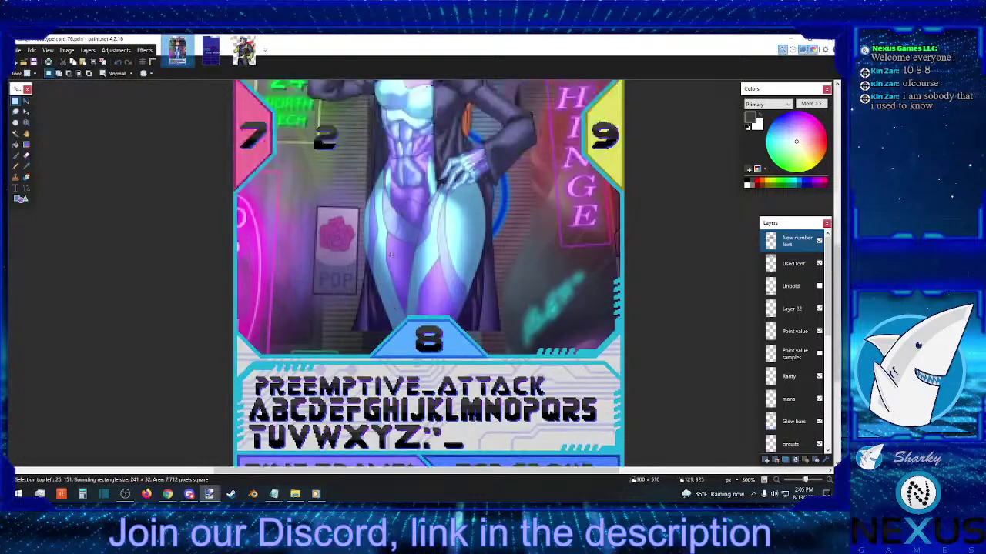
# - Select the stray digit 2 beside the green neon sign, move it down beside the figure's hip, and clear the selection
pyautogui.moveTo(309, 151); pyautogui.dragTo(339, 125)
pyautogui.click(73, 62)
pyautogui.hotkey('ctrl', 'v')
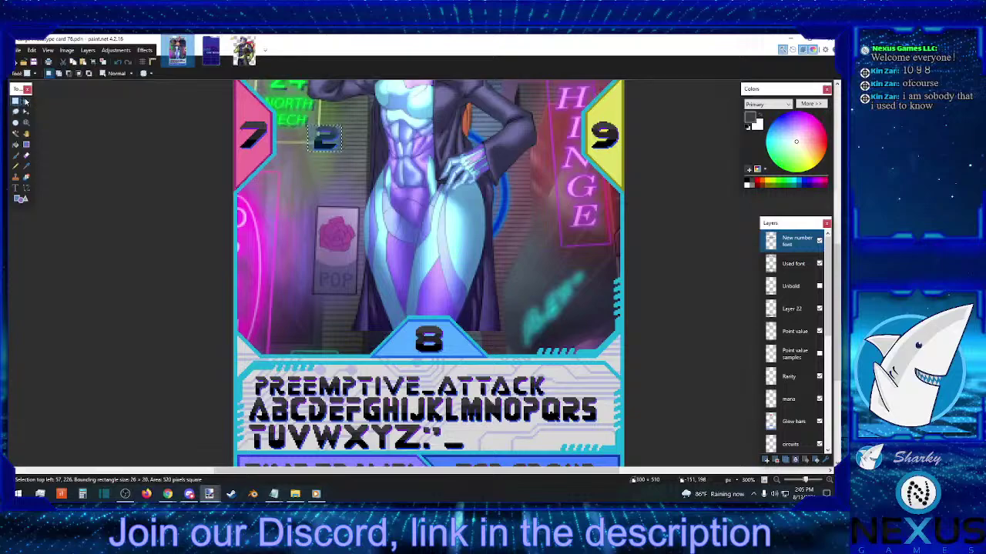
pyautogui.moveTo(357, 164); pyautogui.dragTo(387, 218)
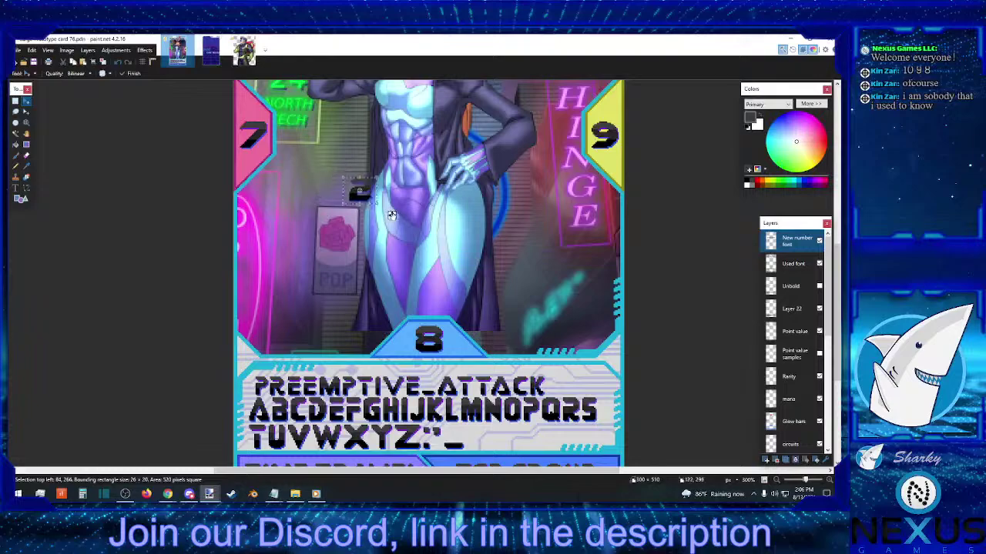
pyautogui.scroll(3, 412, 229)
pyautogui.scroll(2, 412, 229)
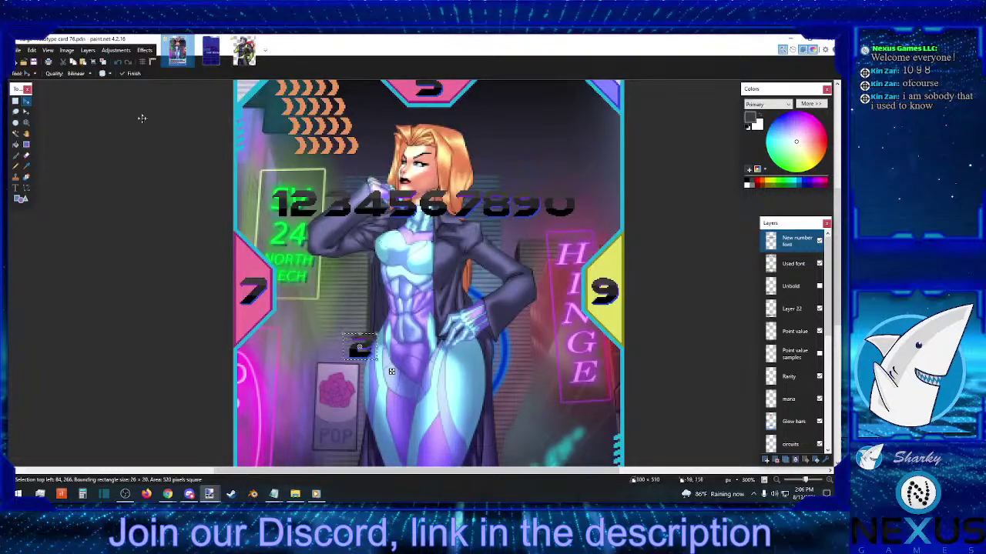
pyautogui.click(15, 101)
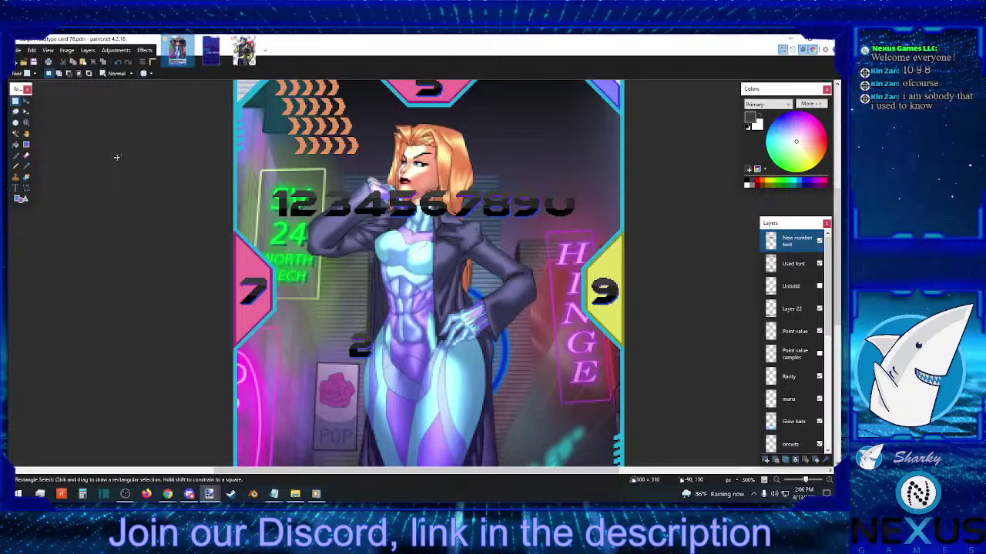
# - Switch to the Neon Continuum card-back image, frame its logo area with rectangular selections, and clear the selection
pyautogui.click(206, 51)
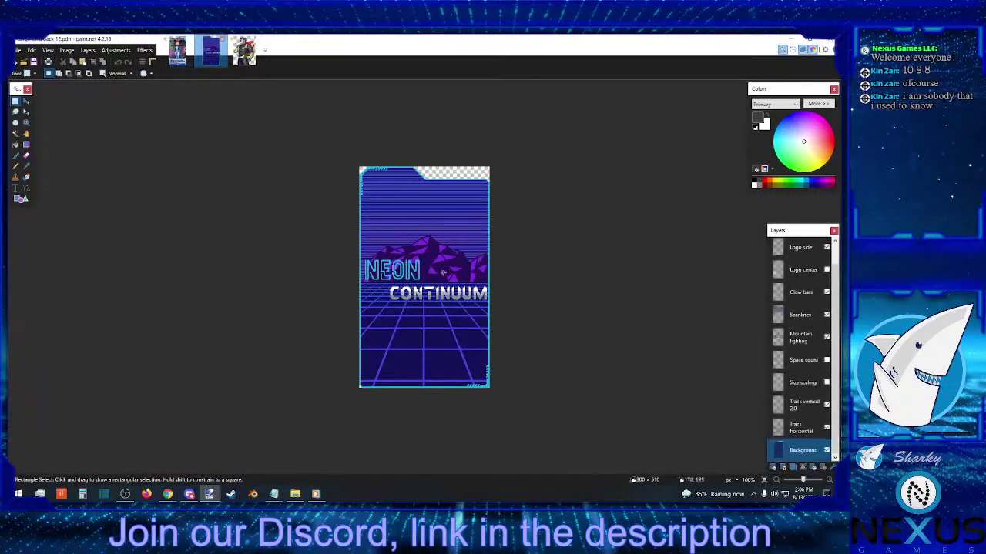
pyautogui.moveTo(356, 232); pyautogui.dragTo(500, 284)
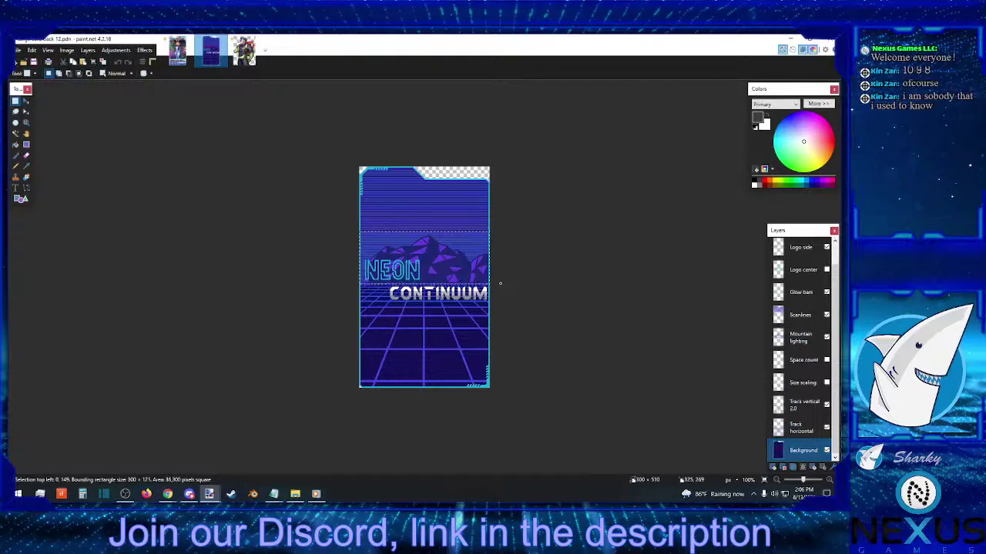
pyautogui.moveTo(355, 257); pyautogui.dragTo(503, 304)
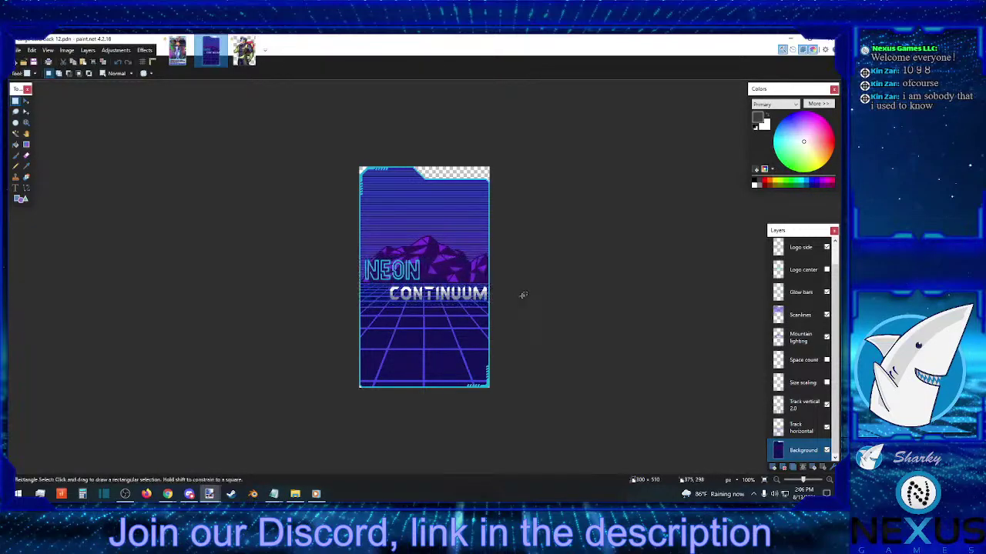
pyautogui.moveTo(363, 249); pyautogui.dragTo(502, 303)
pyautogui.click(530, 301)
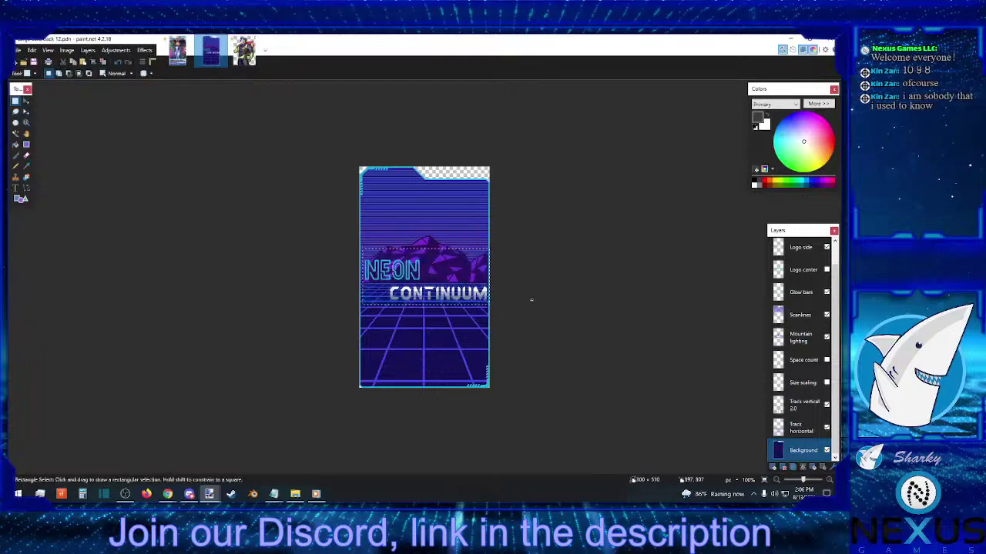
# - Return to the character card and measure the digit 5 in the number row with a rectangular selection
pyautogui.click(180, 56)
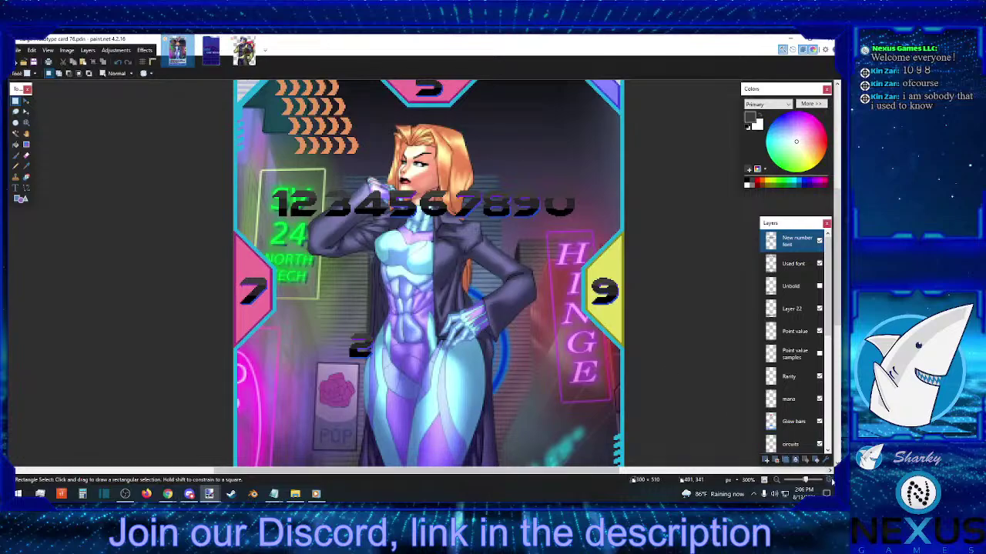
pyautogui.click(830, 480)
pyautogui.click(830, 481)
pyautogui.scroll(1, 634, 461)
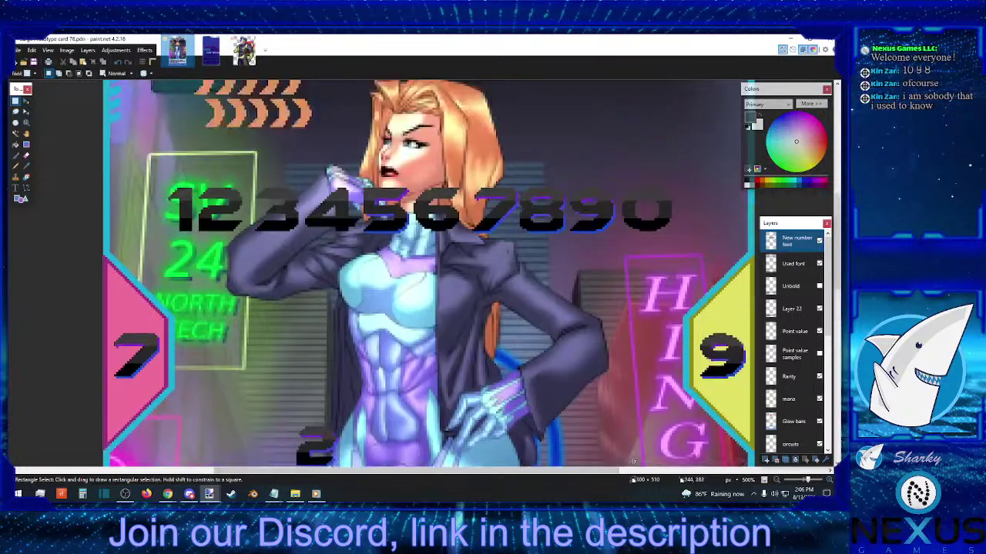
pyautogui.scroll(1, 634, 461)
pyautogui.scroll(-1, 630, 461)
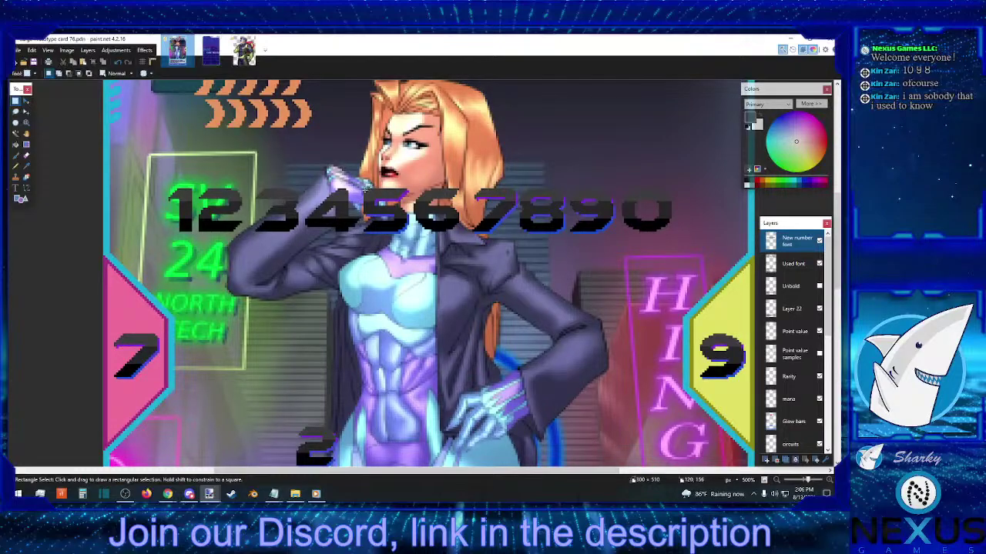
pyautogui.moveTo(363, 188); pyautogui.dragTo(405, 229)
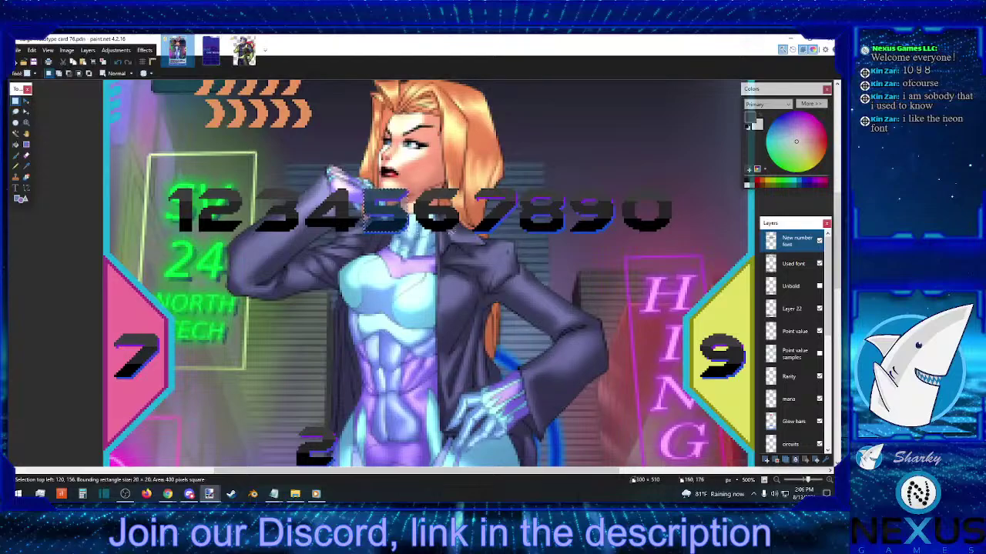
# - Switch to the card-back image, frame the NEON lettering with a selection, and clear it
pyautogui.hotkey('ctrl', 'Tab')
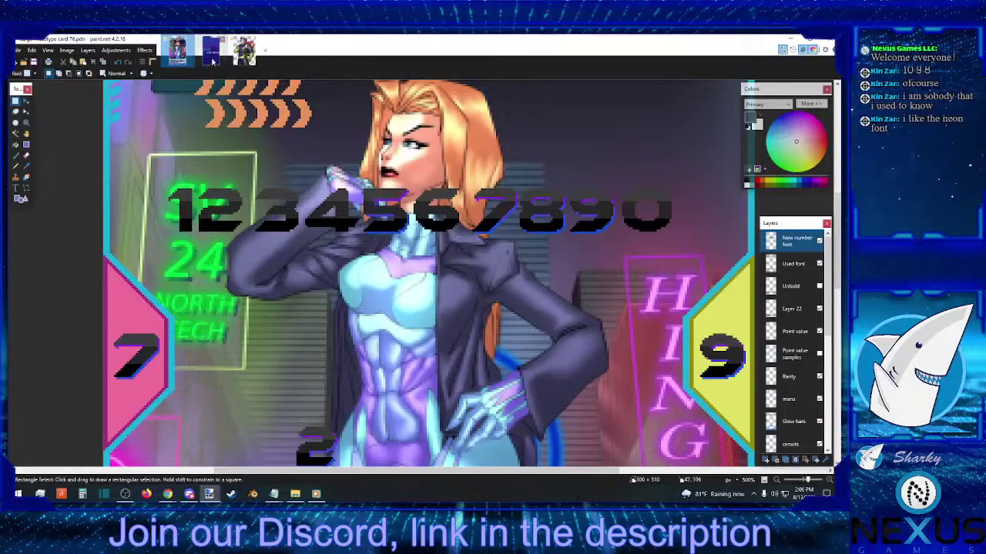
pyautogui.moveTo(433, 255); pyautogui.dragTo(354, 284)
pyautogui.hotkey('ctrl', 'd')
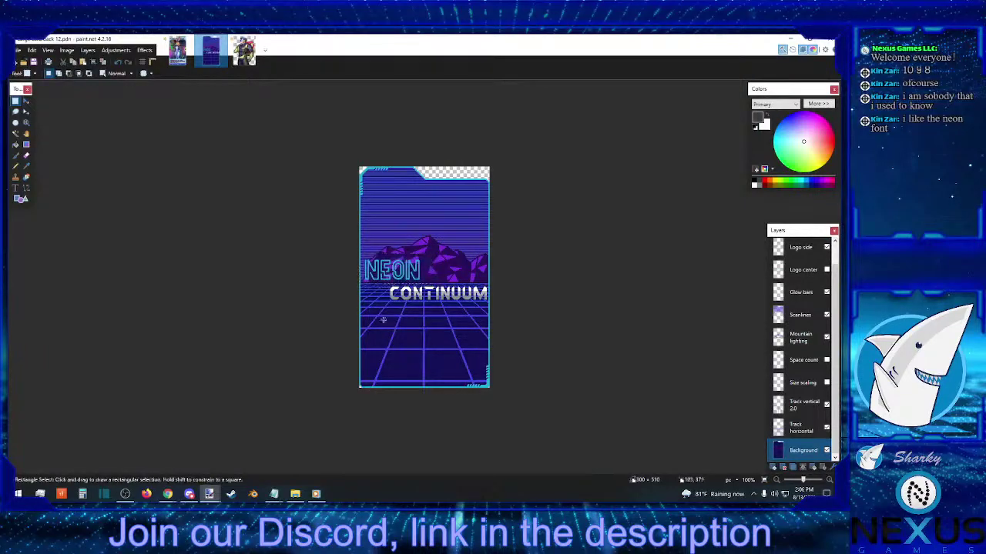
# - Return to the character card and measure the digit 6 and the gap before the 7 with rectangular selections
pyautogui.click(177, 51)
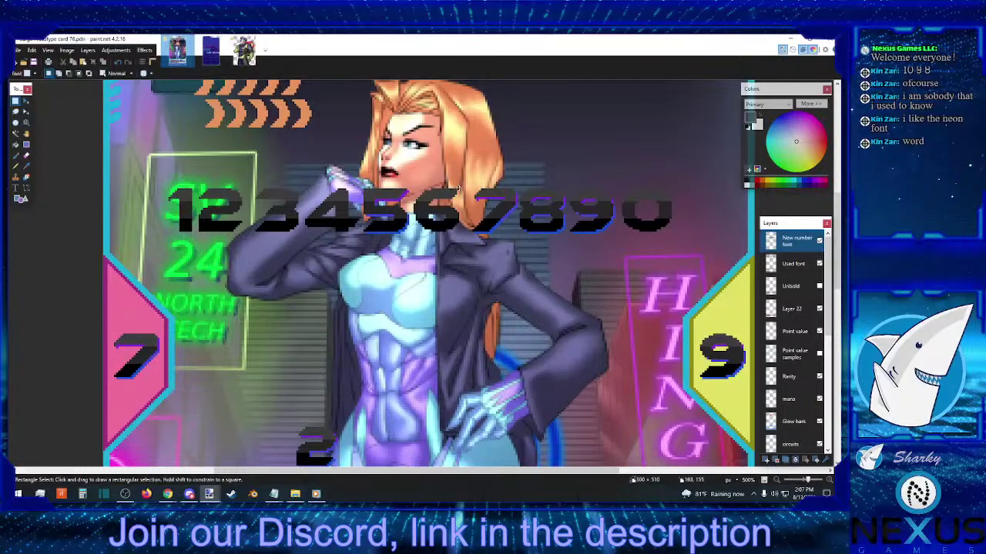
pyautogui.moveTo(458, 188); pyautogui.dragTo(416, 229)
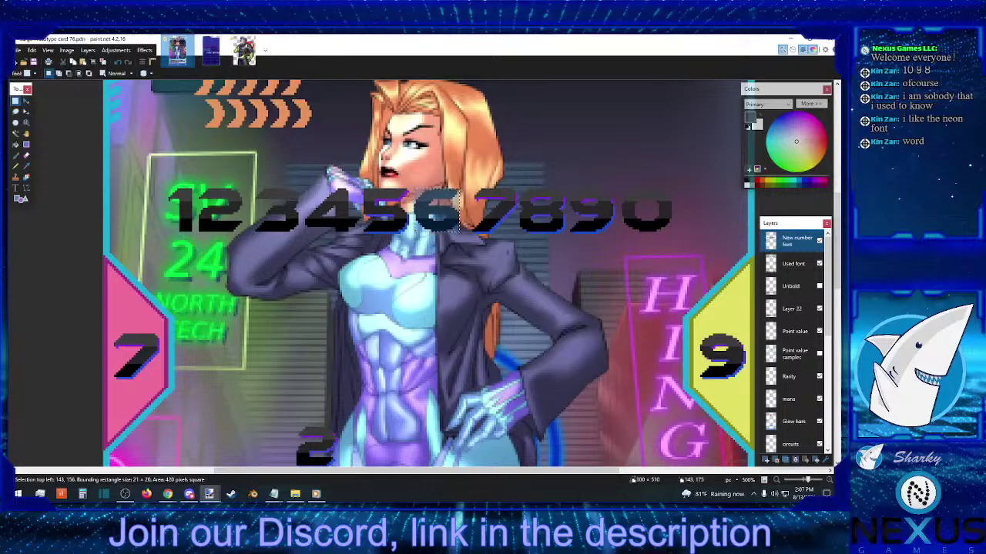
pyautogui.moveTo(421, 228); pyautogui.dragTo(421, 229)
pyautogui.click(459, 225)
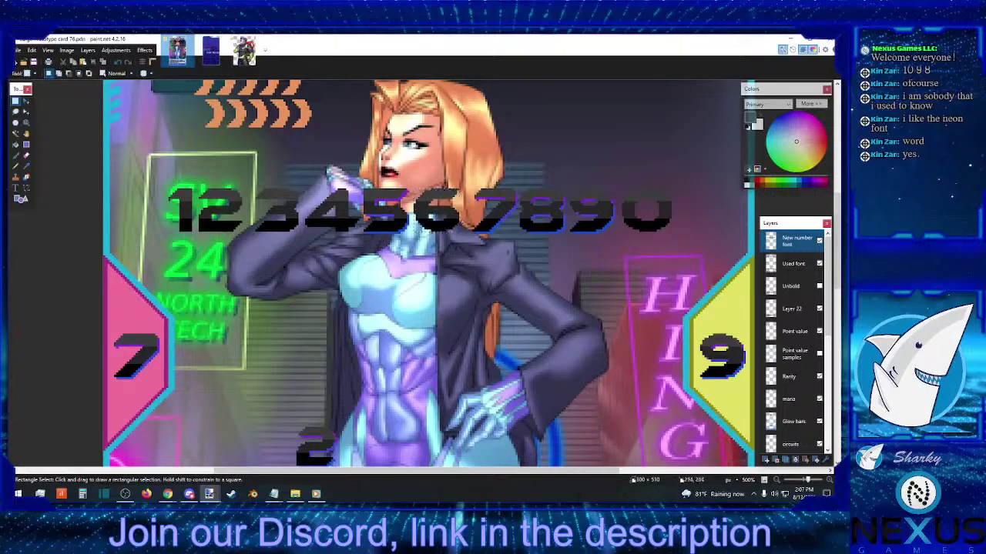
pyautogui.scroll(4, 424, 169)
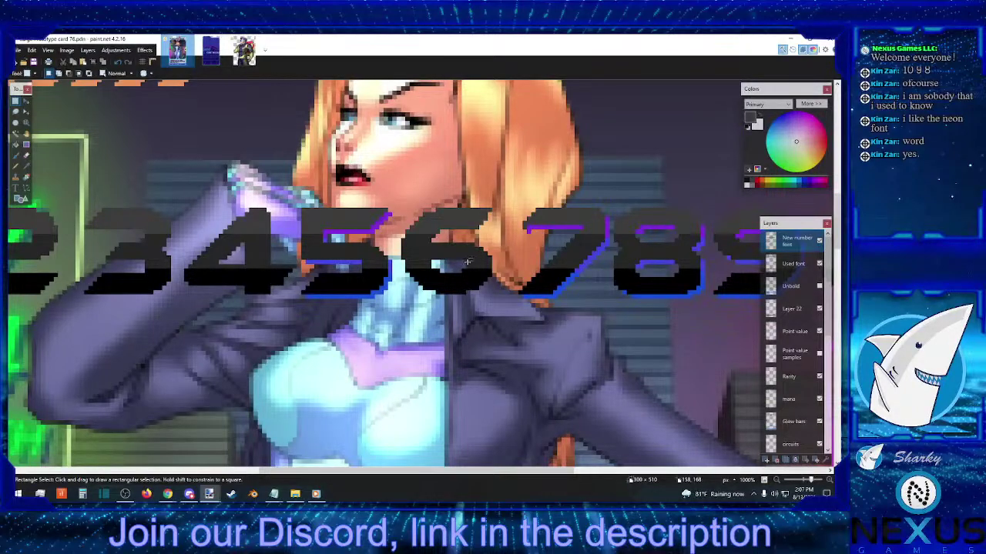
pyautogui.moveTo(468, 262); pyautogui.dragTo(490, 266)
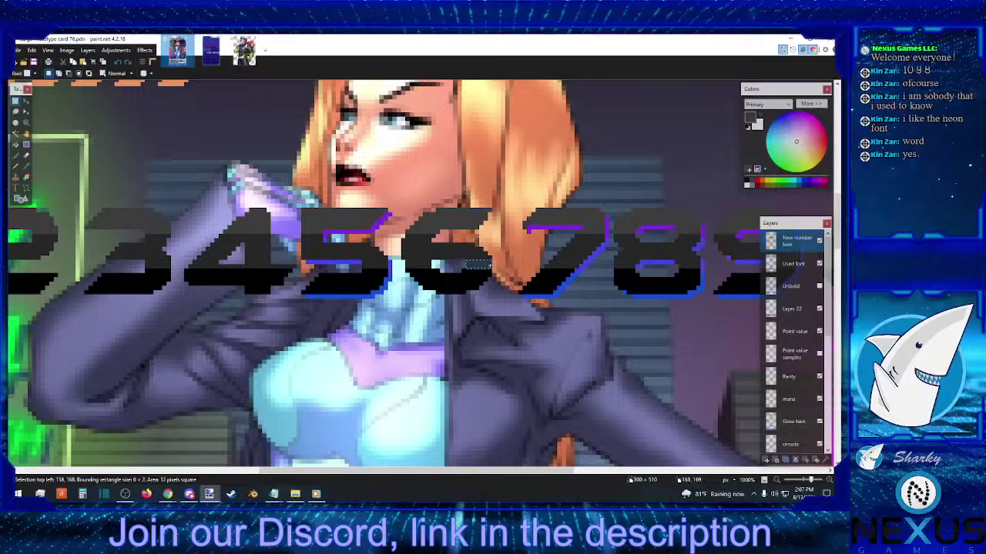
pyautogui.moveTo(507, 197); pyautogui.dragTo(490, 294)
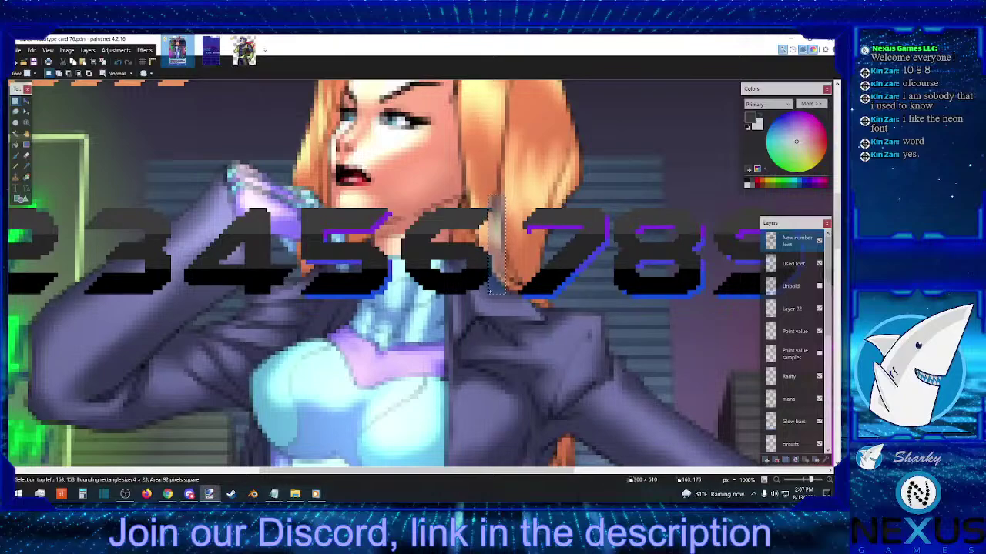
pyautogui.click(490, 292)
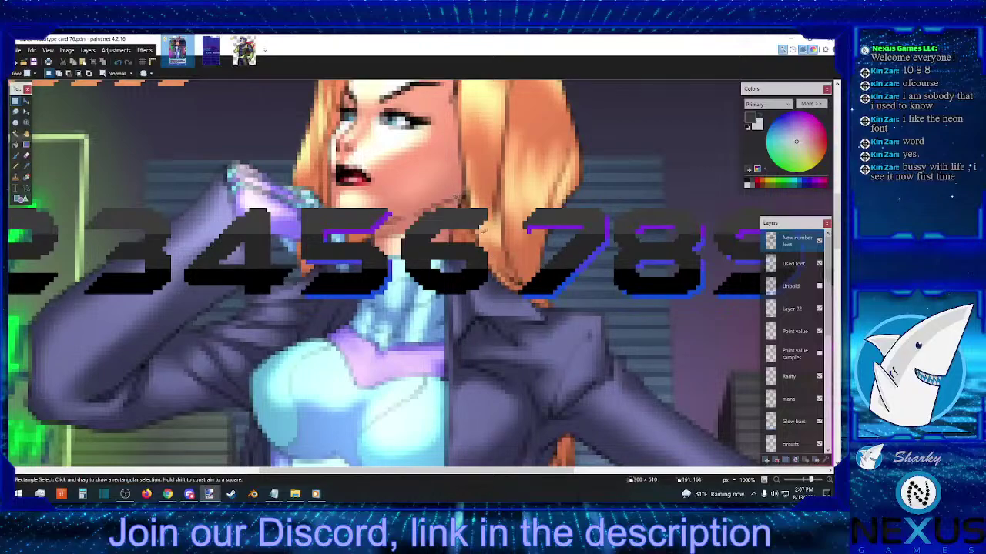
pyautogui.moveTo(485, 230); pyautogui.dragTo(481, 232)
pyautogui.click(485, 235)
pyautogui.moveTo(486, 209); pyautogui.dragTo(400, 291)
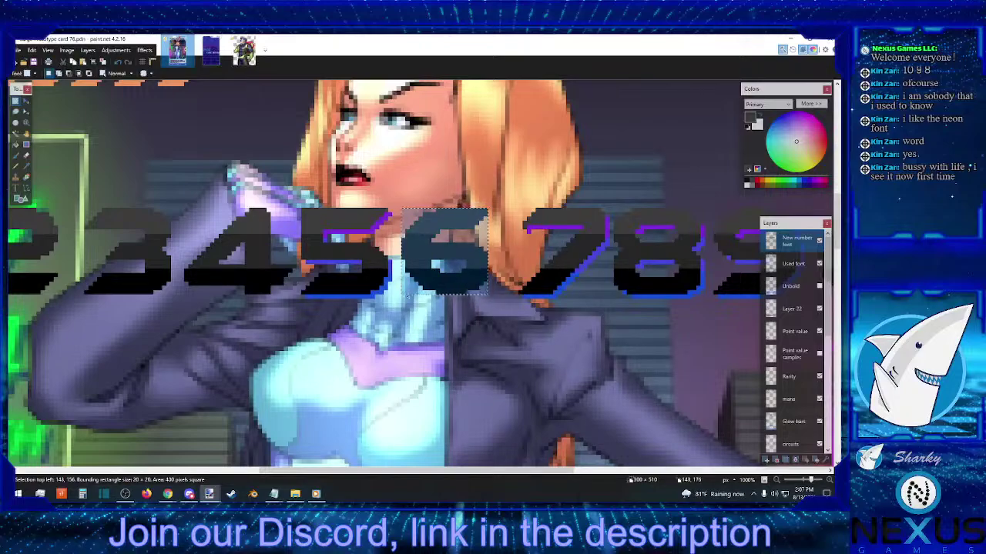
pyautogui.click(401, 291)
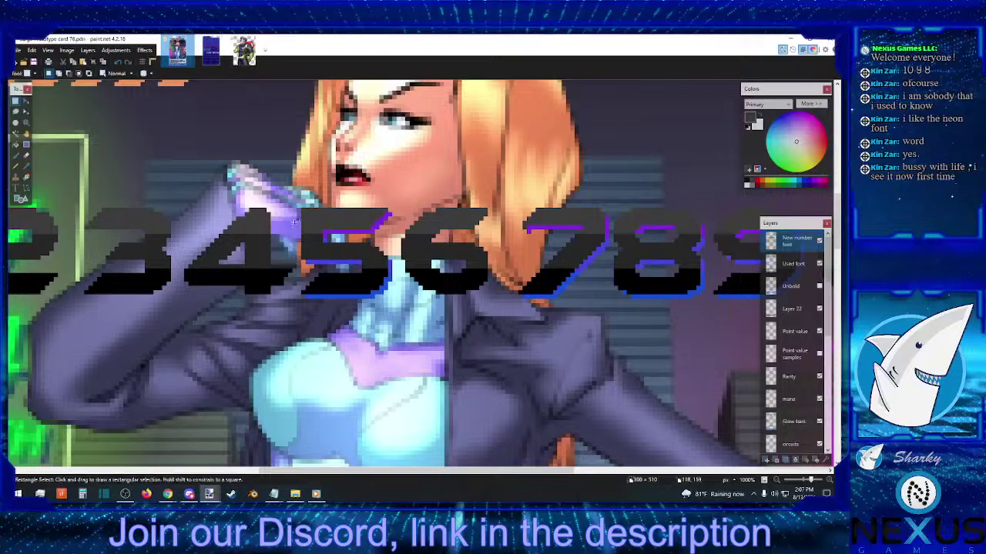
# - Measure the digit 4 in the number row and shift its left part one pixel to the right
pyautogui.moveTo(297, 208); pyautogui.dragTo(184, 294)
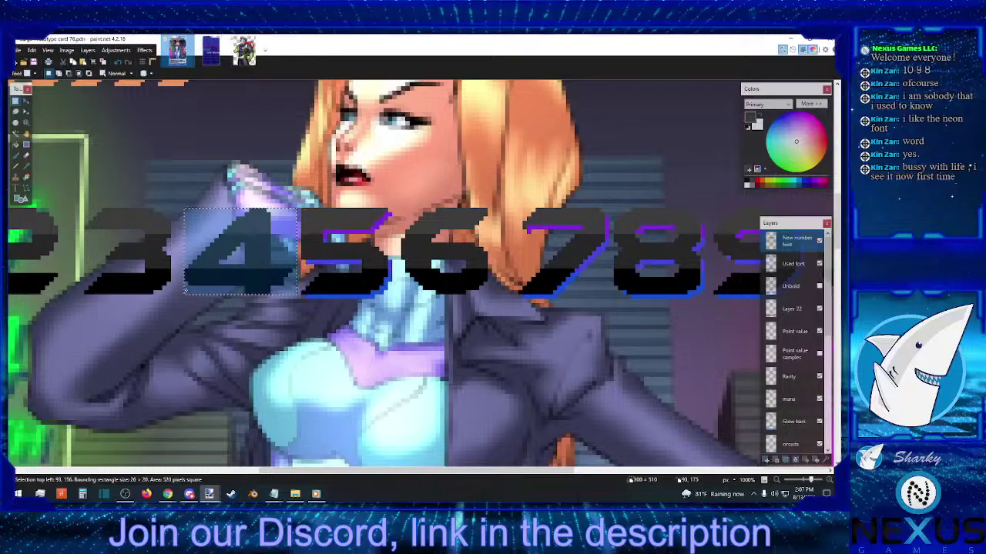
pyautogui.click(188, 289)
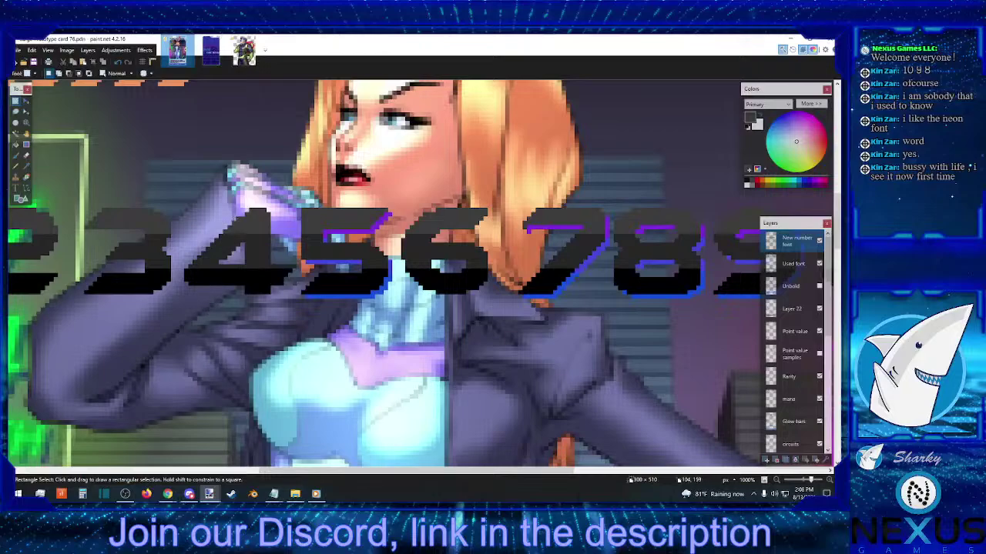
pyautogui.moveTo(241, 216); pyautogui.dragTo(184, 300)
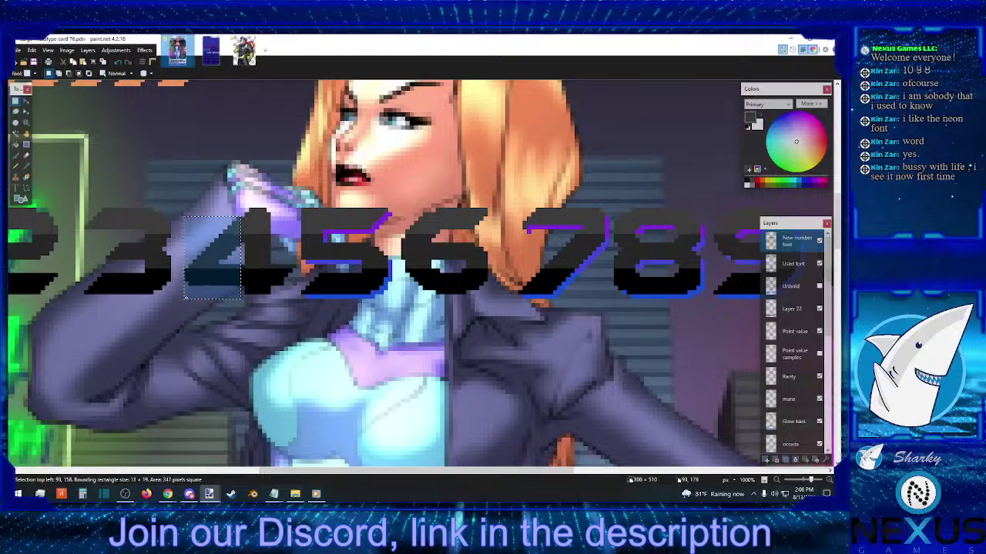
pyautogui.click(26, 101)
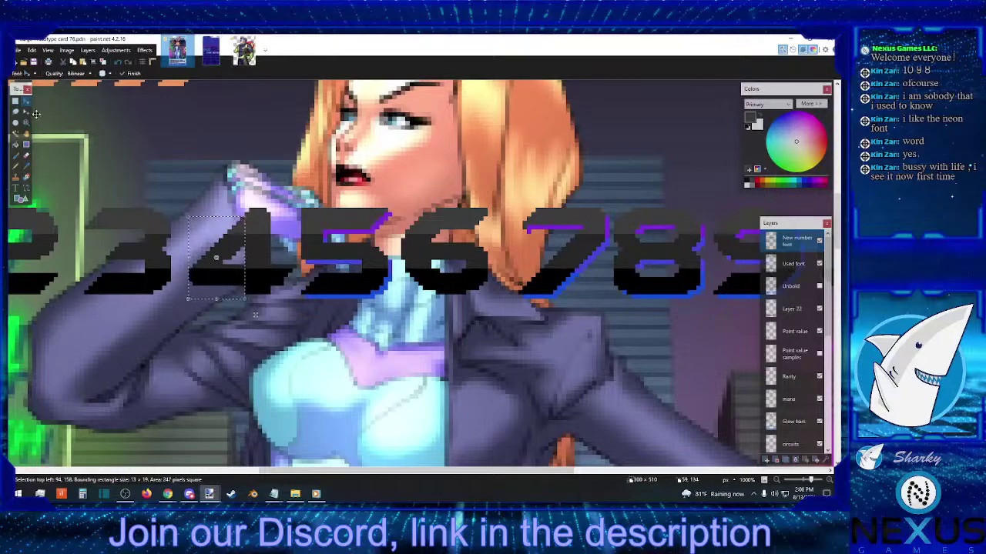
pyautogui.click(15, 101)
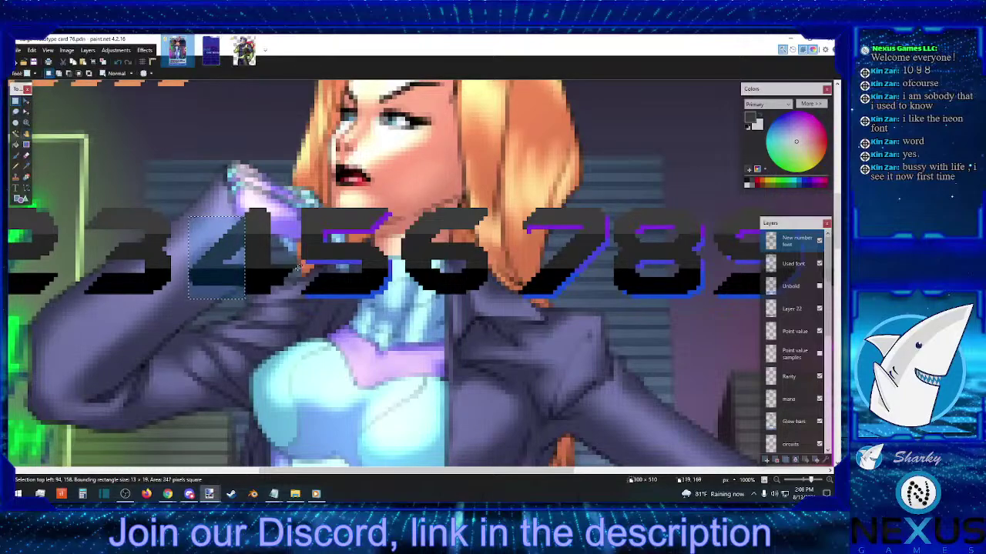
pyautogui.click(296, 271)
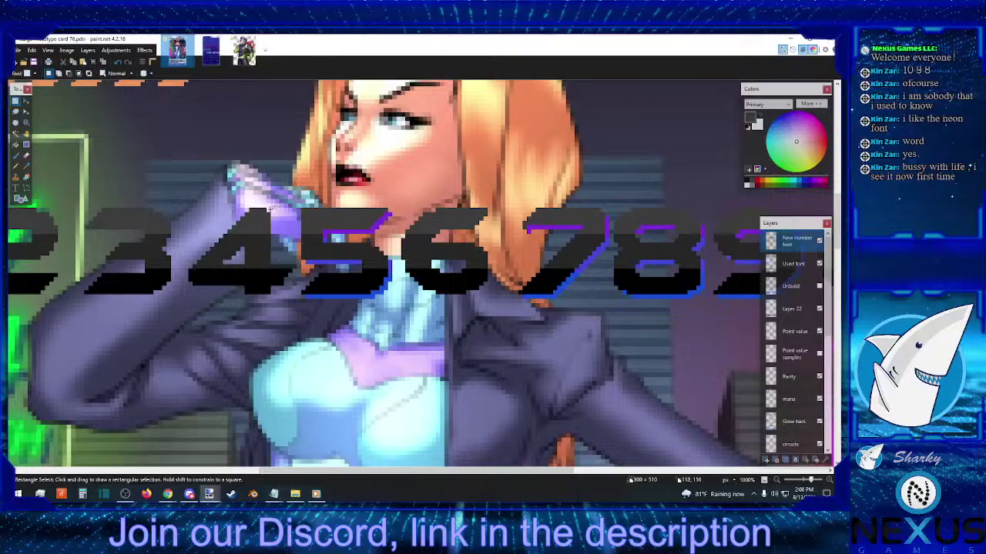
# - Select the right end of the digit 4 and move it two pixels to the left
pyautogui.moveTo(244, 253); pyautogui.dragTo(270, 254)
pyautogui.moveTo(262, 207); pyautogui.dragTo(297, 298)
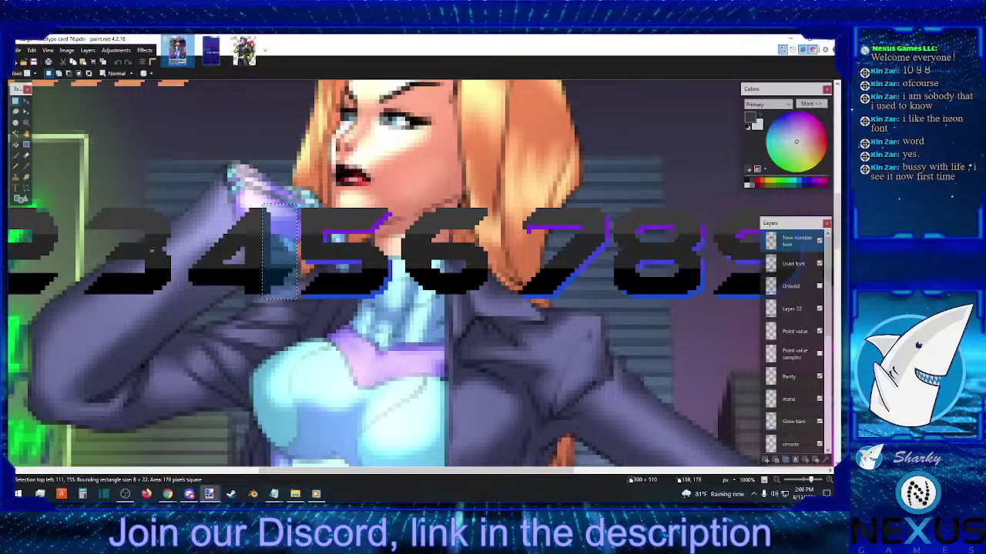
pyautogui.click(28, 102)
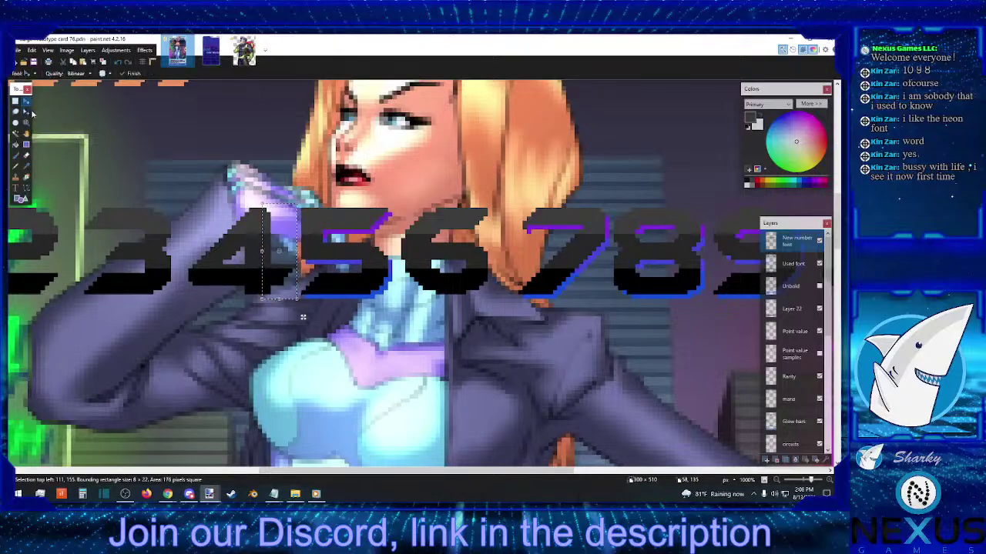
pyautogui.moveTo(286, 216); pyautogui.dragTo(276, 216)
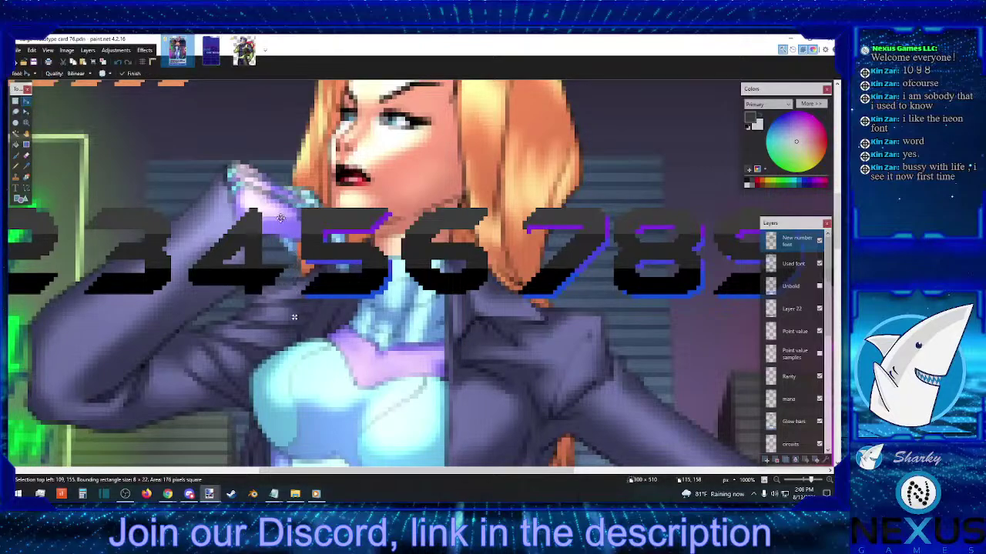
# - Measure the narrowed digit 4 with a rectangular selection and clear the selection
pyautogui.click(14, 101)
pyautogui.moveTo(294, 301); pyautogui.dragTo(273, 282)
pyautogui.click(282, 284)
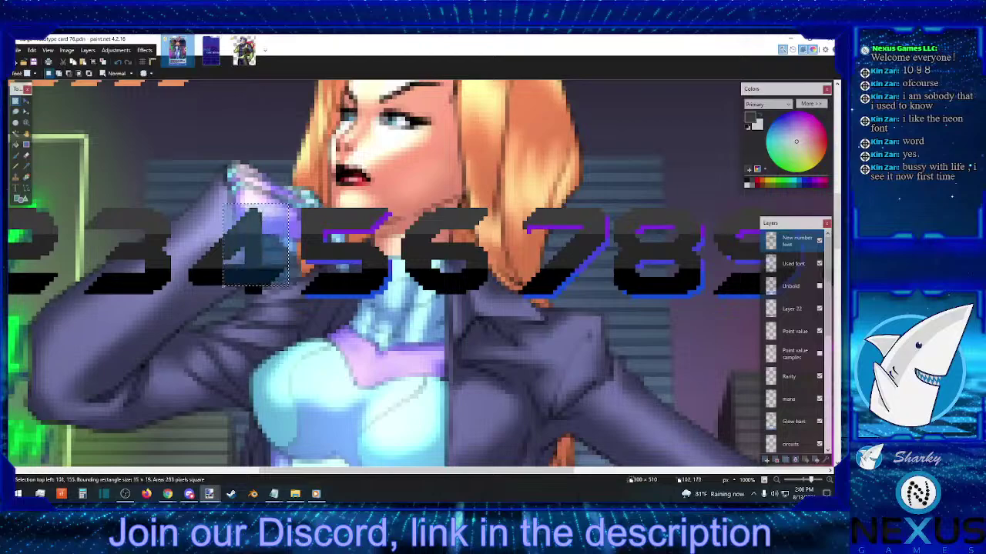
pyautogui.moveTo(288, 206); pyautogui.dragTo(188, 294)
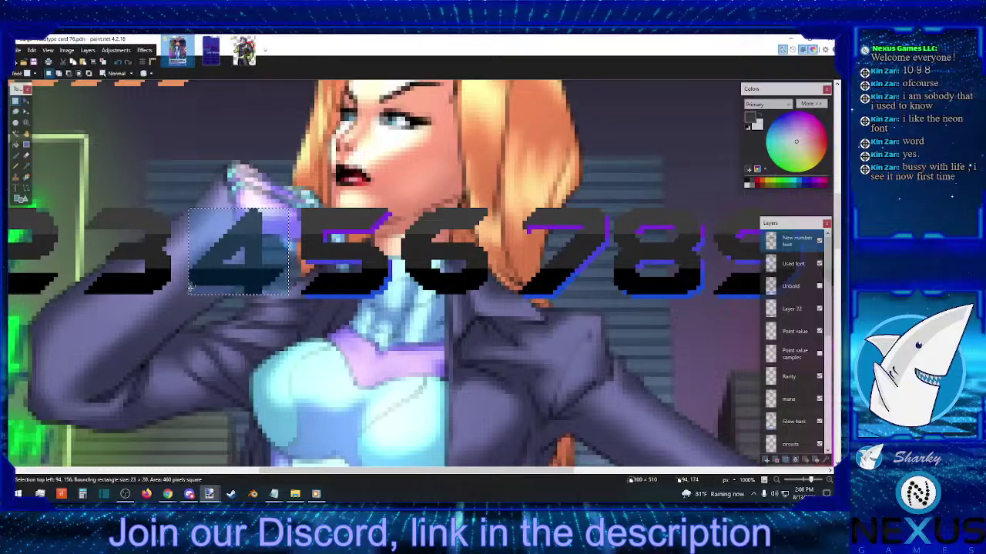
pyautogui.click(191, 288)
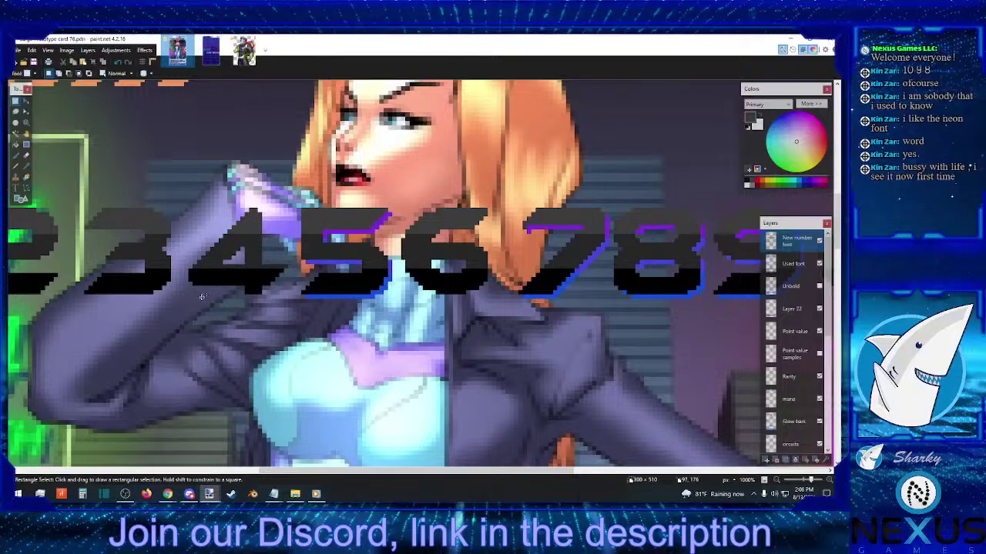
# - Measure the stem width and inner opening of the digit 4 with rectangular selections and clear the selection
pyautogui.moveTo(245, 254); pyautogui.dragTo(262, 260)
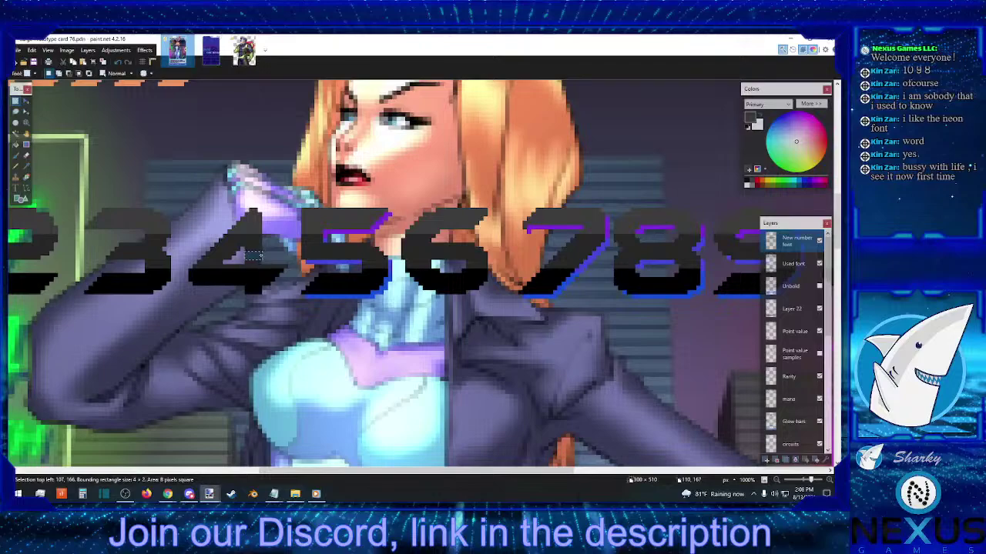
pyautogui.moveTo(223, 262); pyautogui.dragTo(199, 262)
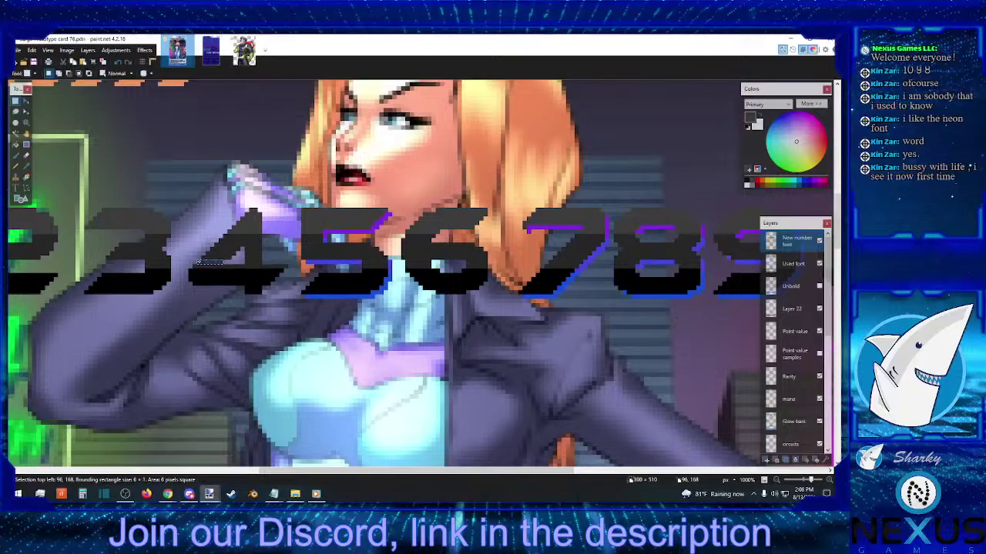
pyautogui.click(210, 285)
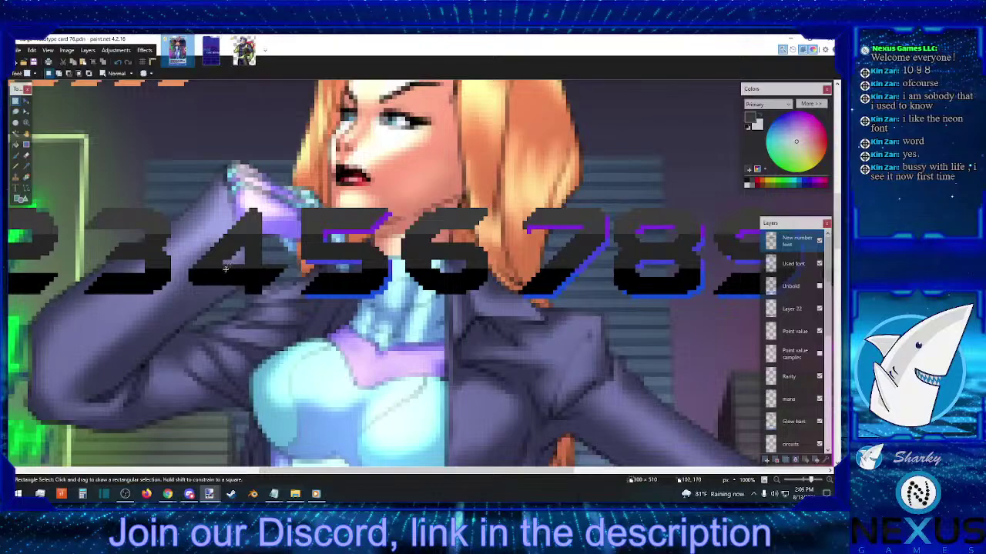
# - Draw a thin red 45° line along the digit 4's outer diagonal edge, from its left tip to the top
pyautogui.click(758, 183)
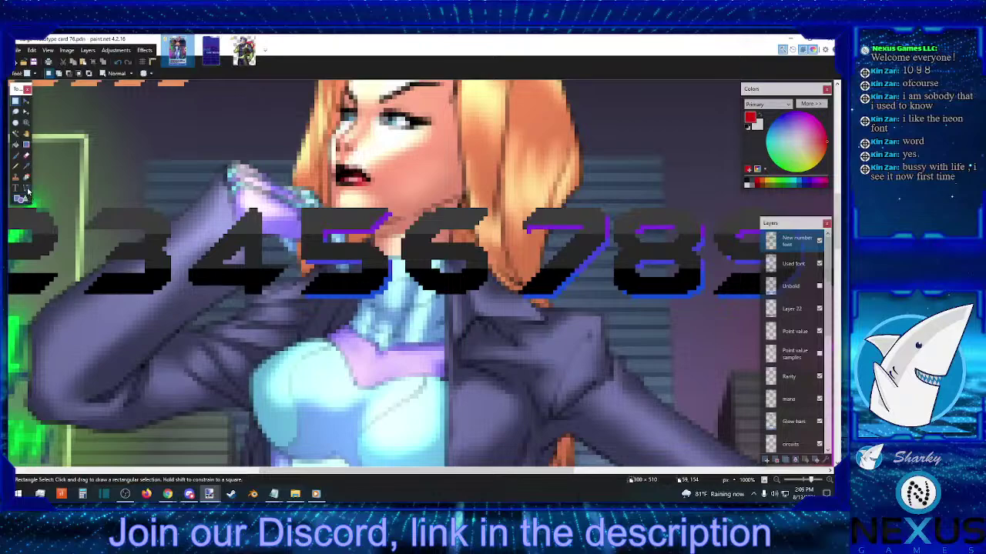
pyautogui.click(27, 189)
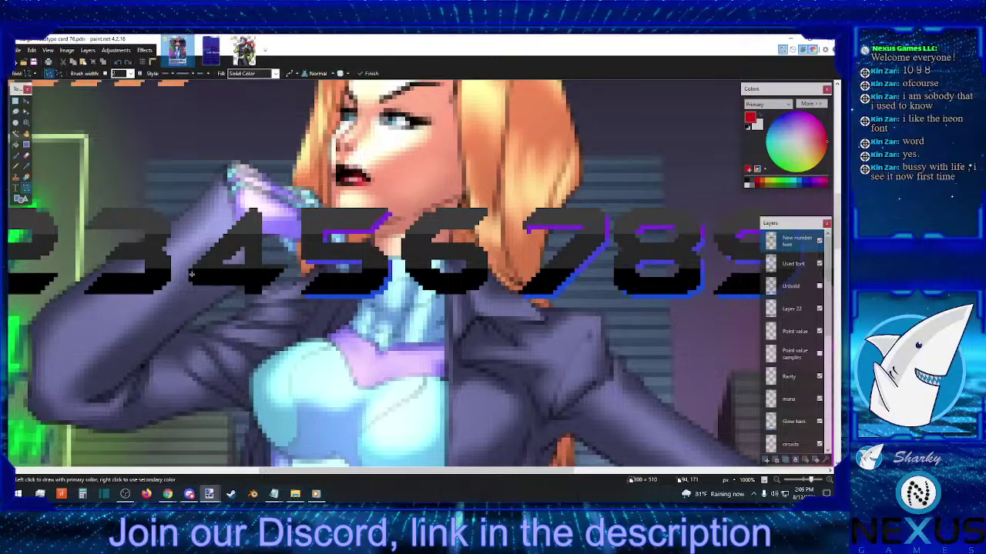
pyautogui.moveTo(191, 273); pyautogui.dragTo(218, 246)
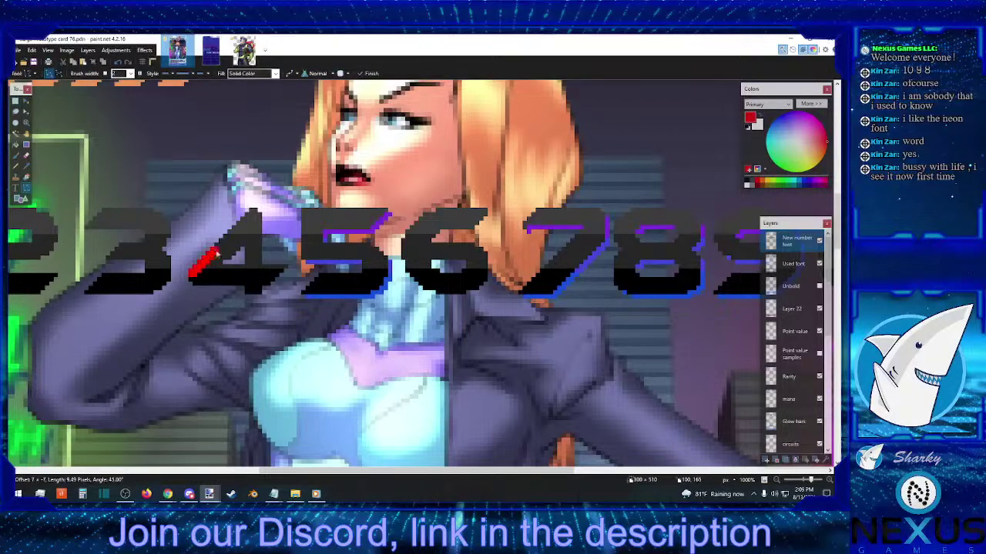
pyautogui.click(105, 73)
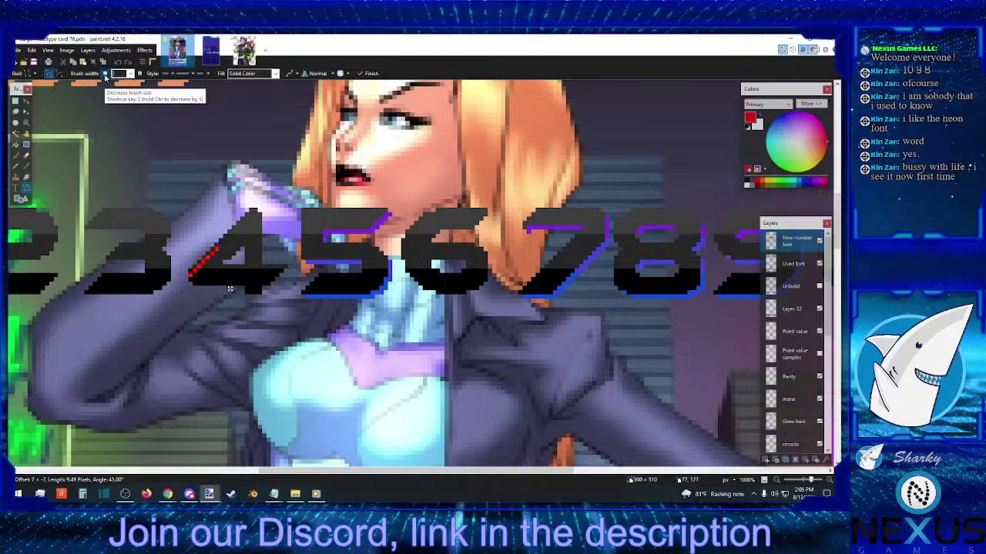
pyautogui.moveTo(218, 248); pyautogui.dragTo(255, 209)
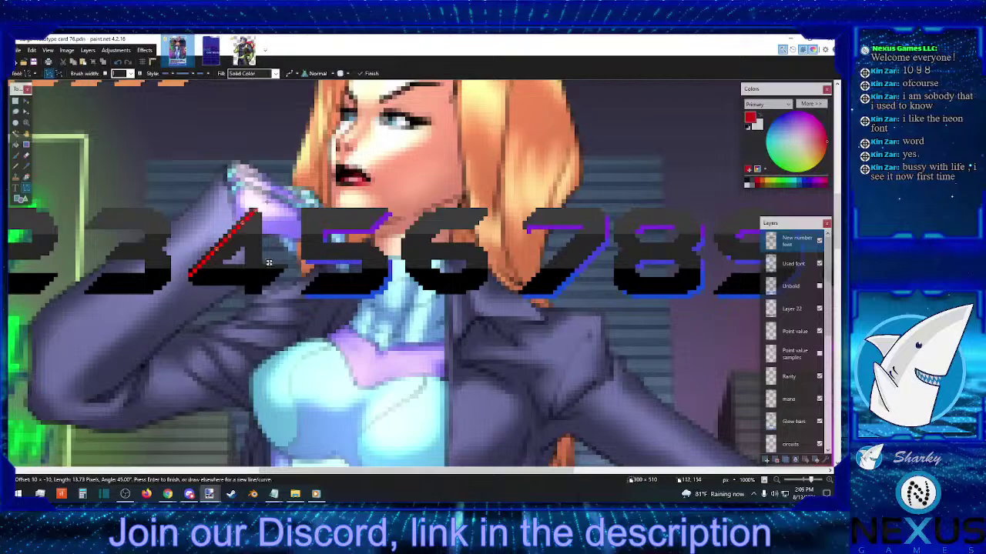
pyautogui.press('Return')
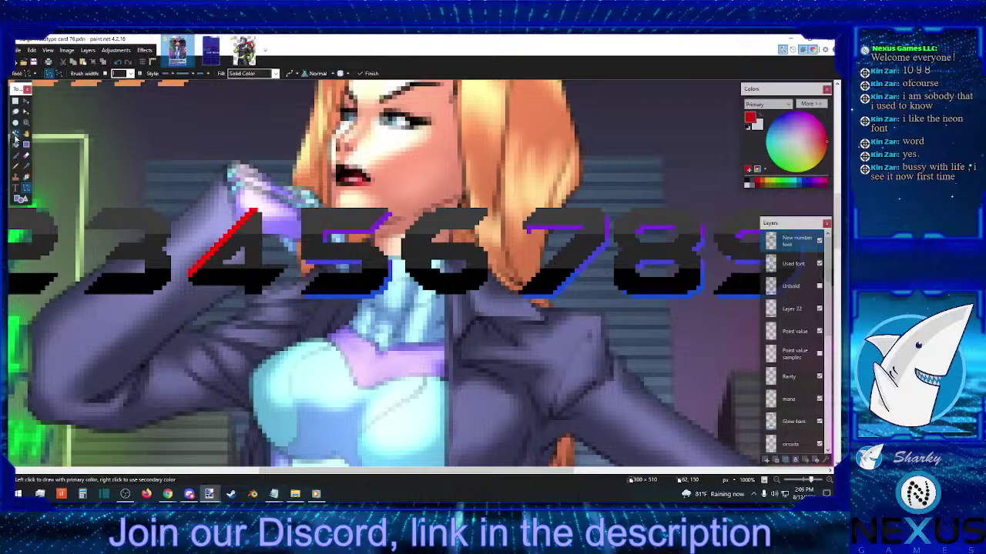
# - Select the red diagonal line on the digit 4 with the Magic Wand at 0% tolerance and delete it
pyautogui.press('s')
pyautogui.click(217, 244)
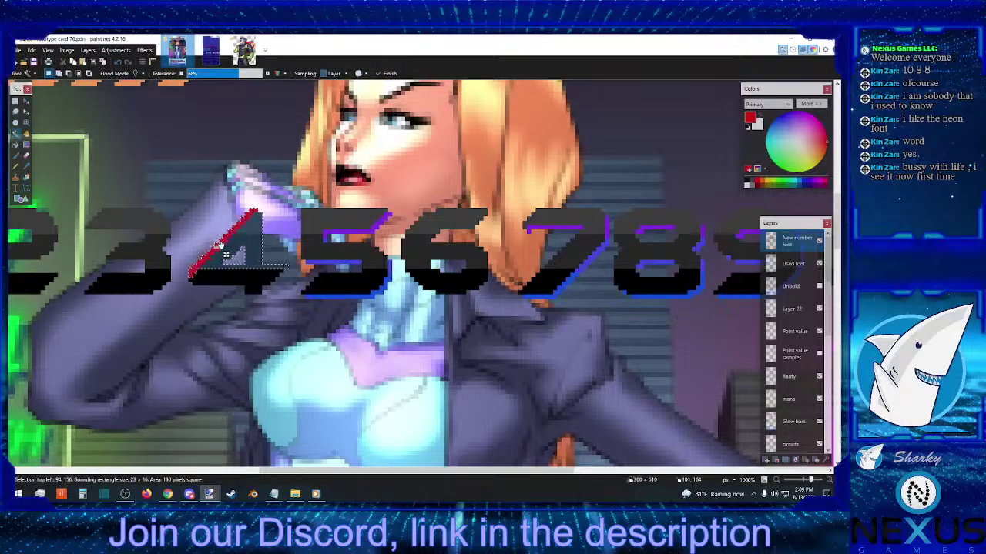
pyautogui.moveTo(237, 73); pyautogui.dragTo(188, 73)
pyautogui.press('Delete')
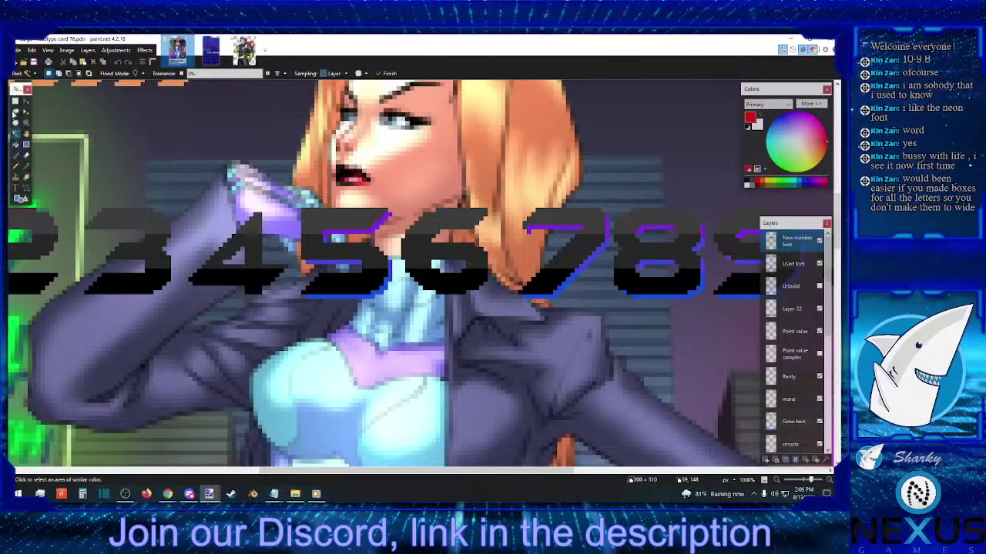
# - Trim the digit 4 by deleting rectangular selections at its lower left tip and beside the top of its stem
pyautogui.click(16, 101)
pyautogui.moveTo(183, 268); pyautogui.dragTo(202, 291)
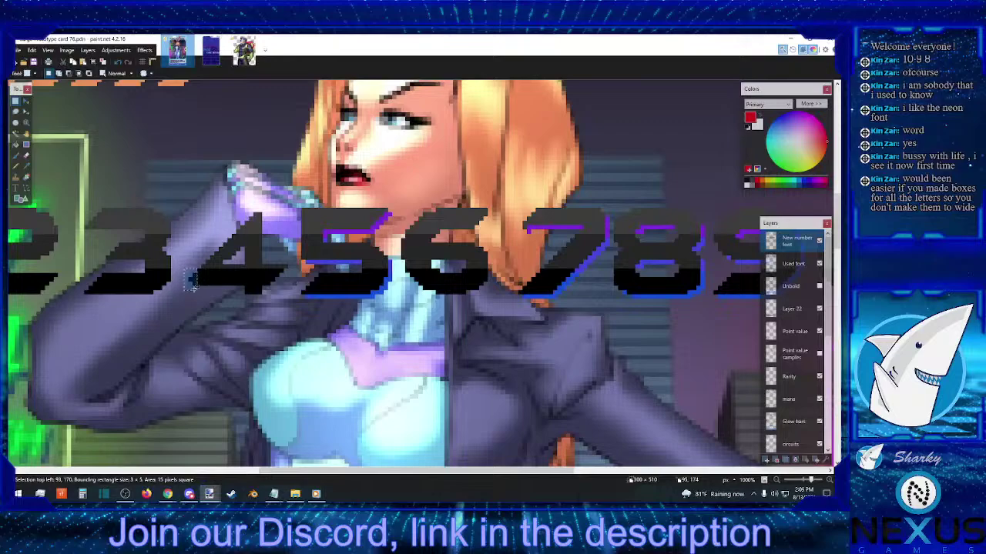
pyautogui.press('Delete')
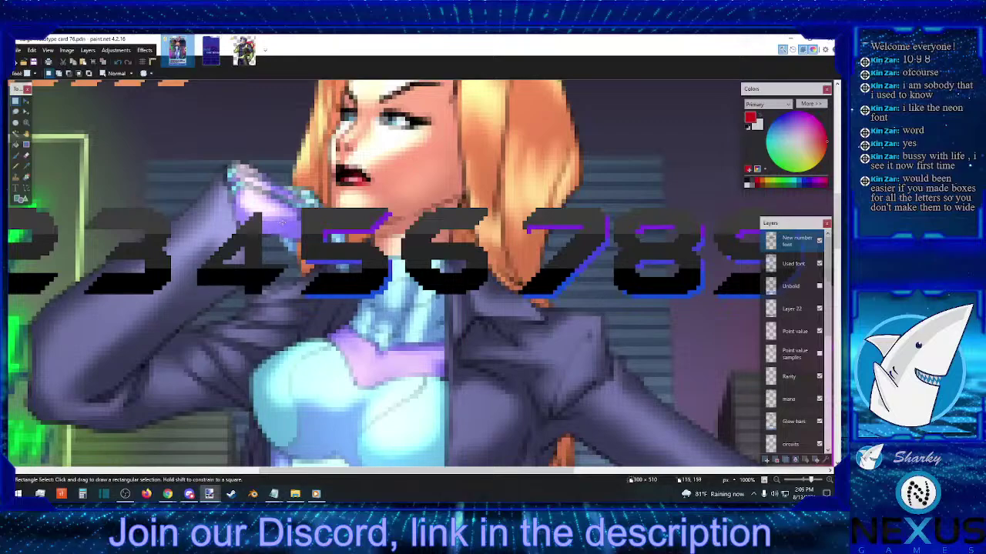
pyautogui.moveTo(285, 210); pyautogui.dragTo(262, 248)
pyautogui.press('Delete')
# - Measure the whole trimmed digit 4 and its left end with rectangular selections
pyautogui.moveTo(285, 212)
pyautogui.mouseDown()
pyautogui.moveTo(221, 293)
pyautogui.moveTo(201, 294)
pyautogui.mouseUp()
pyautogui.moveTo(193, 260); pyautogui.dragTo(201, 295)
pyautogui.click(202, 288)
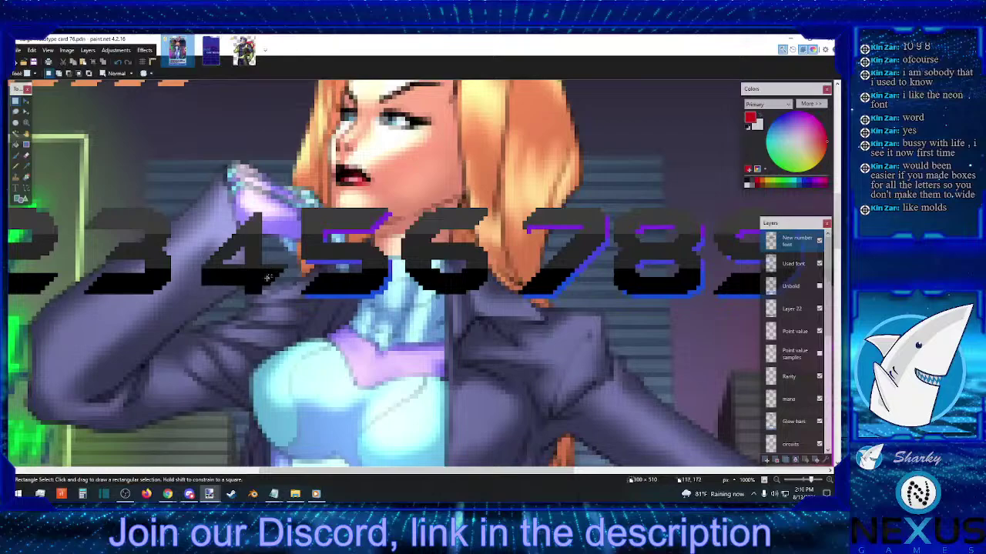
# - Measure the digit 4's stem width, inner opening and full stem height with rectangular selections and clear the selection
pyautogui.moveTo(246, 257); pyautogui.dragTo(248, 259)
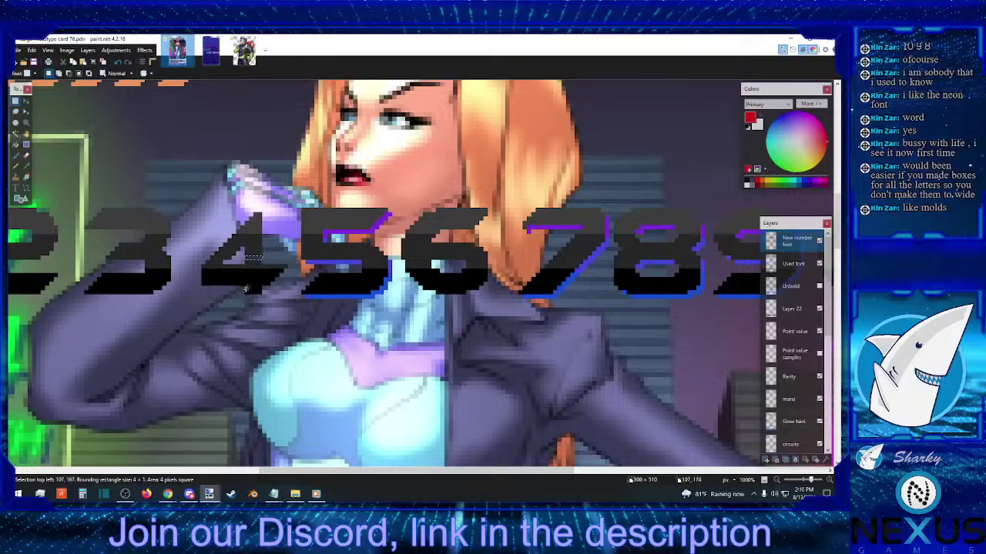
pyautogui.moveTo(207, 260); pyautogui.dragTo(238, 264)
pyautogui.click(244, 259)
pyautogui.moveTo(243, 259); pyautogui.dragTo(241, 252)
pyautogui.click(256, 251)
pyautogui.moveTo(249, 292); pyautogui.dragTo(265, 213)
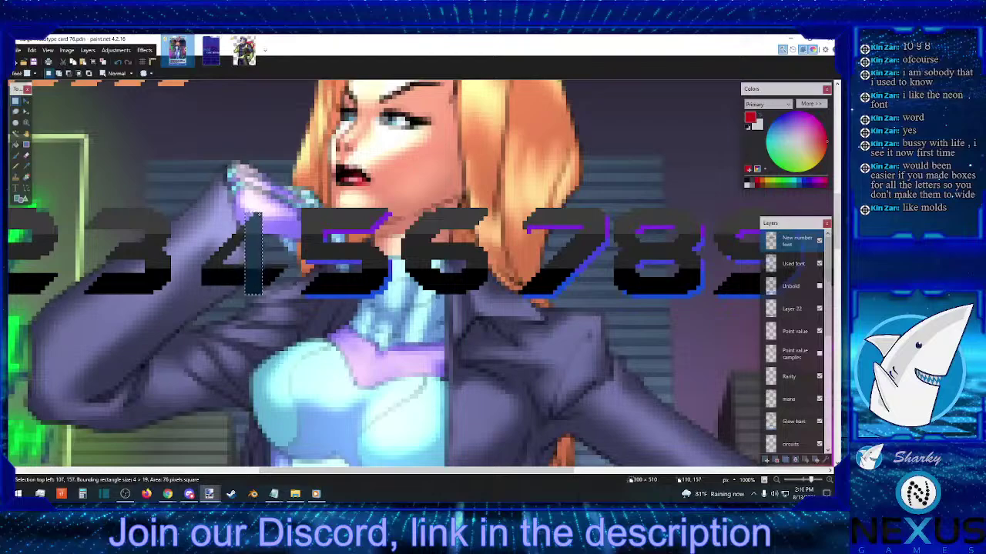
pyautogui.click(291, 211)
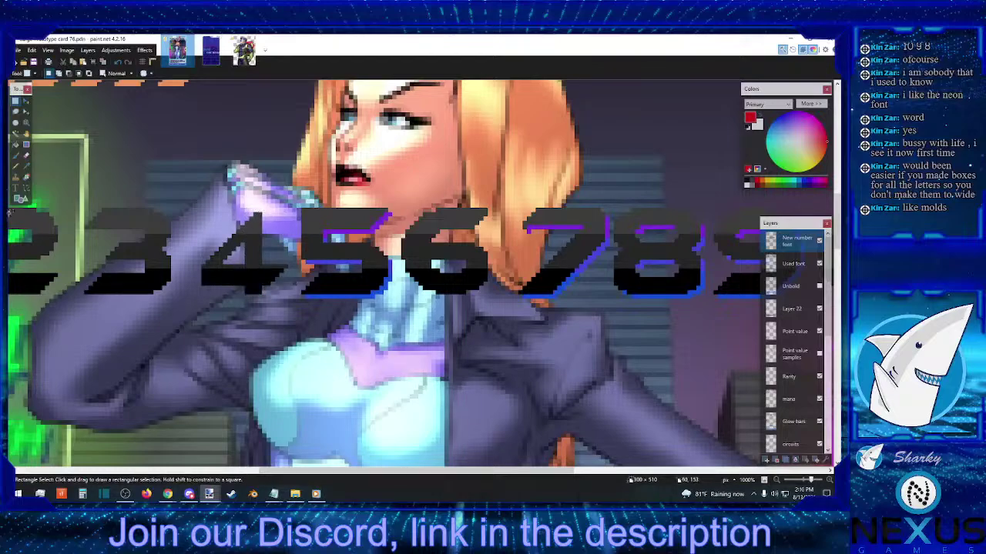
# - Add a pixel at the top tip of the digit 4 and recolor it with the dark gray sampled from the digit
pyautogui.click(15, 165)
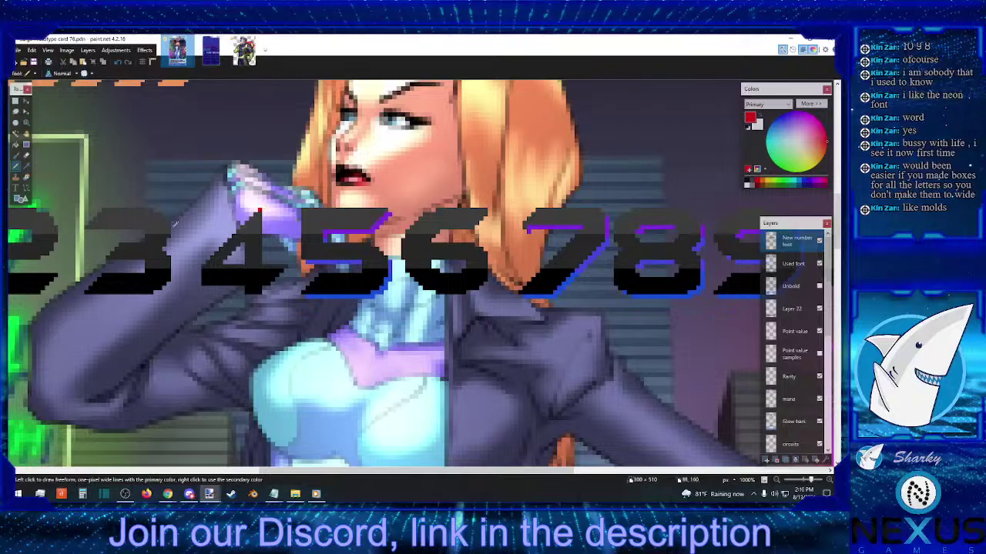
pyautogui.click(26, 166)
pyautogui.click(254, 224)
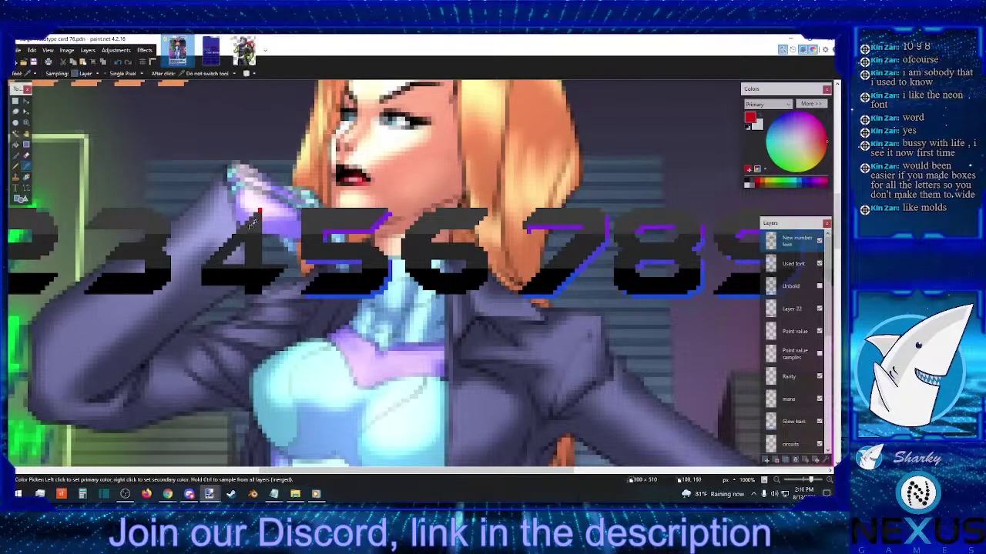
pyautogui.click(15, 166)
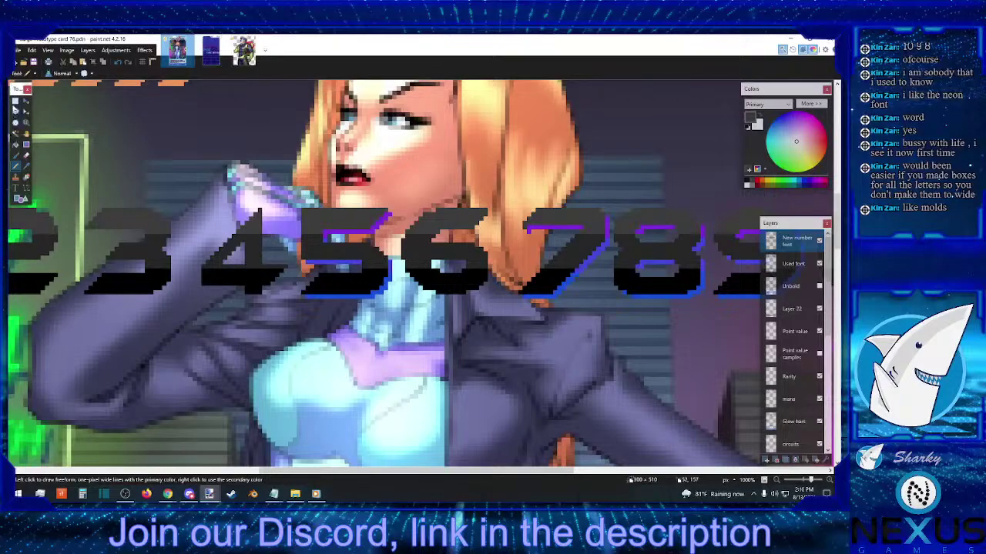
# - Measure the left end, the crossbar thickness and the space below the crossbar of the digit 4
pyautogui.click(15, 101)
pyautogui.moveTo(194, 296); pyautogui.dragTo(204, 281)
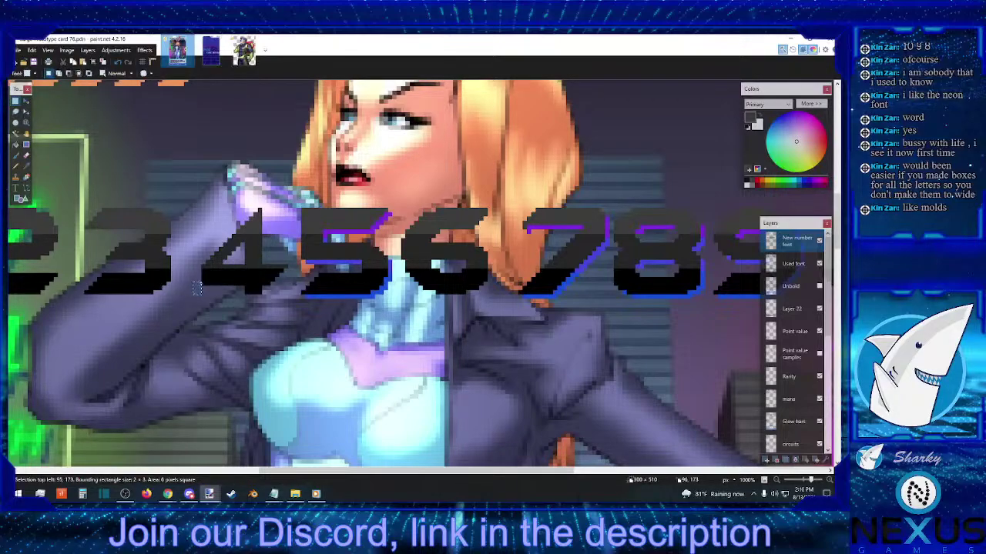
pyautogui.click(202, 283)
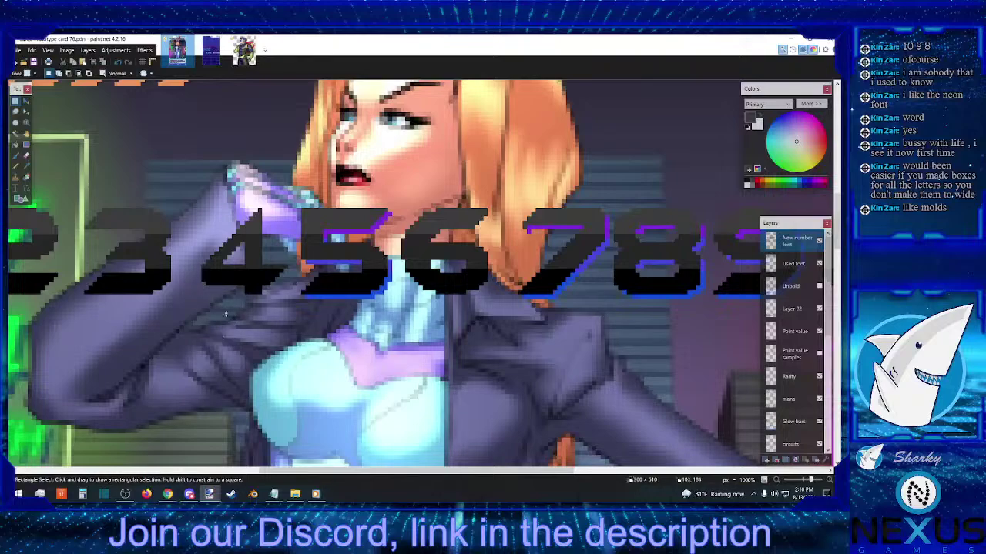
pyautogui.moveTo(225, 264); pyautogui.dragTo(229, 284)
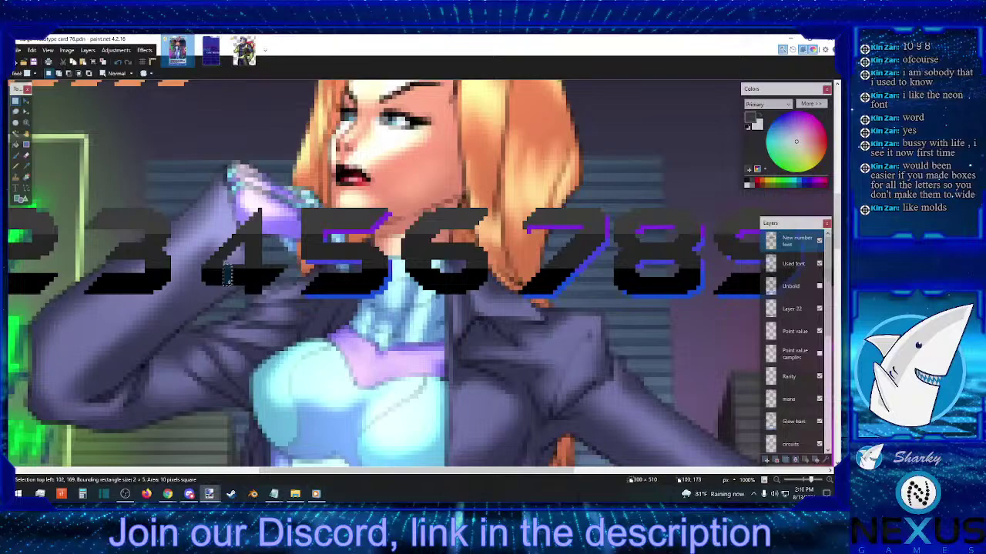
pyautogui.moveTo(197, 299); pyautogui.dragTo(243, 283)
pyautogui.click(245, 300)
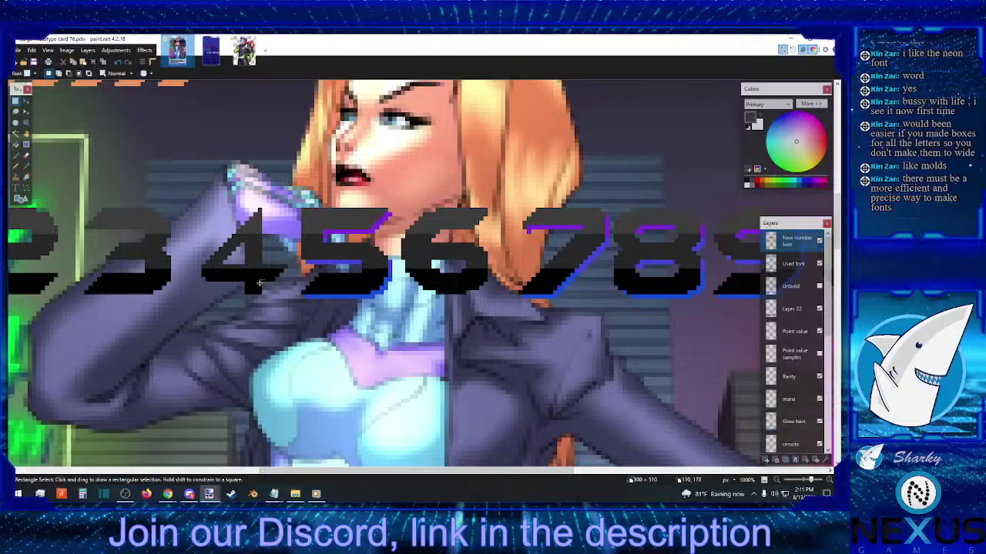
# - Measure the lower stem of the digit 4 and the part extending below the crossbar
pyautogui.moveTo(260, 291); pyautogui.dragTo(254, 254)
pyautogui.moveTo(262, 293); pyautogui.dragTo(248, 287)
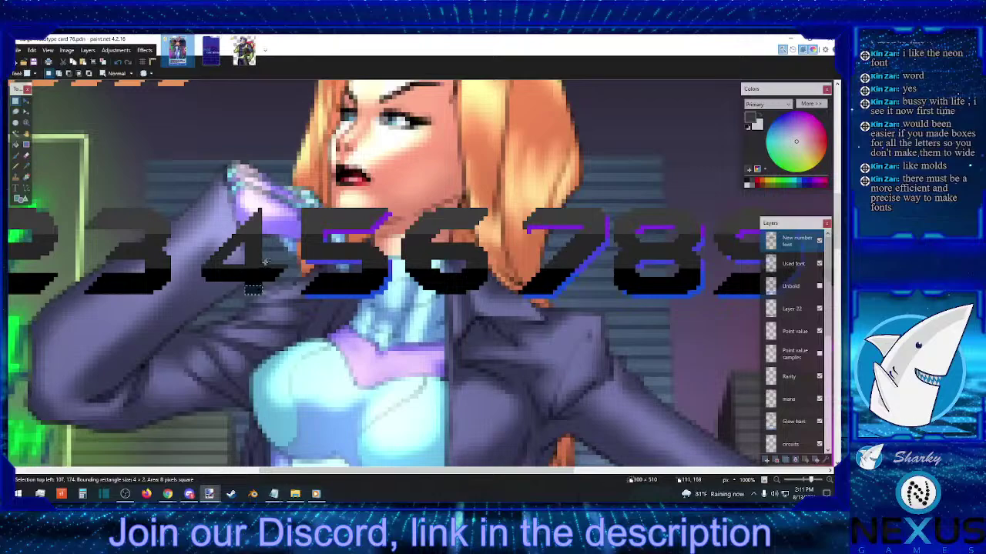
pyautogui.click(268, 261)
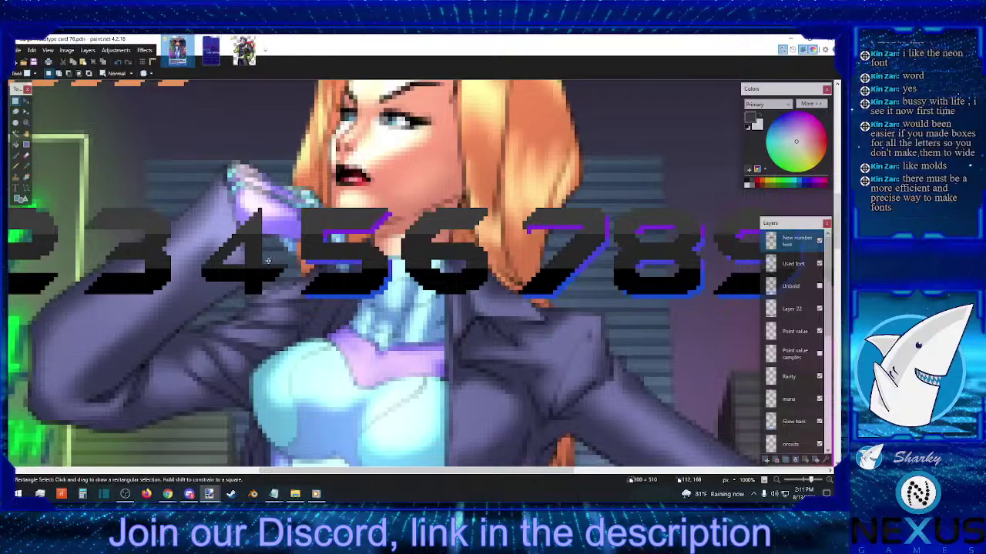
# - Select the lower 4 × 12 pixel part of the digit 4's stem and move it one pixel to the right
pyautogui.moveTo(247, 291); pyautogui.dragTo(262, 243)
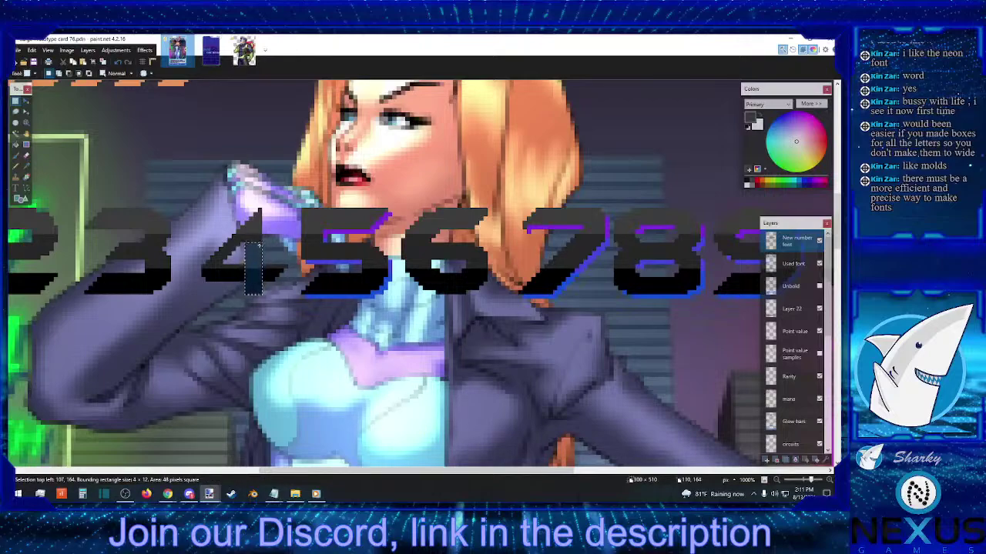
pyautogui.click(26, 102)
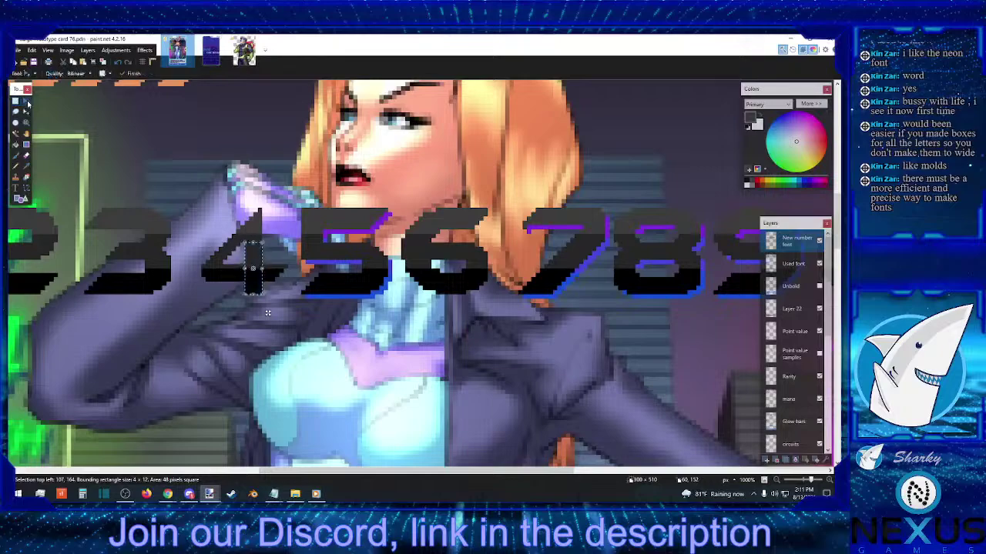
pyautogui.press('Right')
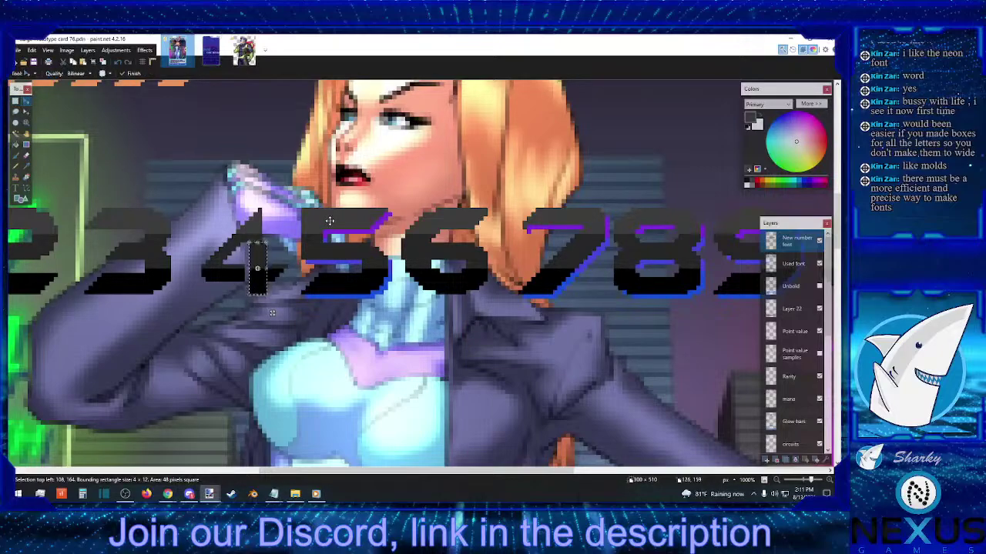
# - Select the upper 3 × 9 pixel part of the digit 4's stem, move it one pixel to the right and deselect
pyautogui.click(16, 101)
pyautogui.click(256, 228)
pyautogui.moveTo(262, 240); pyautogui.dragTo(248, 205)
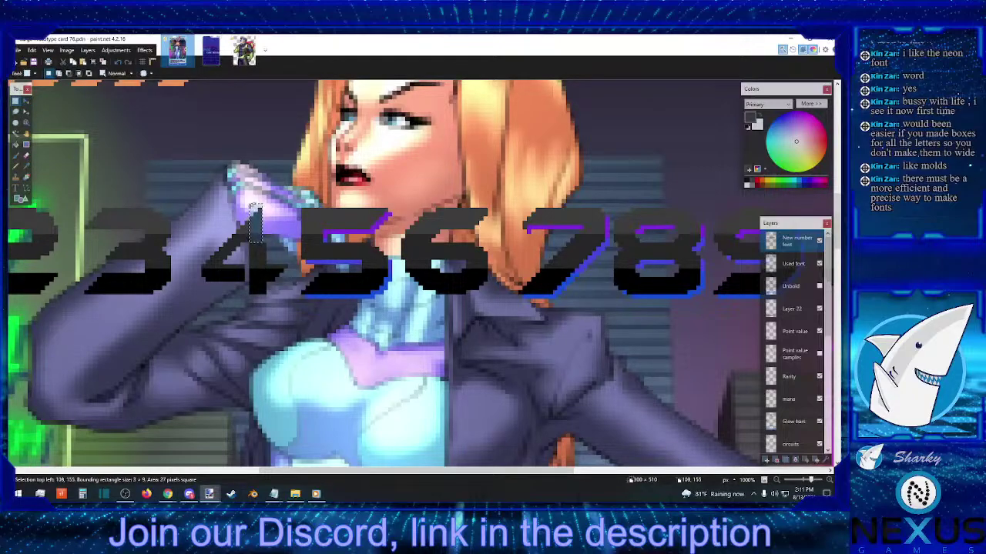
pyautogui.click(28, 114)
pyautogui.press('Right')
pyautogui.press('s')
pyautogui.hotkey('ctrl', 'd')
# - Shift a 3 × 6 pixel piece of the digit 4's crossbar right to meet the moved stem and deselect
pyautogui.moveTo(240, 264); pyautogui.dragTo(244, 288)
pyautogui.click(25, 102)
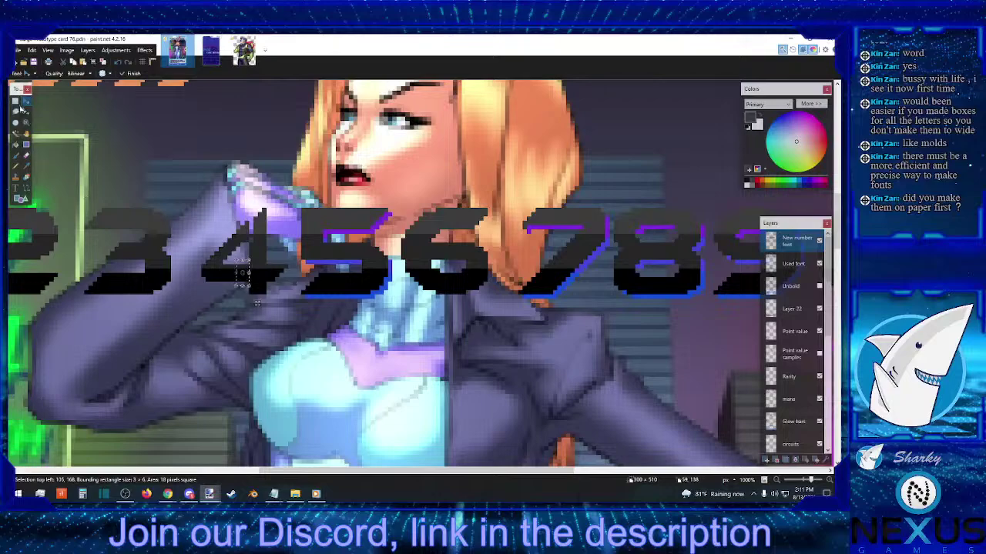
pyautogui.press('s')
pyautogui.hotkey('ctrl', 'd')
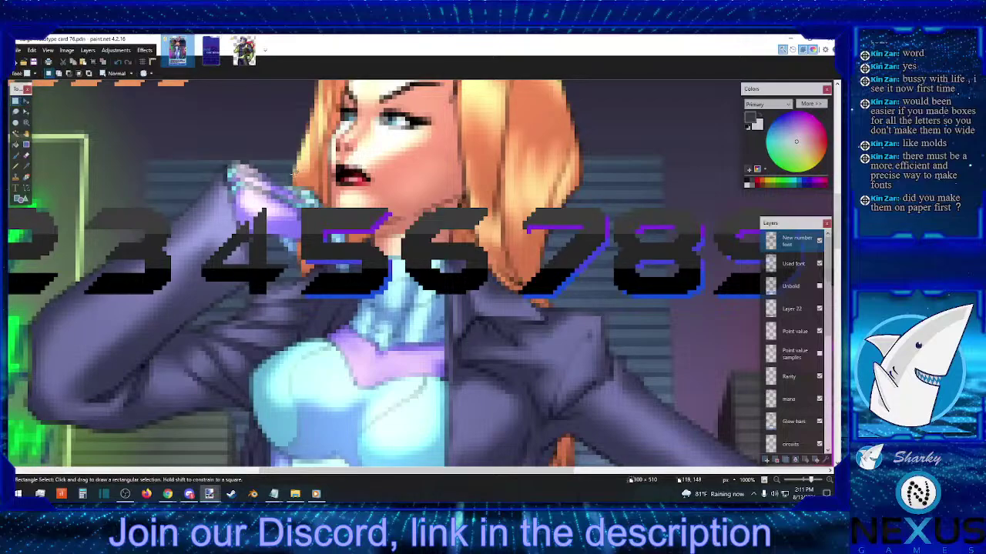
# - Sample the dark gray of the digit 4 and fill in the missing pixels on its upper stem with the Pencil
pyautogui.click(25, 166)
pyautogui.click(17, 165)
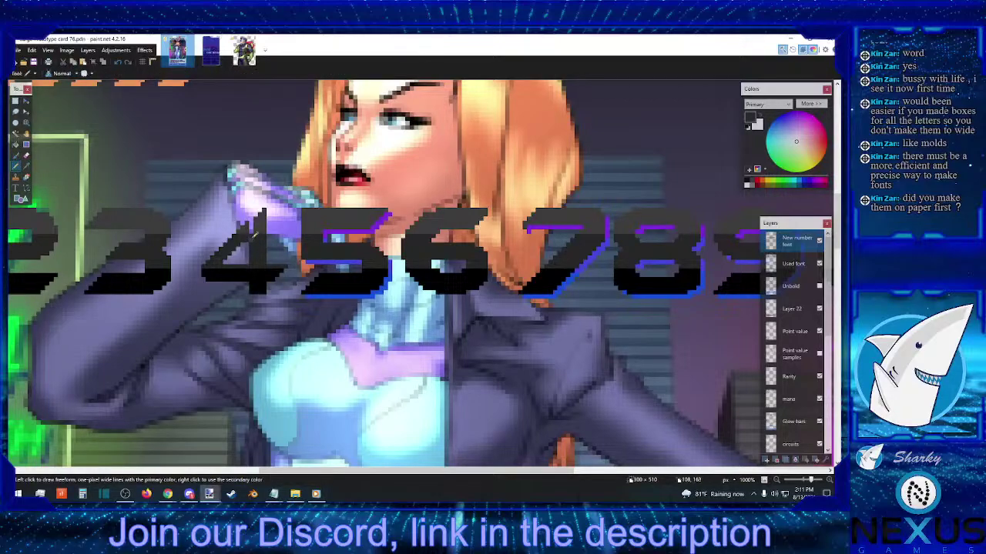
pyautogui.click(26, 165)
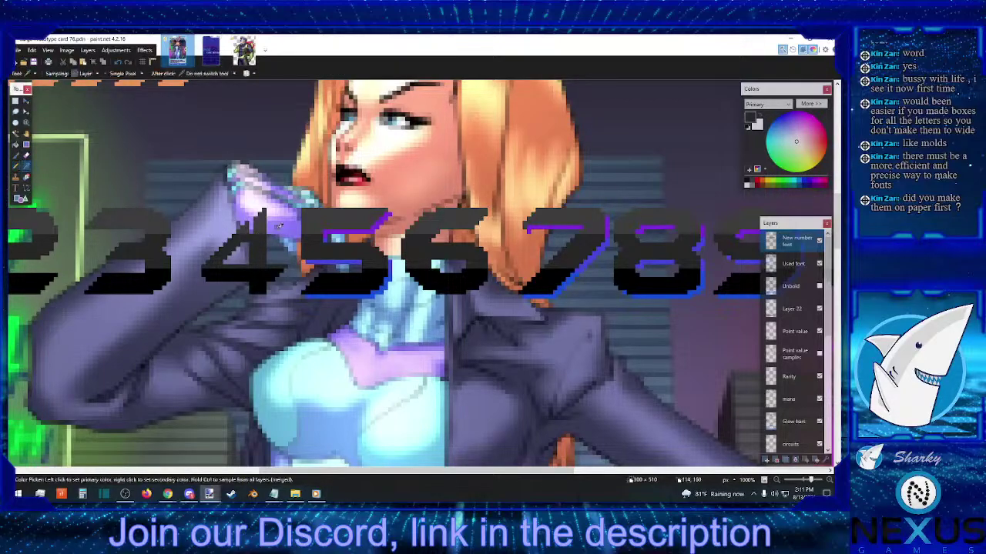
pyautogui.click(260, 223)
pyautogui.press('p')
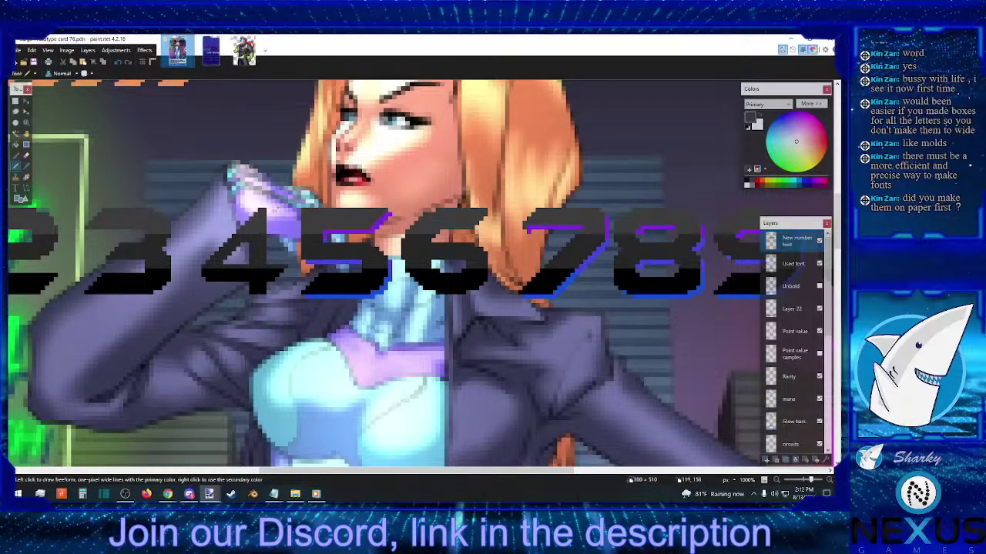
# - Measure the pixel width of the digit 4's stem at its top and just above the crossbar
pyautogui.press('s')
pyautogui.moveTo(278, 206); pyautogui.dragTo(263, 212)
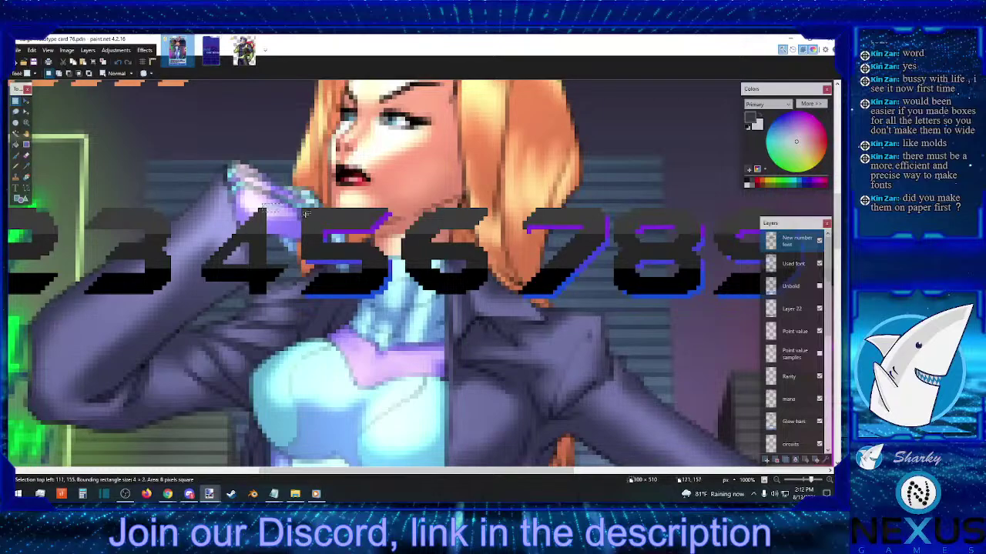
pyautogui.click(304, 216)
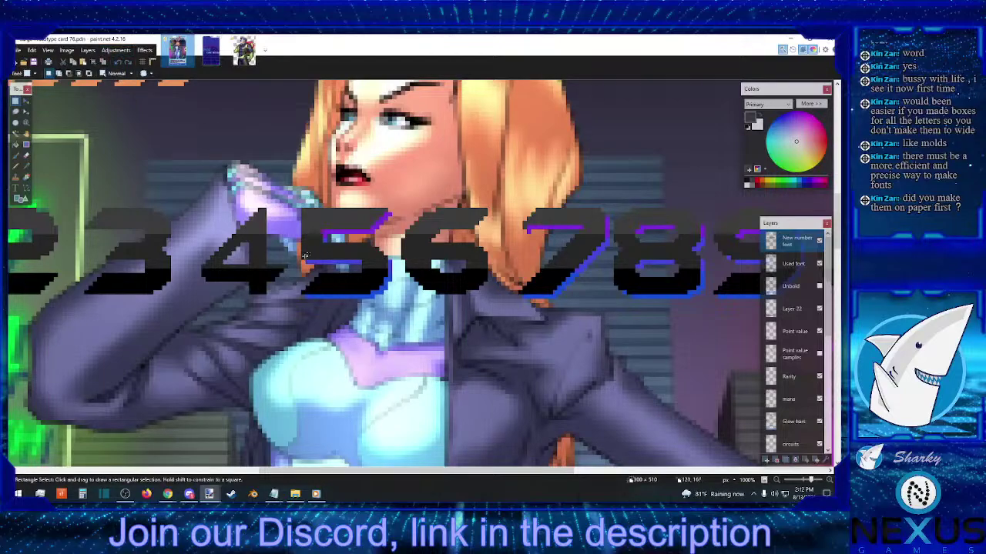
pyautogui.moveTo(249, 246); pyautogui.dragTo(265, 253)
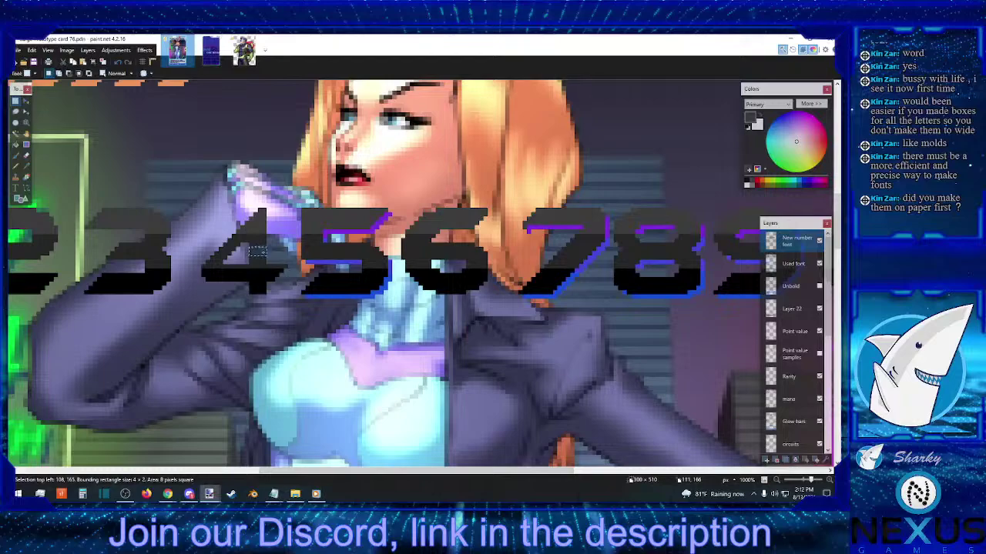
pyautogui.moveTo(247, 254); pyautogui.dragTo(246, 242)
pyautogui.click(306, 249)
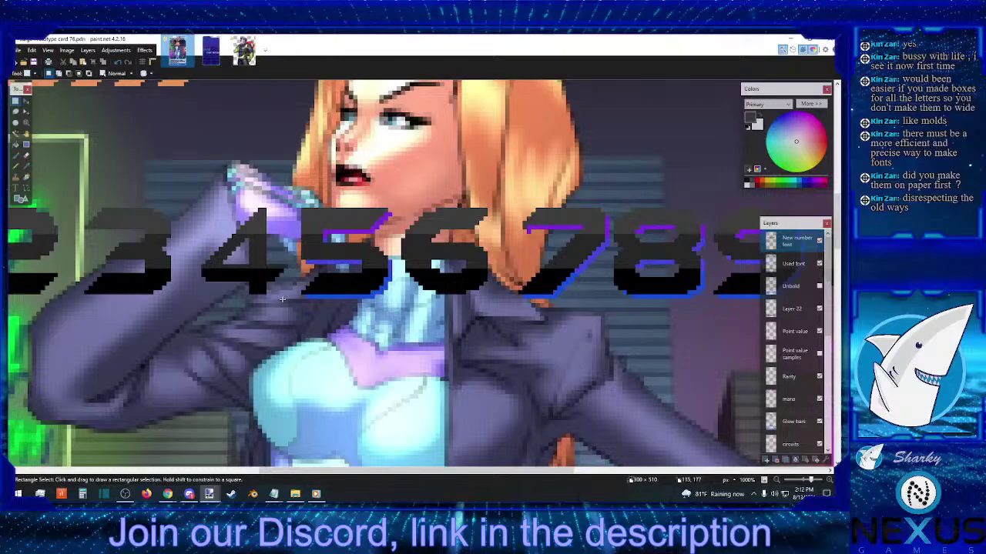
# - Measure the pixel thickness of the digit 4's crossbar, diagonal stroke and middle stem for comparison
pyautogui.moveTo(270, 261); pyautogui.dragTo(242, 278)
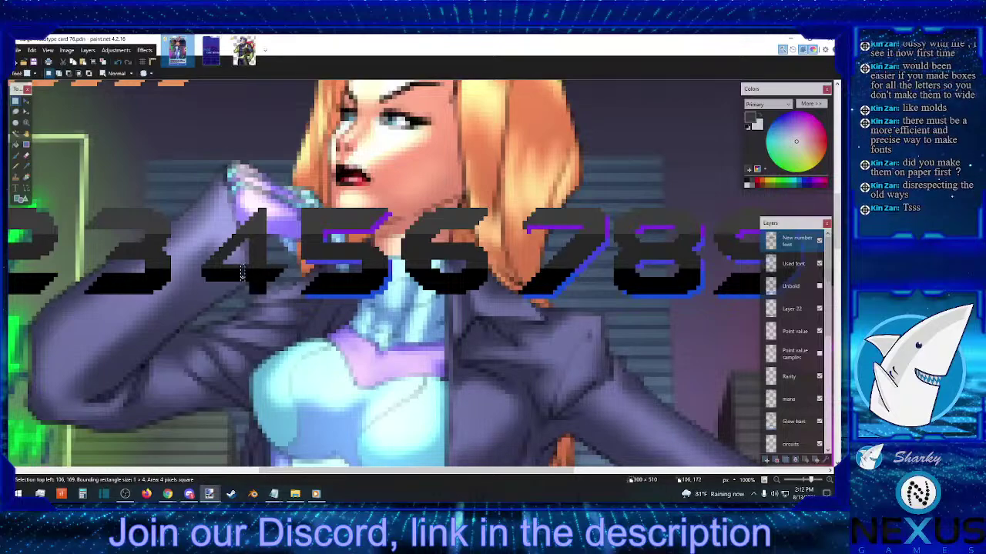
pyautogui.moveTo(222, 260); pyautogui.dragTo(203, 261)
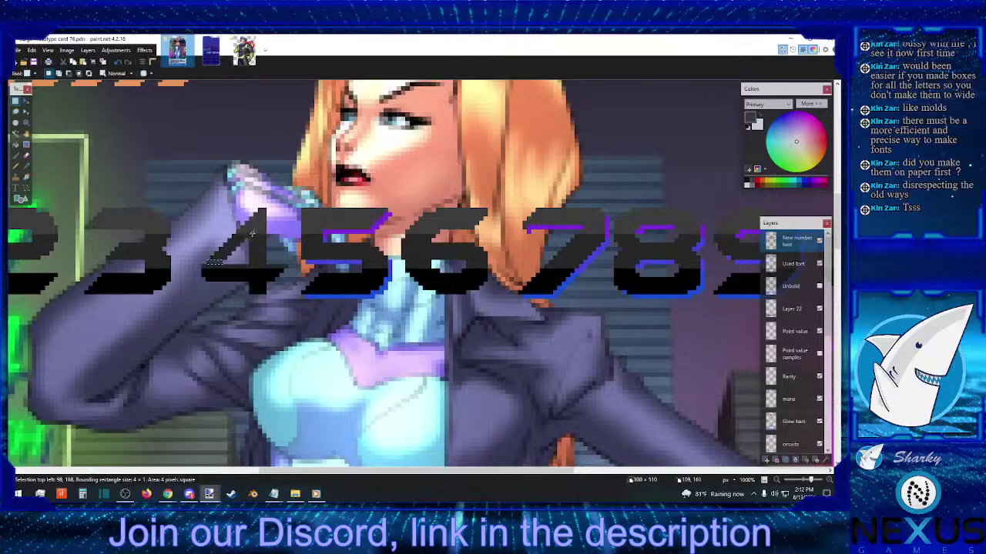
pyautogui.moveTo(246, 237); pyautogui.dragTo(229, 239)
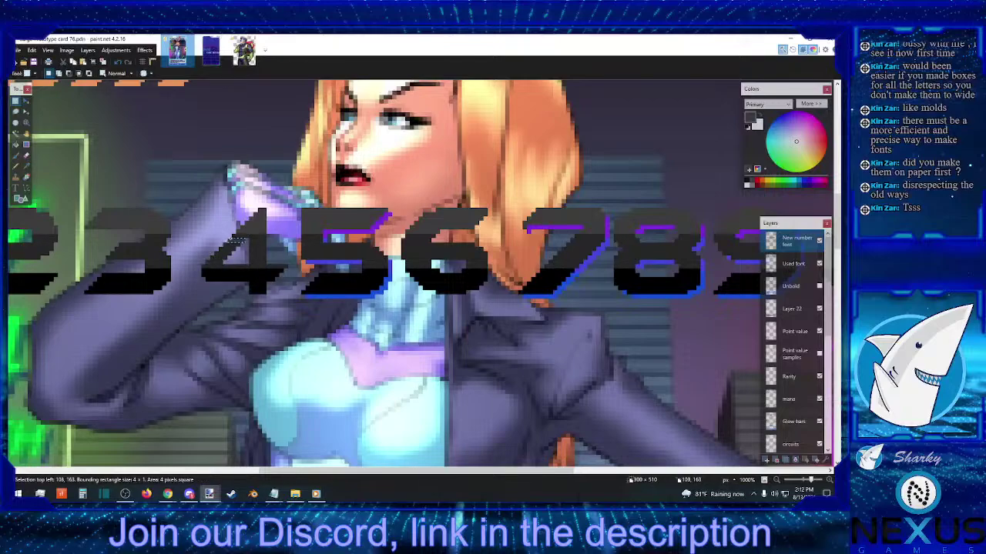
pyautogui.click(254, 234)
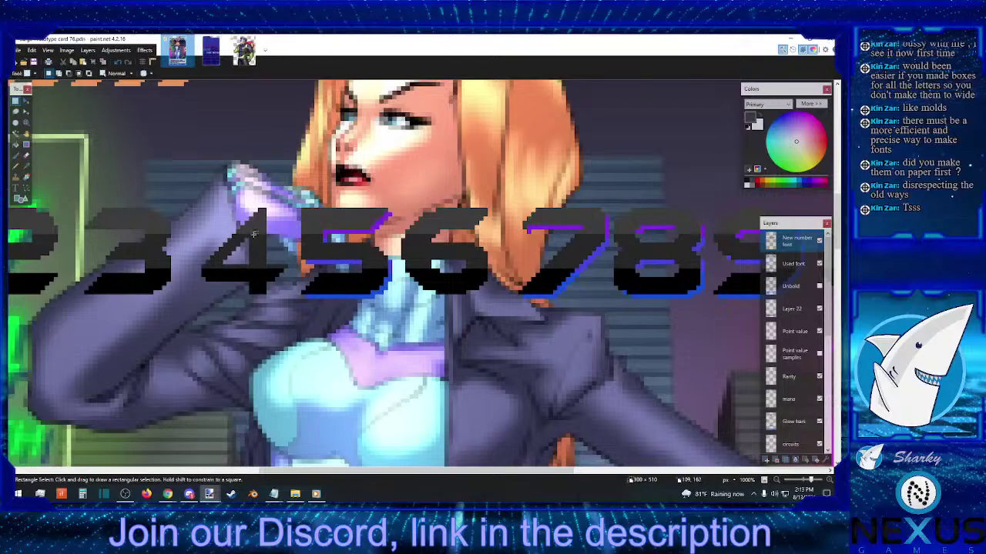
pyautogui.moveTo(248, 237); pyautogui.dragTo(265, 245)
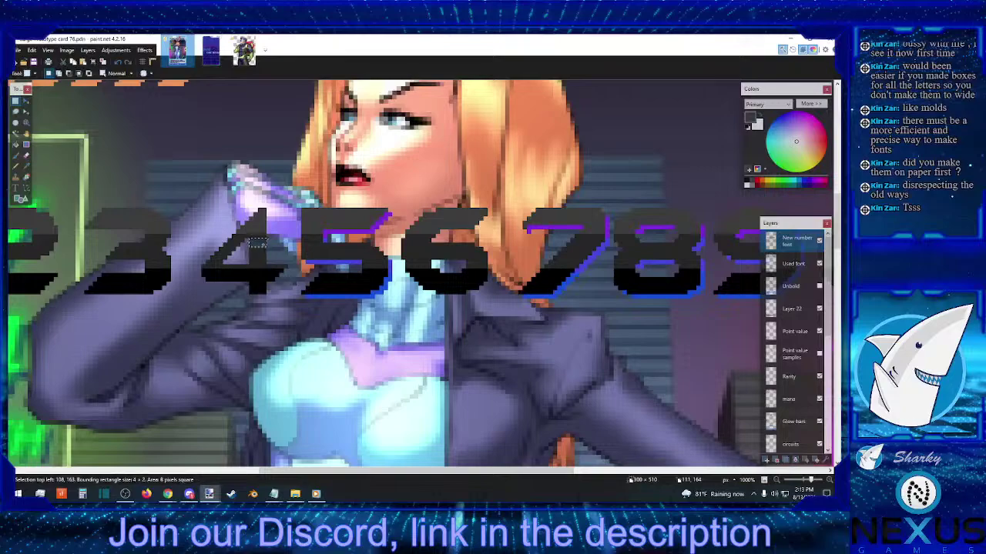
pyautogui.click(262, 242)
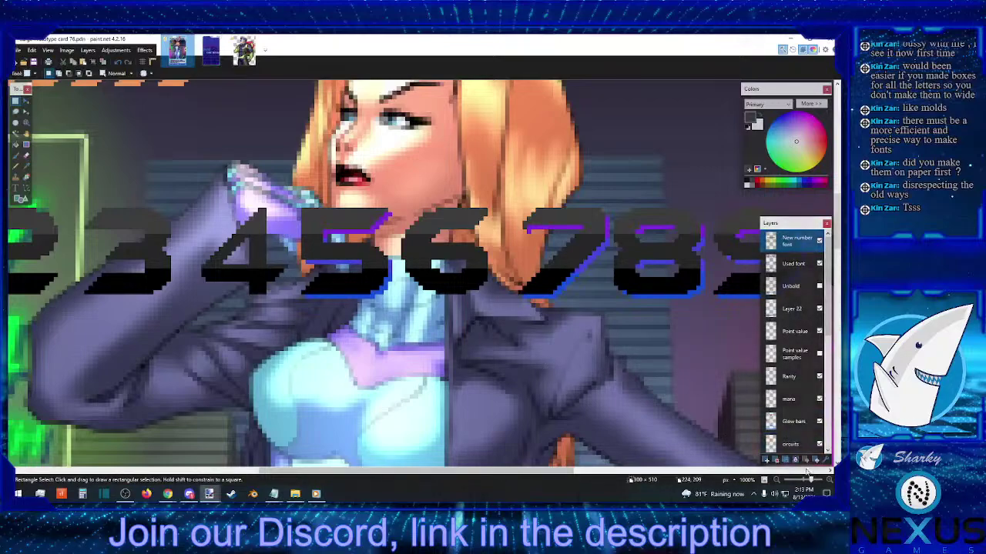
# - Review the number font against the whole card, and return to a 1000% close-up of digits 1 to 6
pyautogui.click(776, 479)
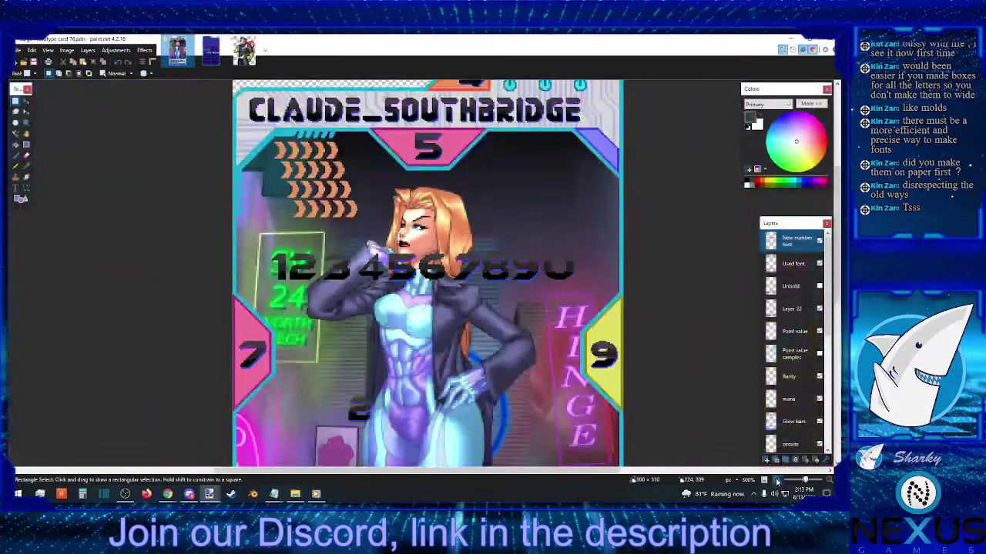
pyautogui.click(776, 479)
pyautogui.scroll(-1, 593, 334)
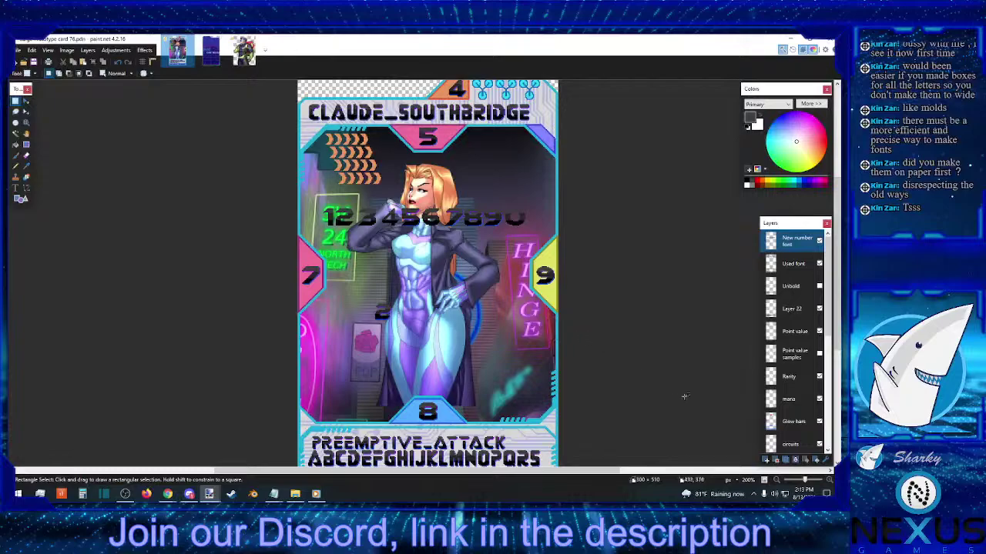
pyautogui.click(828, 481)
pyautogui.click(826, 481)
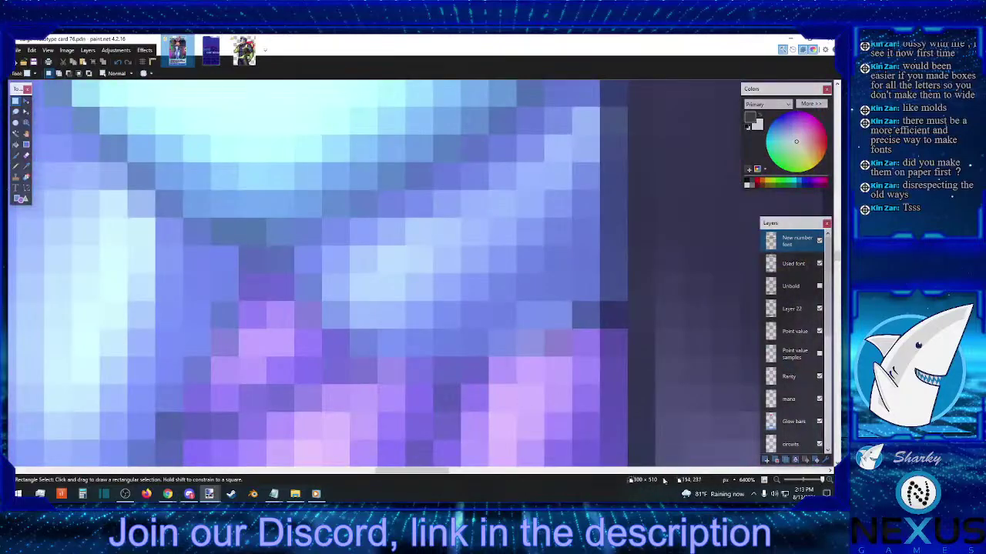
pyautogui.click(777, 481)
pyautogui.click(777, 481)
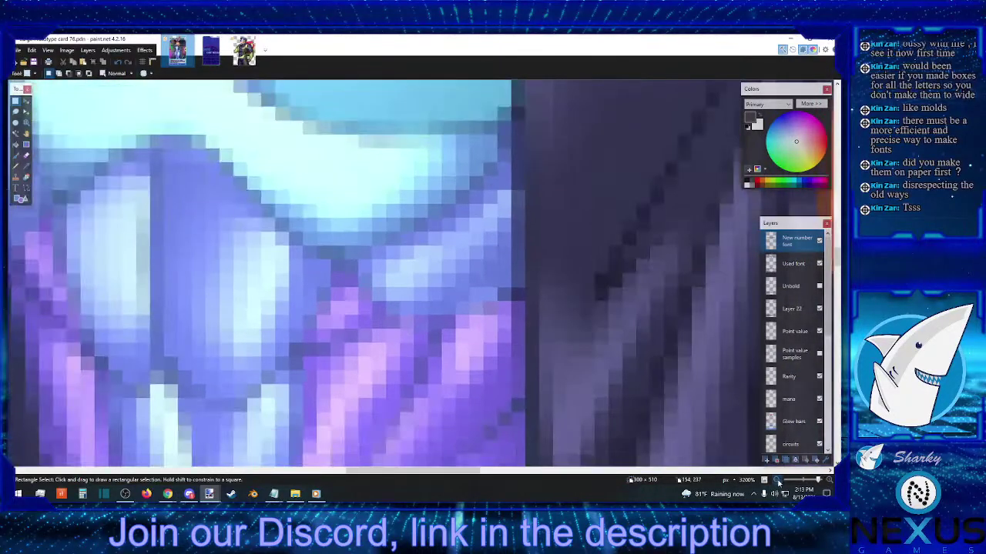
pyautogui.click(777, 481)
pyautogui.click(777, 481)
pyautogui.click(777, 482)
pyautogui.click(777, 481)
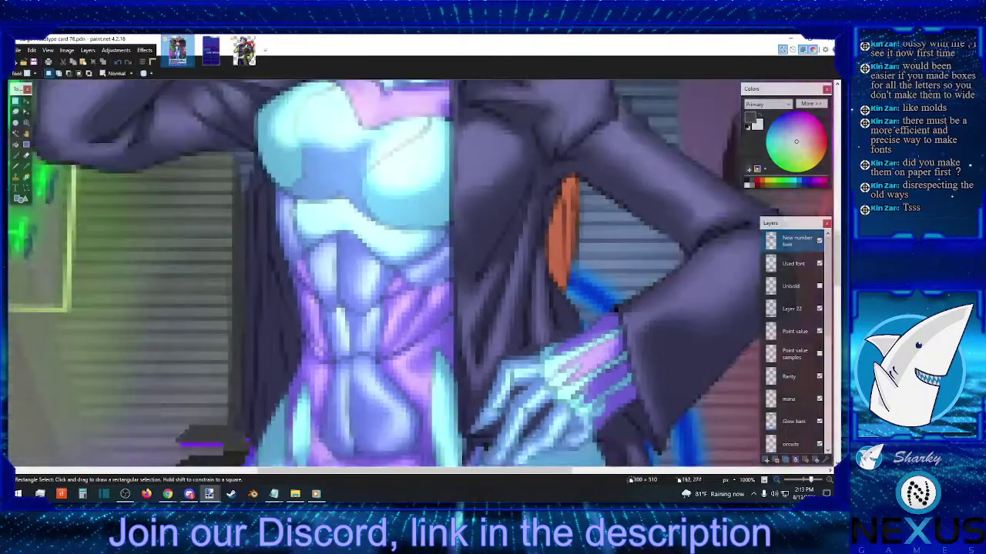
pyautogui.click(777, 481)
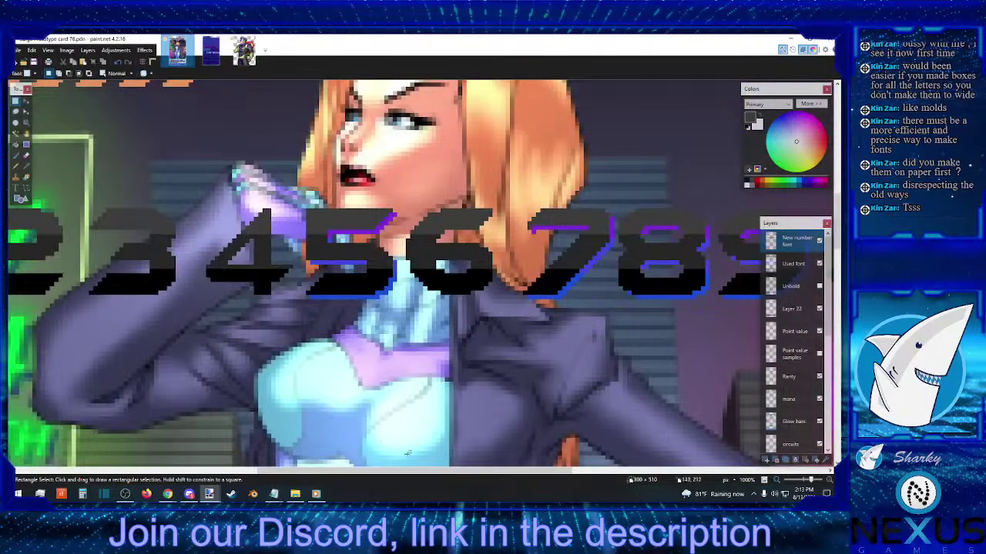
pyautogui.moveTo(425, 473); pyautogui.dragTo(328, 470)
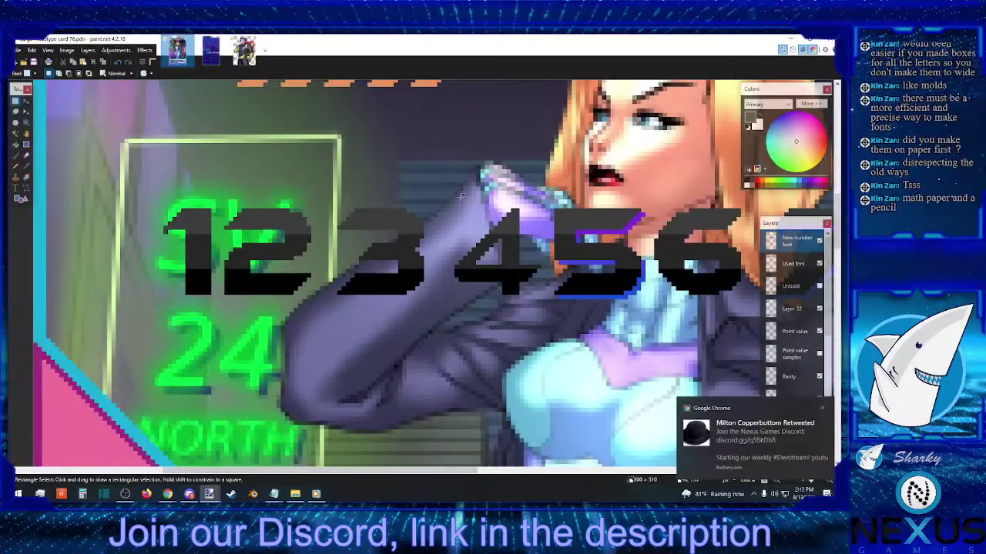
pyautogui.click(821, 408)
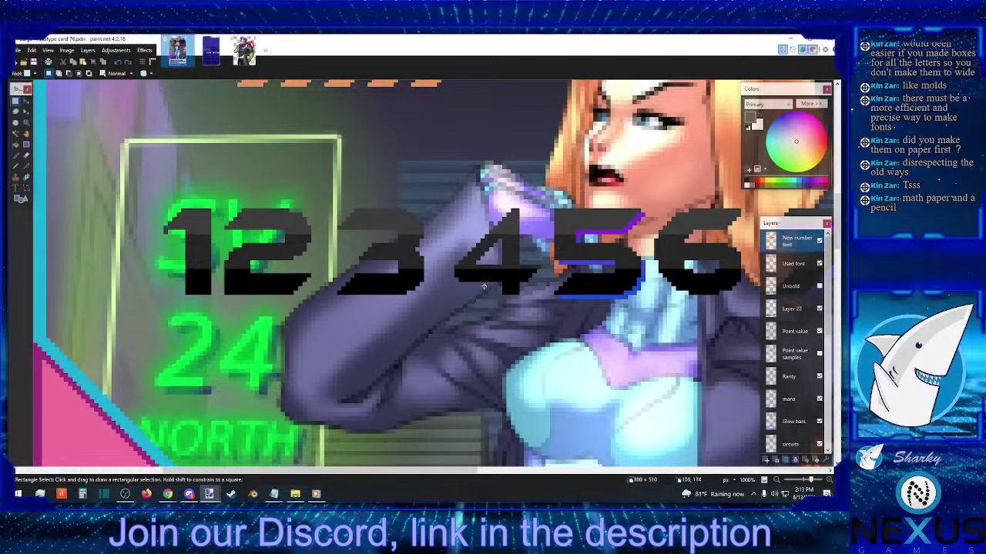
# - Measure the digit 3's overall size and the thickness of its horizontal bars in pixels
pyautogui.moveTo(414, 215); pyautogui.dragTo(331, 285)
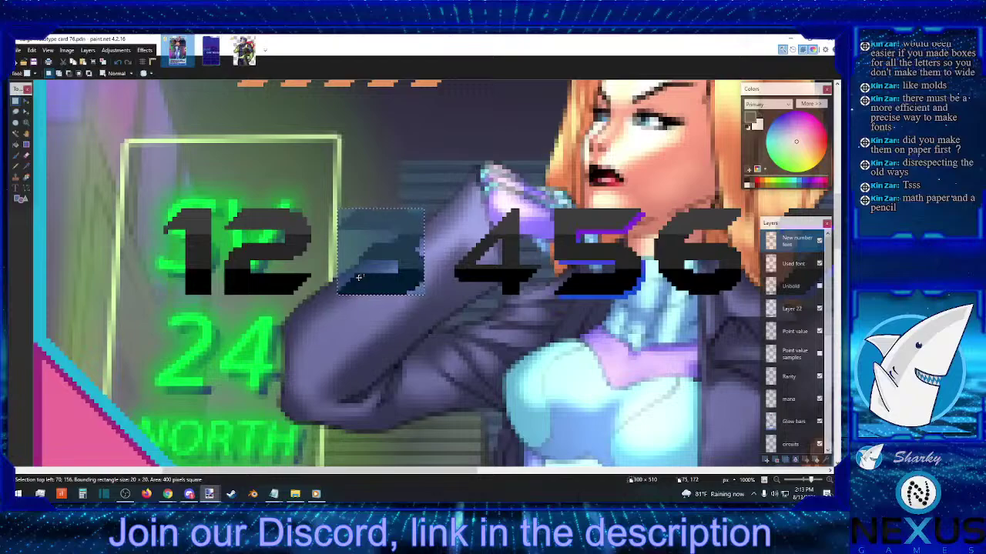
pyautogui.moveTo(381, 243); pyautogui.dragTo(384, 253)
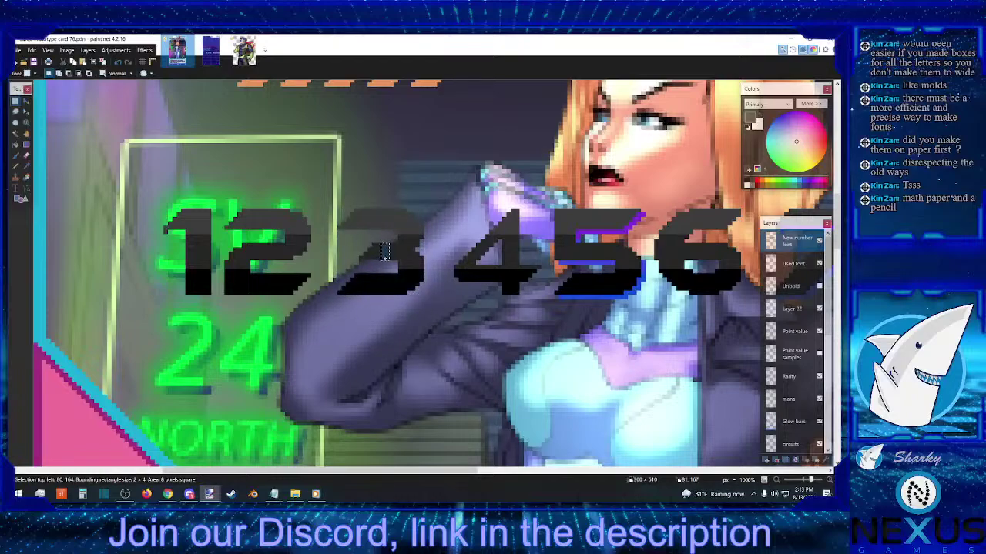
pyautogui.click(381, 271)
pyautogui.moveTo(381, 265); pyautogui.dragTo(382, 286)
pyautogui.moveTo(353, 273); pyautogui.dragTo(396, 274)
pyautogui.click(397, 274)
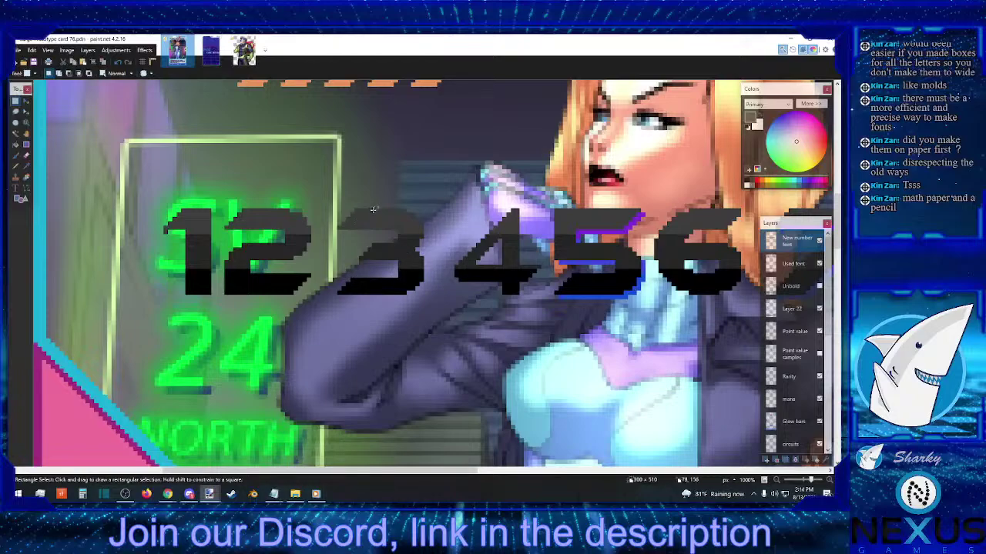
pyautogui.moveTo(377, 209); pyautogui.dragTo(394, 240)
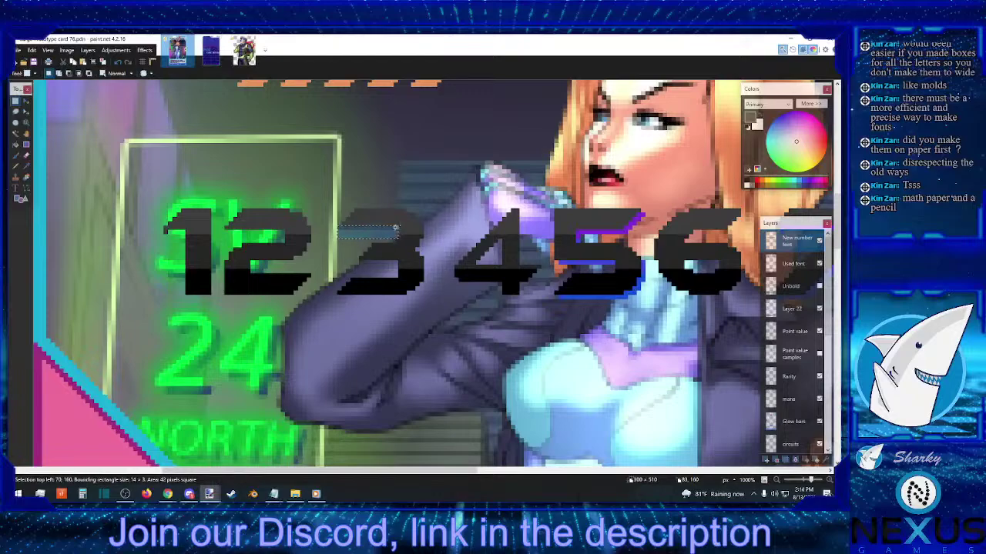
pyautogui.click(446, 230)
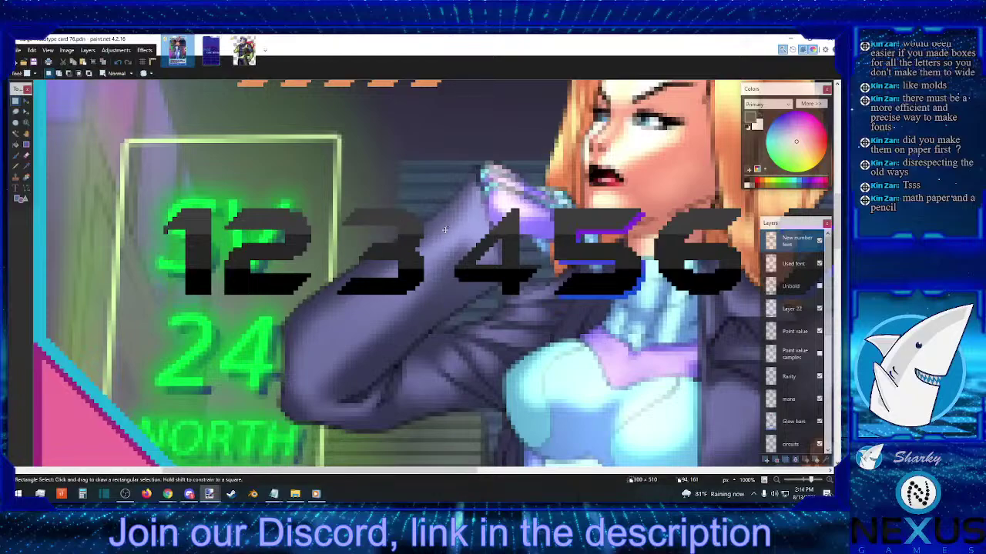
# - Measure the width of the digit 3's right-hand stroke and the pixels where it meets the upper bar
pyautogui.click(27, 165)
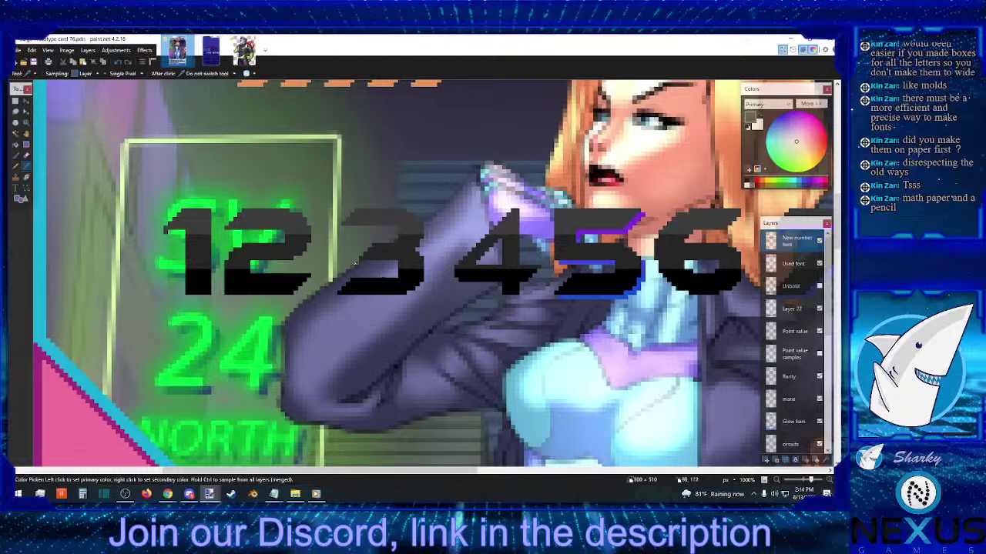
pyautogui.click(16, 101)
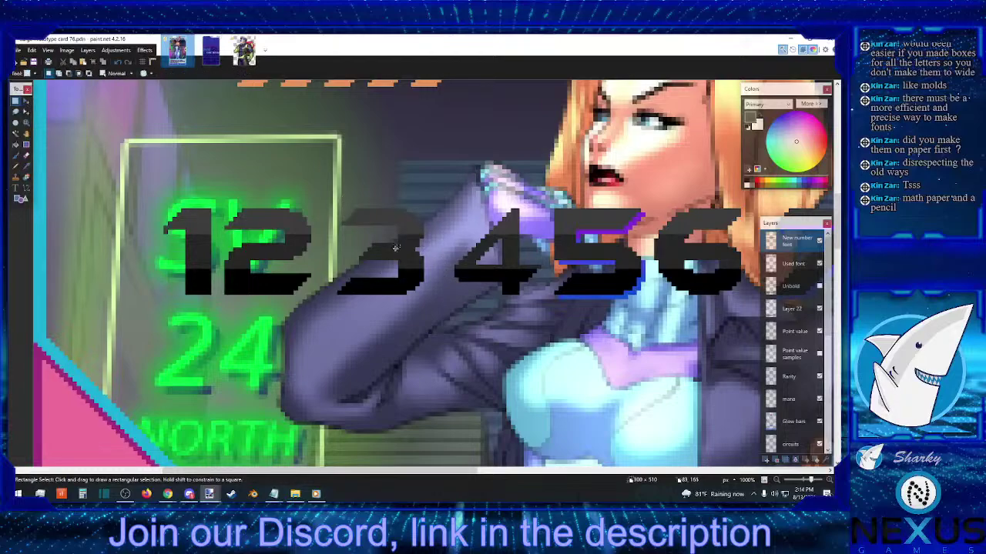
pyautogui.moveTo(399, 262); pyautogui.dragTo(423, 265)
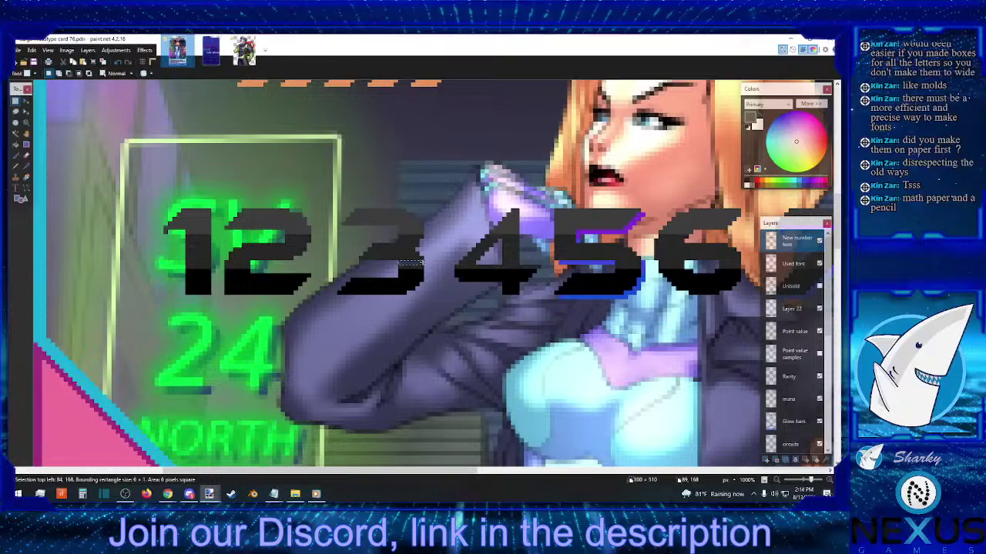
pyautogui.moveTo(403, 242); pyautogui.dragTo(397, 234)
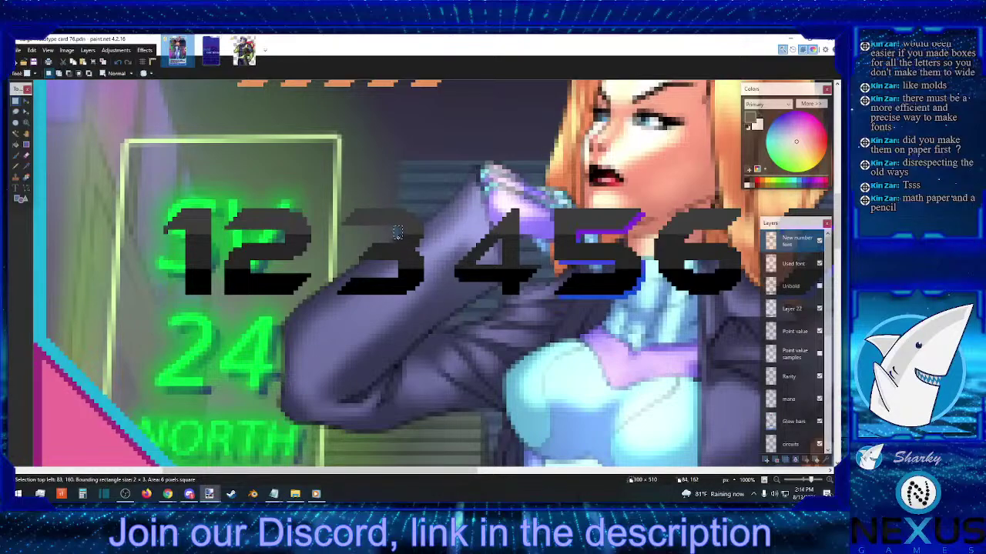
pyautogui.click(432, 254)
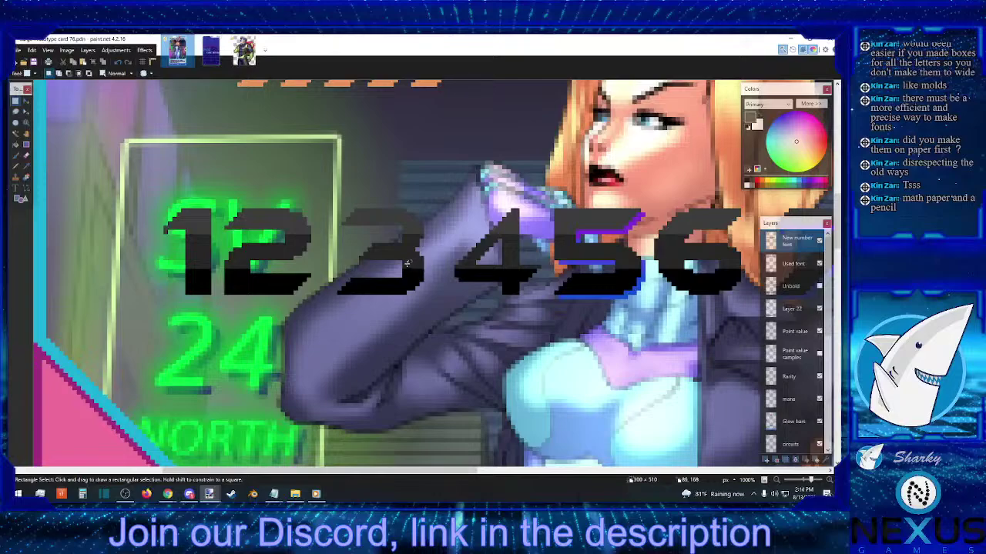
pyautogui.moveTo(404, 264); pyautogui.dragTo(421, 267)
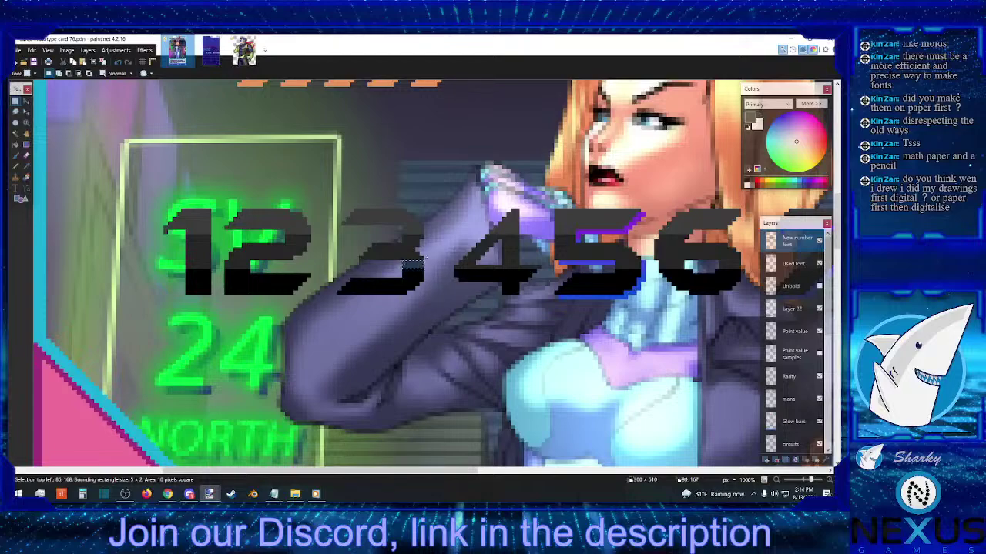
pyautogui.click(430, 253)
# - Check the pixel dimensions of the digit 3's upper and lower inner corners and deselect
pyautogui.moveTo(402, 228); pyautogui.dragTo(404, 241)
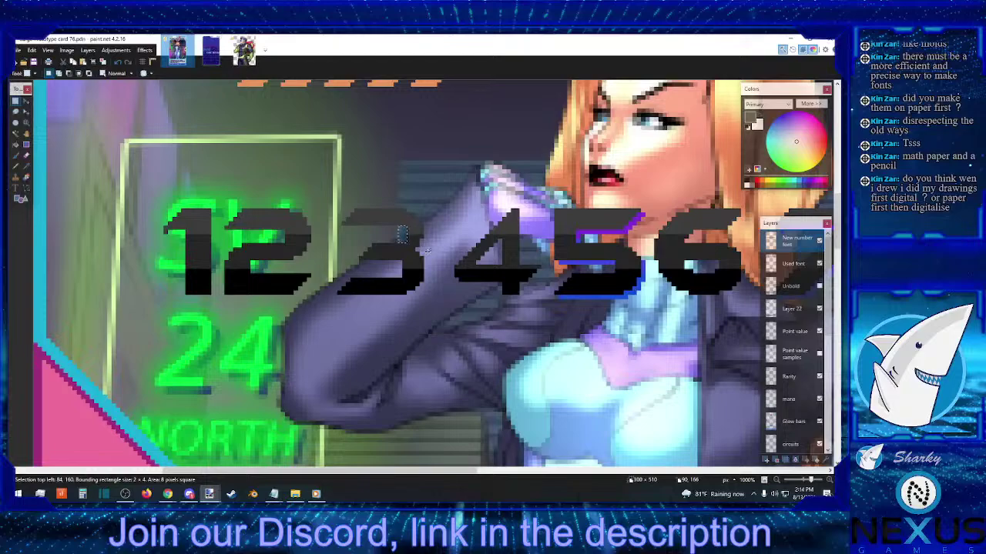
pyautogui.hotkey('ctrl', 'd')
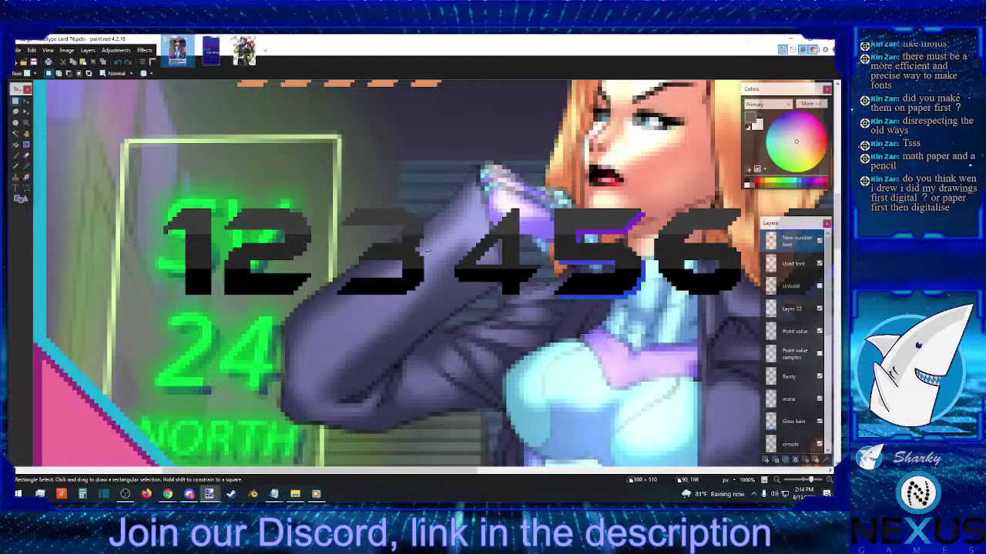
pyautogui.moveTo(400, 230); pyautogui.dragTo(402, 234)
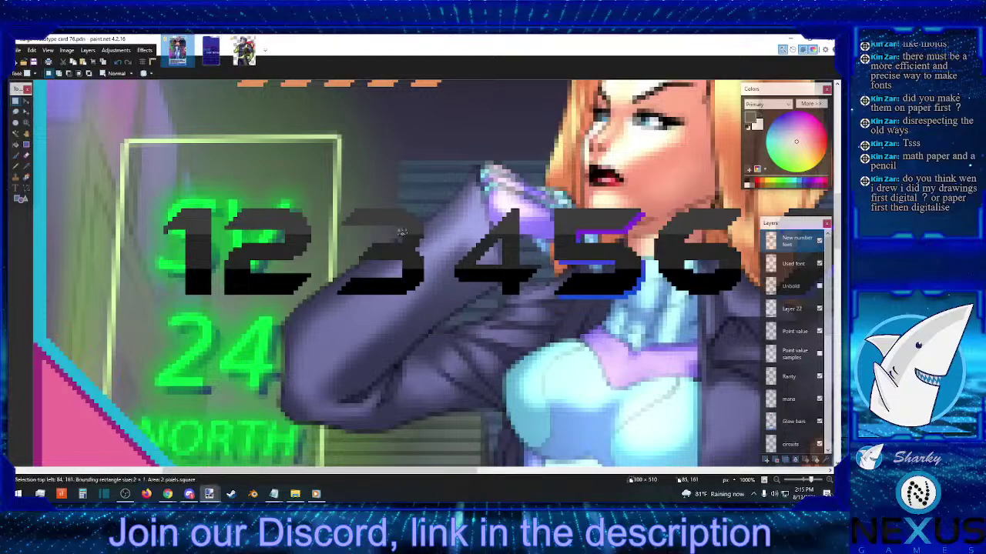
pyautogui.hotkey('ctrl', 'd')
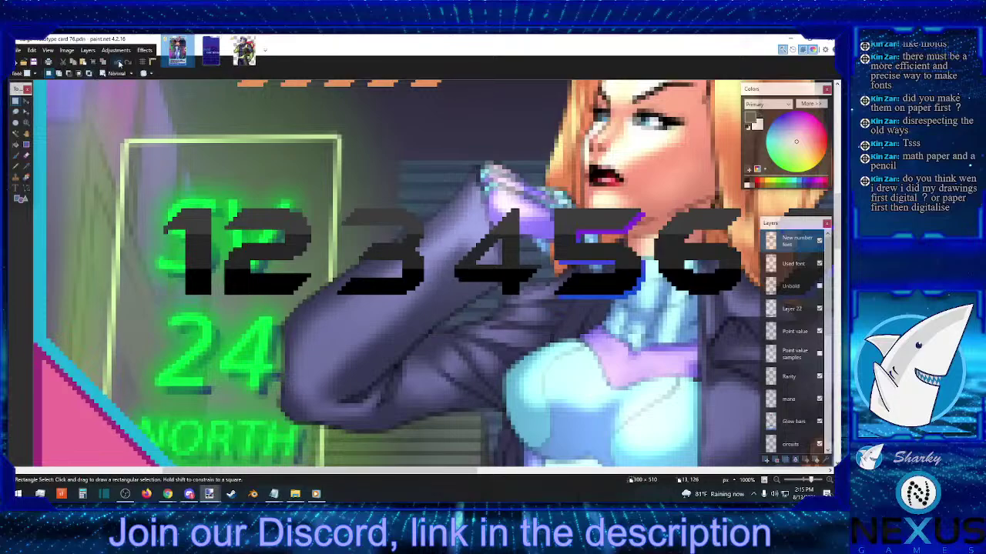
pyautogui.moveTo(400, 226); pyautogui.dragTo(407, 238)
pyautogui.hotkey('ctrl', 'd')
pyautogui.moveTo(400, 264); pyautogui.dragTo(403, 271)
pyautogui.hotkey('ctrl', 'd')
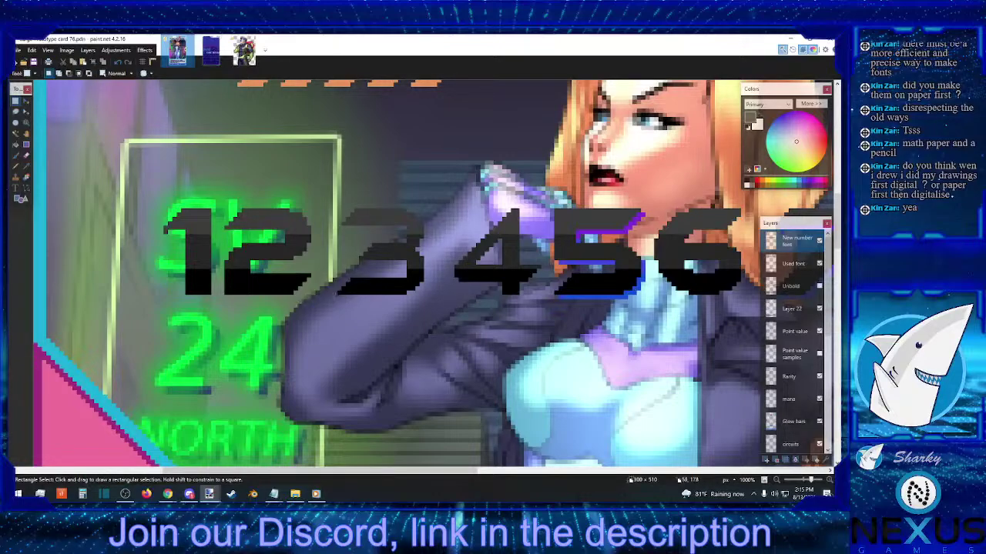
# - Measure the digit 2's overall size, its inner corner steps, its upper bar thickness and the gap beneath that bar
pyautogui.moveTo(224, 293); pyautogui.dragTo(311, 208)
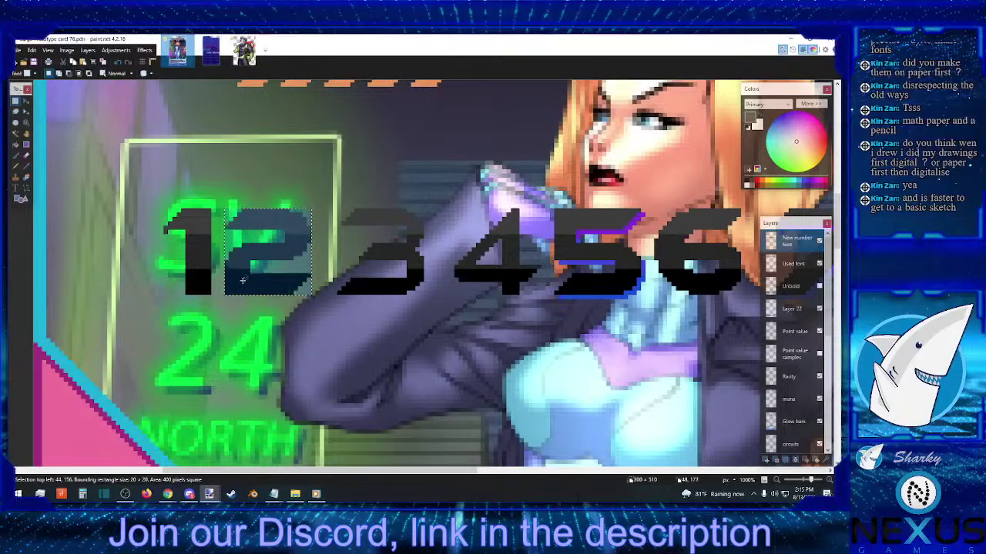
pyautogui.moveTo(248, 272); pyautogui.dragTo(226, 270)
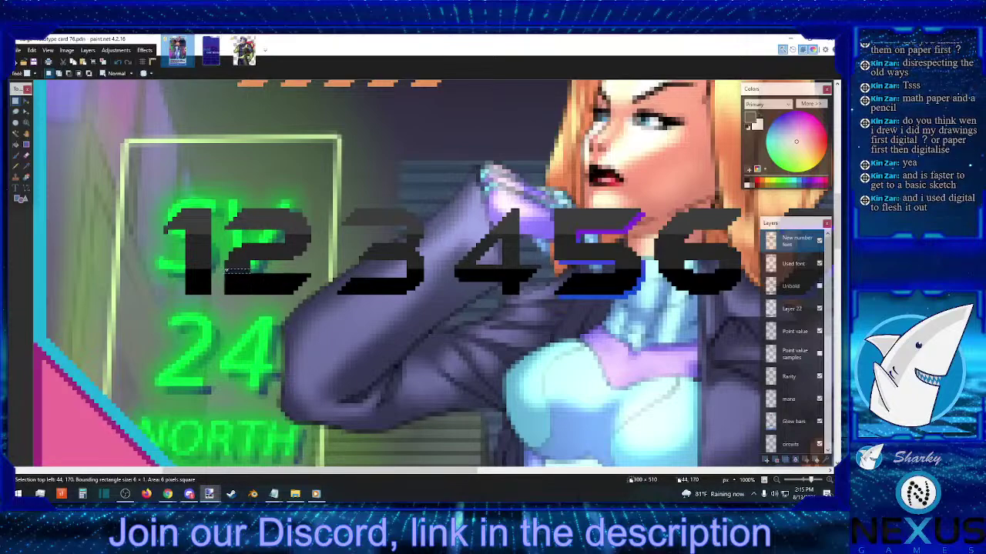
pyautogui.moveTo(254, 261); pyautogui.dragTo(245, 267)
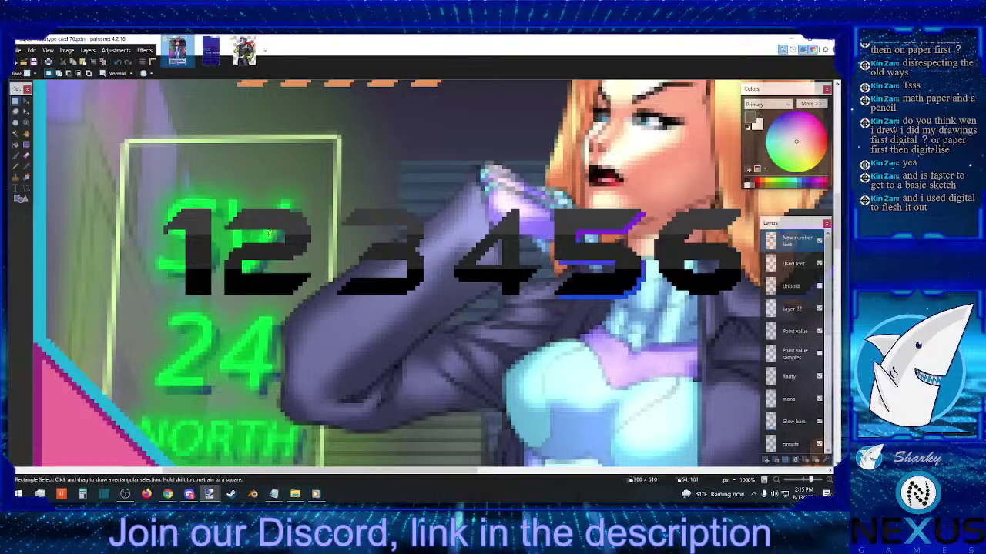
pyautogui.moveTo(285, 233); pyautogui.dragTo(270, 211)
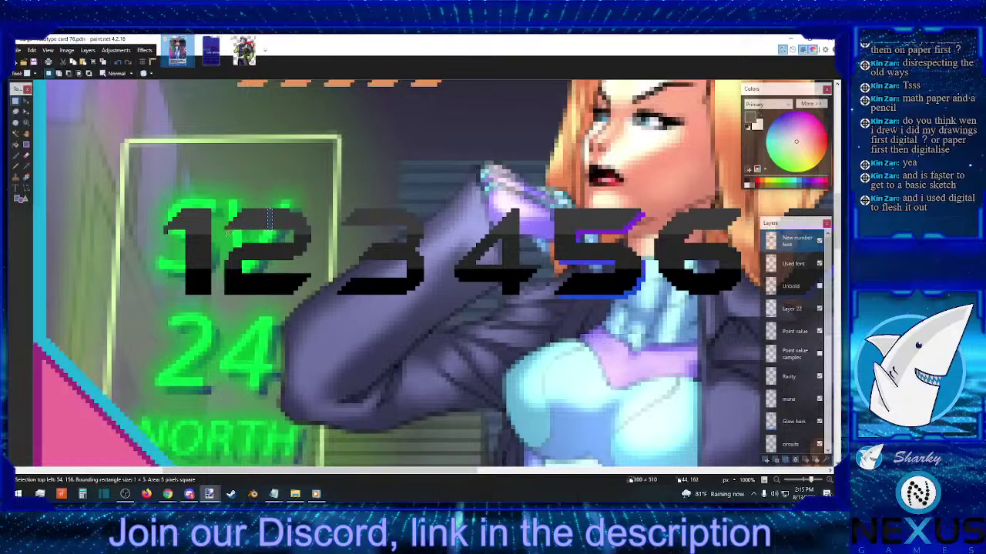
pyautogui.moveTo(225, 225); pyautogui.dragTo(293, 238)
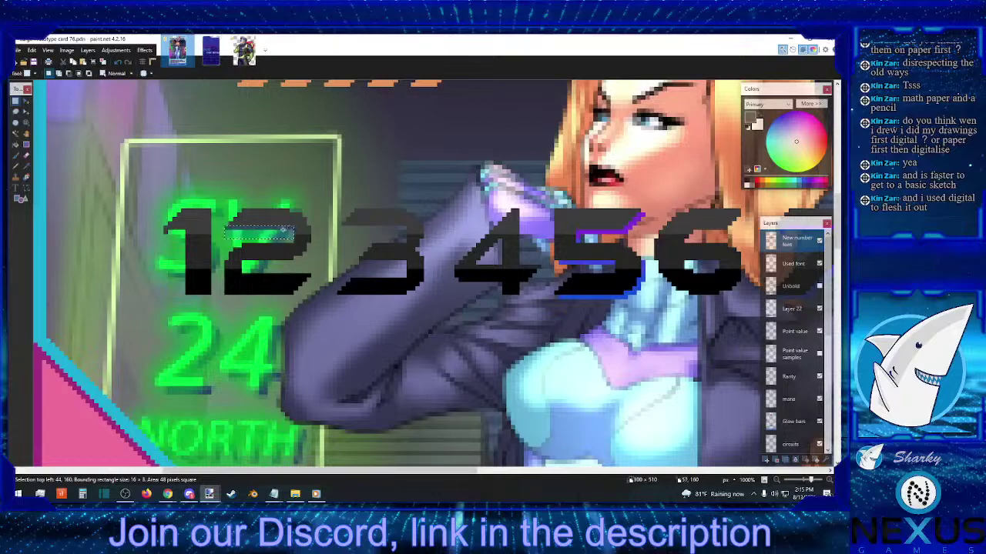
pyautogui.click(285, 230)
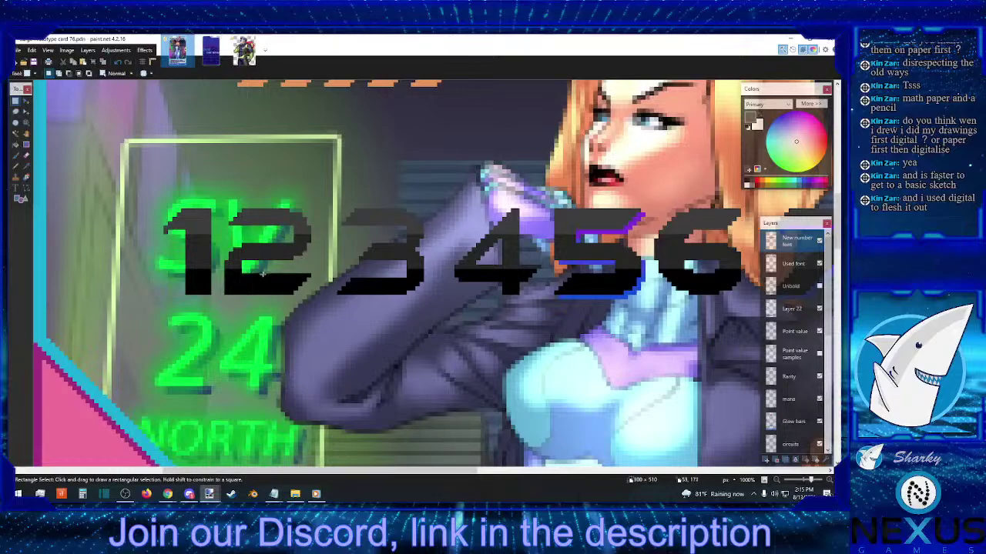
# - Thin the digit 2's lower bar by clearing its top pixel row, and check the short left stroke above it
pyautogui.moveTo(266, 274); pyautogui.dragTo(269, 291)
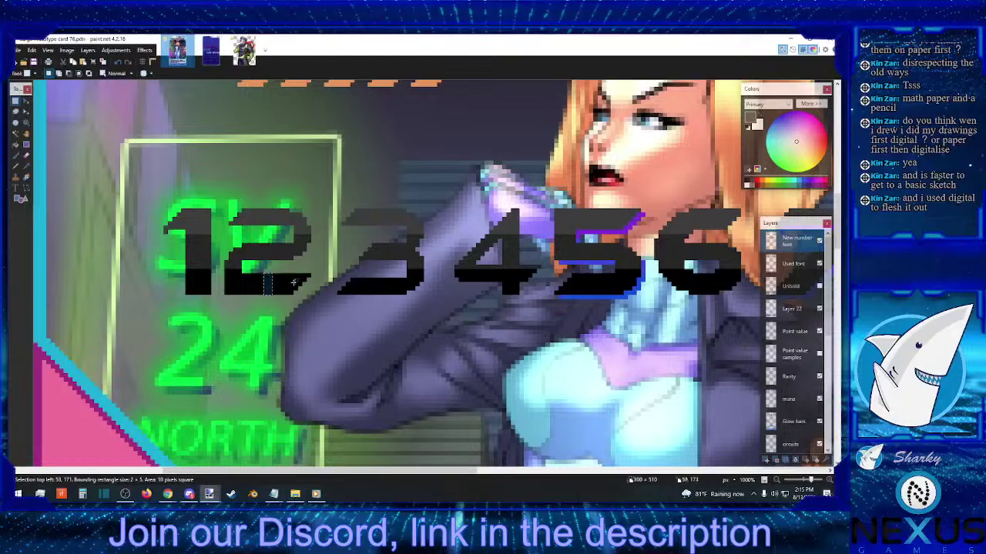
pyautogui.moveTo(312, 275); pyautogui.dragTo(242, 273)
pyautogui.click(245, 273)
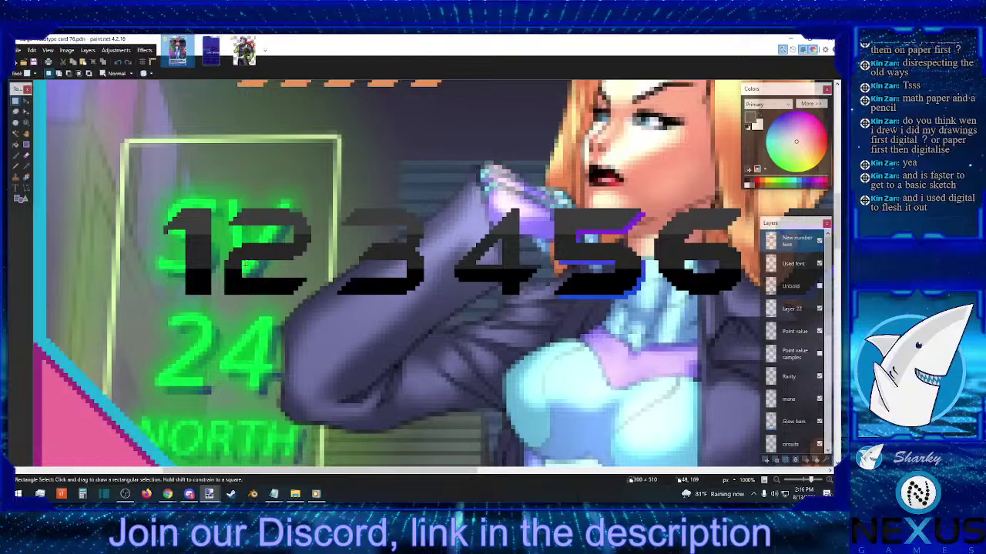
pyautogui.moveTo(242, 260); pyautogui.dragTo(227, 274)
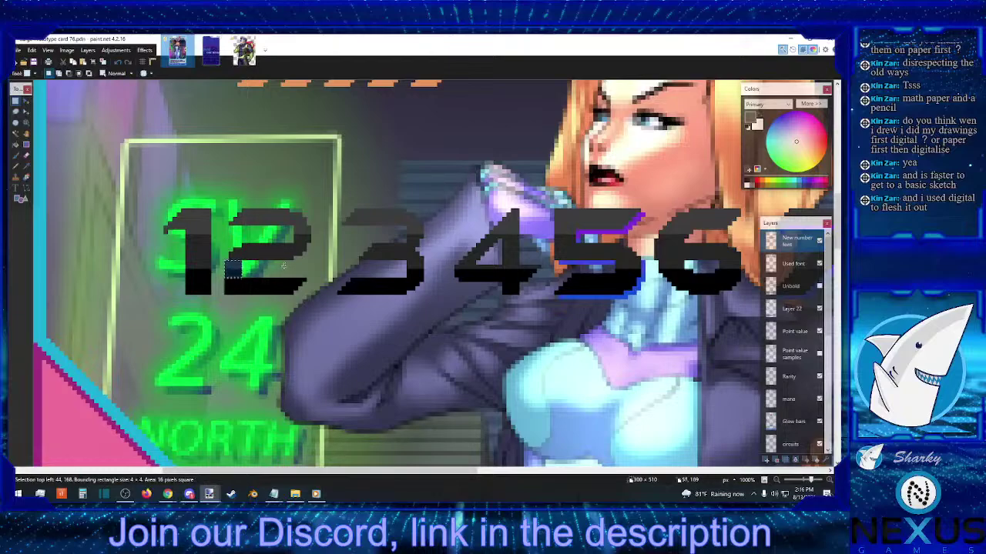
pyautogui.hotkey('ctrl', 'd')
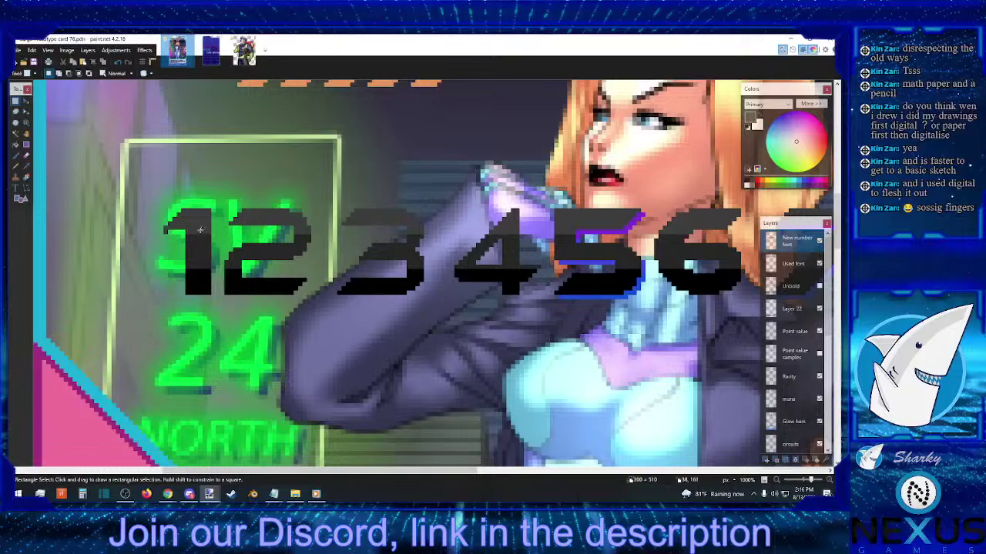
# - Measure the digit 1's stem width and narrow the stem by clearing a 15-pixel-high strip along its left edge
pyautogui.moveTo(187, 236); pyautogui.dragTo(207, 241)
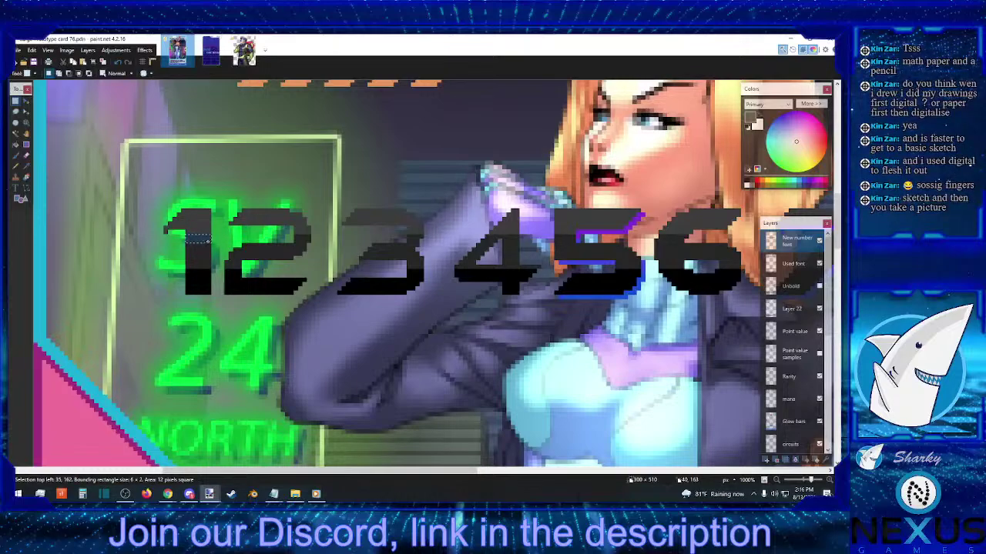
pyautogui.moveTo(184, 295); pyautogui.dragTo(190, 231)
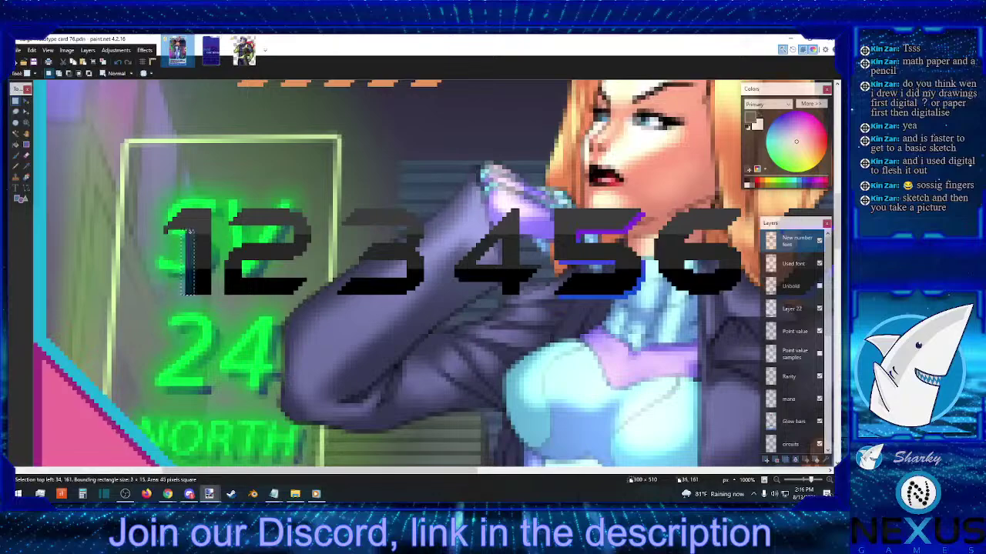
pyautogui.click(216, 236)
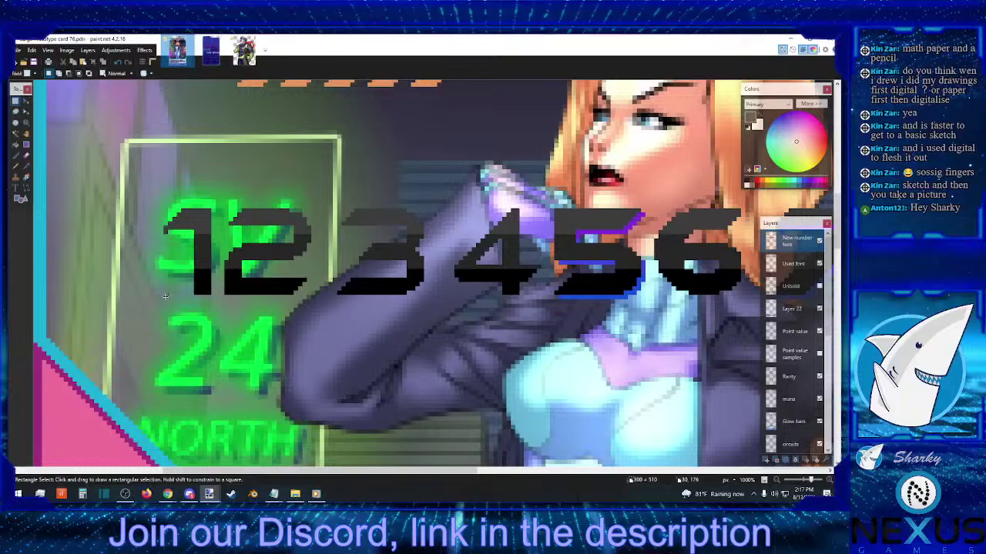
# - Select digits 1 and 2 together and shift them 4 pixels closer to the digit 3
pyautogui.moveTo(165, 296); pyautogui.dragTo(311, 209)
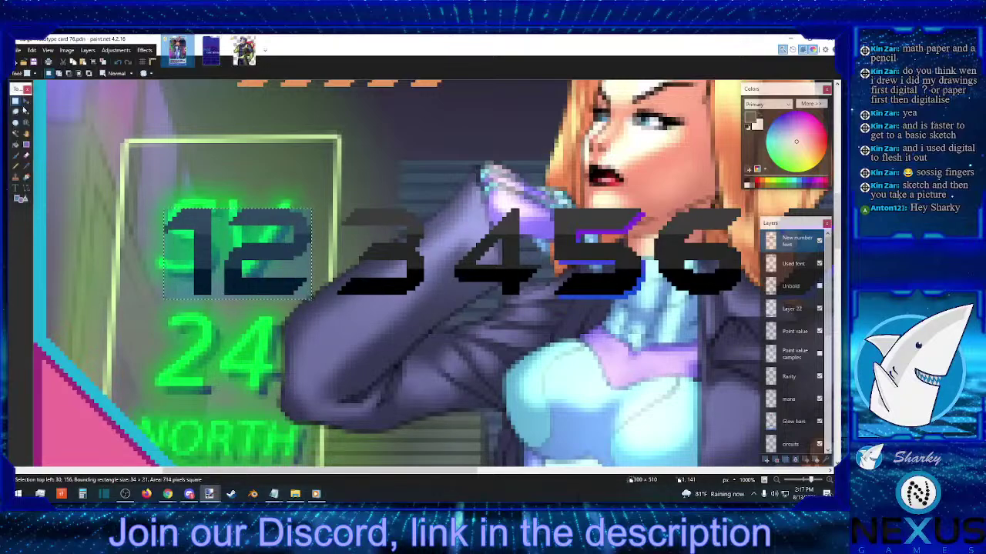
pyautogui.click(27, 103)
pyautogui.moveTo(87, 129); pyautogui.dragTo(126, 128)
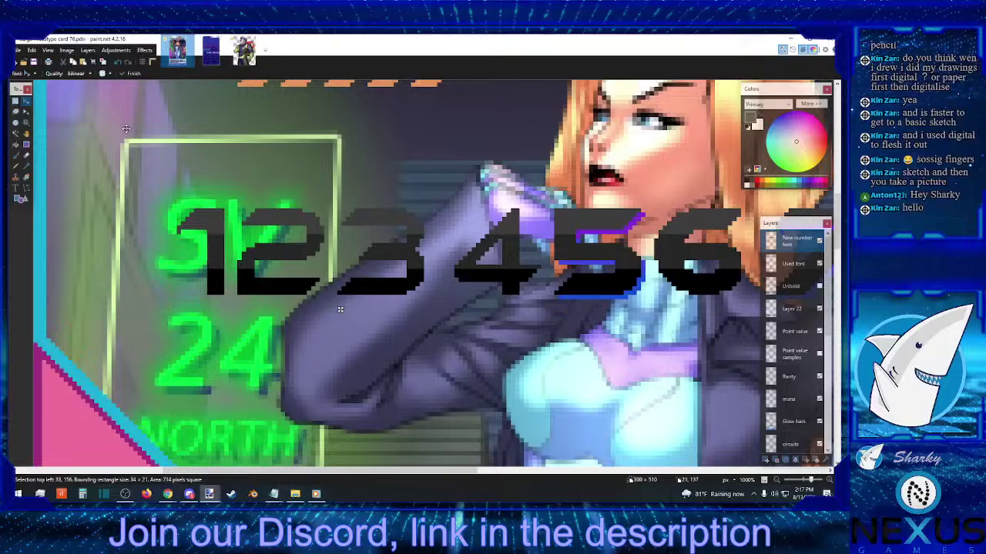
pyautogui.moveTo(340, 308); pyautogui.dragTo(344, 309)
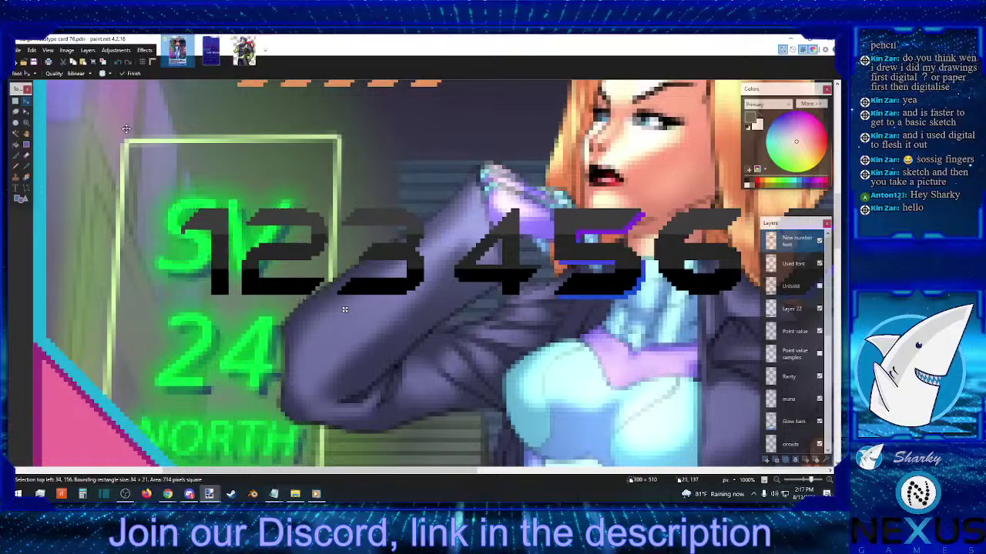
pyautogui.click(16, 101)
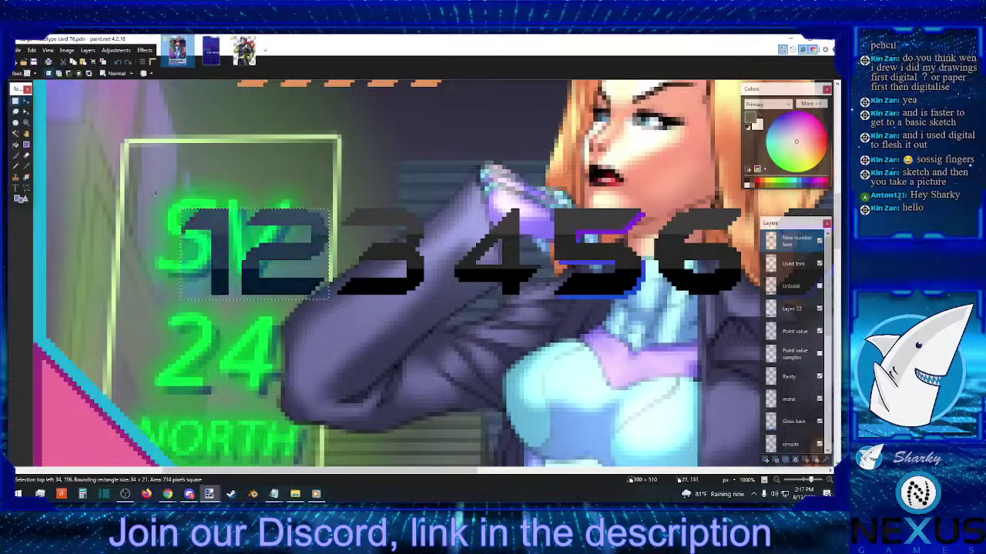
# - Select digits 1, 2 and 3 together, shift them closer to the digit 4, and deselect
pyautogui.moveTo(178, 197); pyautogui.dragTo(458, 311)
pyautogui.click(26, 101)
pyautogui.click(16, 101)
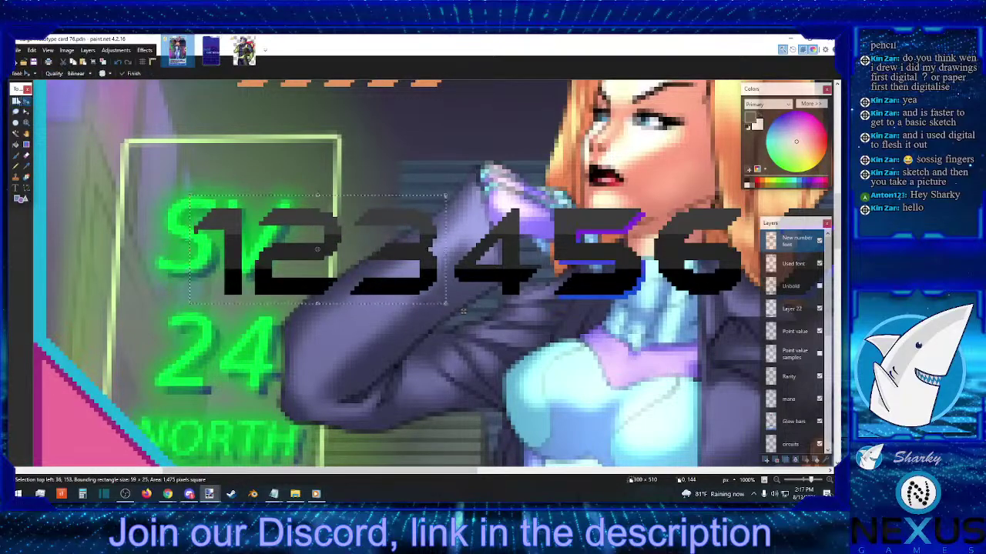
pyautogui.hotkey('ctrl', 'd')
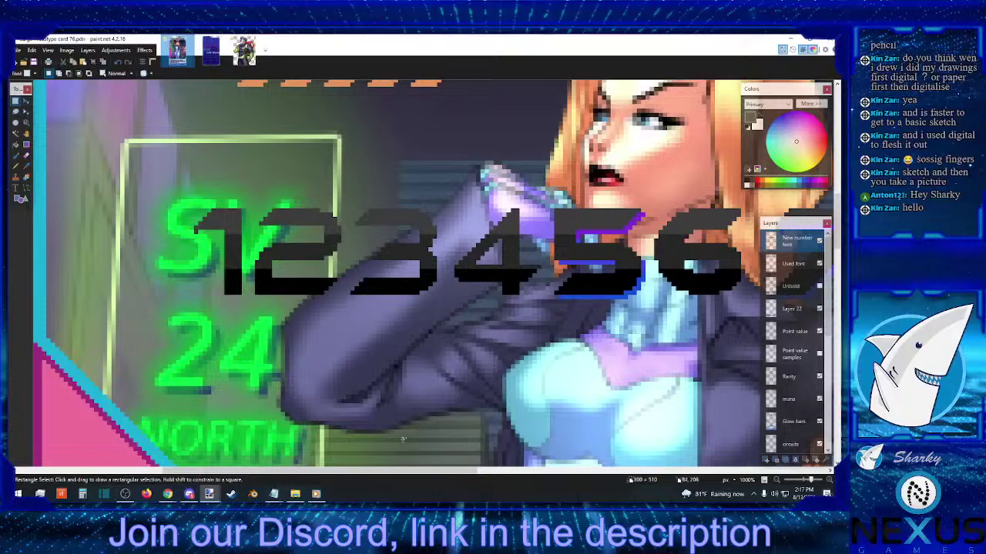
# - Measure the digit 6's overall size and the open notch below the end of its upper bar
pyautogui.moveTo(366, 466); pyautogui.dragTo(522, 477)
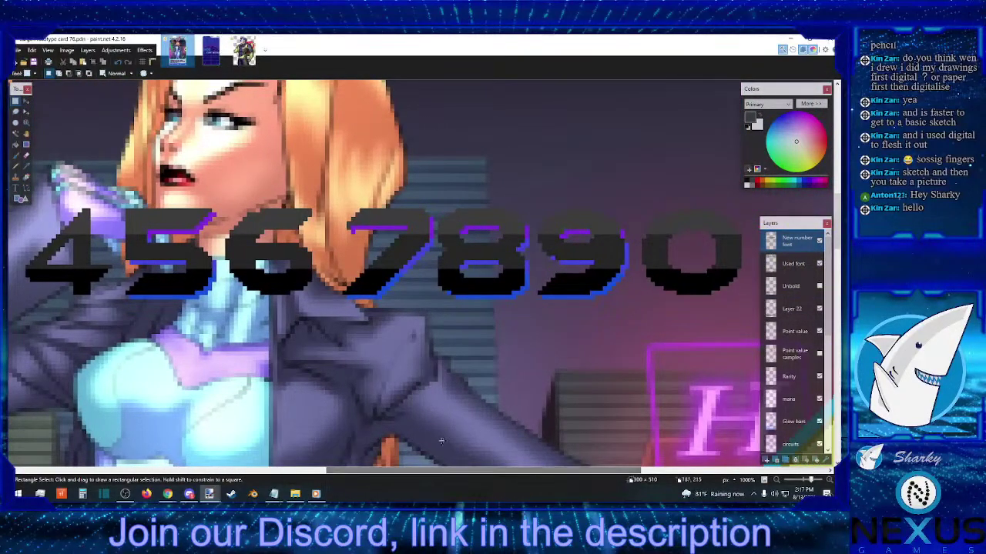
pyautogui.moveTo(312, 207); pyautogui.dragTo(225, 295)
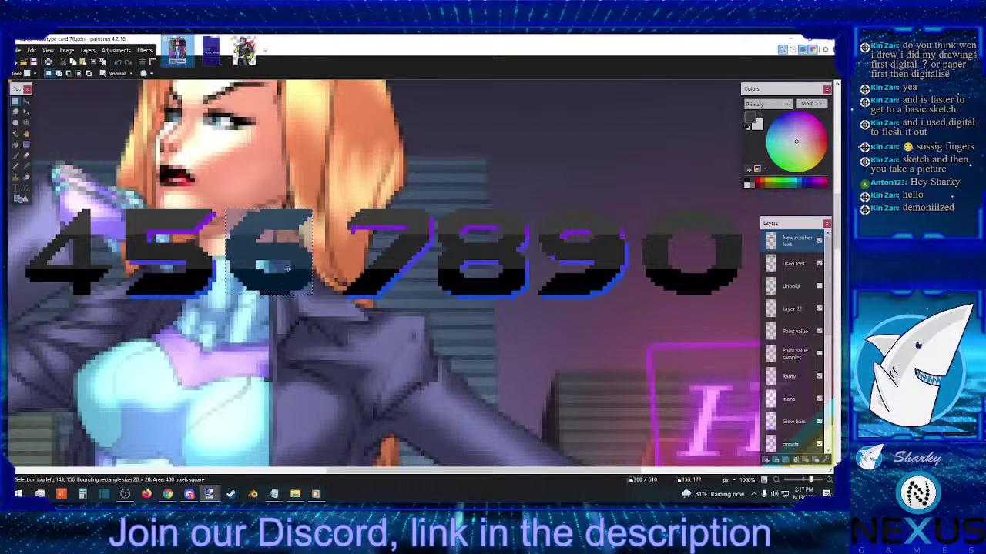
pyautogui.click(316, 236)
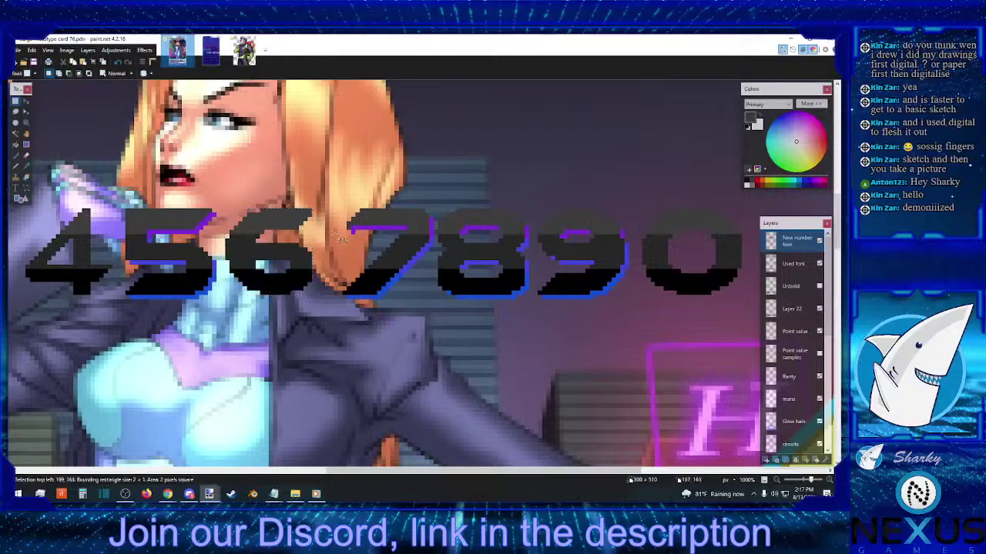
pyautogui.moveTo(315, 237); pyautogui.dragTo(303, 220)
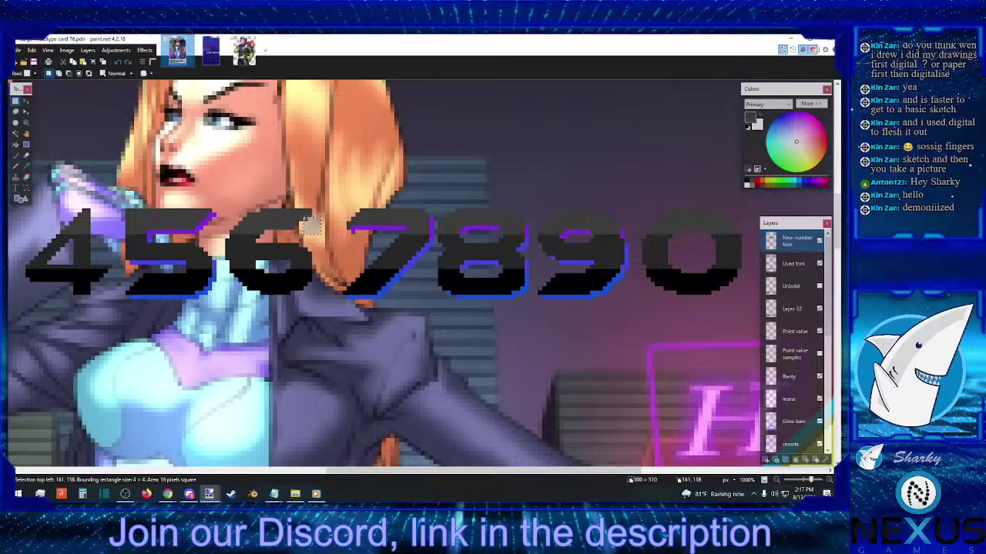
pyautogui.click(303, 220)
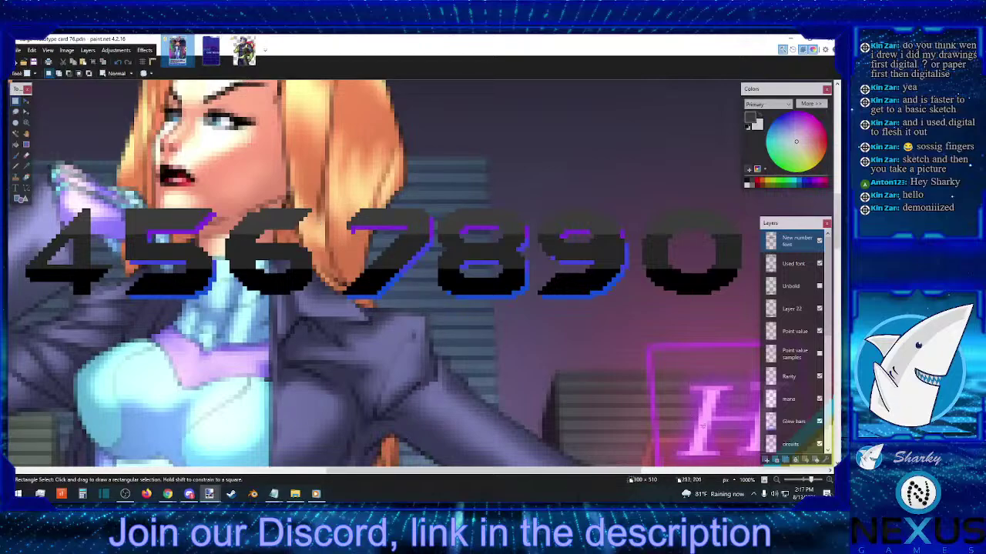
# - Check the combined span of digits 7 to 9 and remeasure the digit 6's overall size
pyautogui.moveTo(355, 208); pyautogui.dragTo(634, 313)
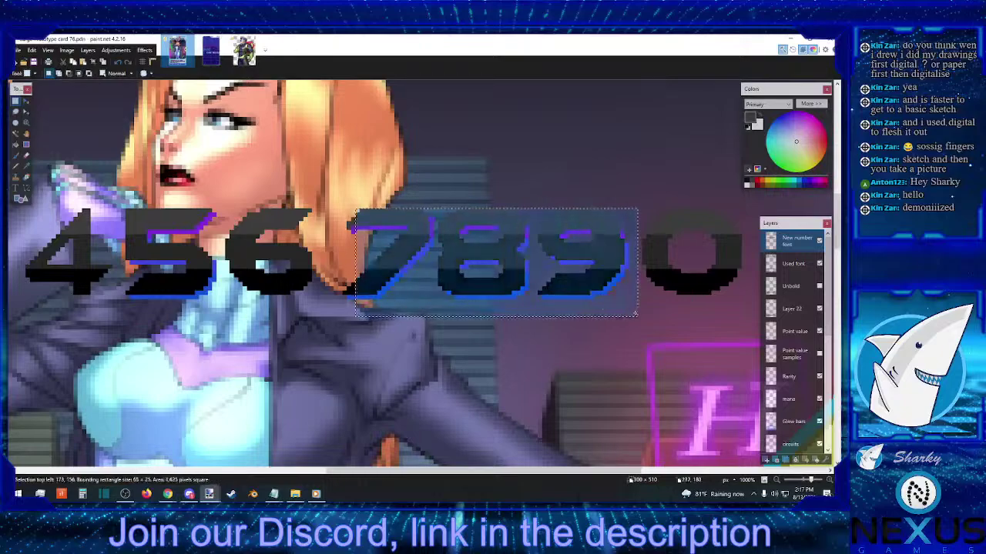
pyautogui.click(381, 315)
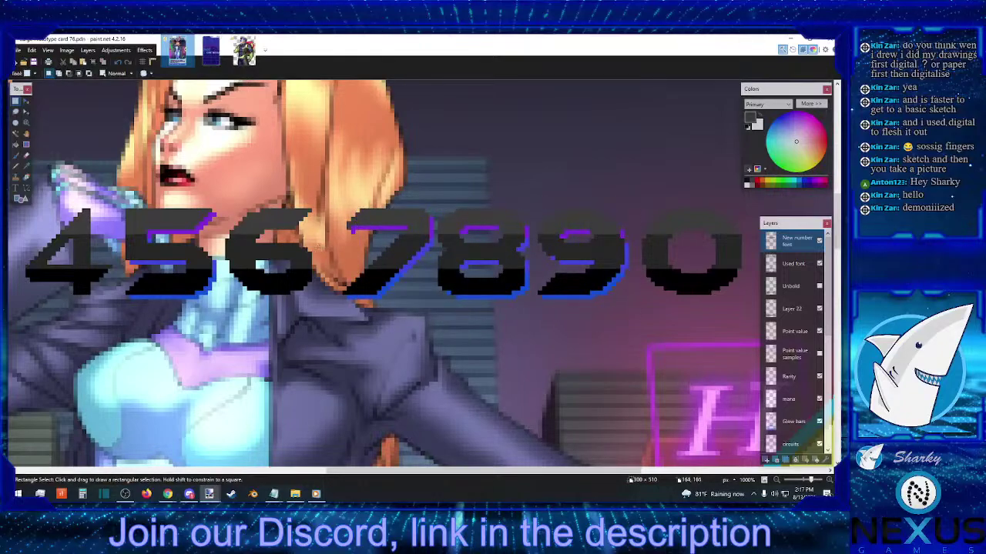
pyautogui.moveTo(311, 210); pyautogui.dragTo(227, 295)
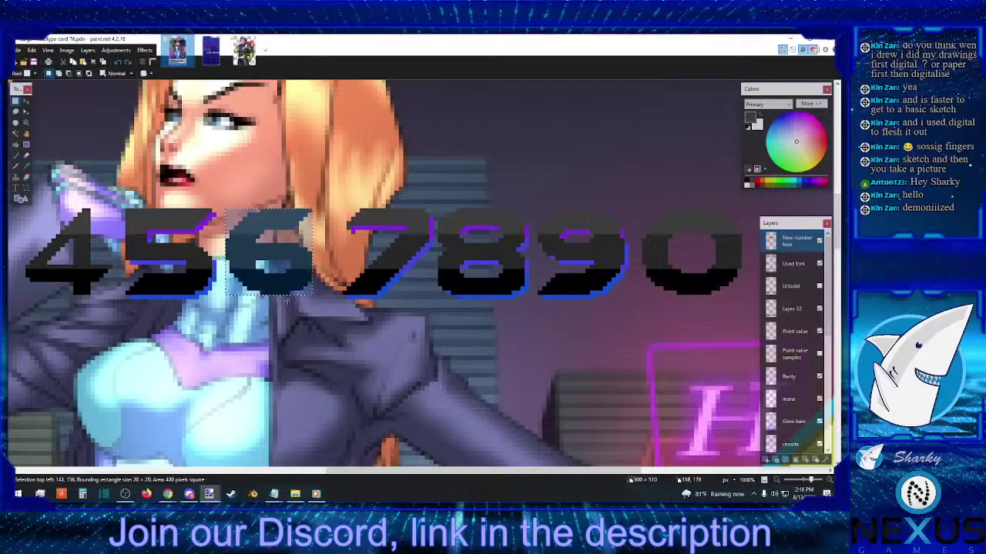
pyautogui.click(316, 241)
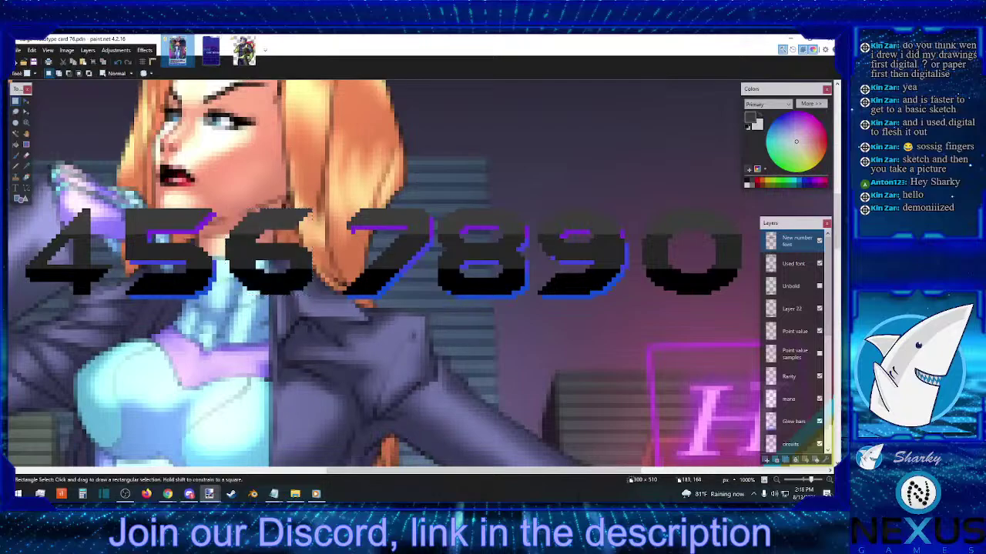
# - Measure the width of the digit 5's upper left stroke and a small block in the gap beside it
pyautogui.moveTo(145, 234); pyautogui.dragTo(127, 238)
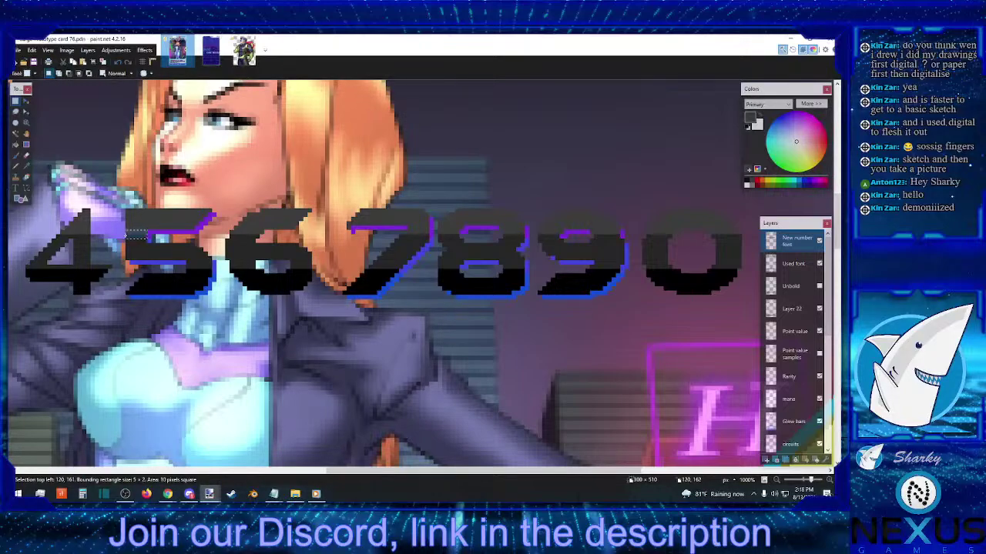
pyautogui.moveTo(154, 231); pyautogui.dragTo(151, 236)
pyautogui.click(26, 100)
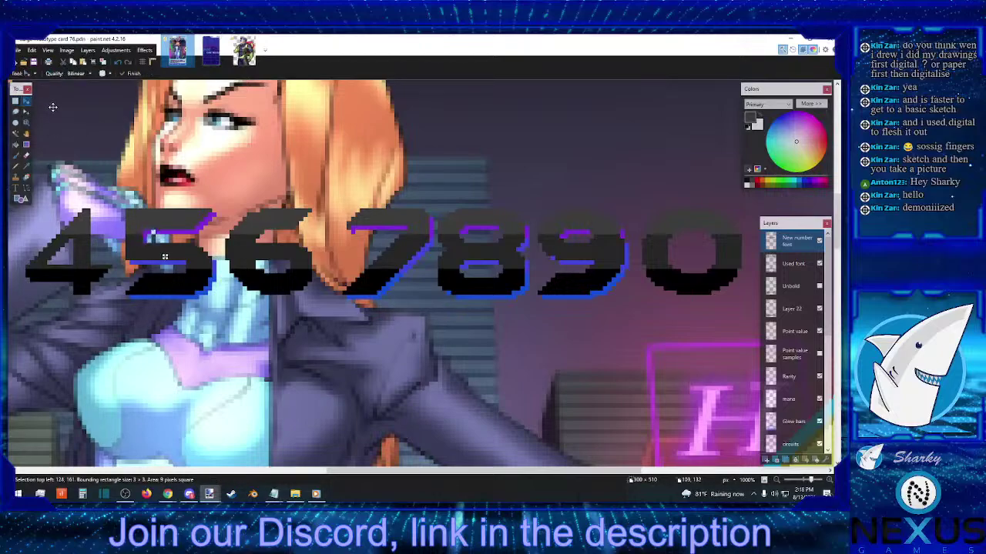
pyautogui.click(14, 101)
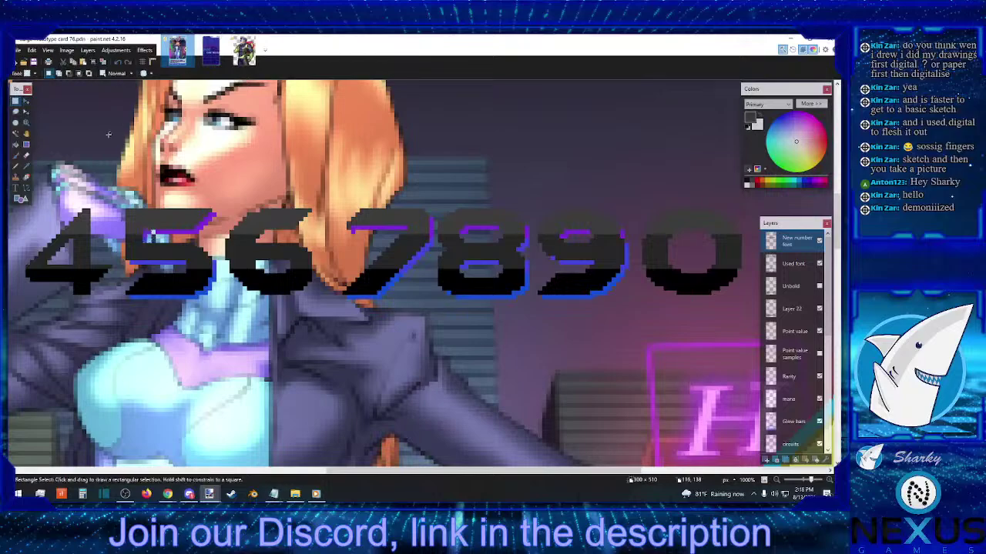
# - Measure the digit 5's upper bar and the strip directly beneath it, and deselect
pyautogui.moveTo(156, 208)
pyautogui.mouseDown()
pyautogui.moveTo(162, 224)
pyautogui.moveTo(197, 234)
pyautogui.moveTo(146, 230)
pyautogui.moveTo(203, 231)
pyautogui.moveTo(153, 231)
pyautogui.moveTo(186, 229)
pyautogui.mouseUp()
pyautogui.click(204, 235)
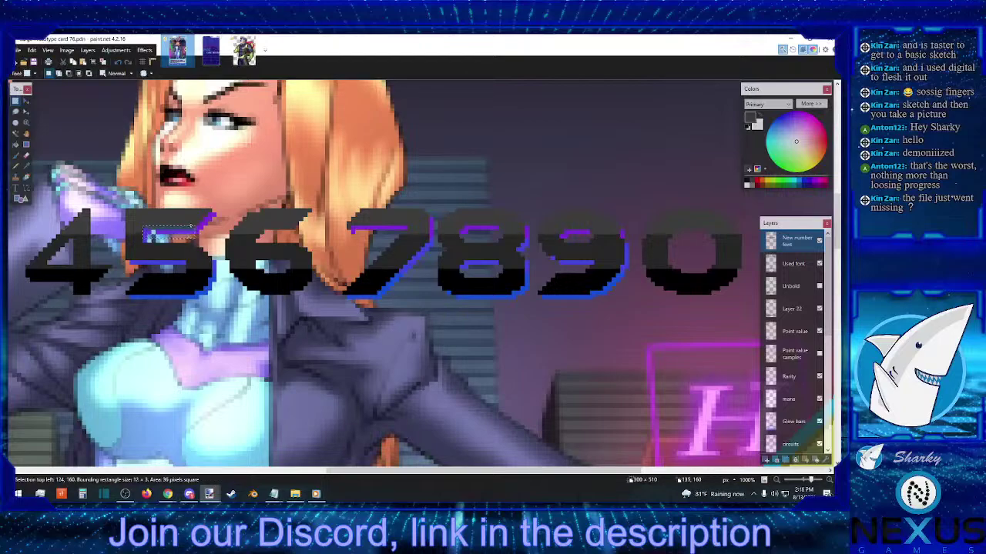
pyautogui.click(149, 236)
pyautogui.moveTo(178, 229); pyautogui.dragTo(199, 229)
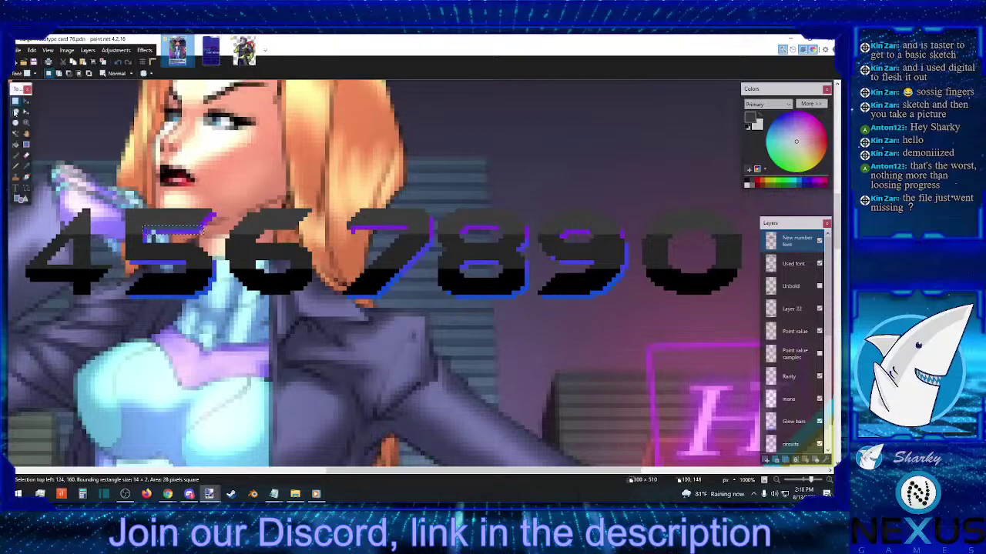
pyautogui.click(25, 100)
pyautogui.press('s')
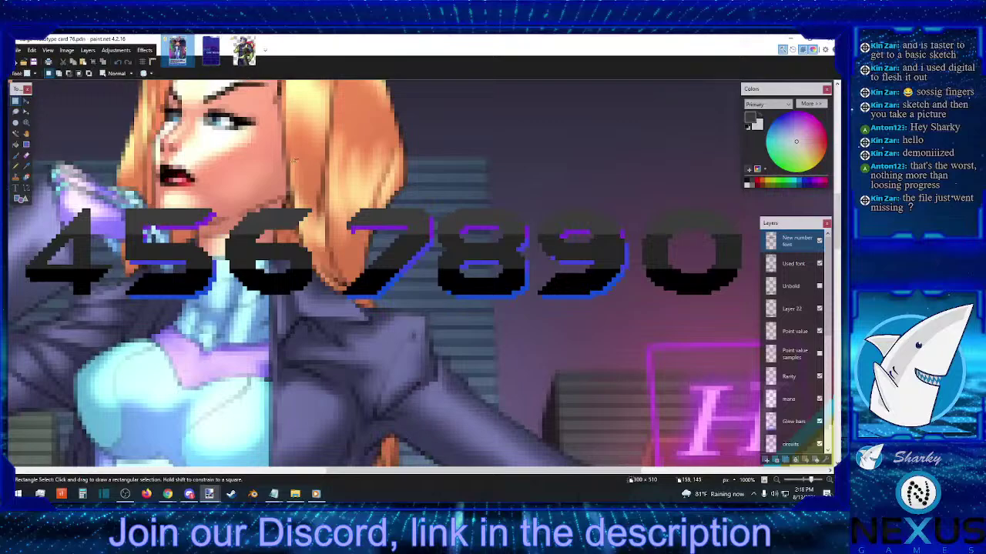
# - Retouch the purple edge beneath the 5's upper bar with the Pencil, sampling the edge's purple and the bar's dark grey
pyautogui.click(28, 168)
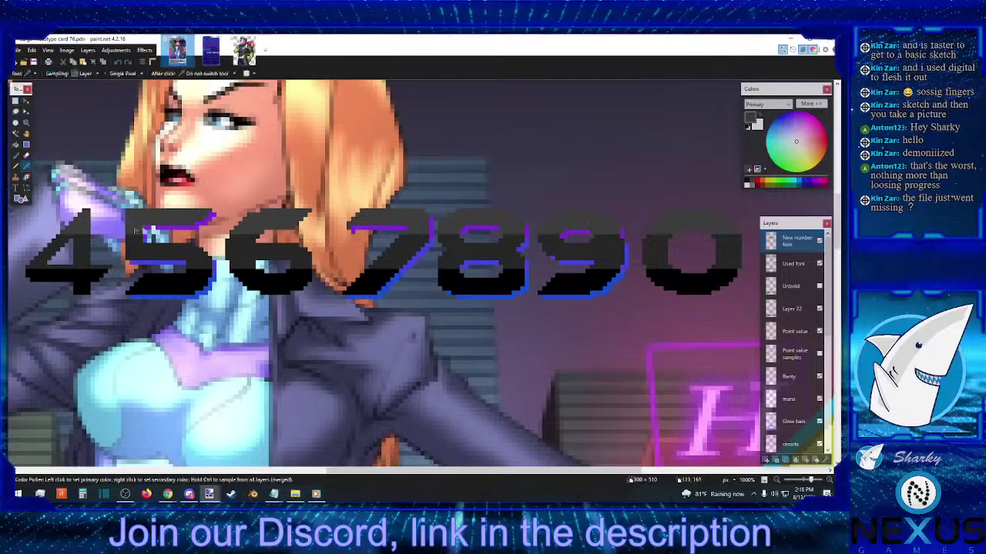
pyautogui.click(15, 166)
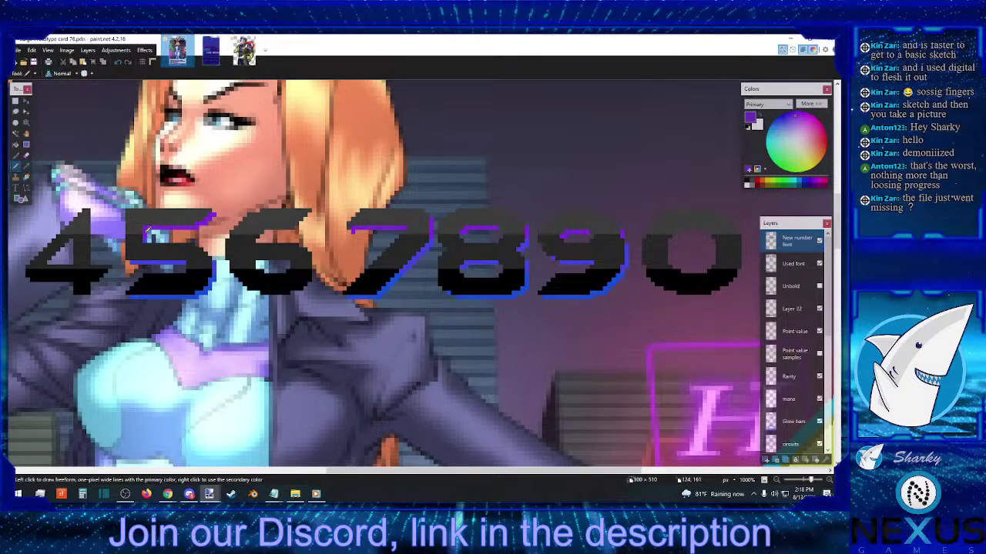
pyautogui.click(27, 168)
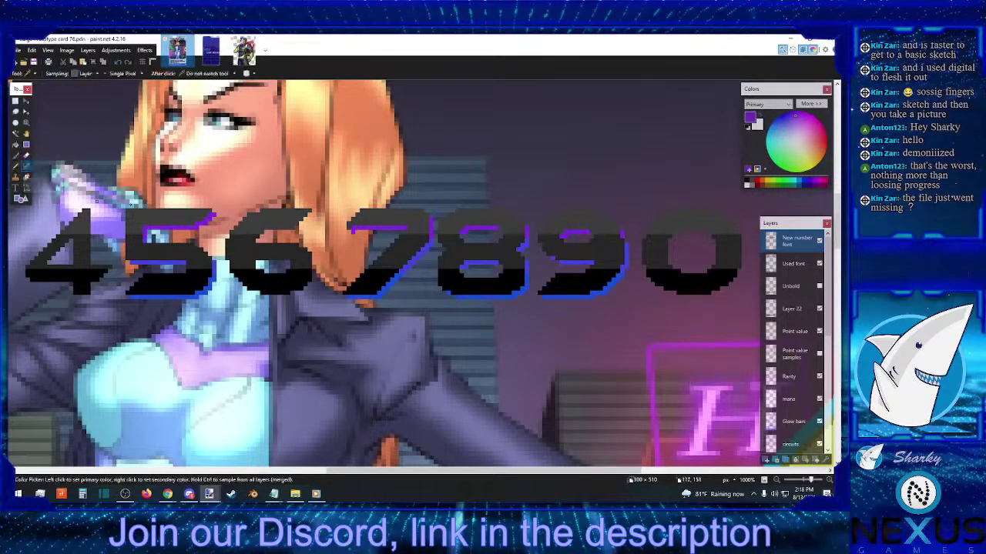
pyautogui.click(190, 214)
pyautogui.click(15, 166)
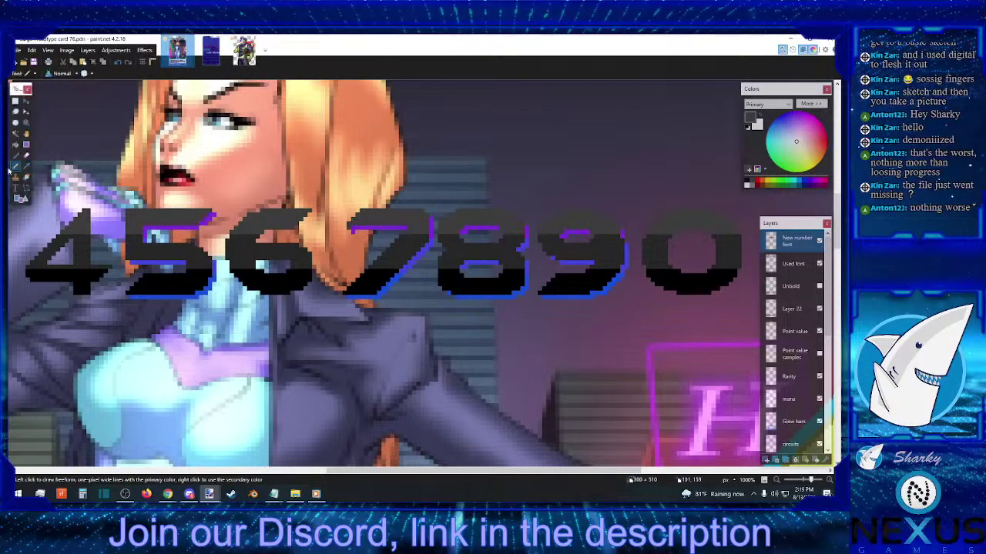
# - Sample the purple outline at the end of the 5's upper bar and retouch that corner with the Pencil
pyautogui.click(24, 157)
pyautogui.click(207, 222)
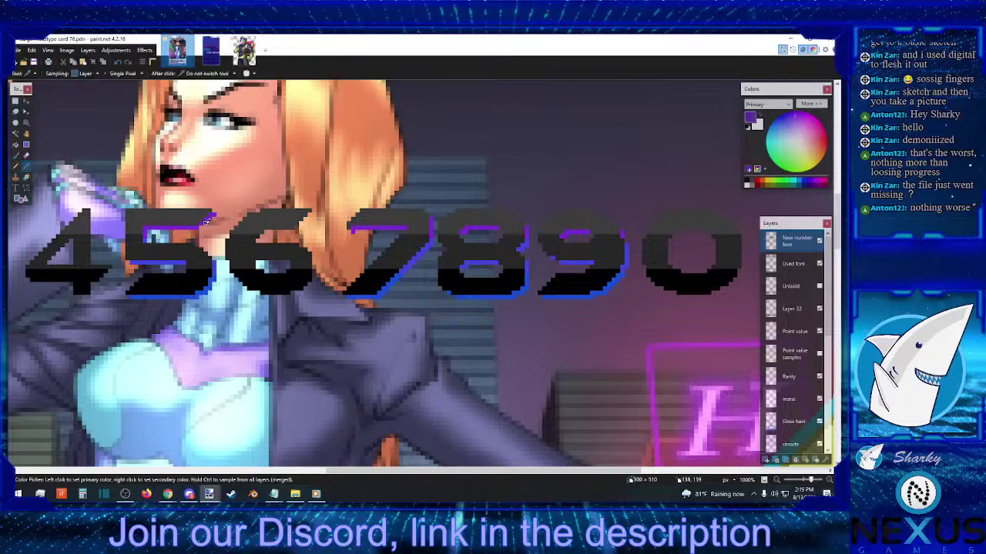
pyautogui.click(15, 165)
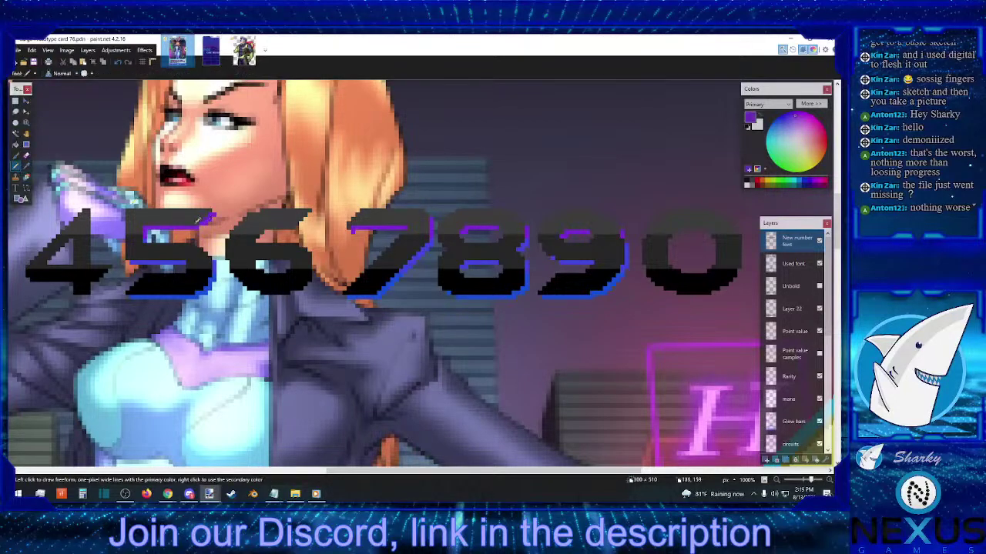
pyautogui.scroll(-1, 223, 218)
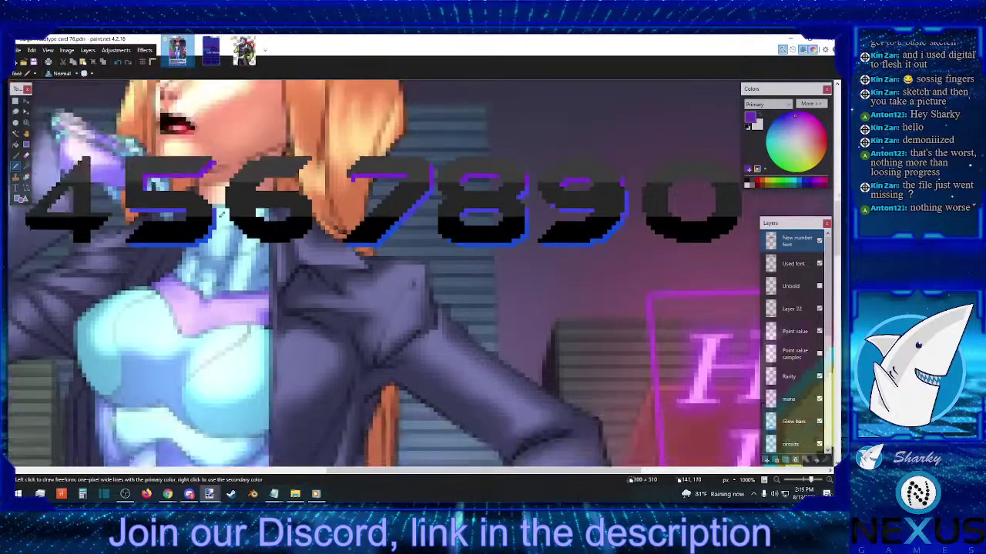
# - Measure the thickness of the 5's middle and bottom bars and the gap between them, and deselect
pyautogui.click(16, 101)
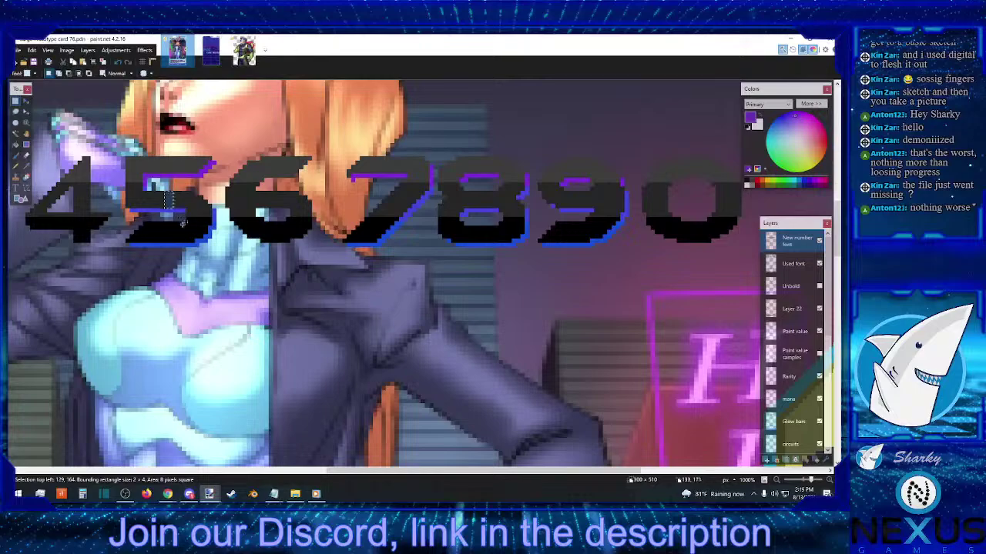
pyautogui.moveTo(160, 223); pyautogui.dragTo(162, 240)
pyautogui.moveTo(142, 218); pyautogui.dragTo(186, 223)
pyautogui.click(229, 201)
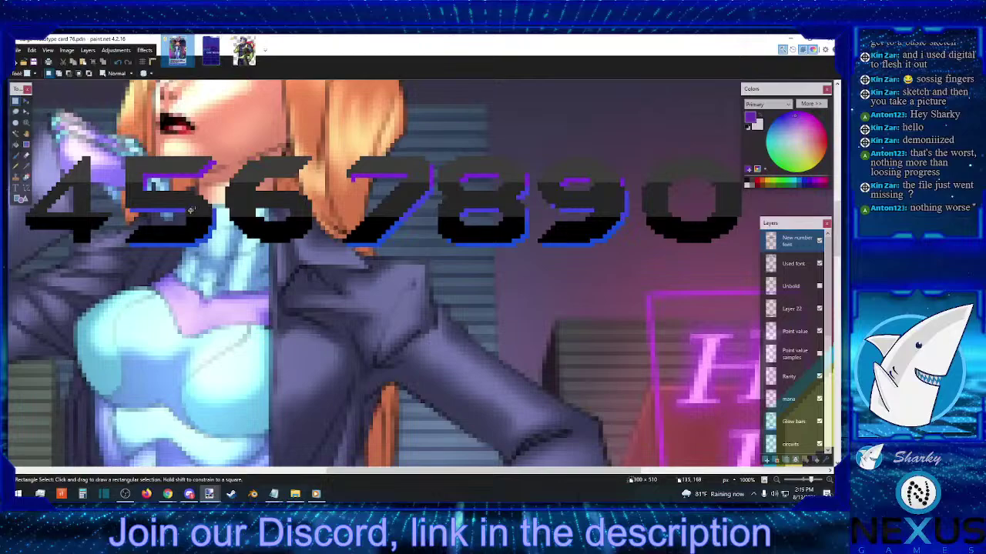
# - Measure the width and height of the 5's right-hand stroke beside the lower gap, and deselect
pyautogui.moveTo(187, 210); pyautogui.dragTo(203, 220)
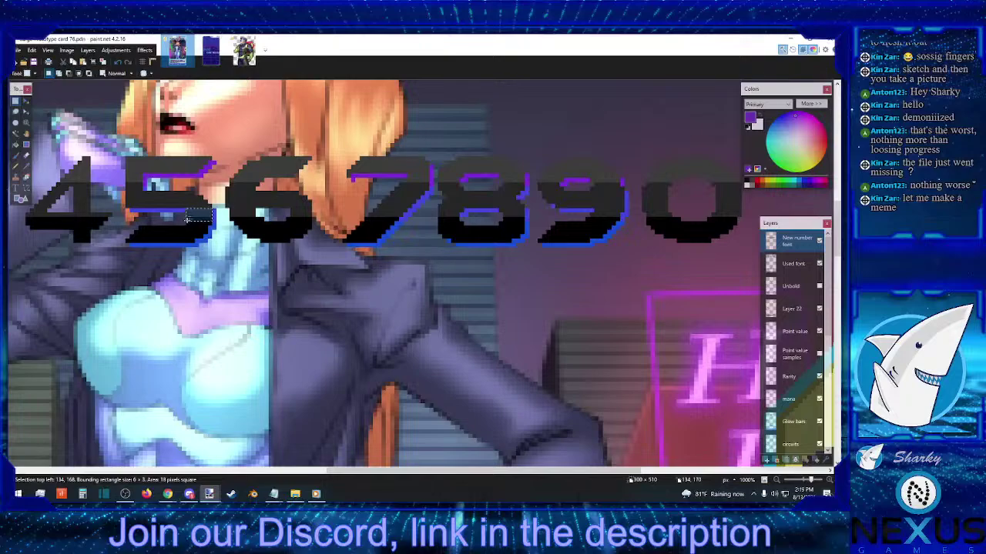
pyautogui.click(186, 220)
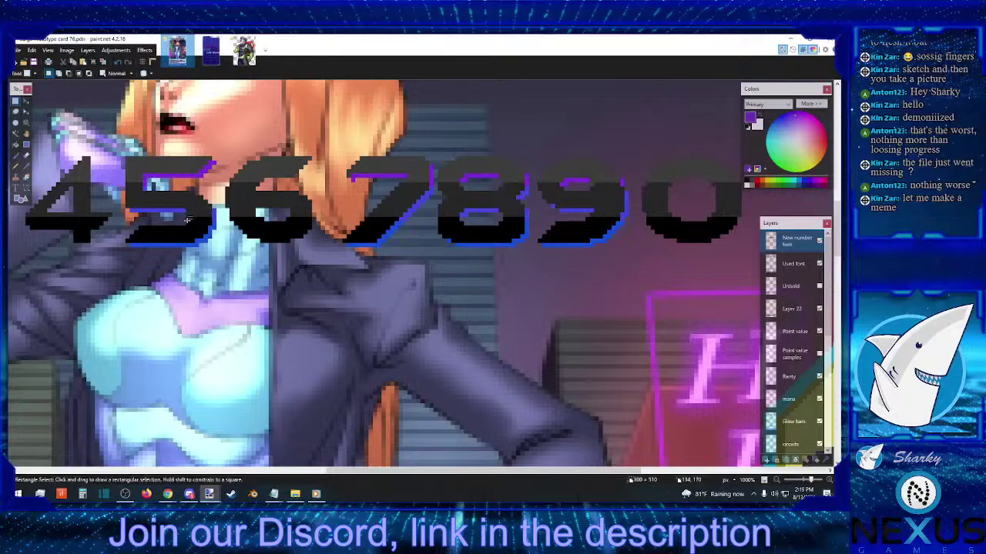
pyautogui.moveTo(188, 207); pyautogui.dragTo(187, 219)
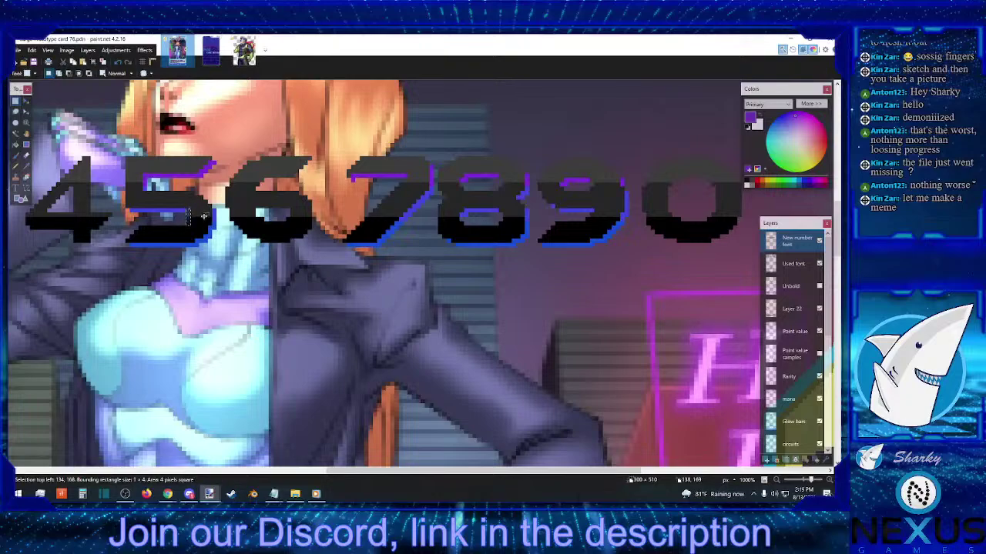
pyautogui.click(204, 219)
pyautogui.moveTo(187, 214); pyautogui.dragTo(190, 217)
pyautogui.click(190, 218)
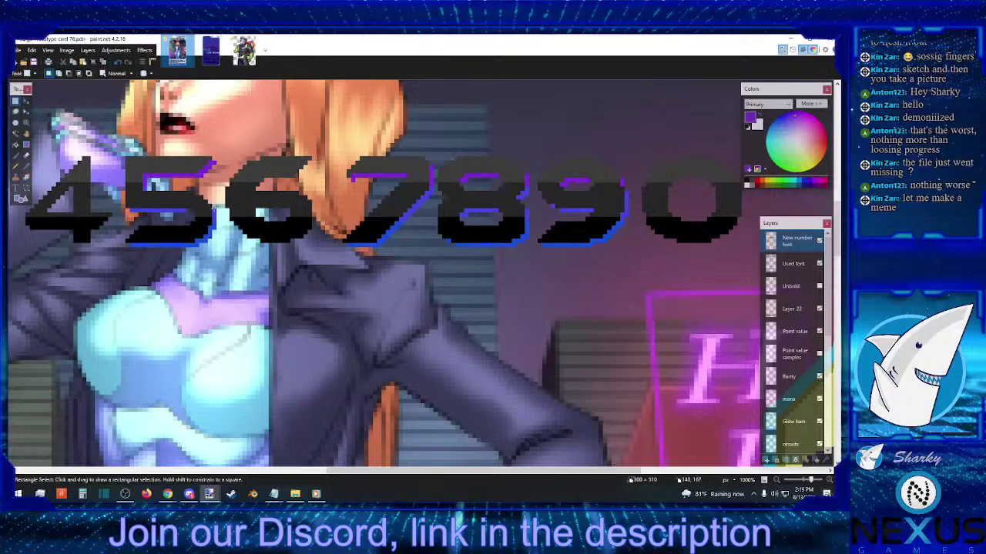
# - Retouch the coloured edge under the 5's middle bar with the Pencil, using the blue-violet sampled from that edge
pyautogui.click(25, 165)
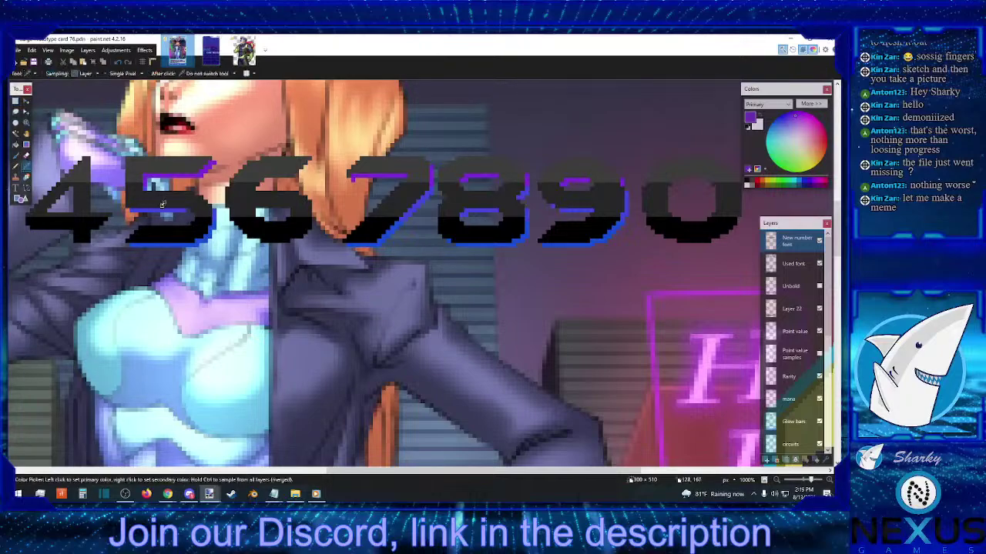
pyautogui.click(161, 208)
pyautogui.click(15, 165)
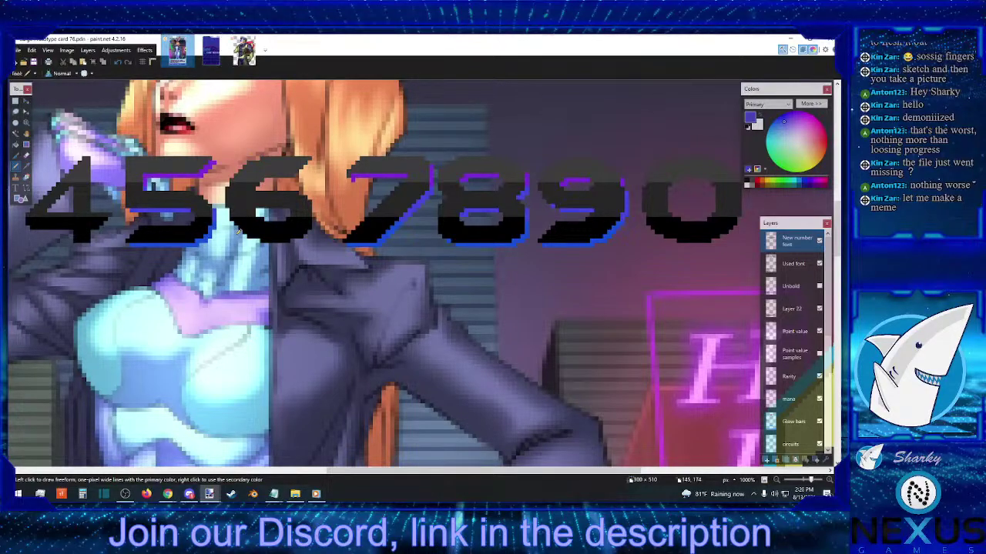
# - Measure the digit 6's overall size and the gap inside its lower bowl, and deselect
pyautogui.click(15, 101)
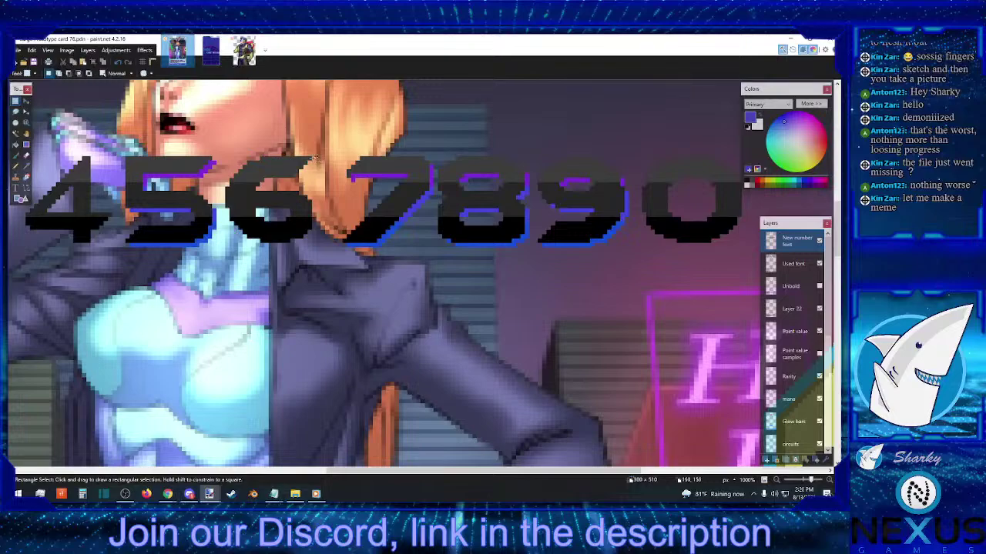
pyautogui.moveTo(309, 160); pyautogui.dragTo(226, 244)
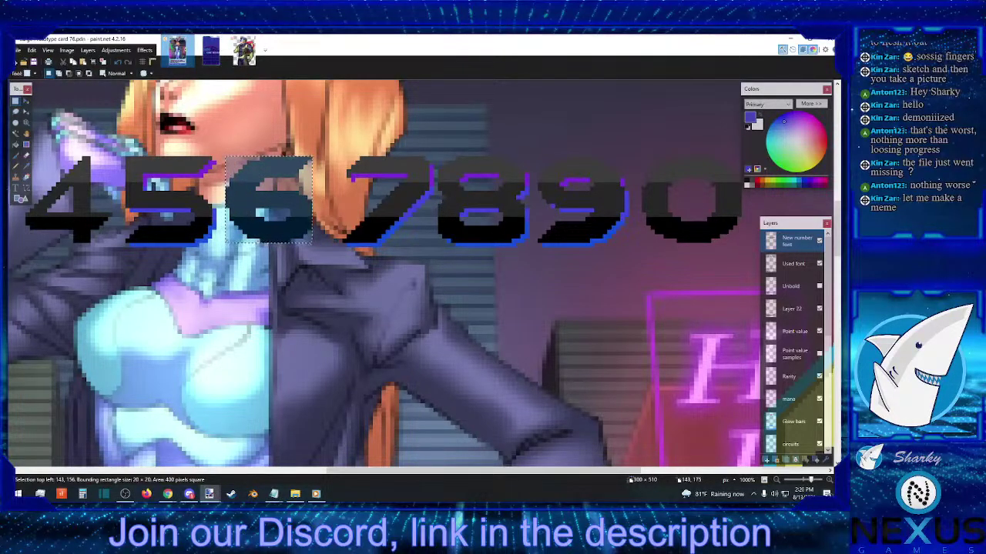
pyautogui.moveTo(279, 220); pyautogui.dragTo(259, 212)
pyautogui.click(264, 218)
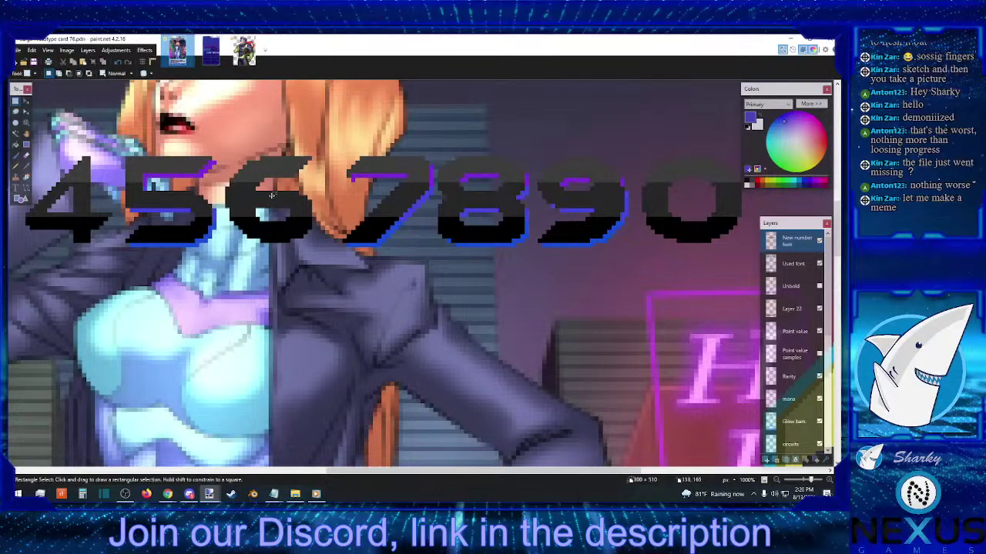
# - Measure the thickness of the 6's middle and bottom bars and the gap between them, and deselect
pyautogui.moveTo(272, 192); pyautogui.dragTo(273, 201)
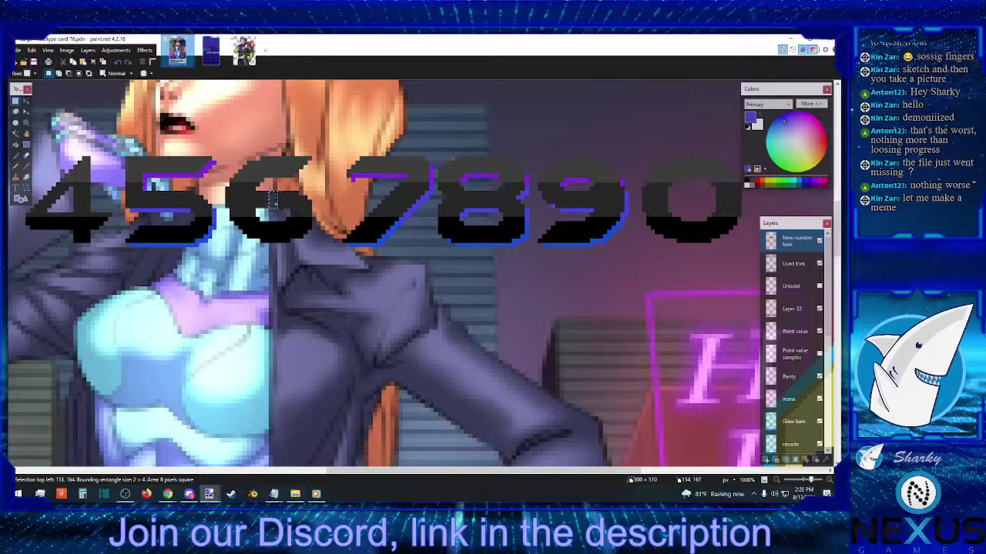
pyautogui.moveTo(274, 219); pyautogui.dragTo(274, 238)
pyautogui.moveTo(261, 215); pyautogui.dragTo(286, 223)
pyautogui.click(285, 221)
# - Retouch the 6's middle section with the Pencil, using the dark grey sampled from the digit's body
pyautogui.click(25, 165)
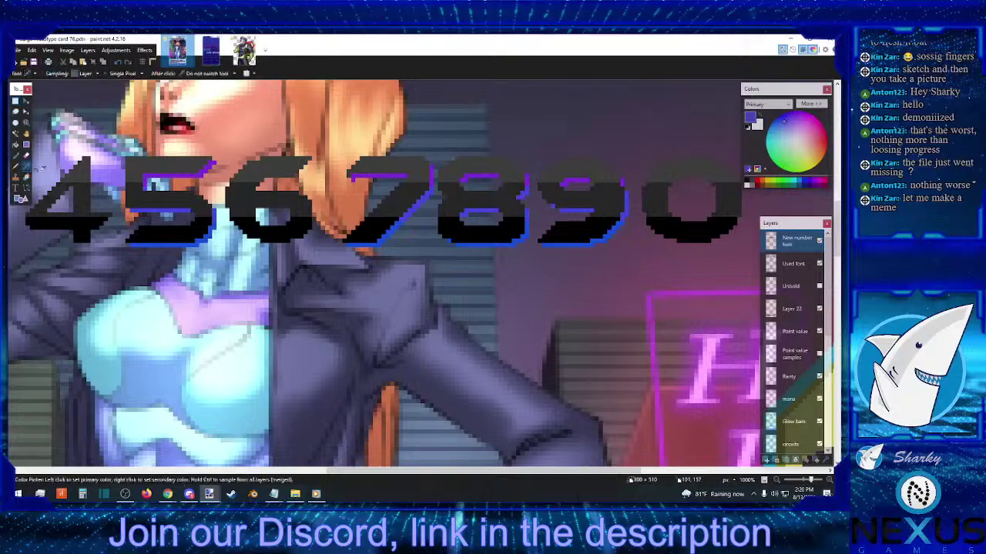
pyautogui.click(260, 199)
pyautogui.click(16, 166)
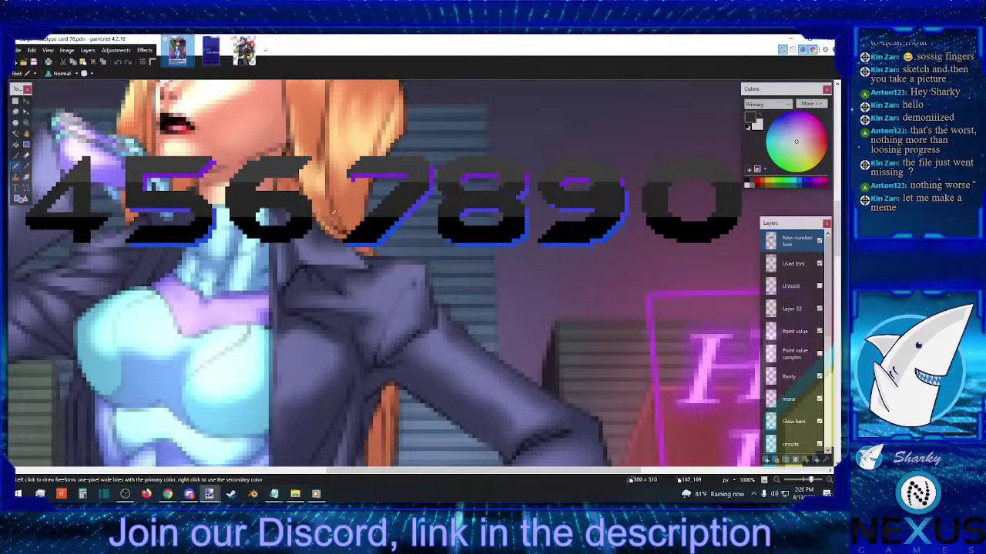
# - Measure the thickness of the 6's upper bar and the length of the strip along its lower edge, and deselect
pyautogui.click(15, 101)
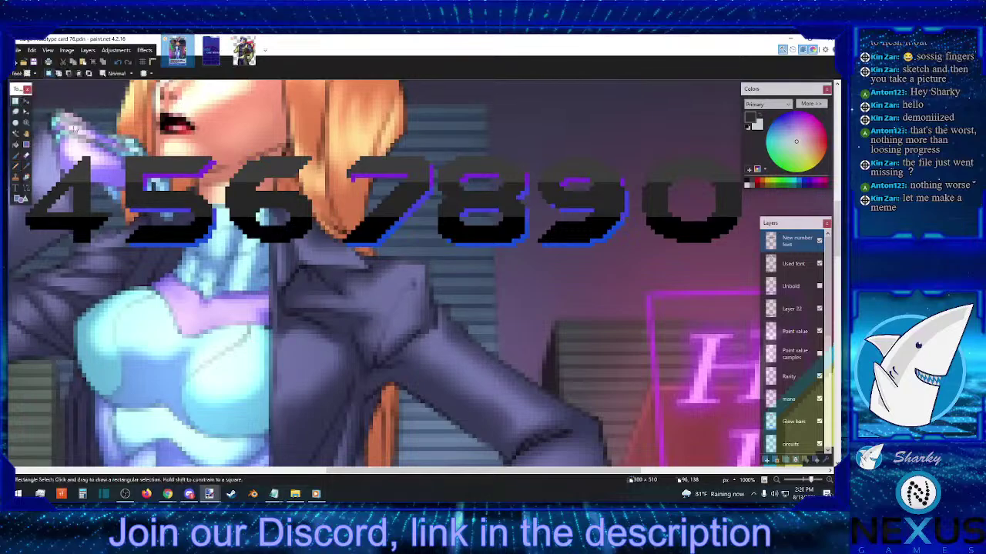
pyautogui.moveTo(283, 156); pyautogui.dragTo(283, 174)
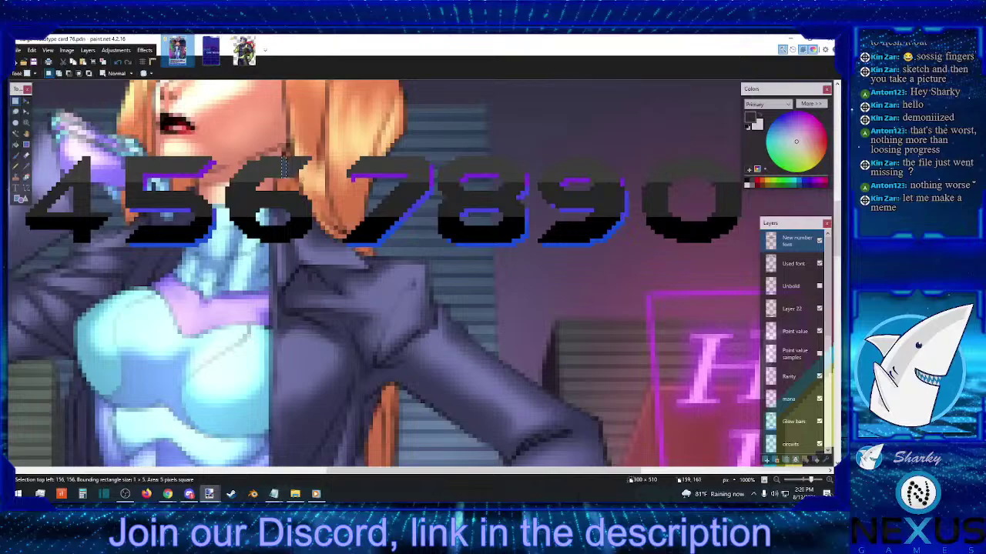
pyautogui.moveTo(305, 180); pyautogui.dragTo(271, 175)
pyautogui.moveTo(307, 175); pyautogui.dragTo(274, 175)
pyautogui.click(289, 177)
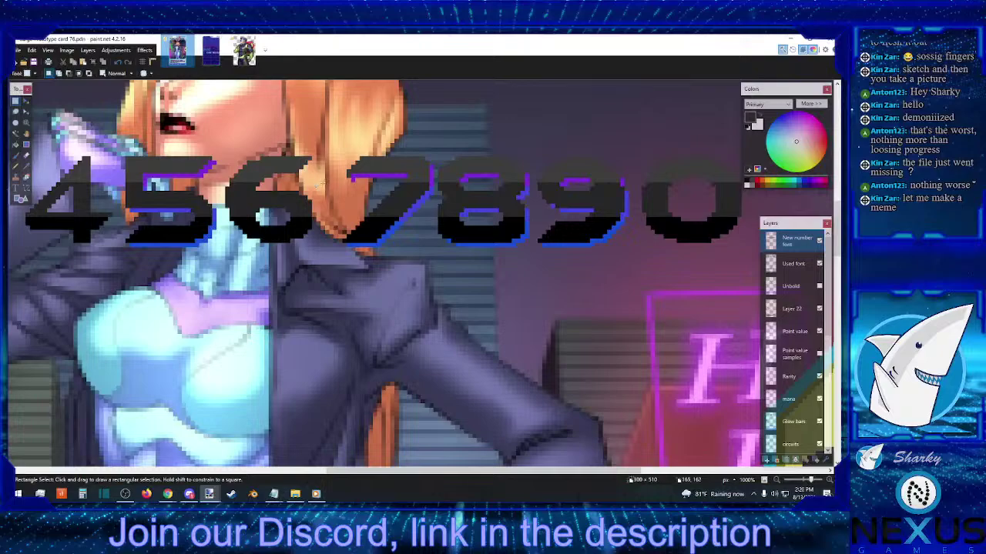
# - Measure the digit 7's overall size, the width of its diagonal stroke and the thickness of its top bar
pyautogui.moveTo(429, 160); pyautogui.dragTo(346, 241)
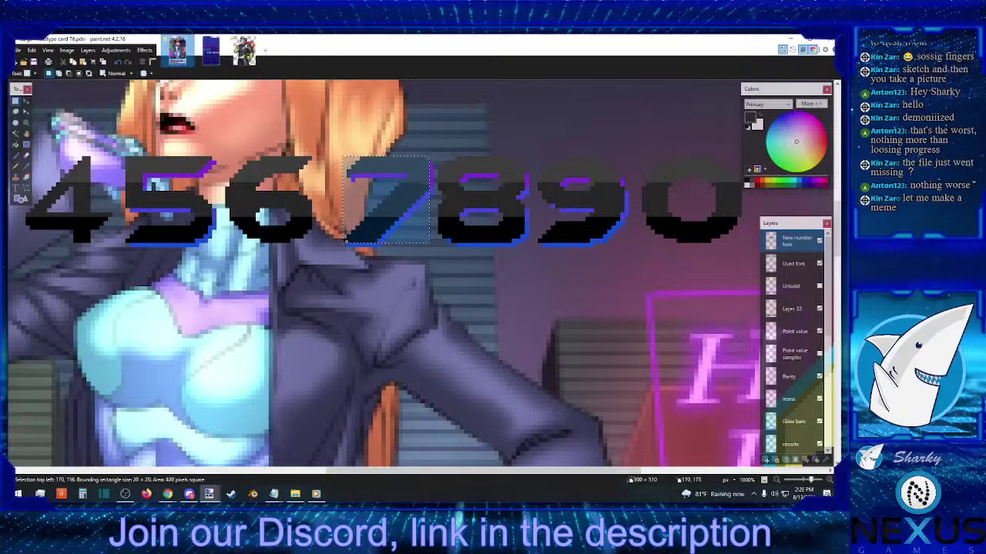
pyautogui.click(356, 238)
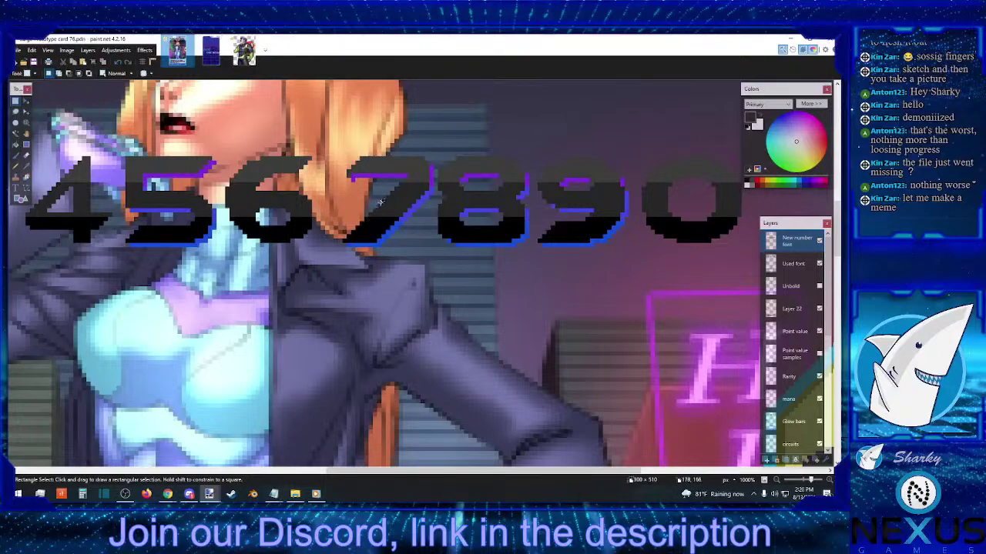
pyautogui.moveTo(383, 201); pyautogui.dragTo(416, 201)
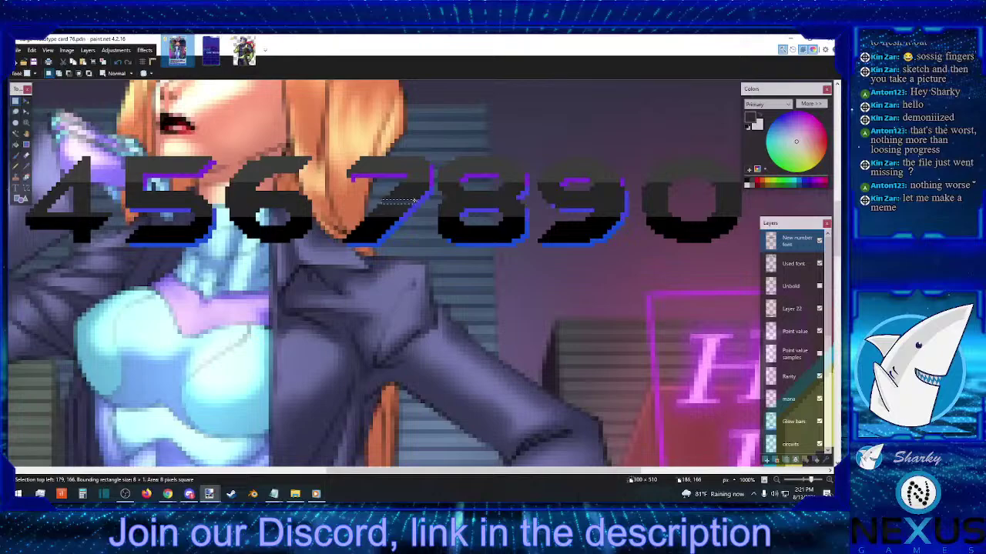
pyautogui.moveTo(391, 157); pyautogui.dragTo(392, 162)
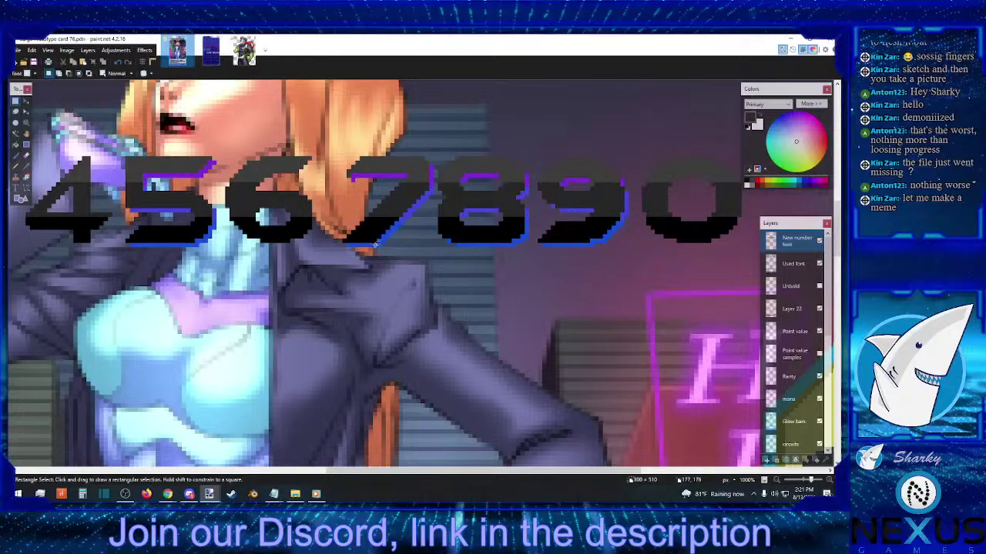
# - Move the 8 × 7 px blue edge section at the foot of the 7's diagonal 3 px left, and deselect
pyautogui.moveTo(377, 243); pyautogui.dragTo(409, 219)
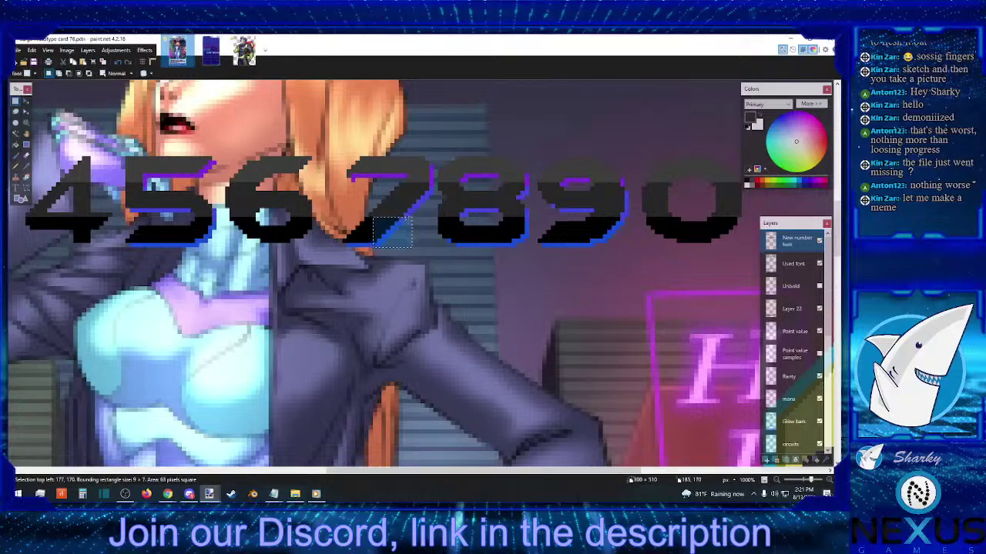
pyautogui.click(375, 246)
pyautogui.moveTo(377, 246); pyautogui.dragTo(409, 223)
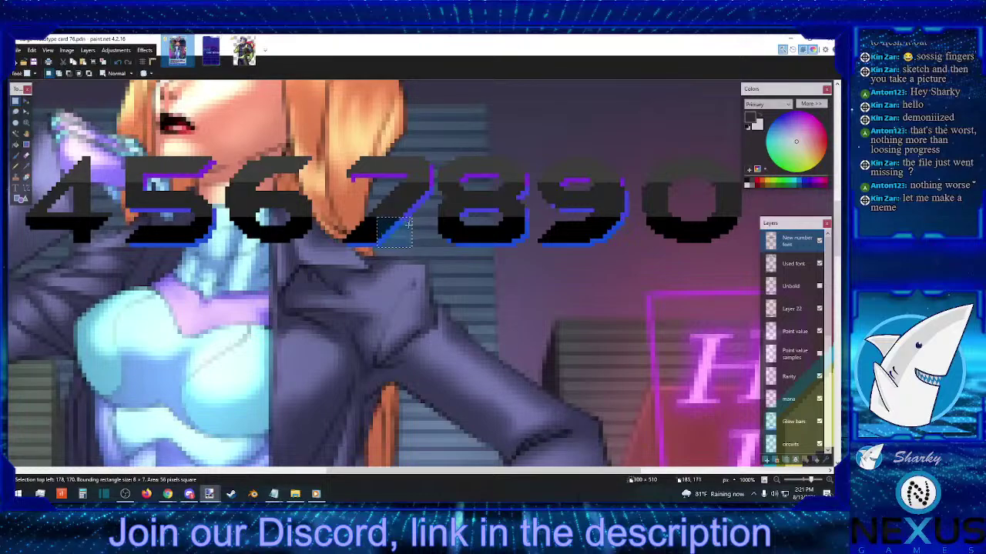
pyautogui.click(25, 102)
pyautogui.moveTo(426, 261); pyautogui.dragTo(413, 261)
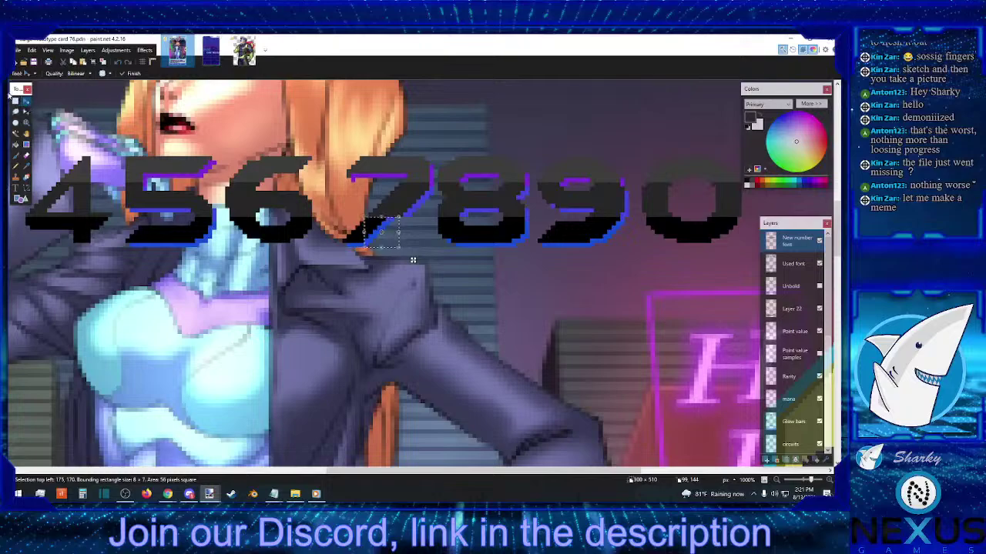
pyautogui.click(15, 101)
pyautogui.click(318, 238)
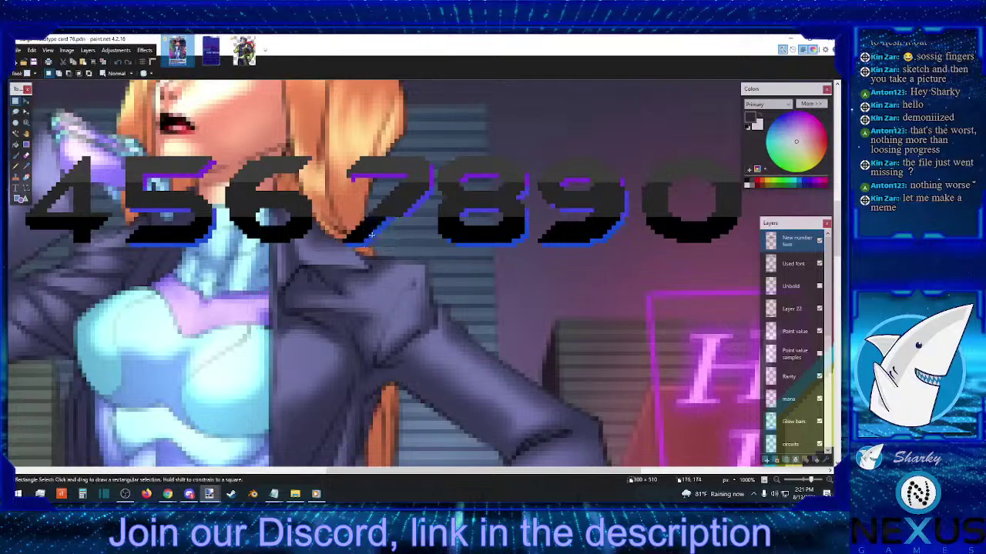
# - Measure the 7's lower diagonal width, and move the 7 × 7 px edge section on its upper diagonal 3 px left
pyautogui.moveTo(360, 221); pyautogui.dragTo(380, 224)
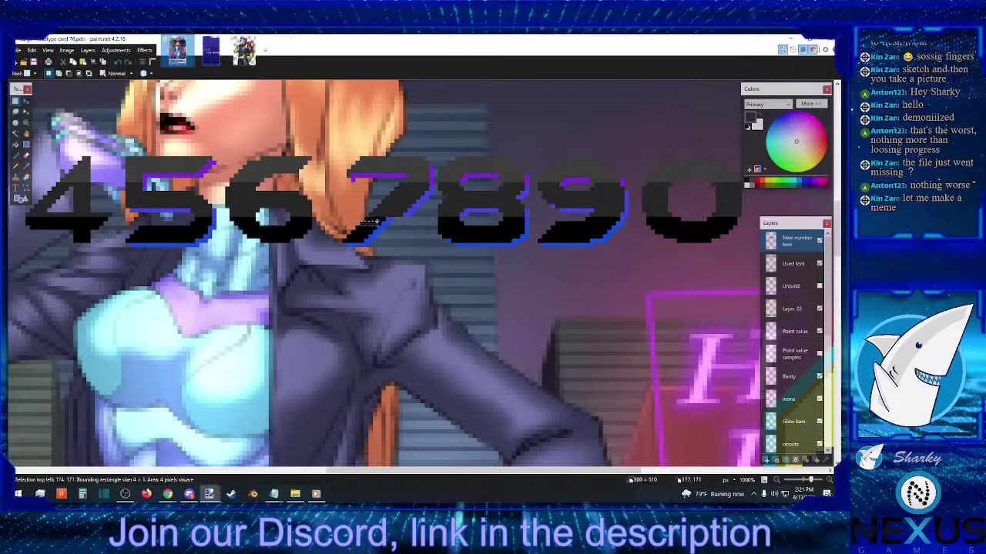
pyautogui.click(401, 214)
pyautogui.moveTo(404, 216); pyautogui.dragTo(432, 189)
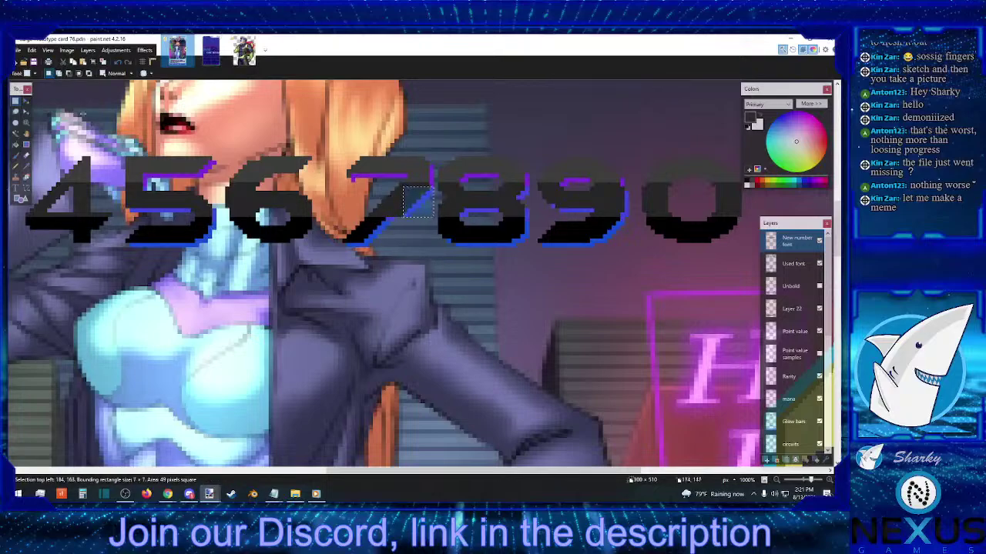
pyautogui.click(26, 101)
pyautogui.hotkey('ctrl', 'd')
pyautogui.moveTo(443, 231); pyautogui.dragTo(434, 231)
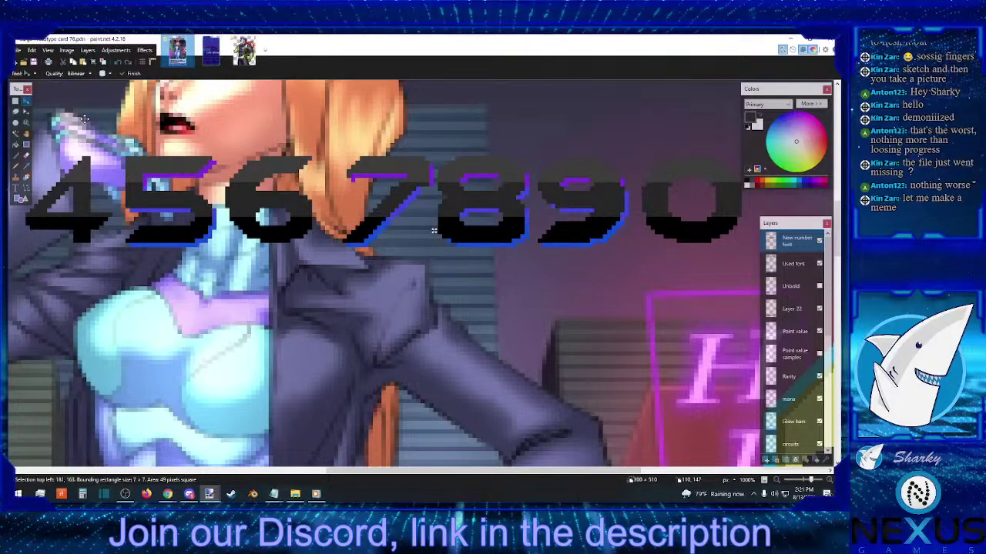
# - Try to move the 3 × 8 px purple edge section at the 7's upper tip 1 px left, and deselect
pyautogui.press('s')
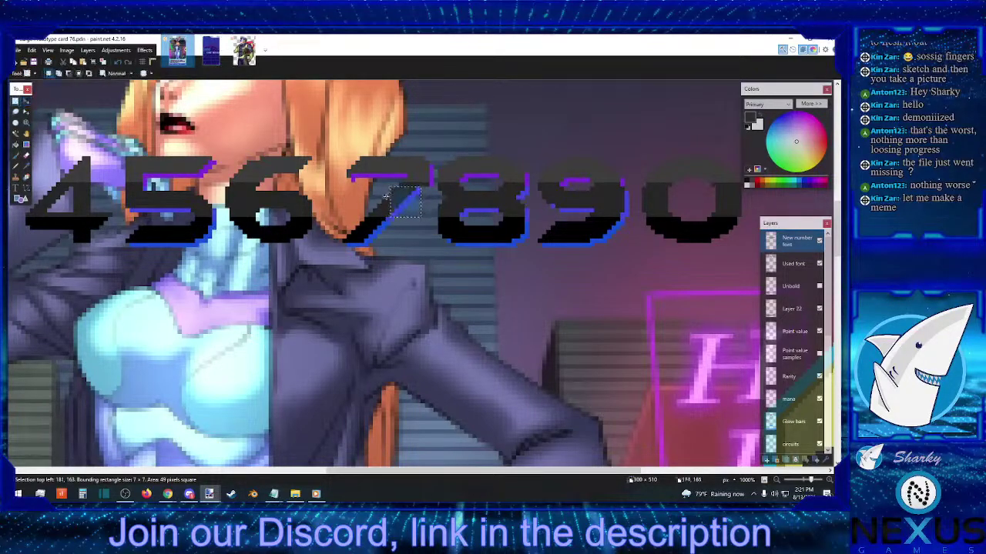
pyautogui.hotkey('ctrl', 'd')
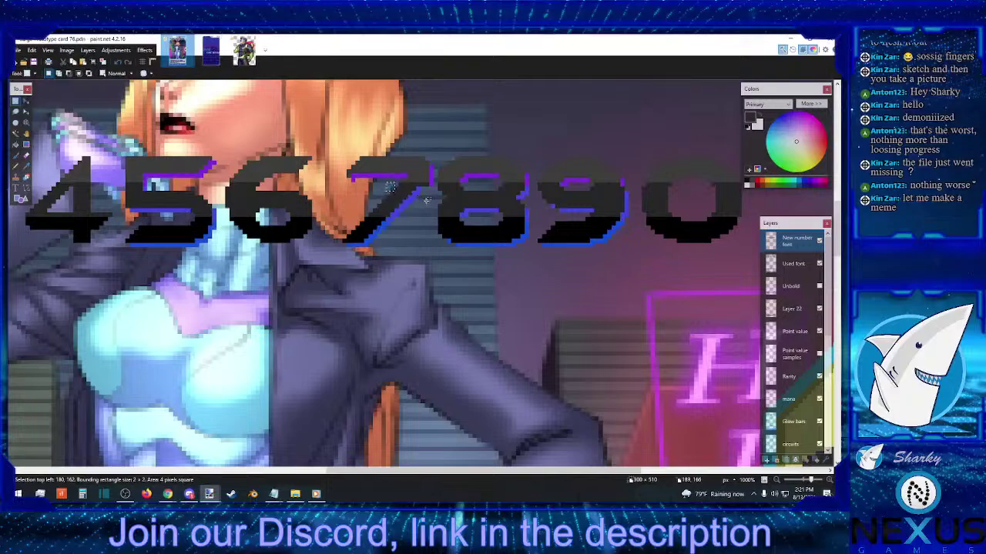
pyautogui.moveTo(431, 183); pyautogui.dragTo(423, 154)
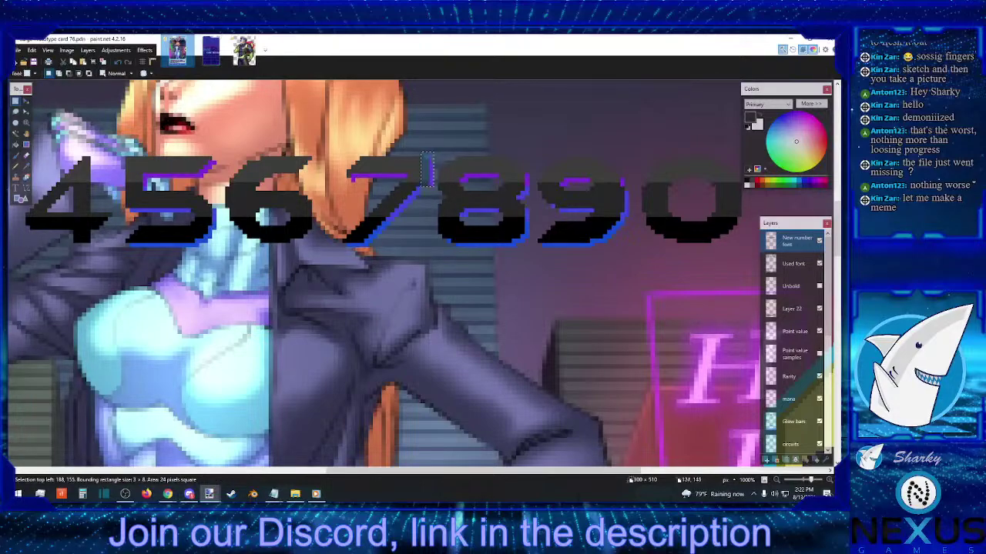
pyautogui.click(27, 101)
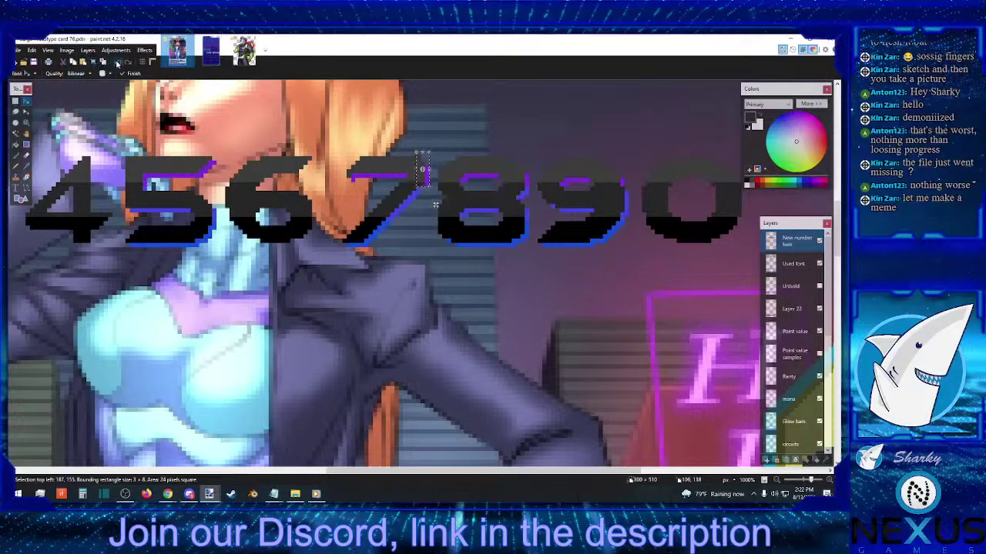
pyautogui.press('Right')
pyautogui.hotkey('ctrl', 'd')
pyautogui.press('s')
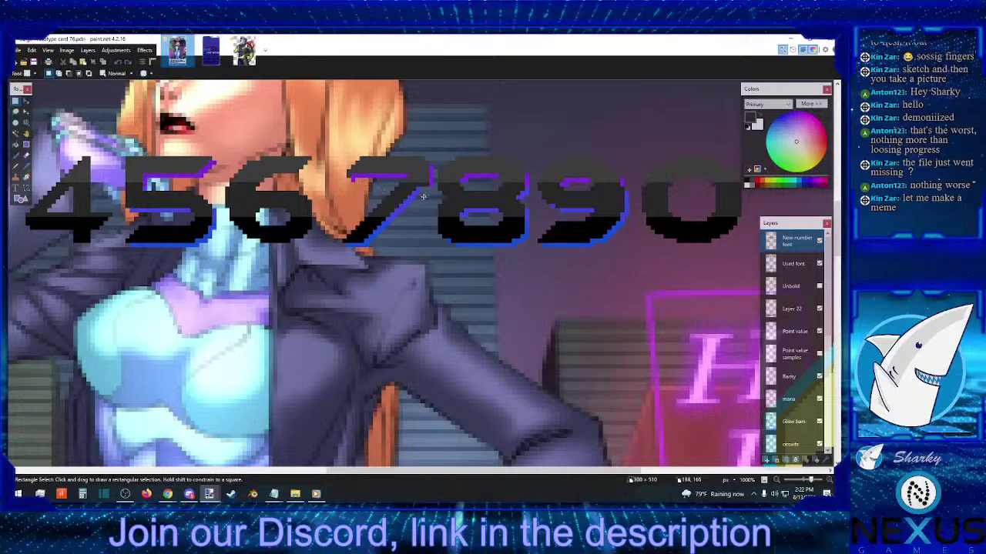
# - Try to shift the 4 × 1 px strip at the lower end of the 7's upper tip edge
pyautogui.moveTo(430, 184); pyautogui.dragTo(424, 186)
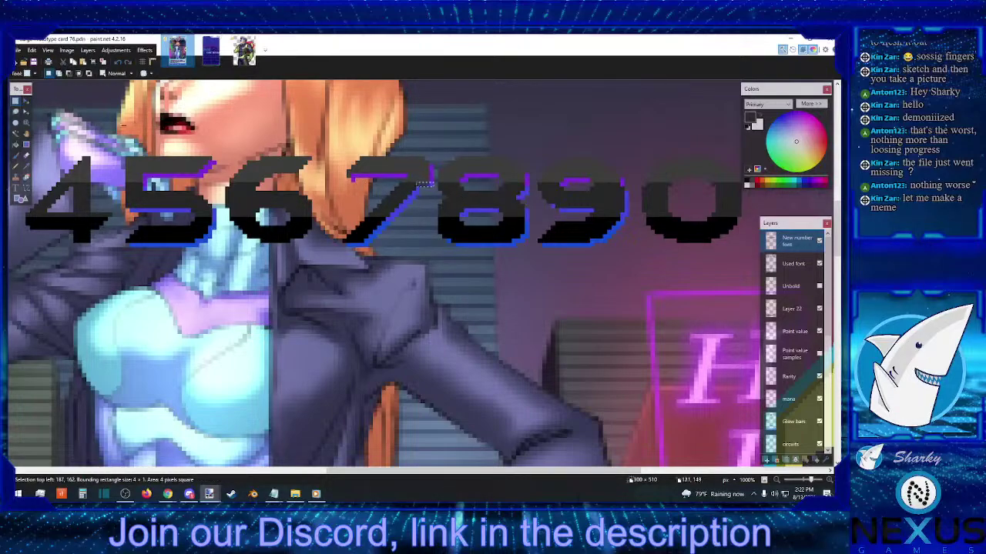
pyautogui.click(27, 102)
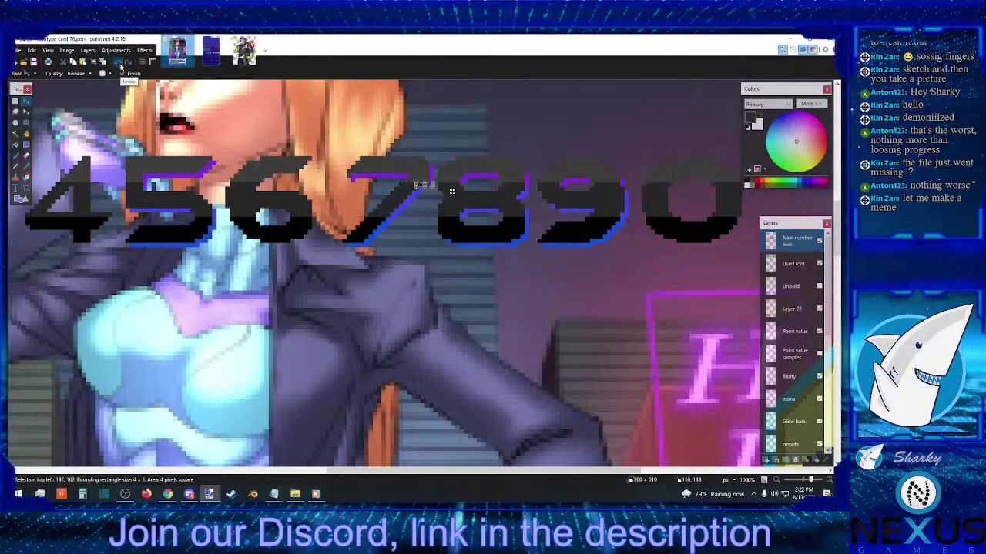
pyautogui.click(15, 100)
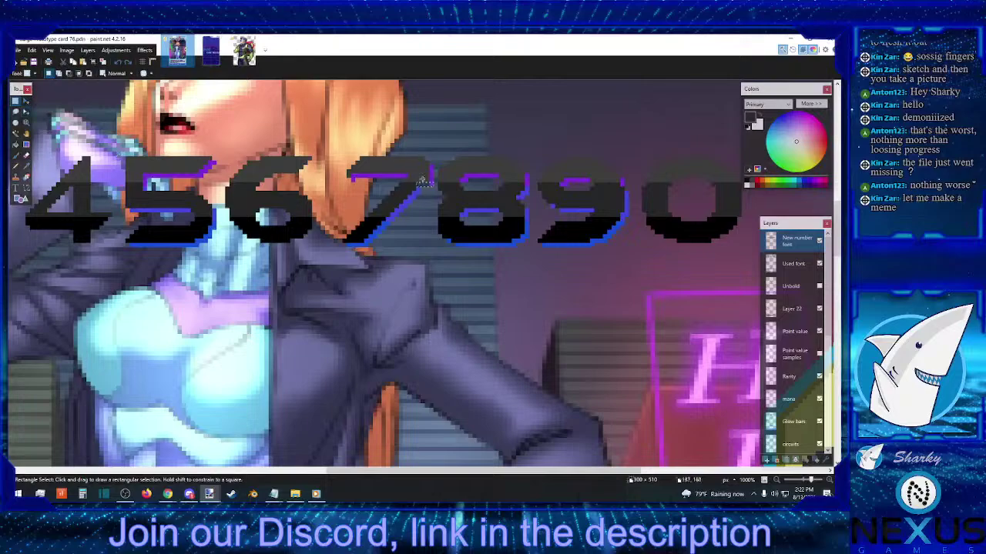
# - Delete the purple edge at the 7's upper tip and the remaining blue and purple edge strips around the digit
pyautogui.moveTo(432, 160); pyautogui.dragTo(432, 202)
pyautogui.click(430, 205)
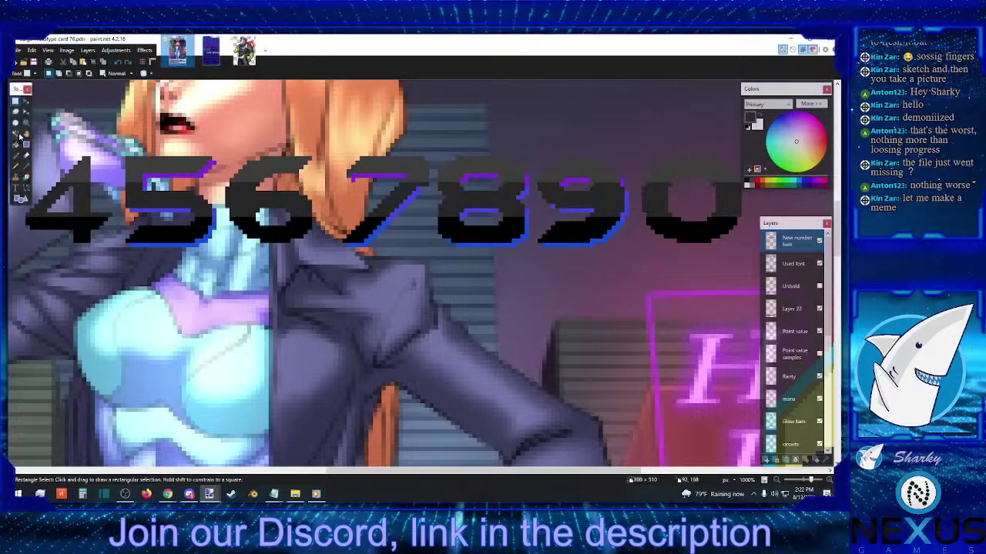
pyautogui.click(16, 133)
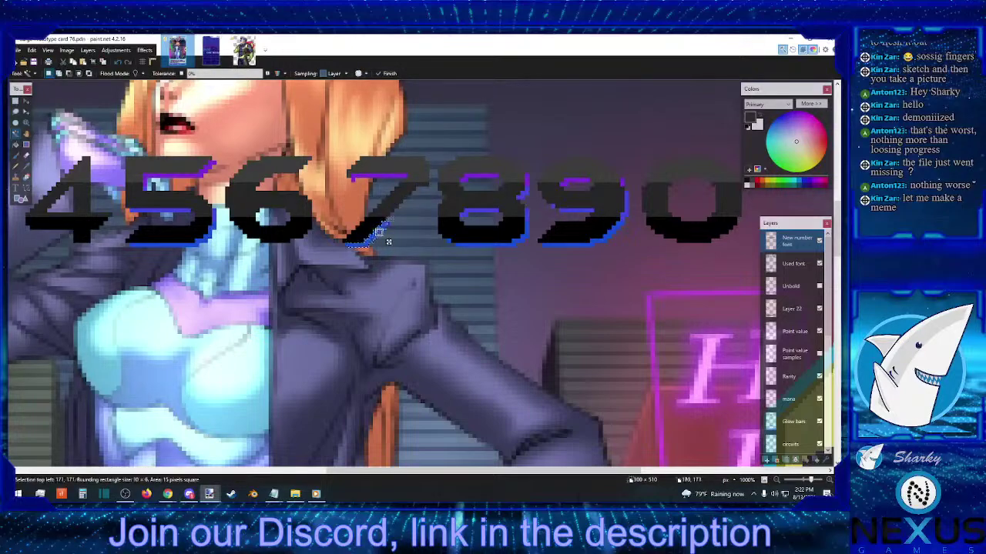
pyautogui.click(388, 177)
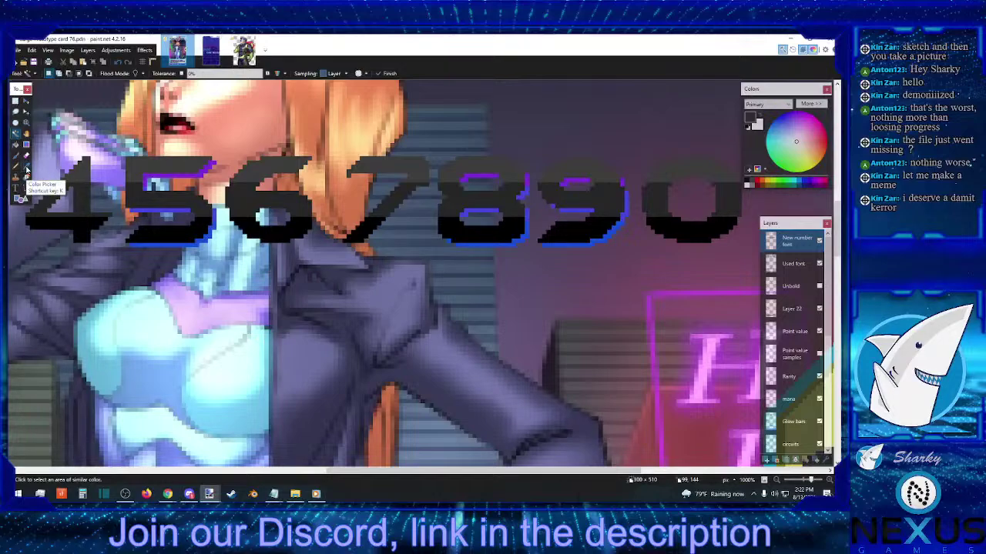
# - Measure the 7's overall size without its coloured edge, and deselect
pyautogui.click(16, 101)
pyautogui.moveTo(431, 193)
pyautogui.mouseDown()
pyautogui.moveTo(424, 186)
pyautogui.moveTo(432, 189)
pyautogui.mouseUp()
pyautogui.click(434, 197)
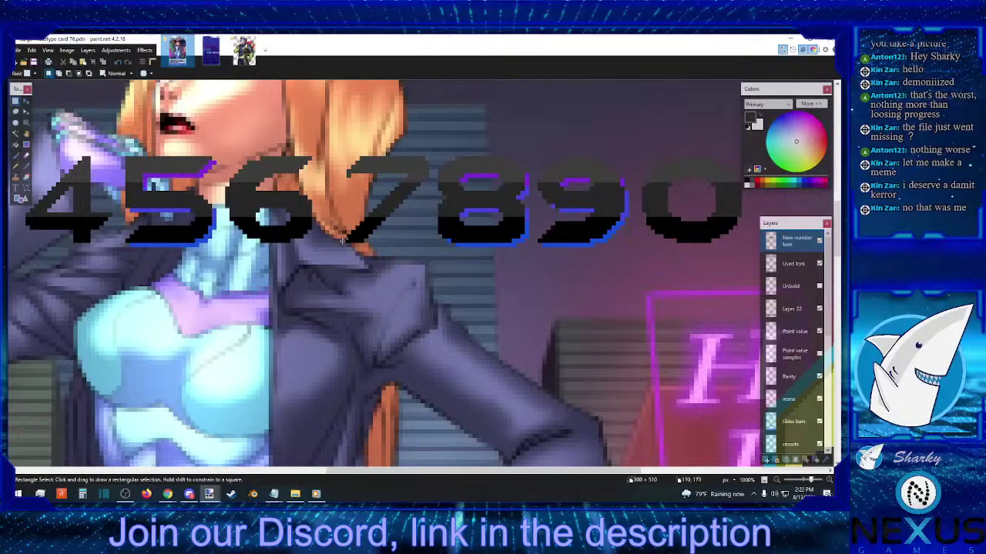
pyautogui.moveTo(343, 243); pyautogui.dragTo(429, 159)
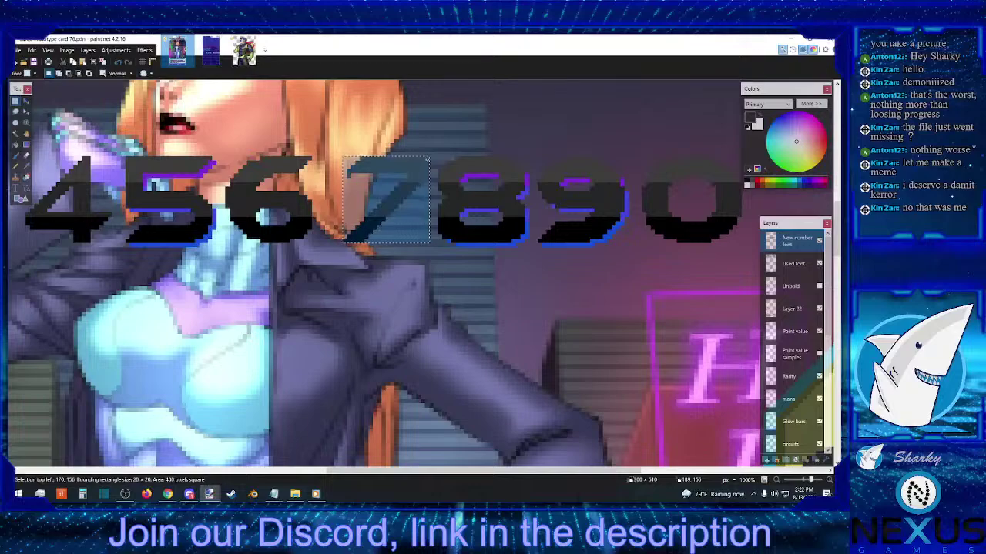
pyautogui.click(426, 254)
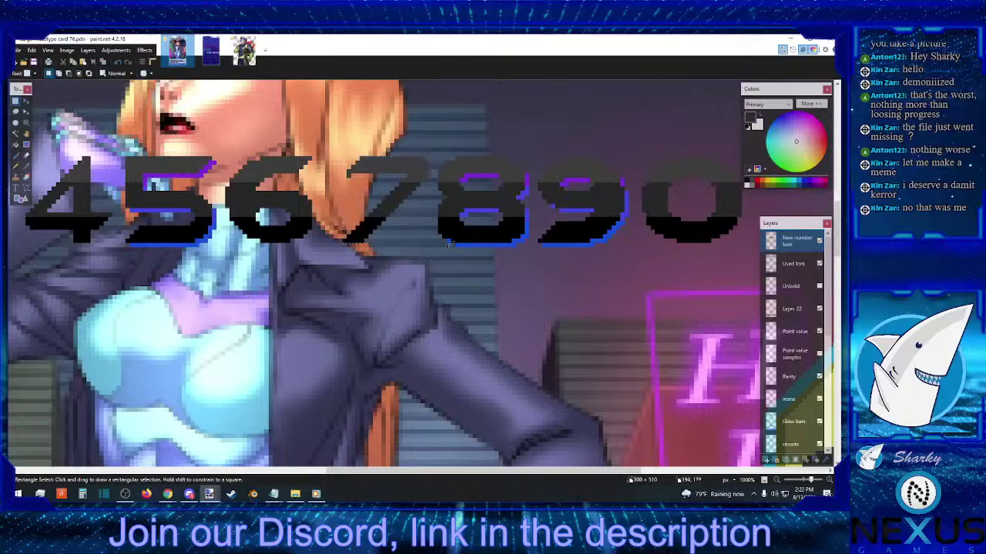
# - Measure the digit 8's overall size, the thickness of its three horizontal bars and the width of its upper side strokes
pyautogui.moveTo(440, 158); pyautogui.dragTo(525, 243)
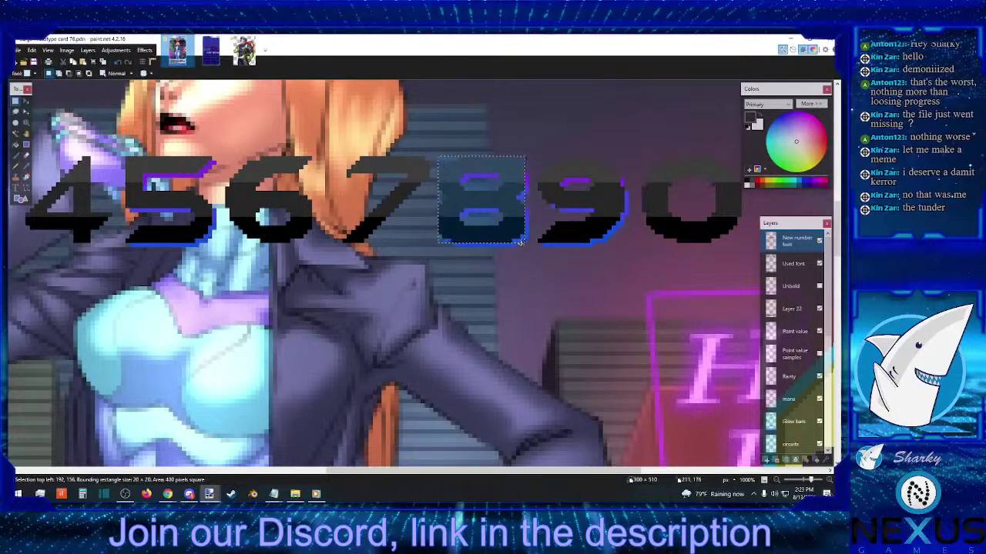
pyautogui.click(481, 162)
pyautogui.moveTo(479, 160); pyautogui.dragTo(481, 171)
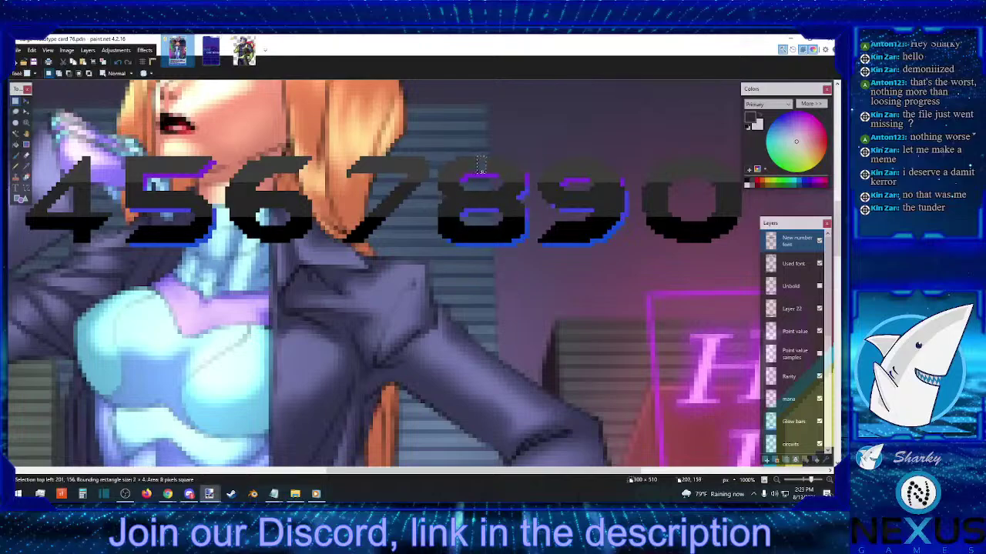
pyautogui.click(479, 192)
pyautogui.moveTo(479, 191); pyautogui.dragTo(481, 204)
pyautogui.moveTo(478, 227); pyautogui.dragTo(481, 241)
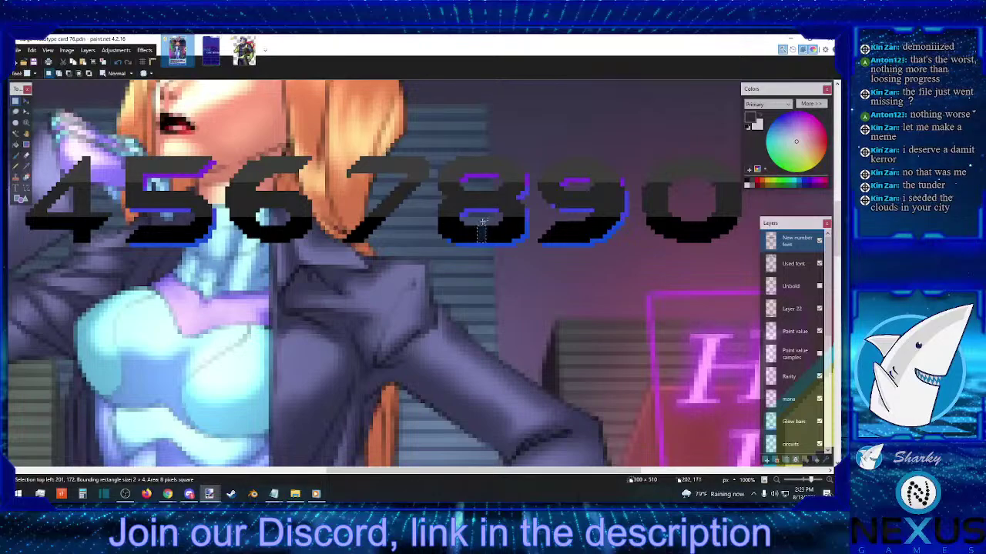
pyautogui.click(483, 222)
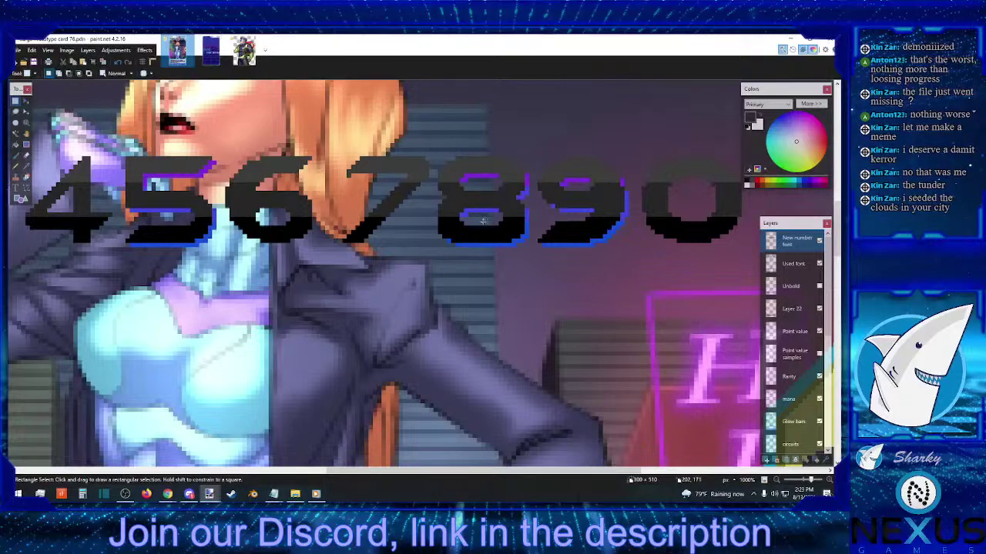
pyautogui.moveTo(439, 179); pyautogui.dragTo(525, 183)
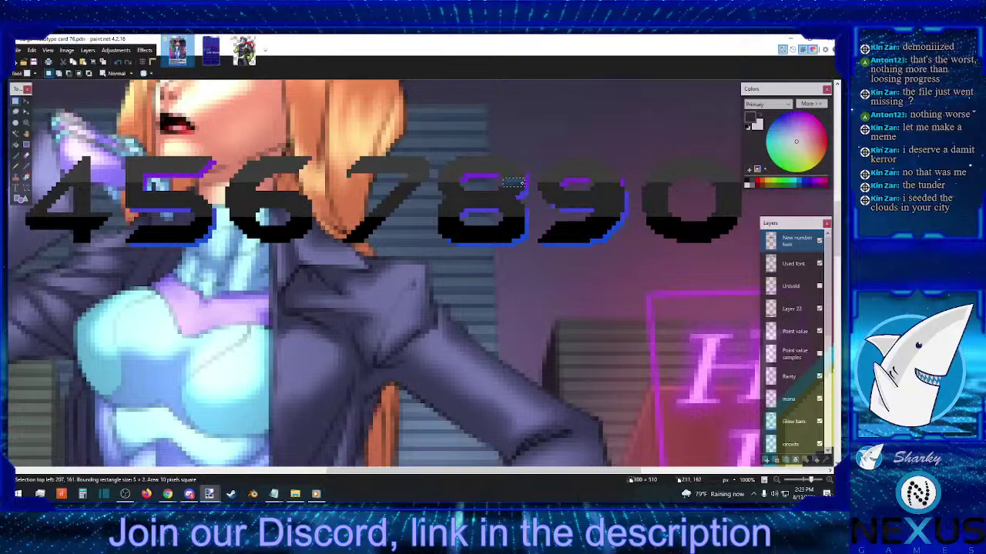
pyautogui.click(492, 185)
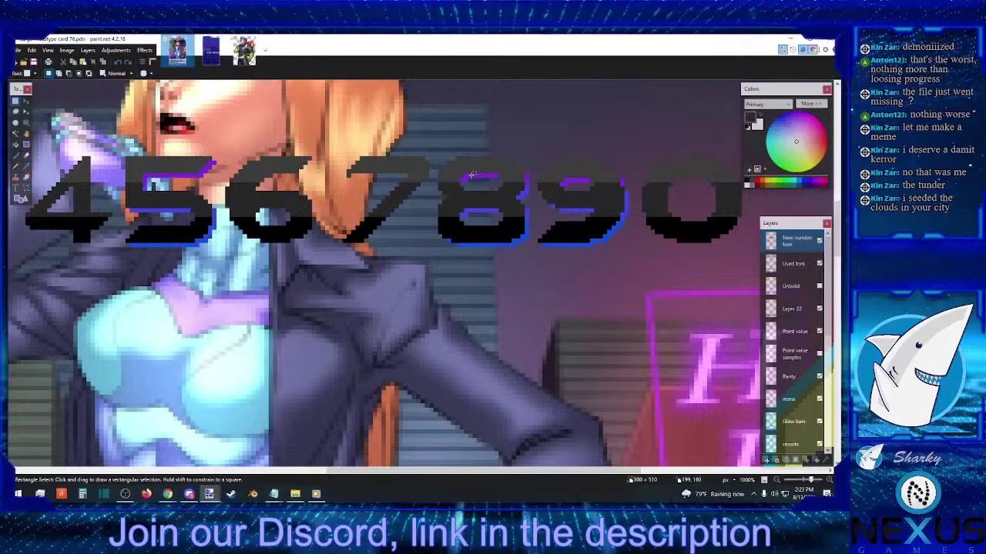
# - Widen the 8's upper opening by moving its 3 × 5 px inner section 1 px left and its 3 × 4 px section 1 px right
pyautogui.moveTo(472, 173); pyautogui.dragTo(459, 191)
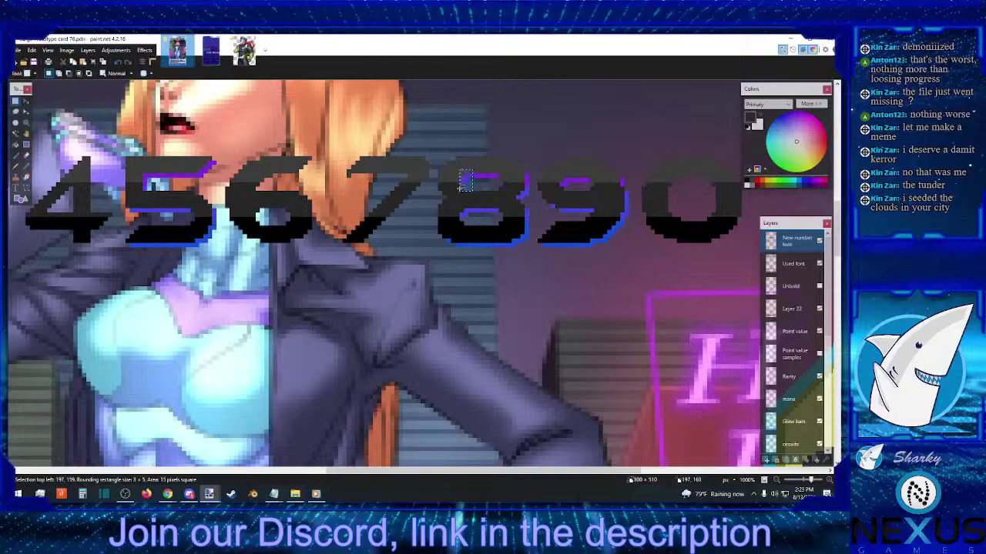
pyautogui.click(27, 101)
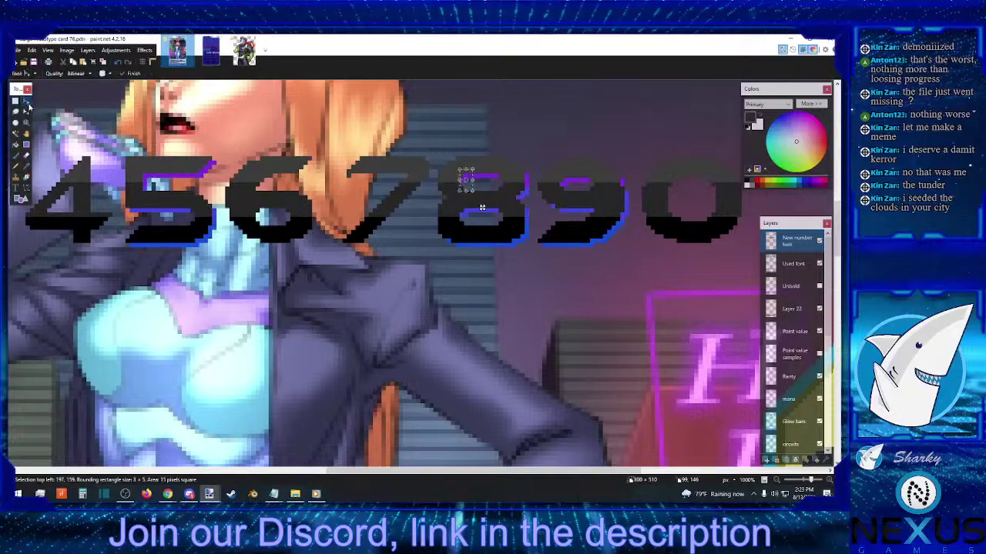
pyautogui.click(16, 101)
pyautogui.moveTo(496, 171); pyautogui.dragTo(509, 192)
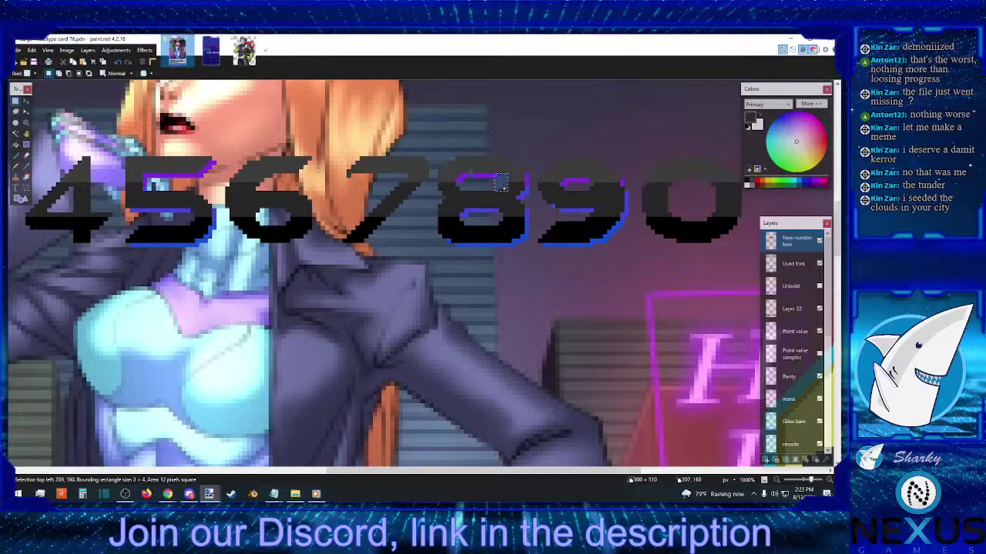
pyautogui.click(26, 101)
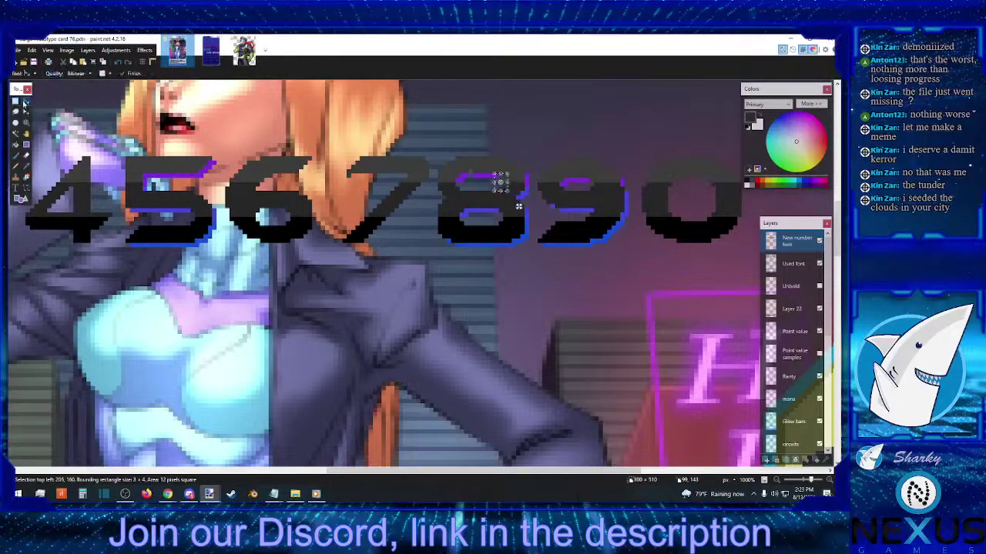
pyautogui.click(14, 101)
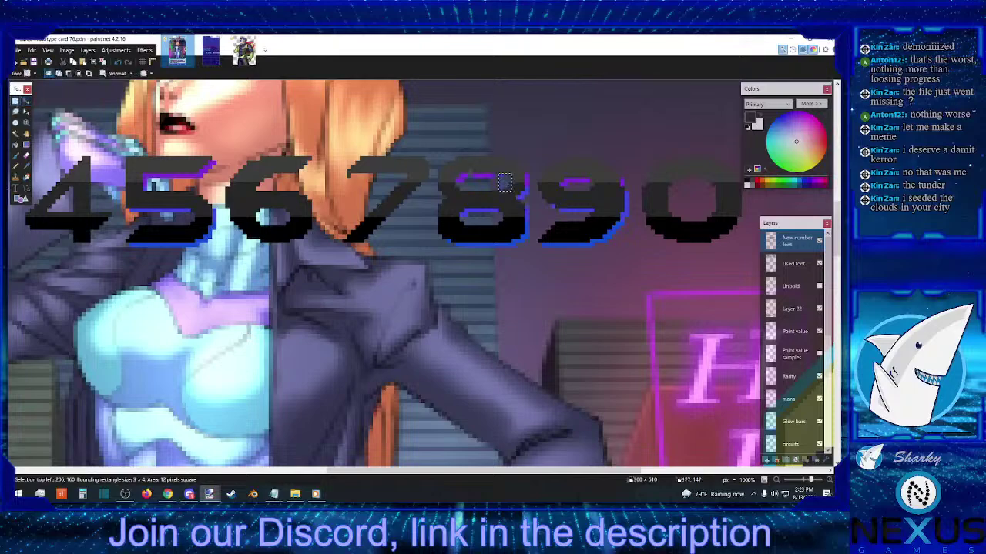
# - Sample the purple of the 8's upper inner strip and fill the gaps in that strip with the Pencil
pyautogui.click(26, 166)
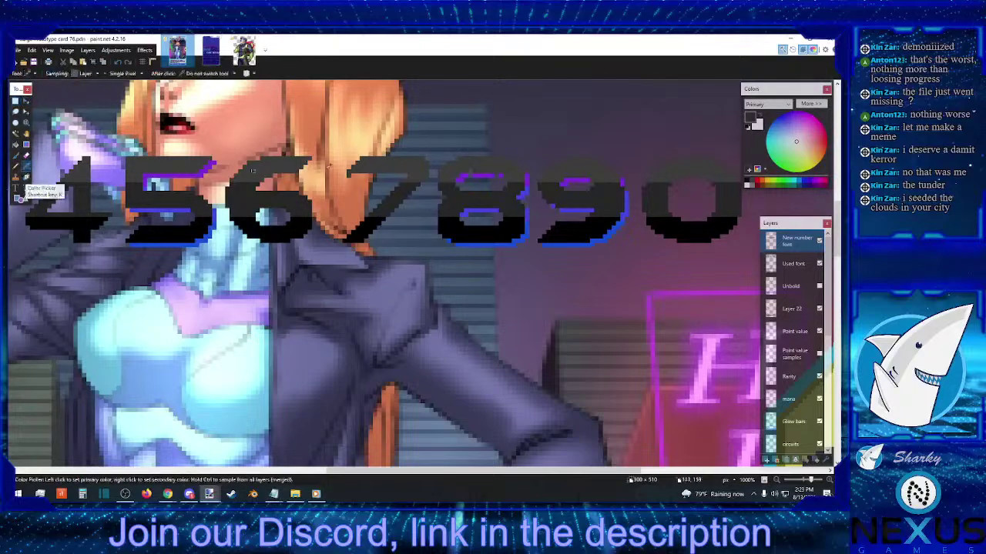
pyautogui.click(16, 165)
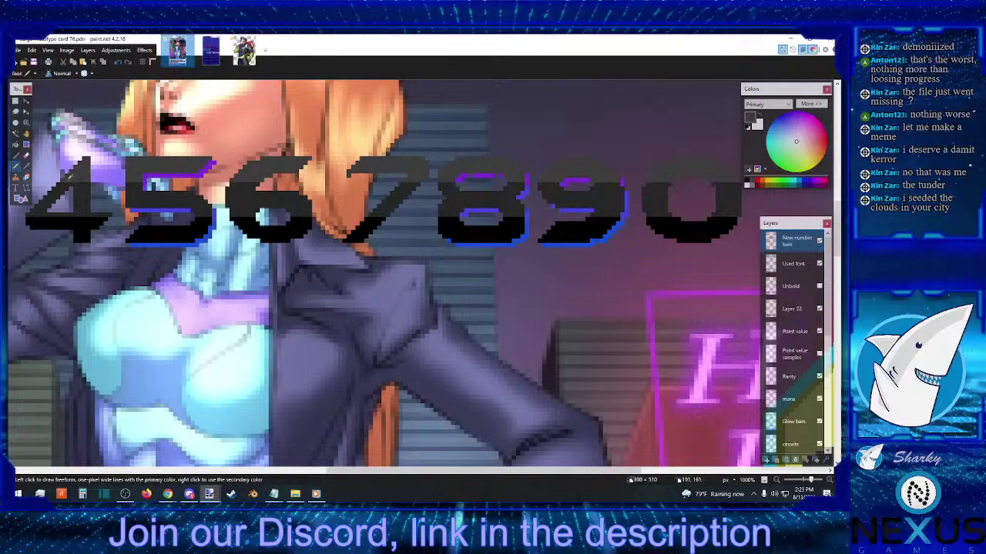
pyautogui.click(26, 165)
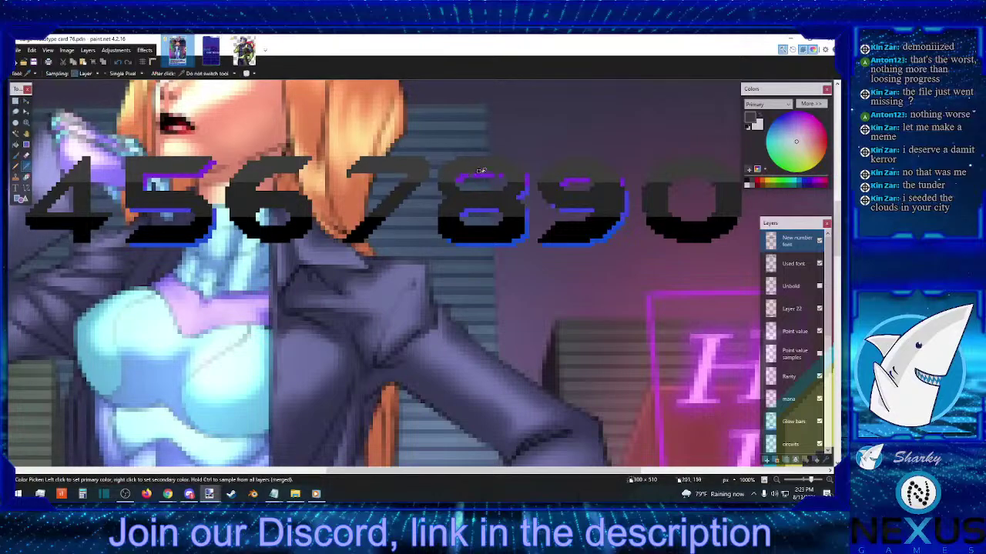
pyautogui.click(479, 175)
pyautogui.click(15, 165)
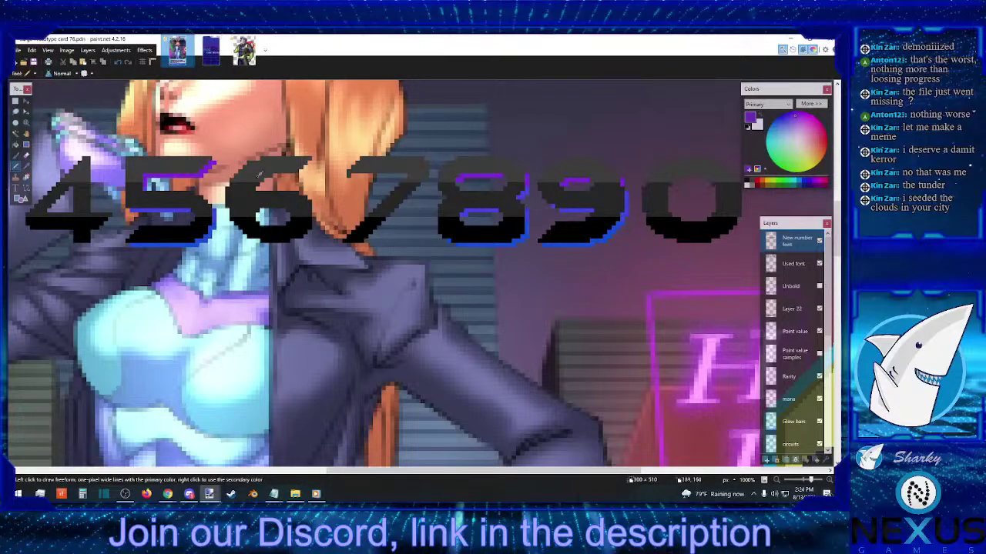
# - Widen the 8's lower opening by moving its two 3 × 4 px inner side sections 1 px outward, and deselect
pyautogui.click(15, 101)
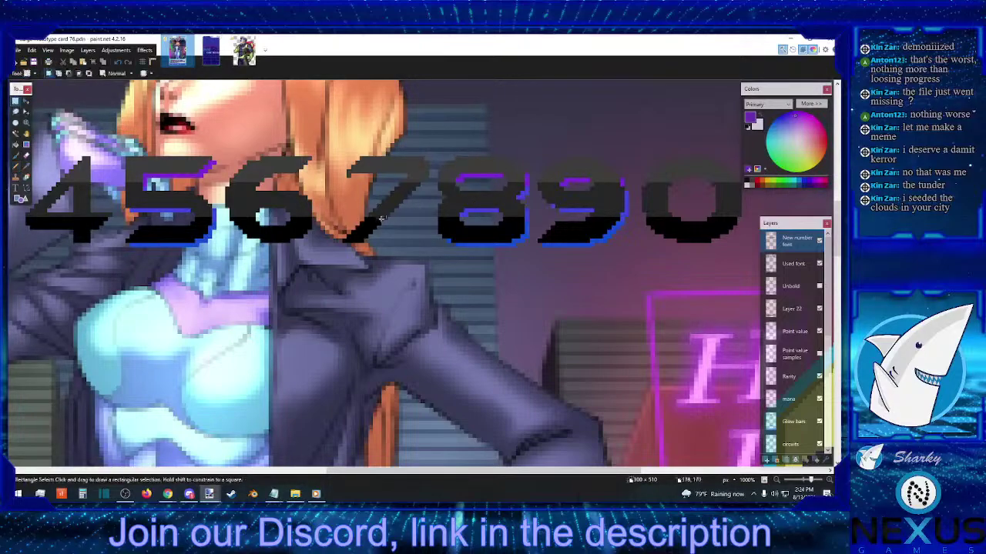
pyautogui.moveTo(456, 177); pyautogui.dragTo(465, 222)
pyautogui.click(26, 100)
pyautogui.moveTo(479, 241); pyautogui.dragTo(479, 241)
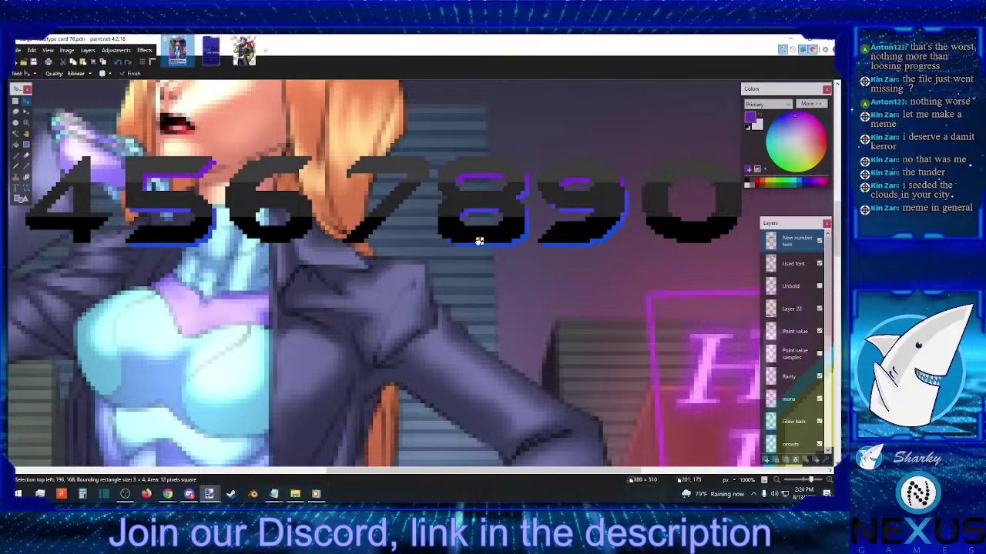
pyautogui.click(15, 100)
pyautogui.moveTo(494, 208)
pyautogui.mouseDown()
pyautogui.moveTo(508, 226)
pyautogui.moveTo(509, 213)
pyautogui.mouseUp()
pyautogui.click(26, 101)
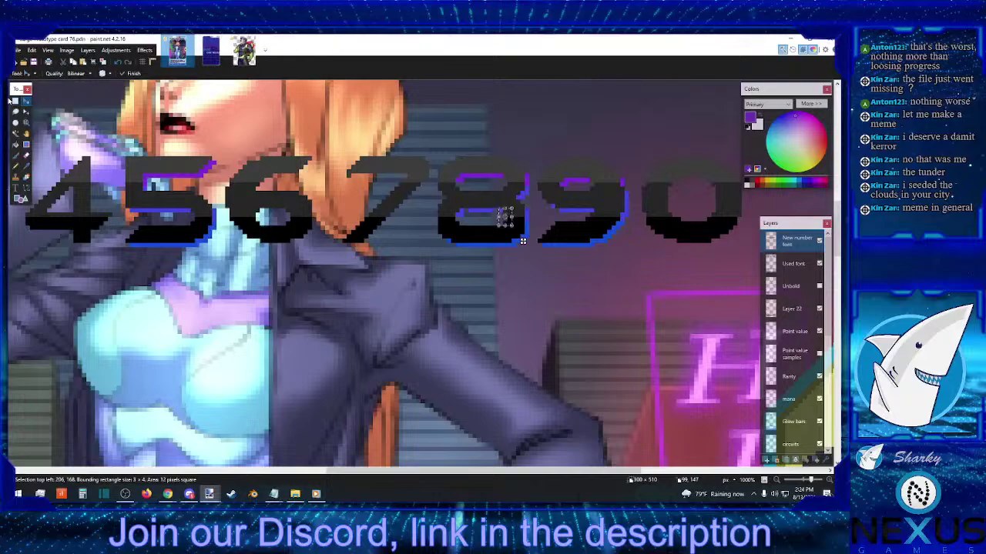
pyautogui.click(16, 101)
pyautogui.click(469, 254)
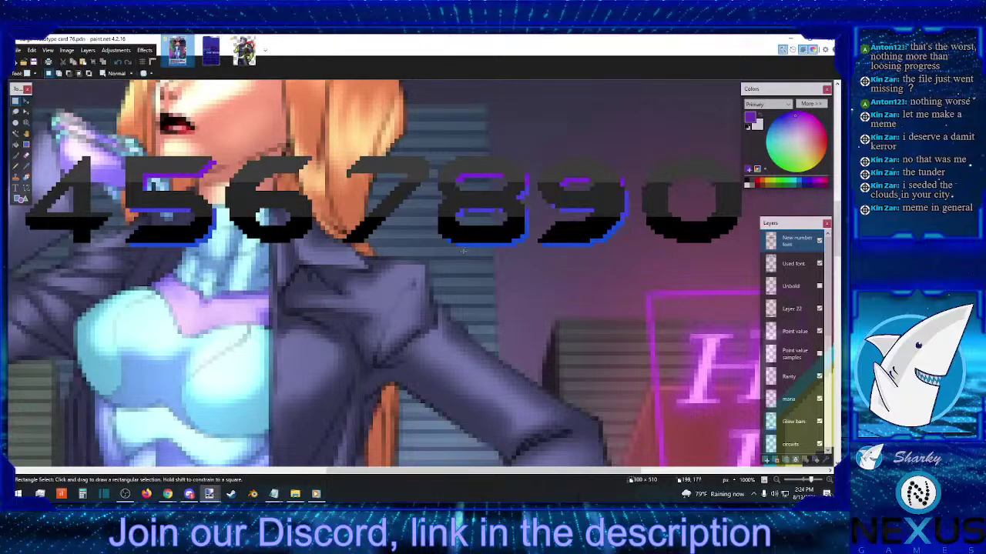
# - Sample the blue-violet of the 8's lower inner strip and touch up that strip with the Pencil
pyautogui.click(26, 166)
pyautogui.click(493, 213)
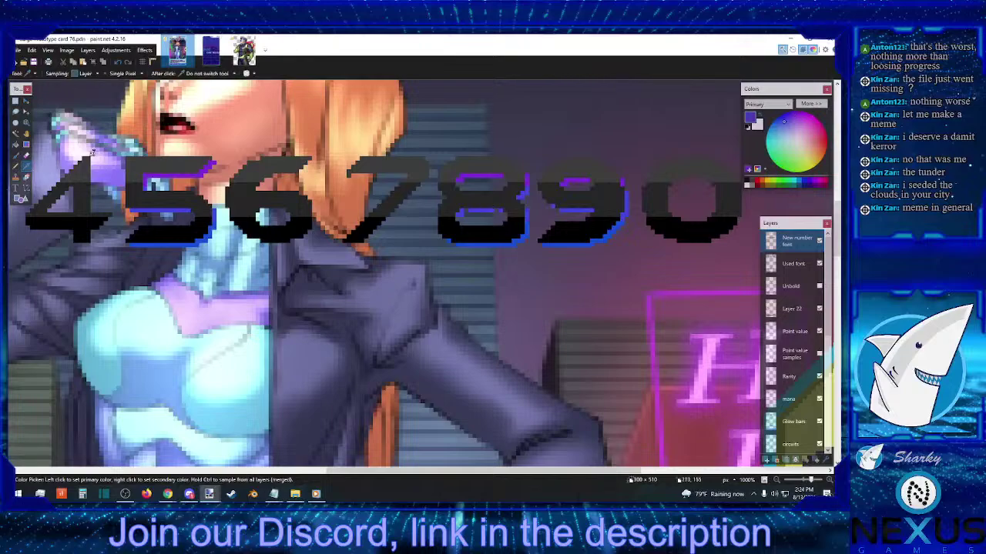
pyautogui.click(14, 168)
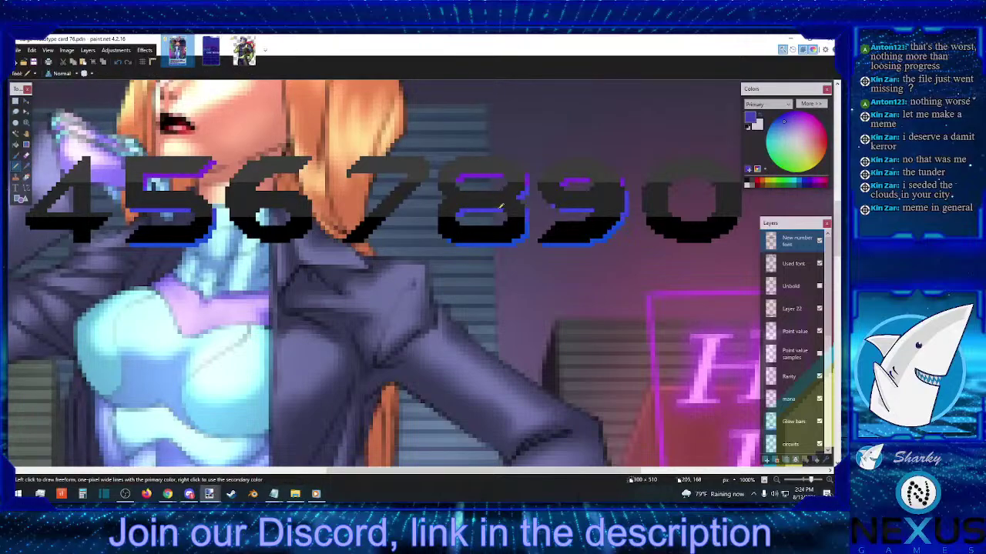
# - Measure the width of the 8's lower left side stroke and the digit's overall size
pyautogui.click(15, 102)
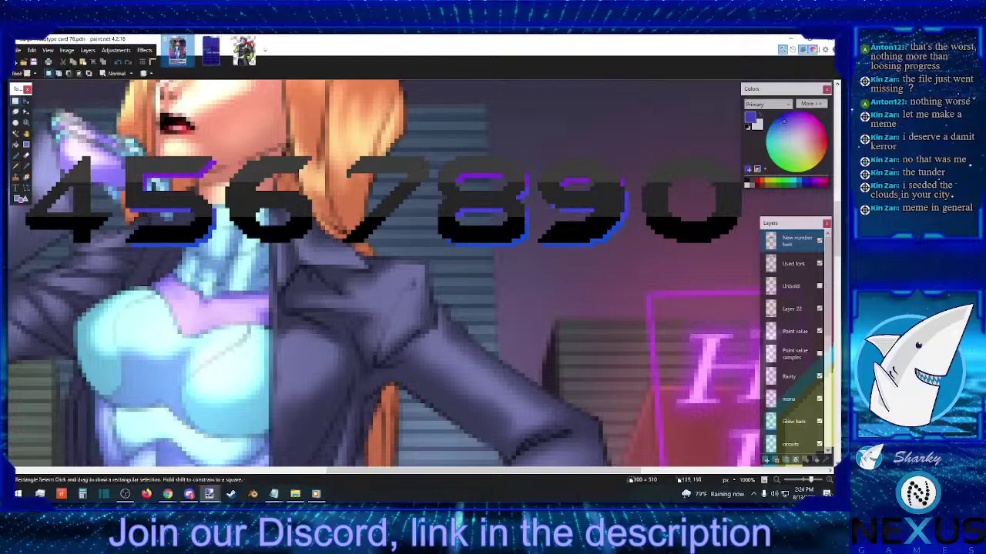
pyautogui.moveTo(454, 215); pyautogui.dragTo(439, 222)
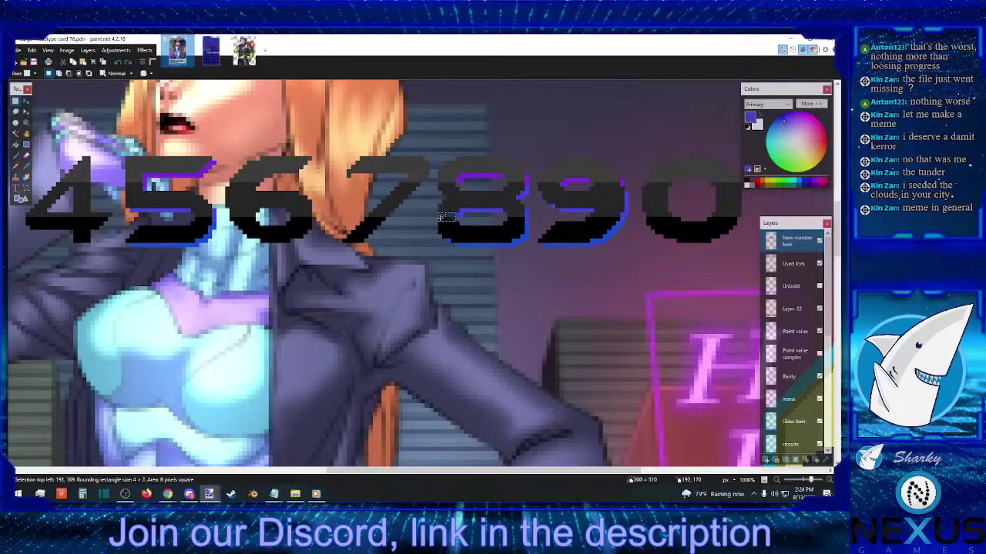
pyautogui.click(521, 217)
pyautogui.moveTo(438, 156); pyautogui.dragTo(526, 243)
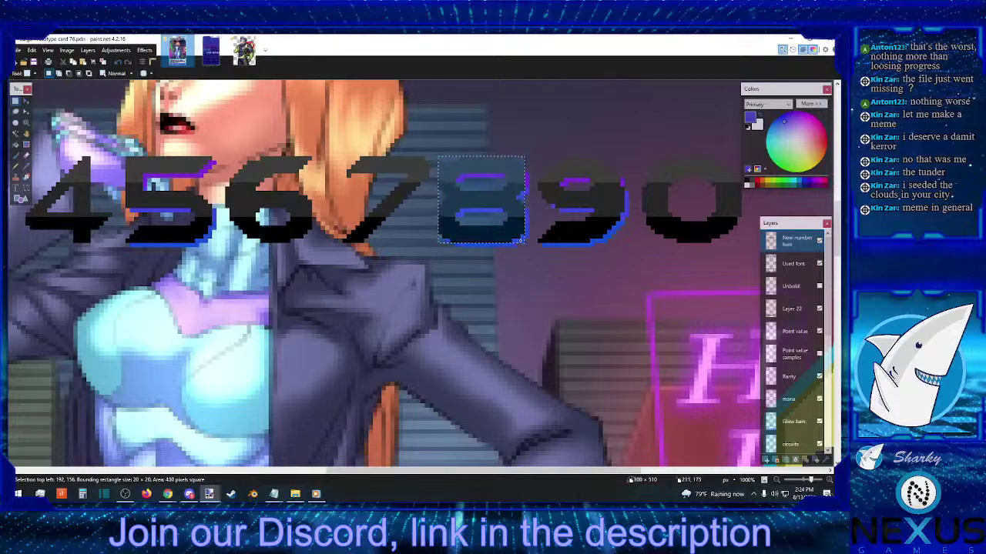
pyautogui.click(534, 245)
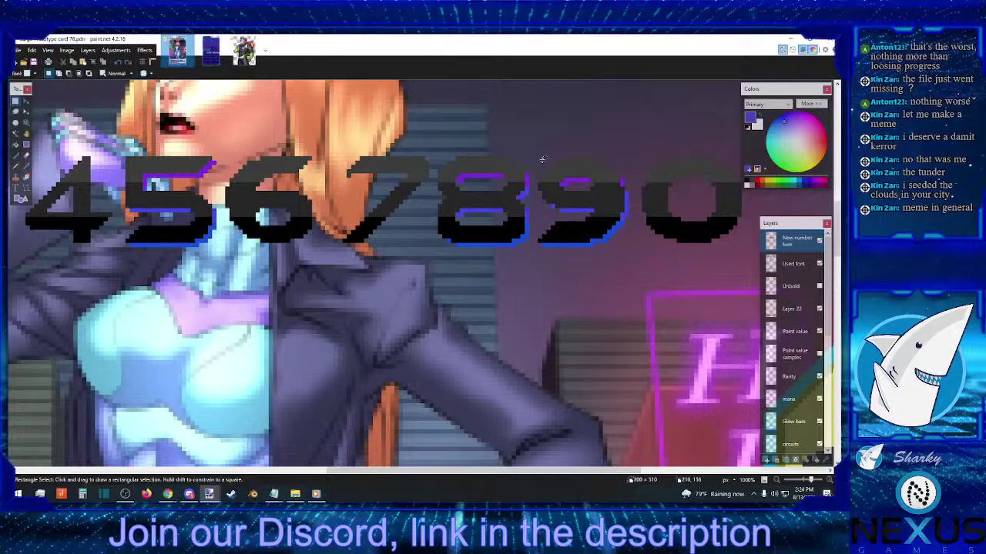
# - Measure the 9's overall size and the thickness of its lower, middle and upper bars
pyautogui.moveTo(542, 158); pyautogui.dragTo(594, 231)
pyautogui.moveTo(538, 156); pyautogui.dragTo(622, 241)
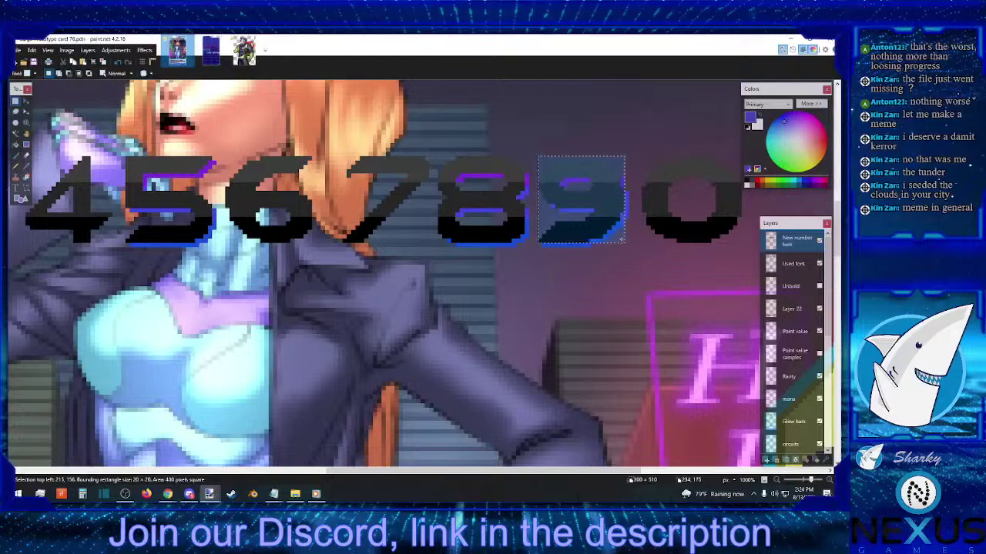
pyautogui.click(574, 225)
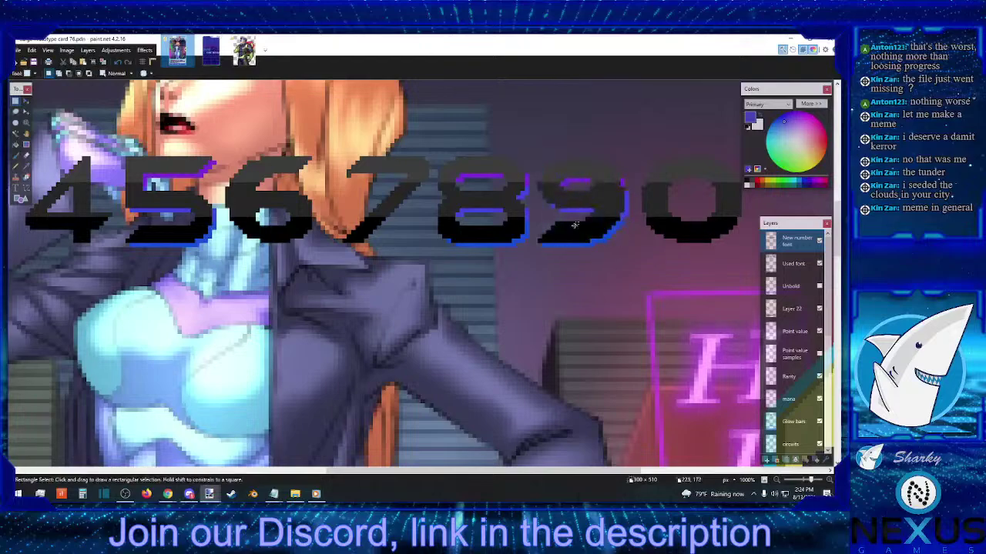
pyautogui.moveTo(574, 222)
pyautogui.mouseDown()
pyautogui.moveTo(573, 235)
pyautogui.moveTo(570, 222)
pyautogui.moveTo(585, 223)
pyautogui.mouseUp()
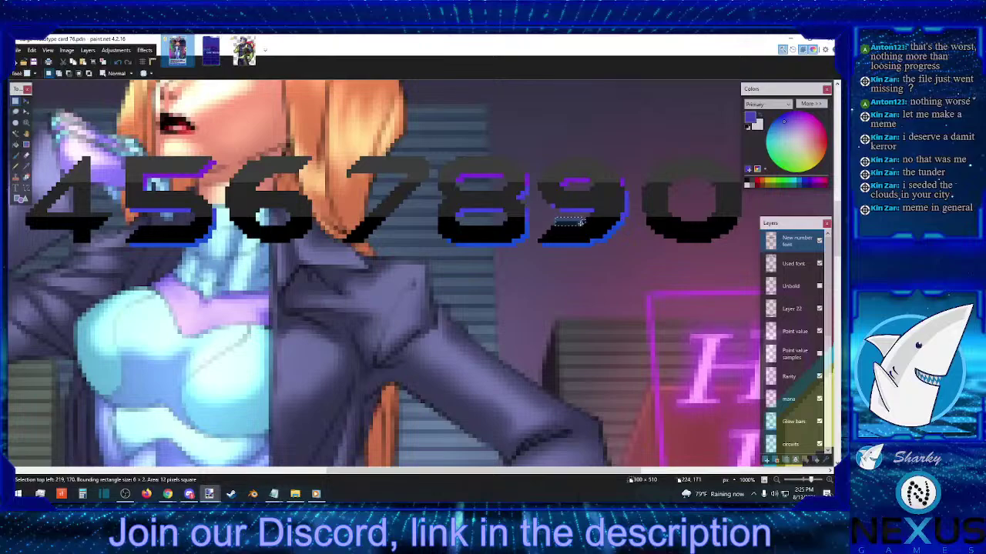
pyautogui.click(619, 223)
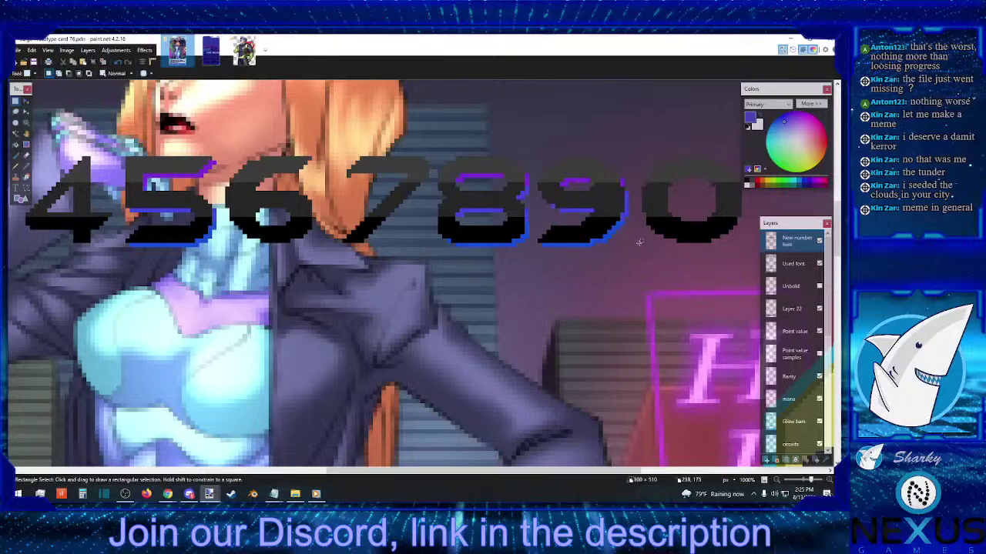
pyautogui.moveTo(574, 193); pyautogui.dragTo(574, 202)
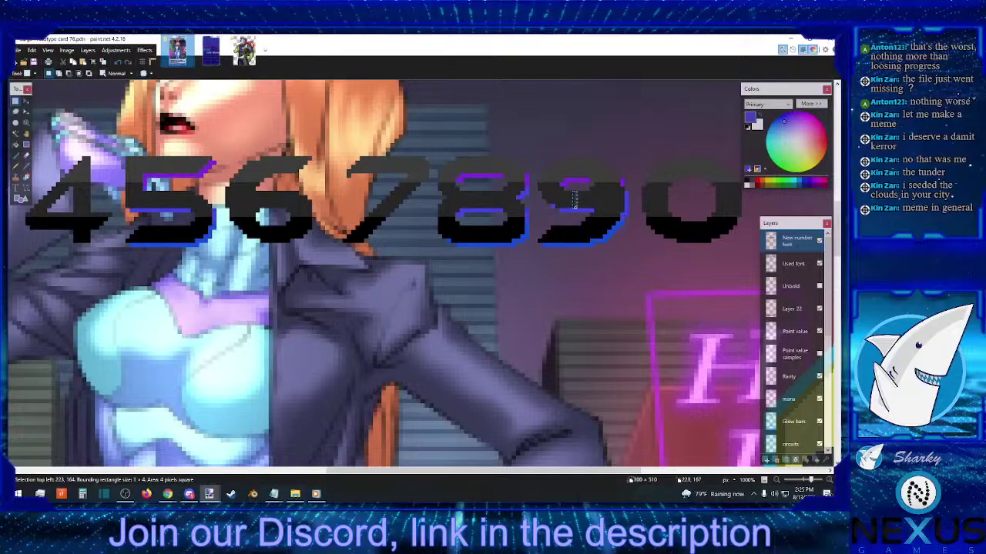
pyautogui.moveTo(577, 177); pyautogui.dragTo(577, 159)
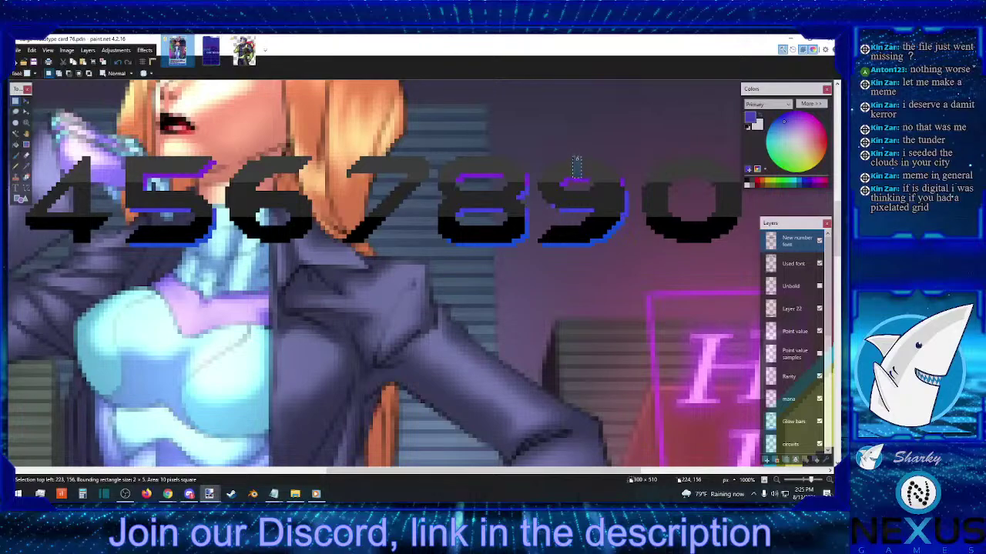
# - Move the 8 × 2 px purple inner strip of the 9 up 1 px
pyautogui.click(585, 181)
pyautogui.moveTo(593, 184); pyautogui.dragTo(560, 179)
pyautogui.click(28, 101)
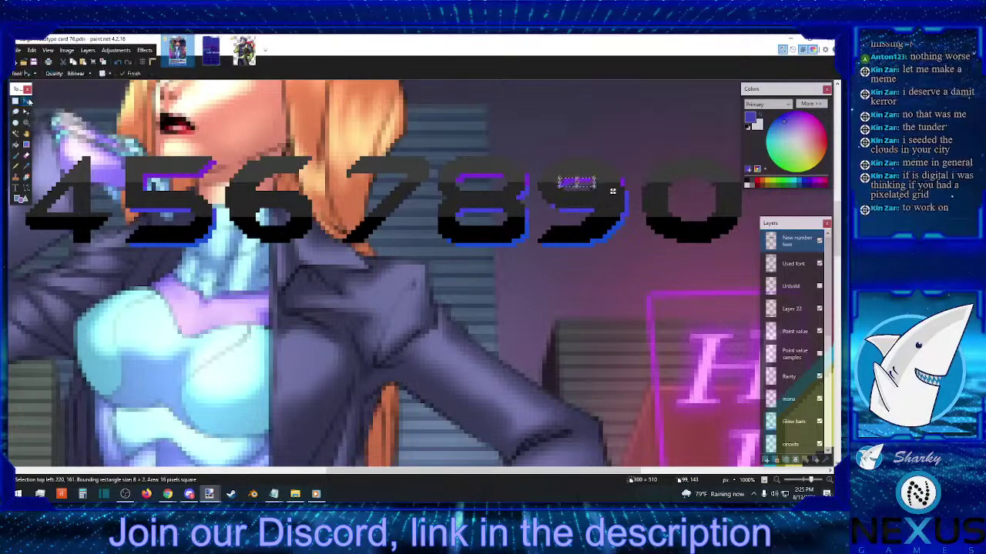
pyautogui.press('Up')
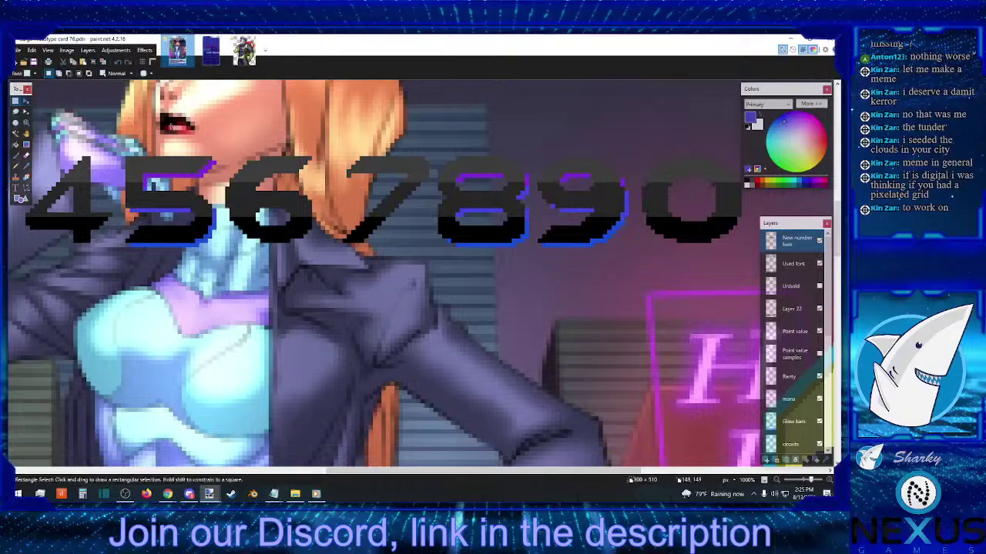
# - Select the purple and blue edge strips of the 9 by colour with the Magic Wand and delete them
pyautogui.click(15, 133)
pyautogui.click(578, 177)
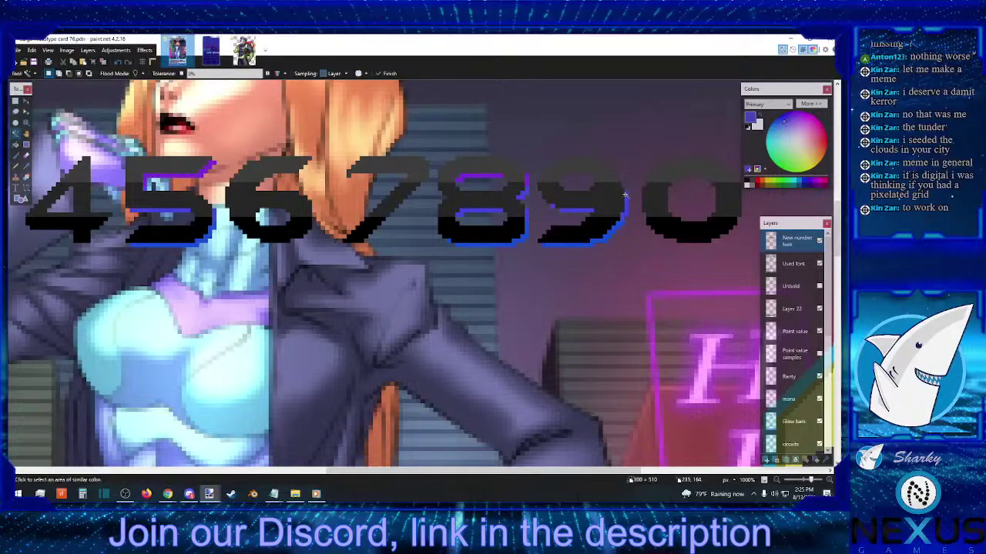
pyautogui.click(612, 231)
pyautogui.press('Delete')
pyautogui.click(576, 210)
pyautogui.press('Delete')
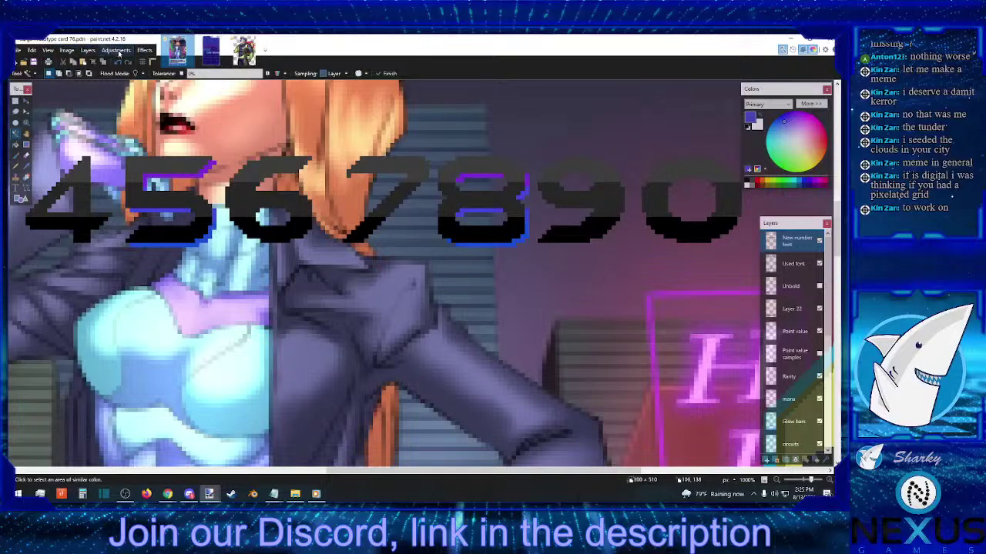
# - Turn on the pixel grid over the canvas and turn it off again
pyautogui.click(144, 62)
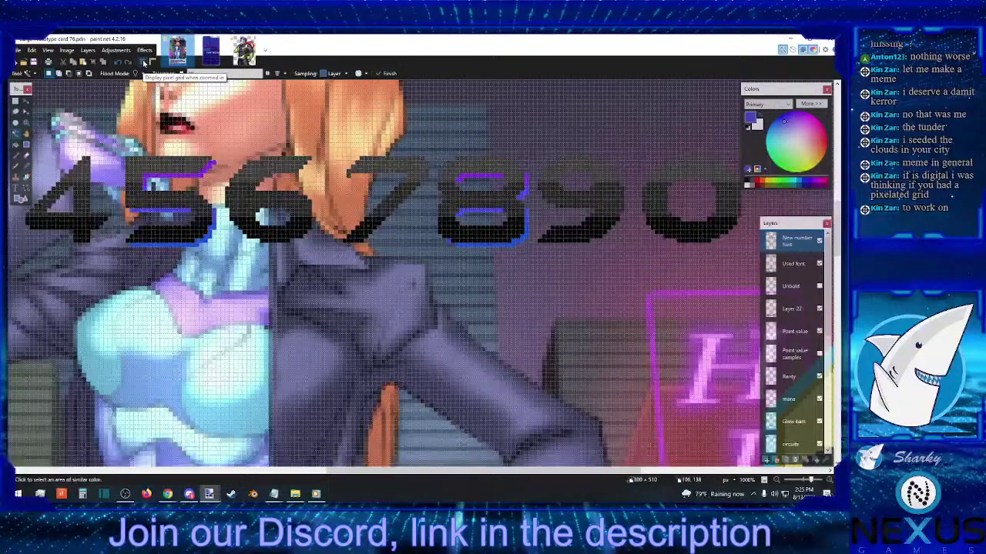
pyautogui.click(144, 63)
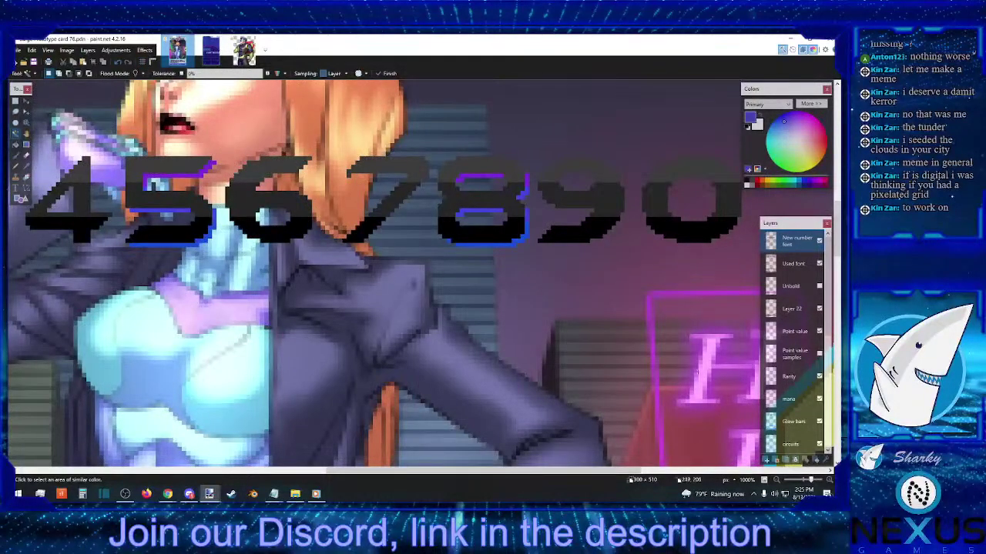
# - Measure the thickness of the 9's top bar and the width of its upper left stroke
pyautogui.click(829, 482)
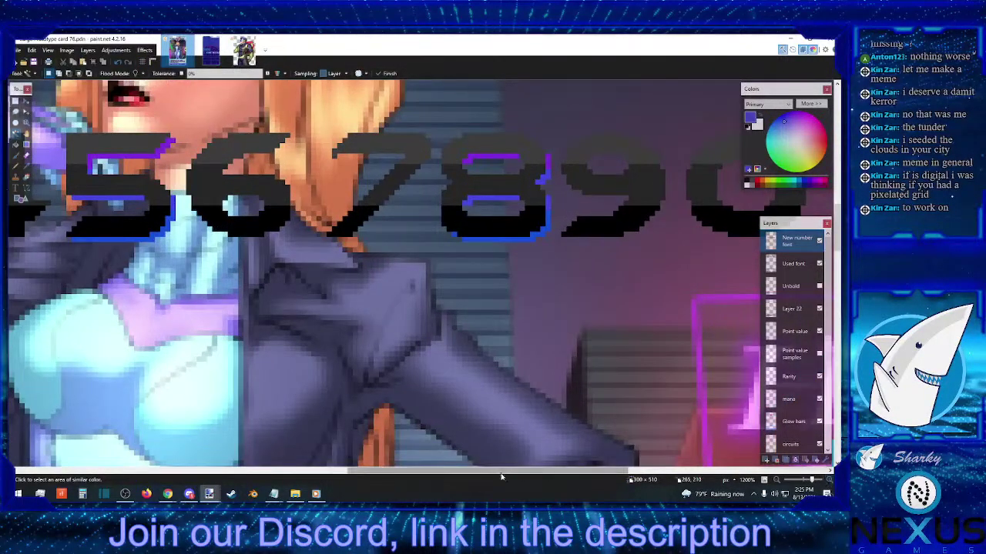
pyautogui.moveTo(493, 472); pyautogui.dragTo(591, 473)
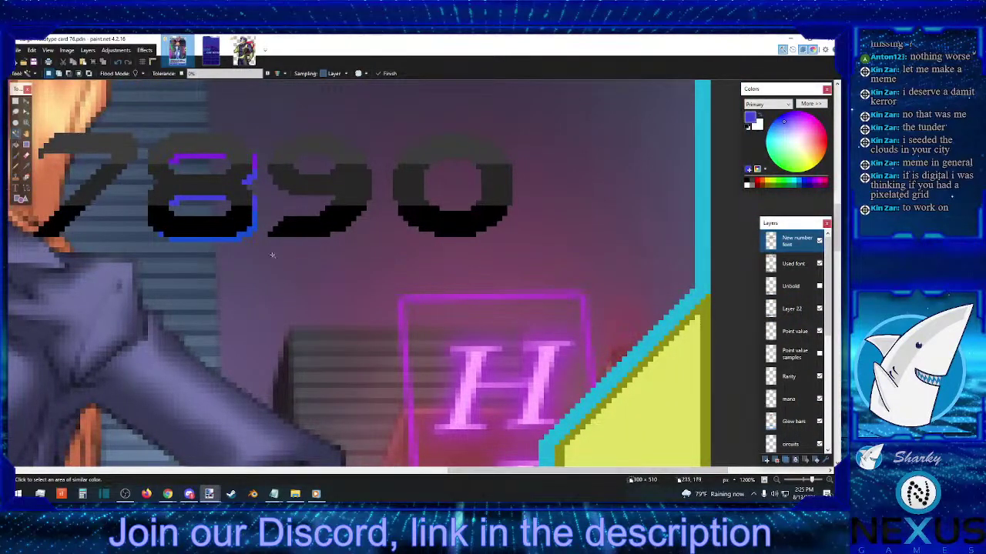
pyautogui.click(16, 101)
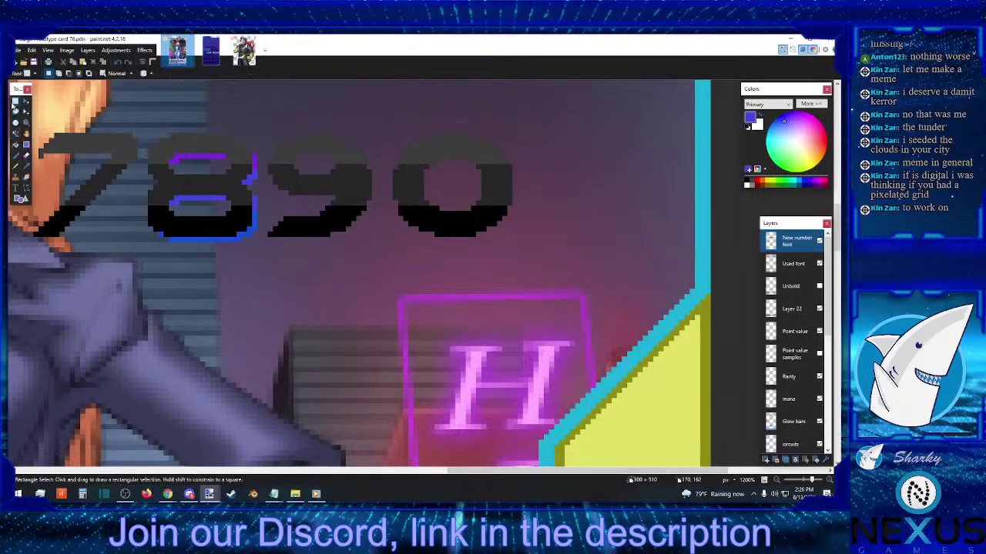
pyautogui.moveTo(312, 150); pyautogui.dragTo(312, 145)
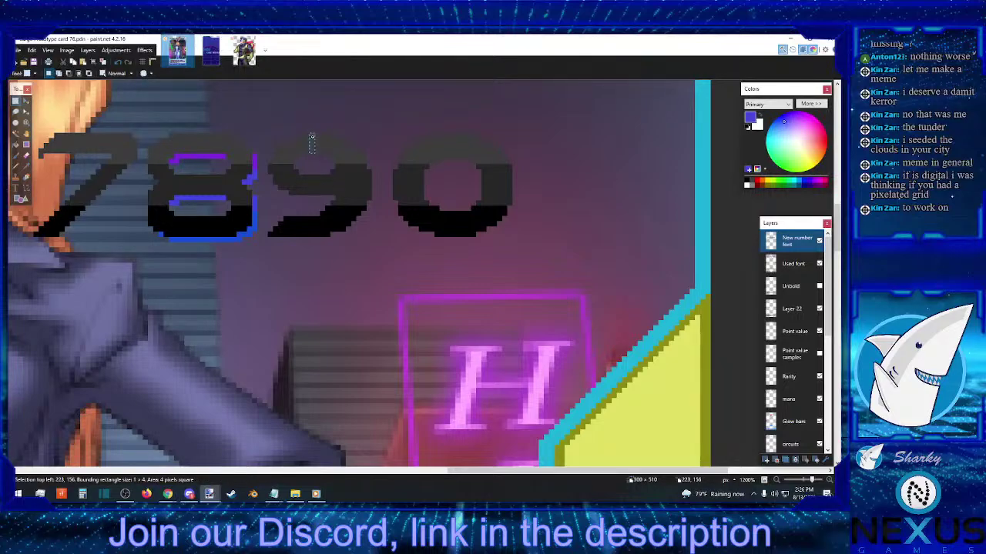
pyautogui.moveTo(292, 159); pyautogui.dragTo(269, 168)
pyautogui.click(301, 159)
# - Move the 3 × 4 px inner left section of the 9 1 px left and measure its upper right stroke's width
pyautogui.moveTo(302, 157); pyautogui.dragTo(293, 170)
pyautogui.press('m')
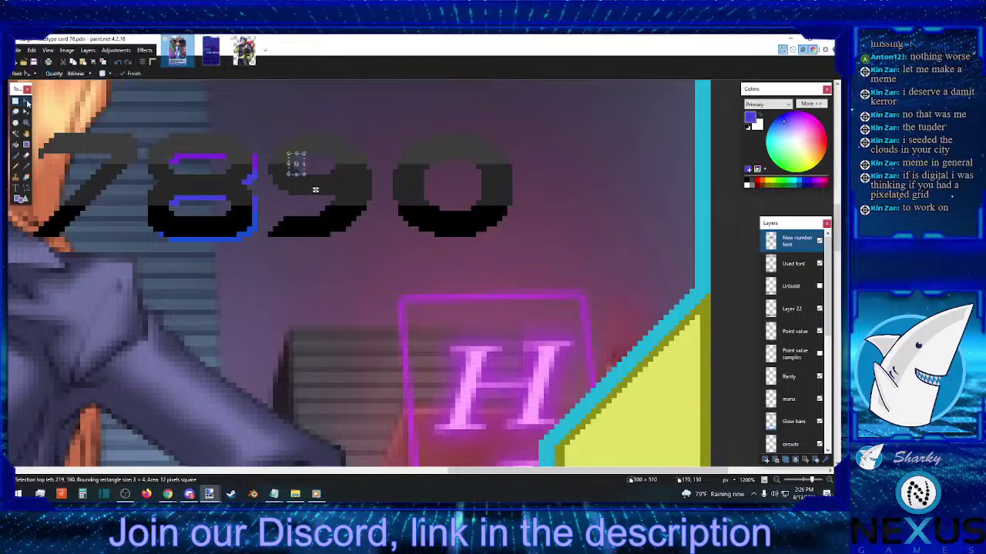
pyautogui.press('s')
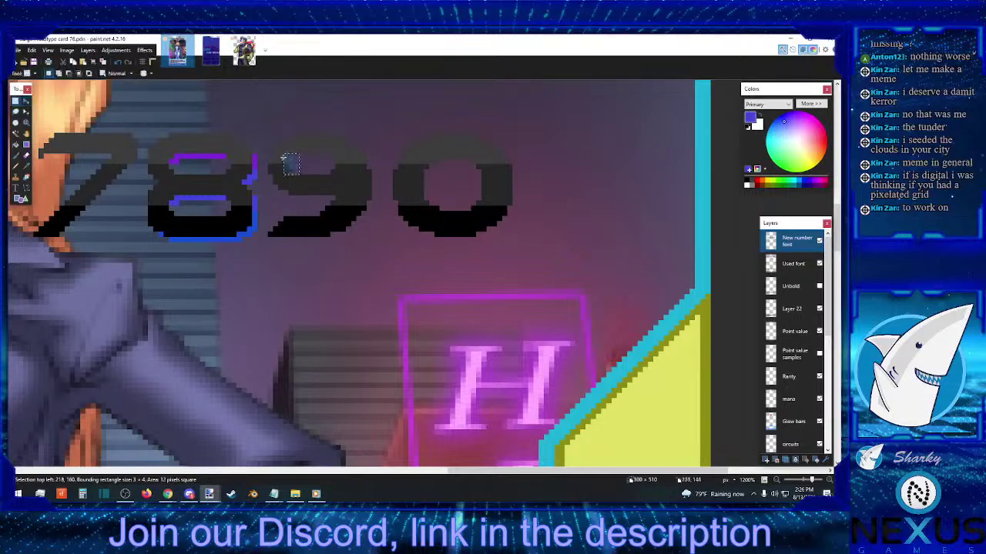
pyautogui.moveTo(334, 159); pyautogui.dragTo(361, 162)
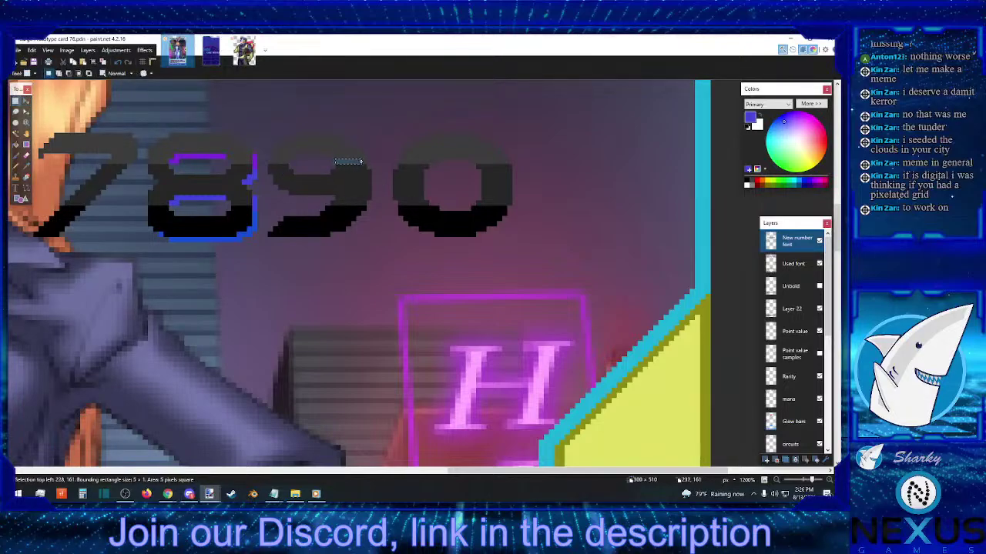
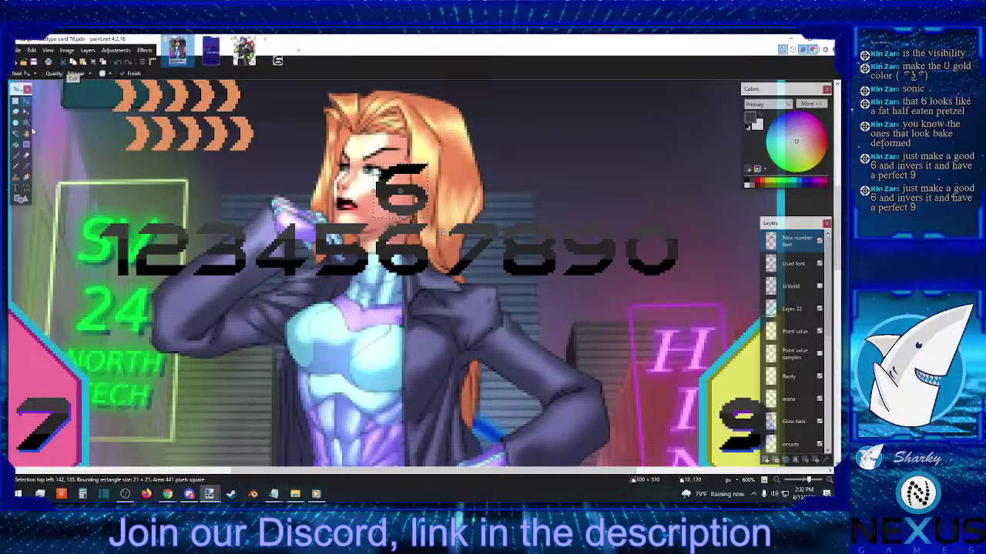
# - Fill both parts of the separate 6 above the number row with solid red using the Paint Bucket
pyautogui.click(15, 101)
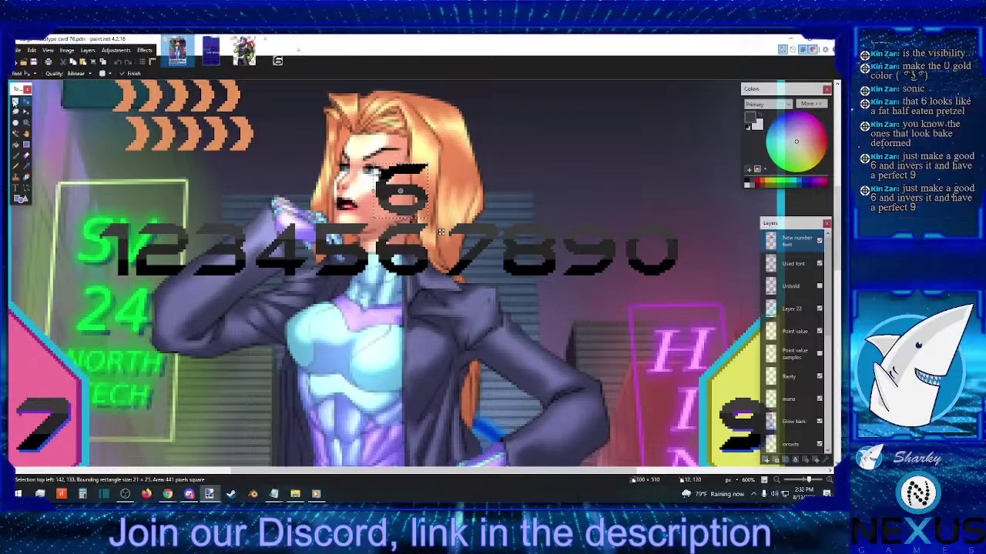
pyautogui.click(754, 183)
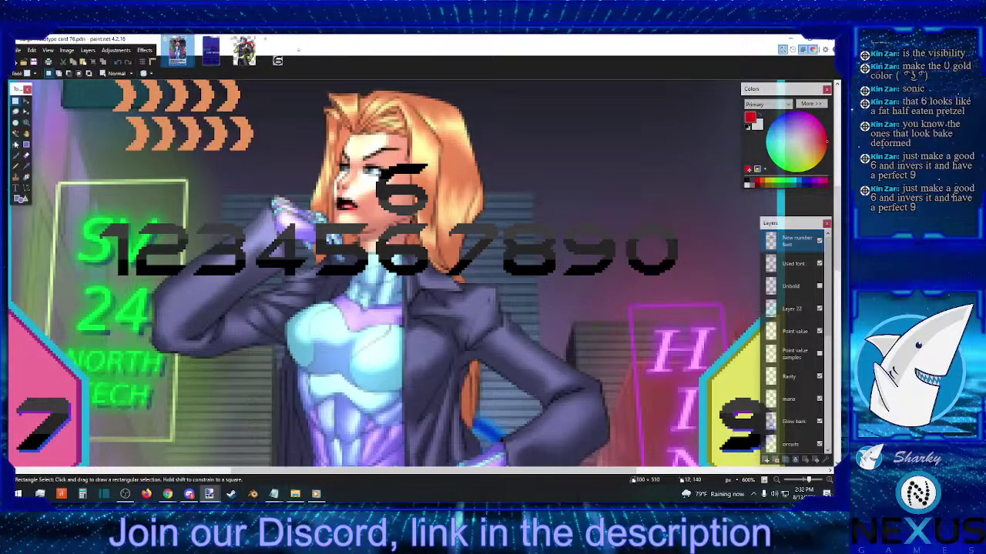
pyautogui.click(16, 144)
pyautogui.click(400, 167)
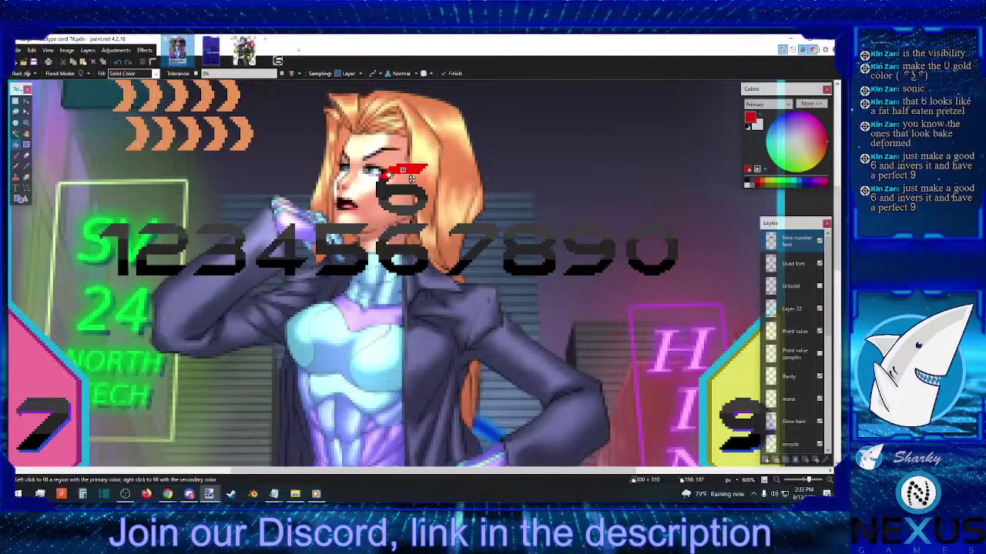
pyautogui.click(393, 198)
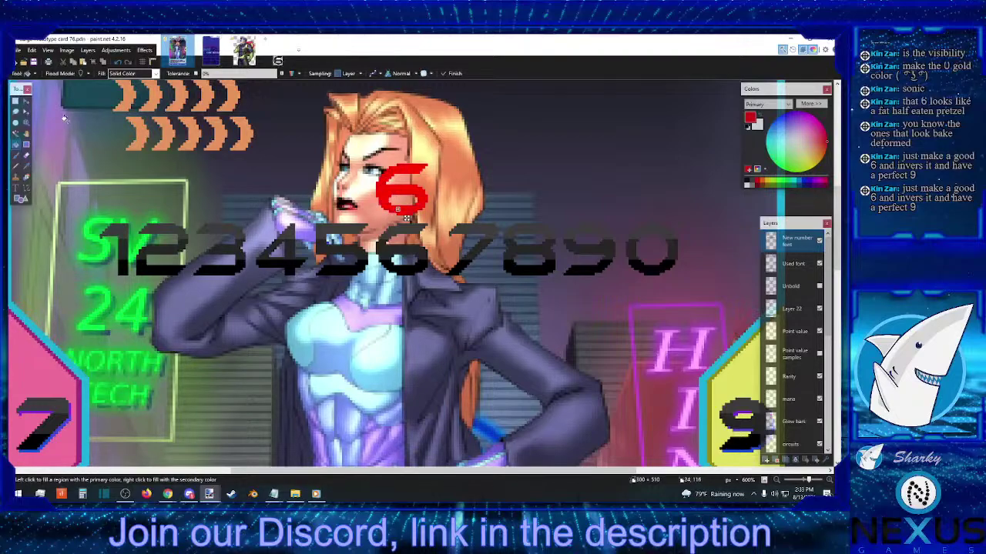
# - Cut the red 6 with a 21 × 20 px rectangular selection and paste it onto a new layer
pyautogui.click(16, 101)
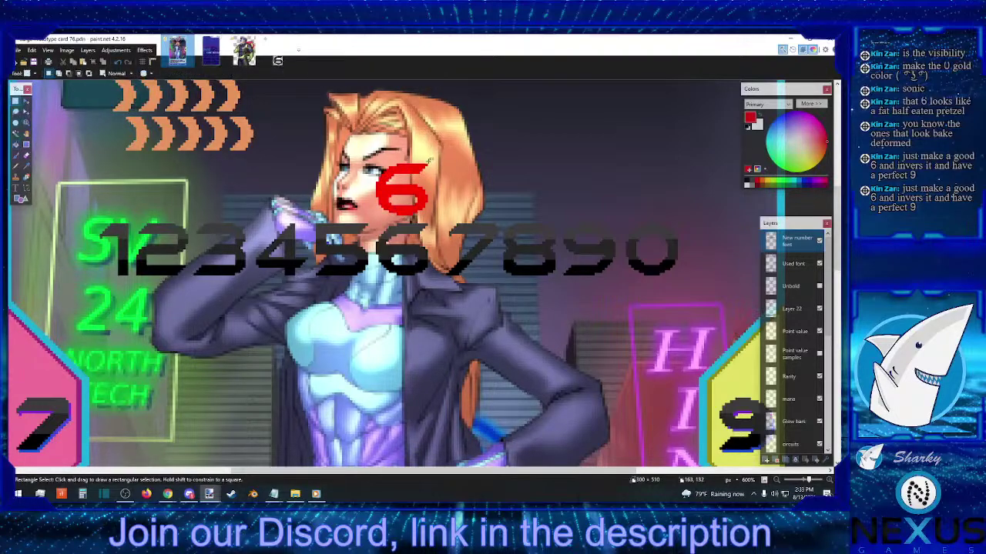
pyautogui.moveTo(428, 162); pyautogui.dragTo(373, 217)
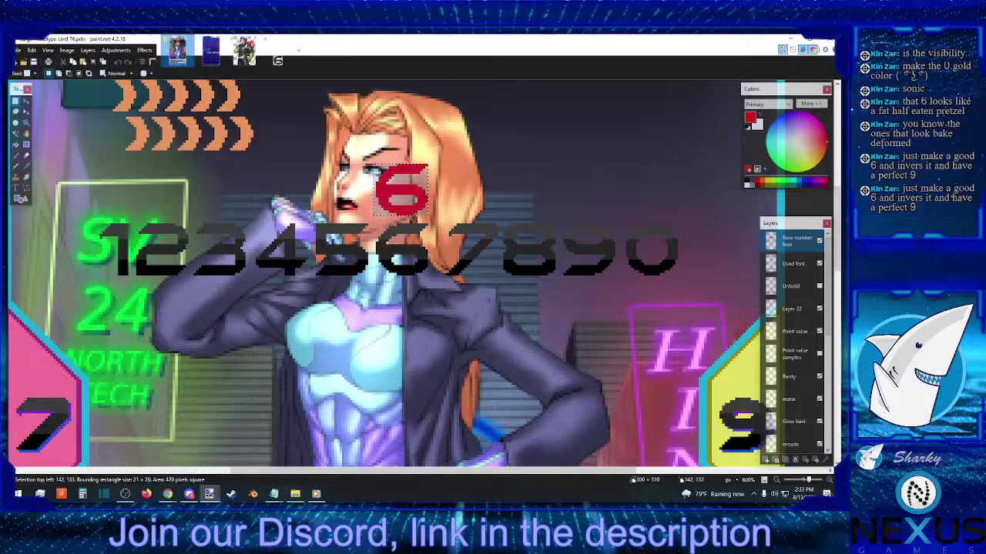
pyautogui.hotkey('ctrl', 'x')
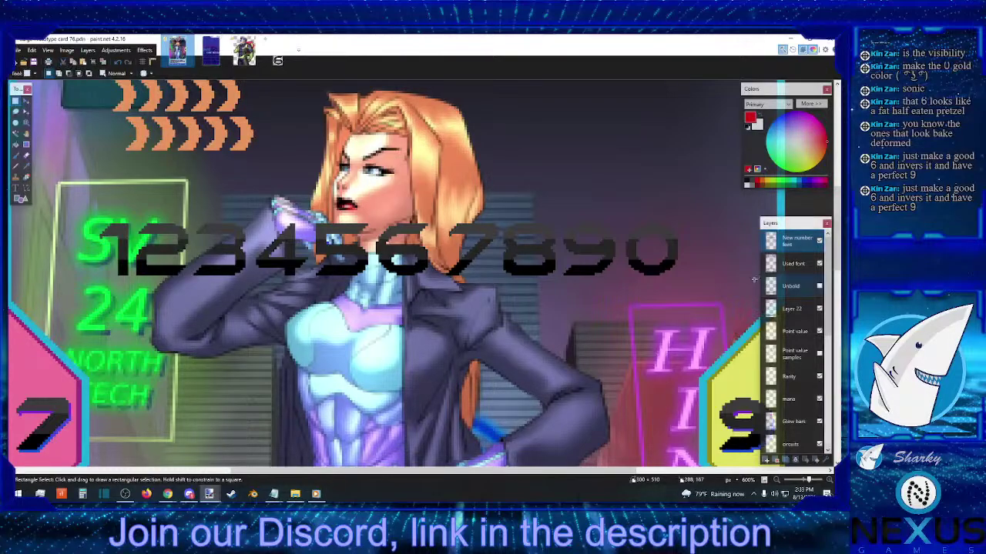
pyautogui.click(765, 460)
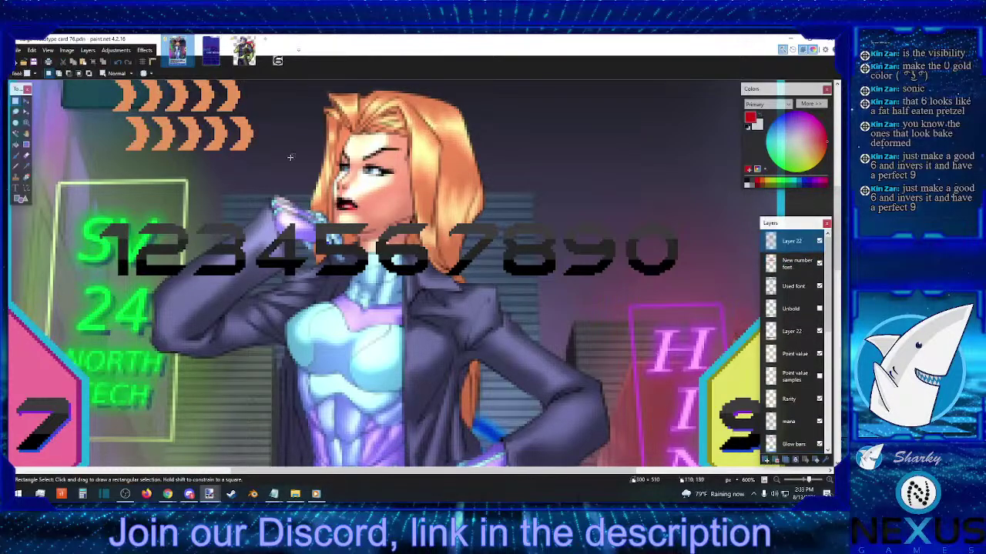
pyautogui.click(83, 62)
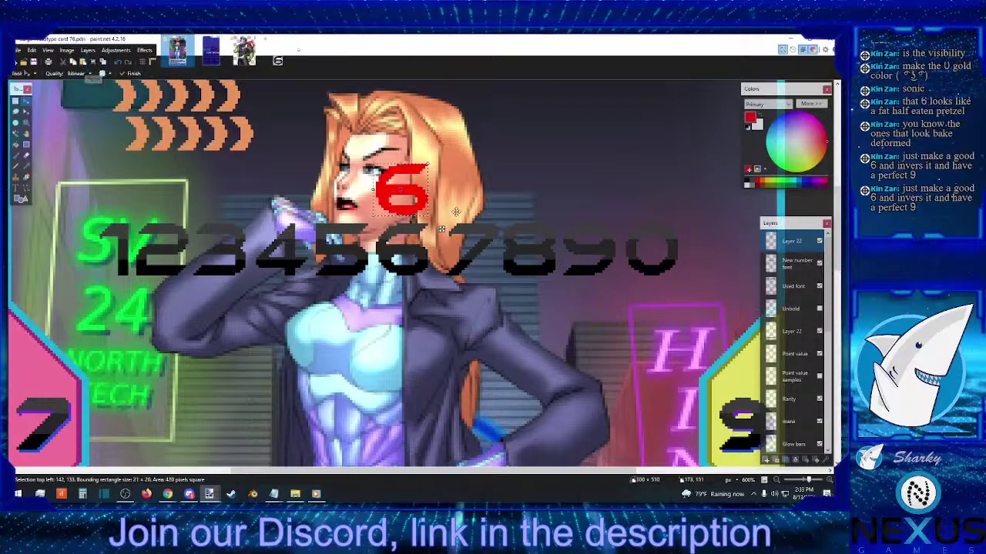
# - Move the red 6 straight down over the 6 in the number row and compare both by toggling its layer's visibility
pyautogui.moveTo(441, 229); pyautogui.dragTo(443, 291)
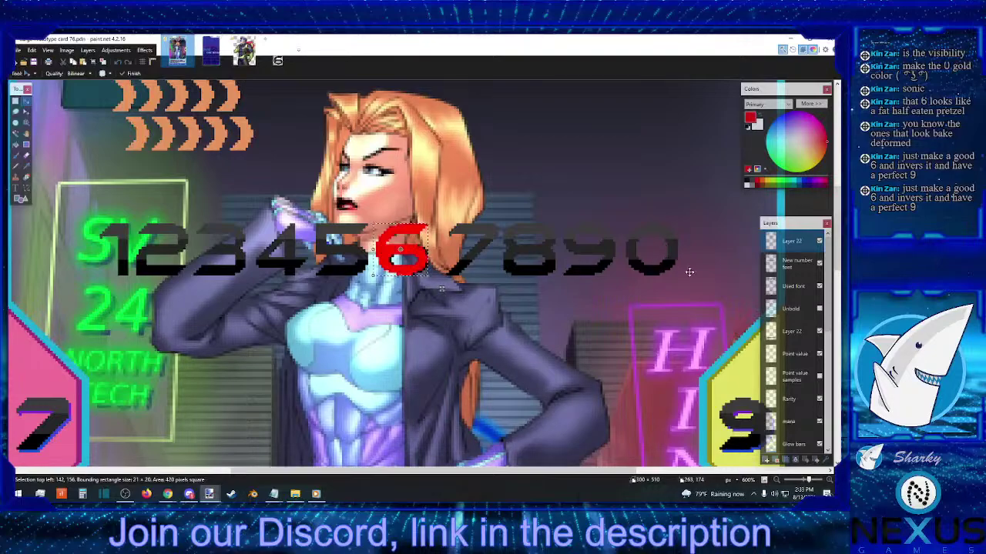
pyautogui.click(820, 241)
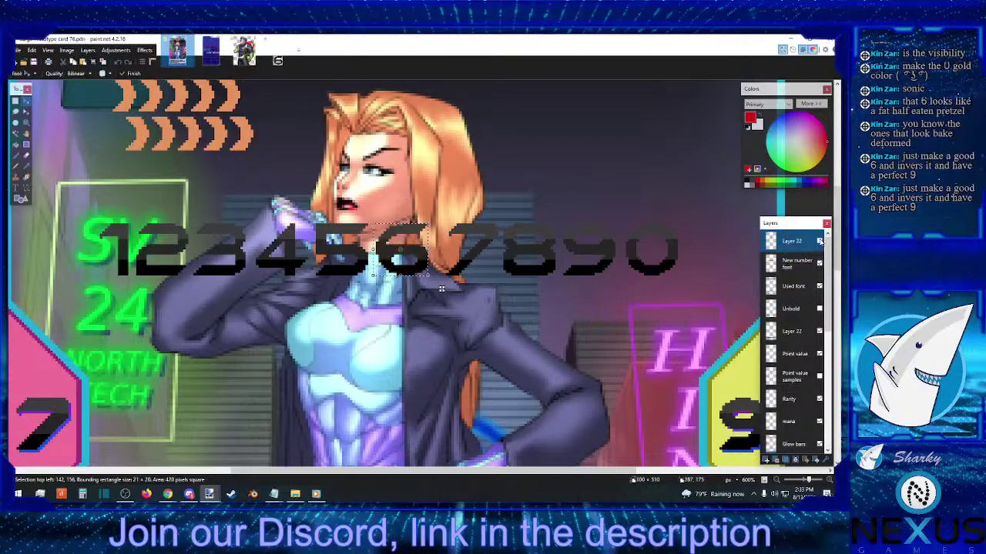
pyautogui.click(819, 241)
pyautogui.click(819, 241)
pyautogui.click(820, 241)
# - Compare the red 6 with the original at 200% zoom by hiding and showing its layer
pyautogui.click(775, 481)
pyautogui.click(776, 481)
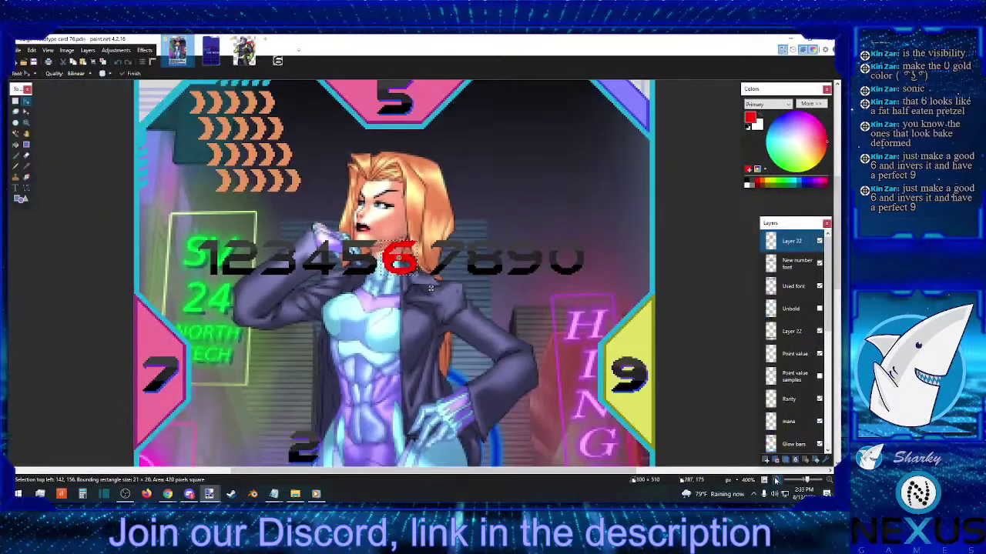
pyautogui.click(776, 480)
pyautogui.click(775, 481)
pyautogui.scroll(-3, 543, 282)
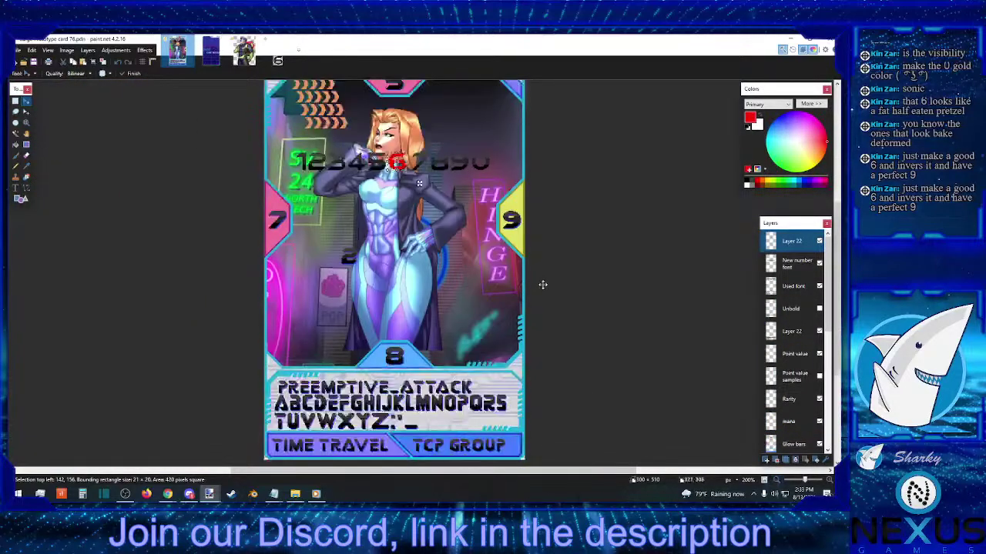
pyautogui.click(15, 100)
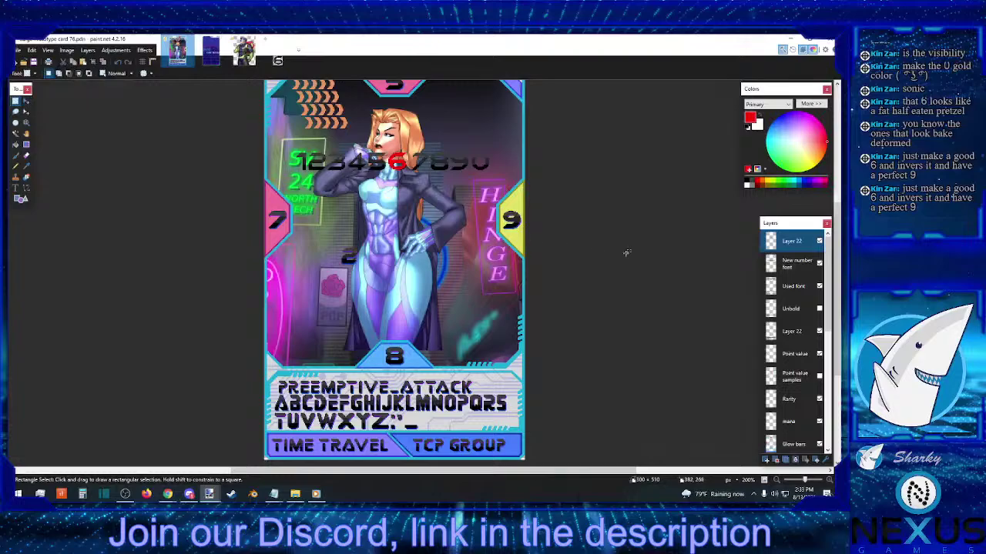
pyautogui.click(820, 241)
pyautogui.click(819, 241)
pyautogui.click(820, 241)
# - Delete the old 6 from the New number font layer using a 23 × 25 px selection and merge the red 6's layer down
pyautogui.click(828, 481)
pyautogui.click(828, 482)
pyautogui.scroll(10, 452, 363)
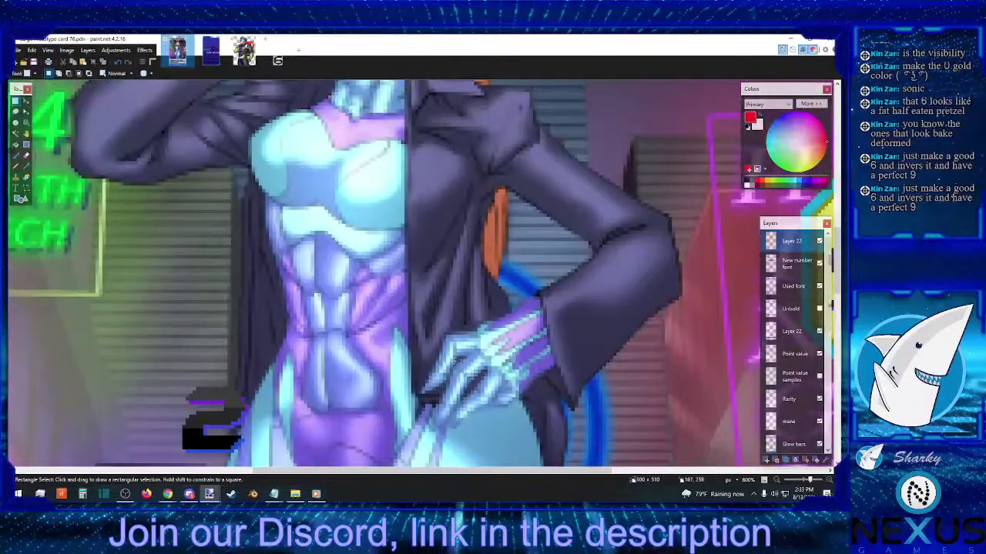
pyautogui.click(793, 262)
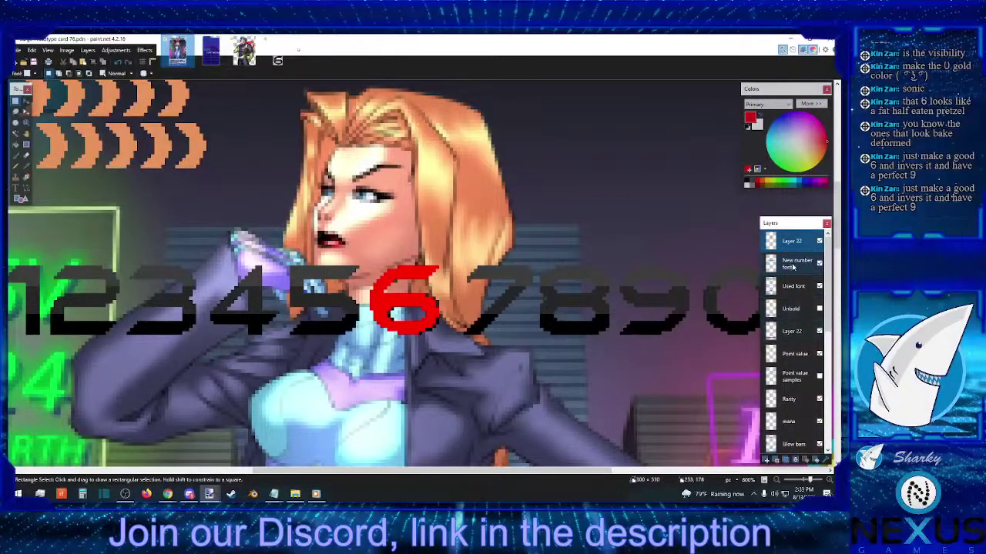
pyautogui.moveTo(447, 260); pyautogui.dragTo(366, 345)
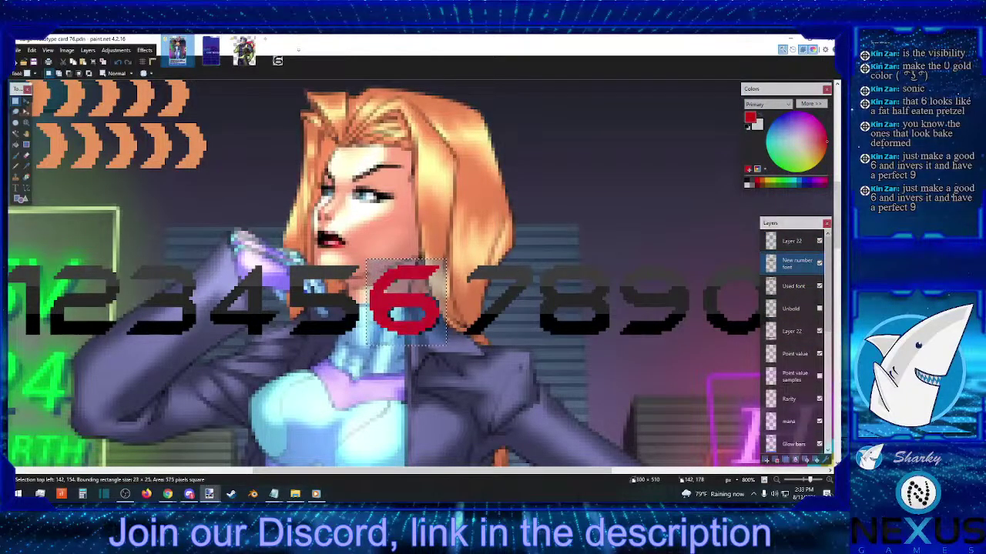
pyautogui.click(380, 336)
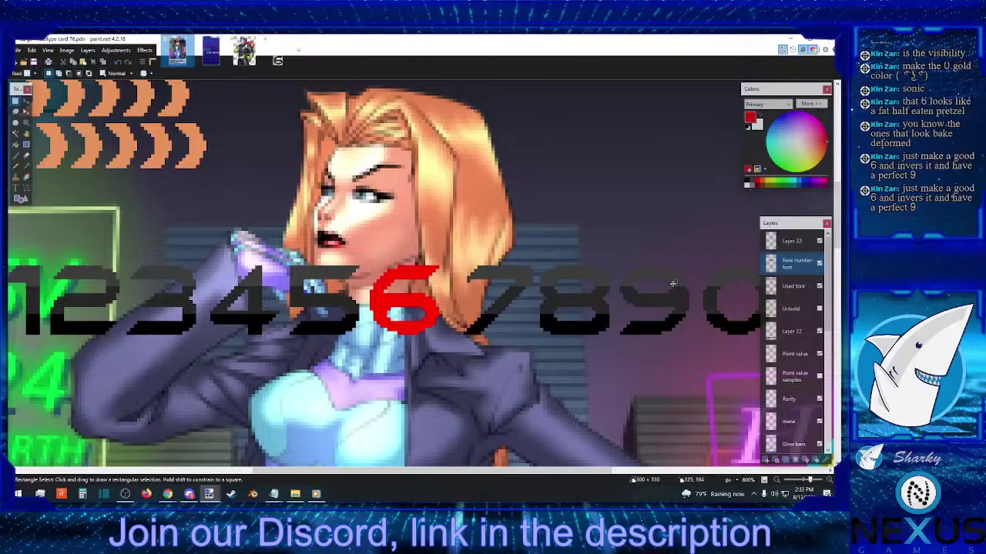
pyautogui.click(791, 241)
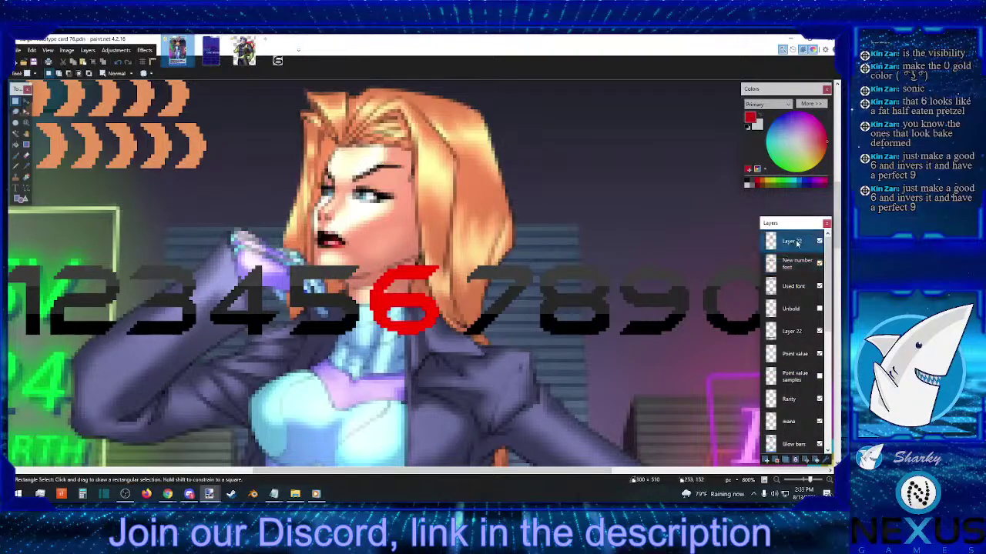
pyautogui.click(792, 459)
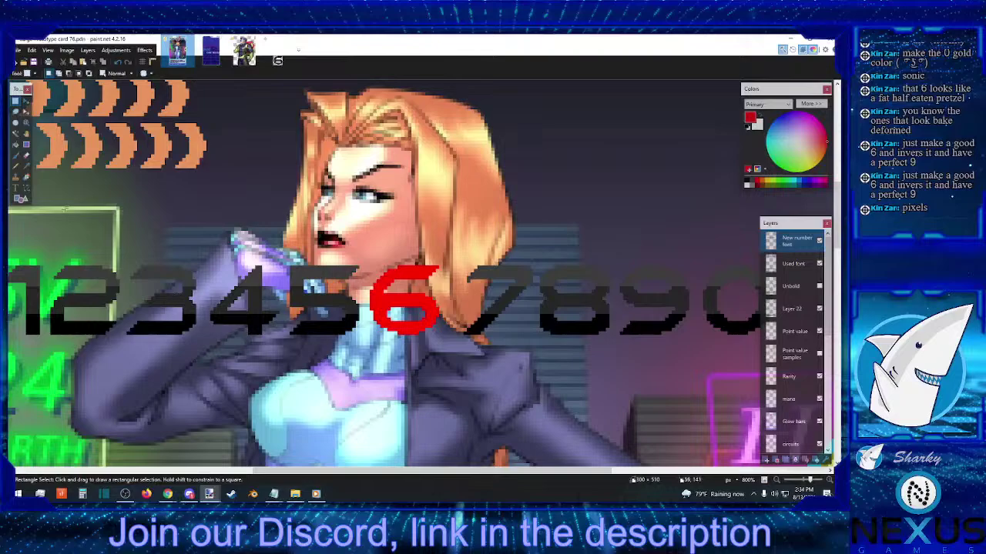
# - Fill the red 6 with the dark grey sampled from the upper band of the other digits
pyautogui.click(27, 166)
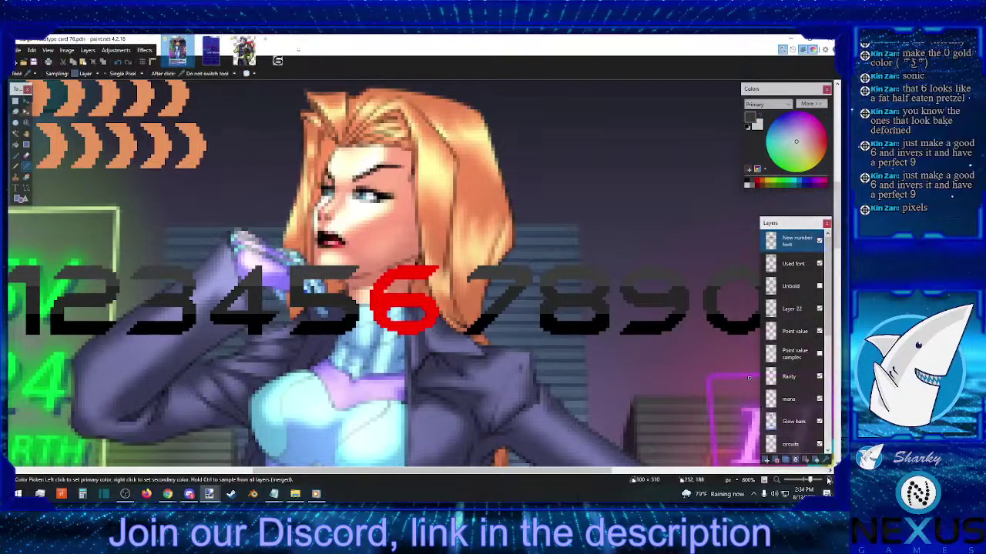
pyautogui.scroll(3, 402, 304)
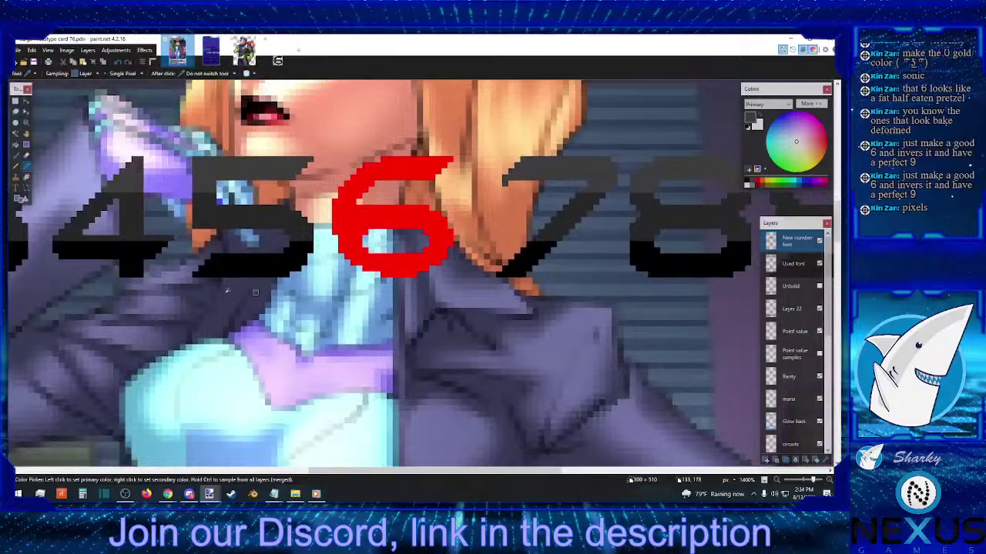
pyautogui.click(16, 144)
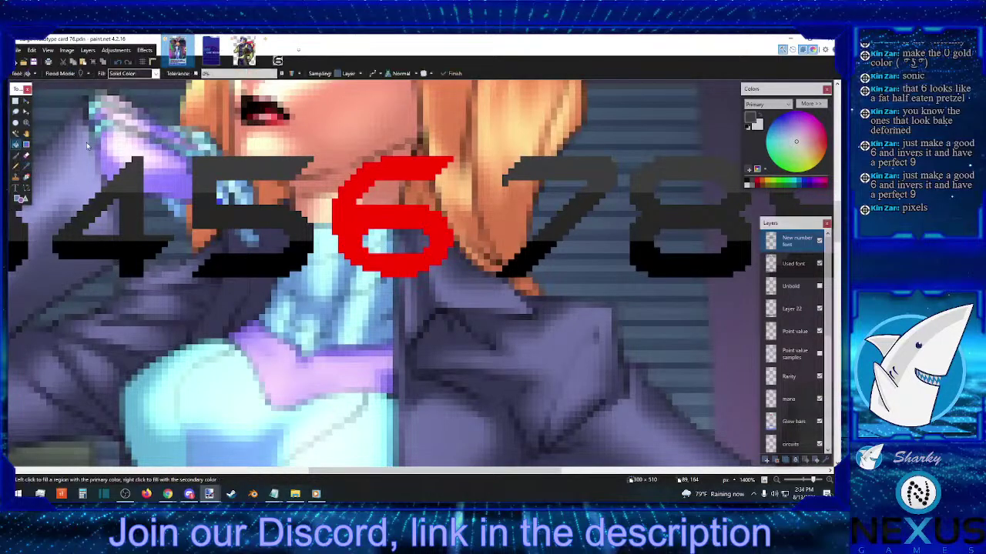
pyautogui.click(345, 208)
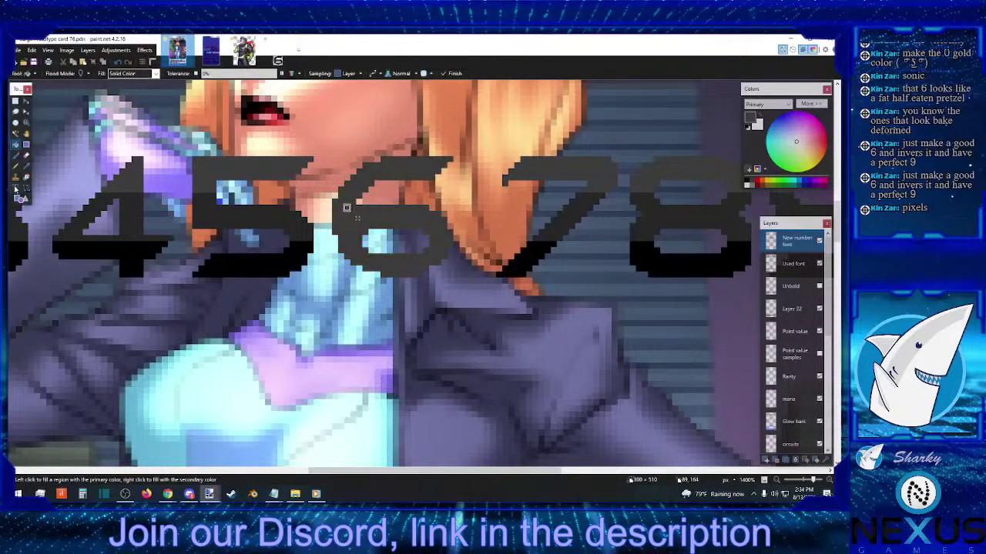
# - Draw a one-pixel upper dividing line across the 6 in the 5's middle-band grey and delete the excess between the digits
pyautogui.click(27, 165)
pyautogui.click(287, 220)
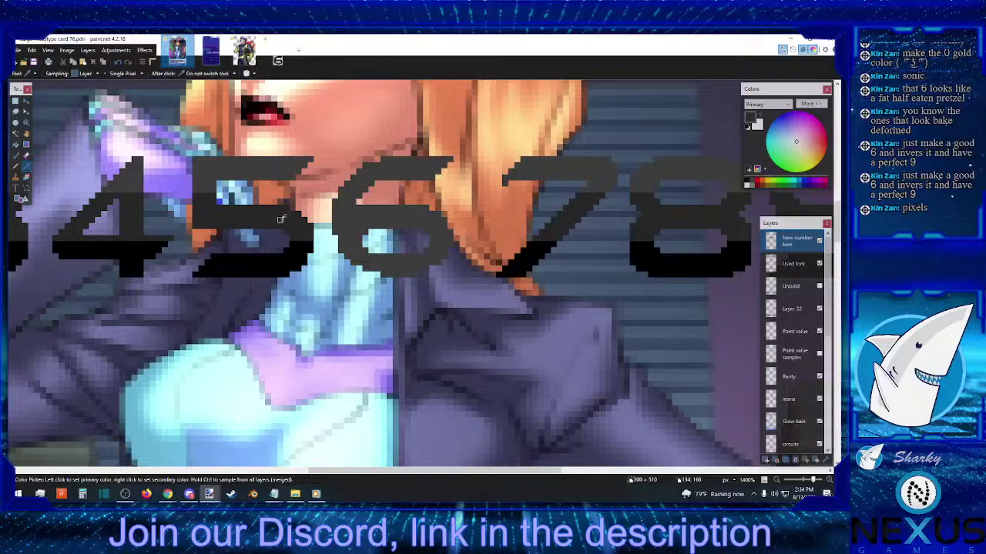
pyautogui.click(15, 167)
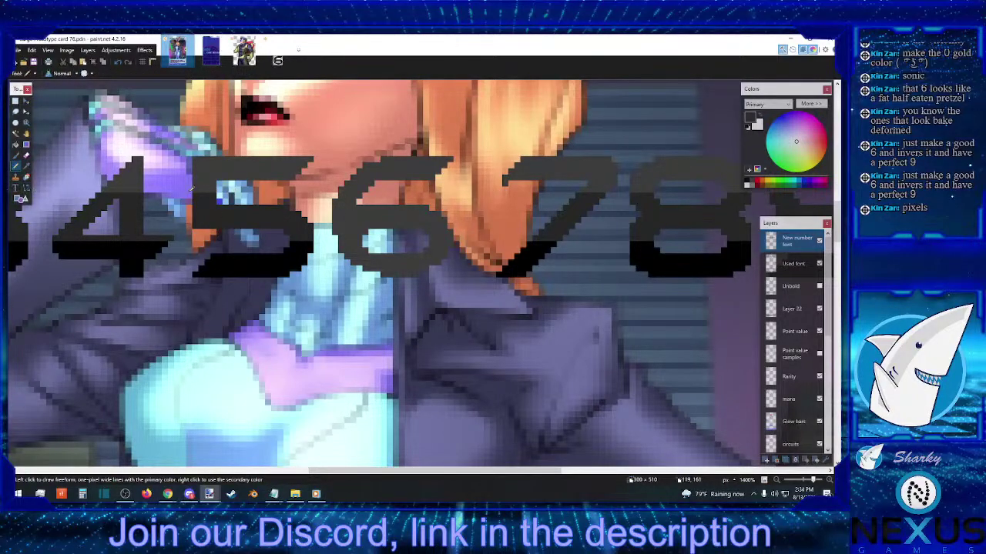
pyautogui.moveTo(224, 201); pyautogui.dragTo(335, 201)
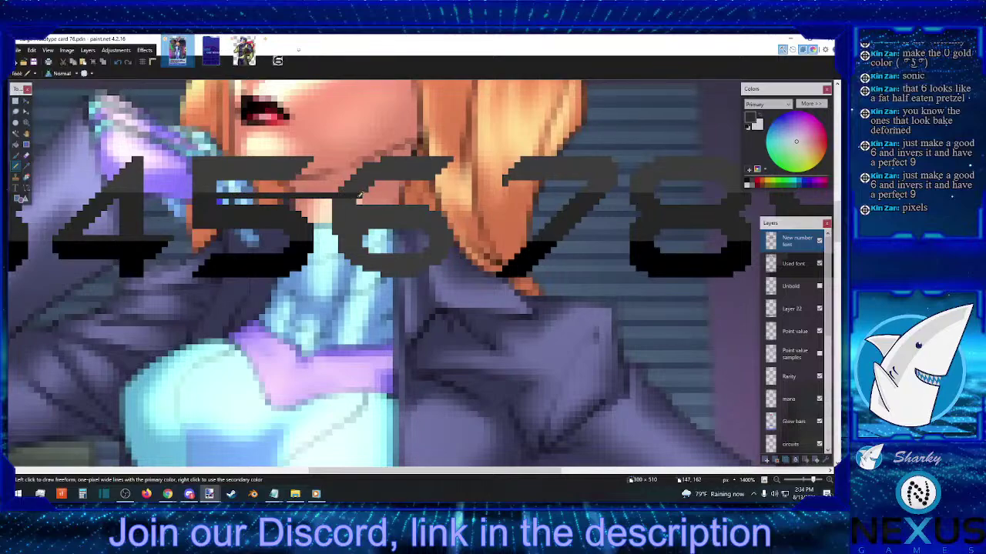
pyautogui.click(15, 101)
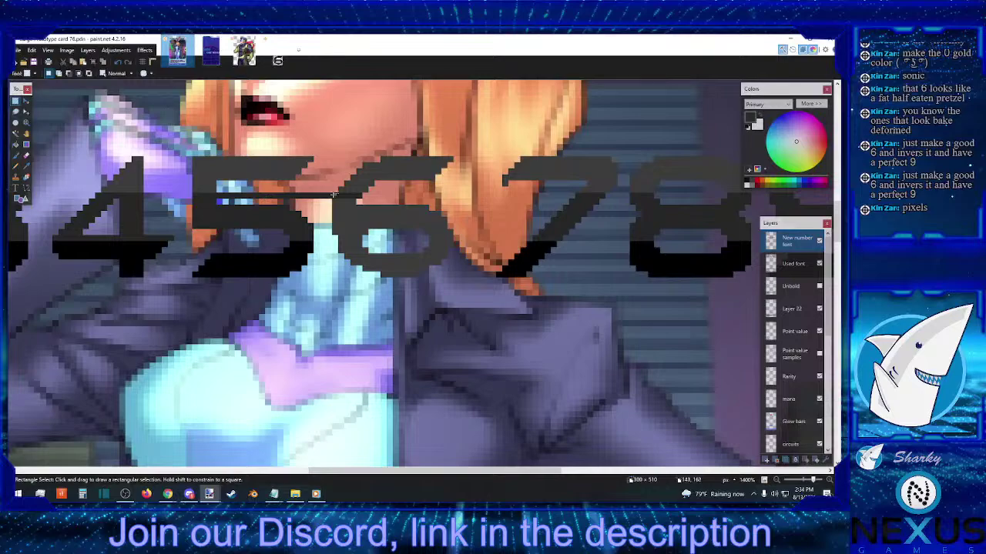
pyautogui.moveTo(336, 189); pyautogui.dragTo(218, 194)
pyautogui.press('Delete')
pyautogui.hotkey('ctrl', 'd')
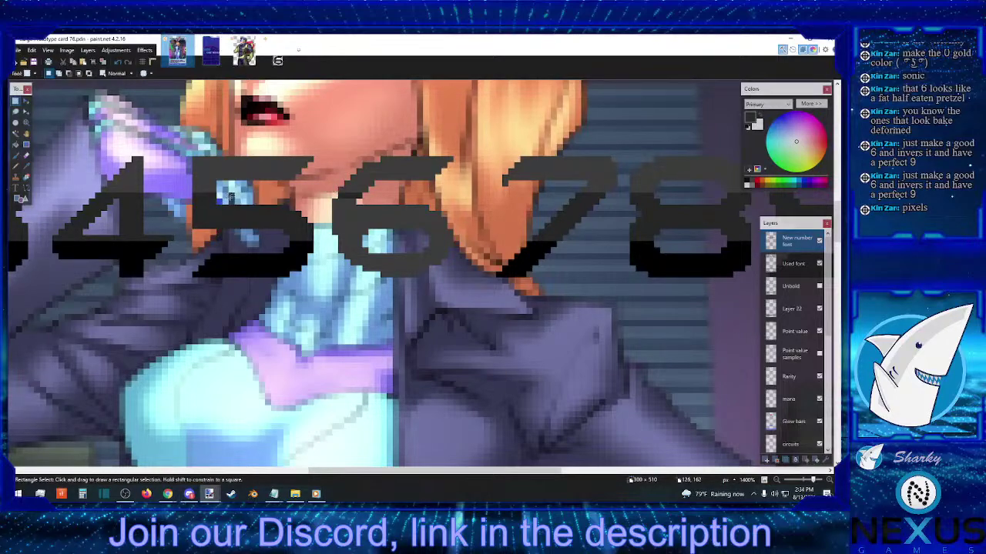
# - Draw a one-pixel lower dividing line across the 6 level with the 5's black band and remove the excess beside it
pyautogui.click(15, 165)
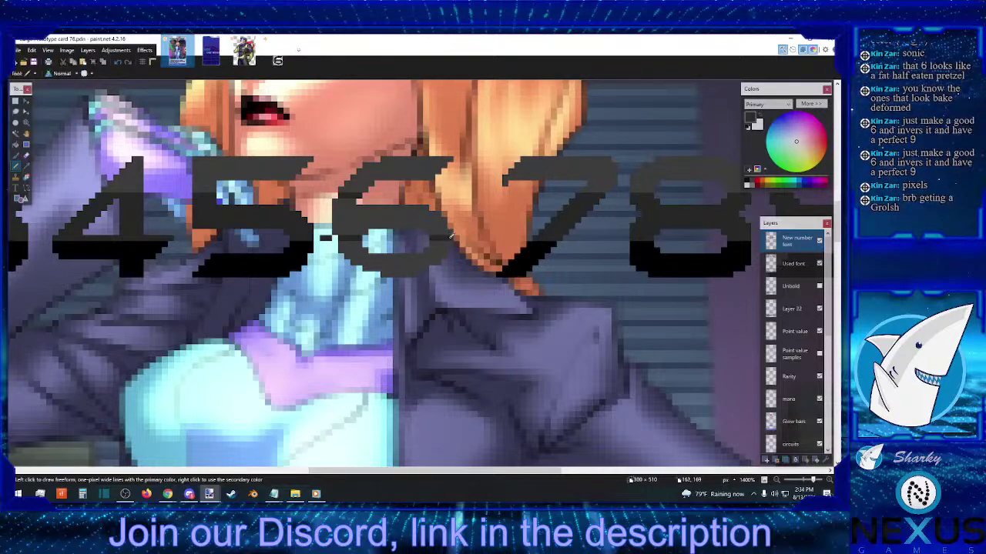
pyautogui.click(15, 100)
pyautogui.moveTo(313, 265); pyautogui.dragTo(327, 238)
pyautogui.click(327, 237)
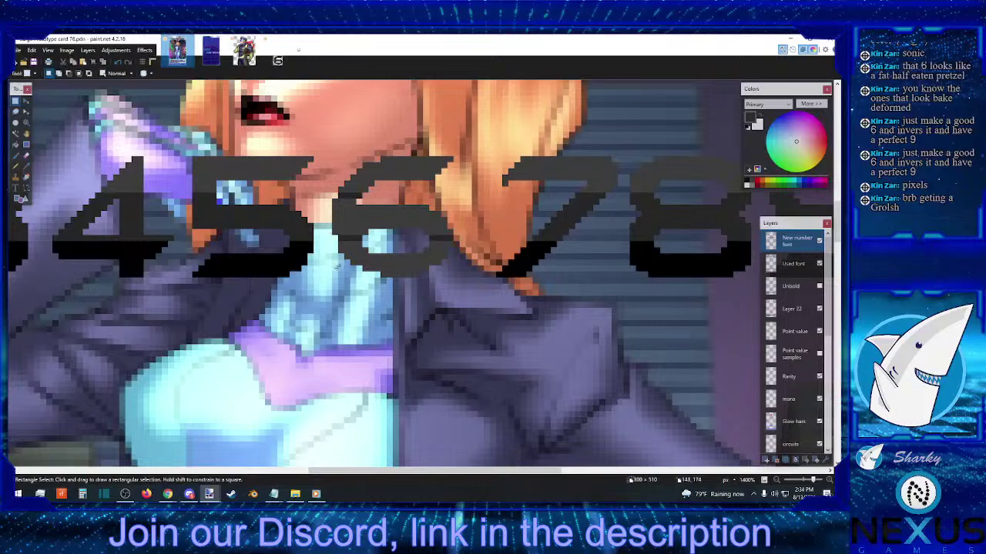
# - Fill the 6's middle band with the darker grey and its lower band with the black sampled from the 5
pyautogui.click(16, 144)
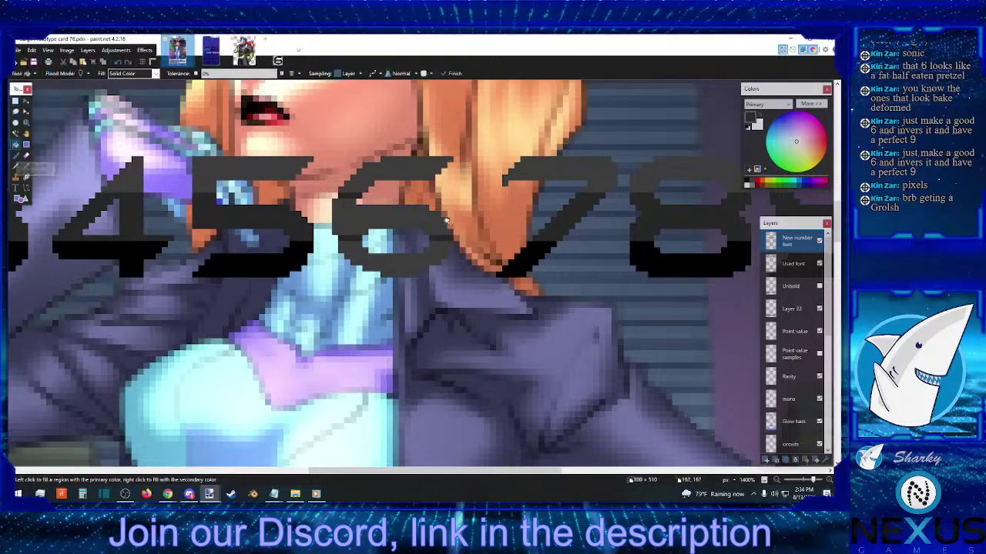
pyautogui.click(401, 218)
pyautogui.click(26, 166)
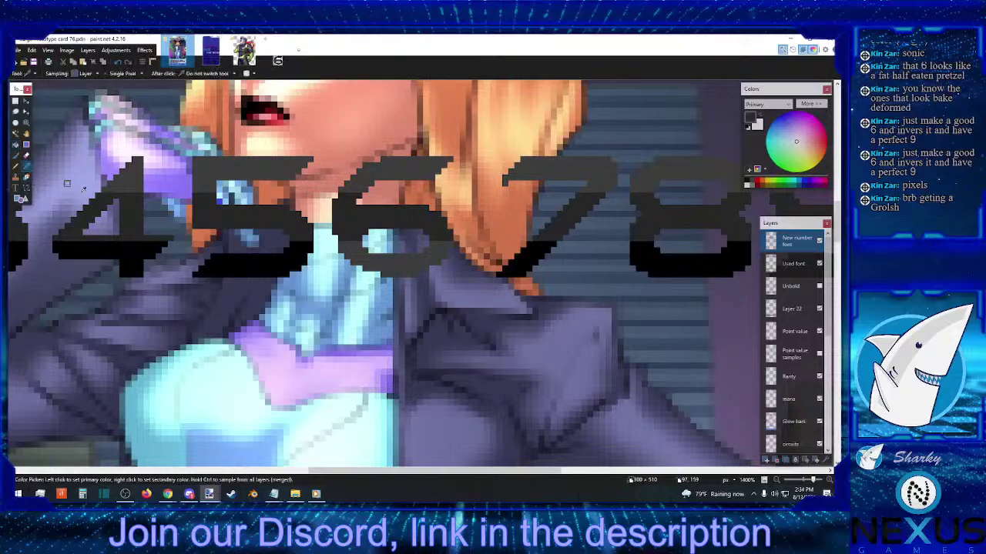
pyautogui.click(255, 262)
pyautogui.click(16, 144)
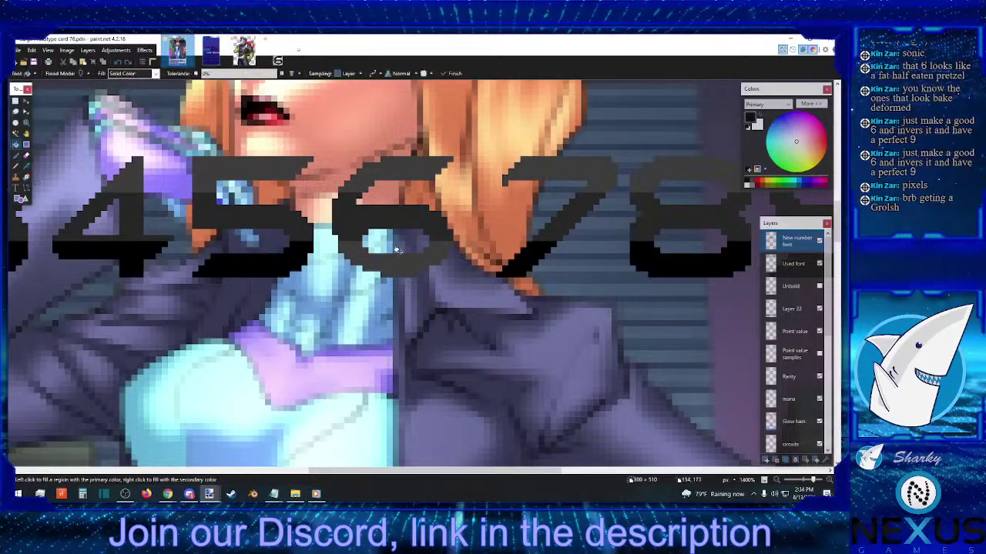
pyautogui.click(407, 256)
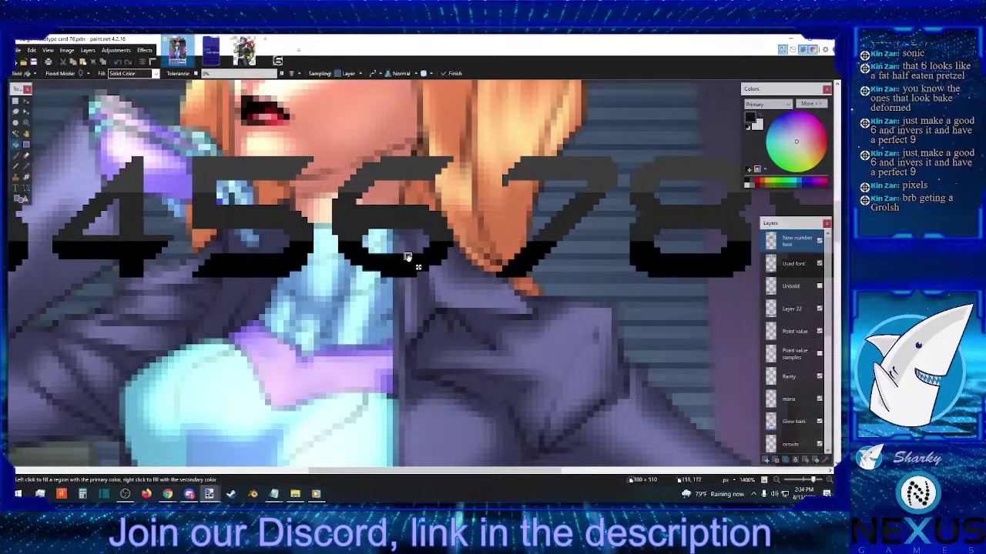
# - Copy the whole number row with a 229 × 26 px rectangular selection and paste it onto a new layer
pyautogui.click(16, 101)
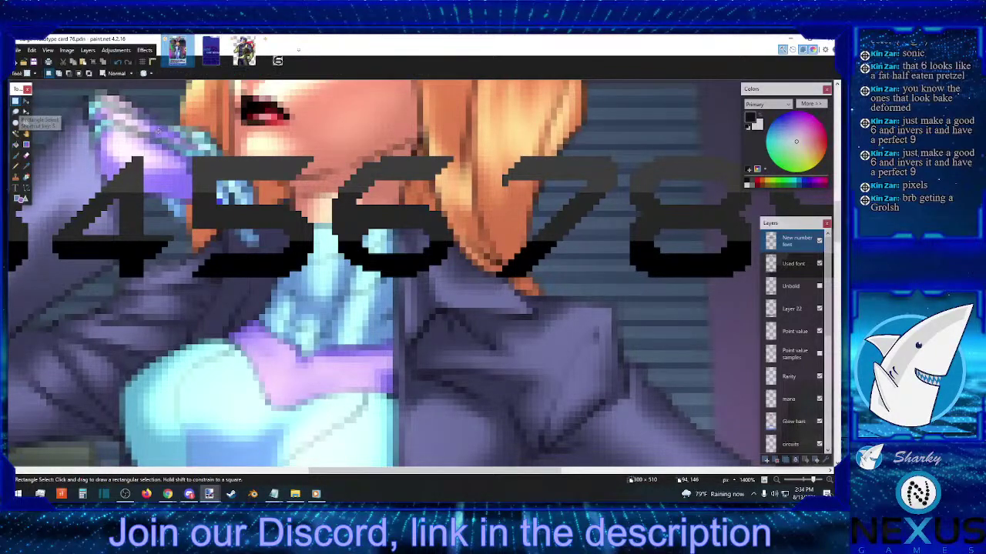
pyautogui.click(777, 481)
pyautogui.click(777, 480)
pyautogui.click(778, 481)
pyautogui.click(777, 481)
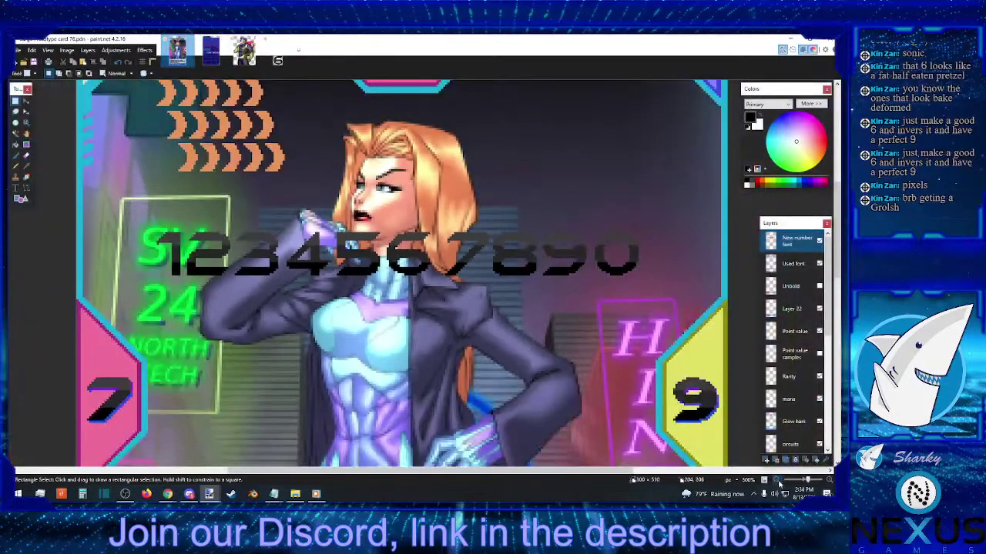
pyautogui.click(777, 480)
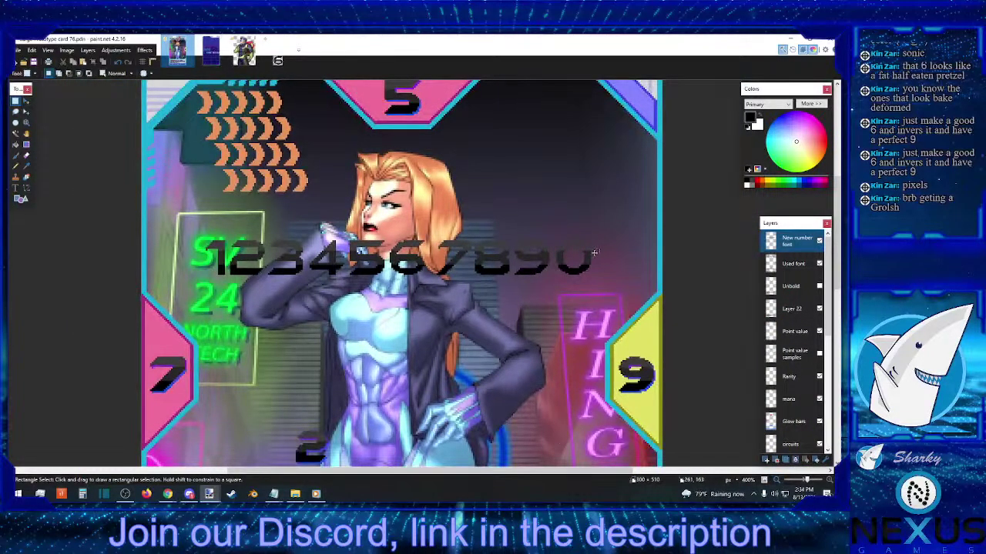
pyautogui.moveTo(596, 236); pyautogui.dragTo(197, 281)
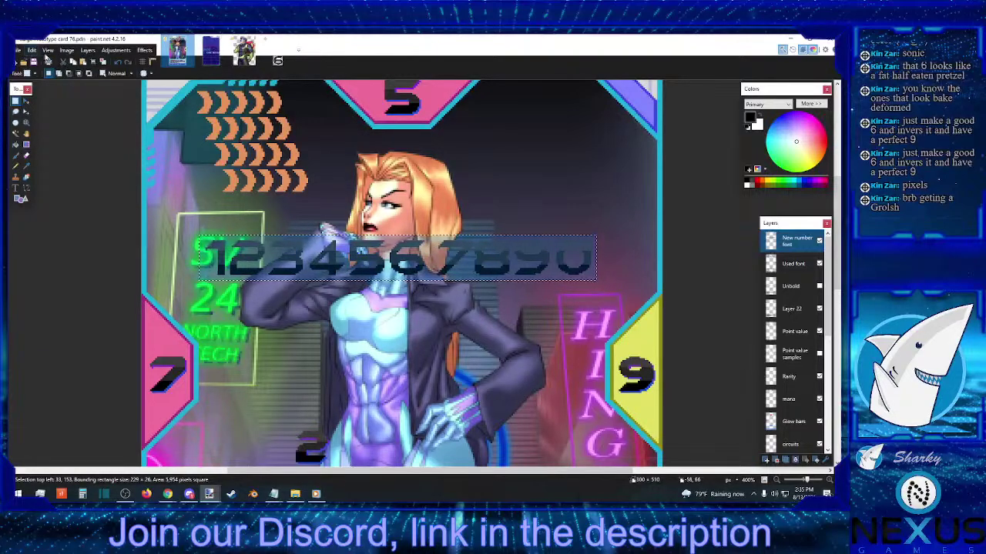
pyautogui.click(767, 460)
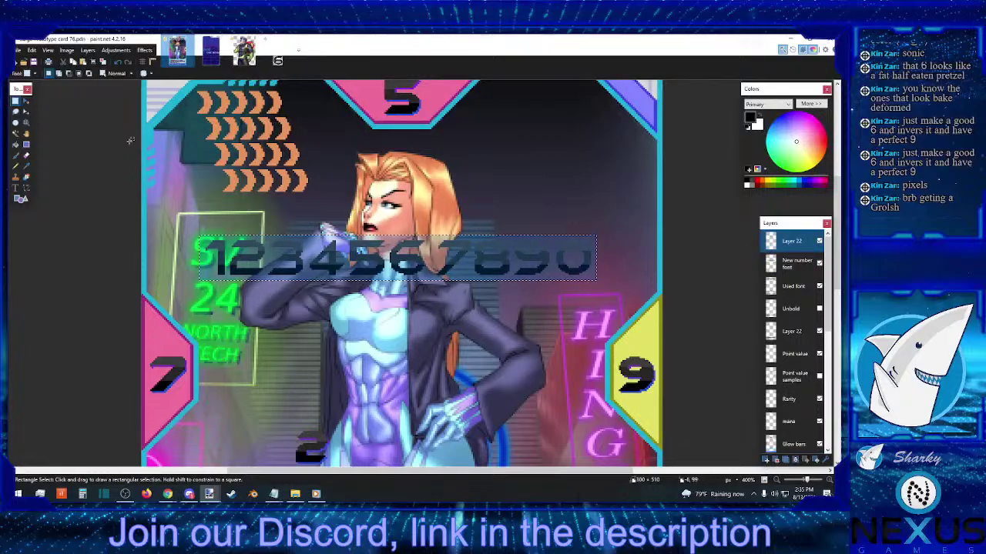
pyautogui.click(85, 65)
# - Copy the K of PREEMPTIVE_ATTACK from the Used font layer with a 19 × 18 px selection and paste it onto the number row's layer, above the digits
pyautogui.scroll(-10, 68, 239)
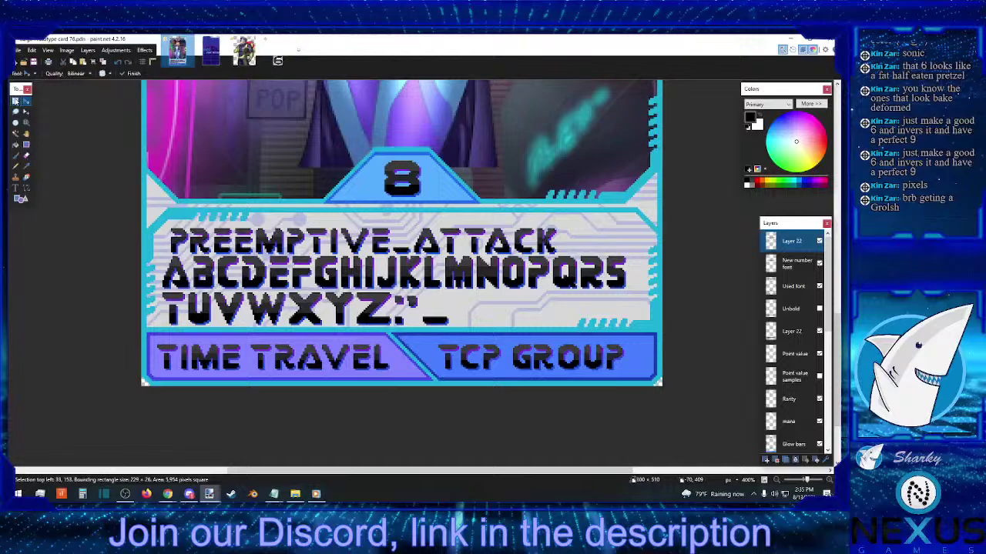
pyautogui.click(16, 101)
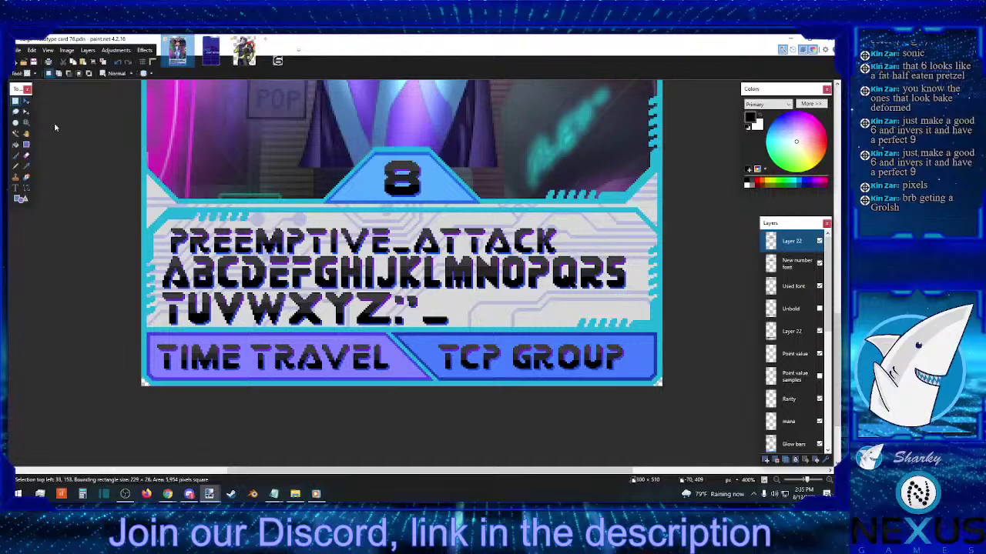
pyautogui.click(780, 292)
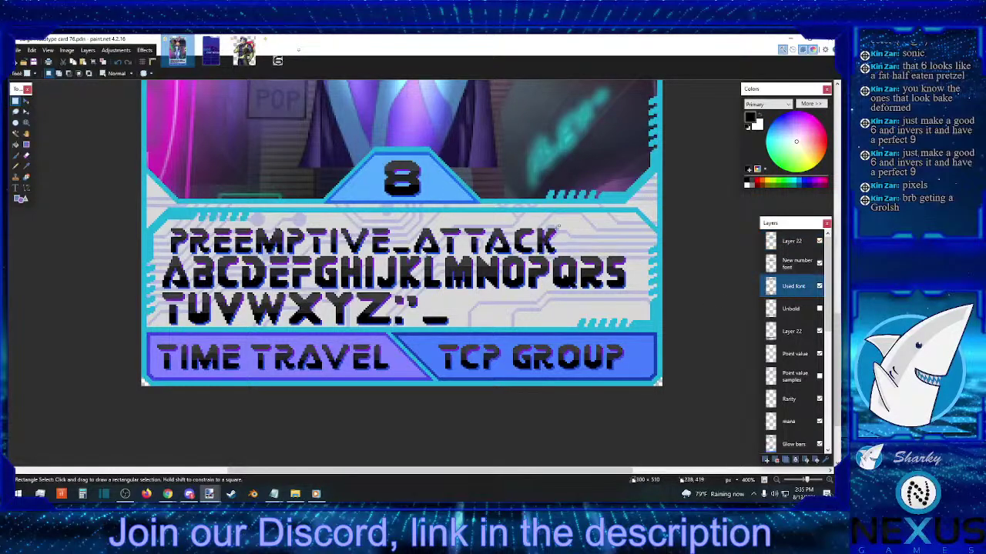
pyautogui.moveTo(558, 225); pyautogui.dragTo(527, 254)
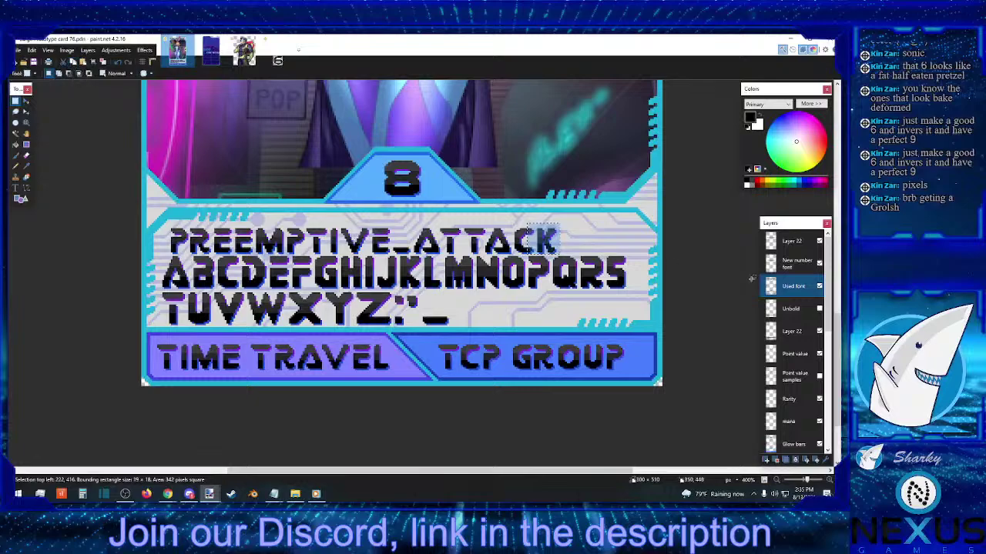
pyautogui.click(792, 241)
pyautogui.scroll(10, 385, 351)
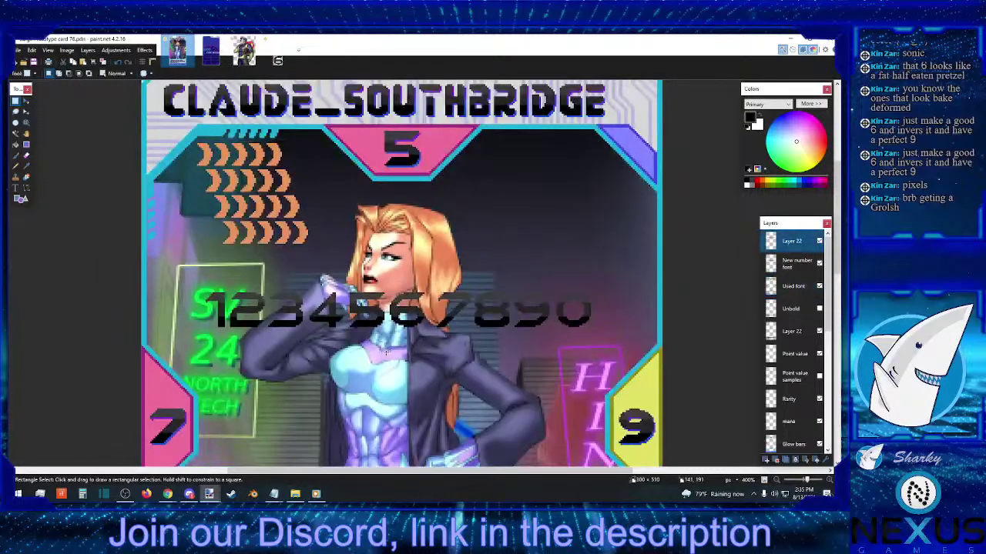
pyautogui.press('m')
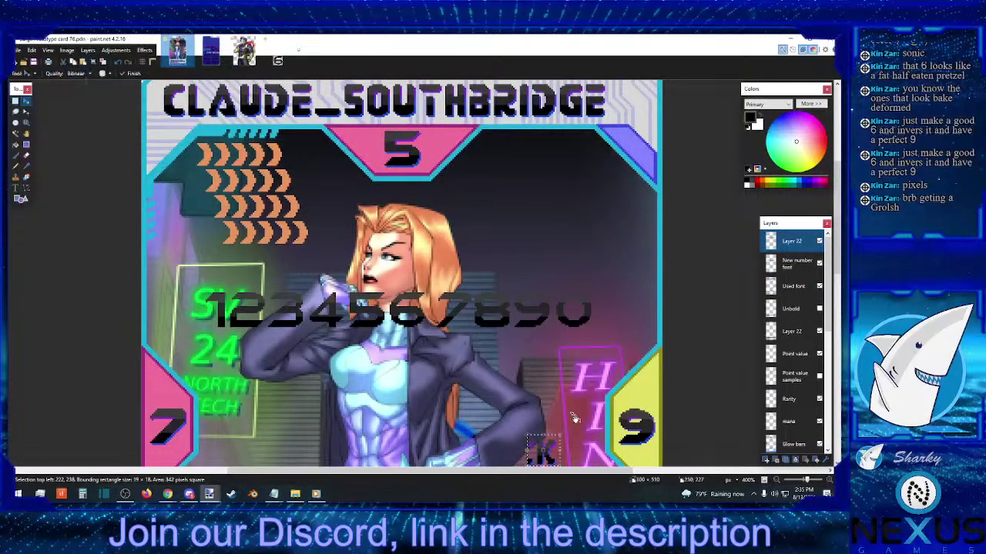
pyautogui.moveTo(543, 445); pyautogui.dragTo(376, 247)
# - Hide the New number font layer, leaving the pasted number row and the sample K shown
pyautogui.click(28, 166)
pyautogui.click(398, 239)
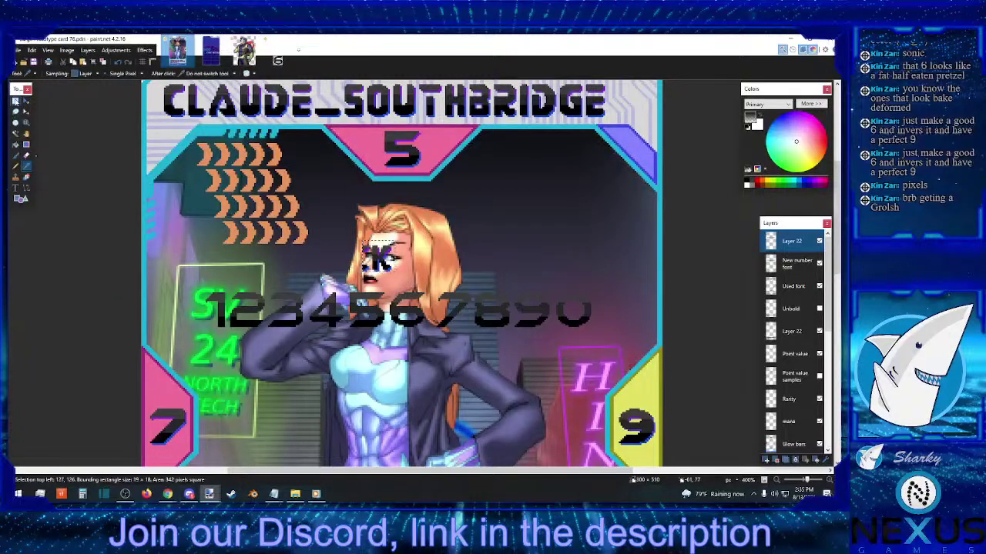
pyautogui.press('s')
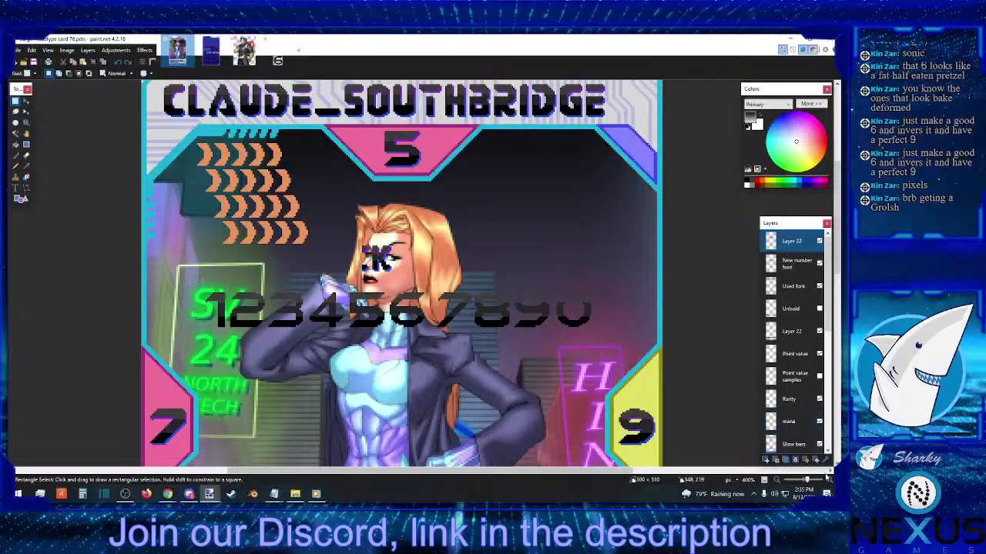
pyautogui.click(829, 481)
pyautogui.click(828, 481)
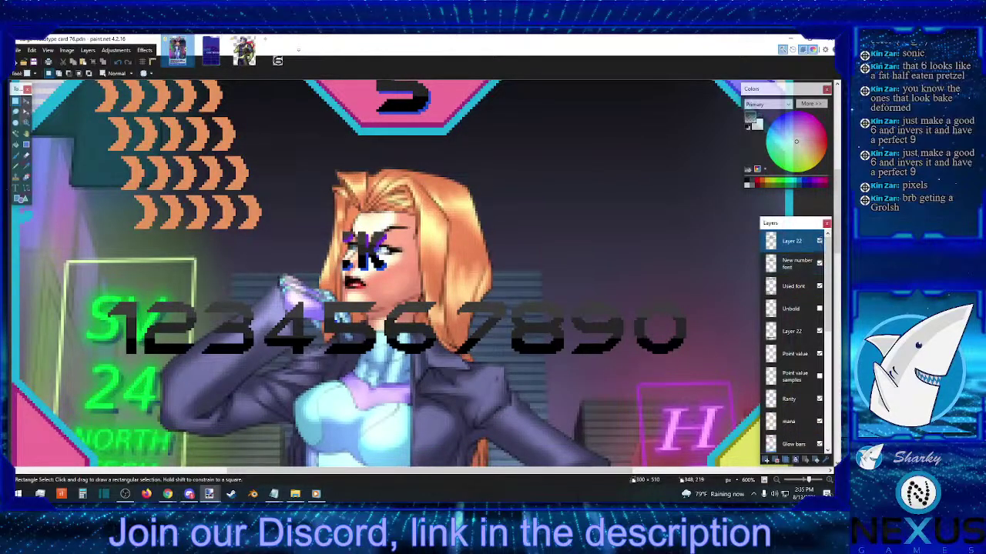
pyautogui.click(819, 241)
pyautogui.click(819, 241)
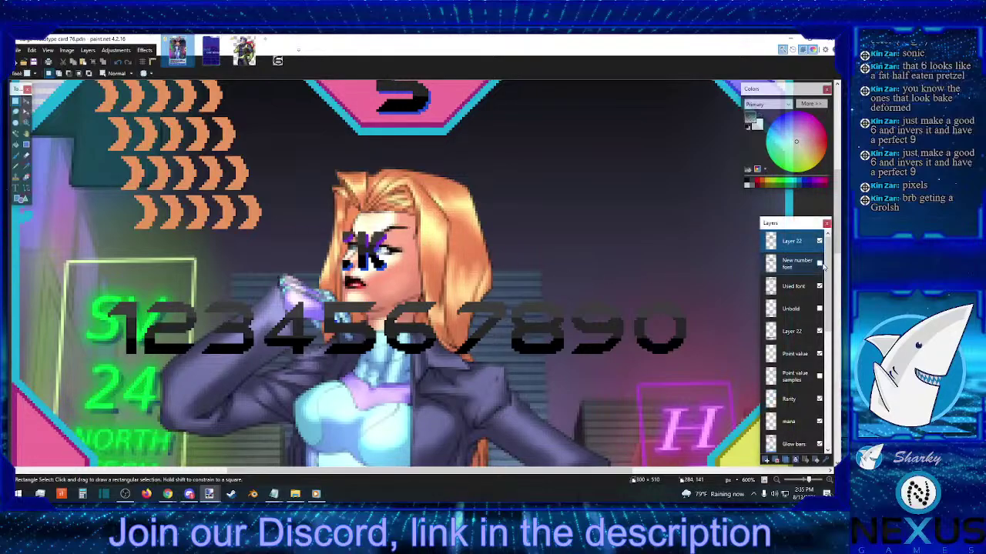
# - Sample the purple edge colour from the pasted K and switch to the Paint Bucket
pyautogui.click(26, 164)
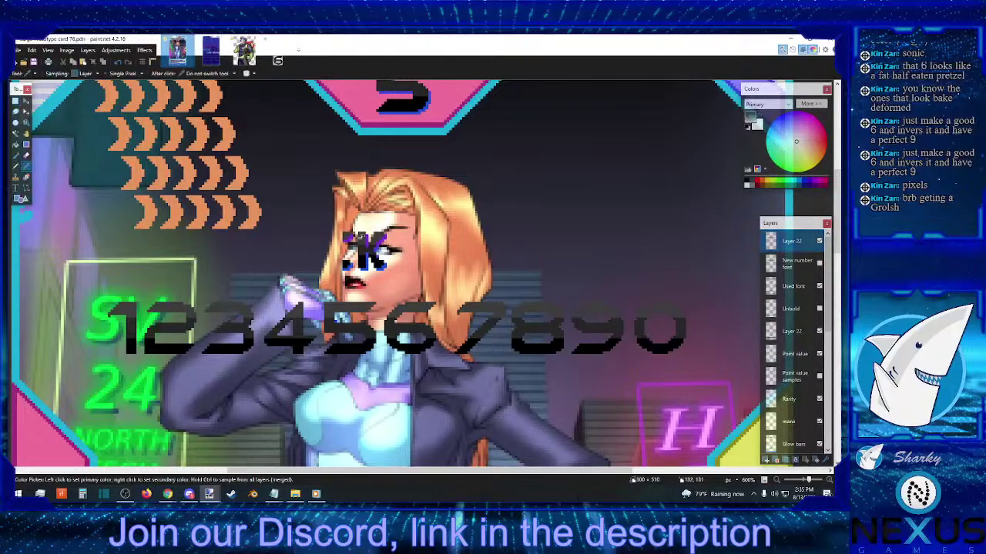
pyautogui.click(387, 235)
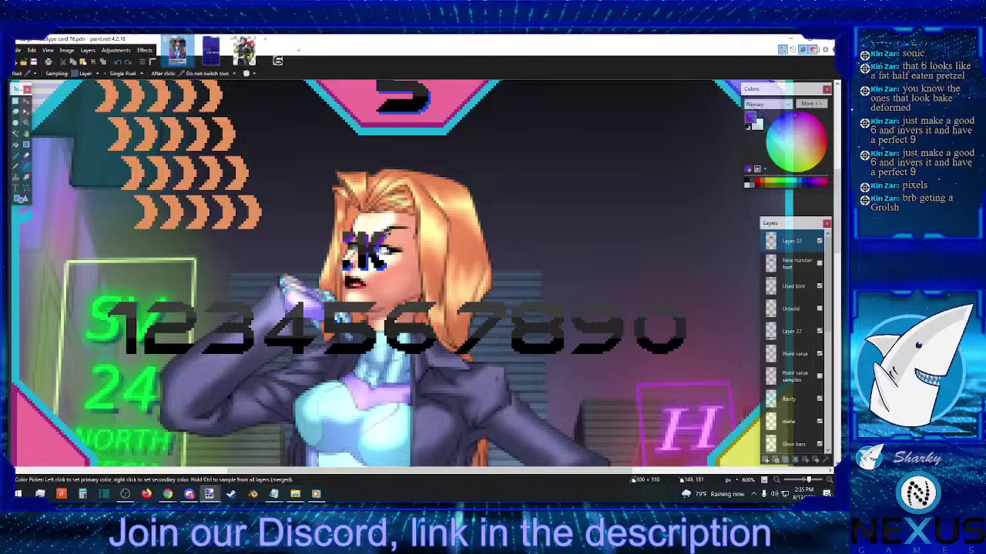
pyautogui.click(15, 144)
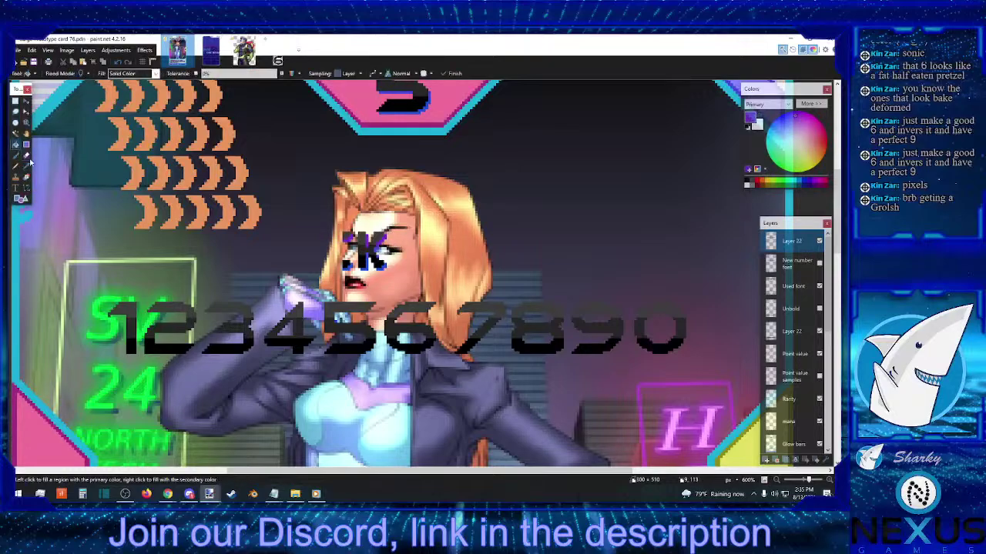
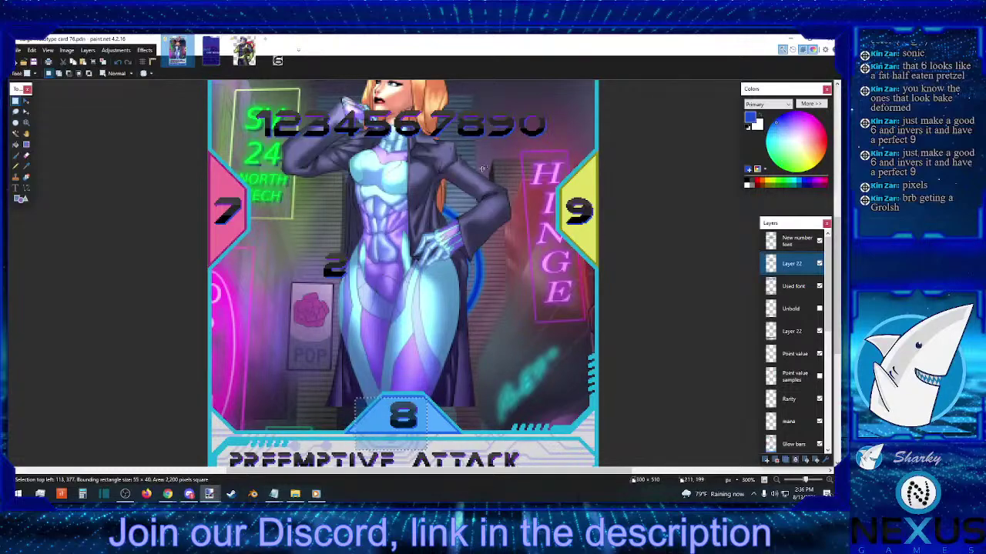
# - Compare the outlined number row with the 5, 7, 8 and 9 placed around the card frame
pyautogui.scroll(3, 427, 192)
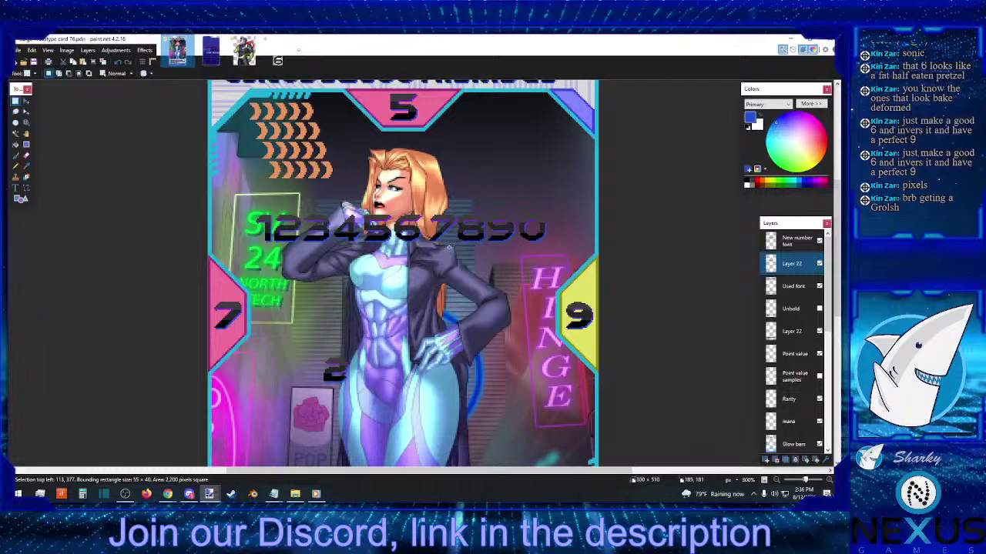
pyautogui.moveTo(360, 210); pyautogui.dragTo(393, 257)
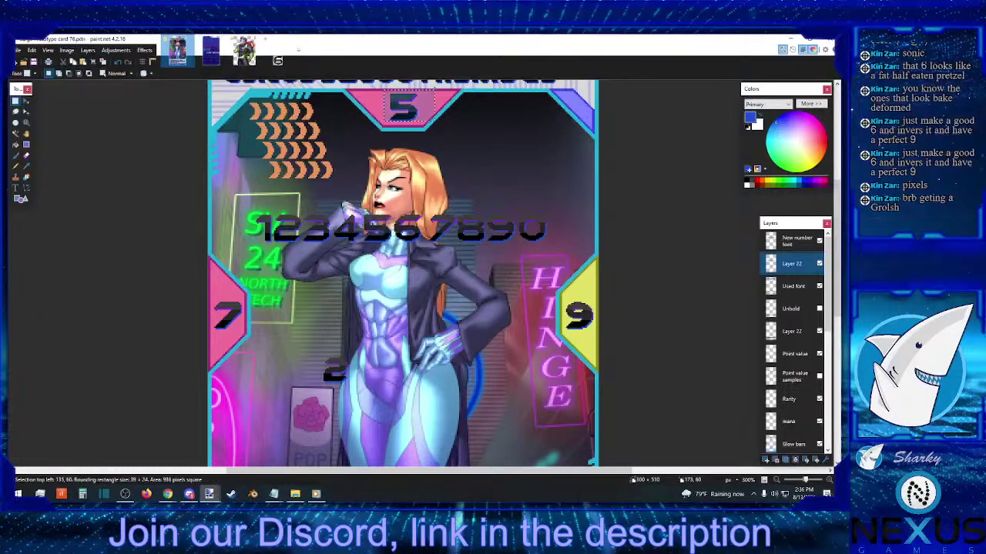
pyautogui.scroll(2, 401, 139)
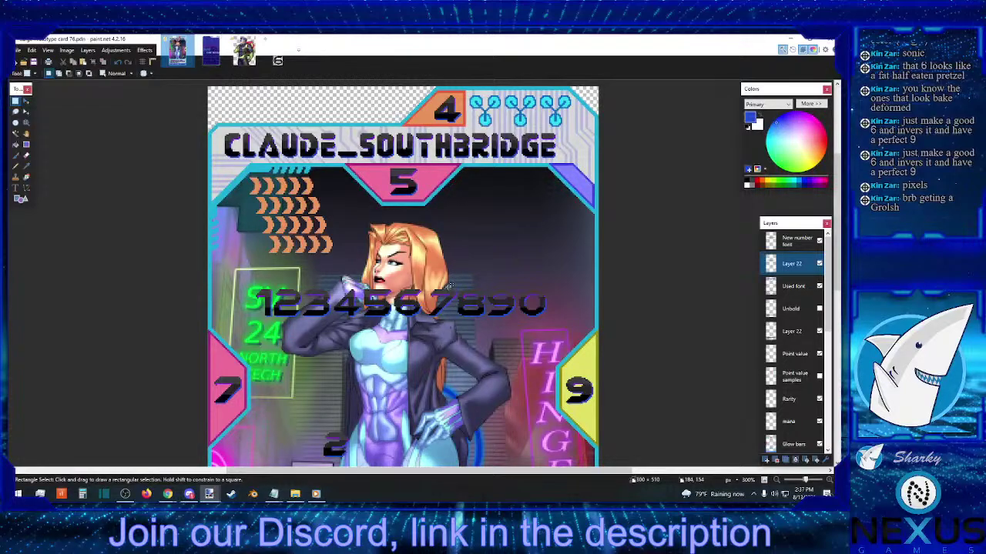
pyautogui.scroll(-1, 450, 286)
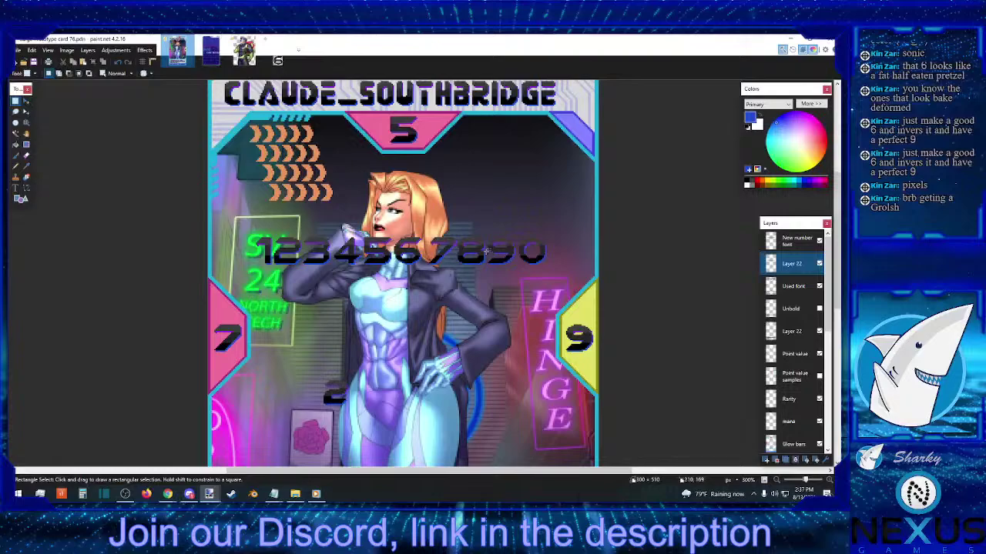
pyautogui.scroll(-2, 488, 251)
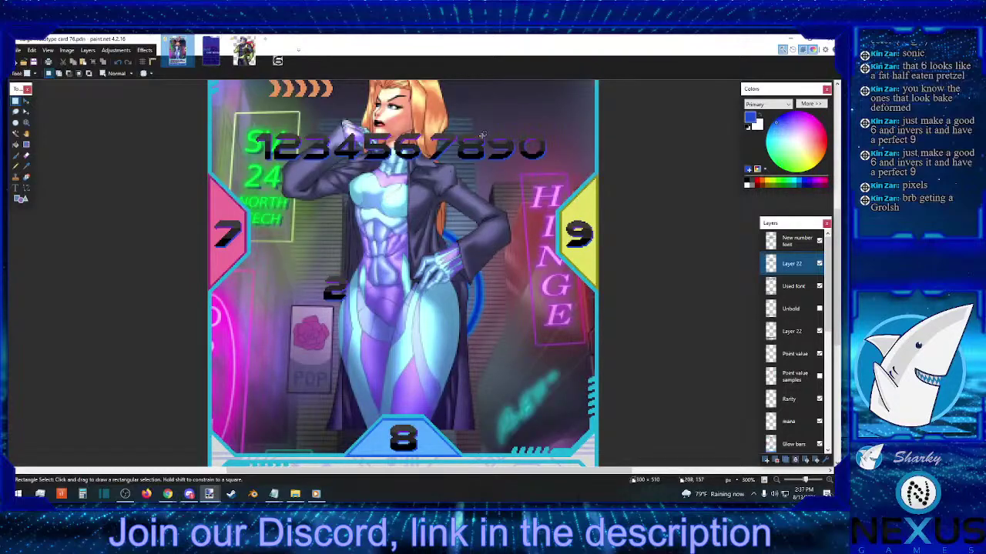
pyautogui.moveTo(459, 132); pyautogui.dragTo(514, 166)
pyautogui.click(514, 165)
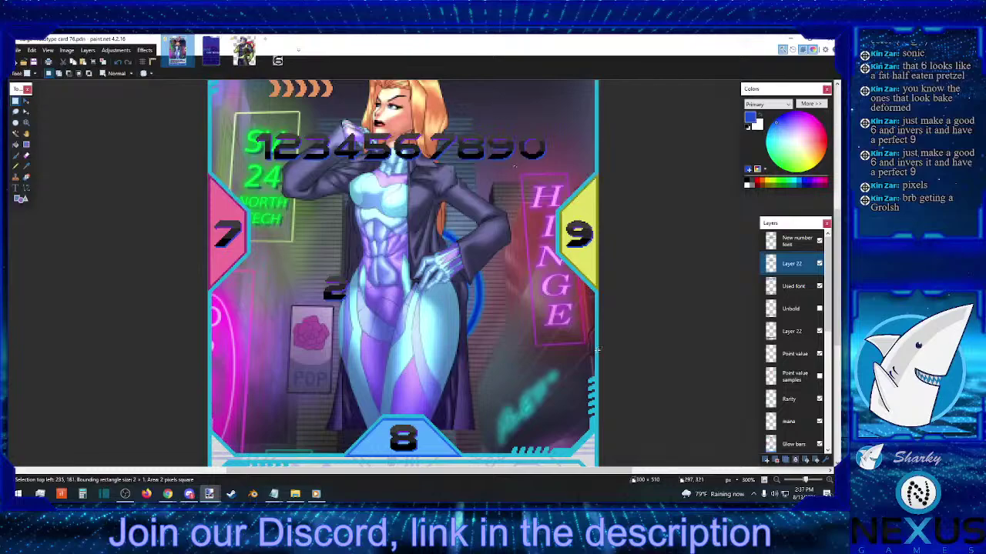
pyautogui.hotkey('ctrl', 'd')
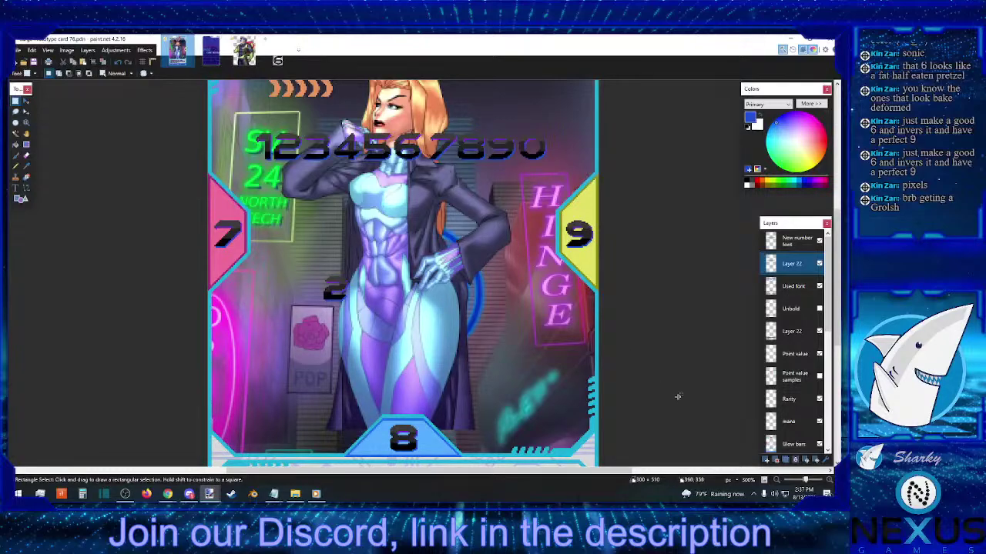
pyautogui.scroll(2, 531, 422)
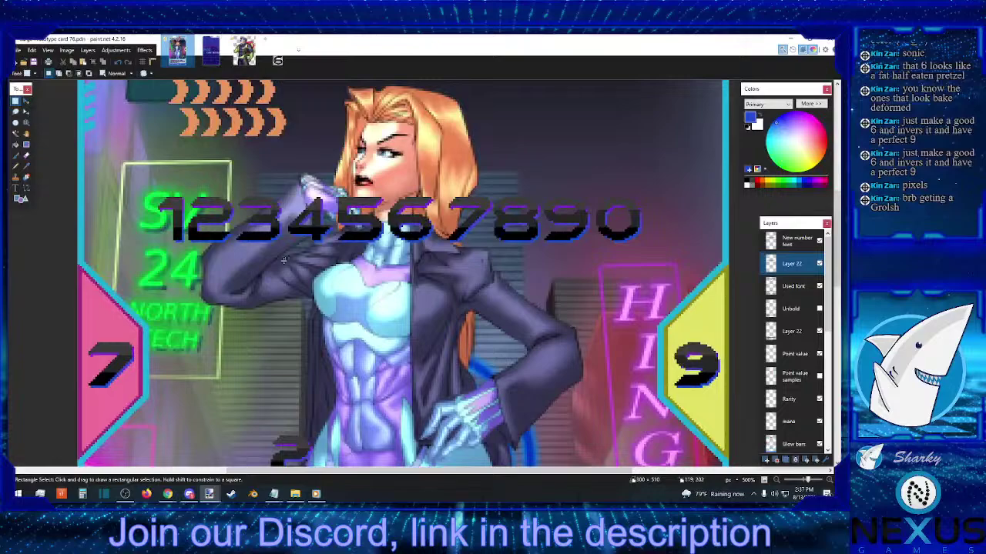
# - Save the card as a new paint.net file named Large Prototype card 77
pyautogui.click(17, 50)
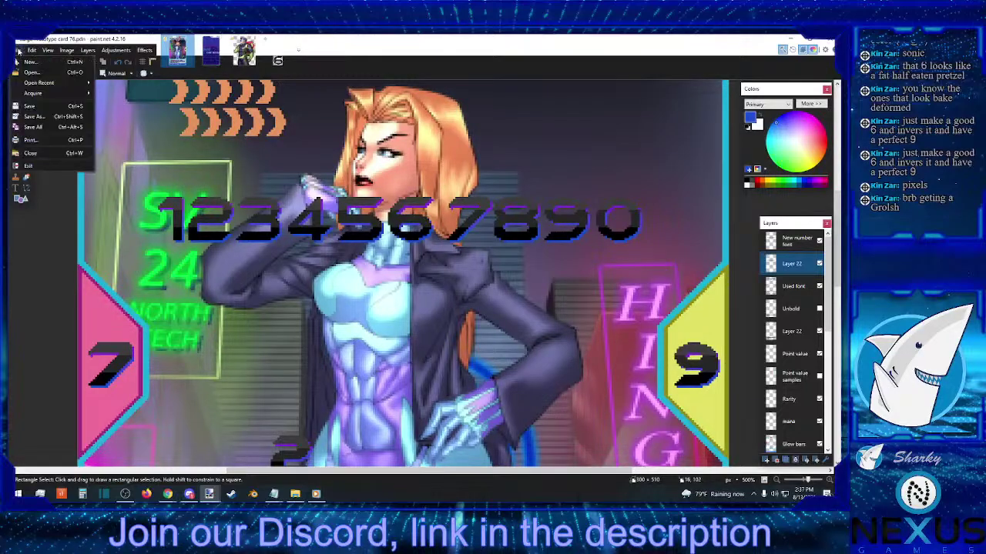
pyautogui.click(49, 112)
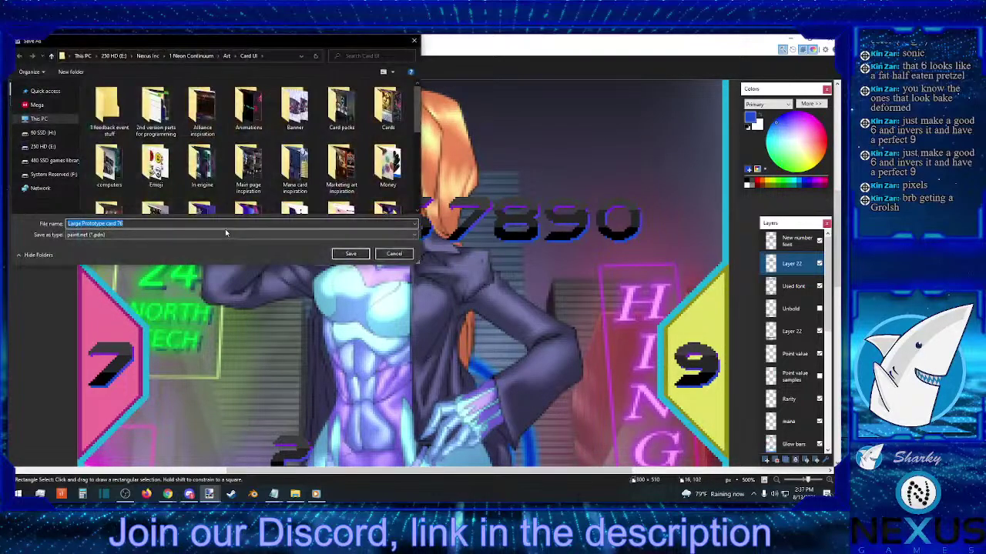
pyautogui.click(229, 223)
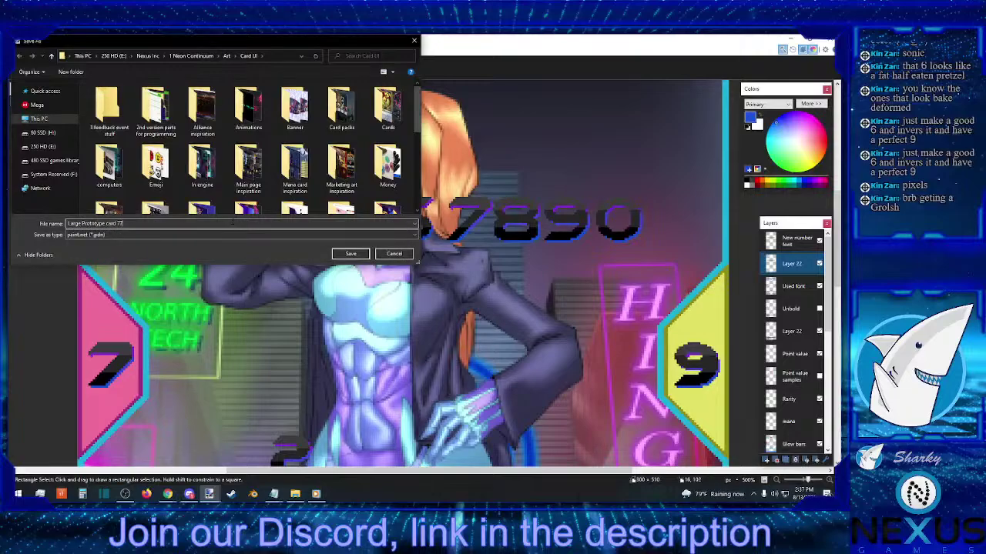
pyautogui.write('7')
pyautogui.press('Return')
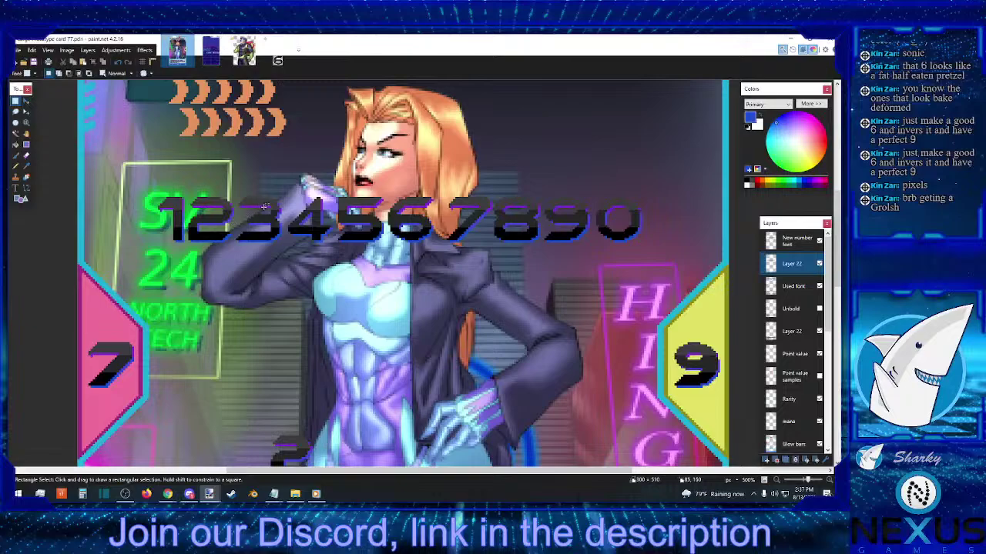
# - Try to copy the alphabet's A and B from the Used font layer onto the New number font layer with a 32 × 19 px selection
pyautogui.scroll(-3, 264, 207)
pyautogui.scroll(-6, 351, 312)
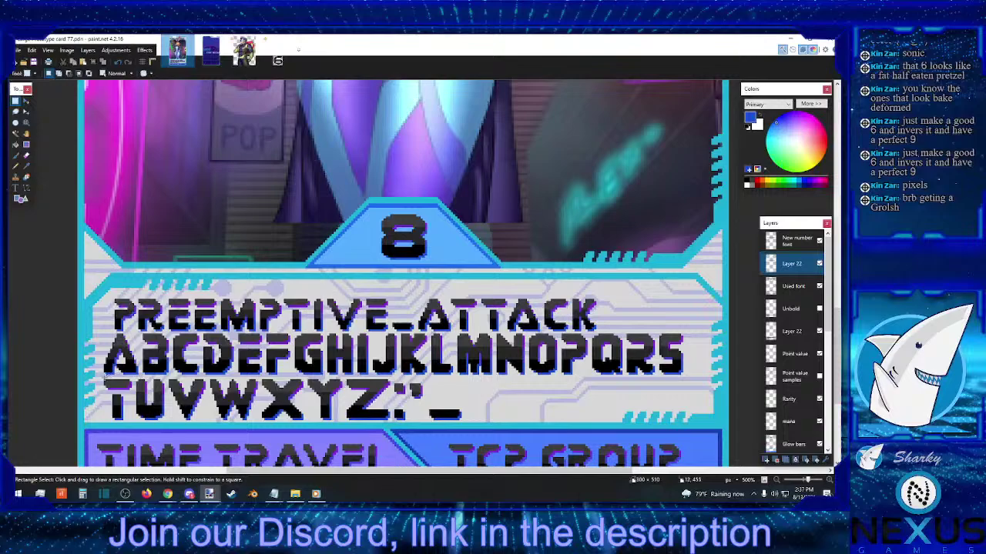
pyautogui.moveTo(103, 376); pyautogui.dragTo(260, 297)
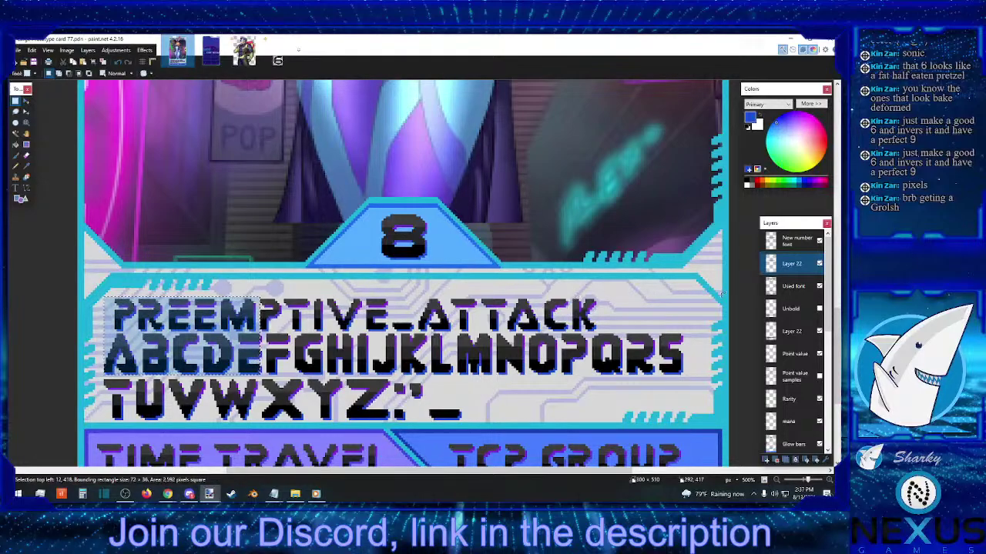
pyautogui.moveTo(103, 376); pyautogui.dragTo(171, 332)
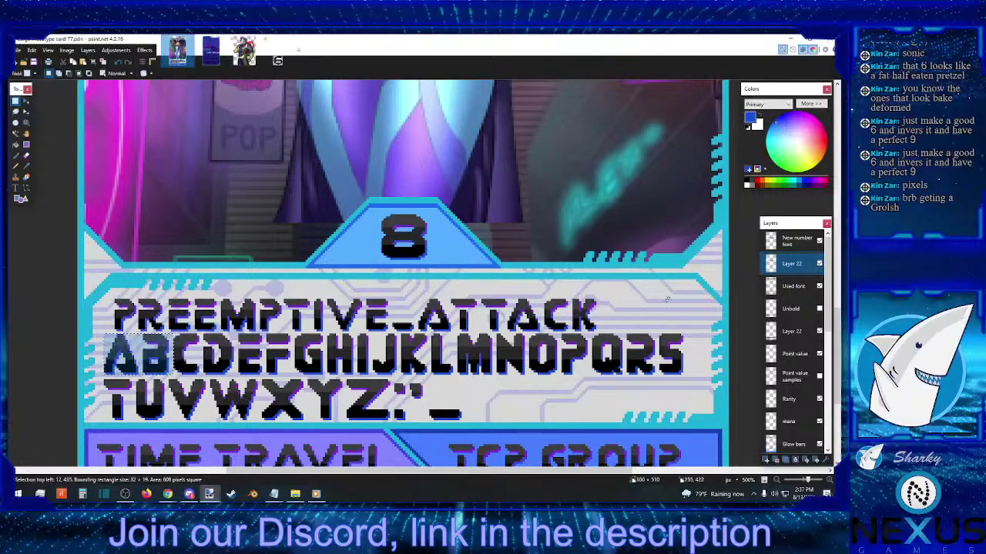
pyautogui.click(796, 288)
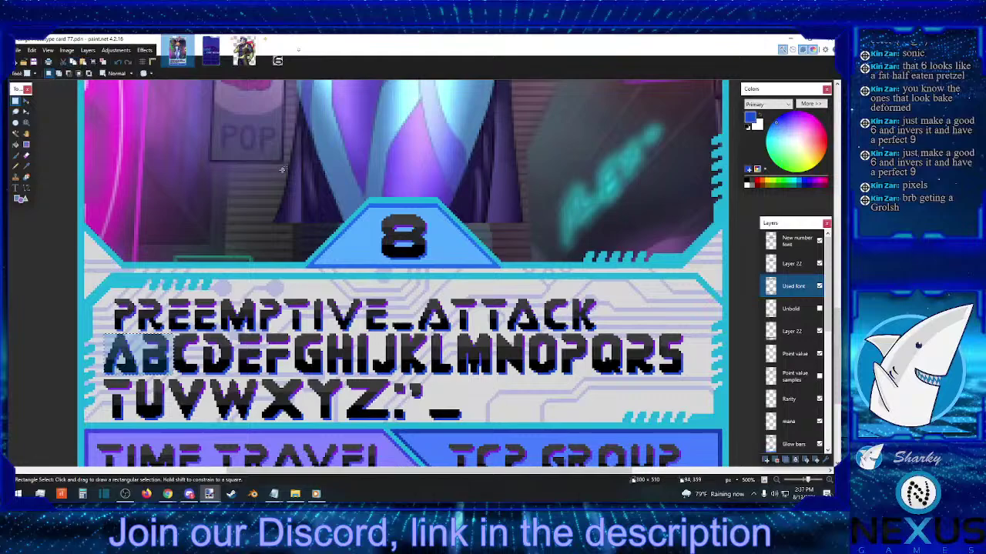
pyautogui.scroll(5, 289, 176)
pyautogui.scroll(5, 289, 175)
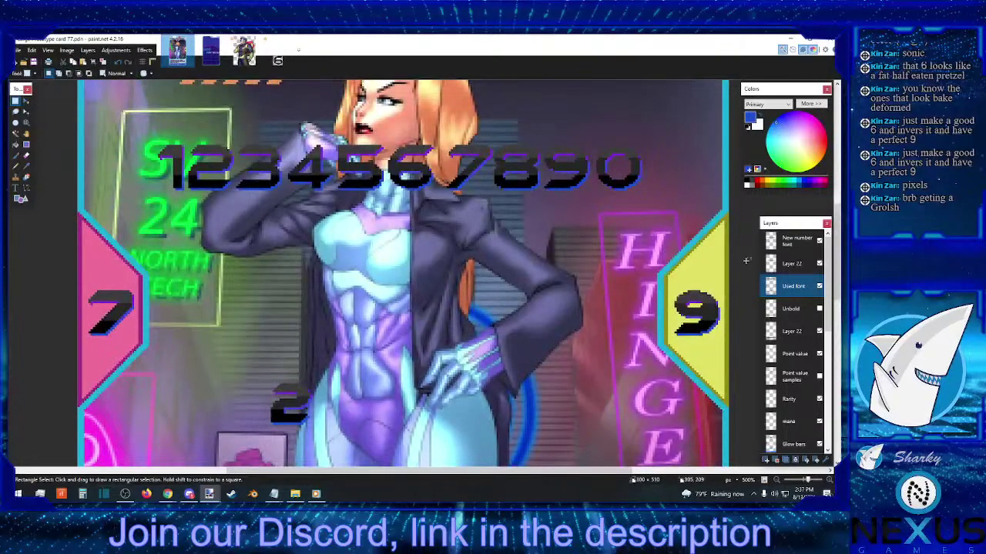
pyautogui.click(796, 243)
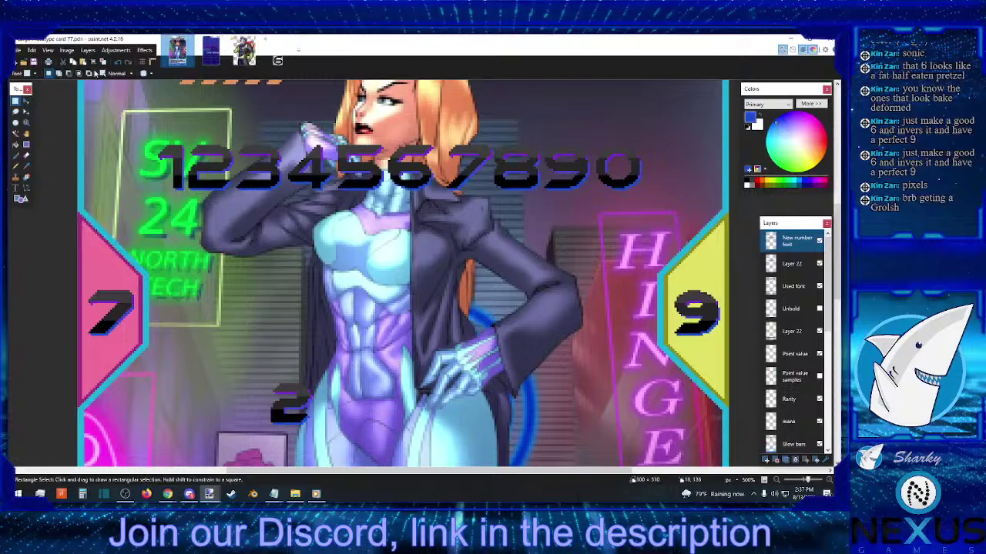
pyautogui.press('m')
# - Check which layer holds the alphabet letters by toggling the Used font layer's visibility
pyautogui.scroll(-4, 252, 310)
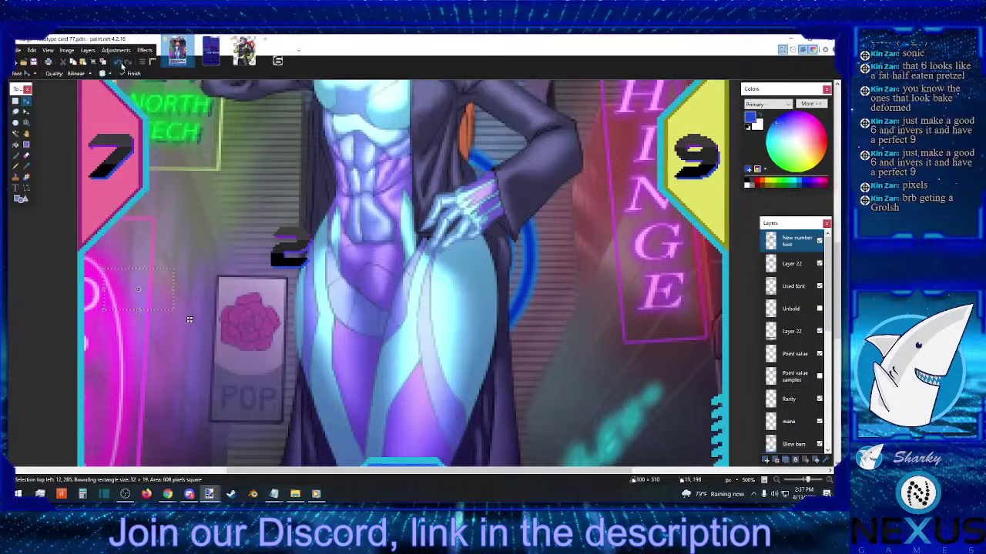
pyautogui.scroll(-6, 164, 160)
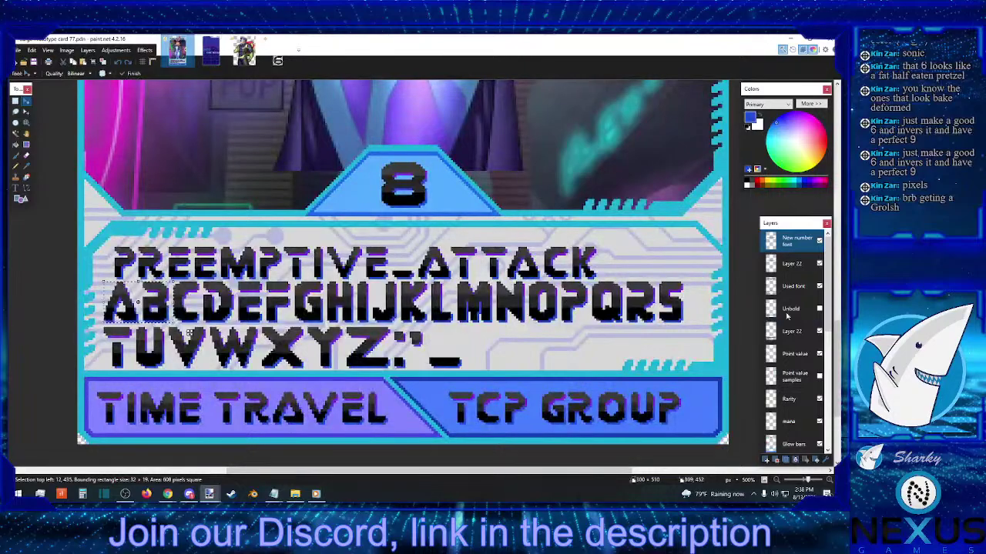
pyautogui.click(819, 286)
pyautogui.click(820, 286)
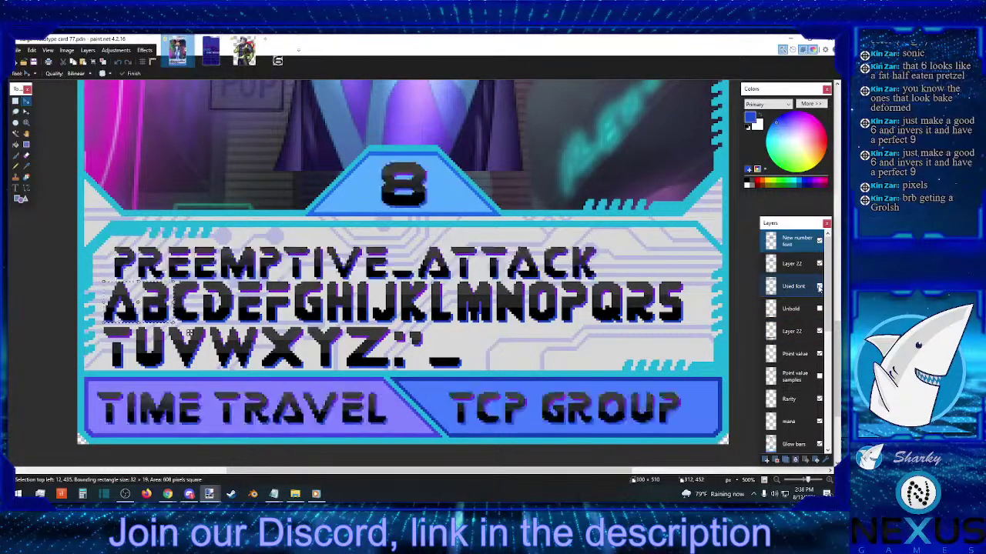
# - Rename the Layer 22 directly beneath the Unbold layer as Bolded font
pyautogui.click(820, 331)
pyautogui.click(819, 331)
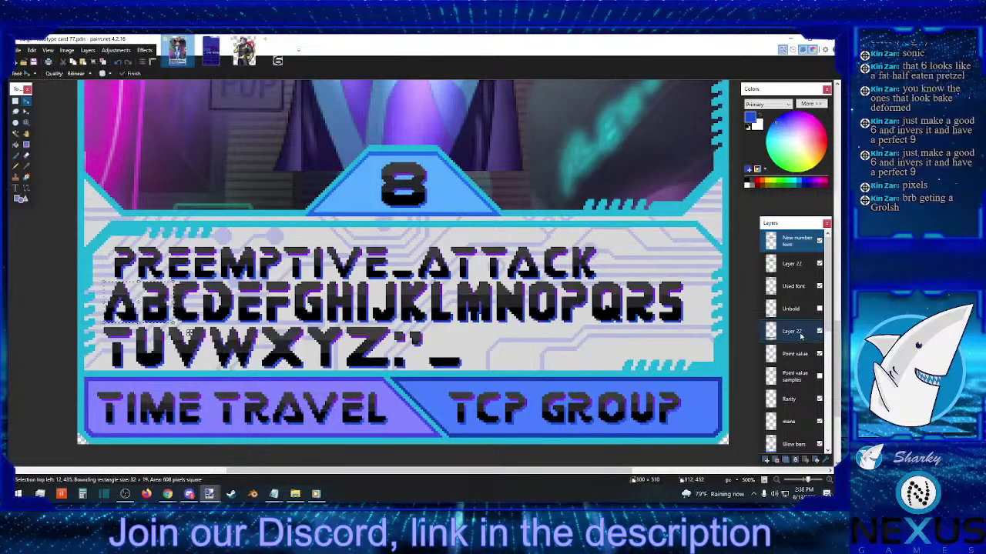
pyautogui.doubleClick(797, 332)
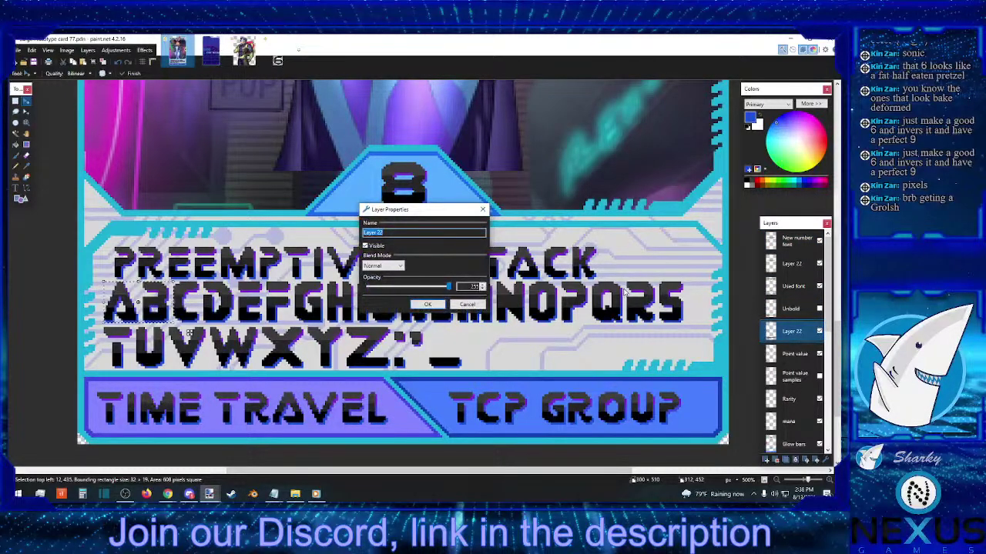
pyautogui.write('Bolded font')
pyautogui.press('Return')
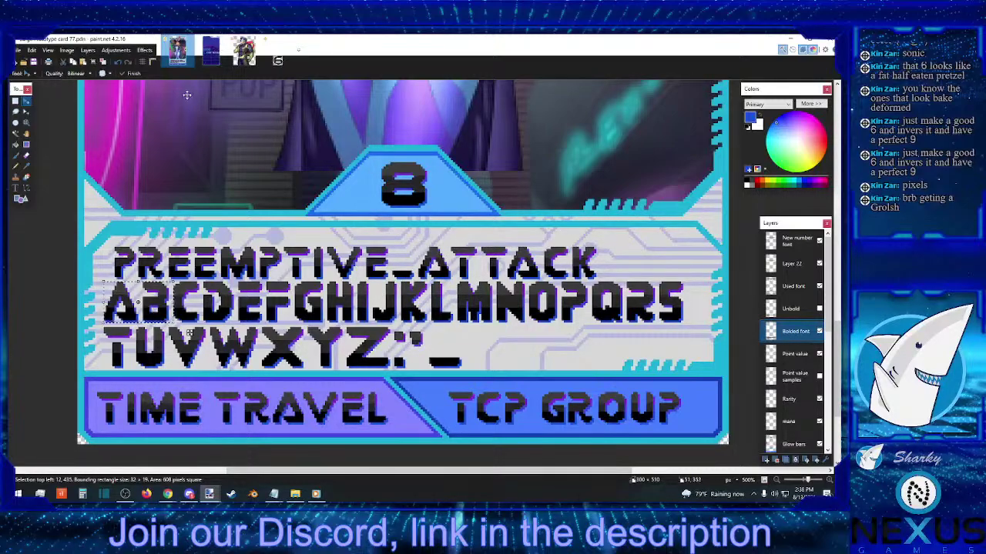
# - Paste the copied A and B onto the New number font layer and place them just below the number row's 1 and 2
pyautogui.scroll(10, 340, 212)
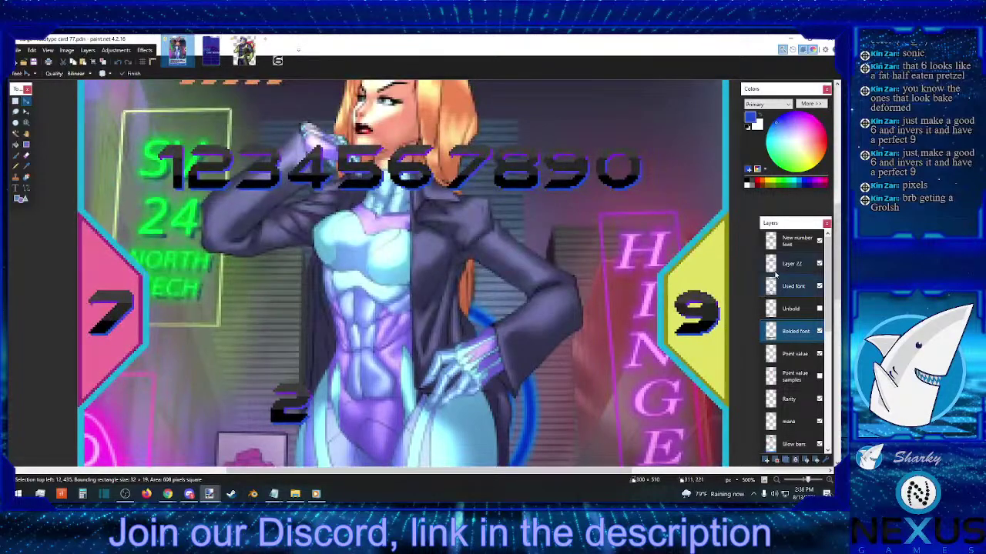
pyautogui.click(801, 242)
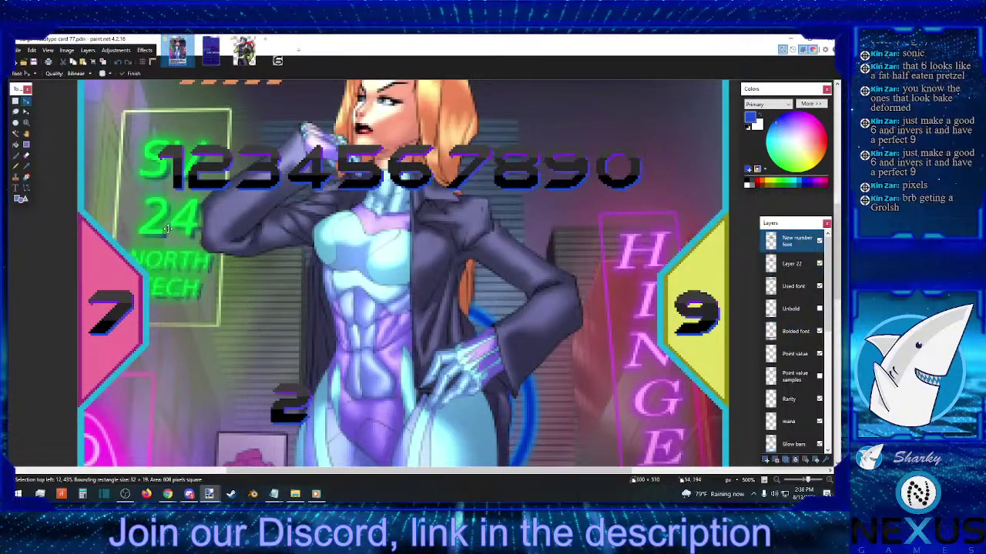
pyautogui.click(88, 63)
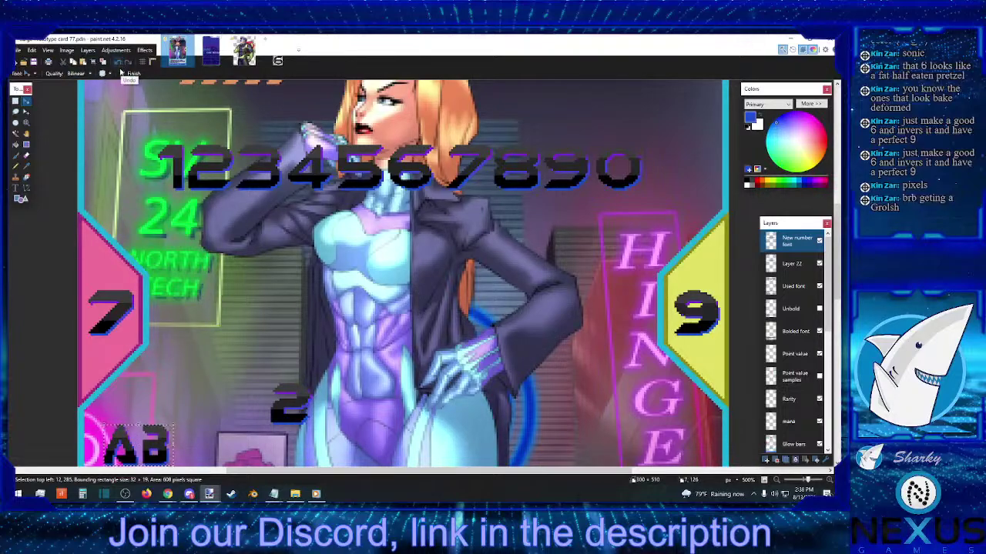
pyautogui.moveTo(123, 438); pyautogui.dragTo(177, 239)
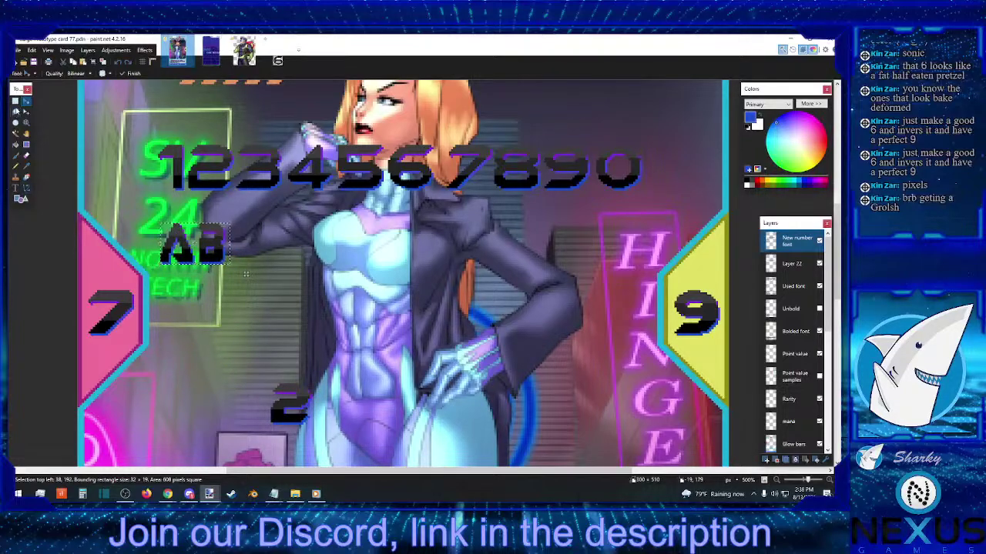
# - Move the loose 2 from beside the figure's hip up next to the pasted A and B with a 32 × 23 px selection
pyautogui.click(14, 101)
pyautogui.moveTo(339, 377)
pyautogui.mouseDown()
pyautogui.moveTo(305, 420)
pyautogui.moveTo(268, 428)
pyautogui.mouseUp()
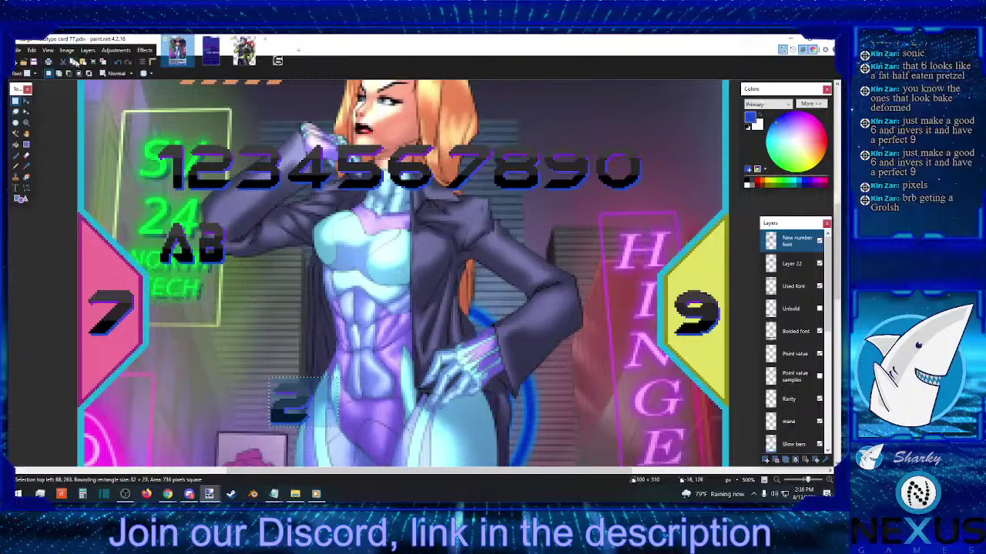
pyautogui.click(25, 101)
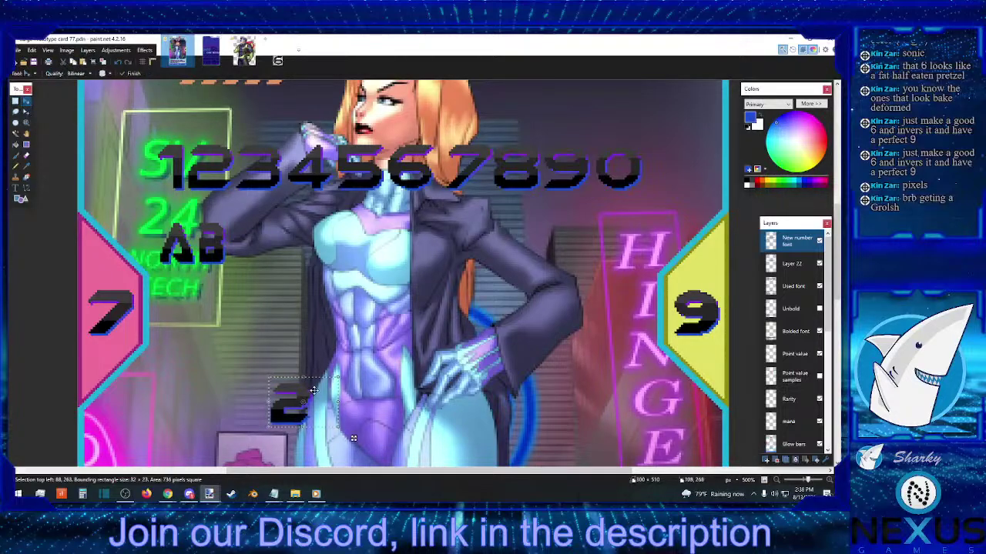
pyautogui.moveTo(318, 394); pyautogui.dragTo(285, 229)
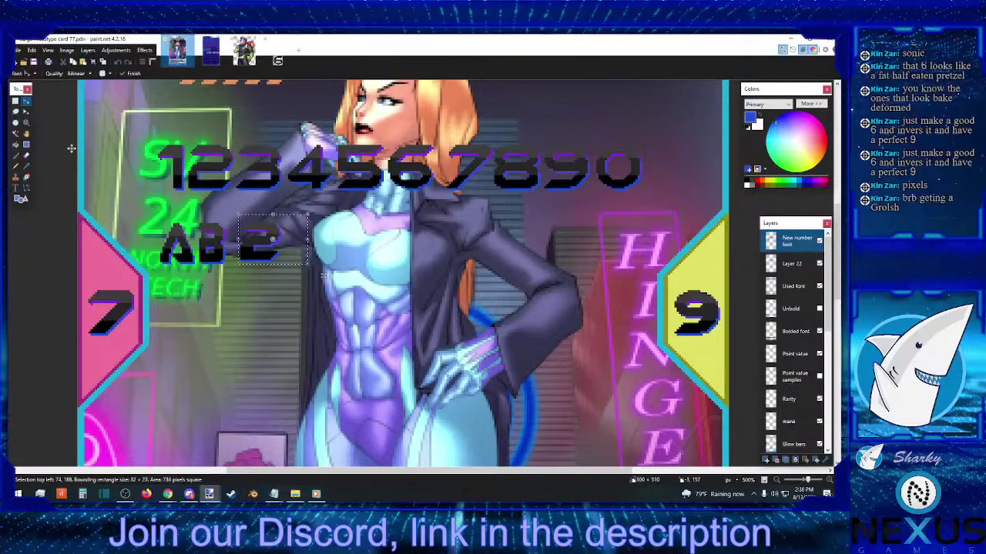
# - Delete the B between the A and the loose 2 on the New number font layer
pyautogui.click(15, 101)
pyautogui.click(288, 189)
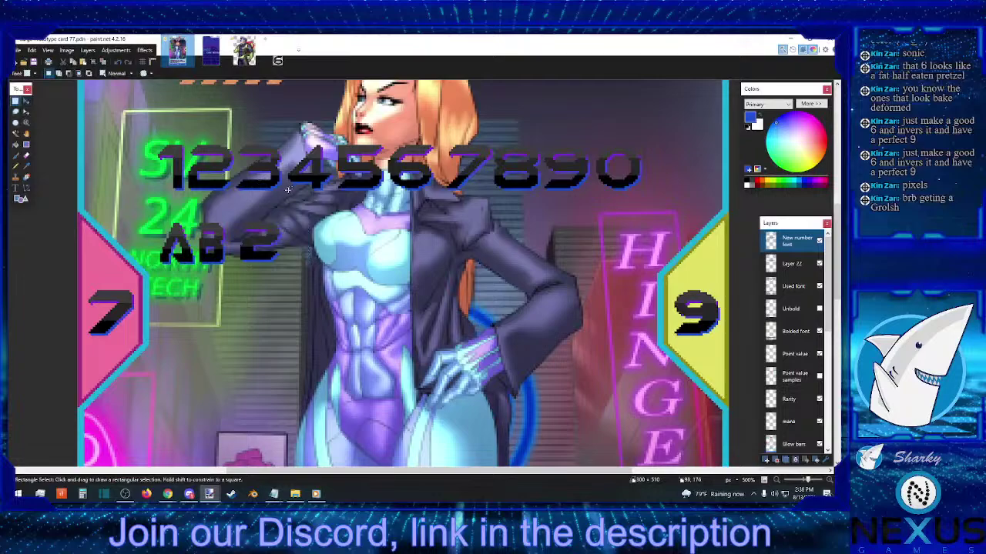
pyautogui.moveTo(198, 223); pyautogui.dragTo(225, 269)
pyautogui.press('Delete')
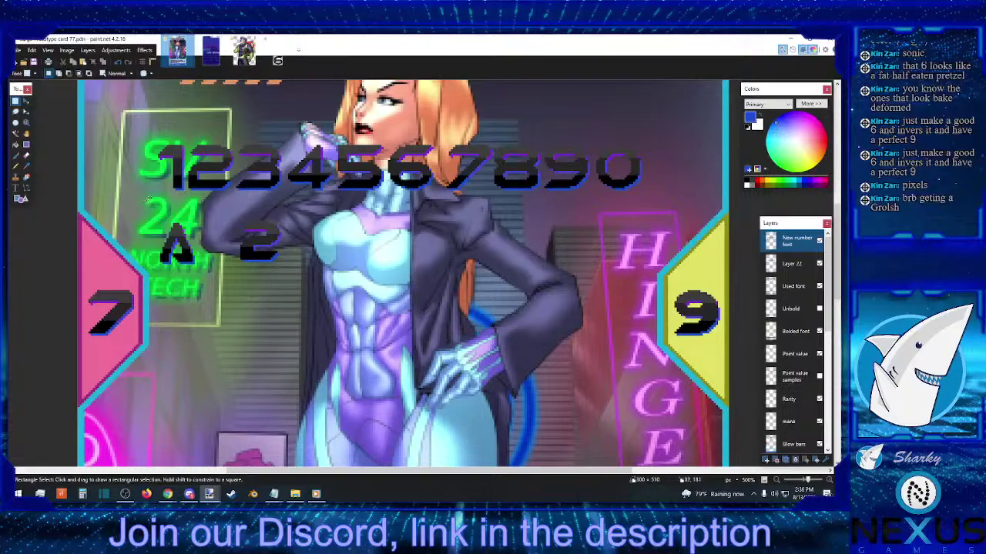
# - Move the black number row on the New number font layer up 26 px with a 234 × 28 px selection
pyautogui.moveTo(144, 199); pyautogui.dragTo(651, 140)
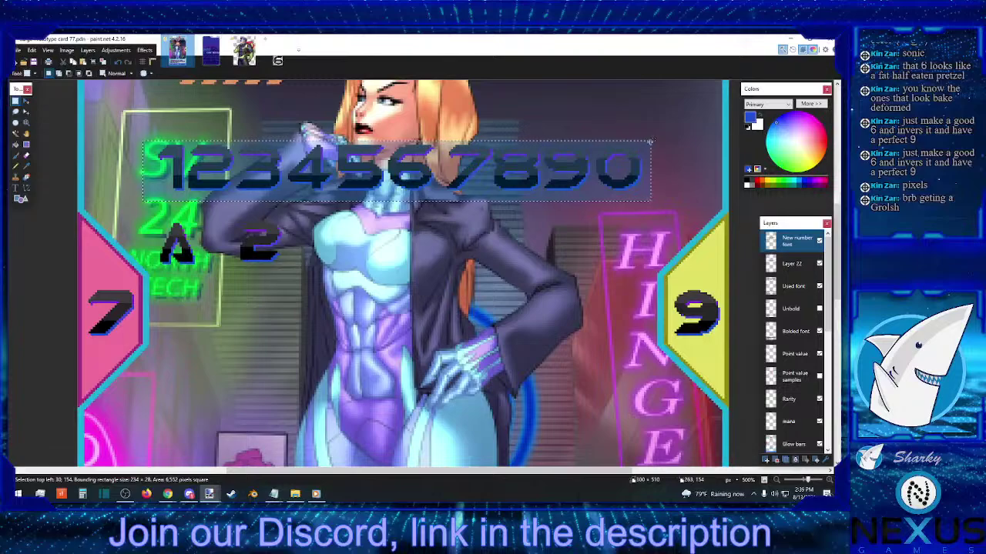
pyautogui.scroll(2, 497, 171)
pyautogui.scroll(2, 496, 171)
pyautogui.scroll(-4, 497, 171)
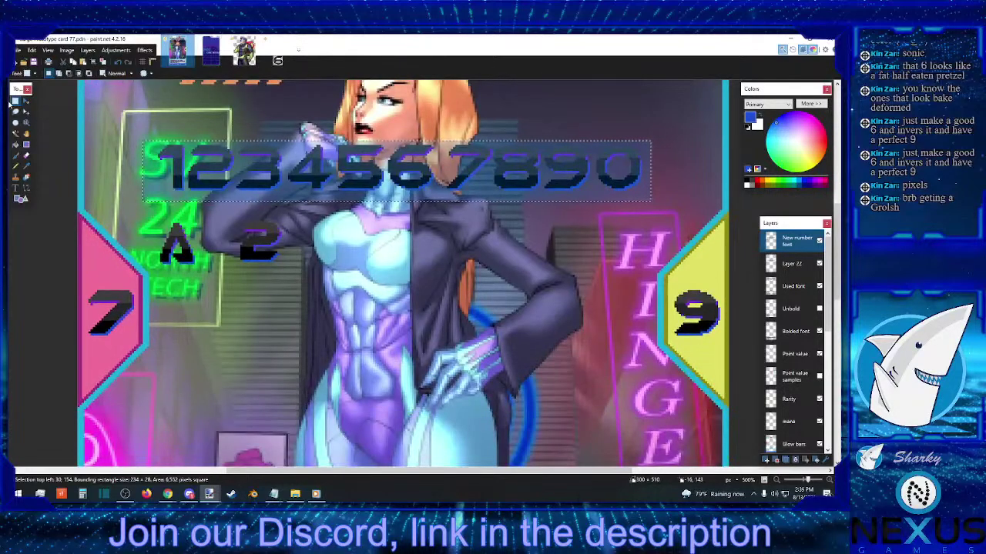
pyautogui.click(26, 102)
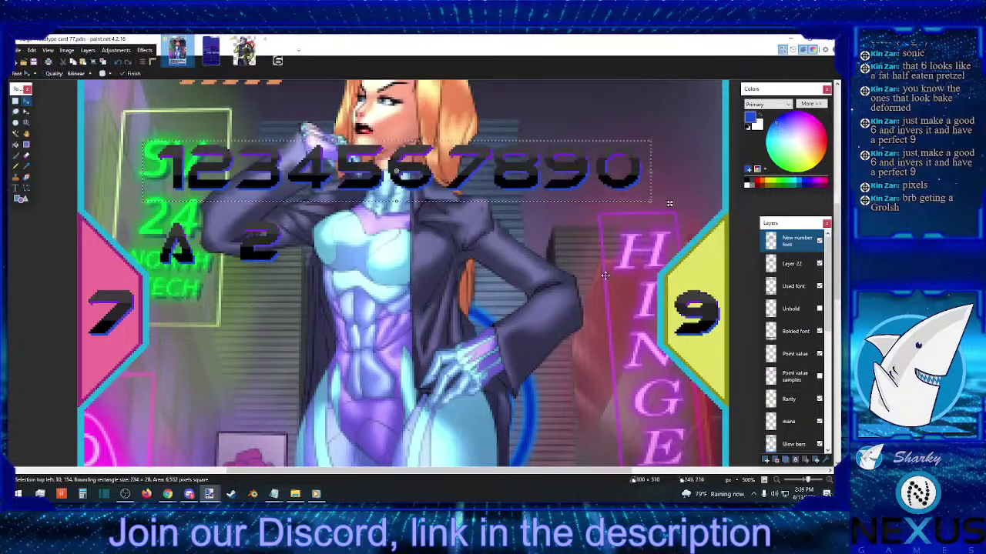
pyautogui.moveTo(605, 277); pyautogui.dragTo(606, 231)
pyautogui.scroll(6, 605, 231)
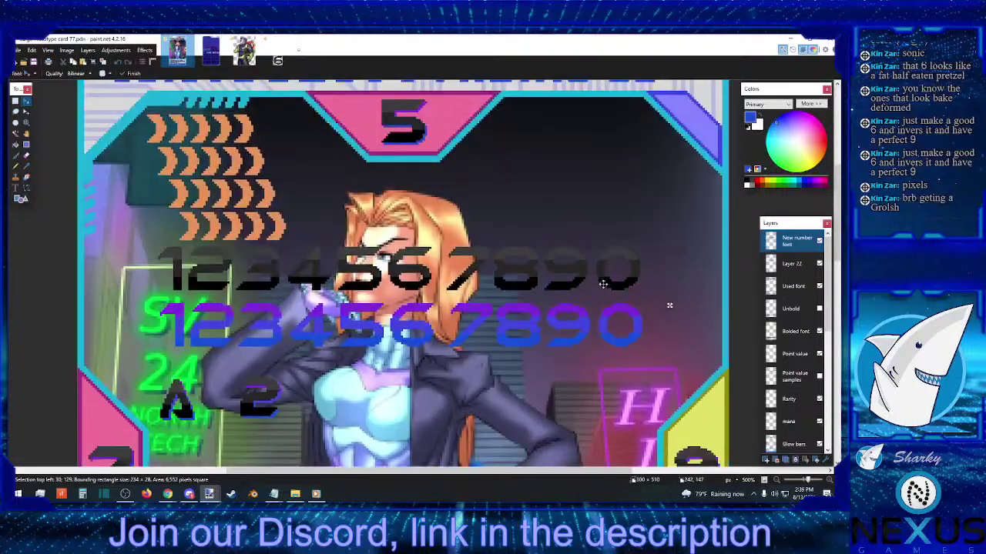
pyautogui.press('Up')
pyautogui.press('Down')
pyautogui.press('Up')
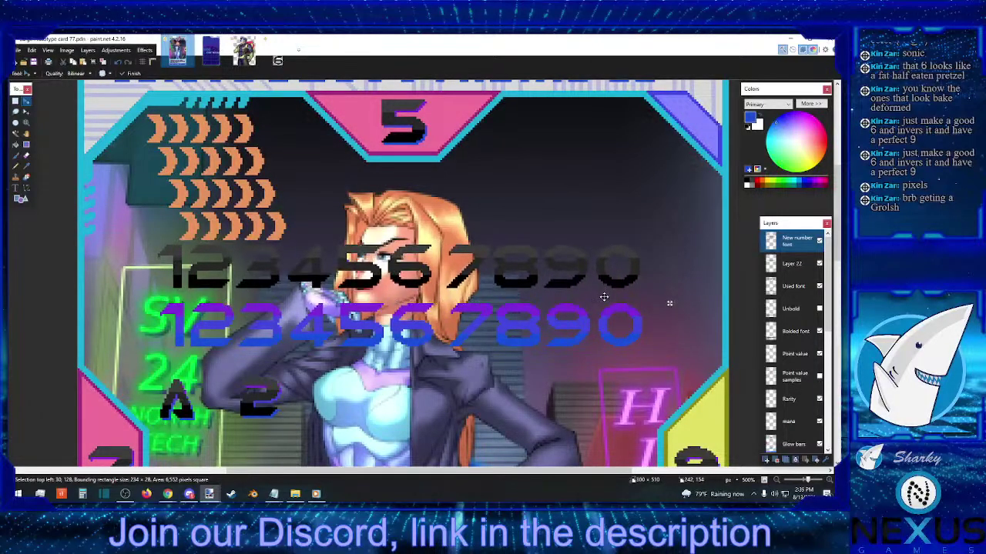
# - Move the purple and blue shading row on the upper Layer 22 up 26 px so it lines up behind the black digits
pyautogui.click(792, 263)
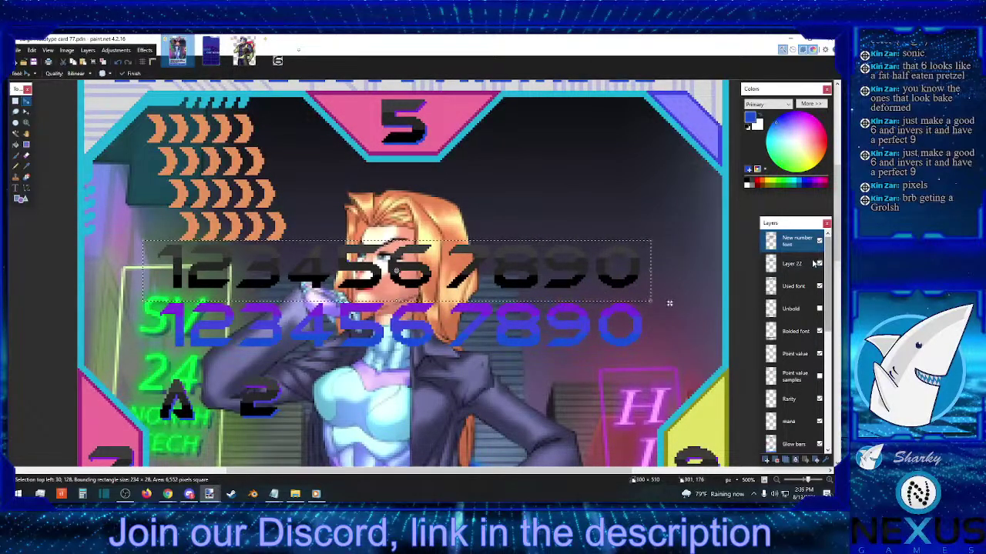
pyautogui.press('s')
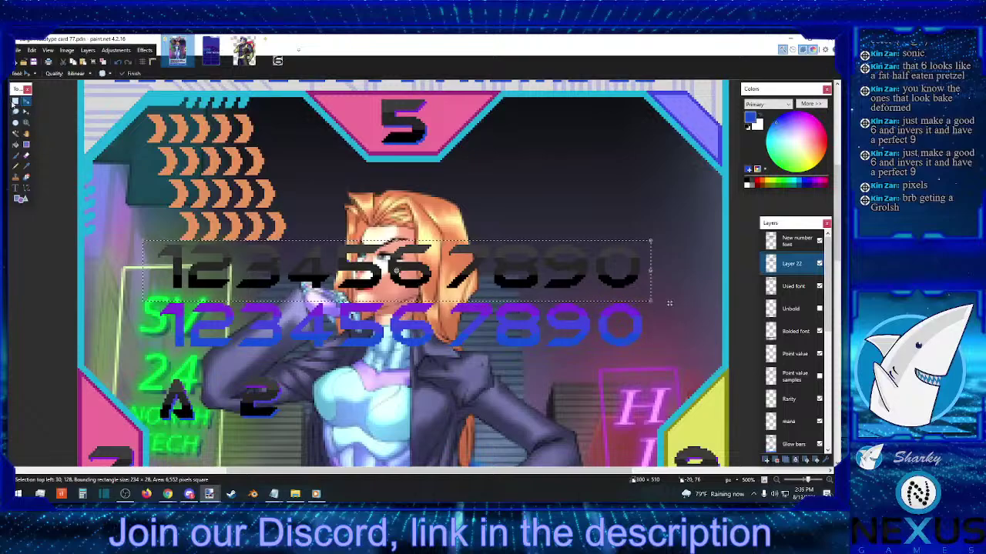
pyautogui.moveTo(141, 293); pyautogui.dragTo(655, 352)
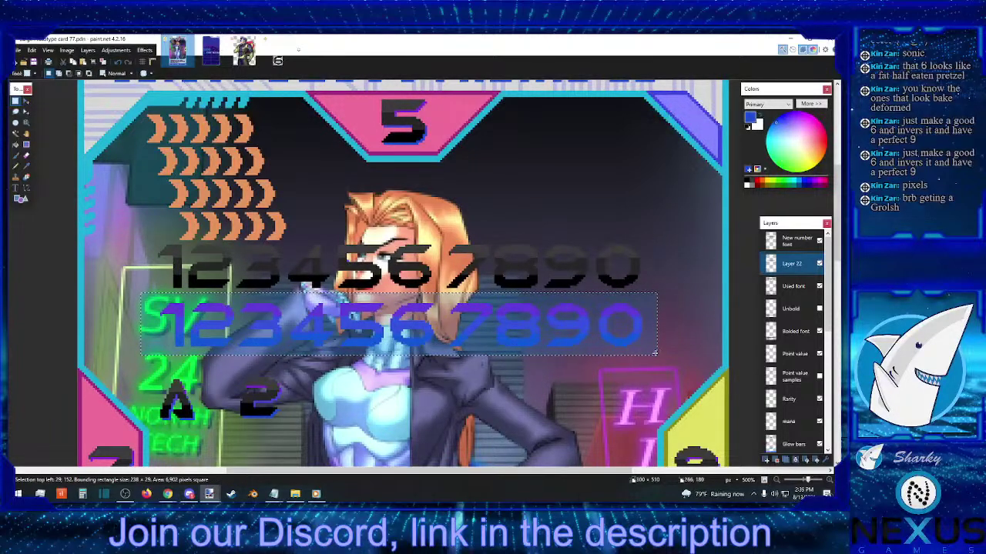
pyautogui.click(26, 101)
pyautogui.moveTo(676, 355); pyautogui.dragTo(676, 301)
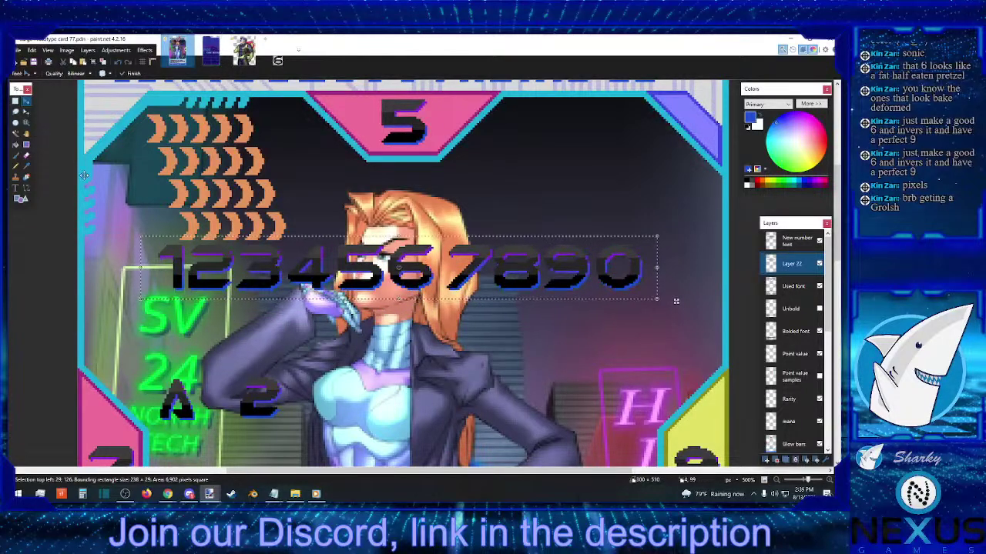
# - Paste a copy of the black number row onto the New number font layer and place it 30 px below the shaded row
pyautogui.click(793, 241)
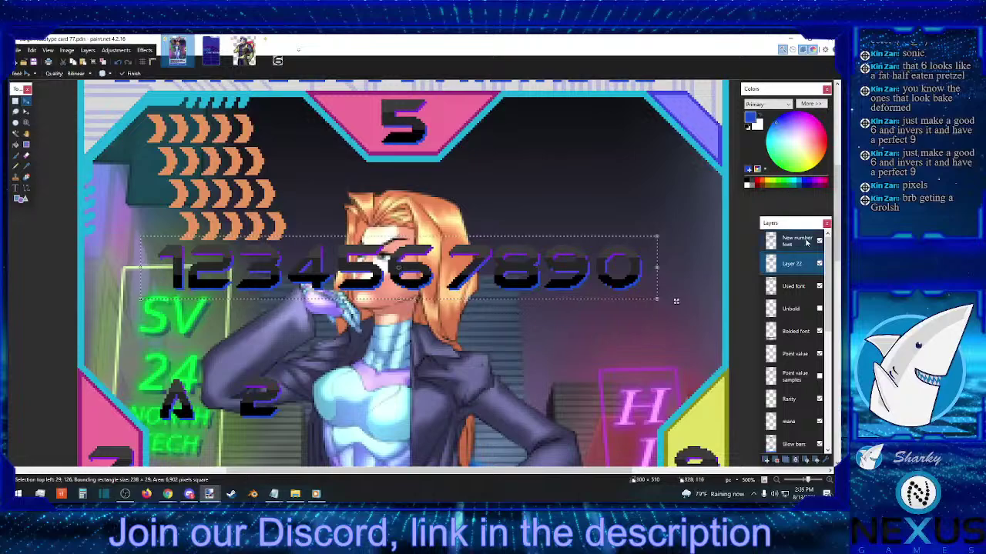
pyautogui.scroll(-1, 596, 295)
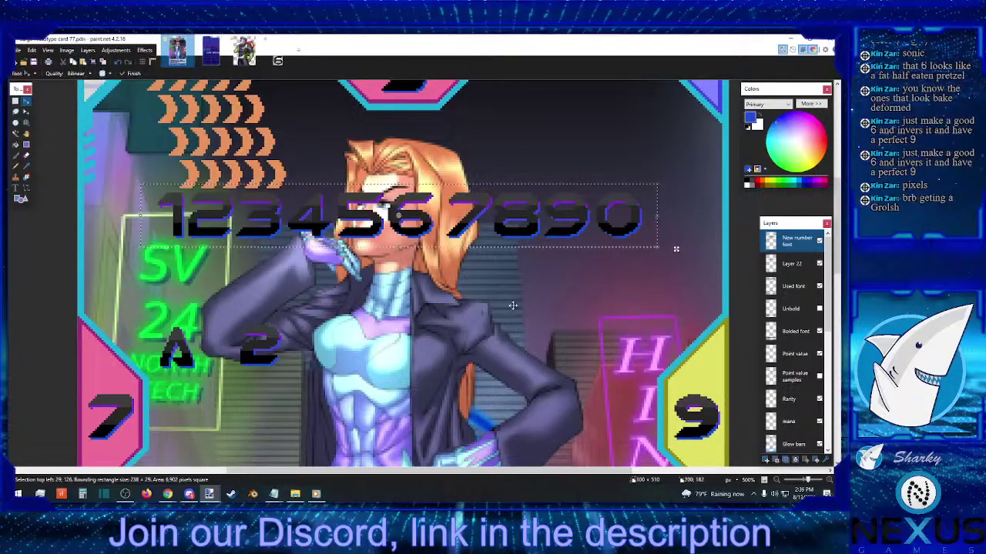
pyautogui.hotkey('ctrl', 'v')
pyautogui.press('Down')
pyautogui.press('Down')
pyautogui.press('Down')
pyautogui.press('Down')
pyautogui.press('Down')
pyautogui.press('Down')
pyautogui.press('Down')
pyautogui.press('Down')
pyautogui.press('Down')
pyautogui.press('Down')
pyautogui.press('Down')
pyautogui.press('Down')
pyautogui.press('Down')
pyautogui.press('Down')
pyautogui.press('Down')
pyautogui.press('Down')
pyautogui.press('Down')
pyautogui.press('Down')
pyautogui.press('Down')
pyautogui.press('Down')
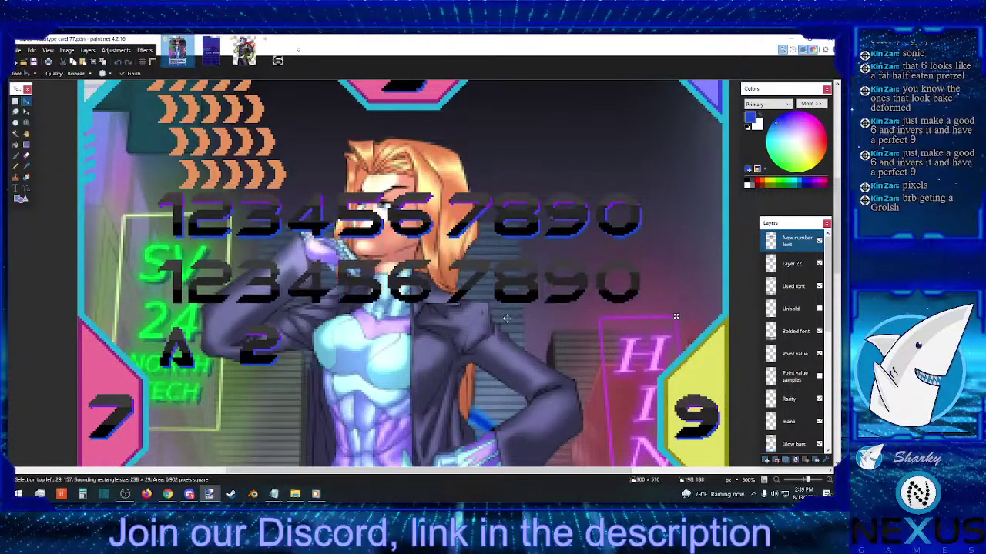
pyautogui.press('Up')
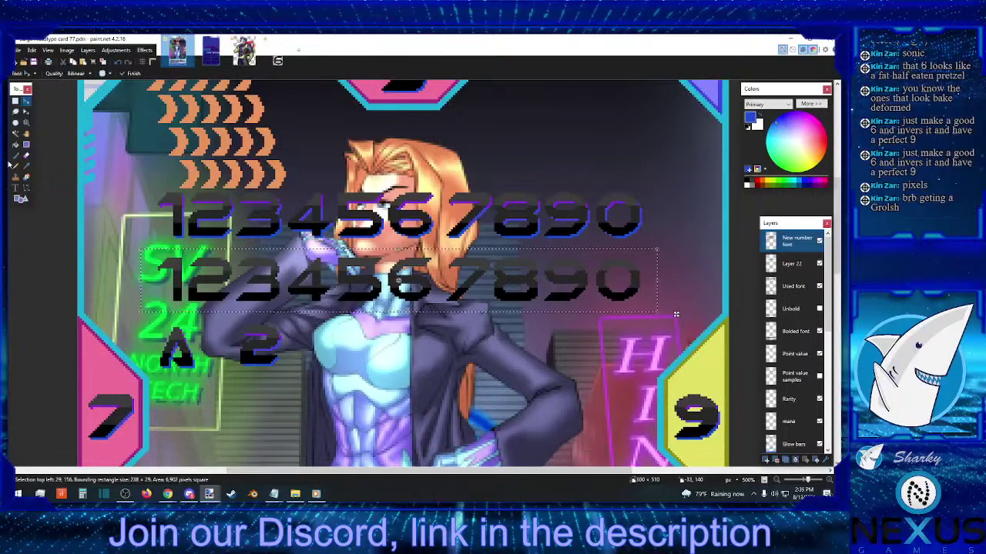
pyautogui.click(15, 100)
pyautogui.click(435, 395)
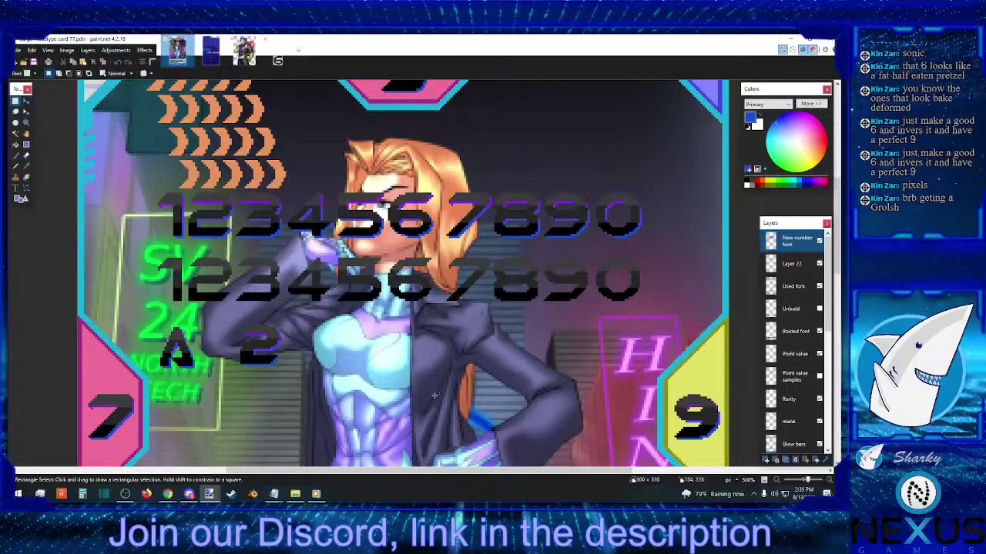
# - Move the A directly in front of the plain number row's 1 with a 17 × 19 px selection
pyautogui.hotkey('ctrl', '+')
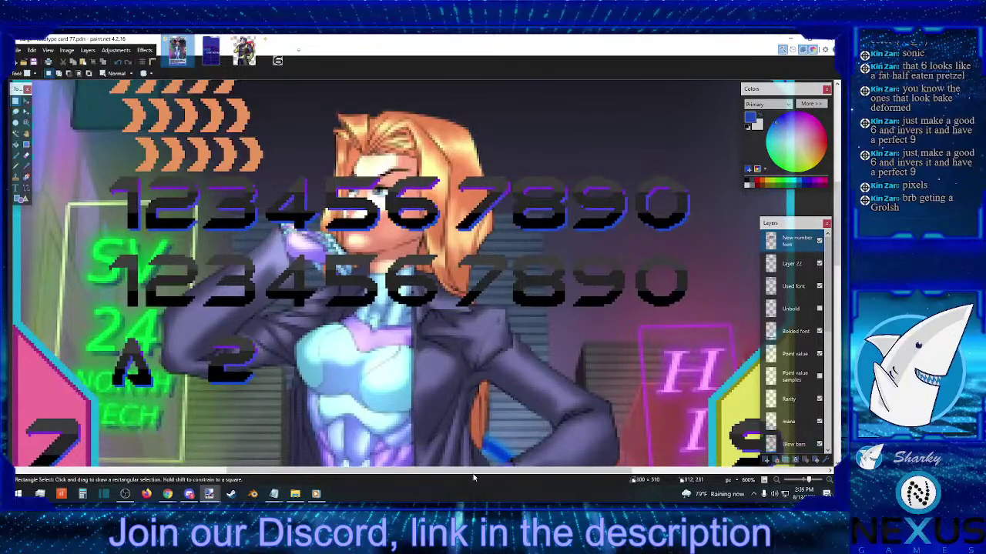
pyautogui.moveTo(474, 472); pyautogui.dragTo(381, 472)
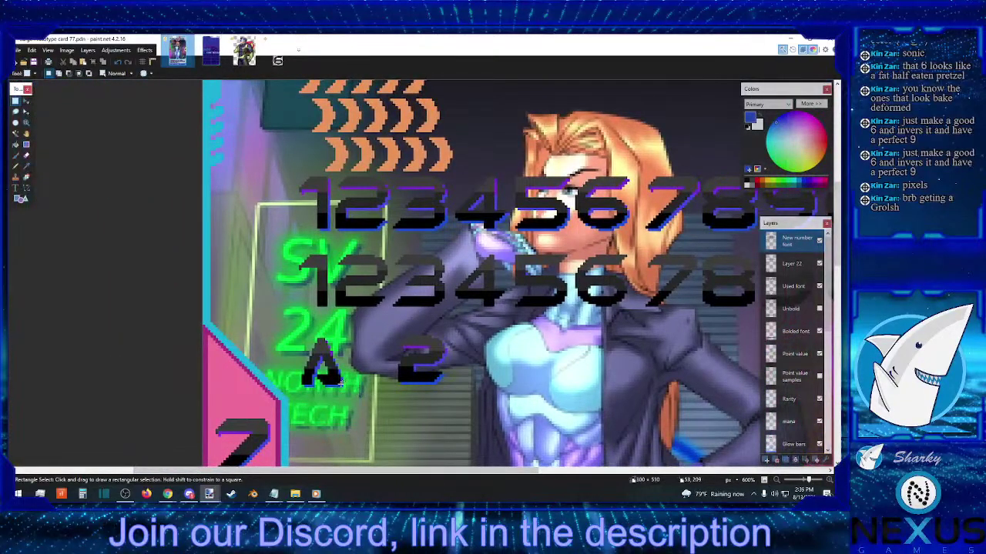
pyautogui.moveTo(345, 387); pyautogui.dragTo(299, 340)
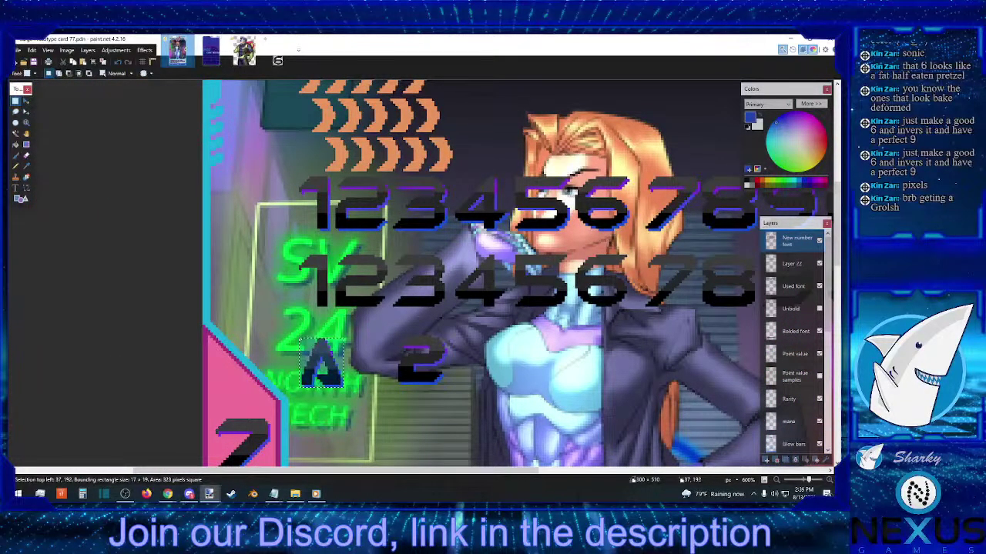
pyautogui.press('m')
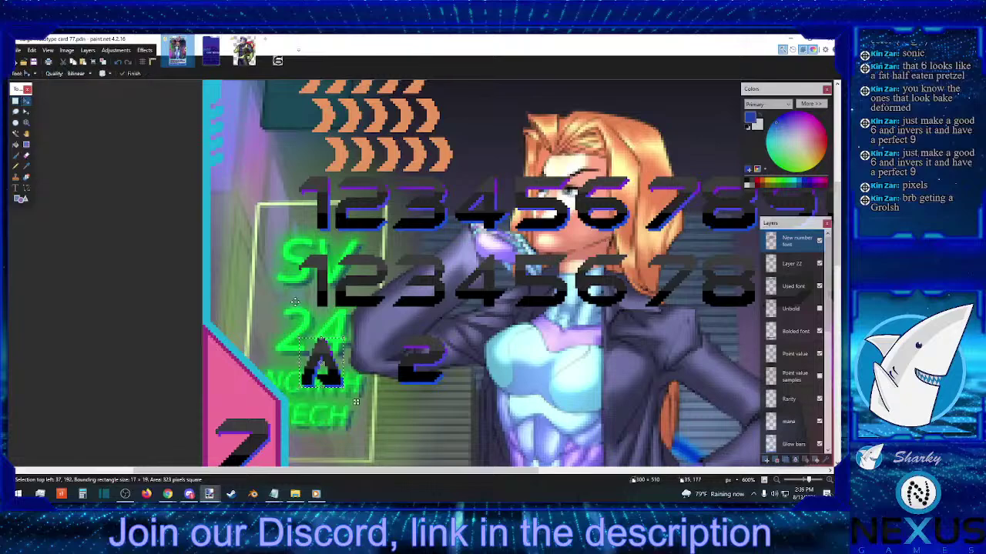
pyautogui.moveTo(324, 346); pyautogui.dragTo(282, 272)
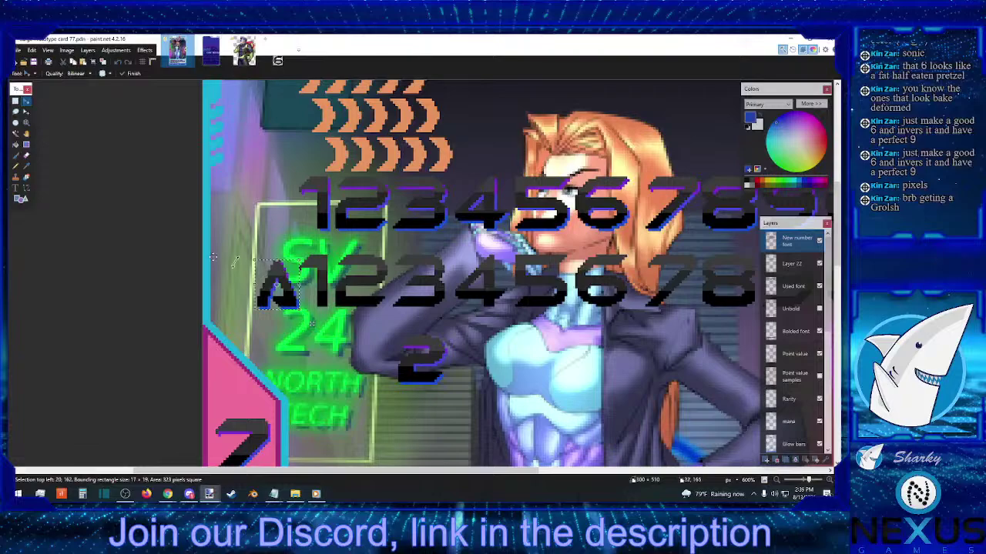
# - Compare the A's height and baseline with the plain digits by stretching selections from the A across the row
pyautogui.click(14, 100)
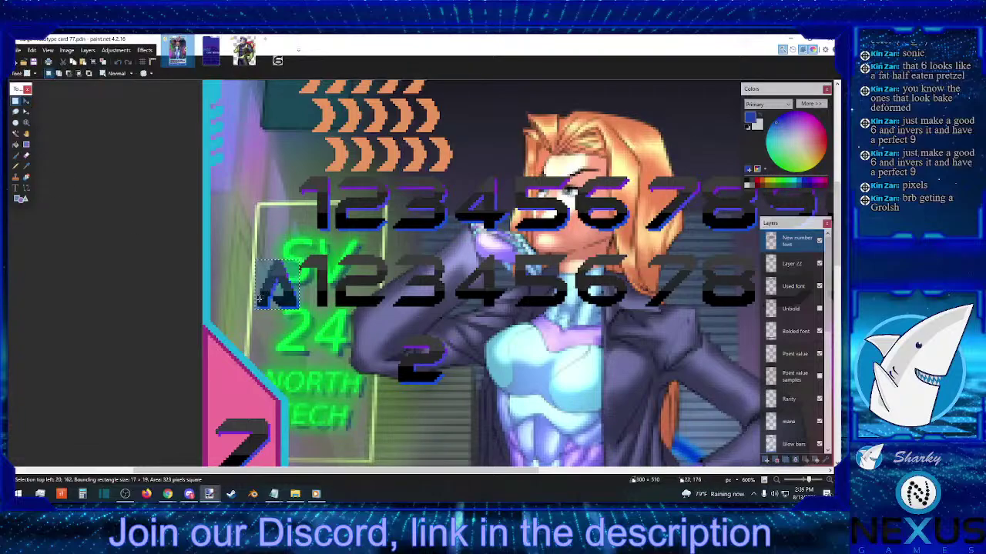
pyautogui.moveTo(260, 303); pyautogui.dragTo(337, 303)
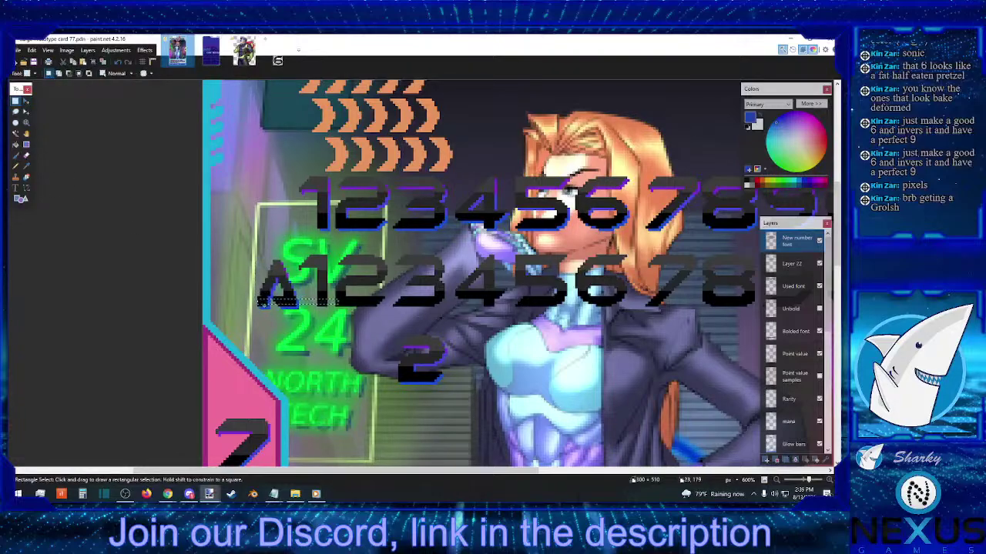
pyautogui.moveTo(261, 303); pyautogui.dragTo(568, 258)
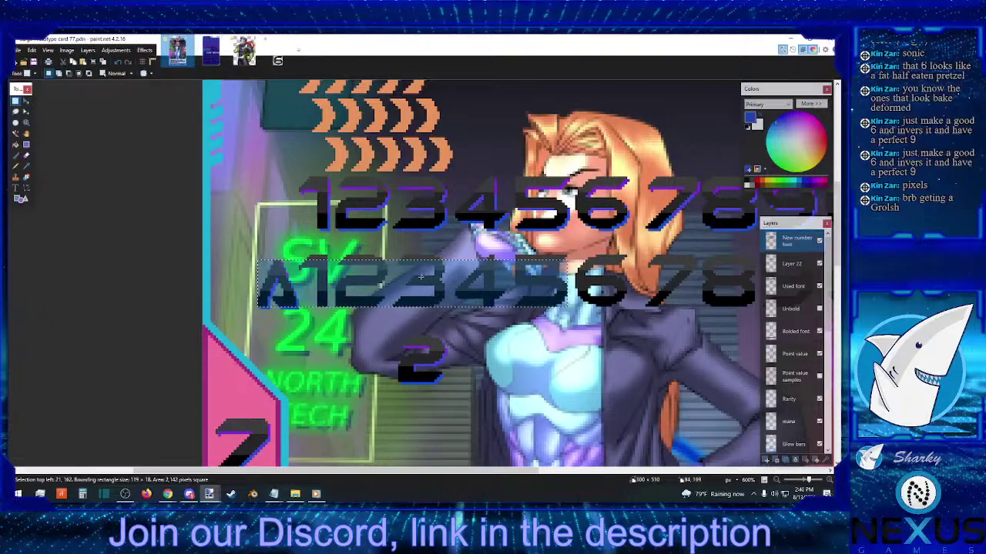
pyautogui.click(416, 311)
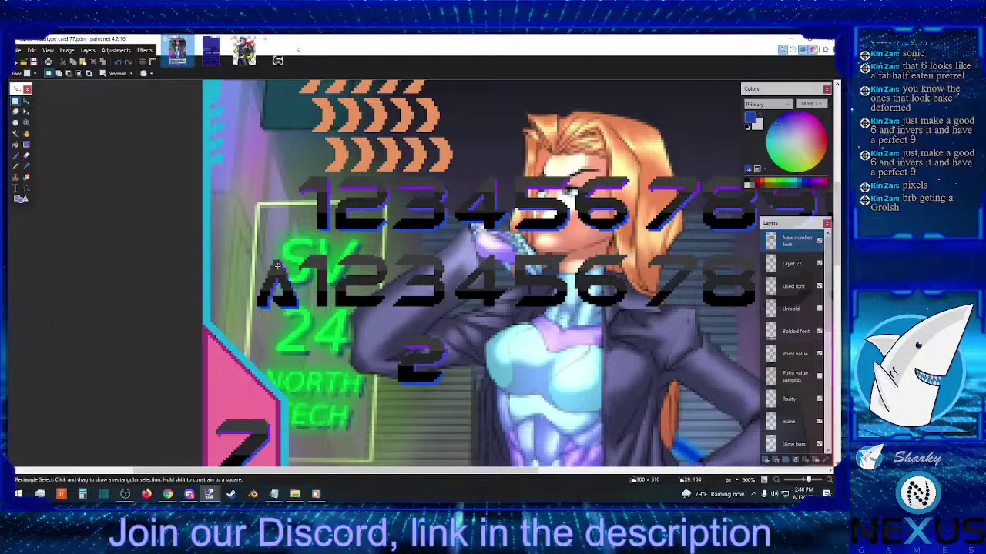
# - Move the top 11 × 7 px section of the plain number row's 1 down 2 px
pyautogui.moveTo(300, 252); pyautogui.dragTo(327, 270)
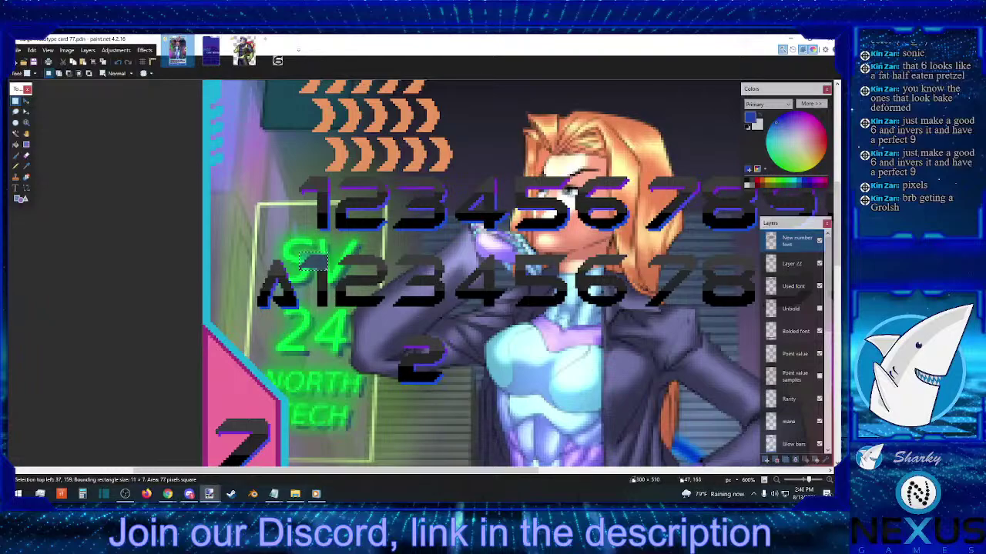
pyautogui.click(26, 101)
pyautogui.moveTo(344, 281); pyautogui.dragTo(344, 286)
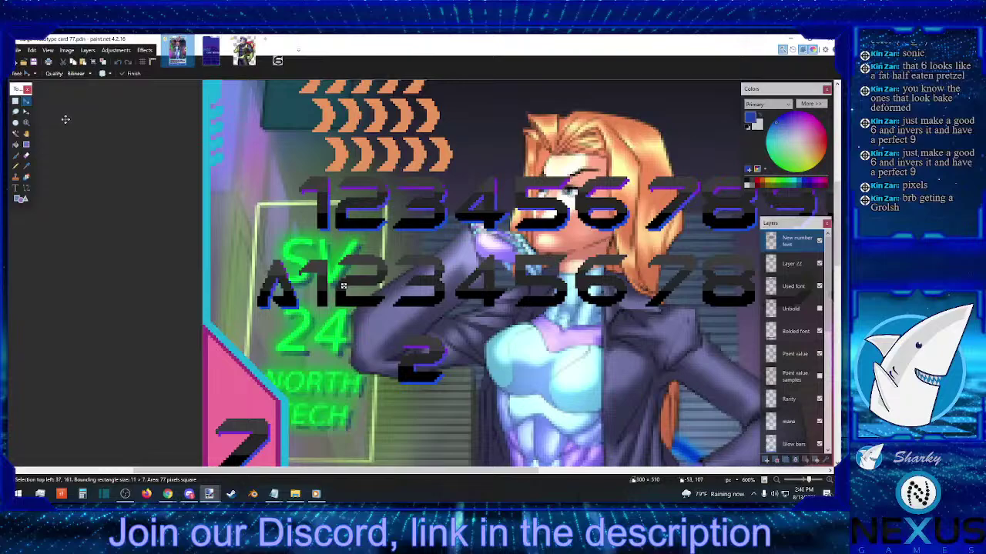
# - Shorten the plain row's 2 by lowering its top 21 × 8 px section and moving its upper 22 × 19 px section down 1 px
pyautogui.click(15, 101)
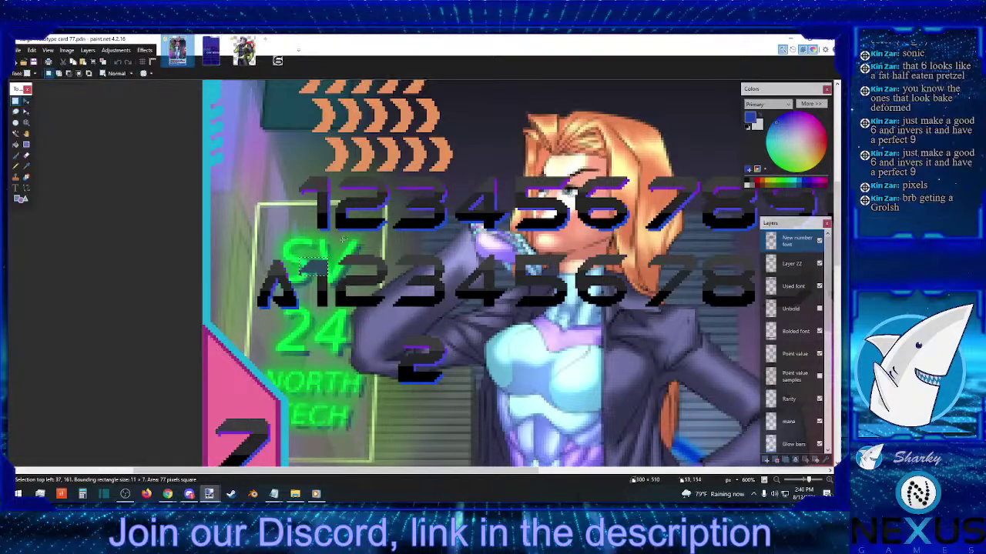
pyautogui.moveTo(336, 251); pyautogui.dragTo(392, 270)
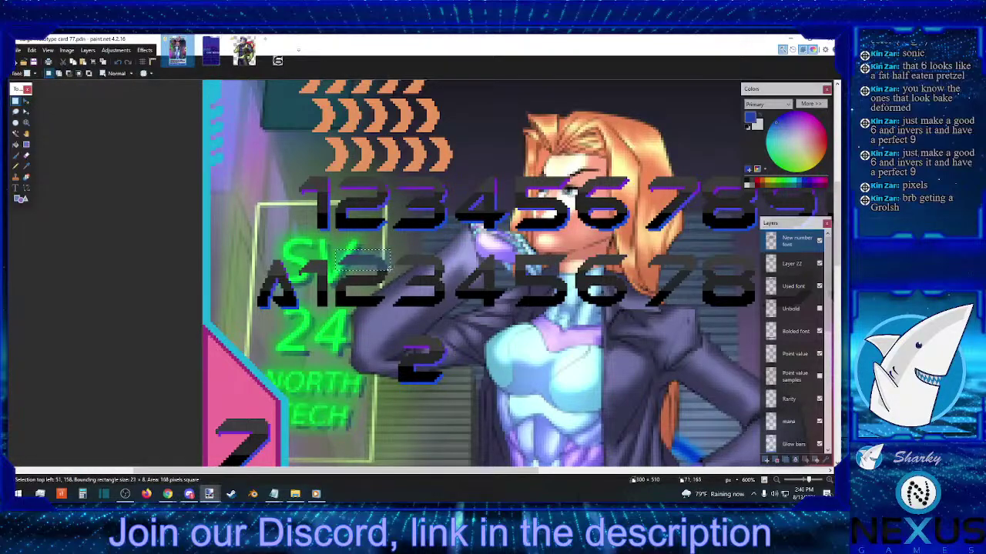
pyautogui.click(26, 101)
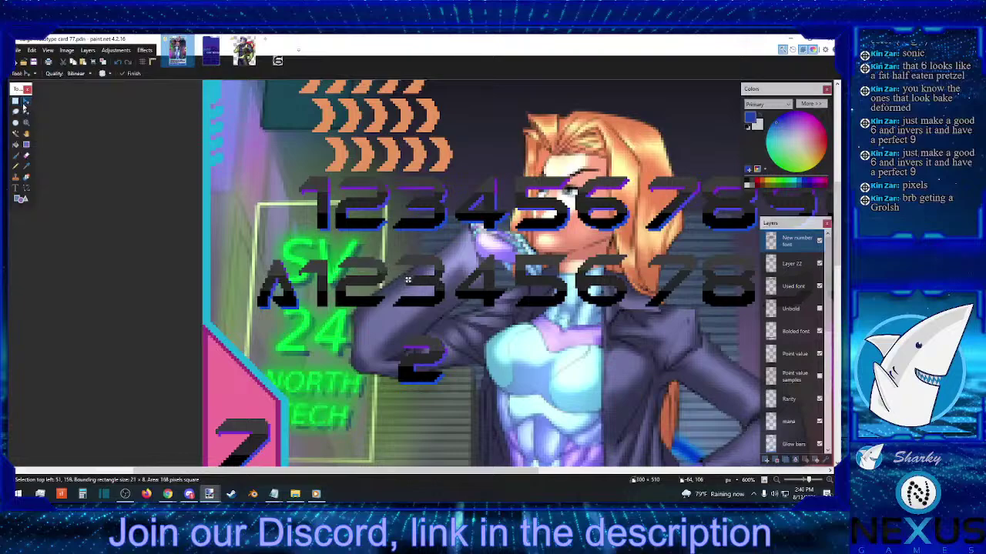
pyautogui.click(15, 101)
pyautogui.moveTo(332, 242); pyautogui.dragTo(389, 291)
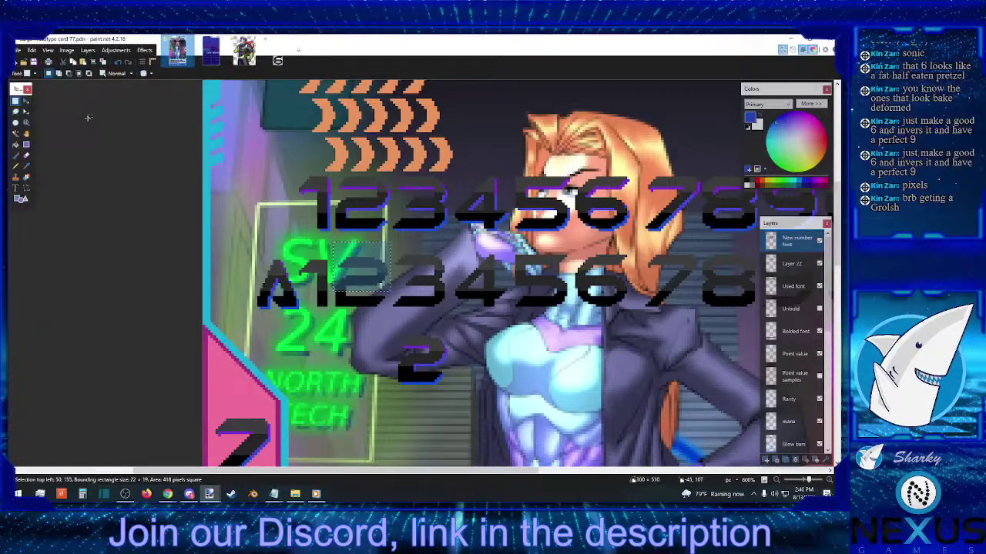
pyautogui.click(26, 101)
pyautogui.press('Down')
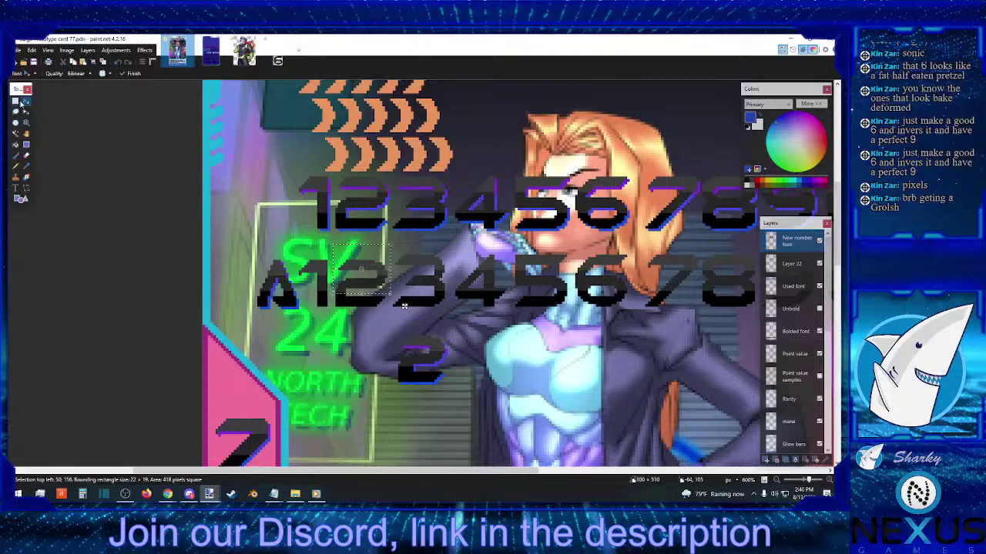
# - Shorten the plain row's 3 by moving its top 20 × 8 px section and its upper 22 × 16 px section down 1 px each
pyautogui.click(15, 101)
pyautogui.scroll(-1, 377, 202)
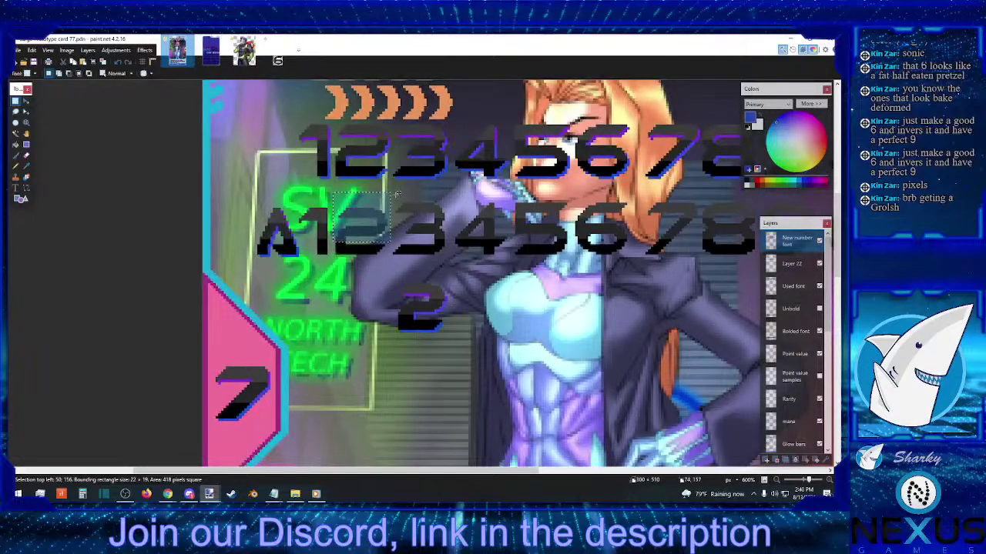
pyautogui.moveTo(396, 195); pyautogui.dragTo(446, 220)
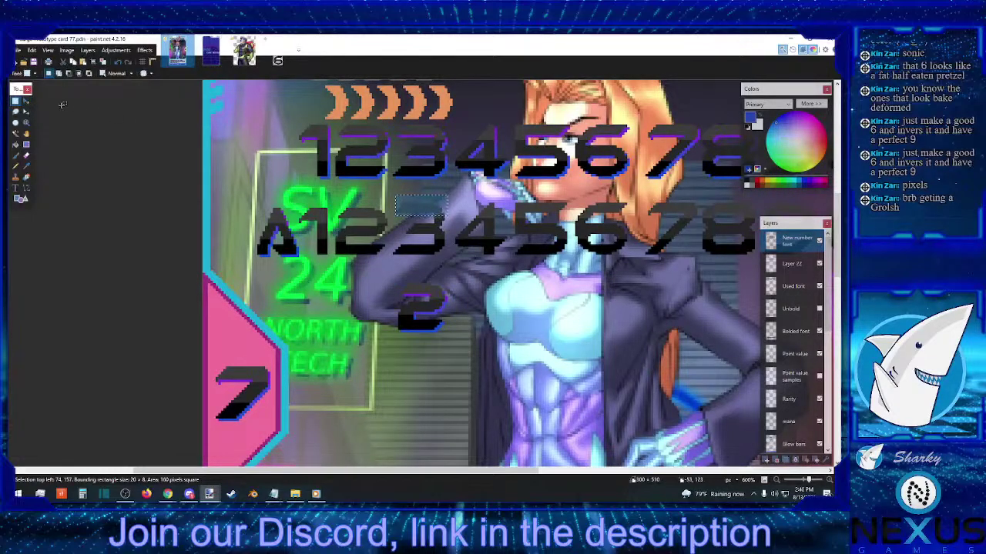
pyautogui.click(26, 102)
pyautogui.press('Down')
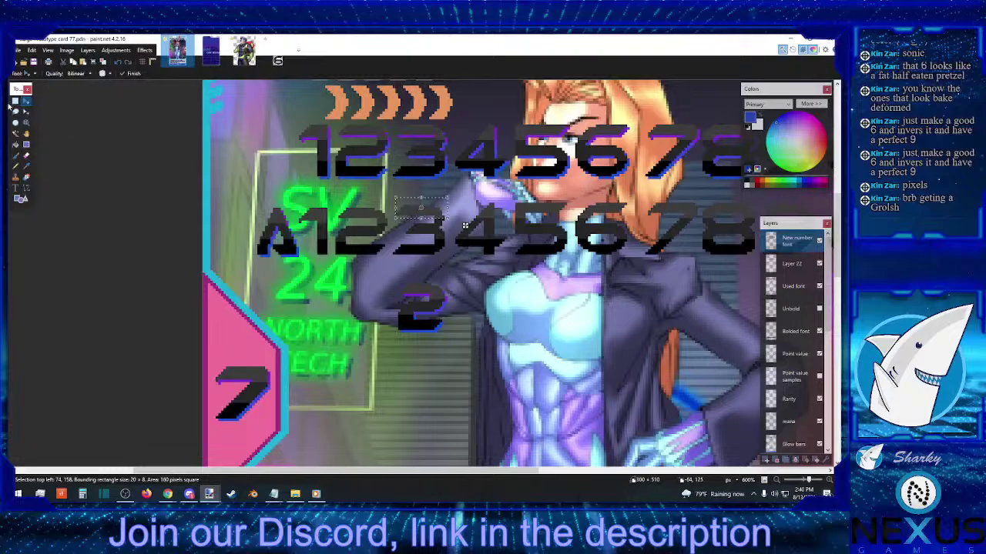
pyautogui.click(16, 101)
pyautogui.moveTo(393, 196); pyautogui.dragTo(439, 233)
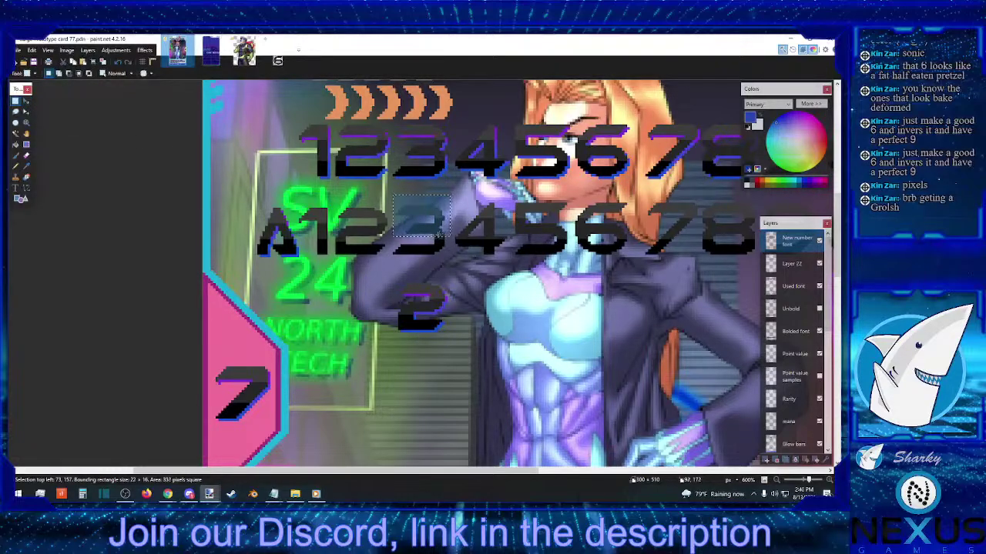
pyautogui.click(25, 102)
pyautogui.press('Down')
pyautogui.press('s')
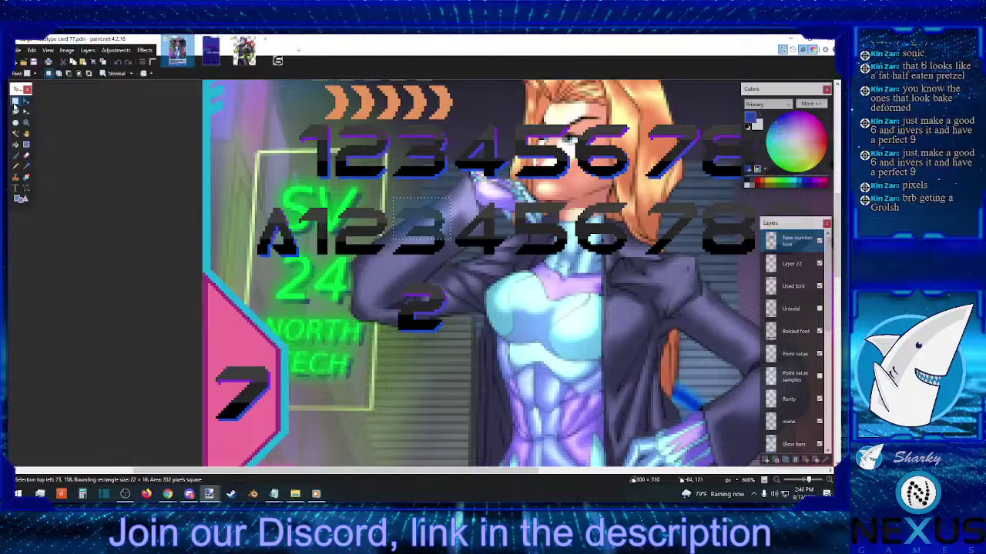
pyautogui.click(471, 199)
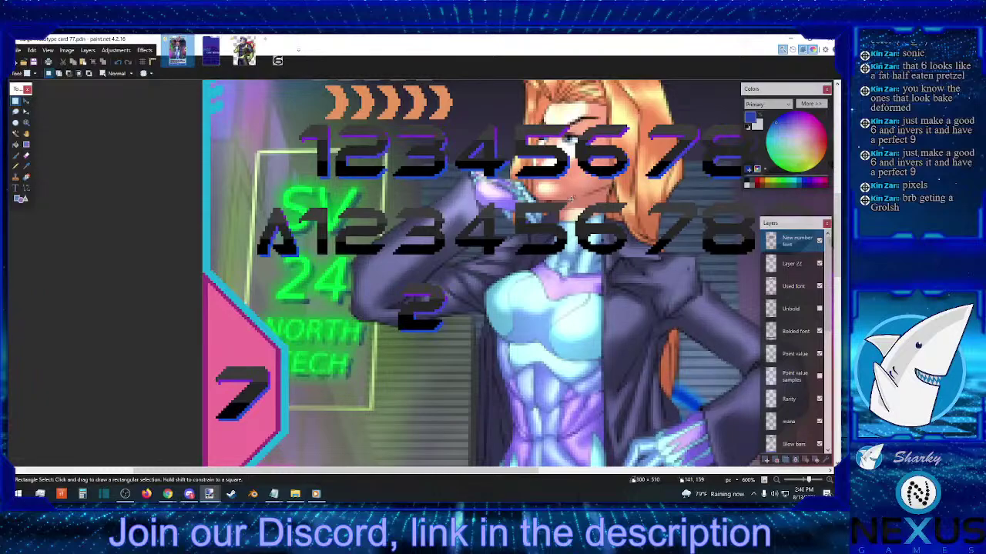
# - Shift the top 25 × 7 px section of the plain row's 5 down 1 px and reselect its upper 21 × 17 px section
pyautogui.moveTo(572, 199); pyautogui.dragTo(514, 217)
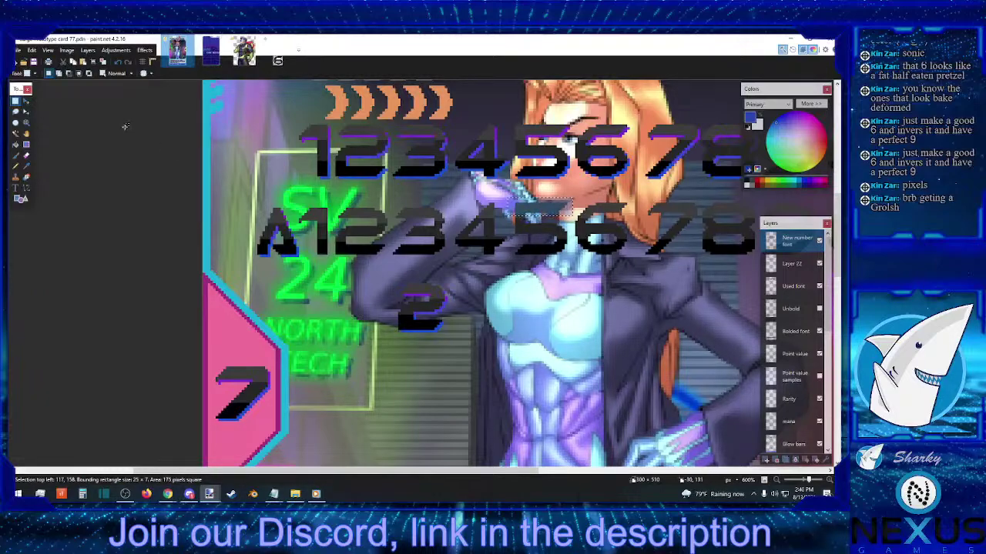
pyautogui.click(24, 103)
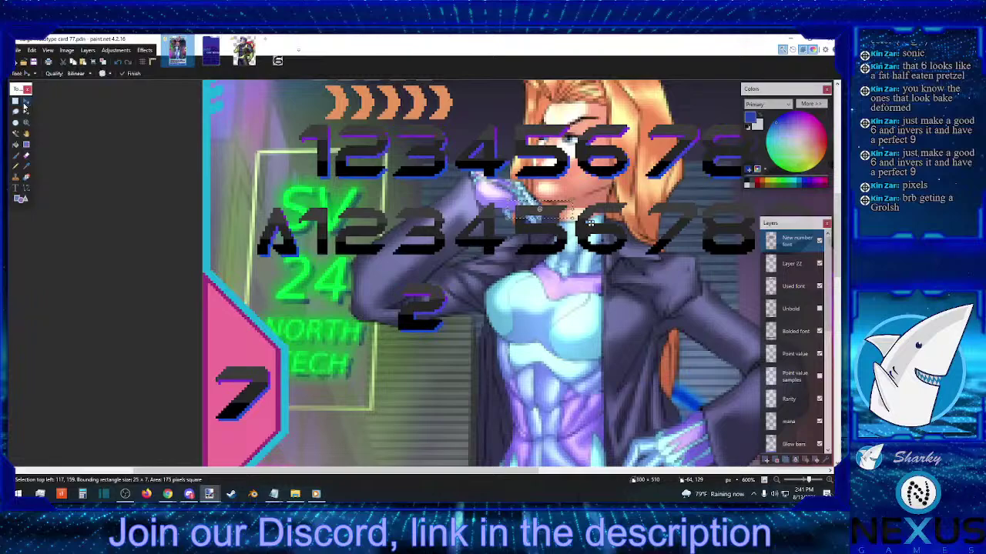
pyautogui.click(16, 101)
pyautogui.moveTo(511, 191); pyautogui.dragTo(564, 235)
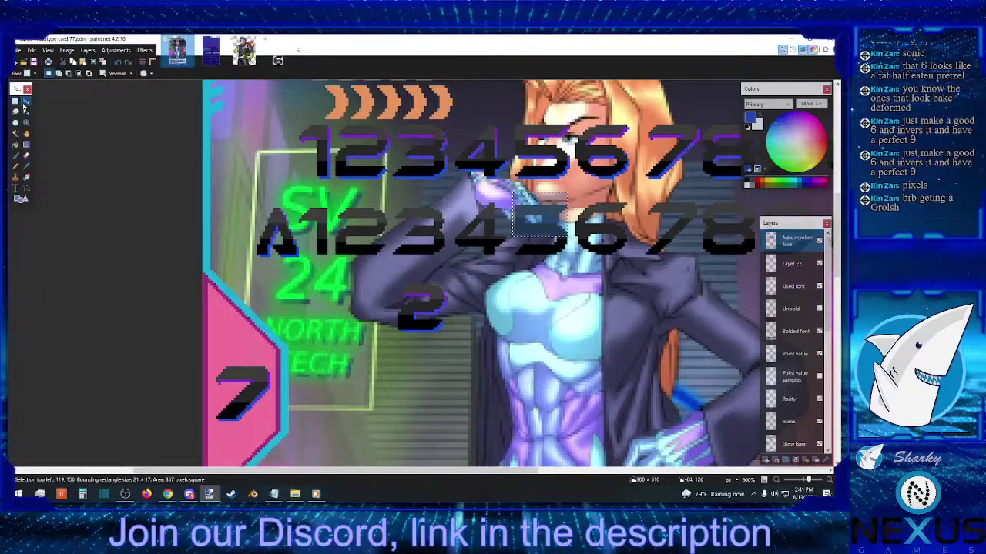
pyautogui.click(475, 224)
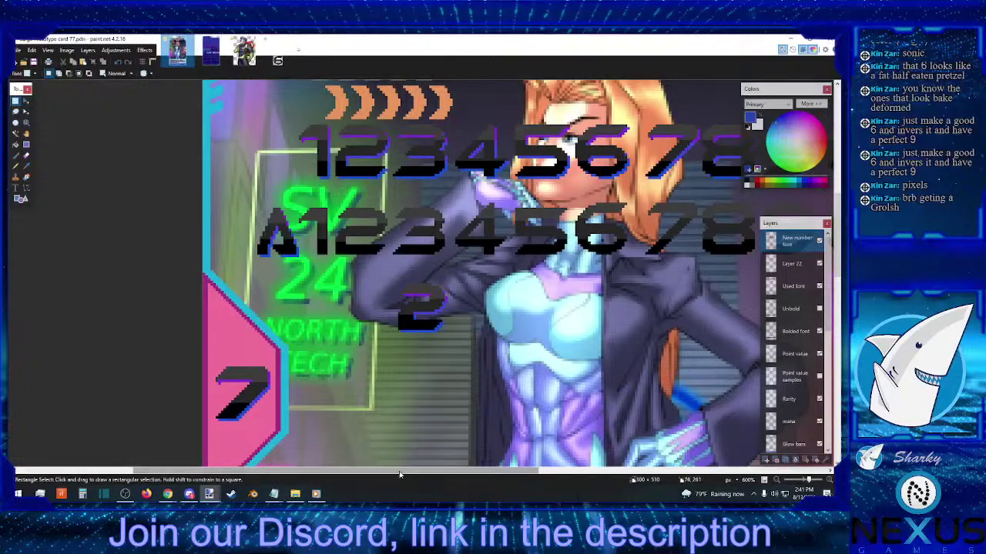
# - Move the top 19 × 5 px bar of the plain row's 7 two pixels down and two pixels left
pyautogui.moveTo(401, 475); pyautogui.dragTo(528, 477)
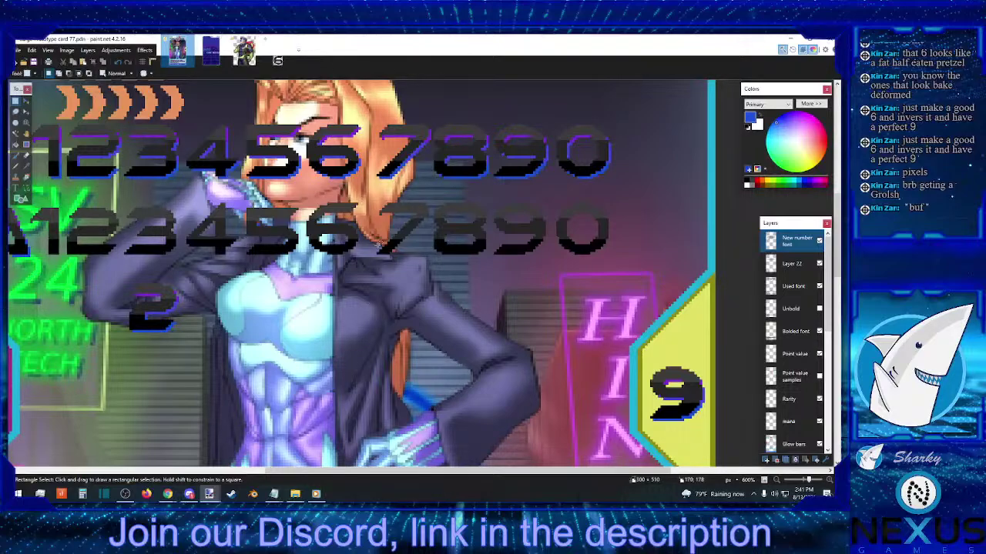
pyautogui.moveTo(380, 204); pyautogui.dragTo(429, 208)
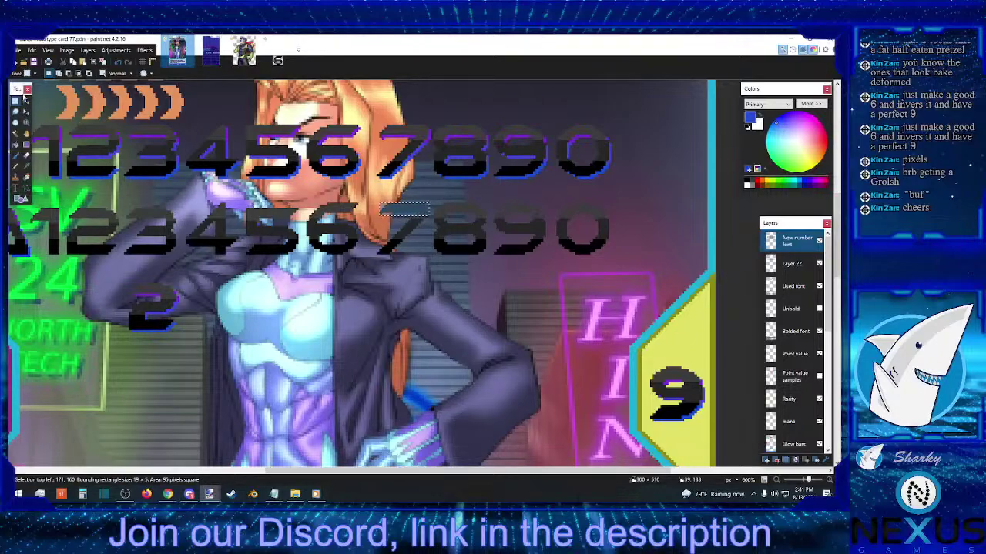
pyautogui.click(26, 101)
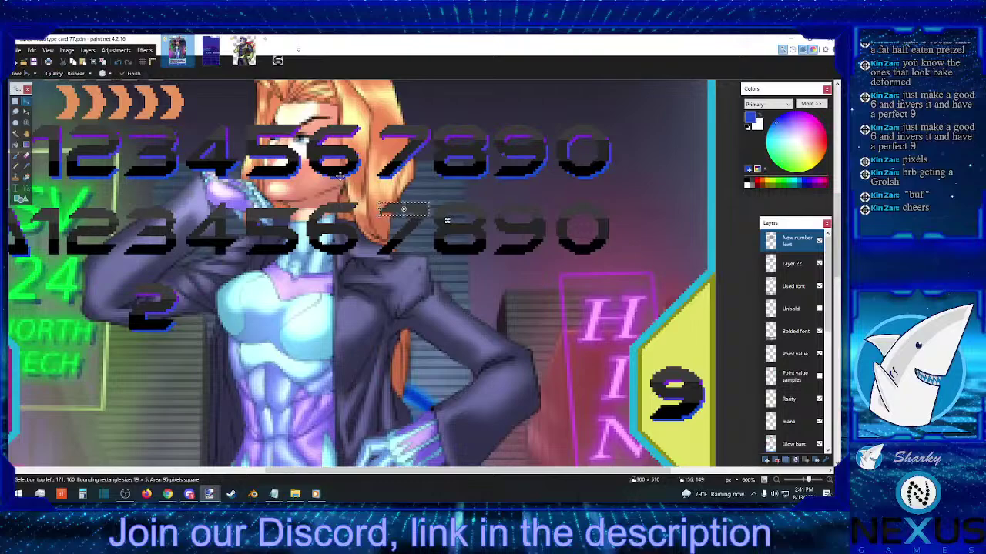
pyautogui.moveTo(447, 221); pyautogui.dragTo(444, 224)
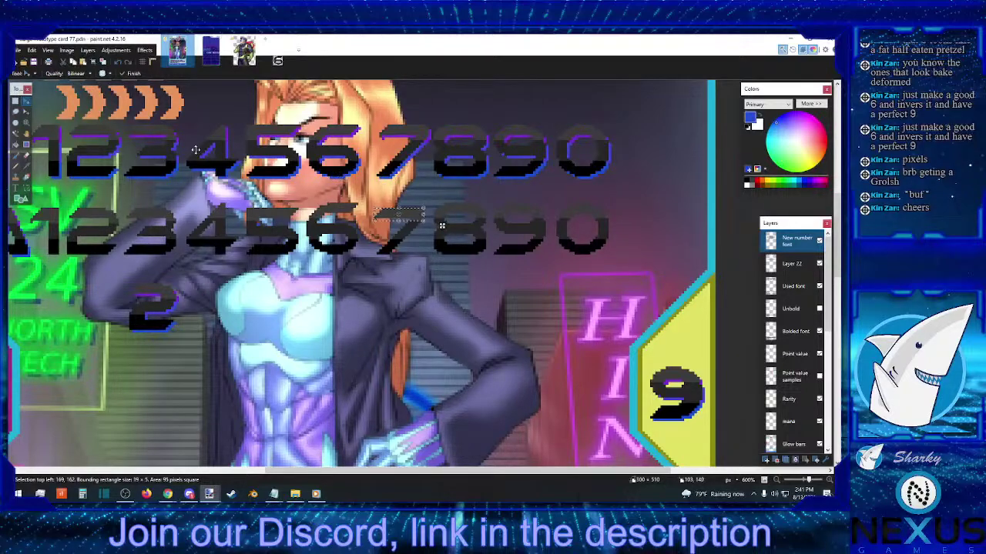
pyautogui.click(25, 107)
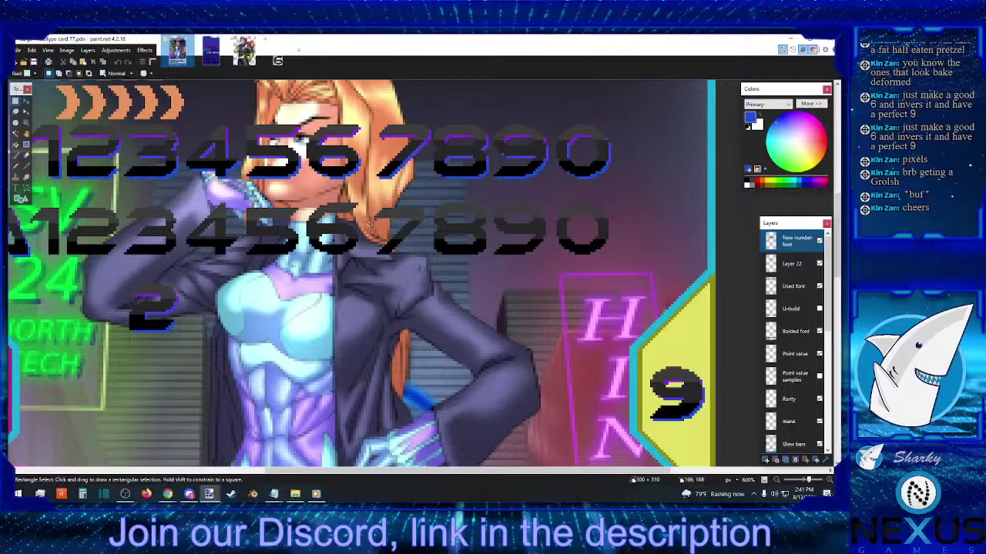
# - Nudge the 5 × 6 px left tip of the plain row's 7 two pixels right
pyautogui.moveTo(375, 219); pyautogui.dragTo(394, 195)
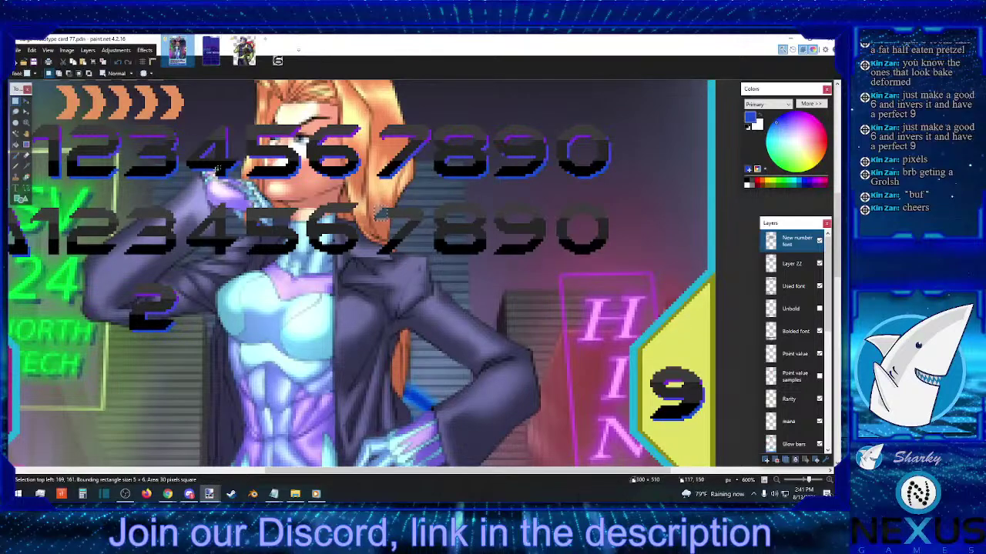
pyautogui.click(27, 102)
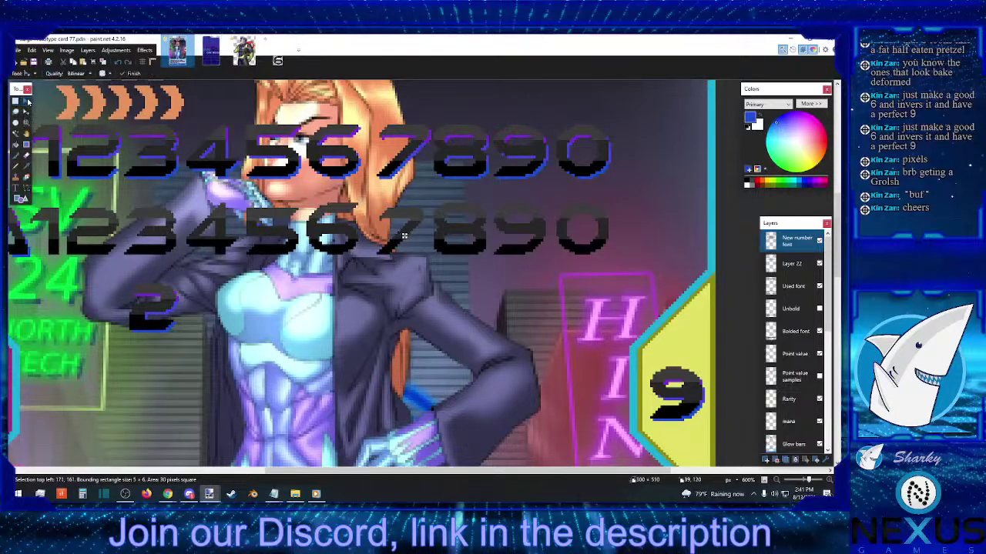
pyautogui.press('s')
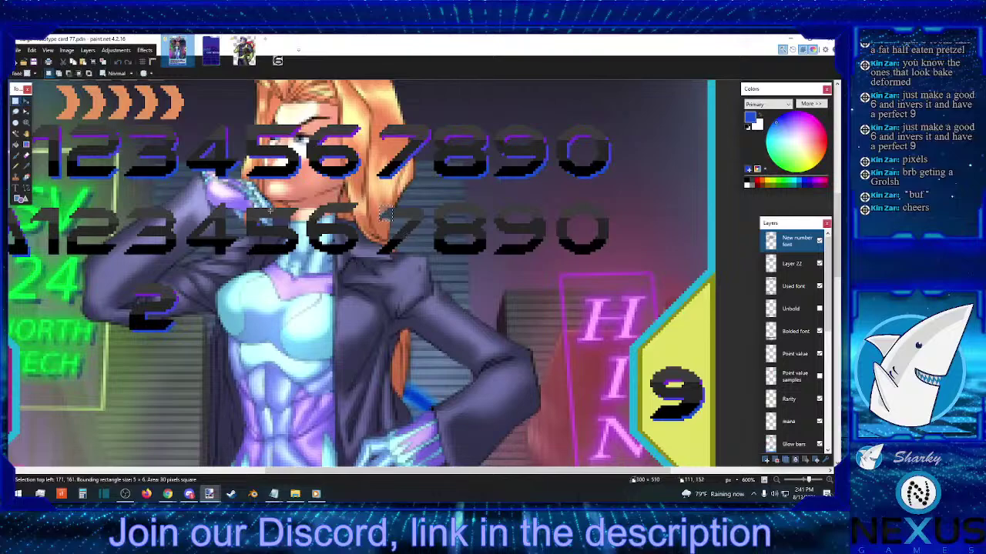
# - Undo the 18 × 18 px check selection around the 7 and the last 1 px nudge of its left tip
pyautogui.moveTo(377, 252); pyautogui.dragTo(424, 208)
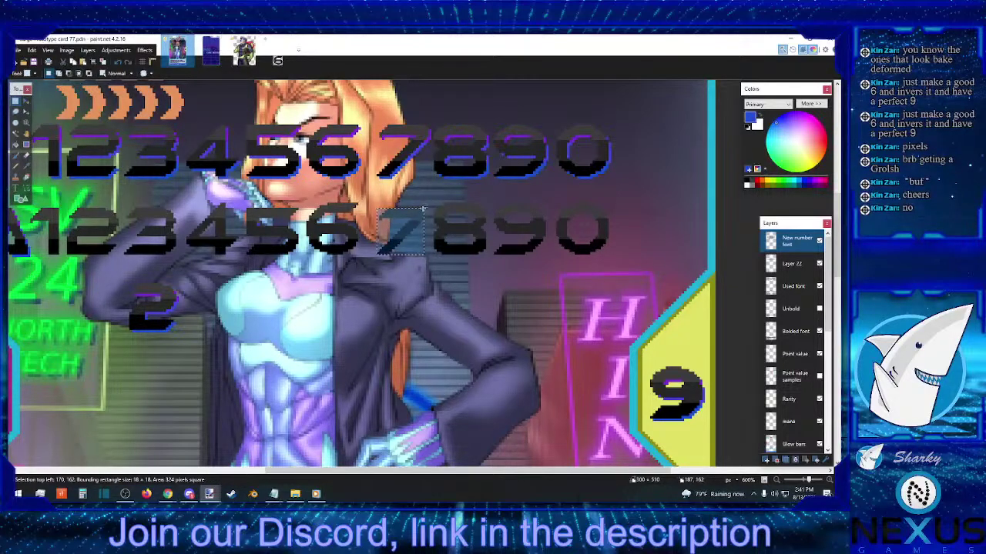
pyautogui.click(406, 220)
pyautogui.click(116, 63)
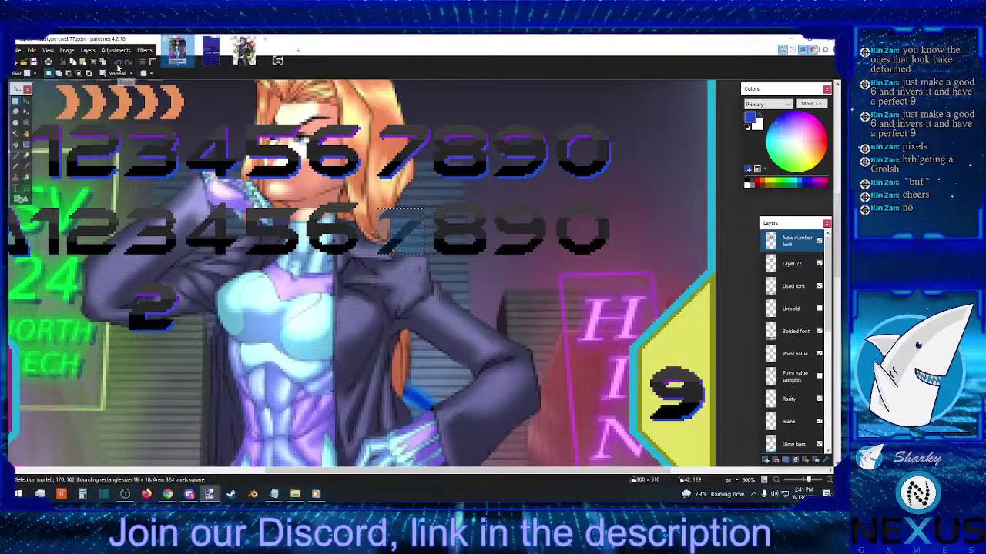
pyautogui.click(116, 63)
pyautogui.click(116, 63)
pyautogui.click(117, 64)
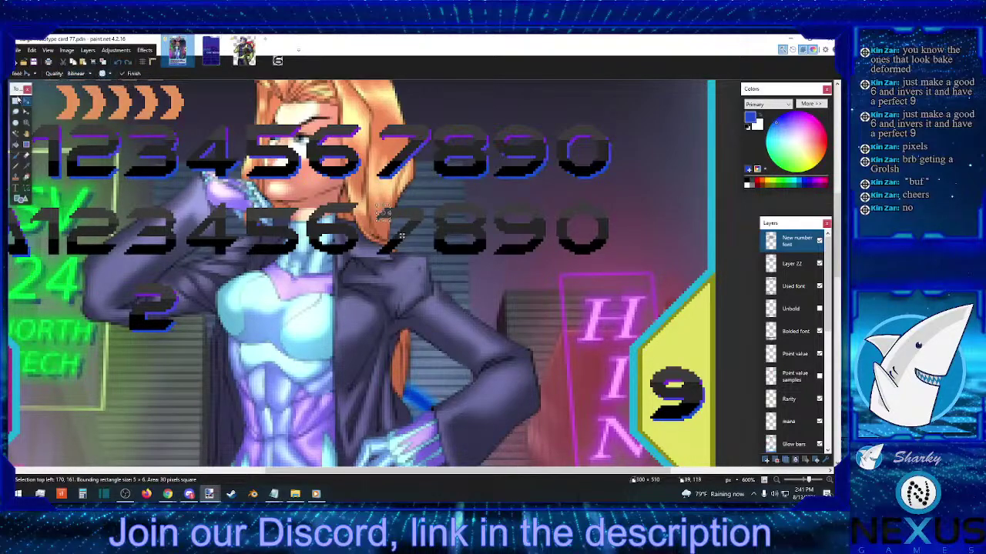
# - Measure the adjusted 7 by enclosing it in a rectangular selection, and clear the selection
pyautogui.click(16, 101)
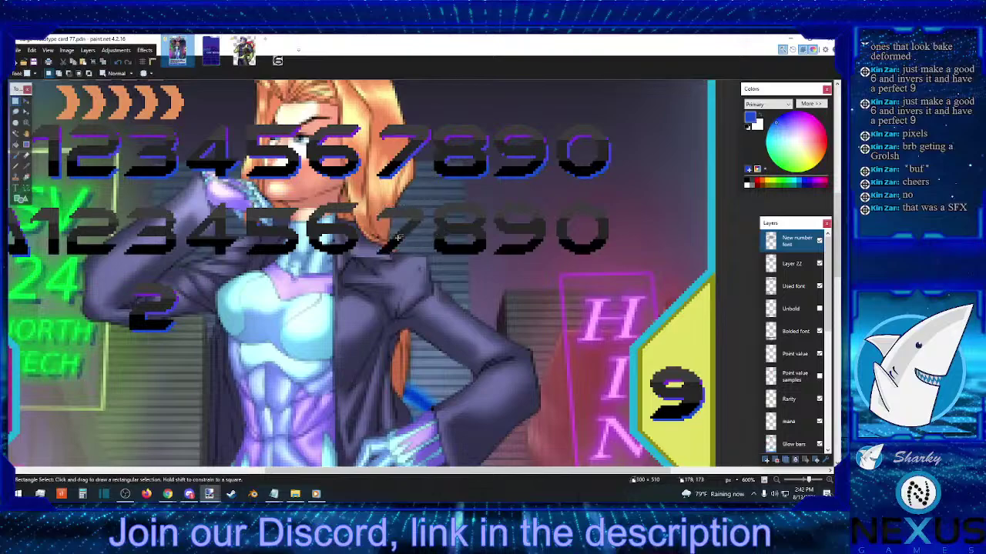
pyautogui.moveTo(380, 252); pyautogui.dragTo(423, 208)
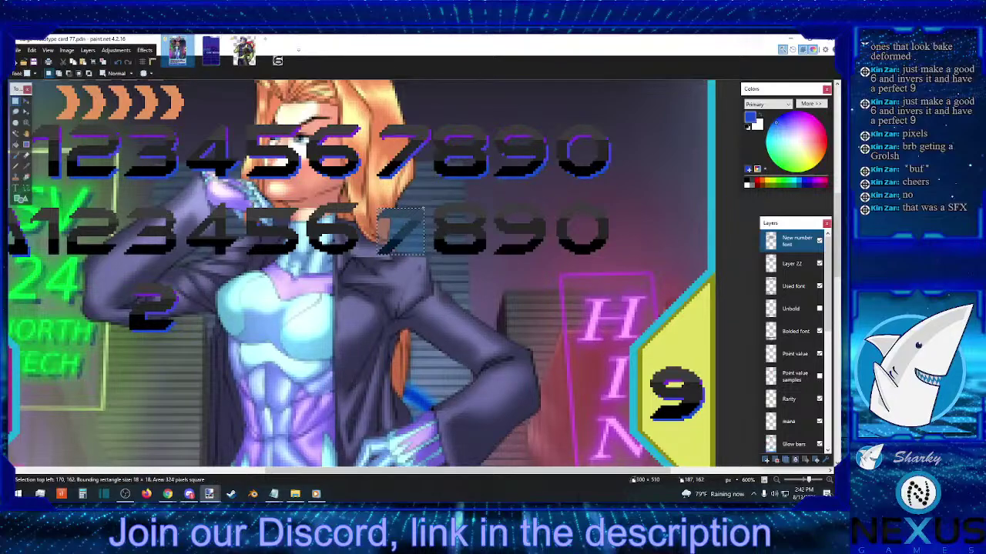
pyautogui.click(434, 227)
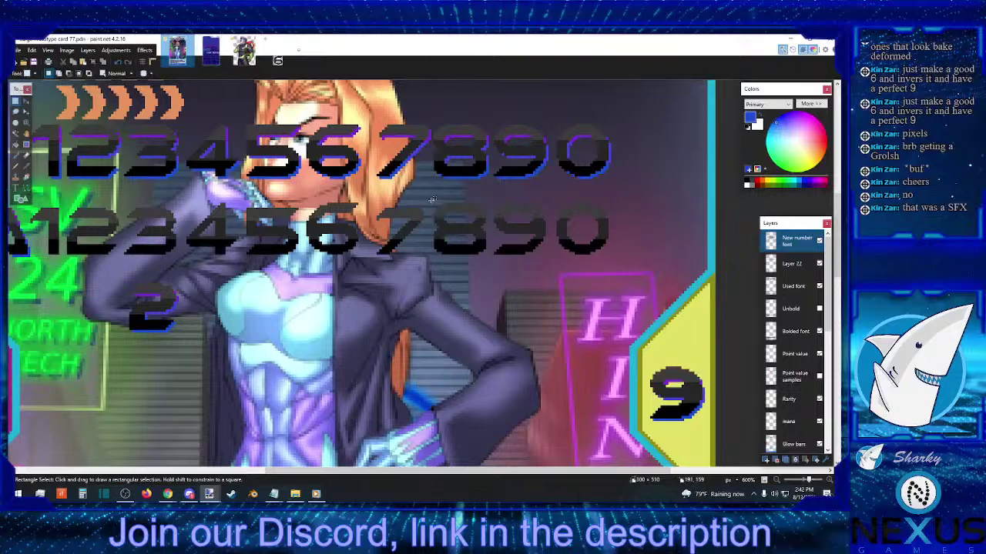
# - Shift the top 22 × 6 px section of the plain row's 8 down 1 px and select its upper 25 × 20 px section
pyautogui.moveTo(432, 202); pyautogui.dragTo(489, 217)
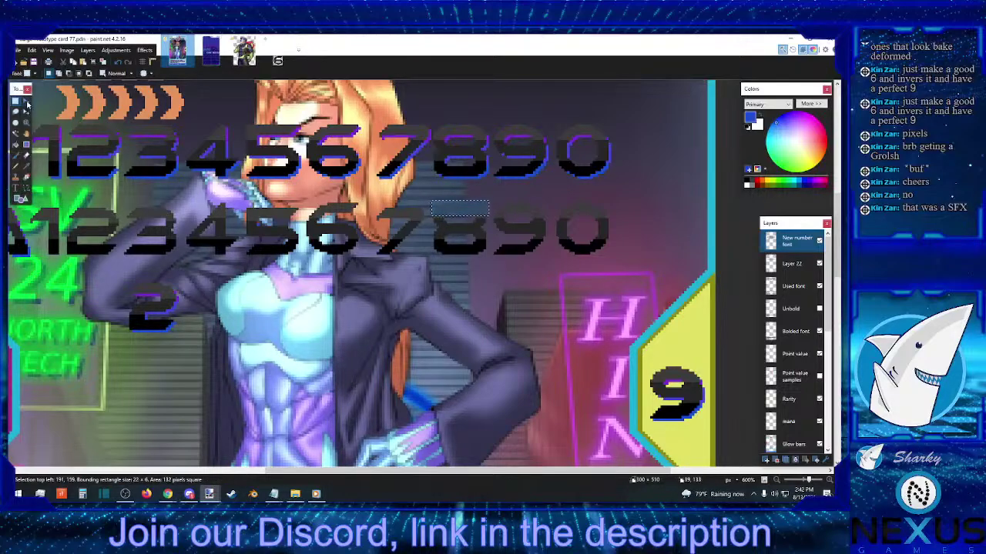
pyautogui.click(26, 100)
pyautogui.press('Down')
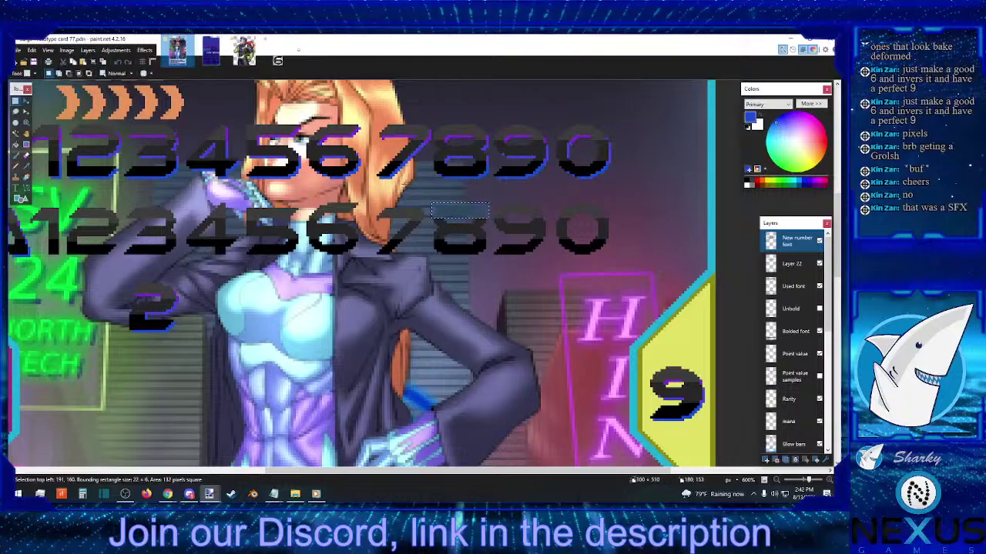
pyautogui.moveTo(422, 187); pyautogui.dragTo(483, 239)
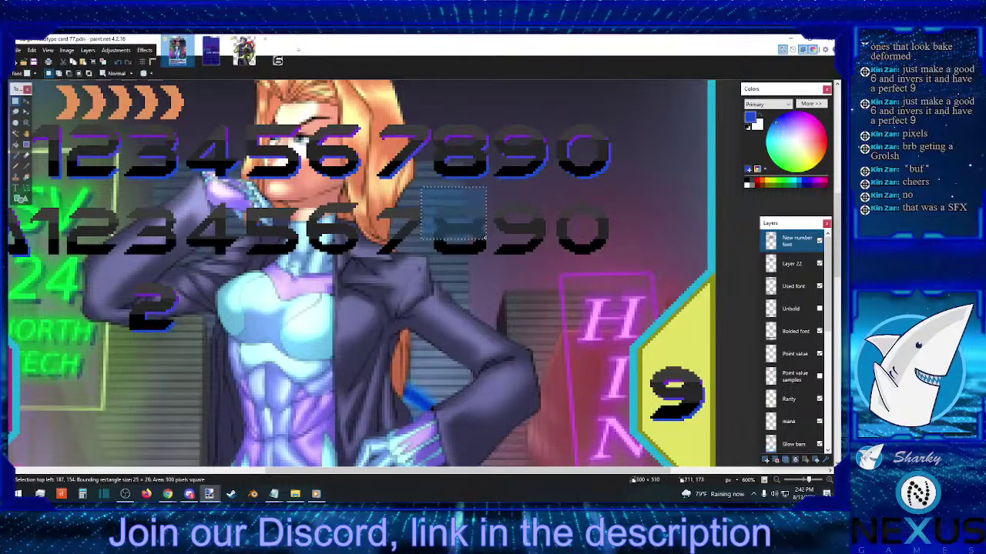
# - In the lower number row, move the selected top of the 8 down 1 px and its left part (9 × 26 px) right 2 px
pyautogui.click(26, 101)
pyautogui.press('Down')
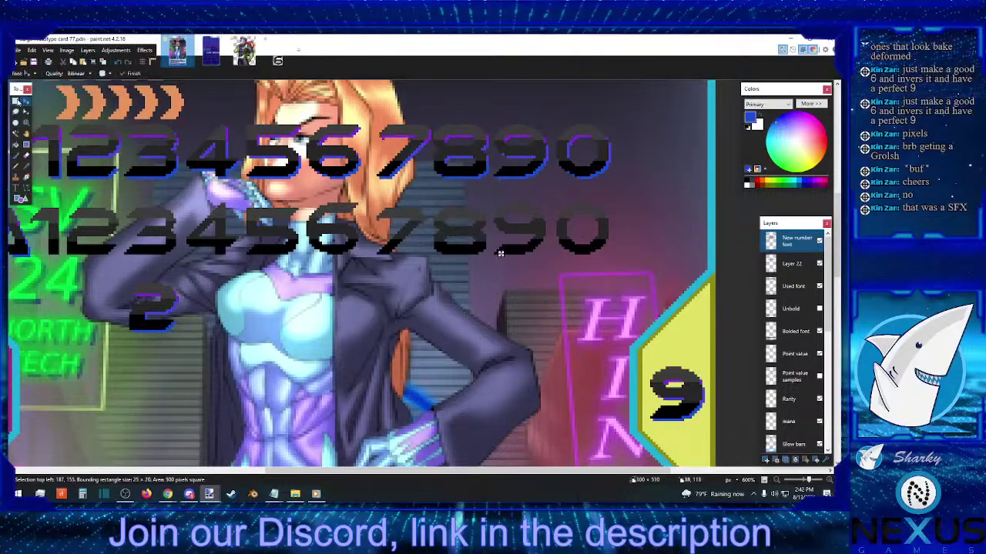
pyautogui.press('s')
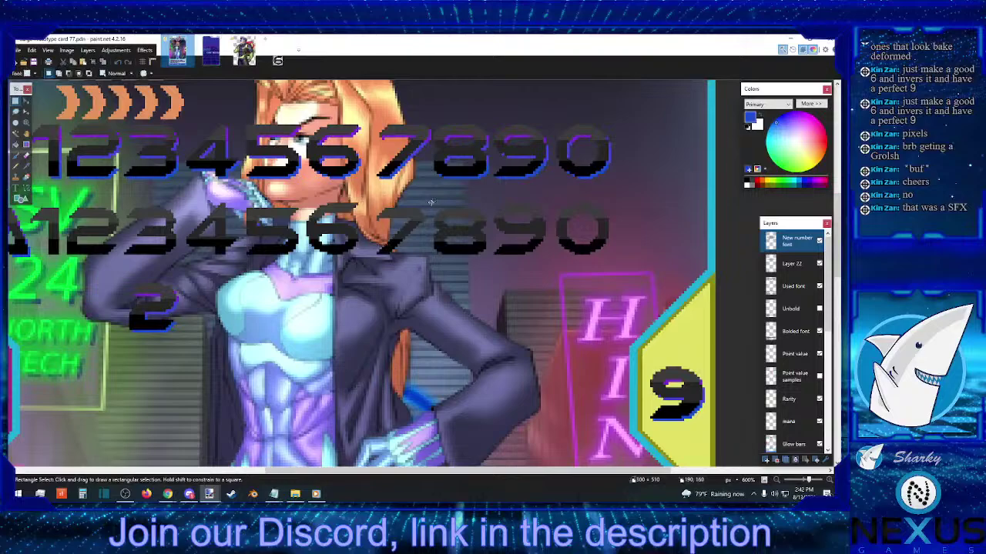
pyautogui.moveTo(431, 203); pyautogui.dragTo(455, 268)
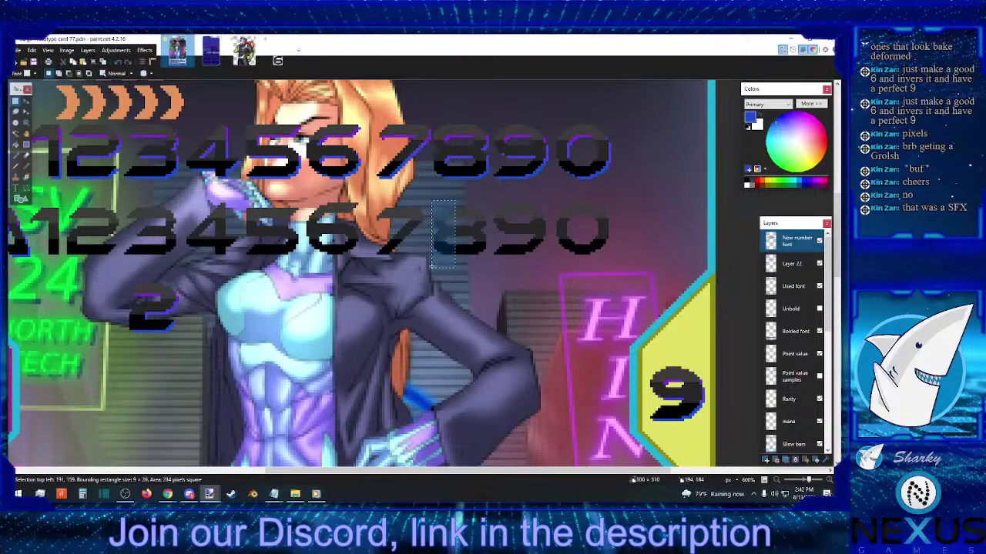
pyautogui.press('m')
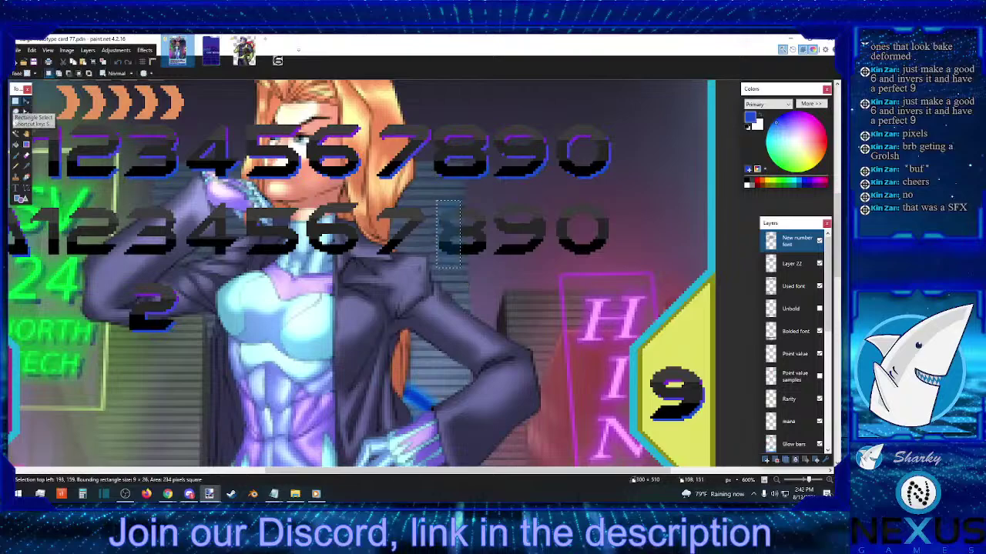
pyautogui.click(16, 100)
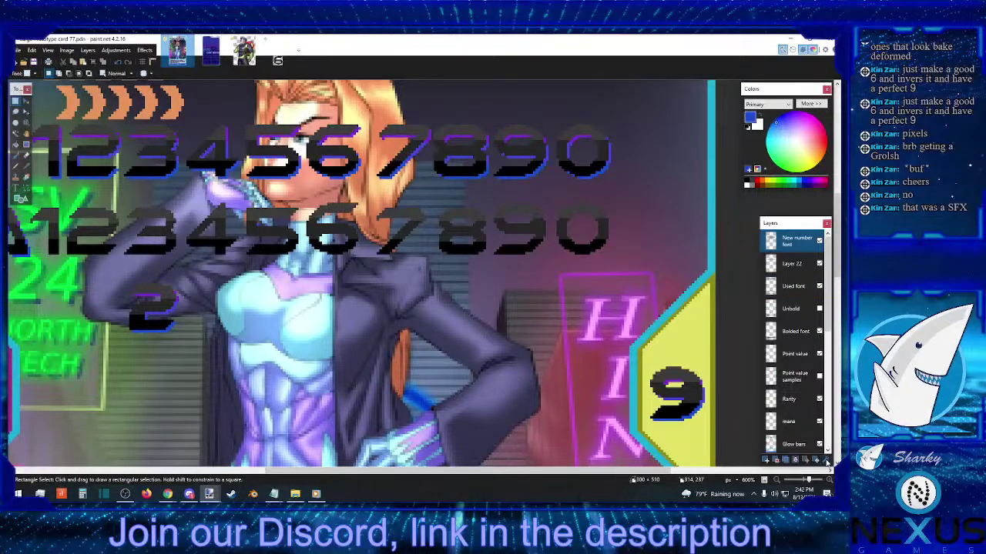
# - Select the 2 × 6 px tip on the right edge of the lower row's 7, move it up 1 px and deselect
pyautogui.scroll(3, 425, 197)
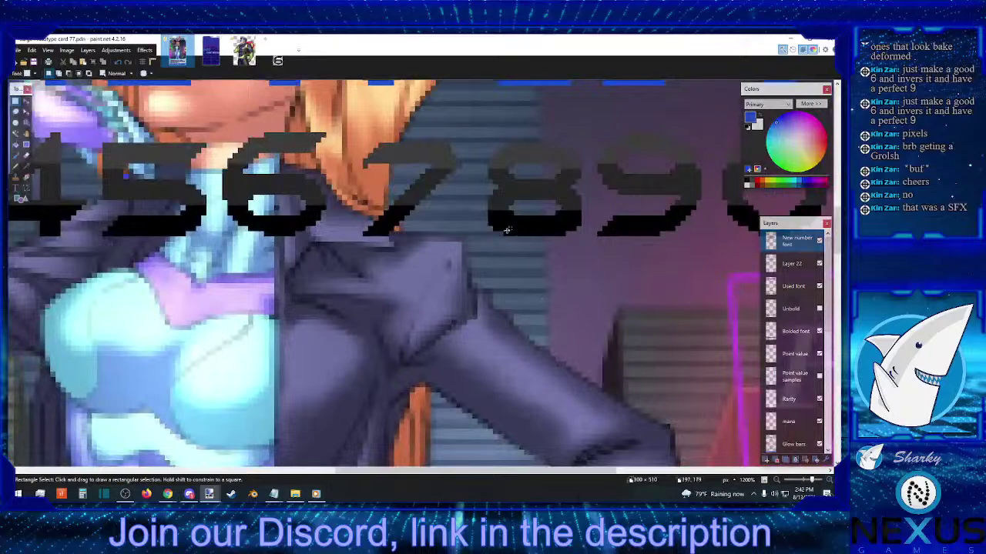
pyautogui.moveTo(453, 149); pyautogui.dragTo(462, 181)
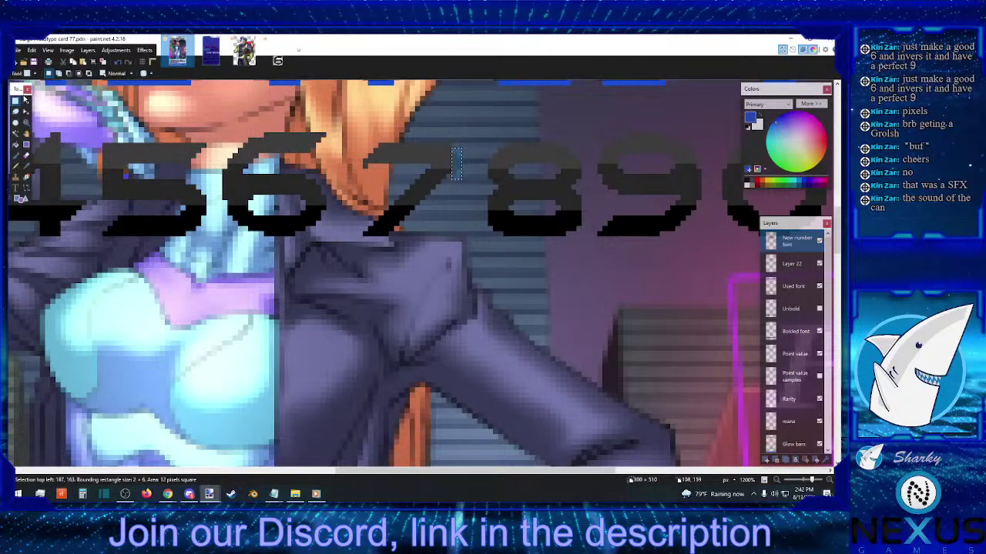
pyautogui.click(26, 101)
pyautogui.moveTo(467, 201); pyautogui.dragTo(467, 192)
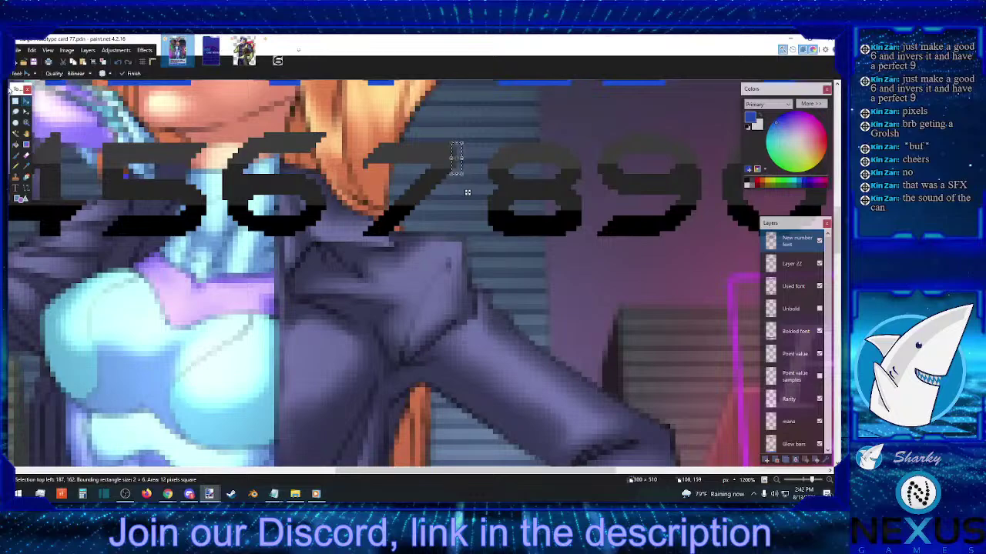
pyautogui.hotkey('ctrl', 'd')
pyautogui.press('s')
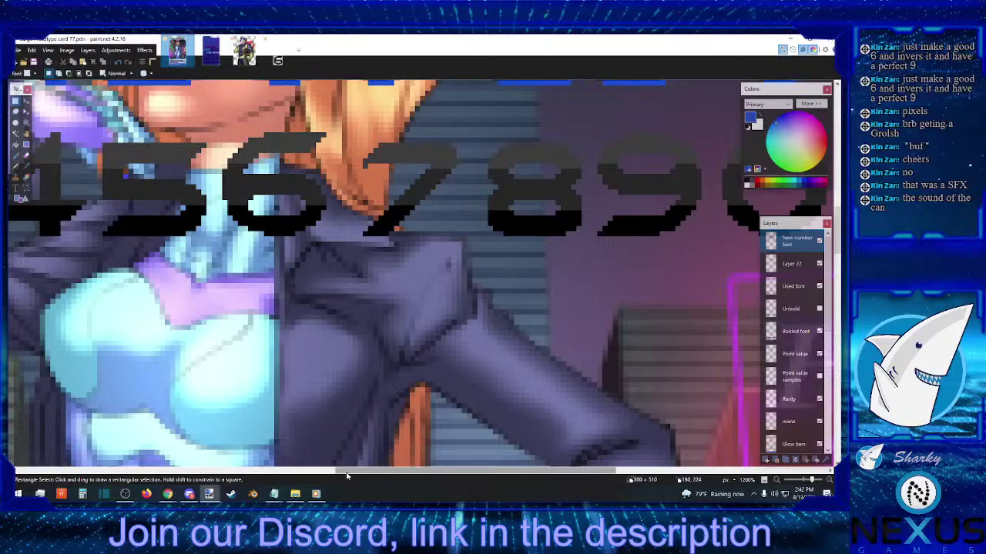
# - Flatten the lower row's 9 by moving its 21 × 8 px top down 1 px and its 22 × 12 px upper part down 1 px
pyautogui.moveTo(346, 476); pyautogui.dragTo(440, 471)
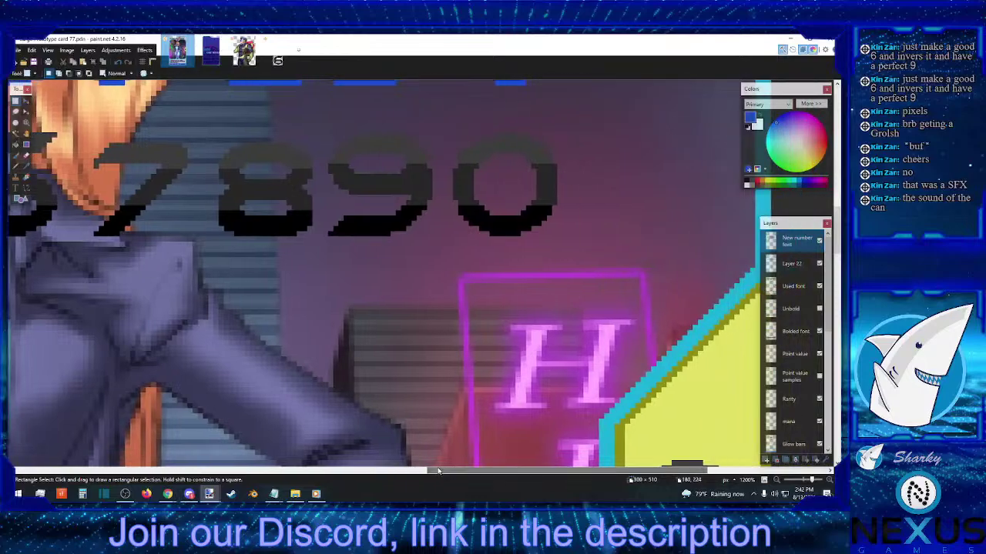
pyautogui.moveTo(325, 125); pyautogui.dragTo(432, 164)
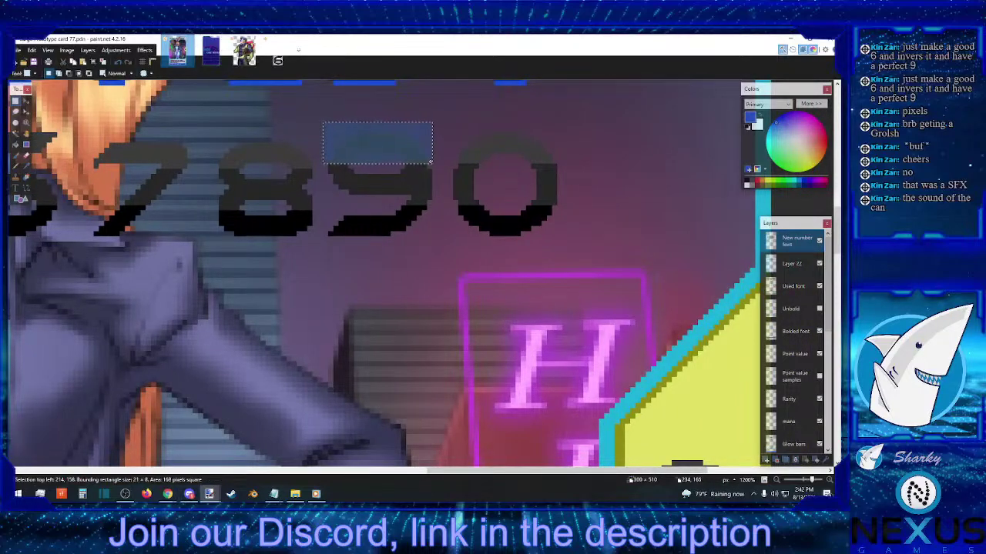
pyautogui.click(26, 101)
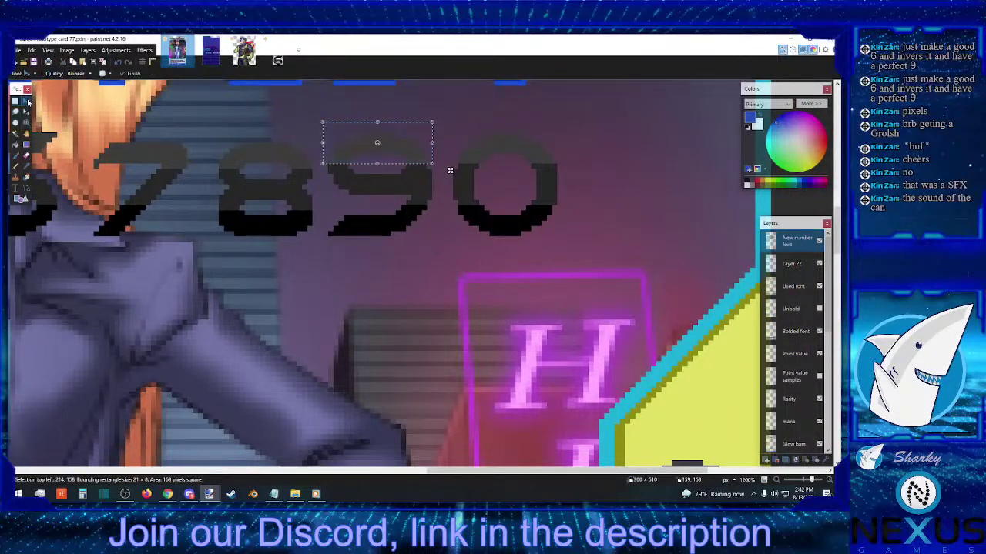
pyautogui.press('s')
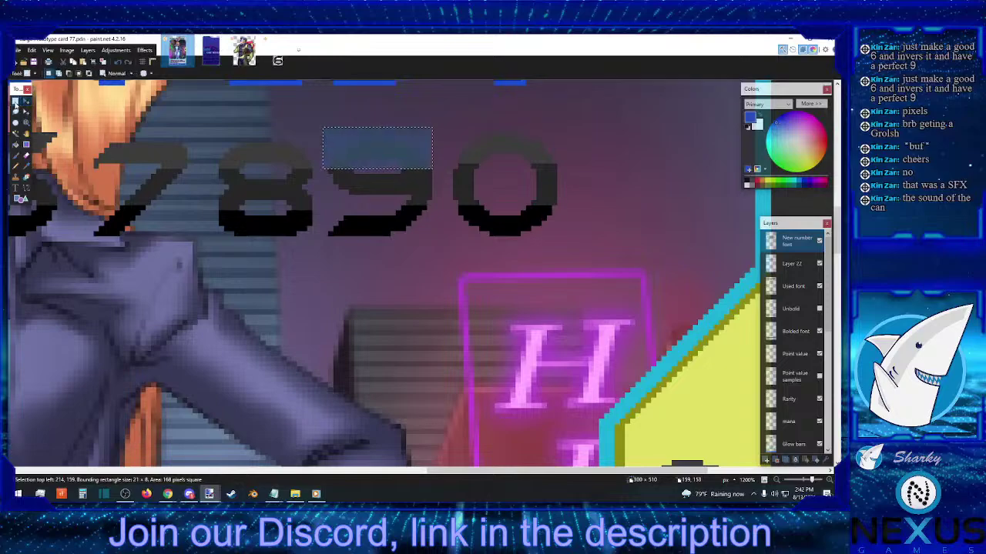
pyautogui.moveTo(324, 135); pyautogui.dragTo(434, 196)
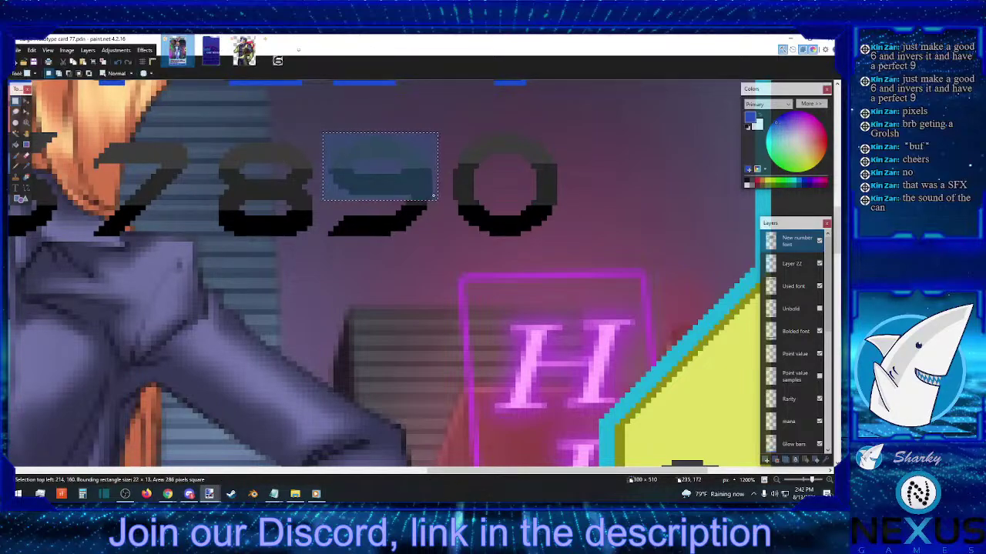
pyautogui.moveTo(434, 197); pyautogui.dragTo(433, 192)
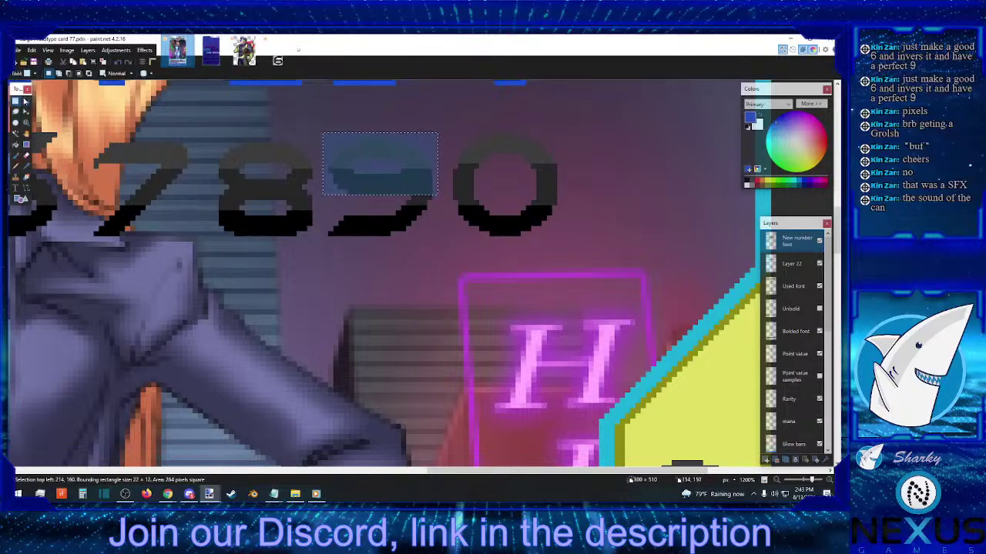
pyautogui.click(25, 102)
pyautogui.press('Down')
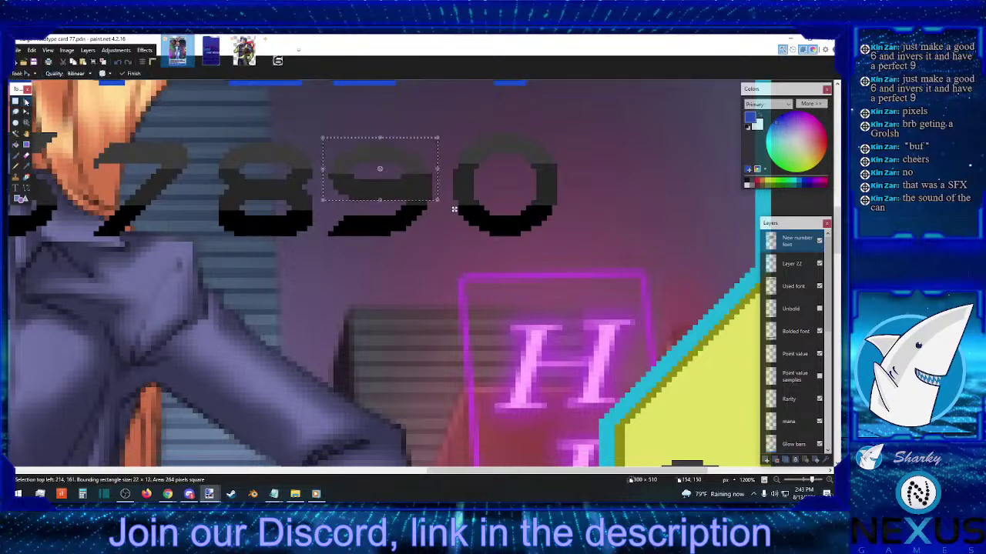
# - Shrink the lower row's 0 by moving its upper half down 2 px and its right part (18 × 21 px) left 2 px
pyautogui.click(16, 101)
pyautogui.moveTo(449, 122); pyautogui.dragTo(589, 184)
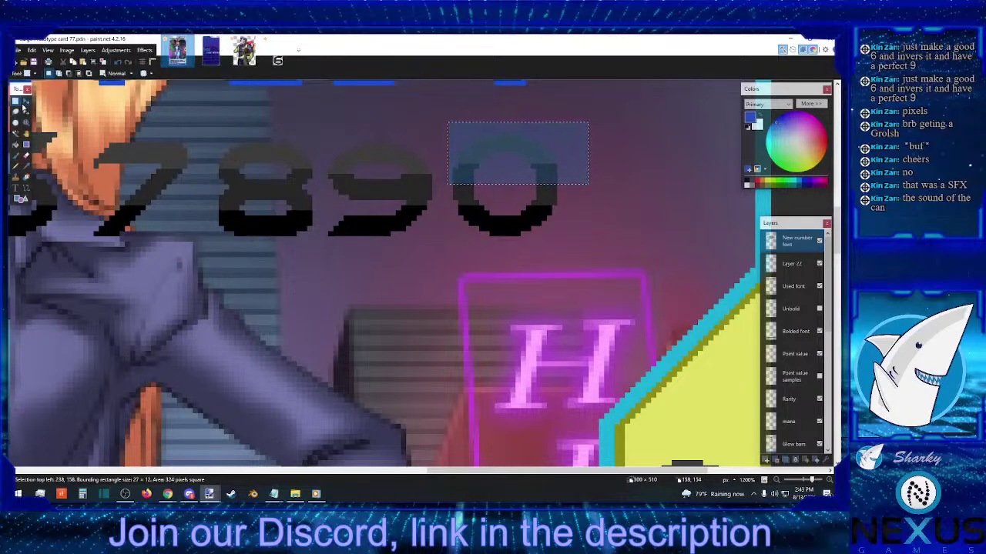
pyautogui.click(25, 101)
pyautogui.press('s')
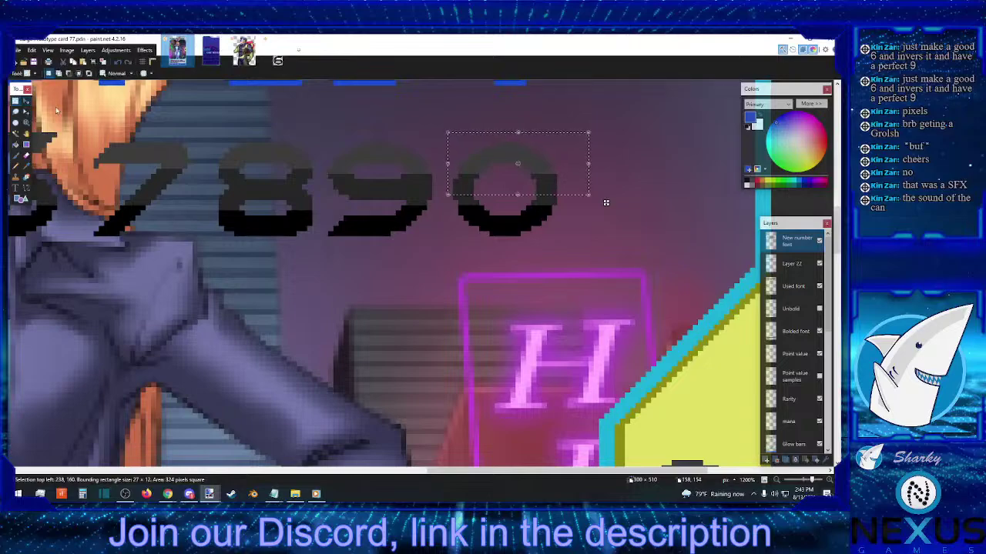
pyautogui.moveTo(604, 132); pyautogui.dragTo(513, 238)
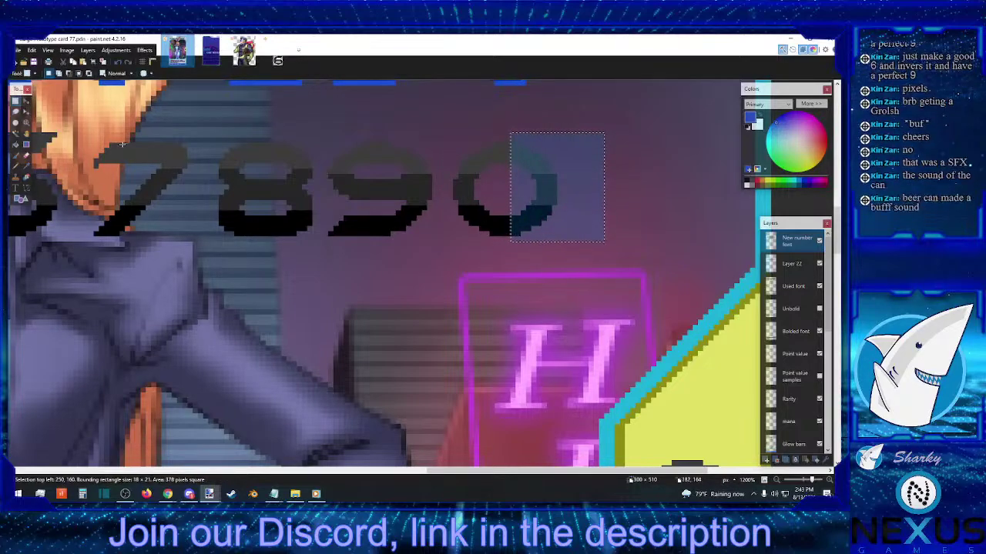
pyautogui.click(25, 102)
pyautogui.moveTo(625, 254); pyautogui.dragTo(606, 256)
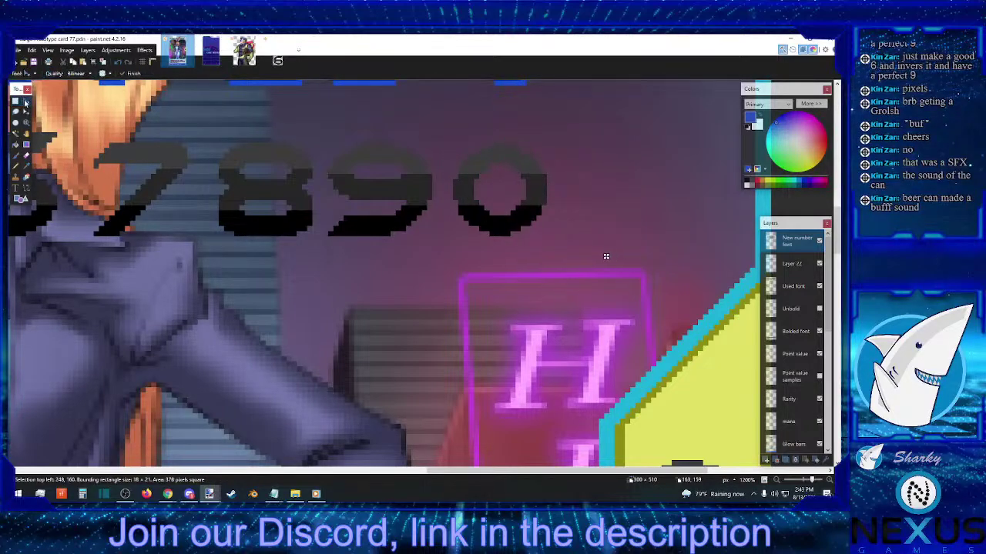
pyautogui.hotkey('ctrl', 'd')
pyautogui.press('s')
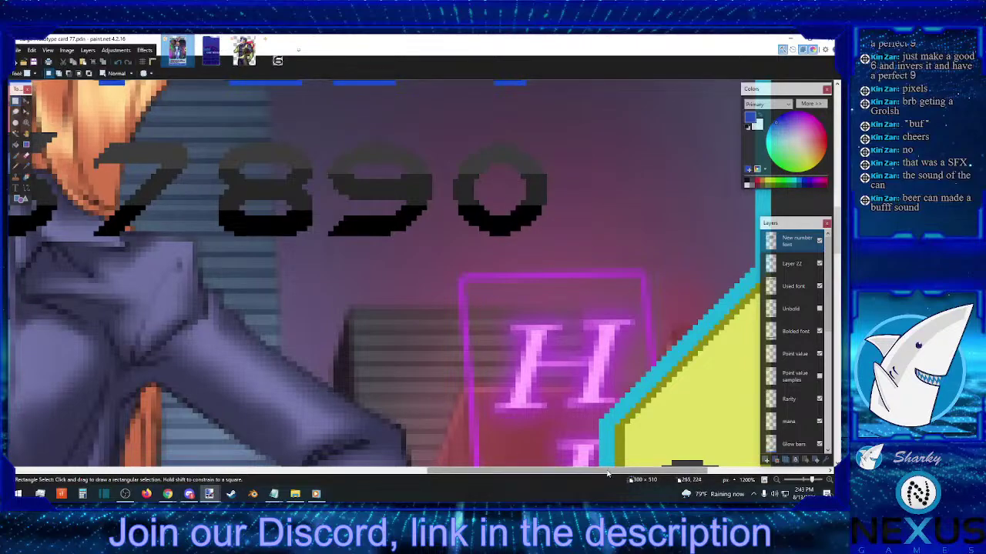
# - Narrow the lower row's 2 by selecting its 10 × 19 px left part and moving it right 2 px
pyautogui.moveTo(607, 474); pyautogui.dragTo(351, 470)
pyautogui.moveTo(358, 469)
pyautogui.mouseDown()
pyautogui.moveTo(470, 471)
pyautogui.moveTo(341, 469)
pyautogui.mouseUp()
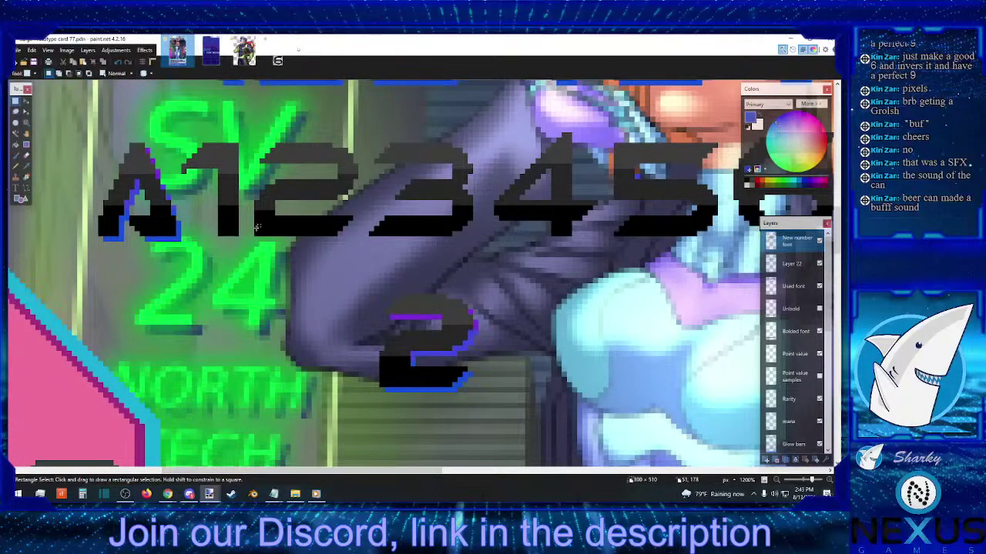
pyautogui.moveTo(256, 233); pyautogui.dragTo(306, 139)
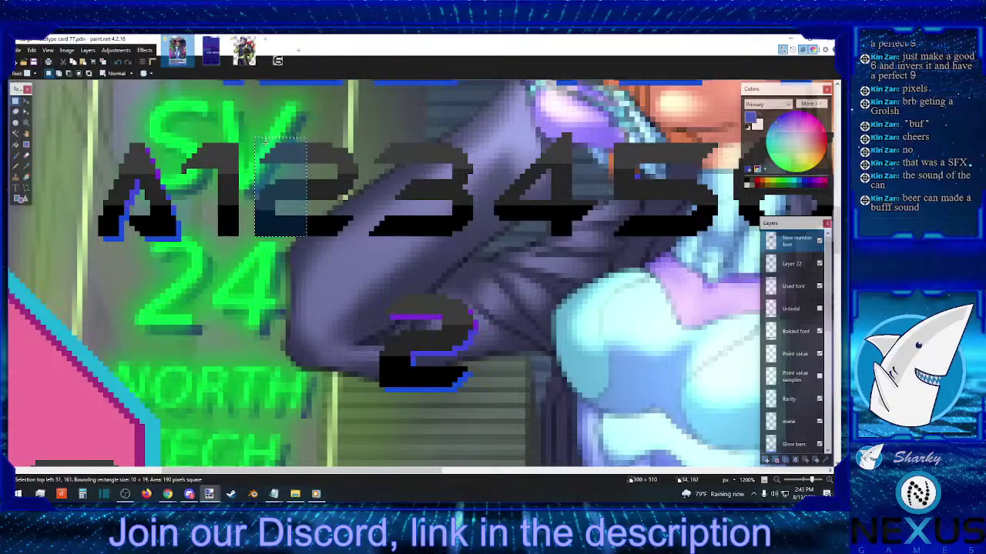
pyautogui.click(26, 101)
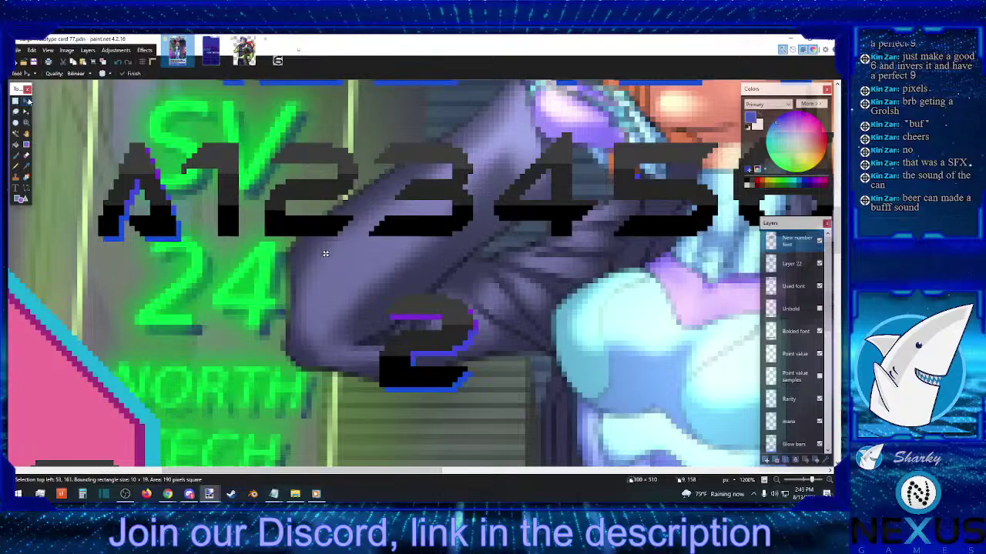
pyautogui.press('Delete')
pyautogui.press('s')
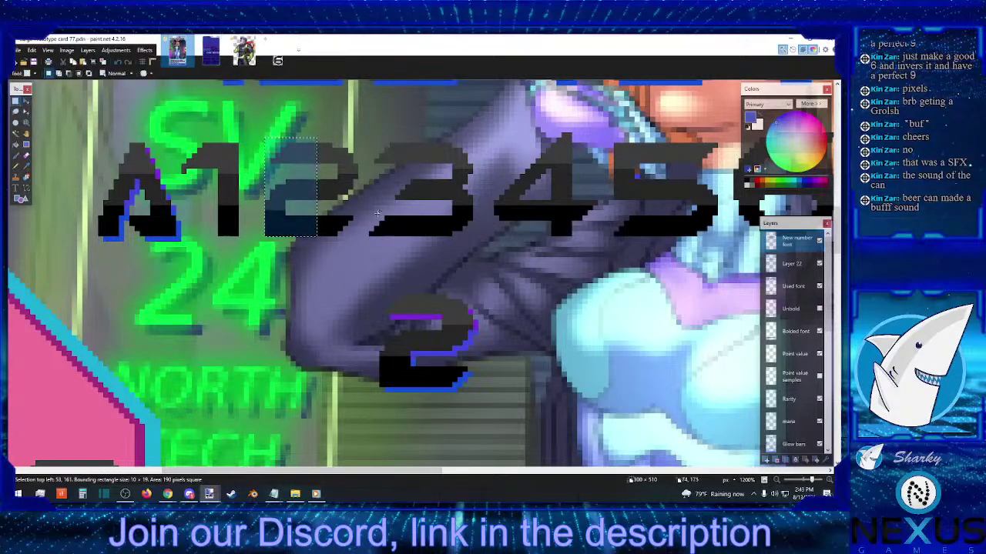
pyautogui.moveTo(371, 234); pyautogui.dragTo(471, 164)
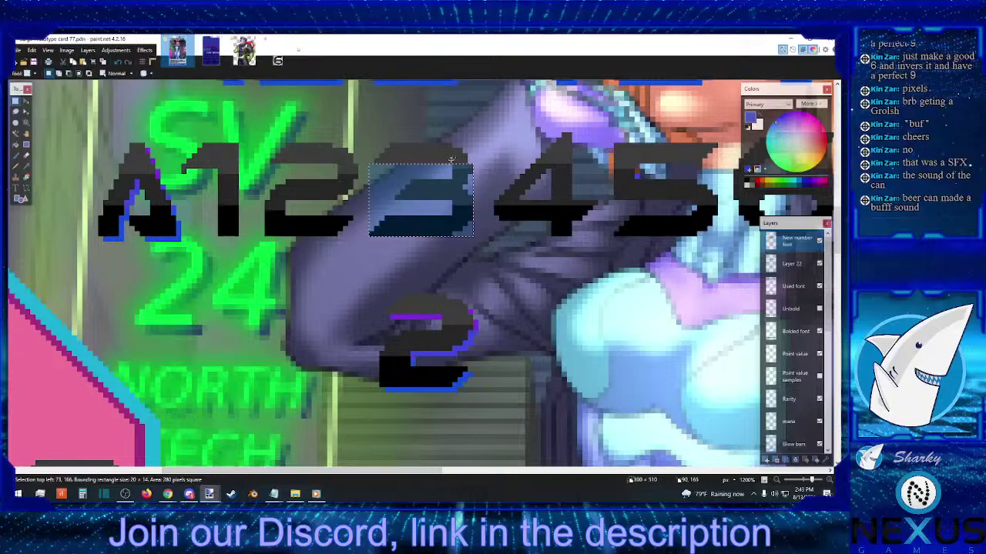
pyautogui.hotkey('ctrl', 'd')
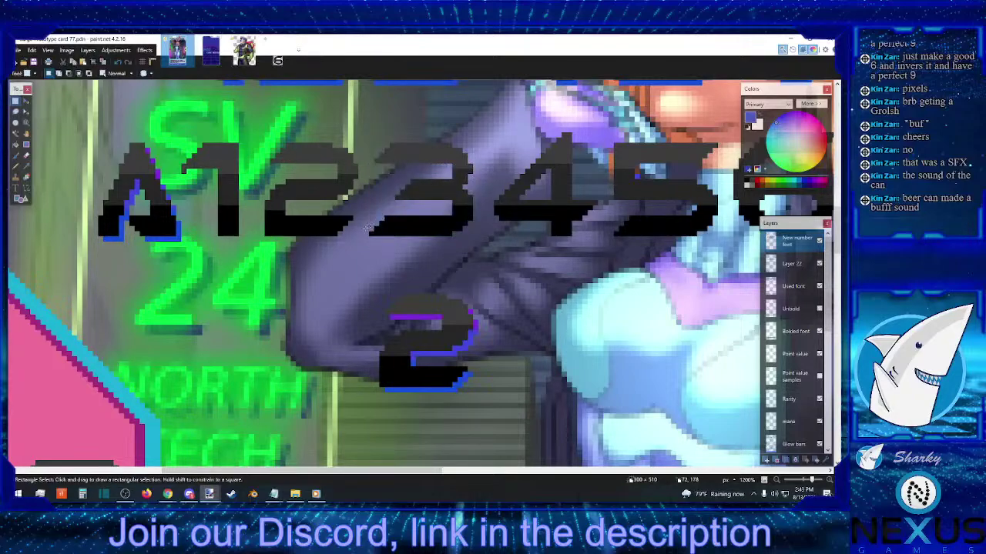
pyautogui.moveTo(367, 236); pyautogui.dragTo(472, 161)
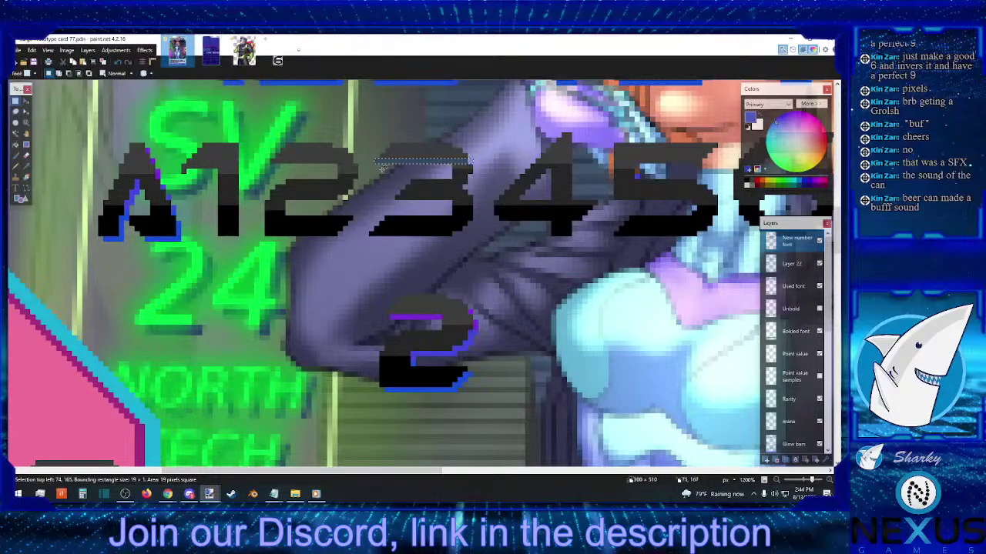
# - Narrow the lower row's 3 by moving its left part right 1 px, then a wider 9 × 23 px left part right 1 px
pyautogui.moveTo(370, 211); pyautogui.dragTo(411, 134)
pyautogui.click(25, 100)
pyautogui.click(15, 101)
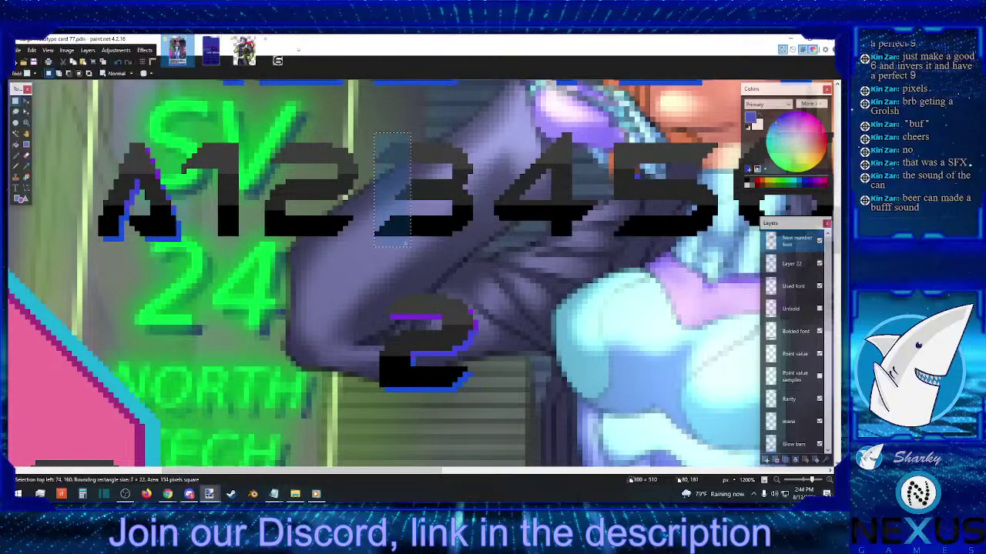
pyautogui.moveTo(411, 245)
pyautogui.mouseDown()
pyautogui.moveTo(419, 235)
pyautogui.moveTo(421, 252)
pyautogui.mouseUp()
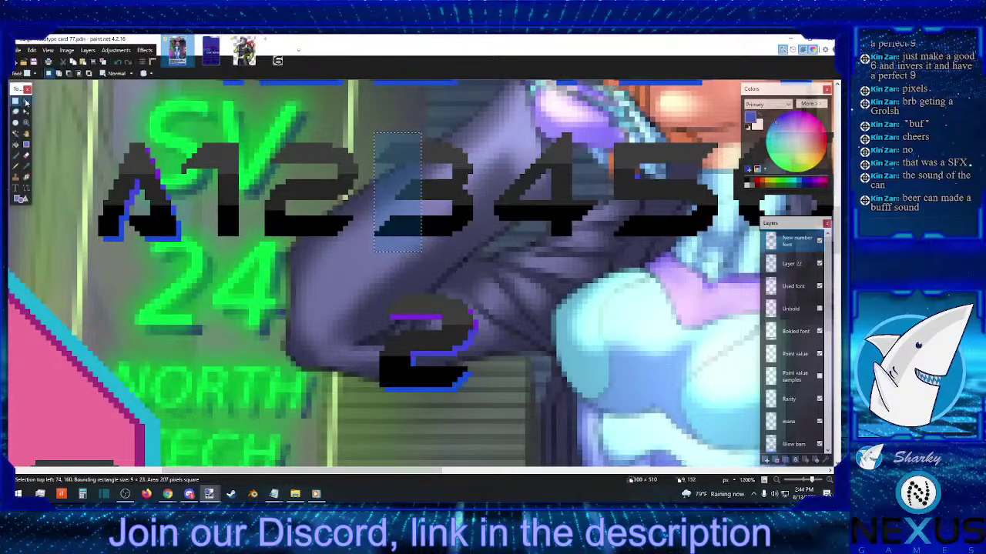
pyautogui.scroll(3, 358, 154)
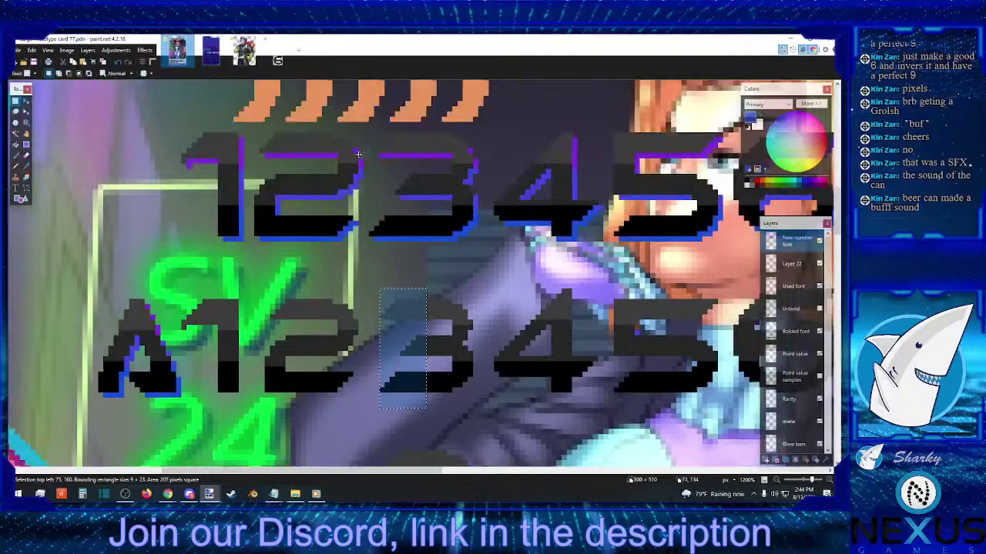
pyautogui.scroll(1, 359, 154)
pyautogui.click(370, 285)
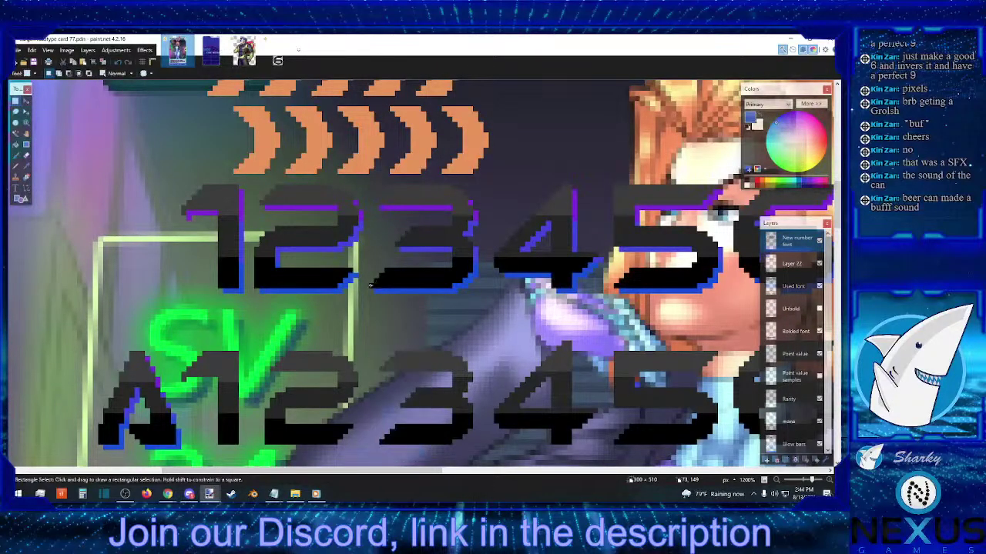
# - Widen the upper row's 3 by moving its 5 × 7 px top-left end left, then stretching the adjacent 2 × 6 px strip to 3 × 6 px
pyautogui.moveTo(371, 286); pyautogui.dragTo(467, 203)
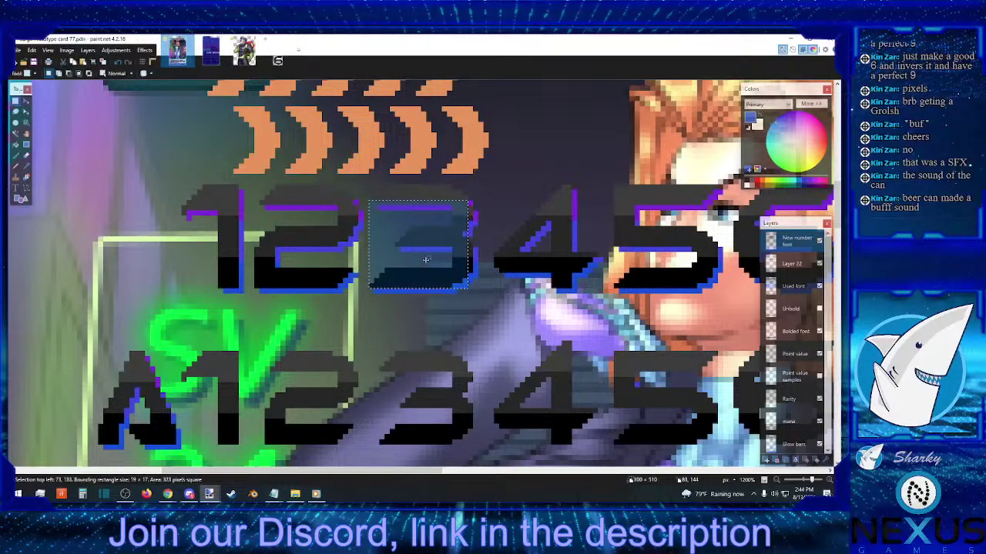
pyautogui.moveTo(369, 288); pyautogui.dragTo(466, 262)
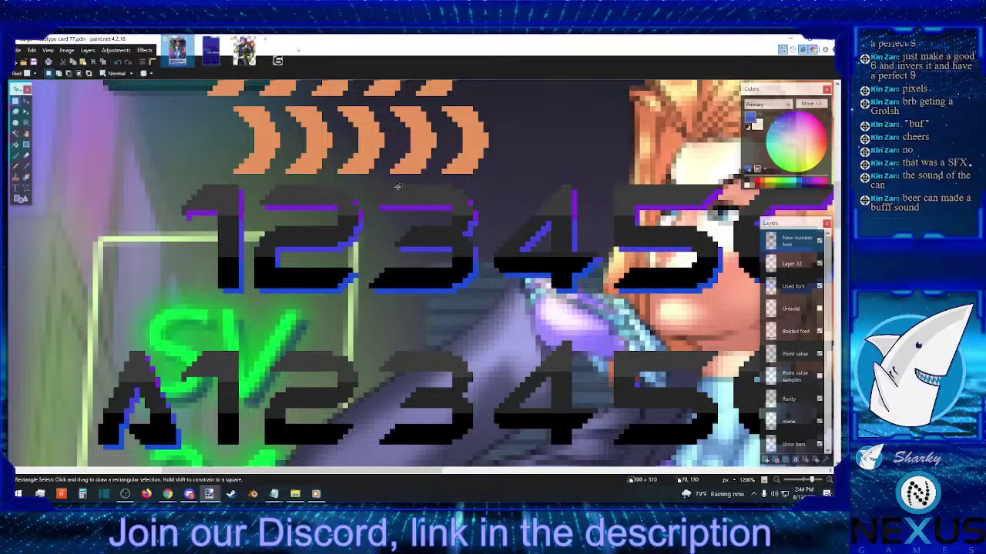
pyautogui.moveTo(399, 182); pyautogui.dragTo(406, 231)
pyautogui.click(26, 101)
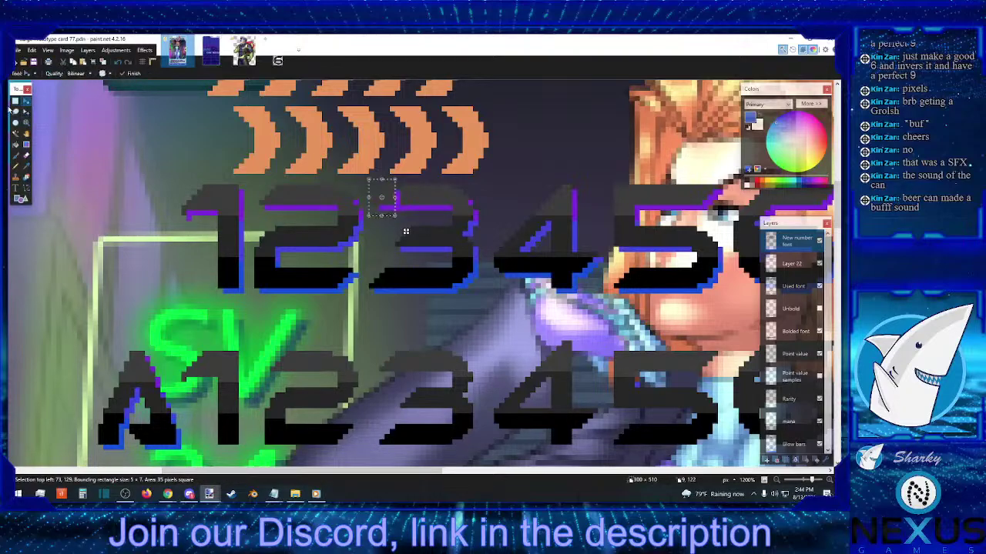
pyautogui.click(15, 101)
pyautogui.moveTo(399, 181); pyautogui.dragTo(406, 208)
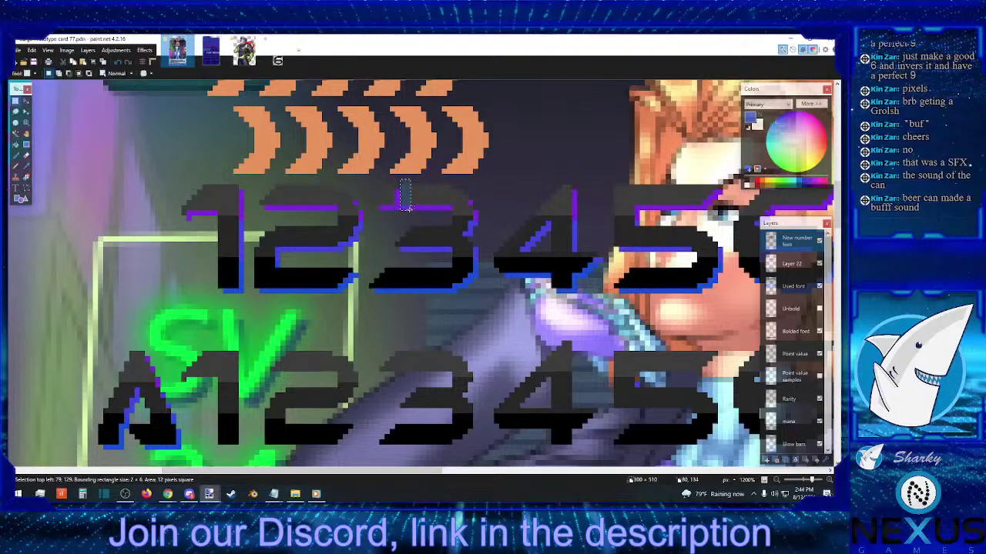
pyautogui.click(25, 101)
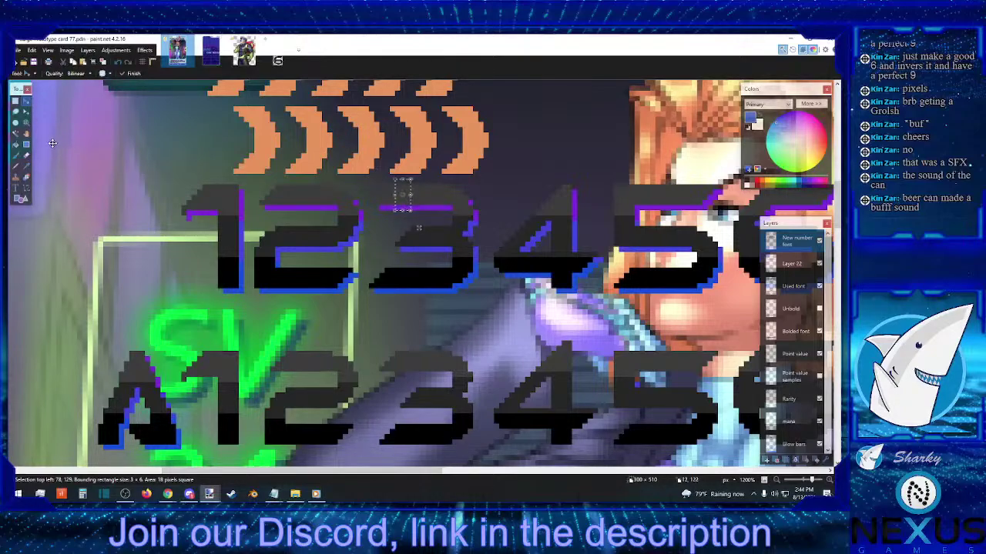
pyautogui.click(15, 101)
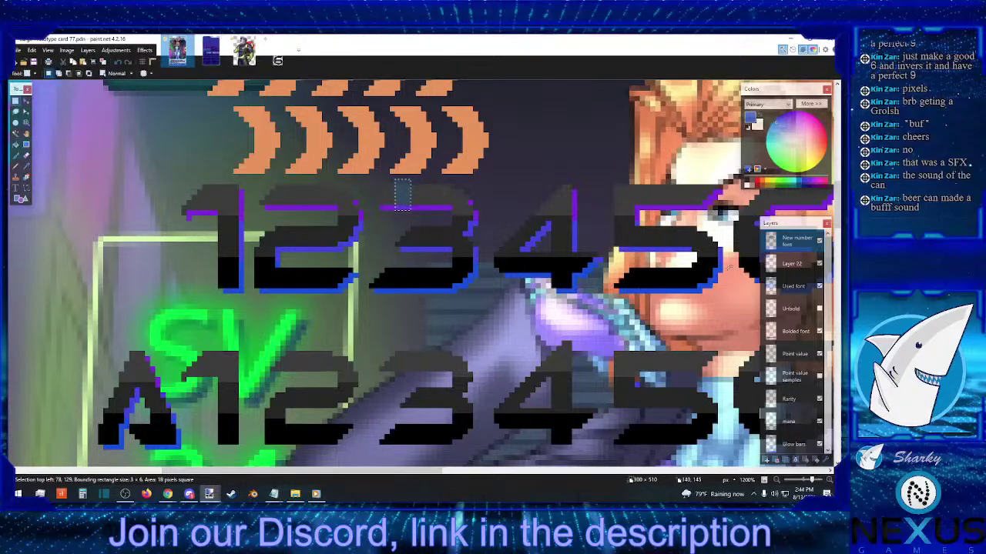
# - On Layer 22, move the upper 3's 6 × 6 px top-left outline left 1 px and stretch the adjacent 2 × 8 px strip to 3 × 8 px
pyautogui.click(791, 263)
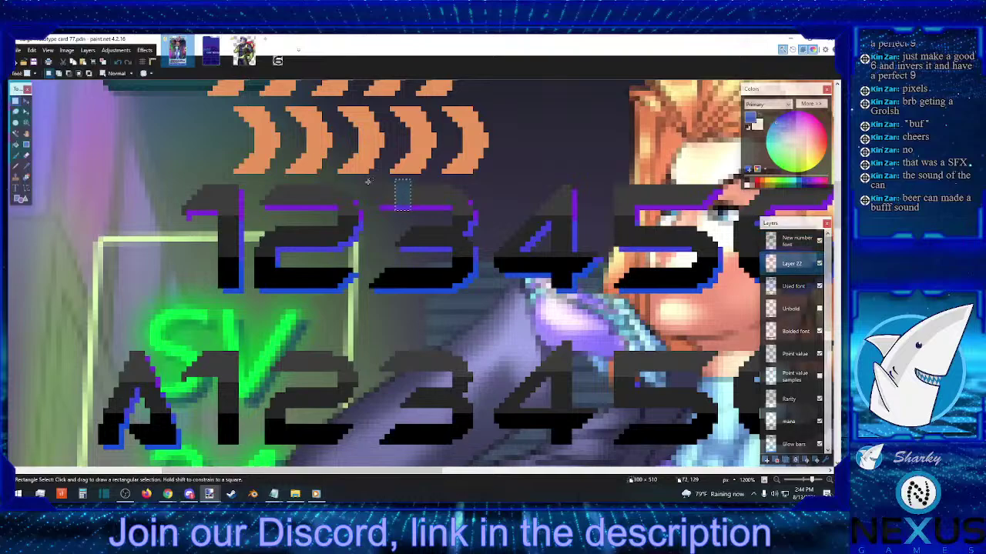
pyautogui.moveTo(364, 179); pyautogui.dragTo(399, 209)
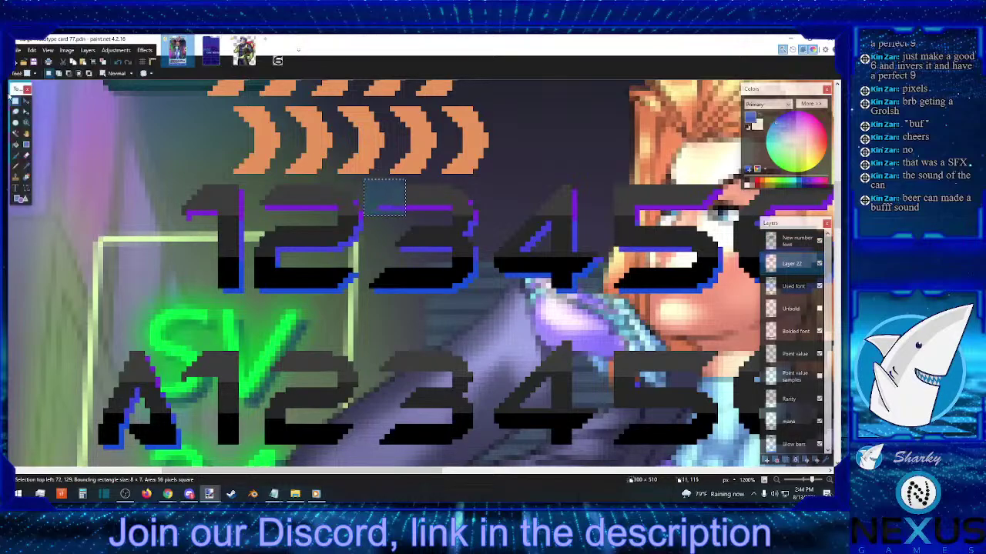
pyautogui.click(24, 101)
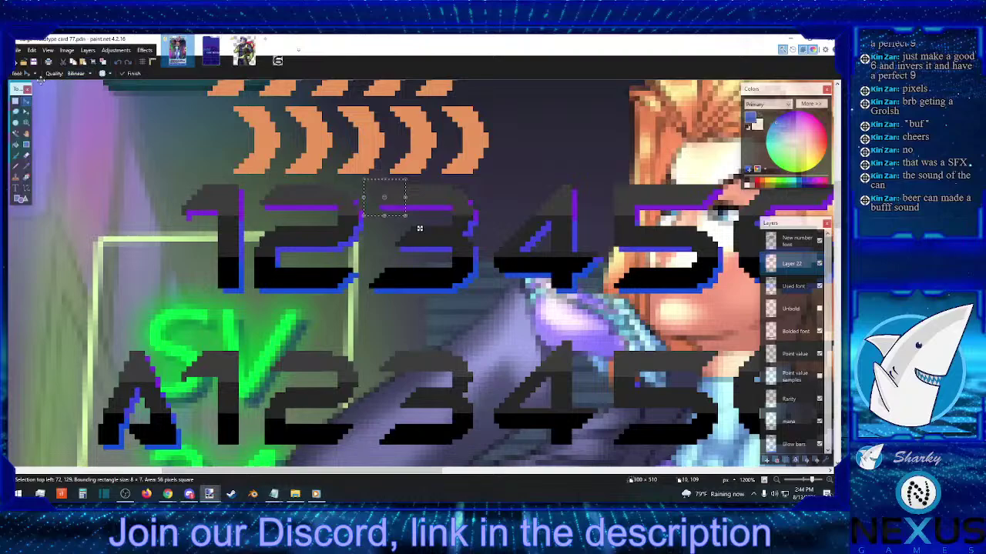
pyautogui.click(15, 101)
pyautogui.moveTo(370, 215); pyautogui.dragTo(389, 194)
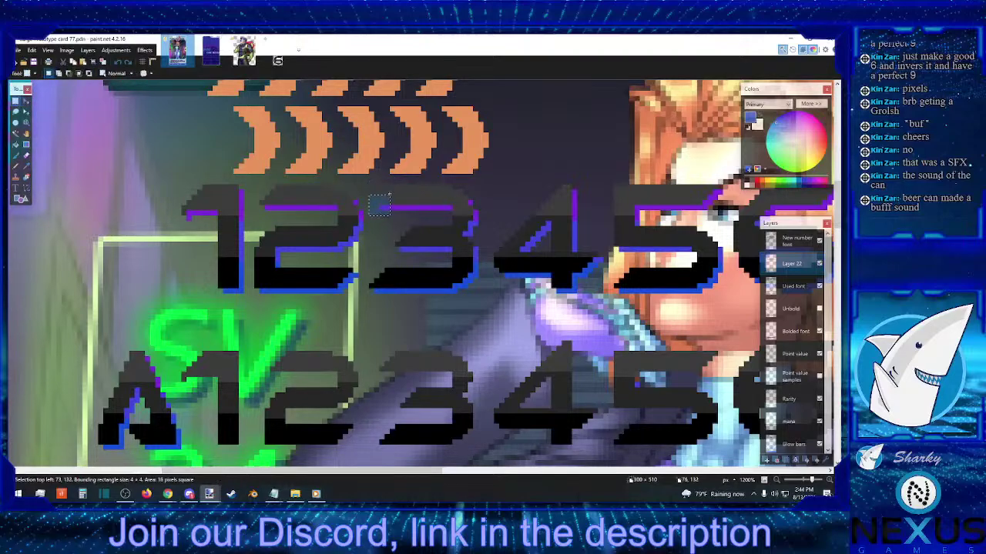
pyautogui.click(16, 101)
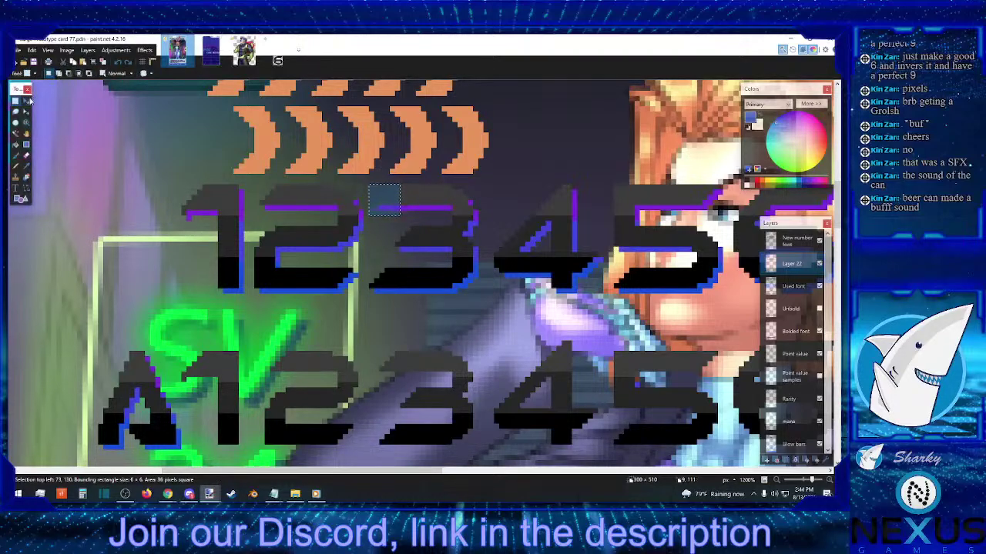
pyautogui.press('Left')
pyautogui.click(14, 101)
pyautogui.moveTo(385, 181); pyautogui.dragTo(406, 210)
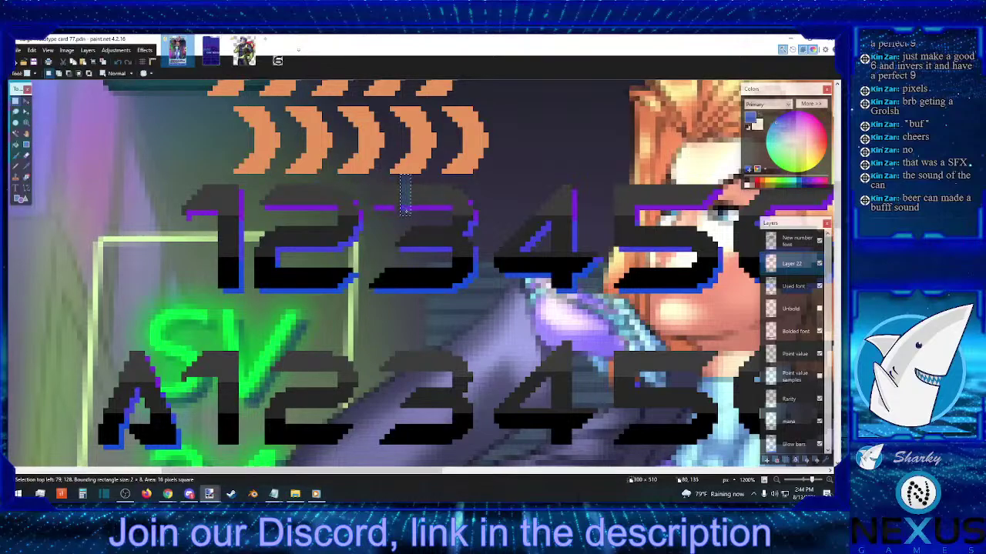
pyautogui.click(25, 101)
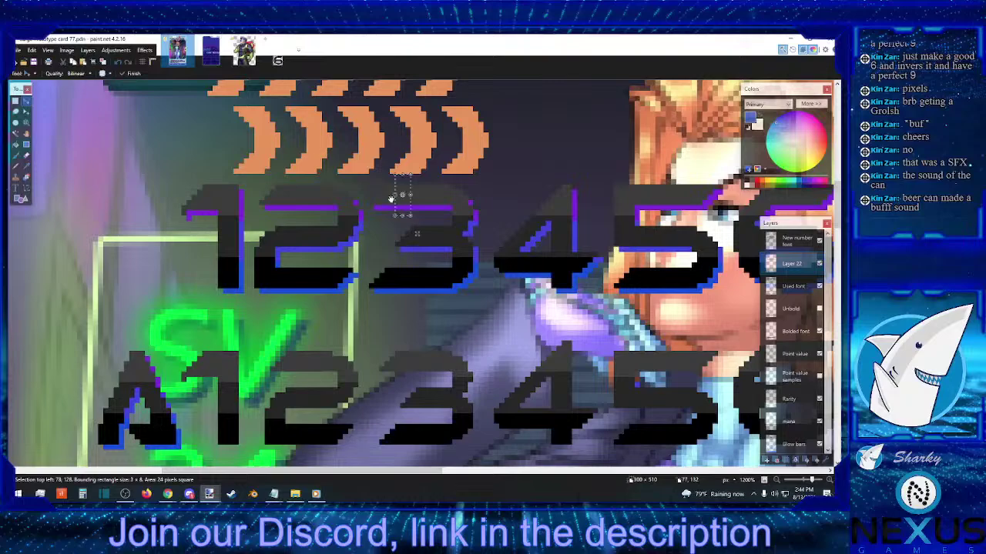
pyautogui.hotkey('ctrl', 'd')
pyautogui.press('s')
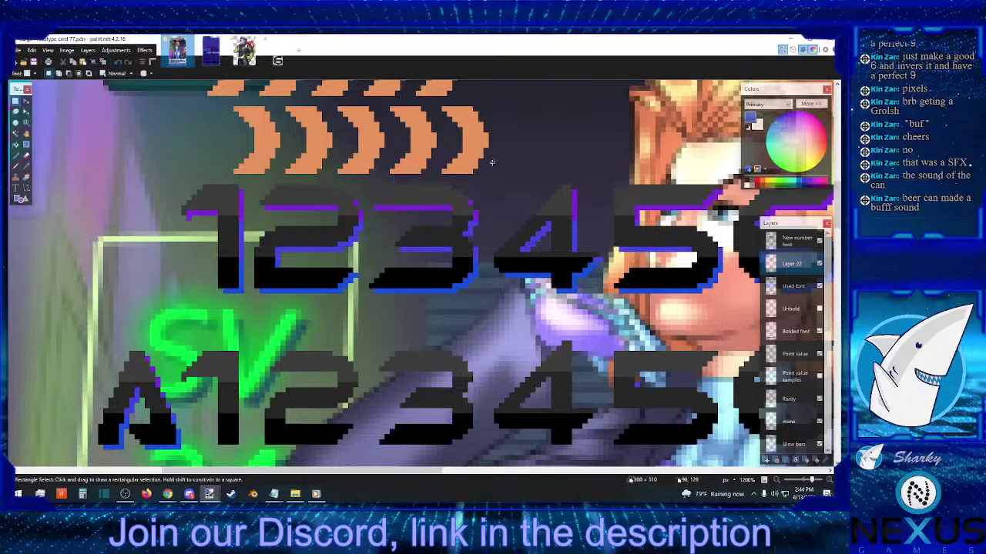
# - Hide and reshow the New number font layer to check which digits belong to it
pyautogui.scroll(-5, 491, 163)
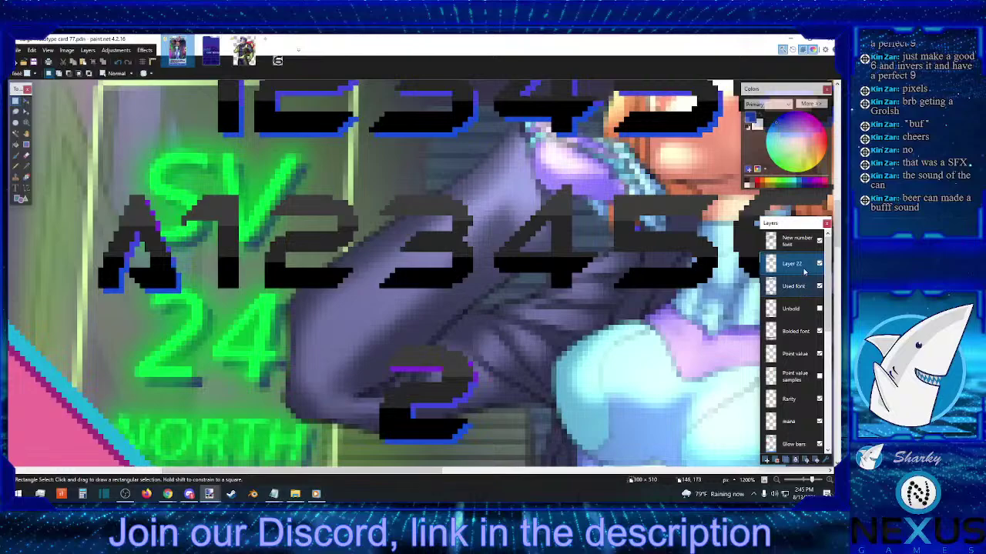
pyautogui.click(820, 241)
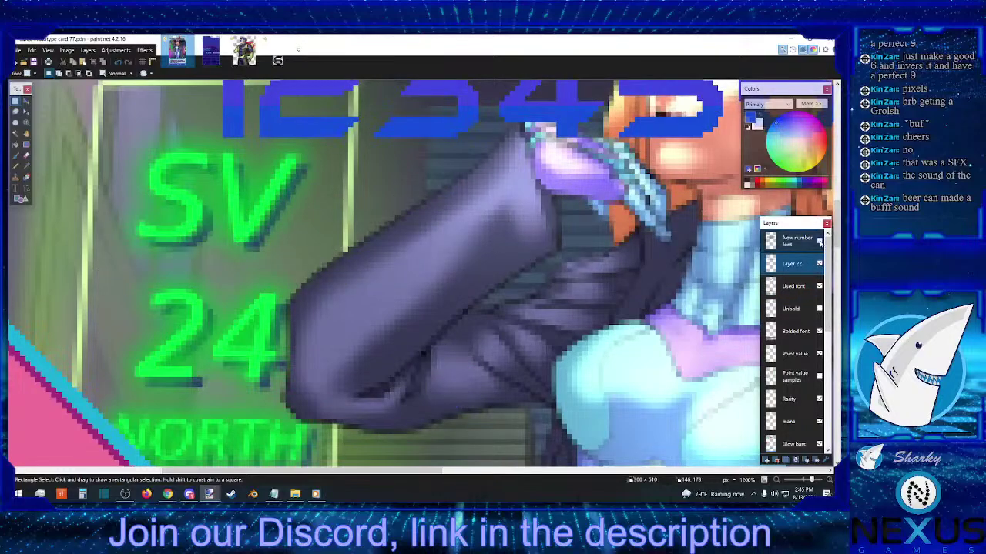
pyautogui.click(820, 241)
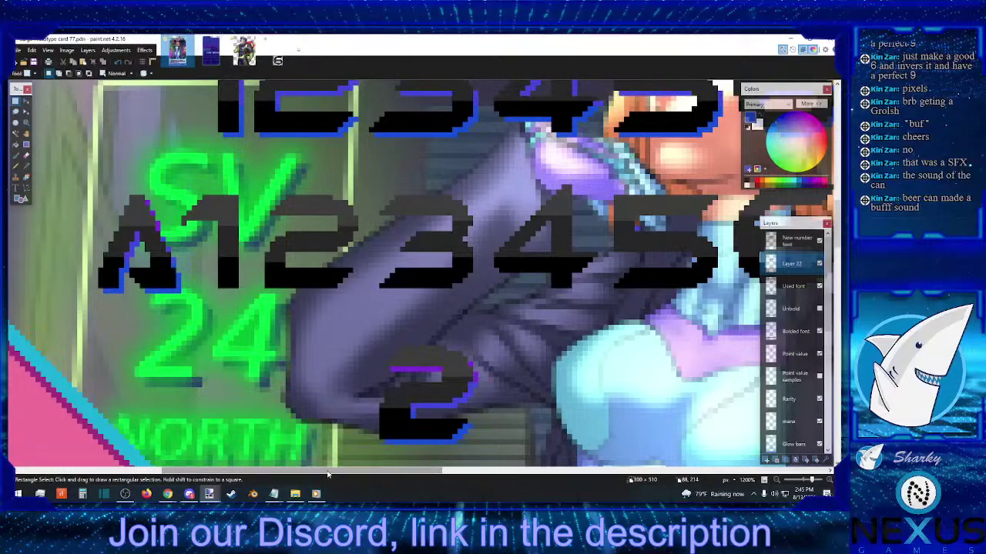
# - Narrow the lower row's 5 by moving its 8 × 22 px left part right 2 px on the New number font layer
pyautogui.moveTo(328, 475); pyautogui.dragTo(408, 471)
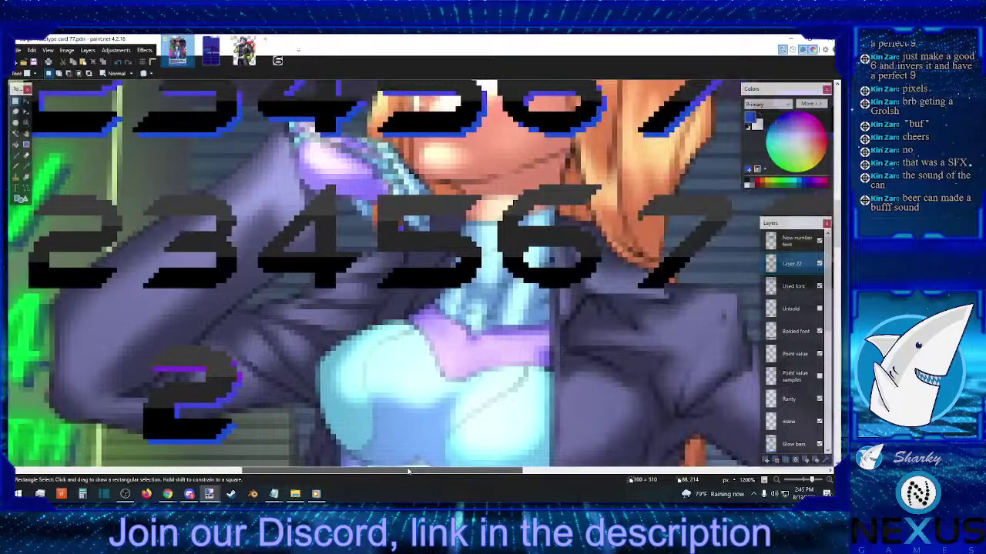
pyautogui.moveTo(375, 242); pyautogui.dragTo(482, 255)
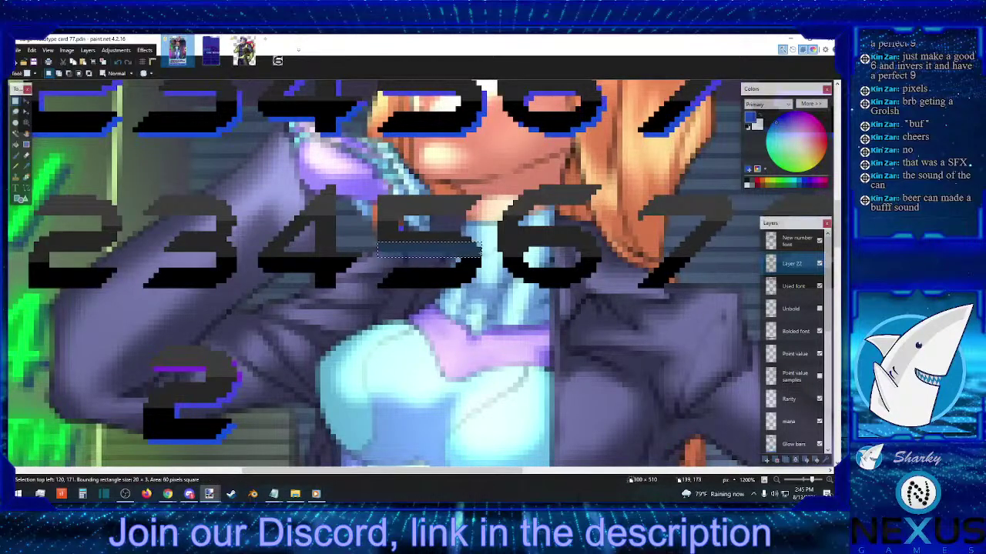
pyautogui.moveTo(375, 185); pyautogui.dragTo(419, 295)
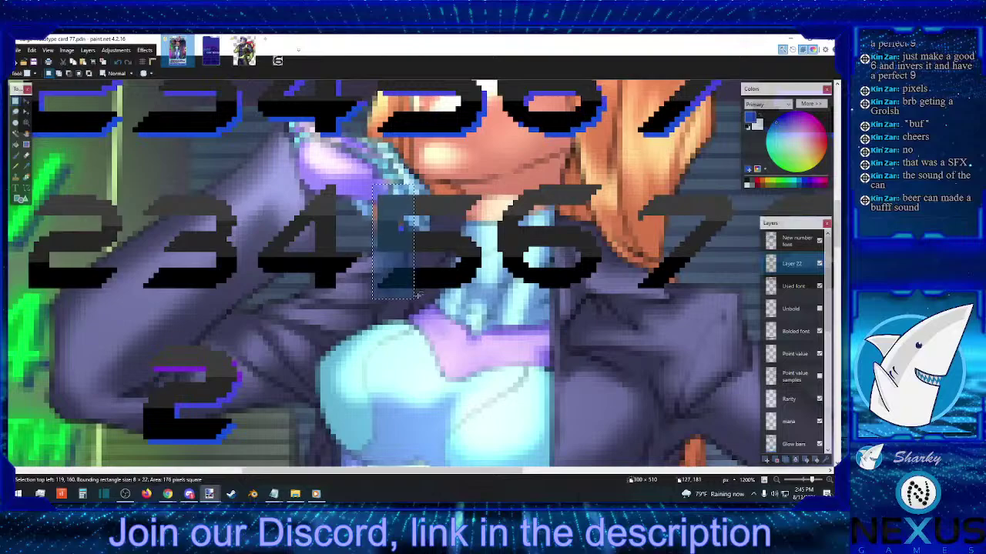
pyautogui.click(27, 100)
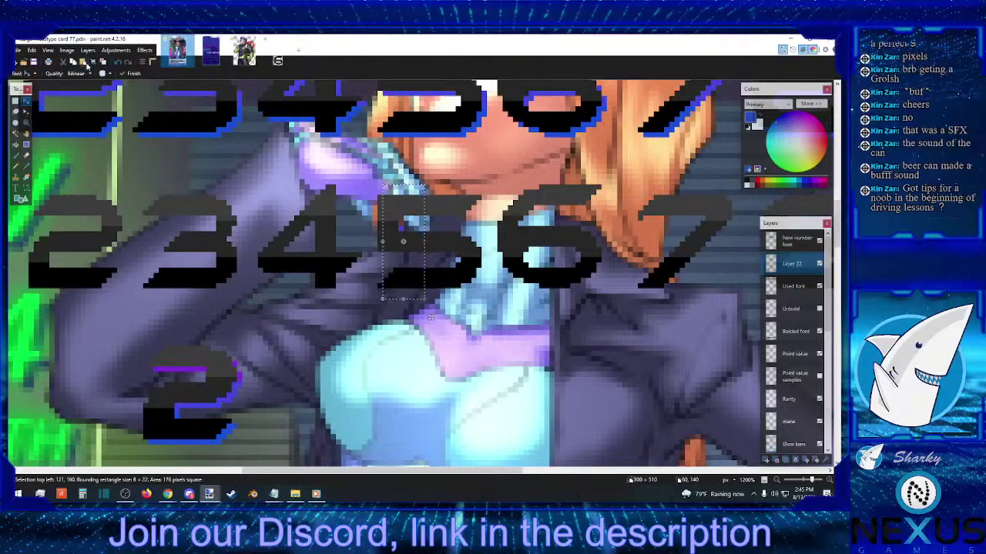
pyautogui.press('Left')
pyautogui.press('Left')
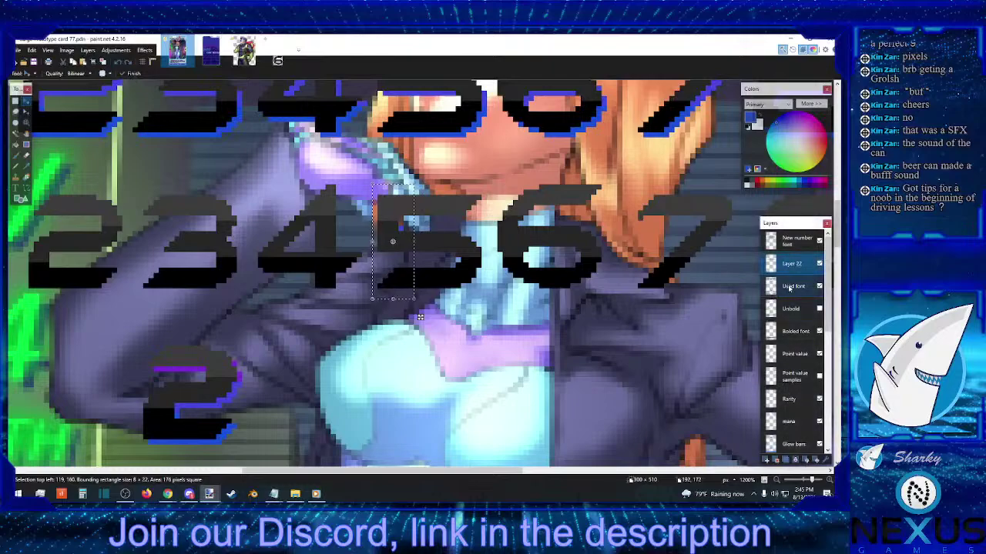
pyautogui.click(777, 241)
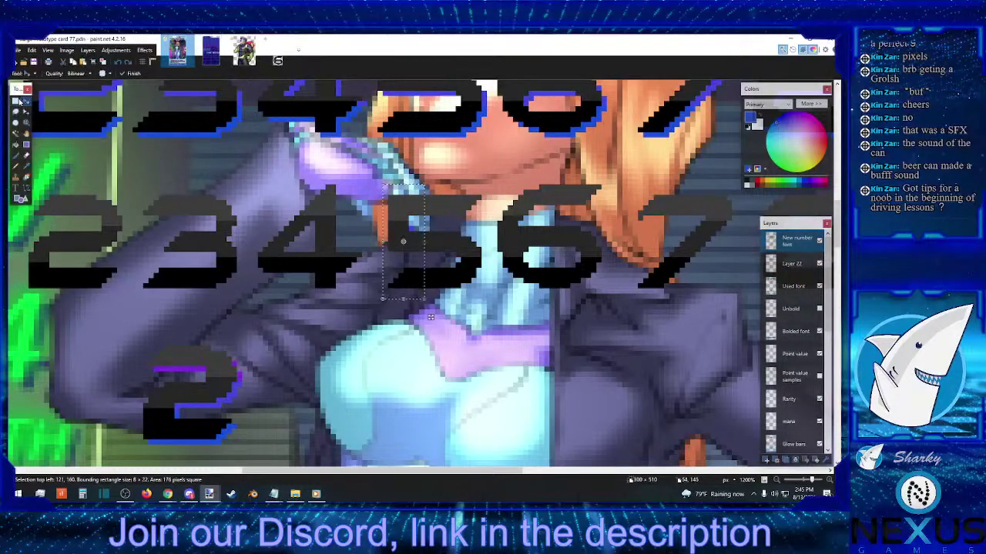
pyautogui.click(16, 100)
pyautogui.click(309, 221)
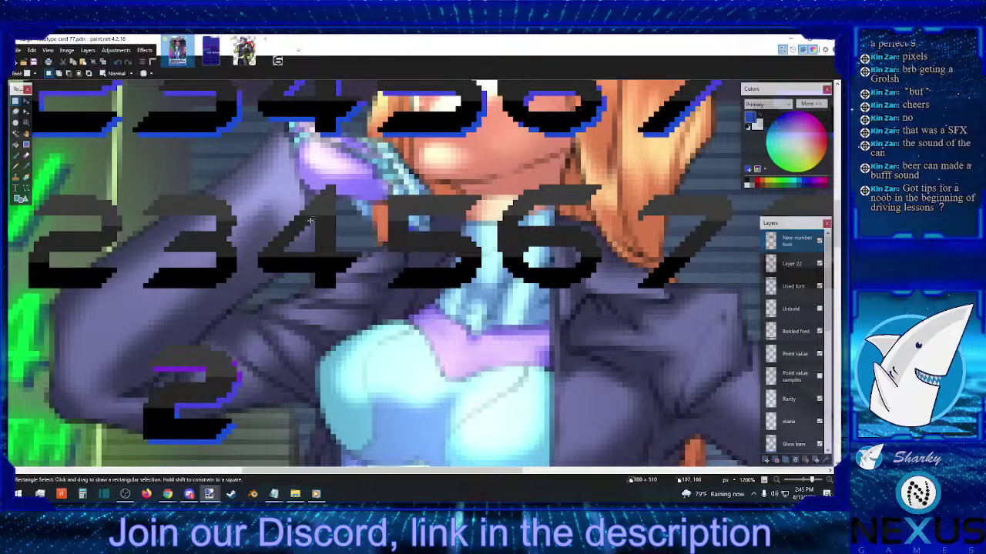
# - Shorten the lower row's 4 by moving its 13 × 11 px upper part down 2 px
pyautogui.moveTo(258, 285); pyautogui.dragTo(362, 184)
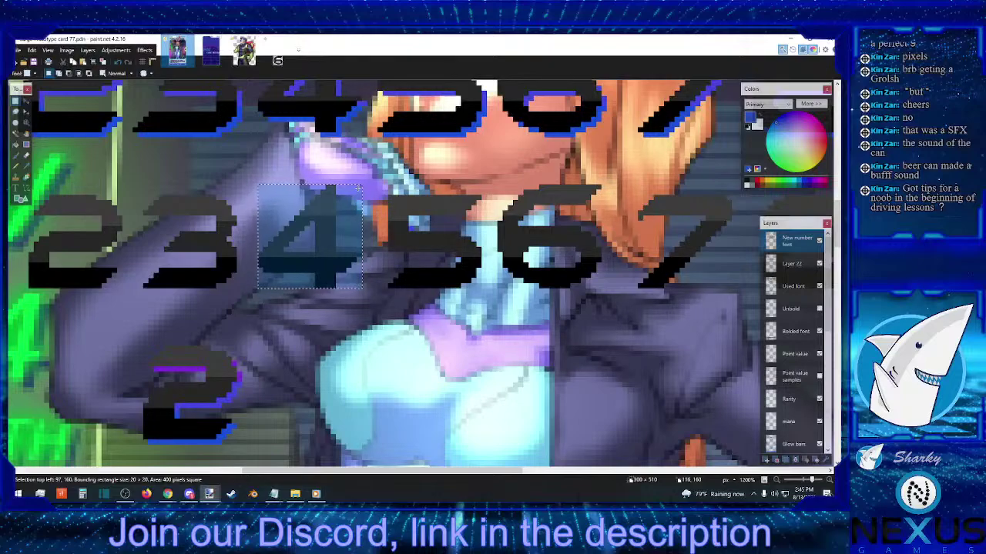
pyautogui.press('s')
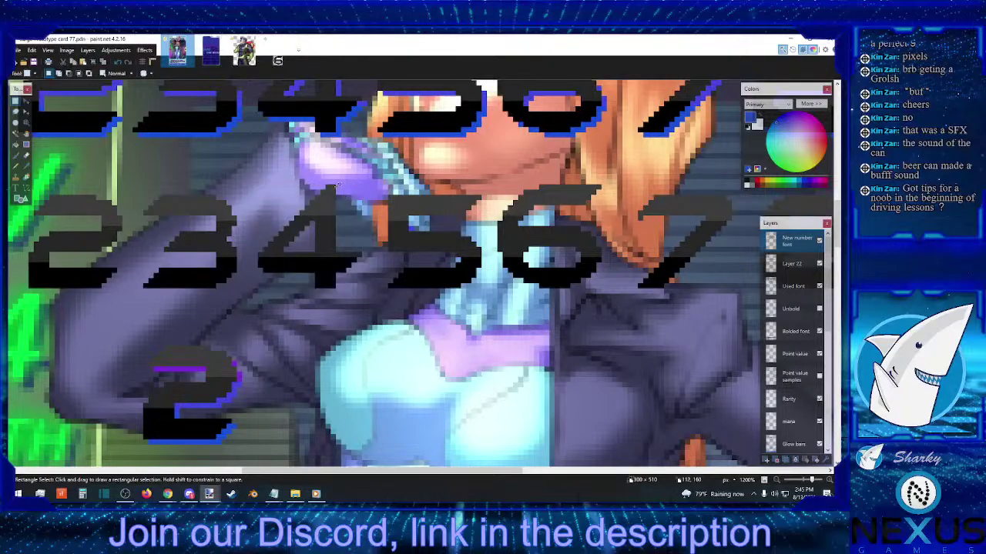
pyautogui.moveTo(334, 185); pyautogui.dragTo(270, 241)
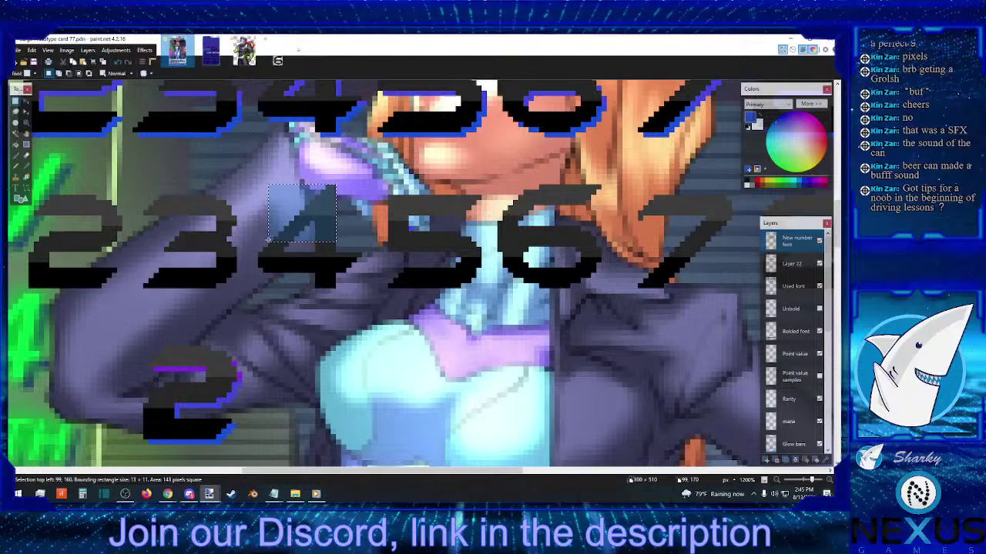
pyautogui.click(27, 102)
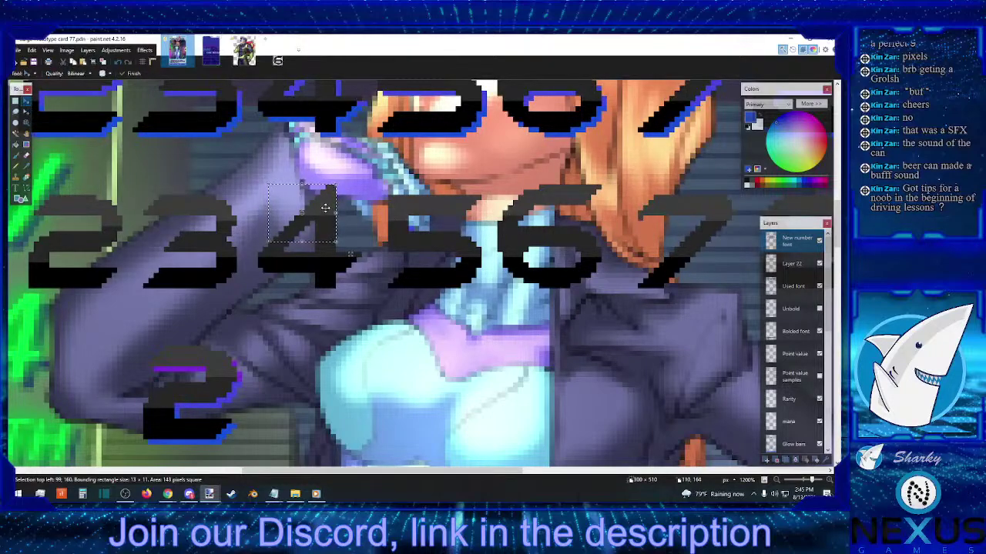
pyautogui.moveTo(321, 203); pyautogui.dragTo(321, 213)
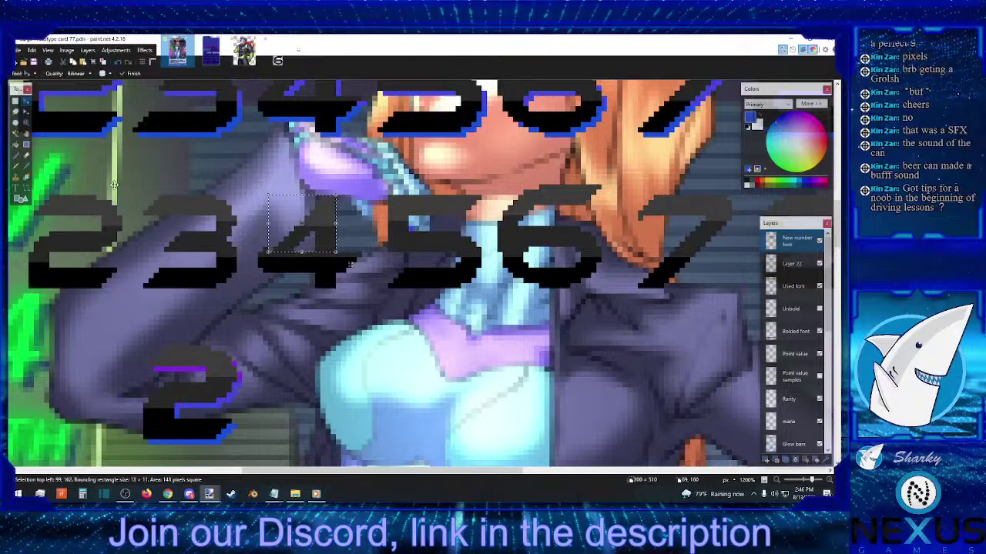
pyautogui.click(15, 101)
pyautogui.hotkey('ctrl', 'd')
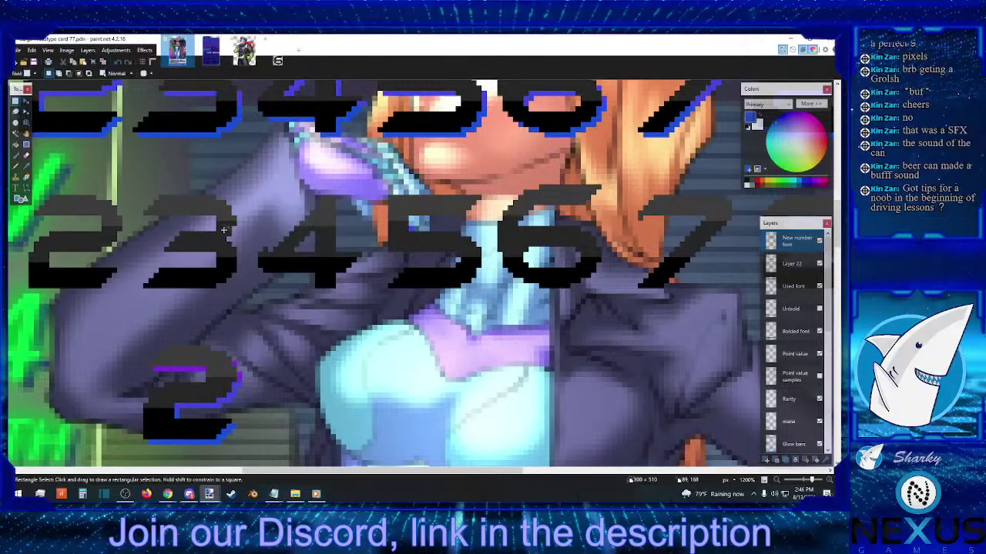
# - Narrow the lower row's 4 by moving the 2 × 6 px left end of its crossbar right 2 px
pyautogui.moveTo(258, 270); pyautogui.dragTo(269, 247)
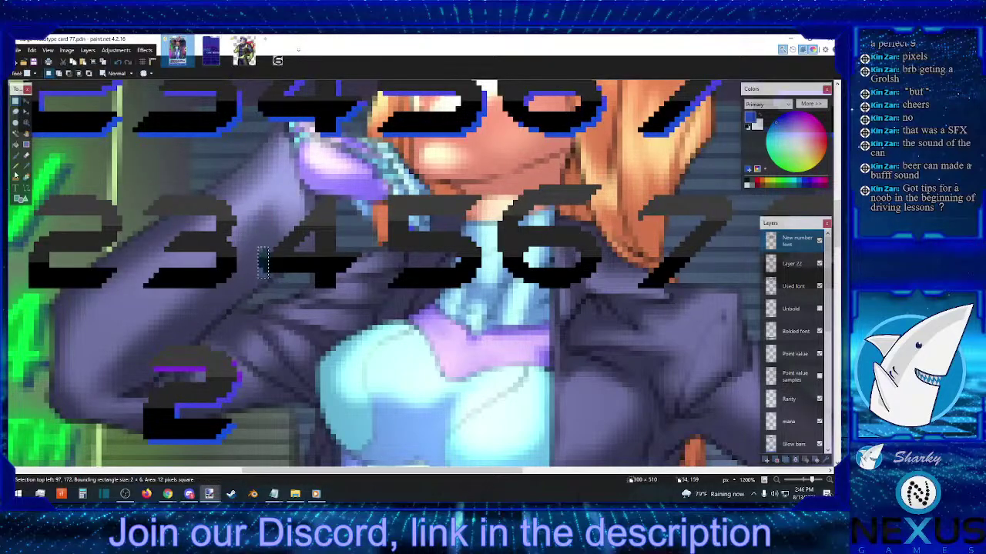
pyautogui.click(26, 101)
pyautogui.moveTo(265, 297); pyautogui.dragTo(284, 297)
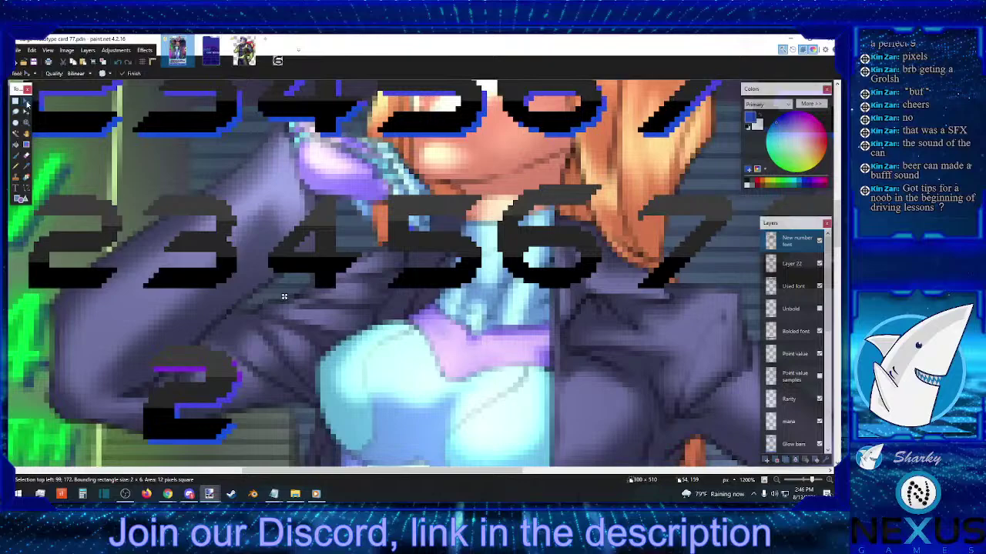
pyautogui.click(16, 101)
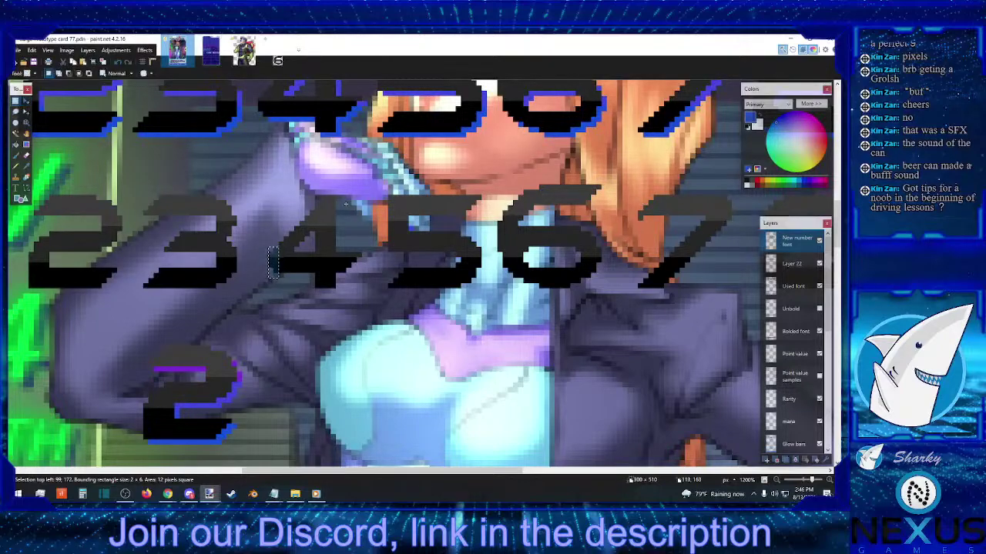
pyautogui.click(351, 206)
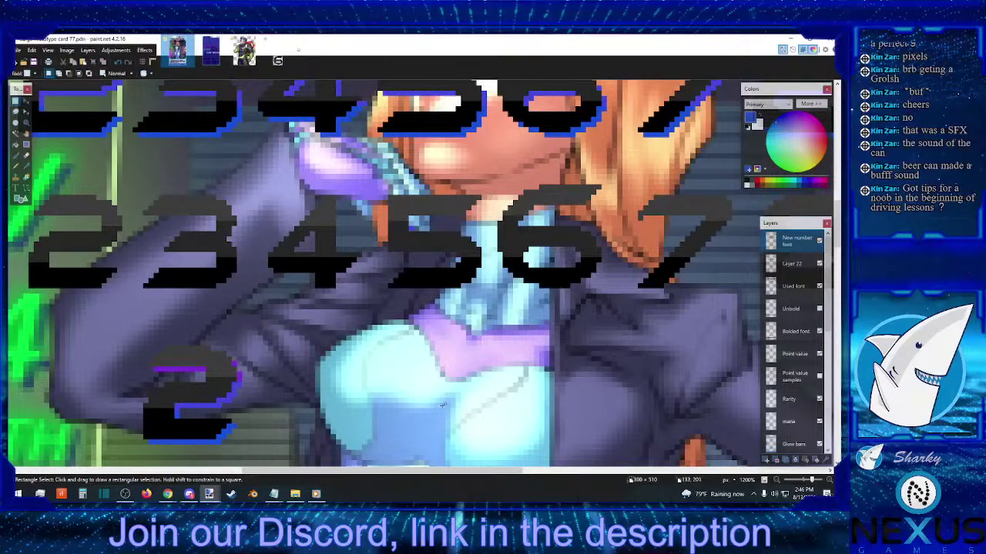
pyautogui.moveTo(348, 471); pyautogui.dragTo(397, 464)
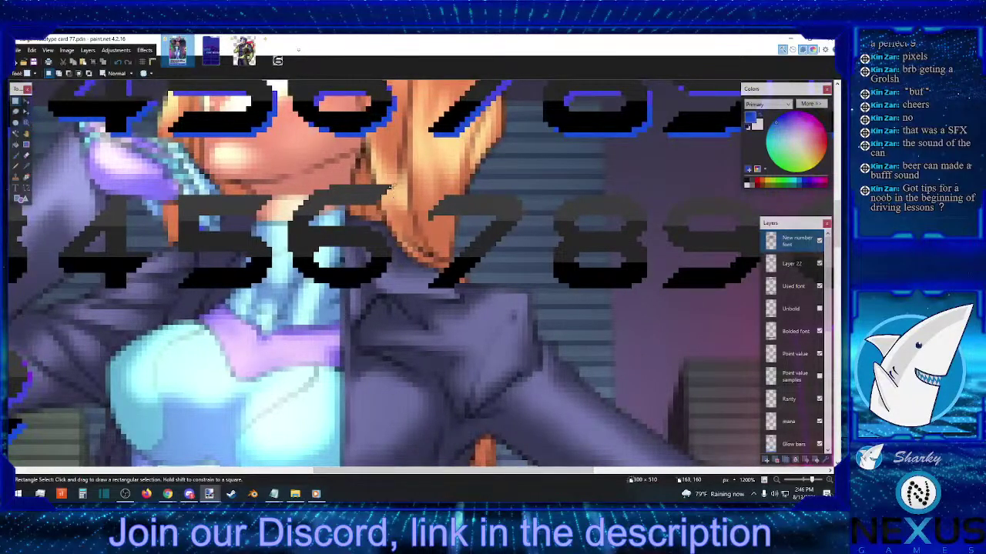
# - Narrow the lower row's 6 by moving its 10 × 23 px right part left 2 px on the New number font layer
pyautogui.moveTo(391, 186); pyautogui.dragTo(290, 287)
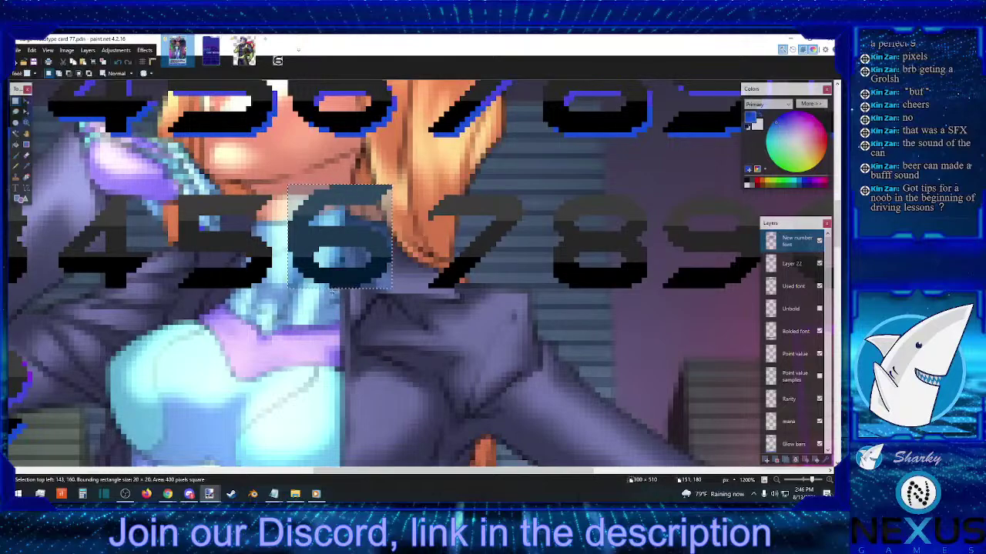
pyautogui.moveTo(401, 183); pyautogui.dragTo(350, 299)
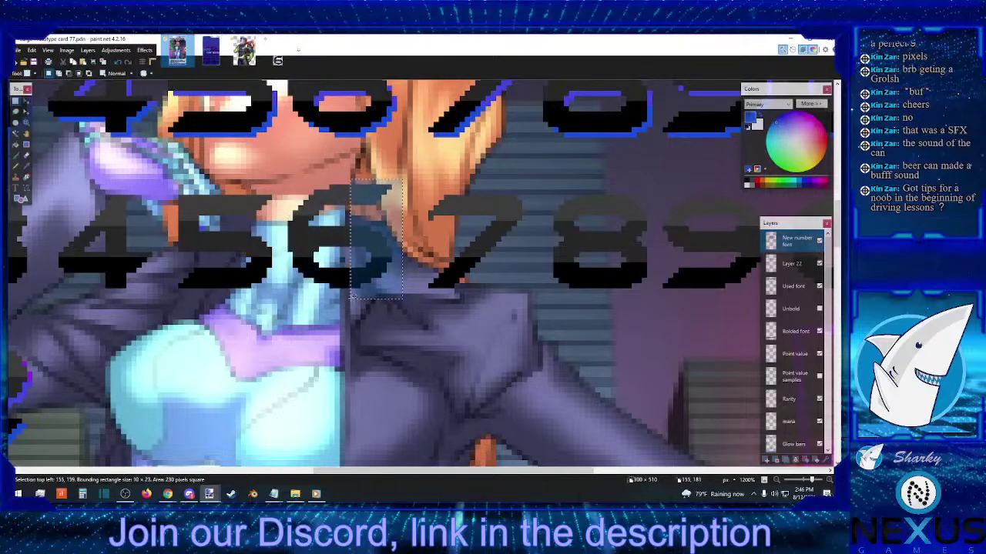
pyautogui.click(26, 101)
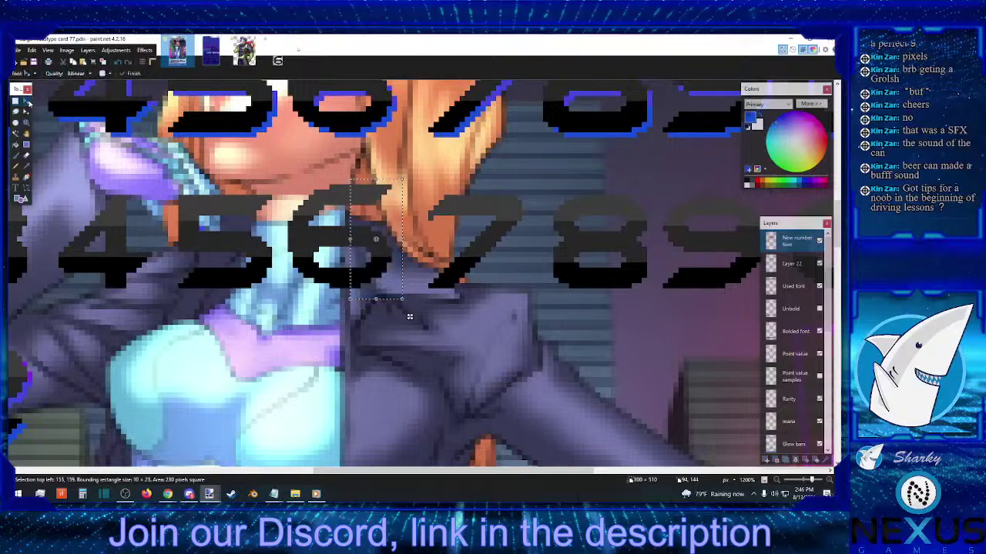
pyautogui.press('Left')
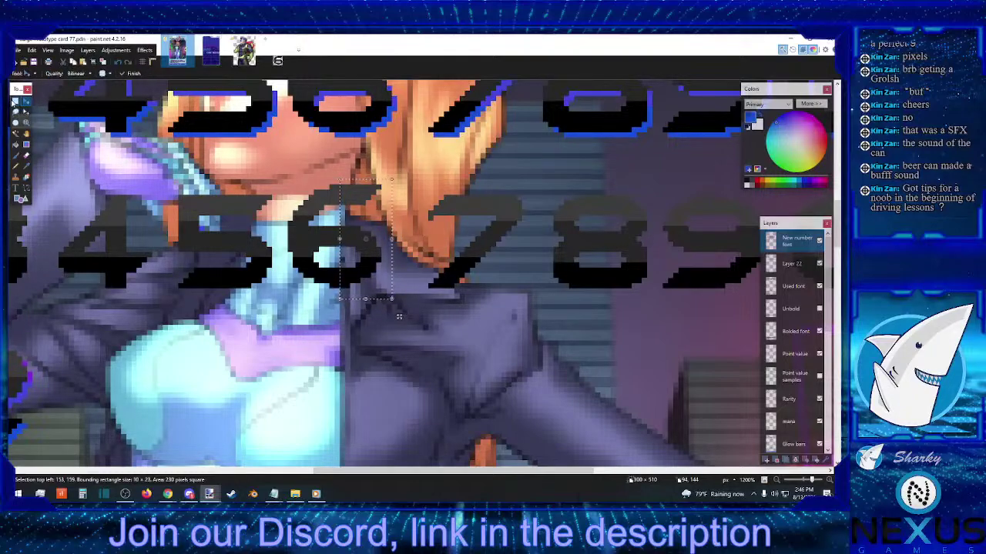
pyautogui.click(14, 101)
pyautogui.click(379, 215)
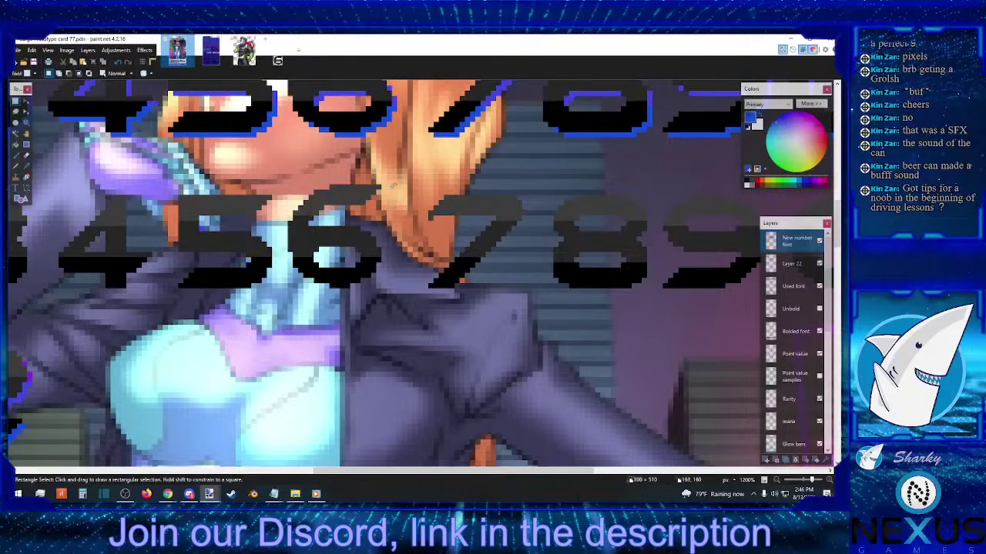
# - Shorten the lower row's 6 by moving its 22 × 15 px upper part and its 23 × 8 px top section down 1 px each
pyautogui.moveTo(391, 175); pyautogui.dragTo(277, 252)
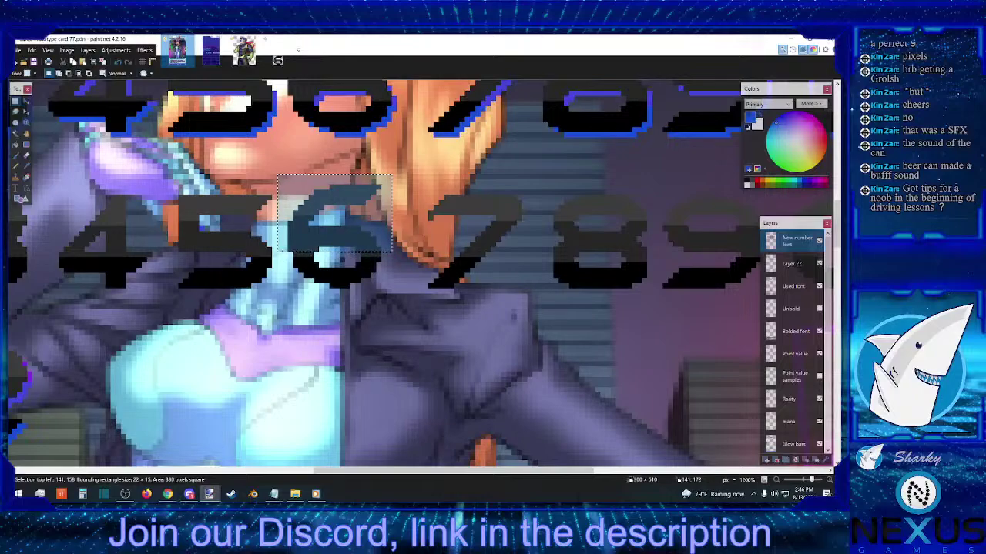
pyautogui.click(27, 103)
pyautogui.press('Down')
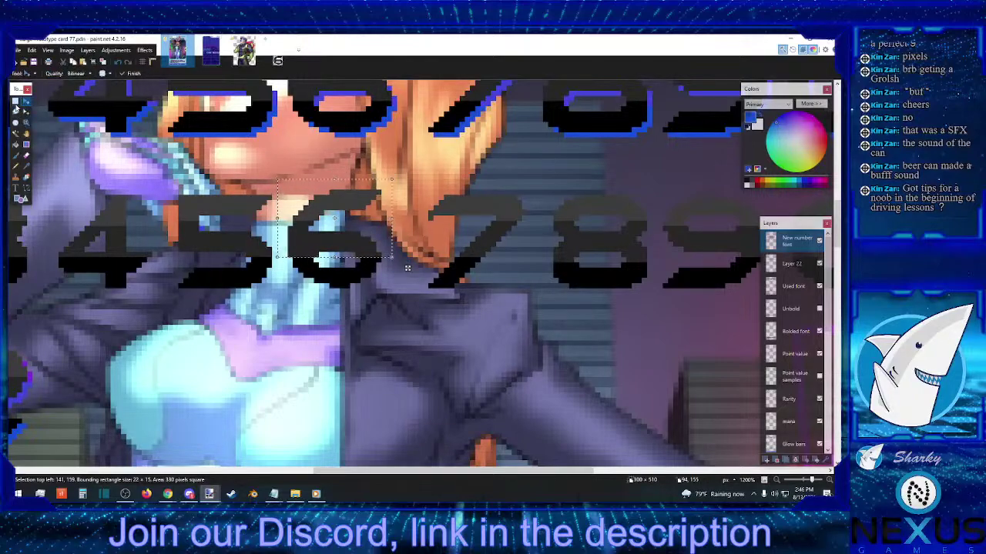
pyautogui.click(15, 102)
pyautogui.moveTo(390, 184); pyautogui.dragTo(272, 226)
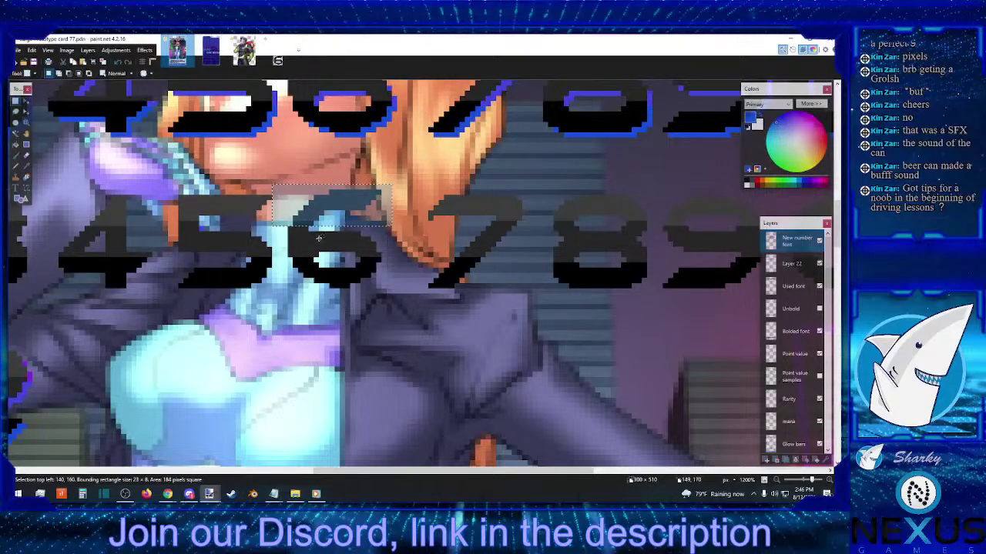
pyautogui.moveTo(410, 232); pyautogui.dragTo(409, 238)
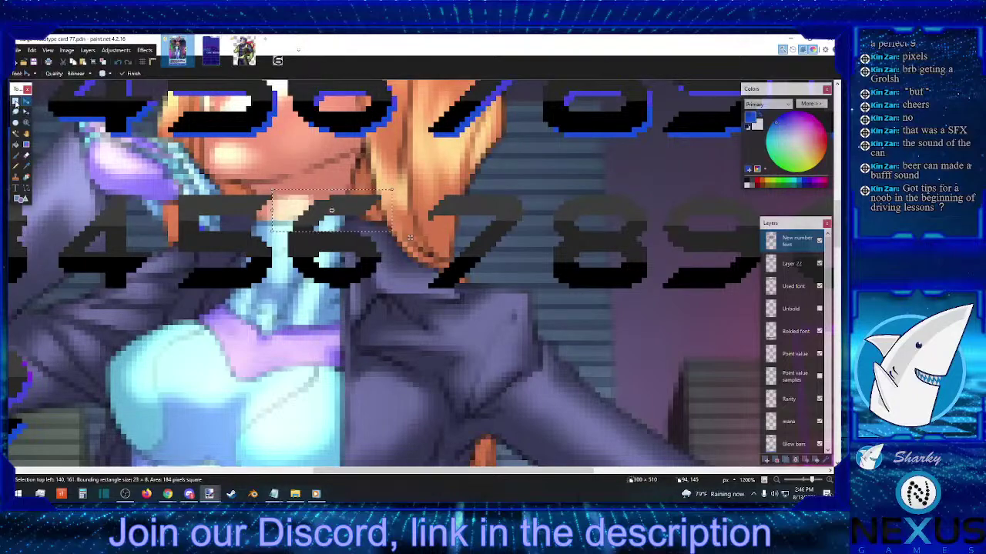
pyautogui.click(16, 101)
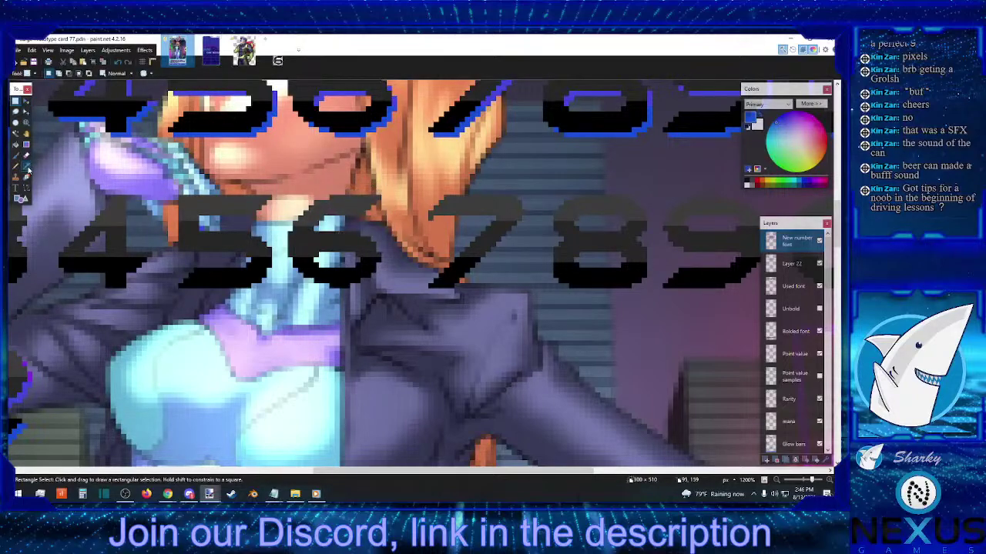
# - Sample the lower digits' dark gray as the primary color and switch to the Pencil tool
pyautogui.click(26, 165)
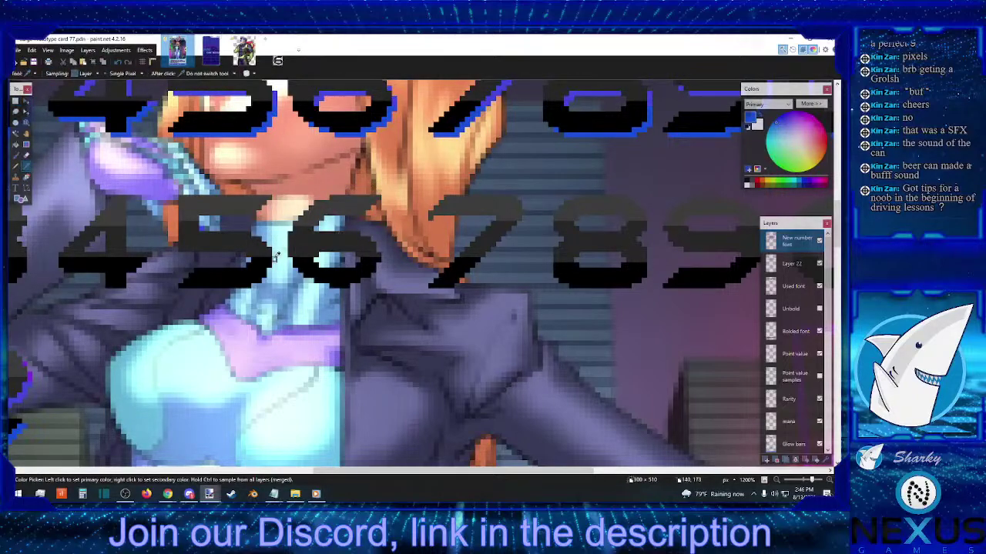
pyautogui.click(16, 165)
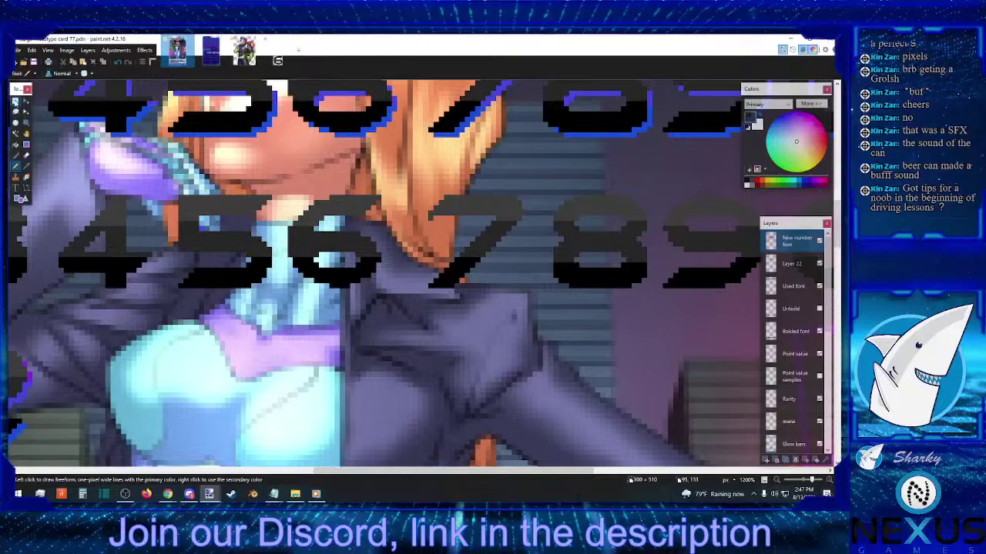
# - Measure the lower row's 7, 8 and 9 with rectangular selections to compare their widths and heights
pyautogui.click(15, 101)
pyautogui.moveTo(430, 197); pyautogui.dragTo(647, 196)
pyautogui.click(538, 285)
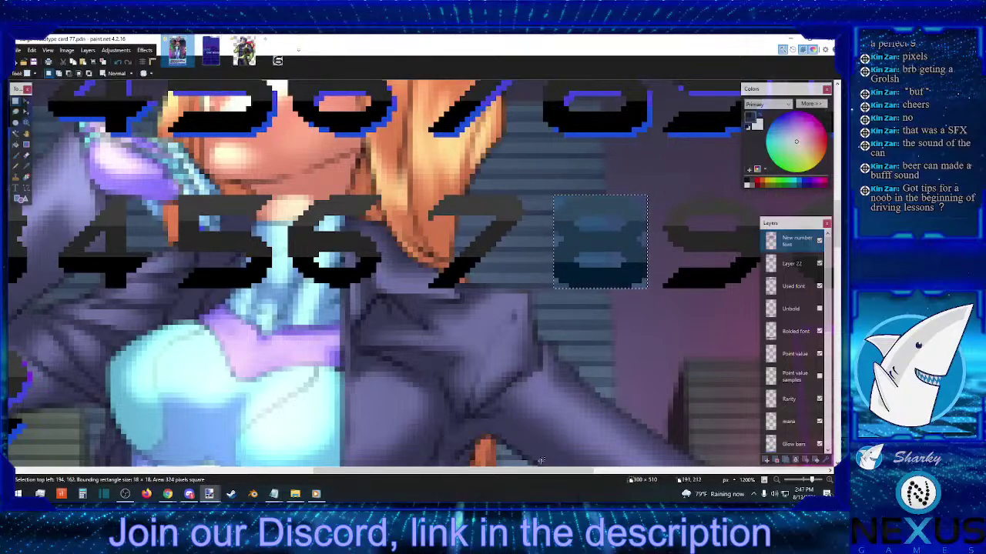
pyautogui.moveTo(511, 472); pyautogui.dragTo(589, 471)
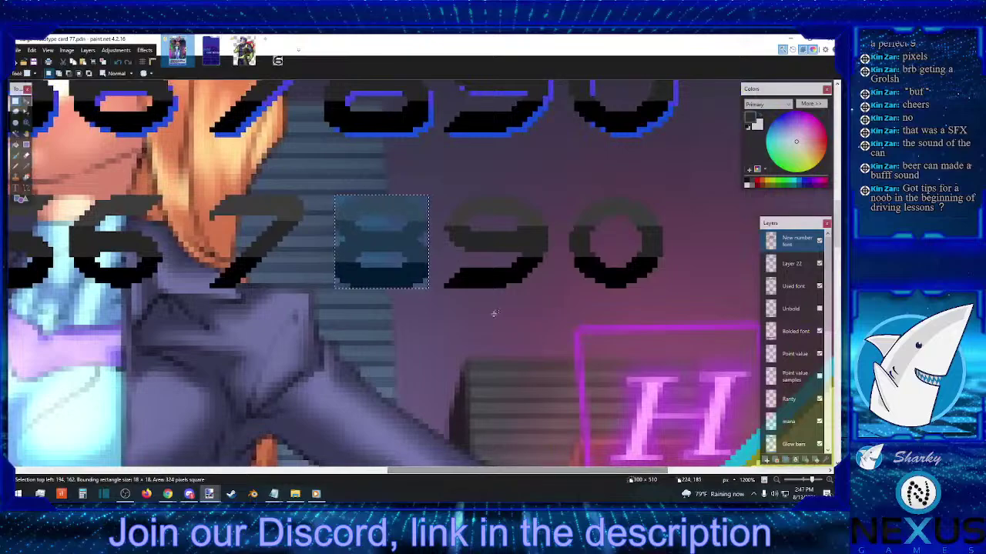
pyautogui.moveTo(447, 270); pyautogui.dragTo(546, 197)
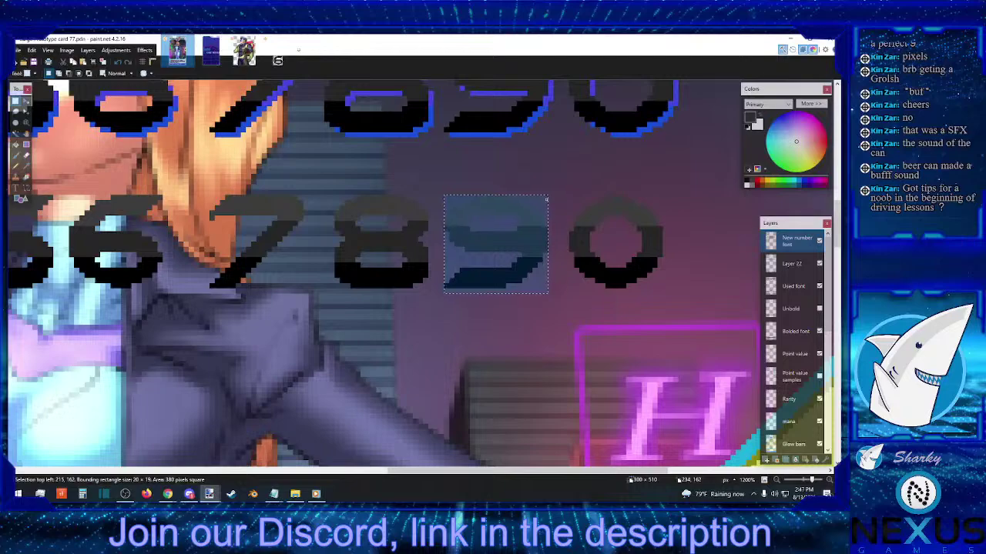
pyautogui.moveTo(447, 287); pyautogui.dragTo(545, 198)
pyautogui.moveTo(547, 237); pyautogui.dragTo(446, 238)
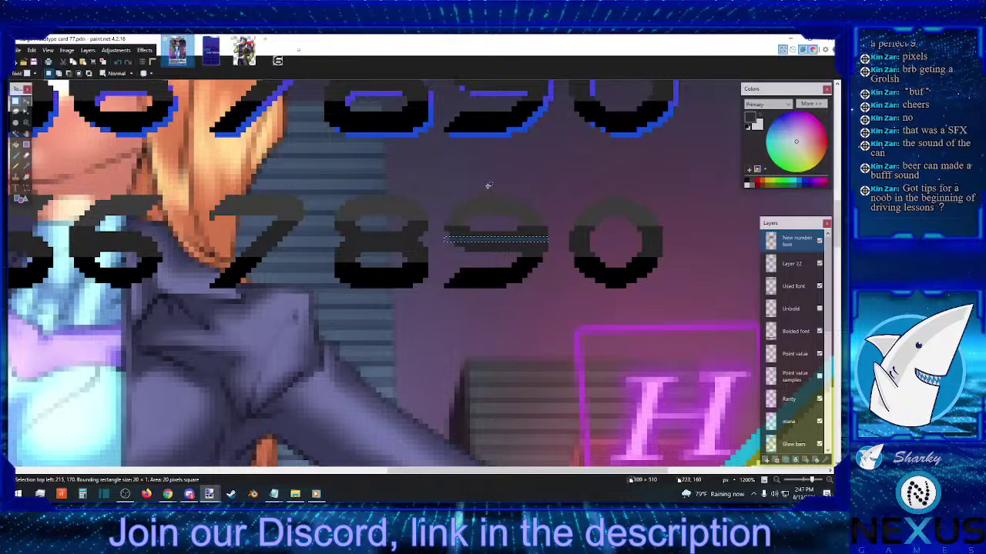
# - Narrow the lower row's 9 by moving its 10 × 21 px left part right 2 px
pyautogui.moveTo(490, 185); pyautogui.dragTo(442, 291)
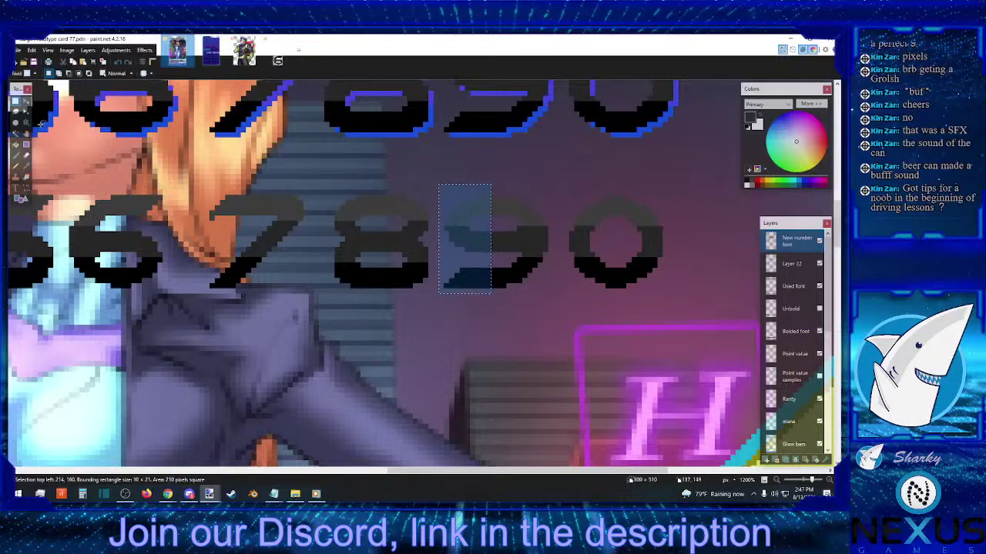
pyautogui.click(27, 100)
pyautogui.moveTo(499, 312); pyautogui.dragTo(509, 311)
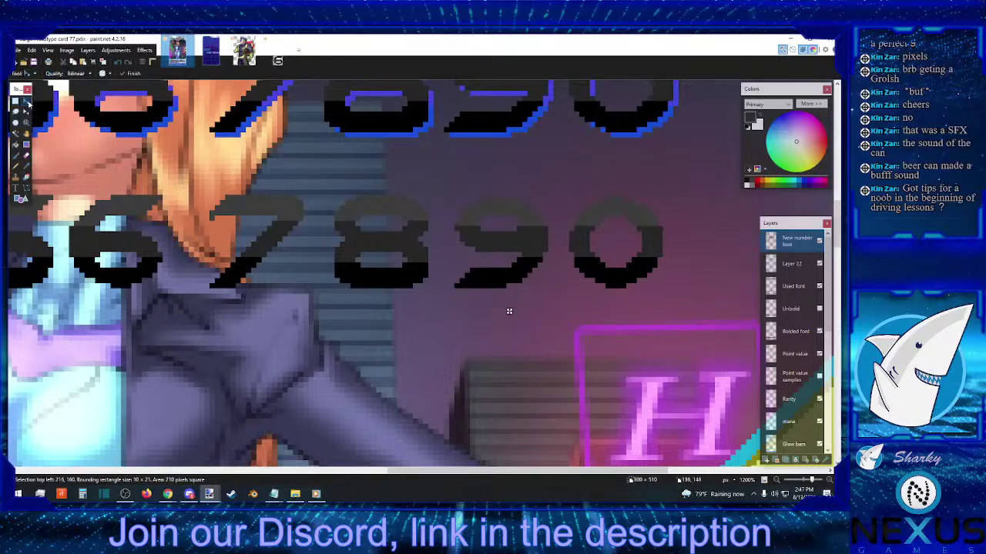
pyautogui.press('s')
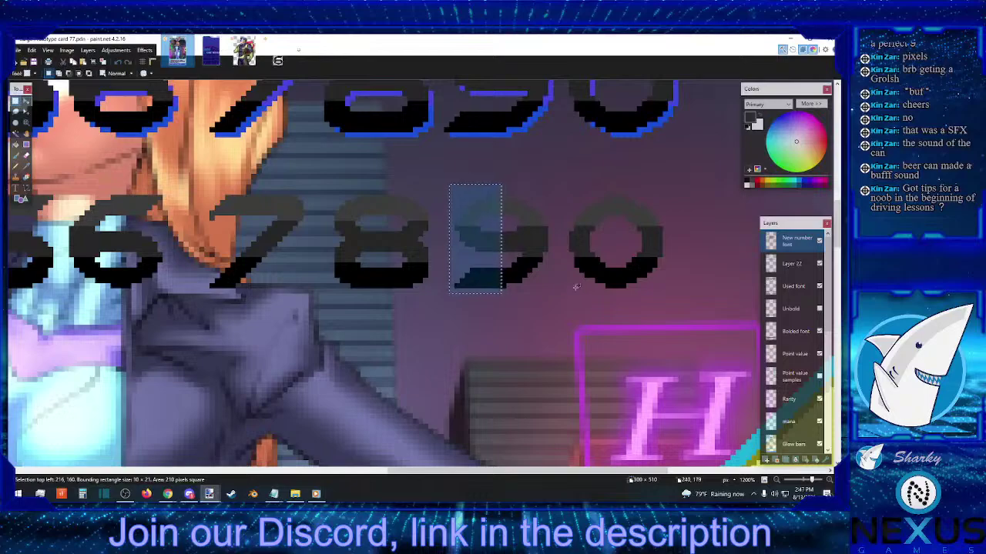
# - Measure the lower row's 0 and 1 and the width of the upper row's 1 with rectangular selections
pyautogui.moveTo(569, 290); pyautogui.dragTo(663, 195)
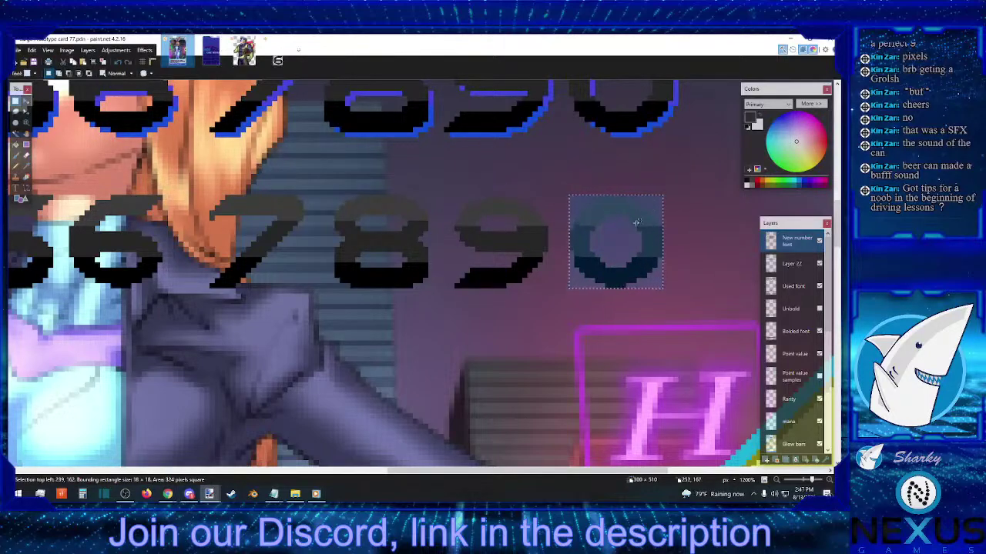
pyautogui.click(620, 239)
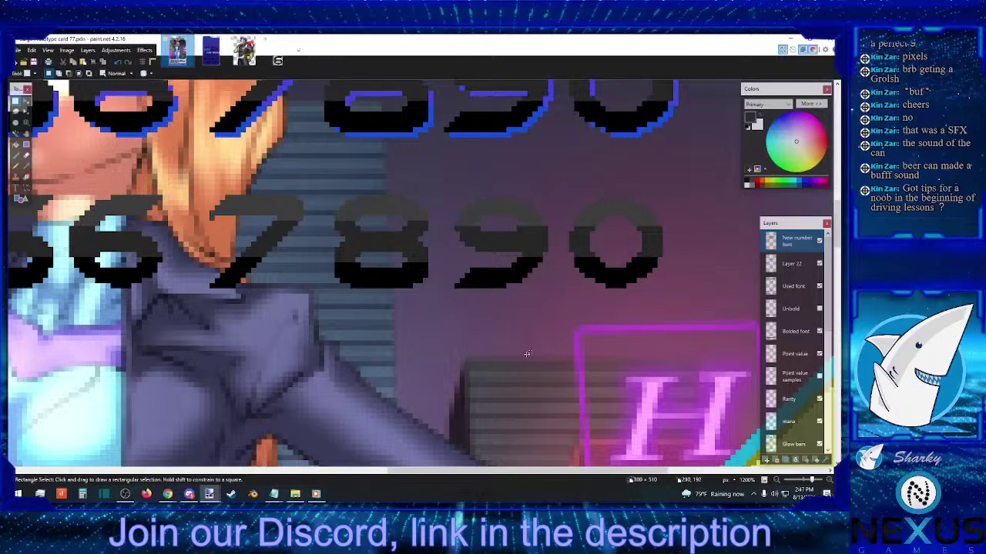
pyautogui.moveTo(548, 471); pyautogui.dragTo(284, 446)
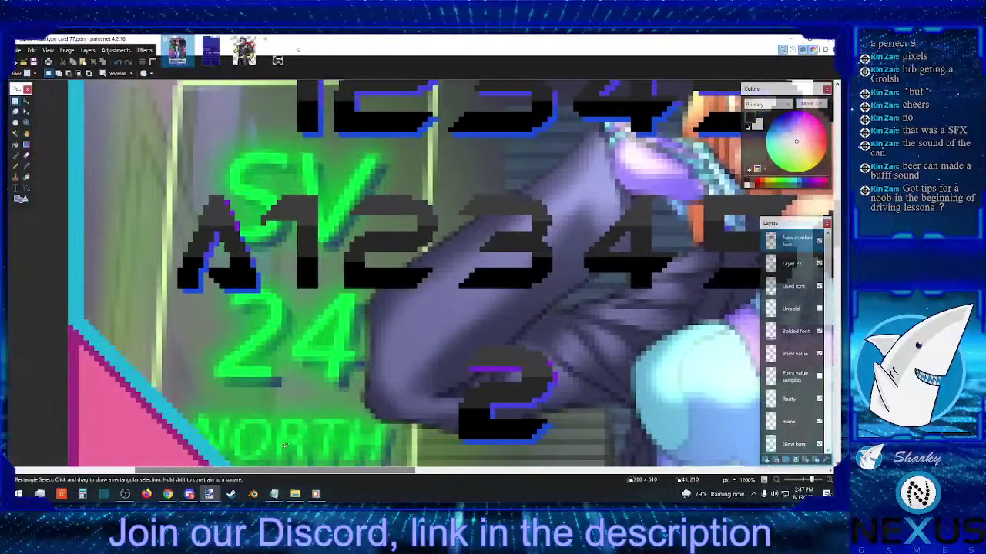
pyautogui.moveTo(319, 288); pyautogui.dragTo(263, 197)
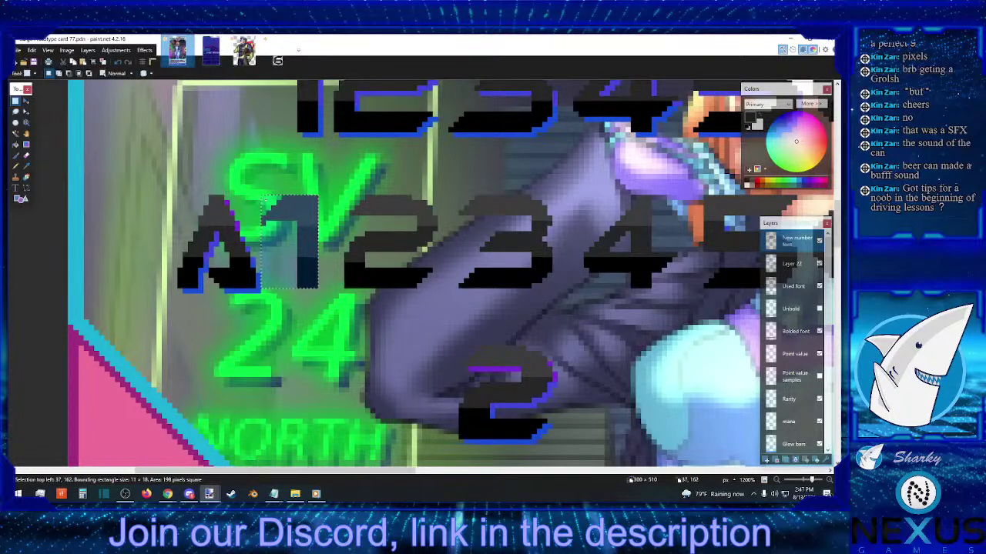
pyautogui.scroll(3, 264, 198)
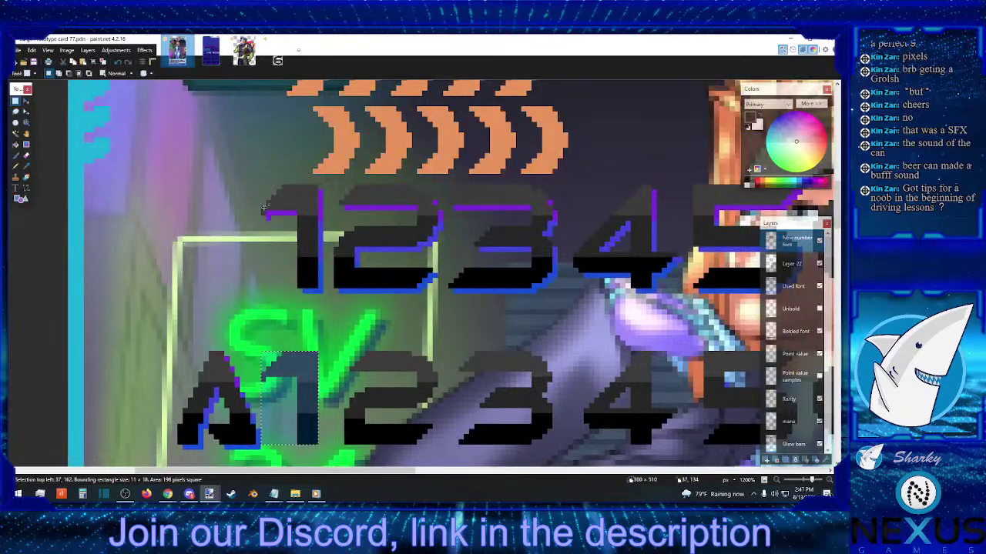
pyautogui.moveTo(262, 206); pyautogui.dragTo(314, 208)
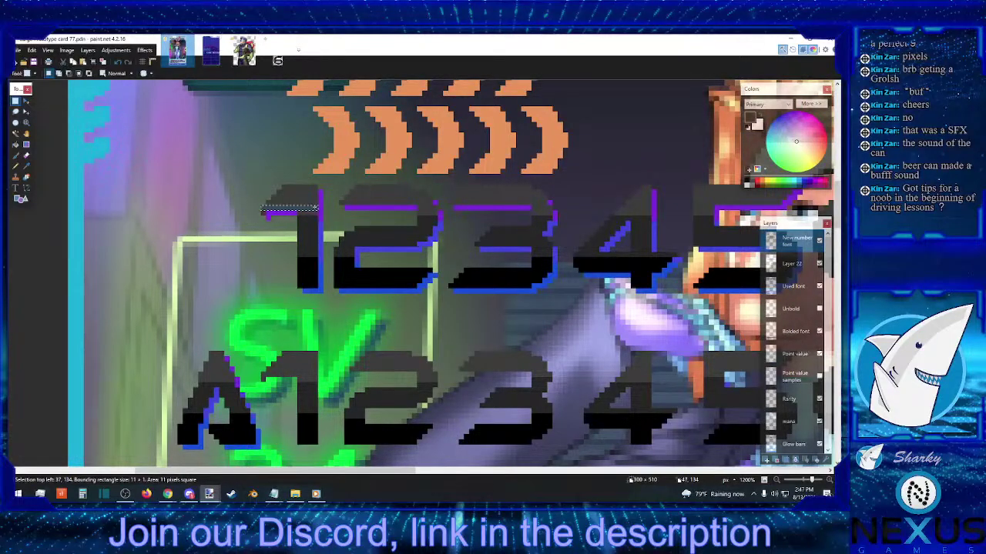
# - Narrow the lower row's 1 by moving its 7 × 9 px upper-left flag right 1 px
pyautogui.scroll(-2, 287, 253)
pyautogui.moveTo(290, 241); pyautogui.dragTo(256, 285)
pyautogui.click(26, 100)
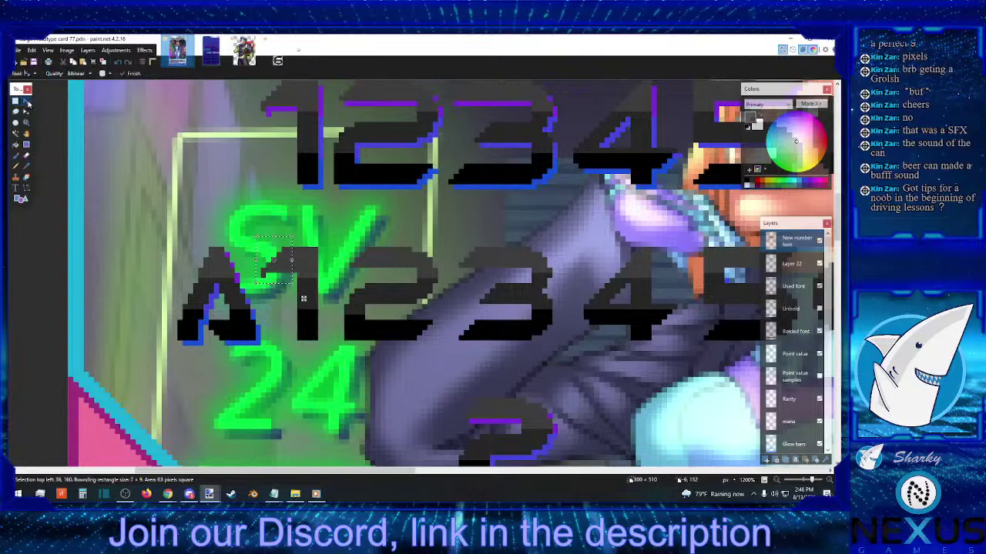
pyautogui.press('Right')
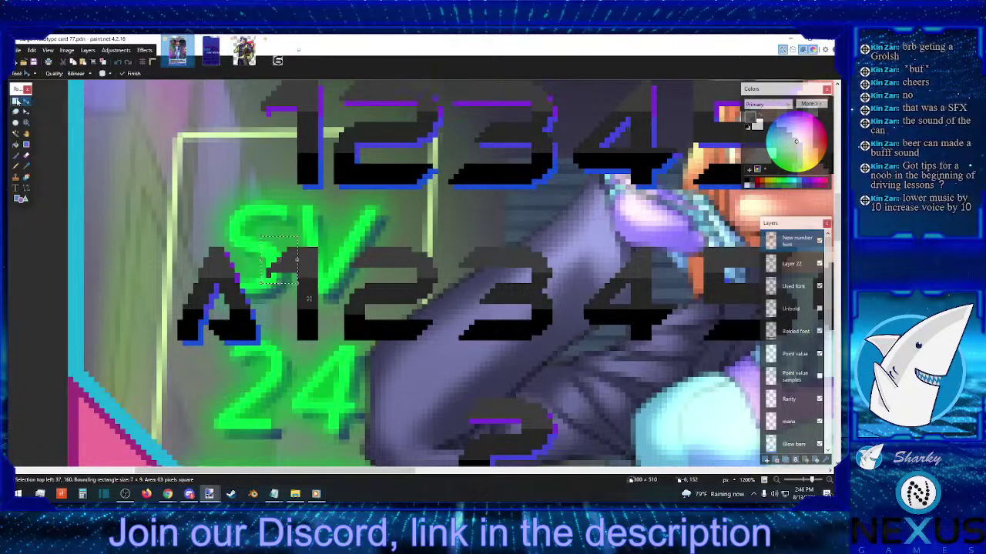
pyautogui.click(15, 101)
pyautogui.click(393, 191)
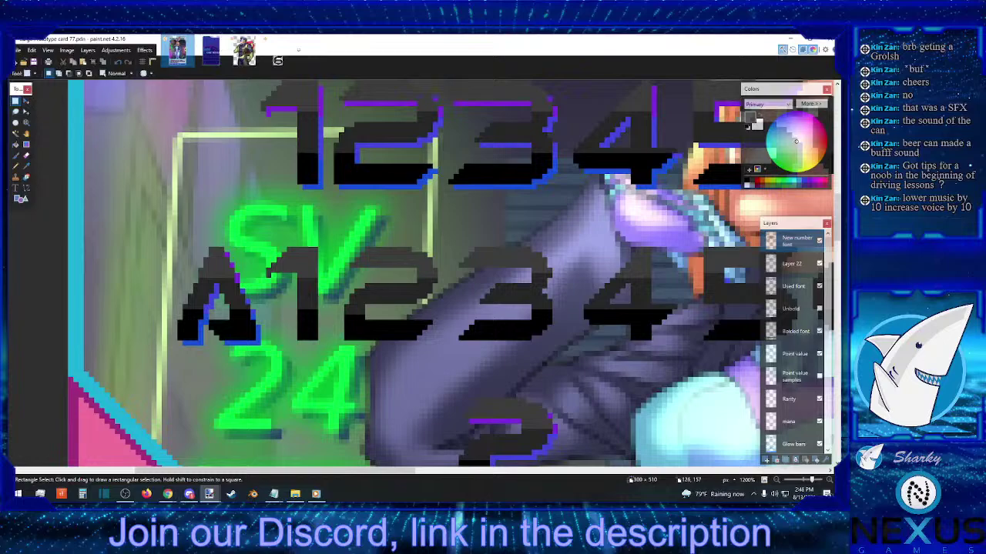
pyautogui.hotkey('alt', 'Tab')
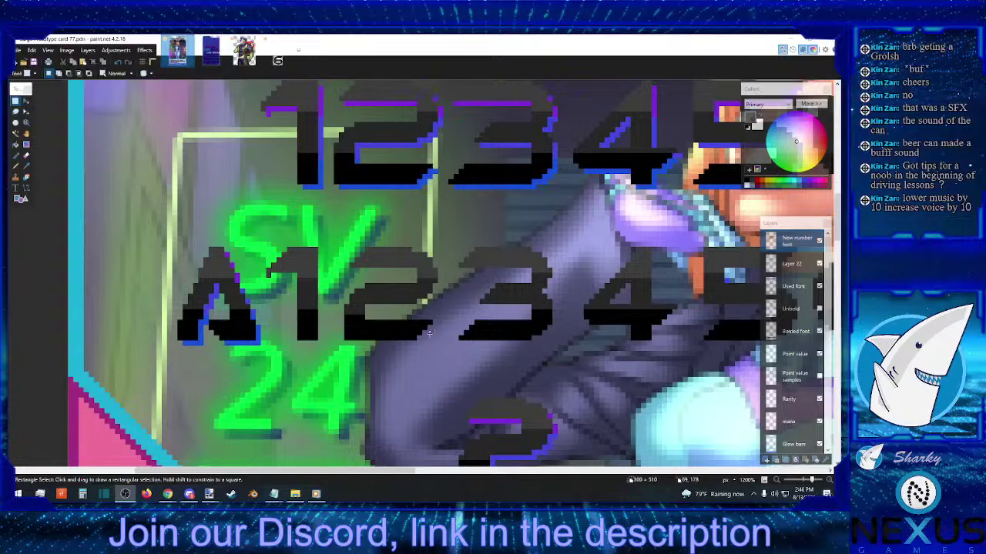
# - Tighten the gap after the lower row's 6 by moving the 104 × 29 px block of 7, 8, 9 and 0 left about 3 px
pyautogui.scroll(-6, 743, 431)
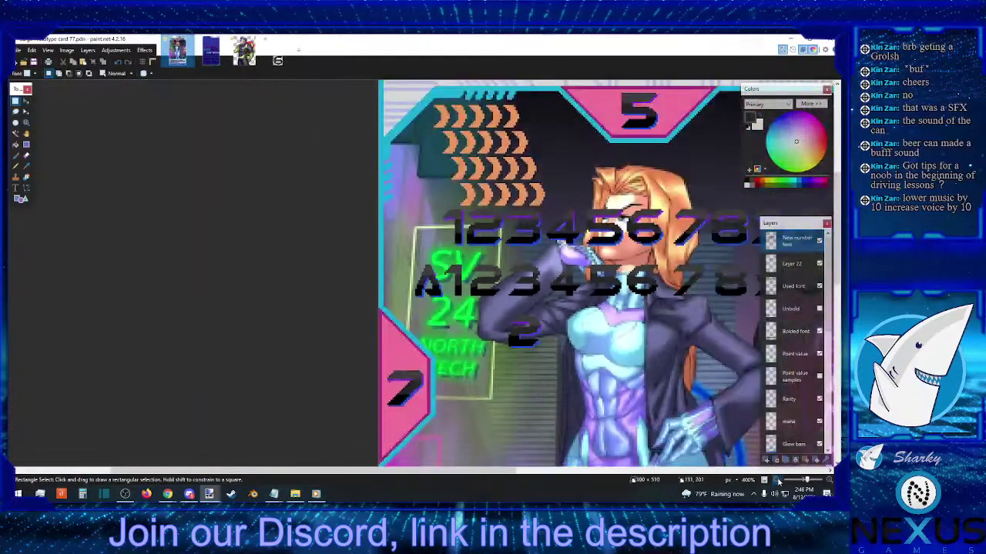
pyautogui.click(778, 482)
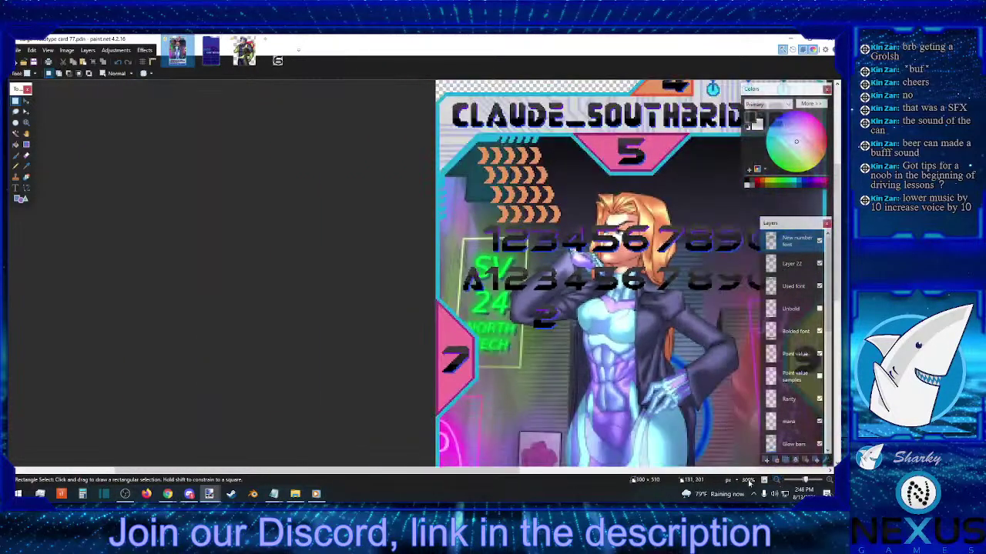
pyautogui.moveTo(491, 476); pyautogui.dragTo(590, 477)
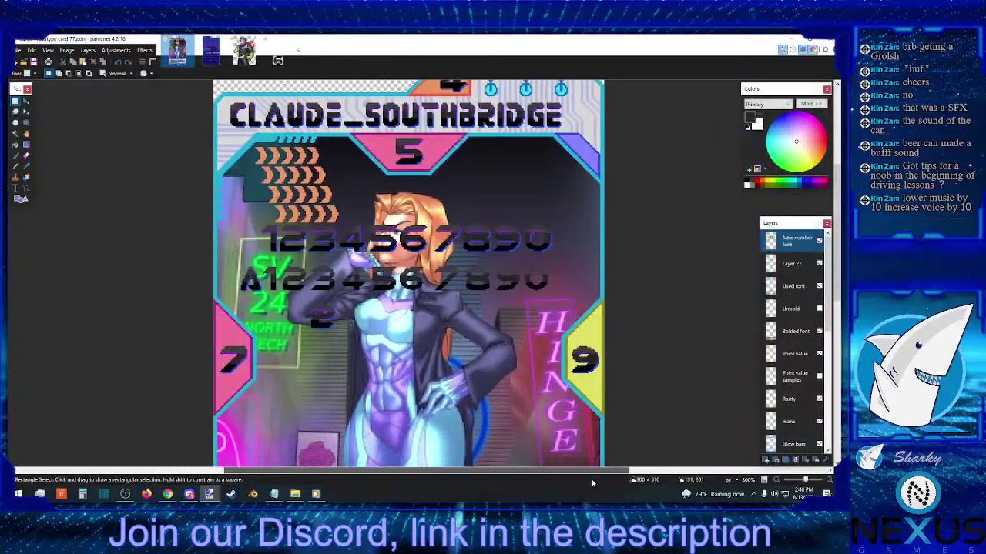
pyautogui.scroll(-2, 589, 403)
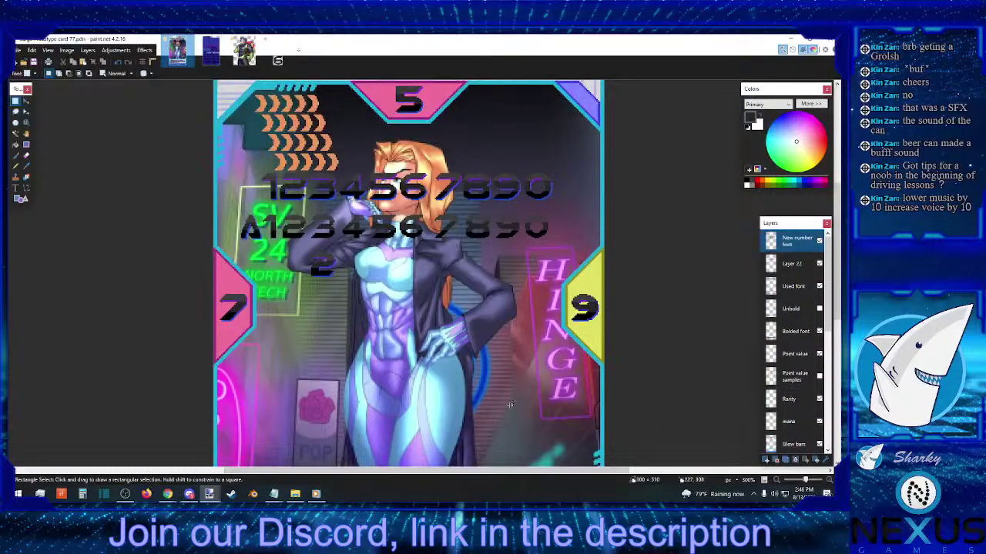
pyautogui.scroll(-2, 509, 405)
pyautogui.moveTo(564, 158); pyautogui.dragTo(428, 194)
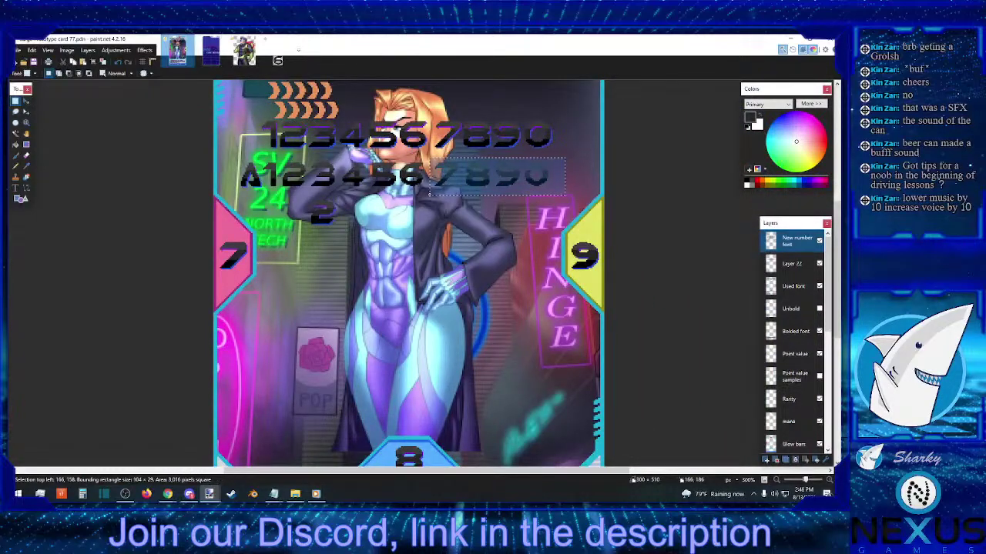
pyautogui.click(27, 101)
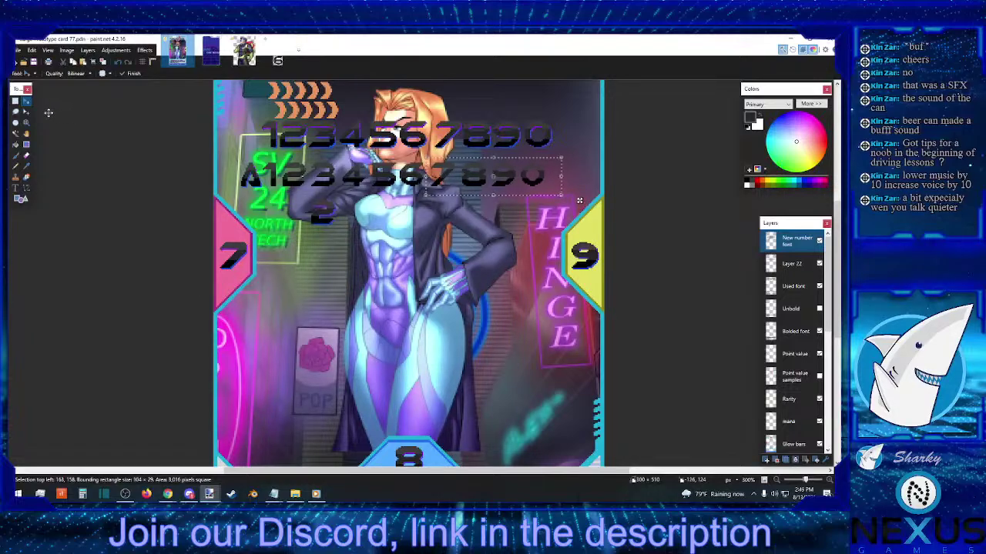
# - Tighten the gap after the lower row's 7 by moving the 82 × 25 px block of 8, 9 and 0 left 2 px
pyautogui.click(15, 100)
pyautogui.moveTo(567, 158); pyautogui.dragTo(460, 188)
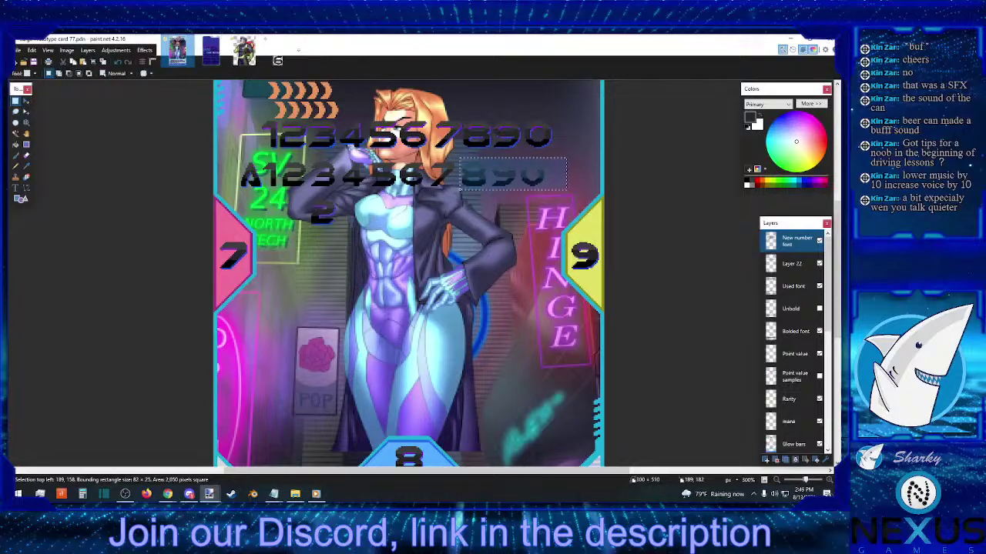
pyautogui.click(27, 101)
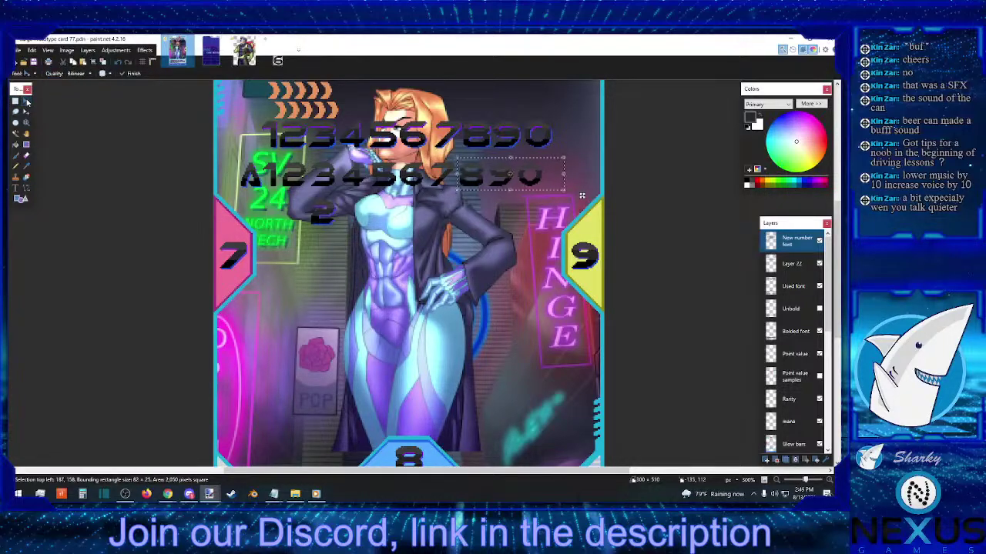
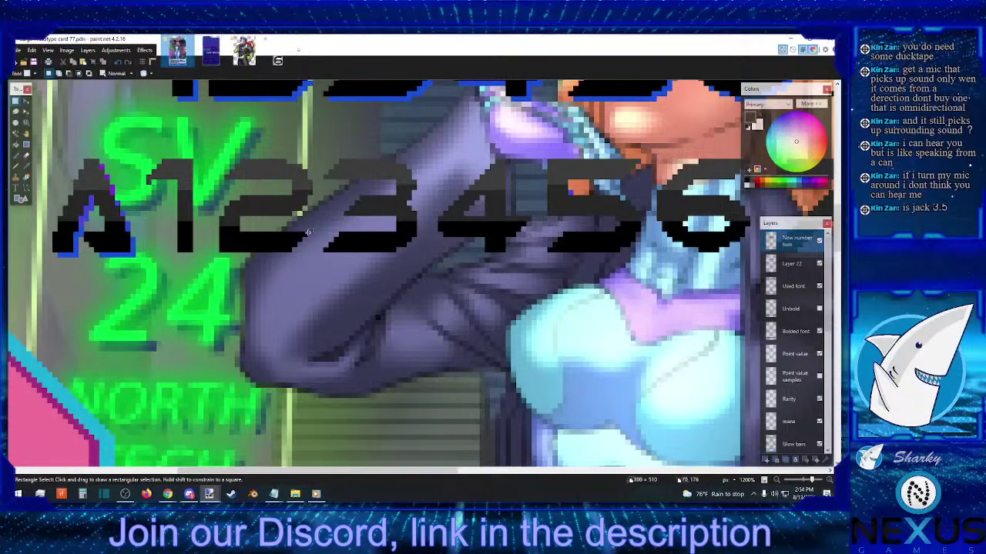
# - Extend the base of the lower row's 2 by moving its 6 × 5 px right end piece right 1 px
pyautogui.moveTo(312, 236); pyautogui.dragTo(243, 227)
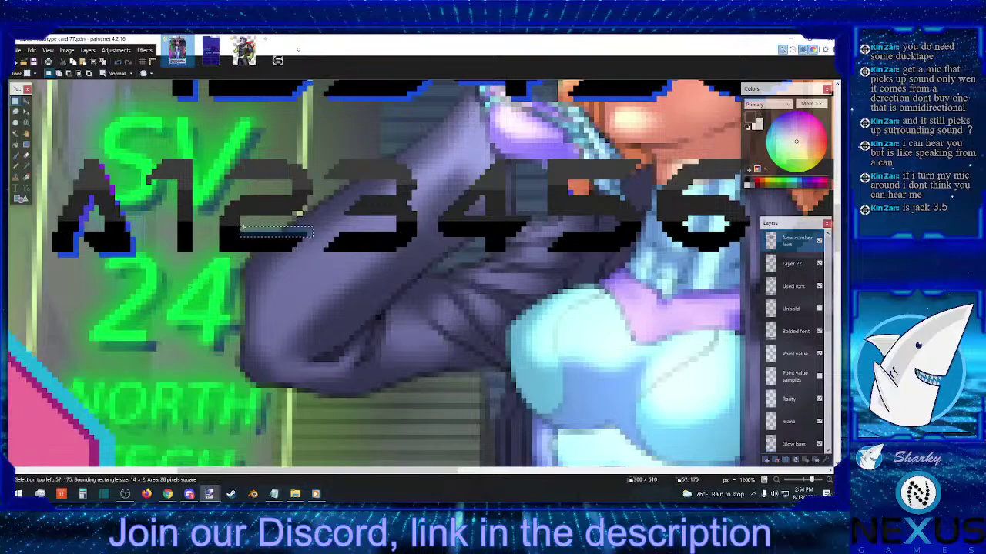
pyautogui.click(256, 229)
pyautogui.moveTo(310, 235); pyautogui.dragTo(285, 249)
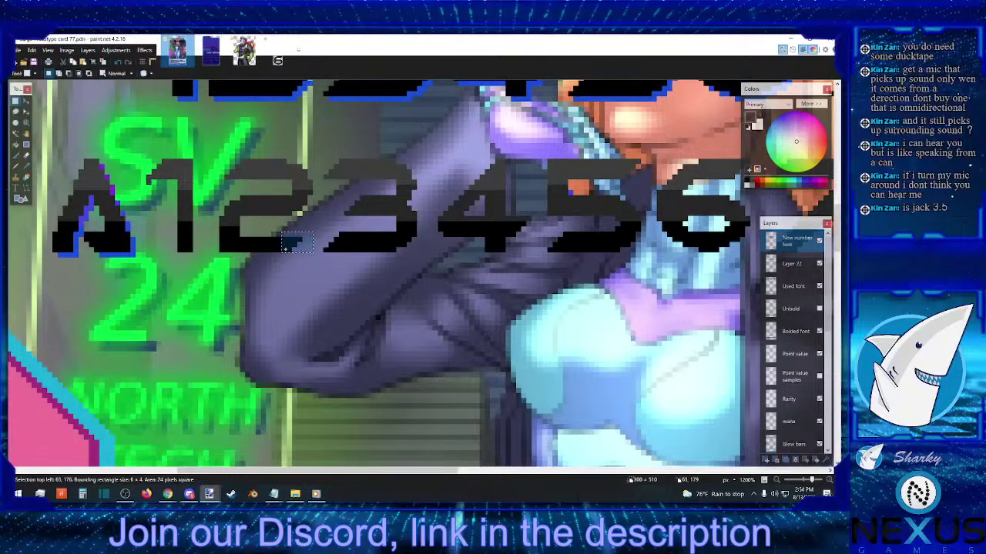
pyautogui.click(26, 101)
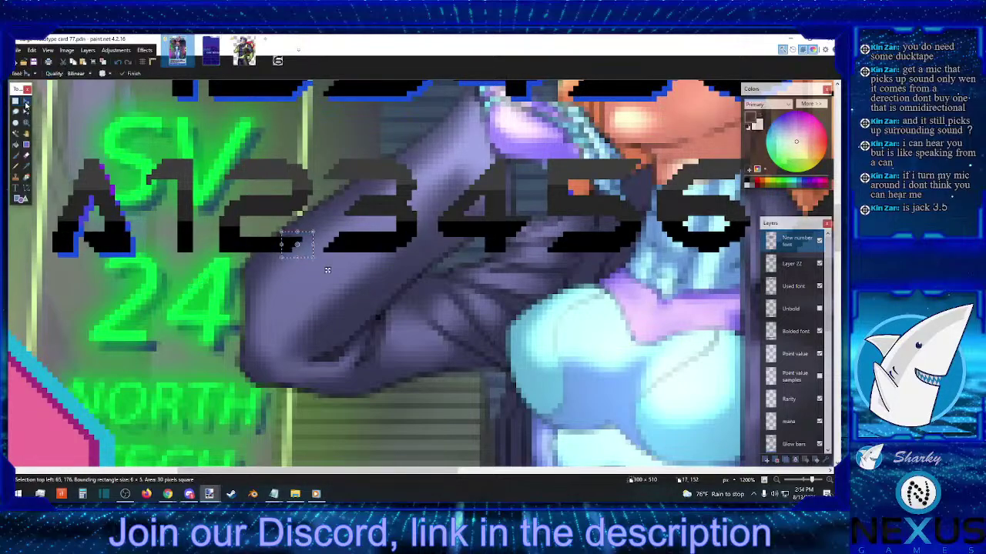
pyautogui.press('Right')
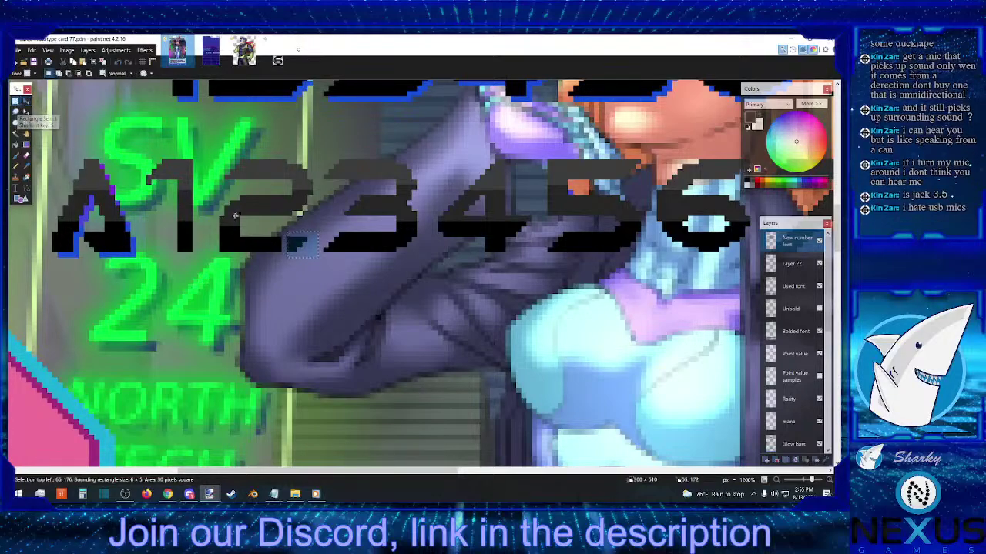
# - Fill the gap in the 2's base by stretching a 3 px wide section of it right about 2 px
pyautogui.click(15, 100)
pyautogui.click(289, 236)
pyautogui.moveTo(277, 231); pyautogui.dragTo(263, 262)
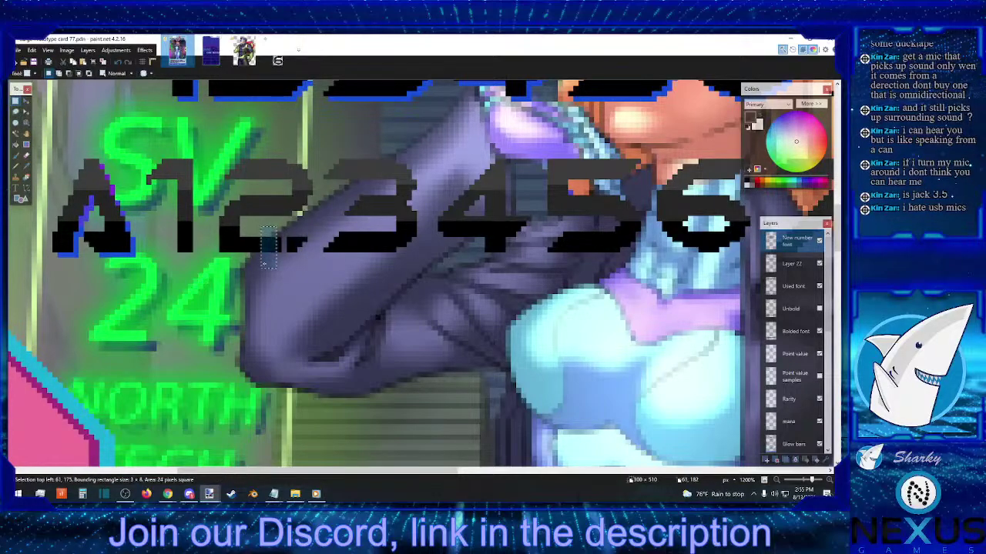
pyautogui.click(26, 101)
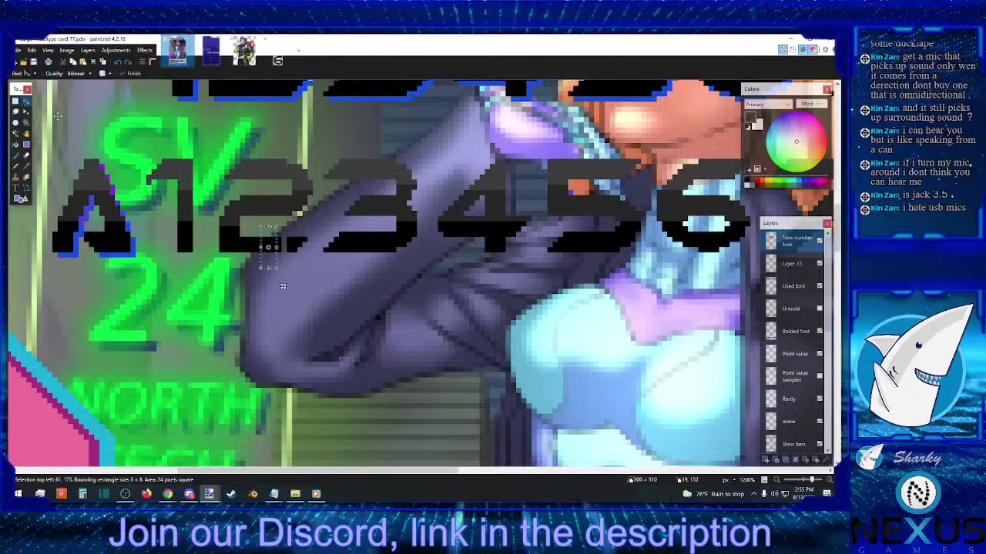
pyautogui.moveTo(276, 246); pyautogui.dragTo(287, 247)
pyautogui.click(15, 101)
pyautogui.hotkey('ctrl', 'd')
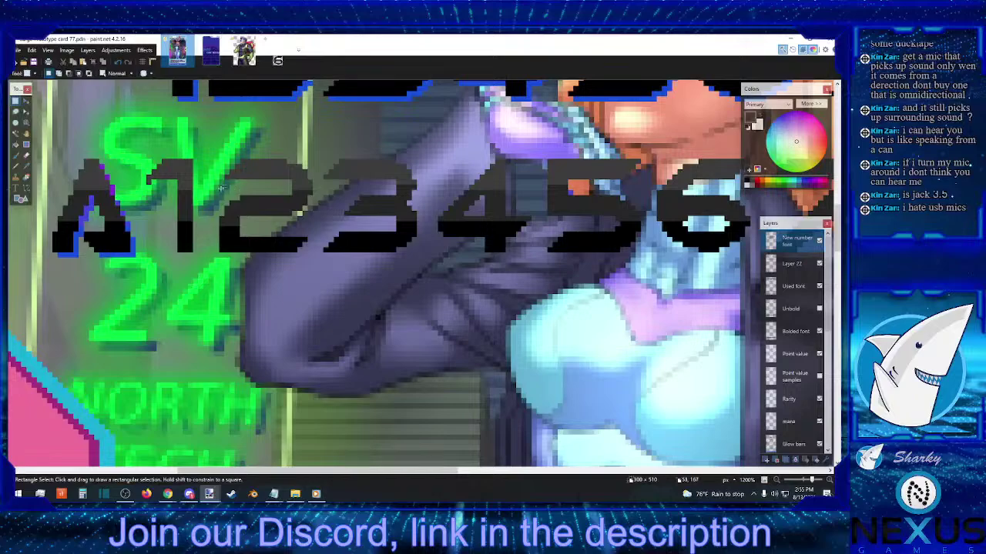
# - Measure the left end and the lower edge of the 2's top bar with rectangular selections
pyautogui.moveTo(221, 188); pyautogui.dragTo(228, 178)
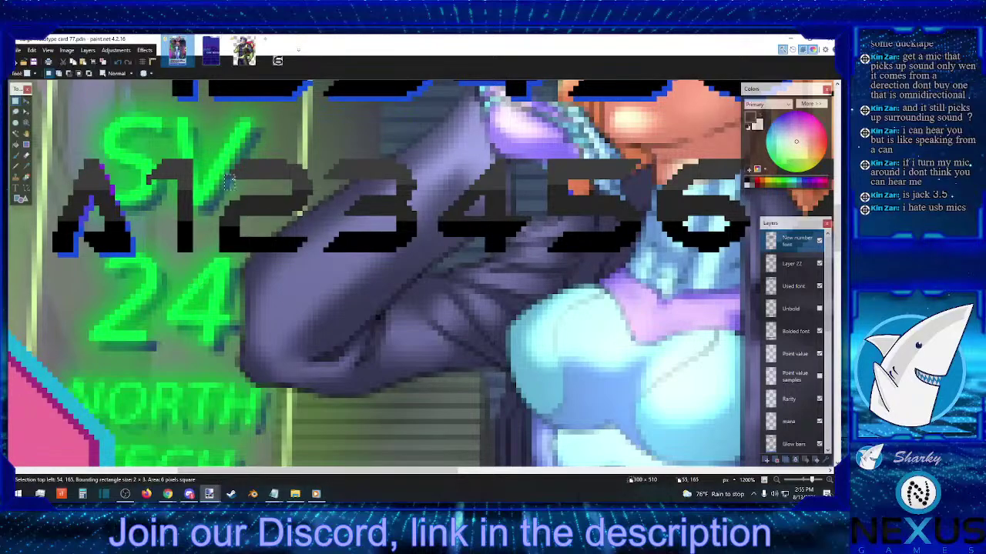
pyautogui.hotkey('ctrl', 'd')
pyautogui.moveTo(222, 224); pyautogui.dragTo(292, 185)
pyautogui.hotkey('ctrl', 'd')
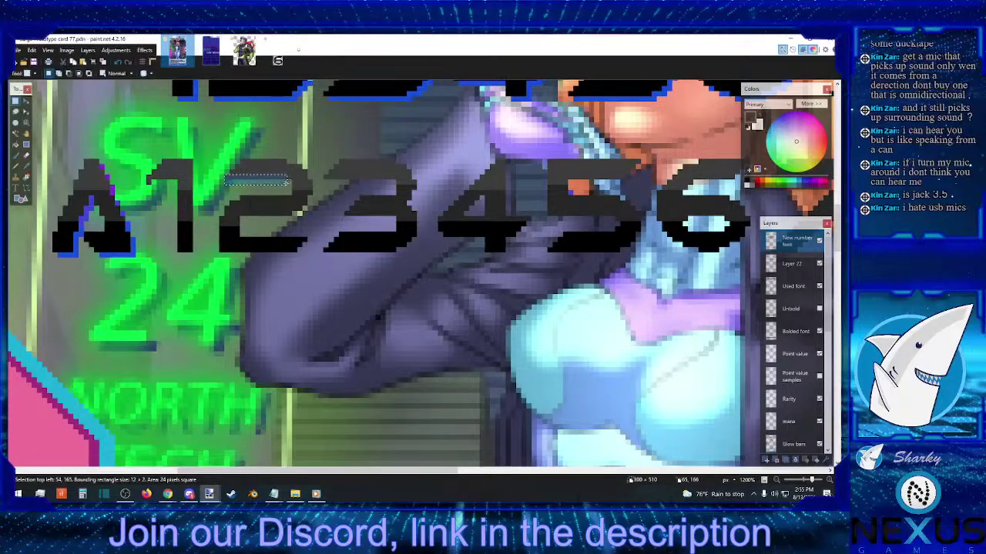
# - Extend the 2's top bar by moving its 5 × 5 px left end piece left 2 px
pyautogui.moveTo(231, 157); pyautogui.dragTo(255, 180)
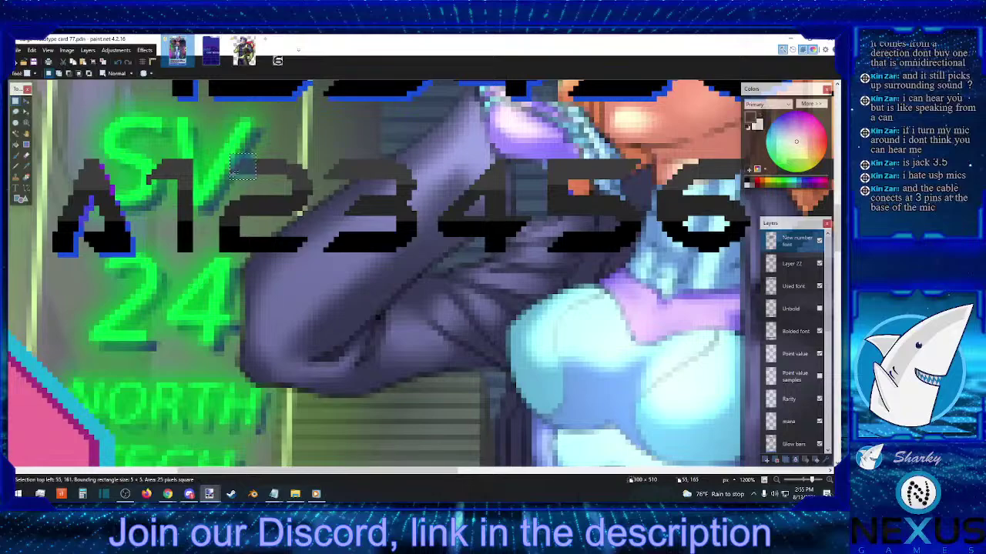
pyautogui.click(26, 101)
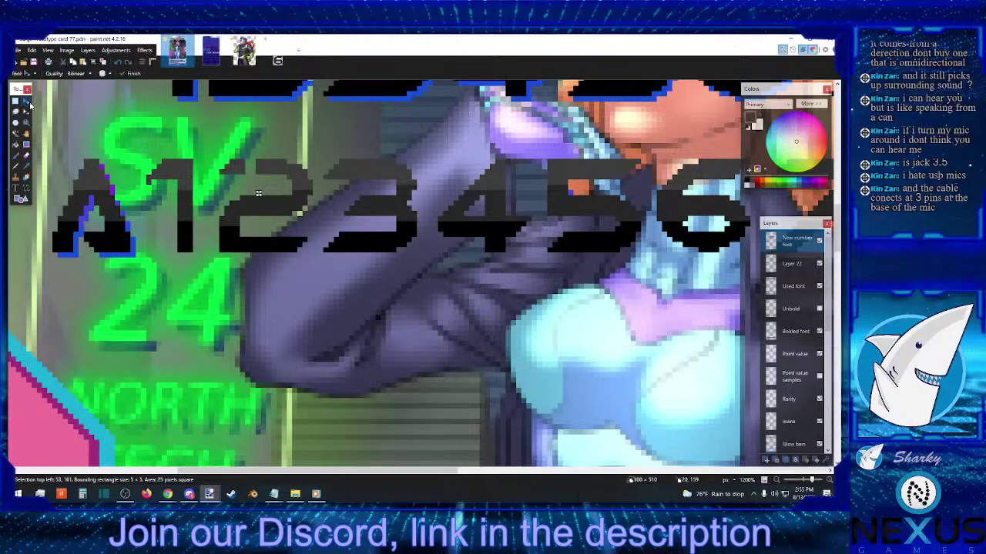
pyautogui.click(15, 101)
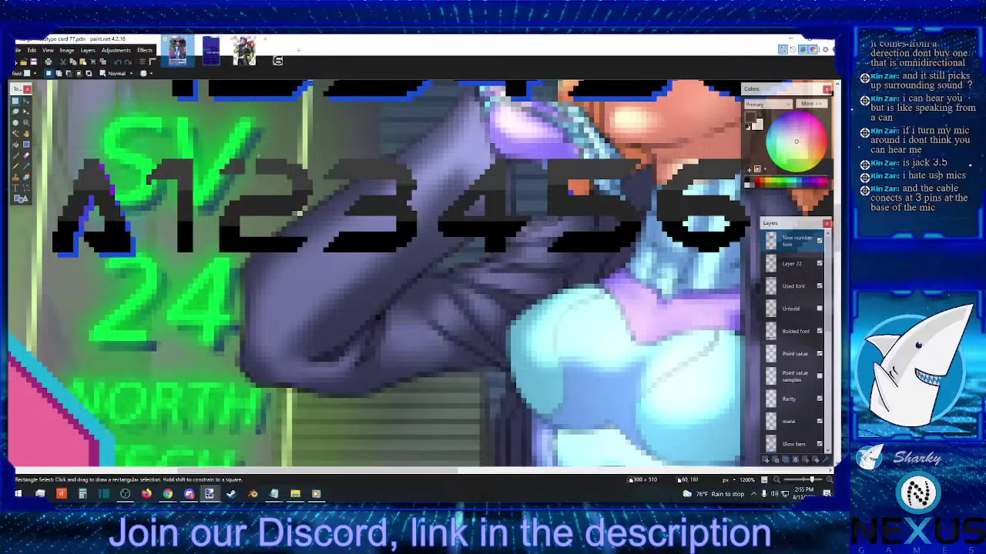
# - Fill the gap in the 2's top bar by stretching a 2 × 5 px section left to 4 px wide
pyautogui.moveTo(255, 153); pyautogui.dragTo(266, 180)
pyautogui.click(26, 102)
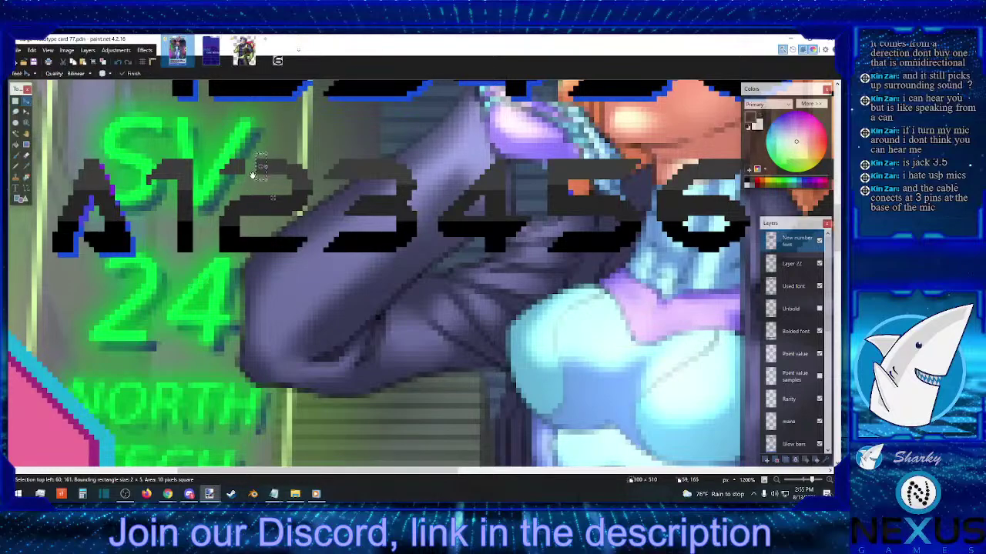
pyautogui.moveTo(256, 168); pyautogui.dragTo(245, 167)
pyautogui.click(15, 101)
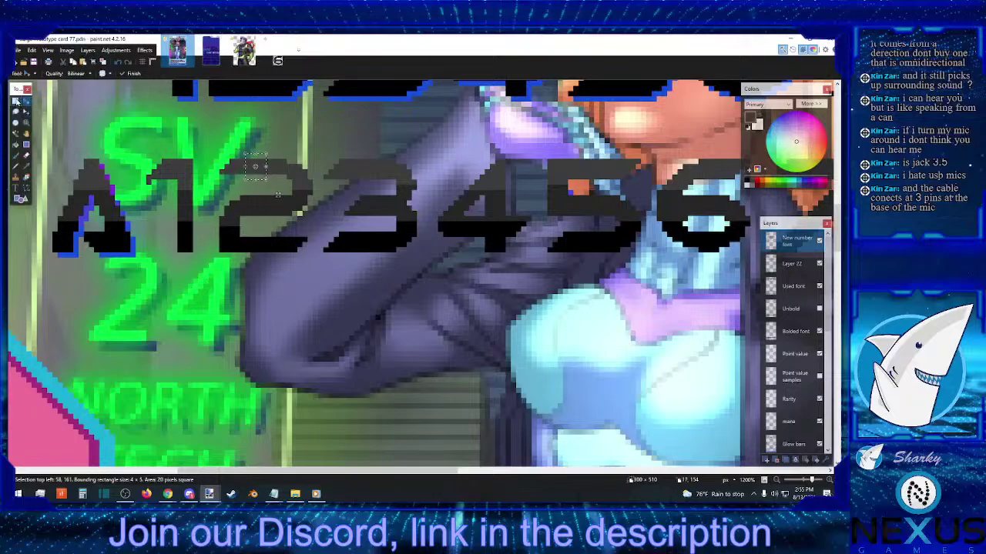
pyautogui.click(282, 208)
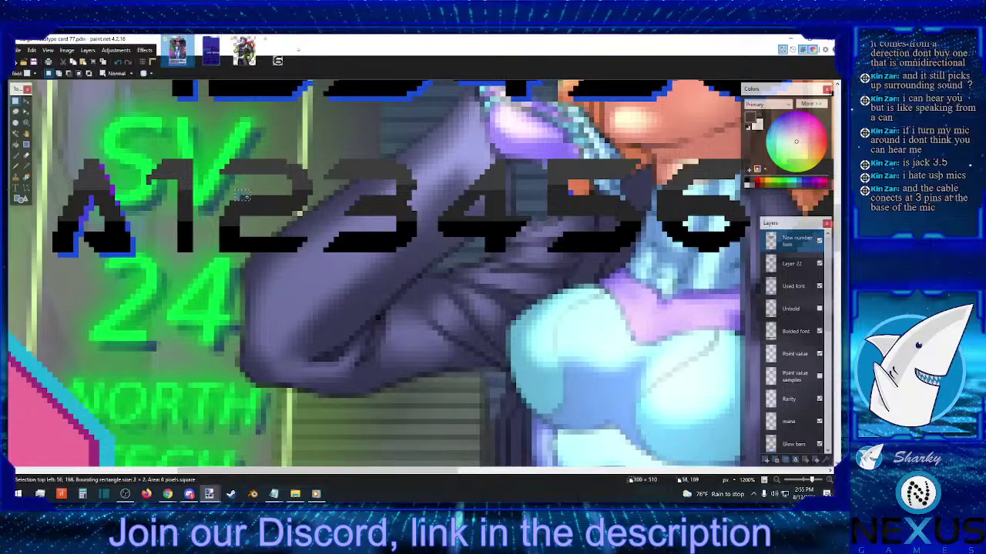
# - Measure the 2's middle bar and the area beside its left end with rectangular selections
pyautogui.moveTo(235, 194); pyautogui.dragTo(284, 198)
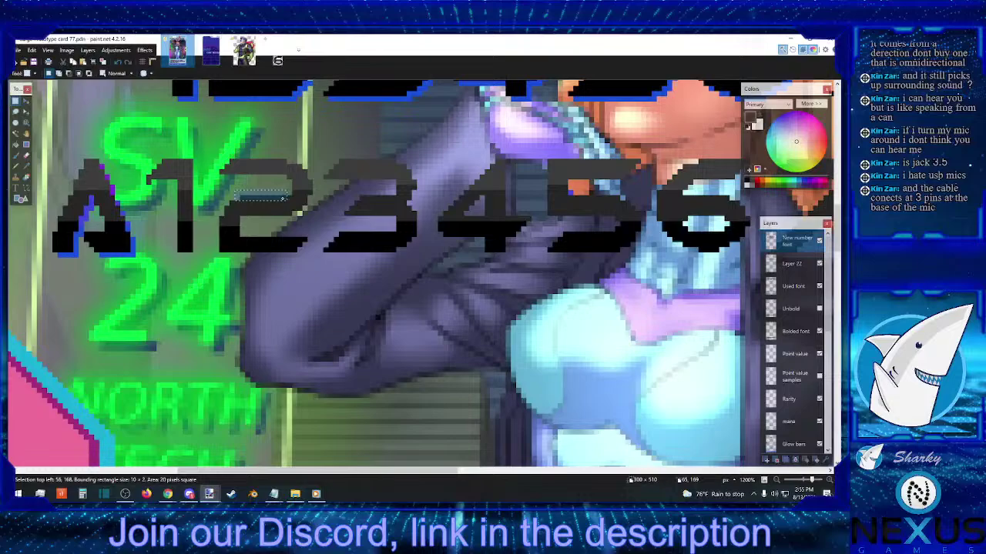
pyautogui.click(273, 197)
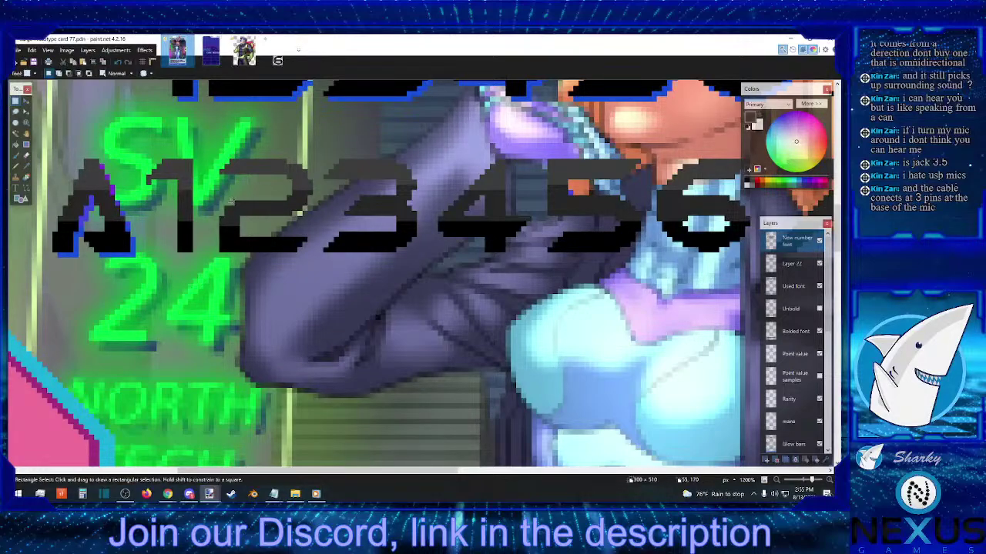
pyautogui.moveTo(216, 195); pyautogui.dragTo(224, 205)
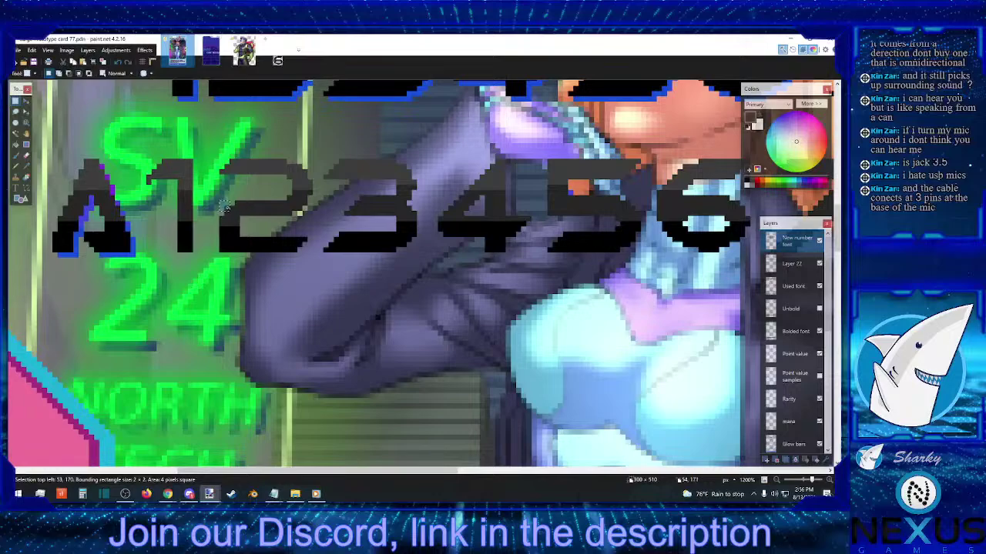
pyautogui.click(229, 204)
pyautogui.moveTo(220, 204); pyautogui.dragTo(221, 210)
pyautogui.click(264, 208)
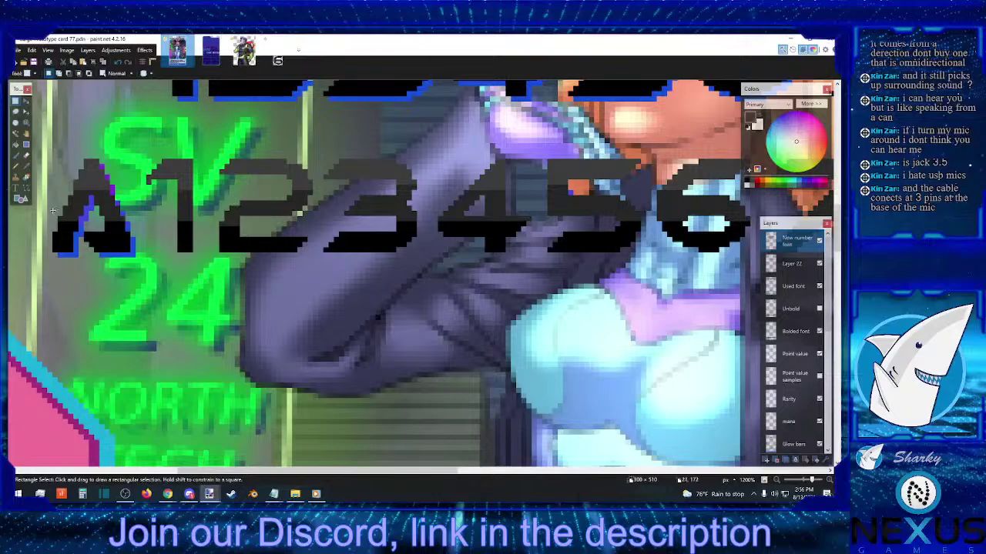
pyautogui.click(16, 165)
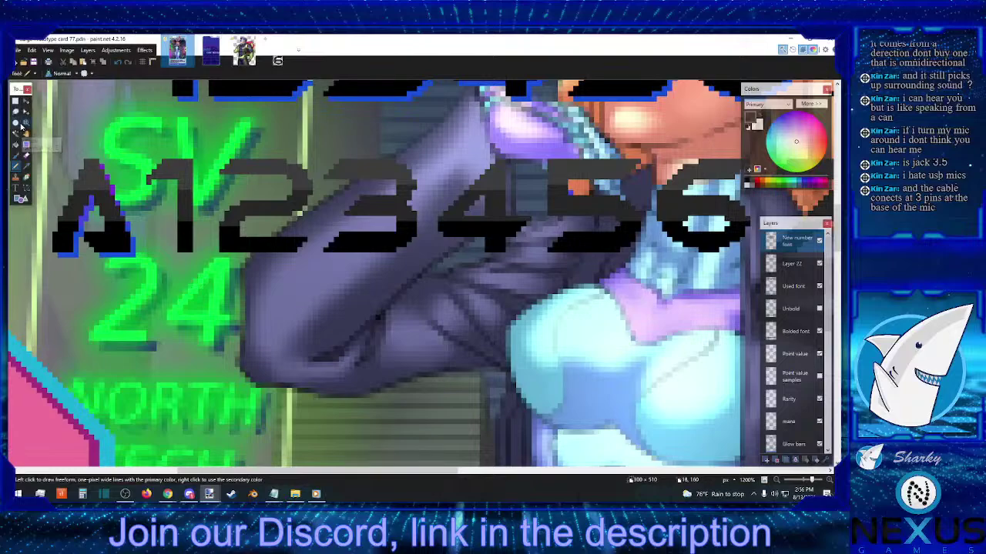
pyautogui.click(15, 101)
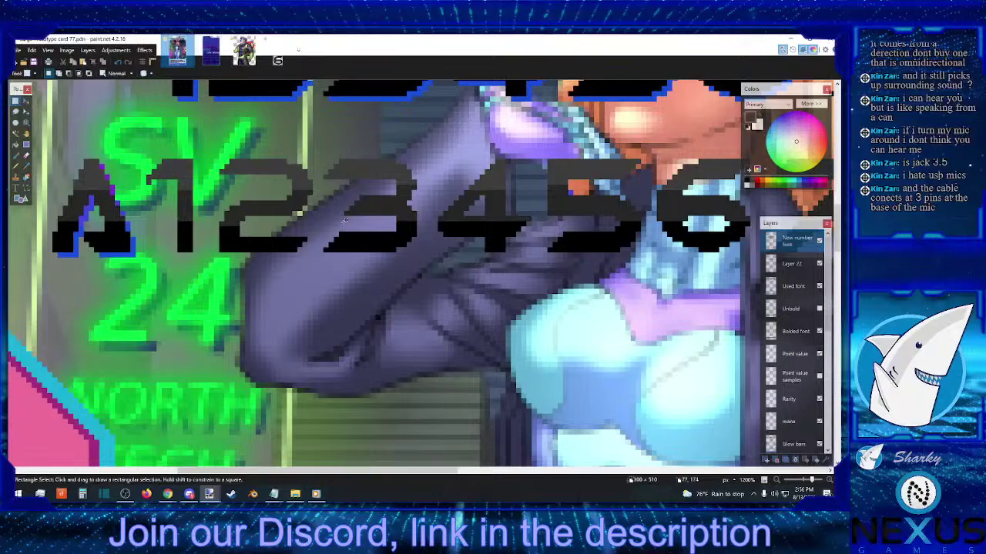
# - Measure the lower row's 3 around its lower inner gap and along its top bar with rectangular selections
pyautogui.moveTo(341, 220); pyautogui.dragTo(394, 214)
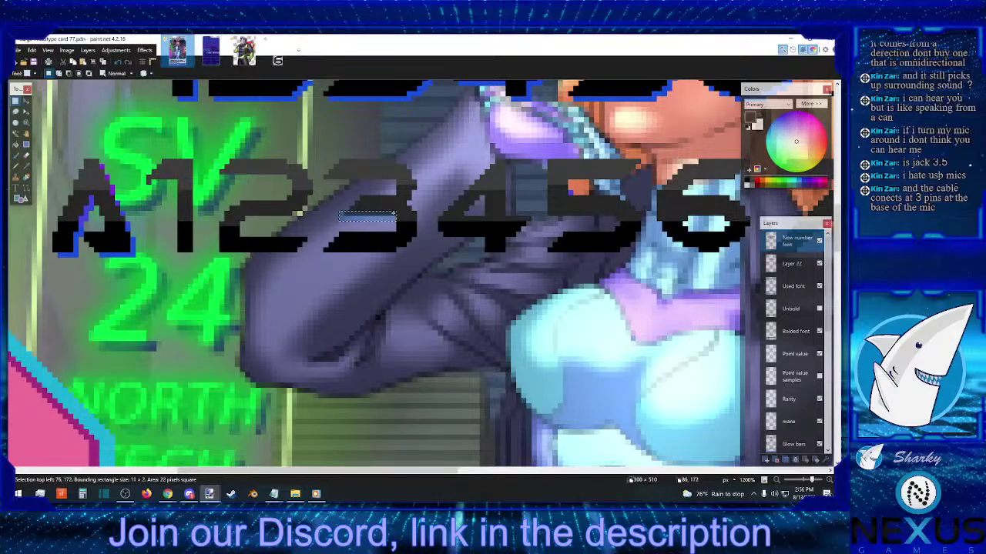
pyautogui.click(445, 221)
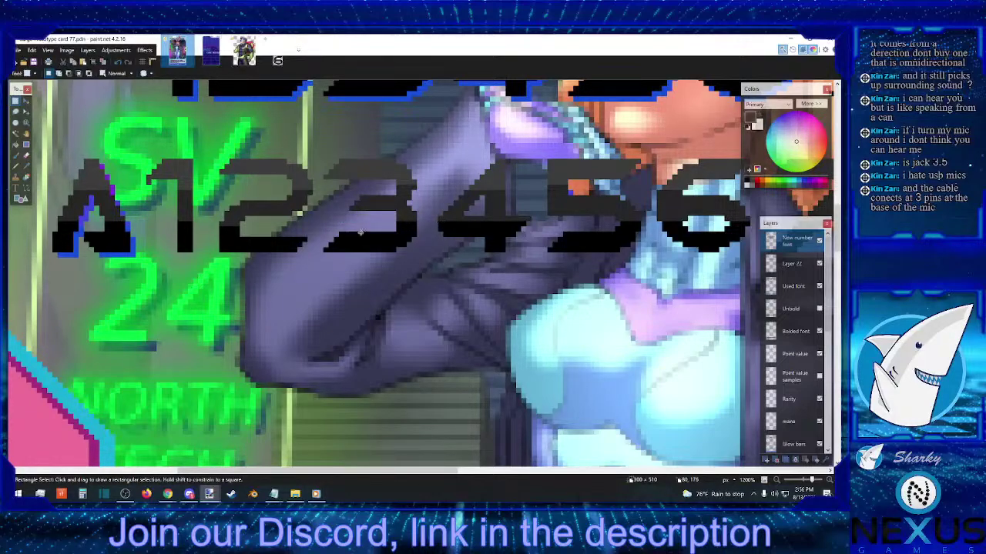
pyautogui.moveTo(334, 222); pyautogui.dragTo(391, 233)
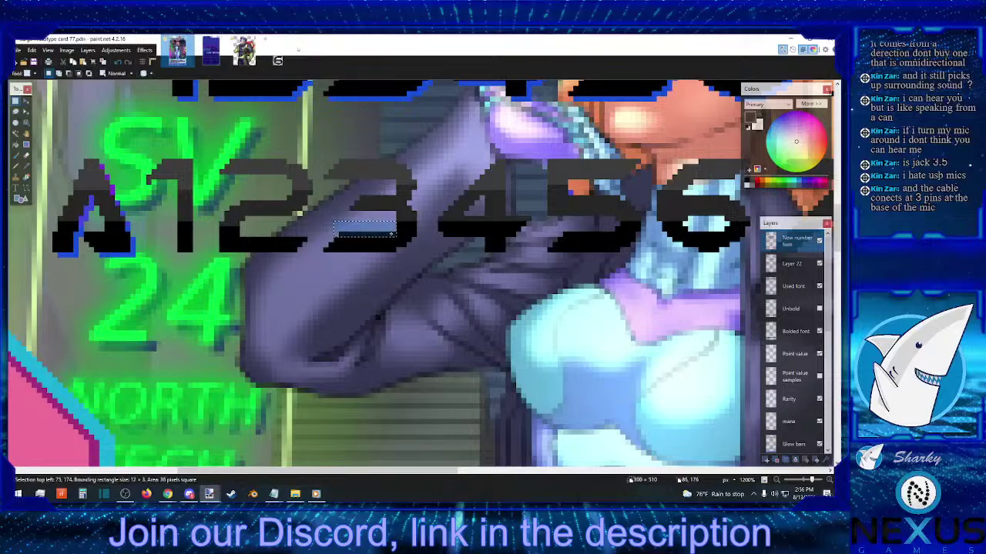
pyautogui.click(385, 231)
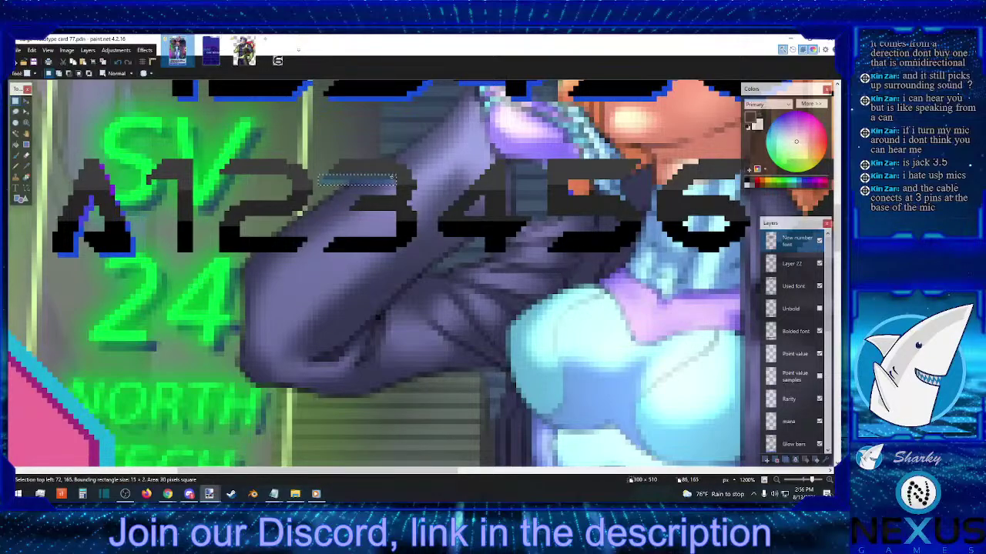
# - Extend the 3's top bar by moving its 4 × 5 px left end piece left 1 px
pyautogui.moveTo(330, 156); pyautogui.dragTo(350, 179)
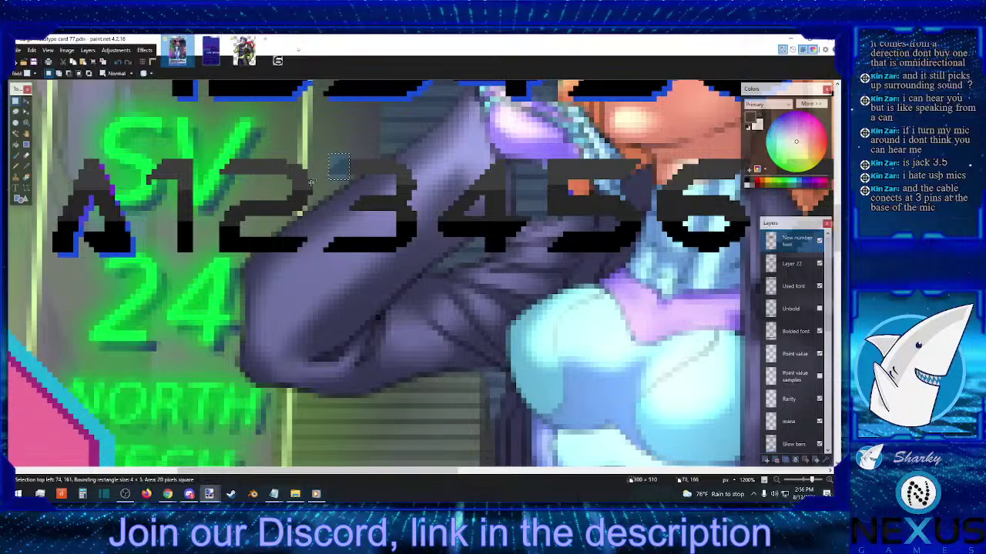
pyautogui.click(26, 101)
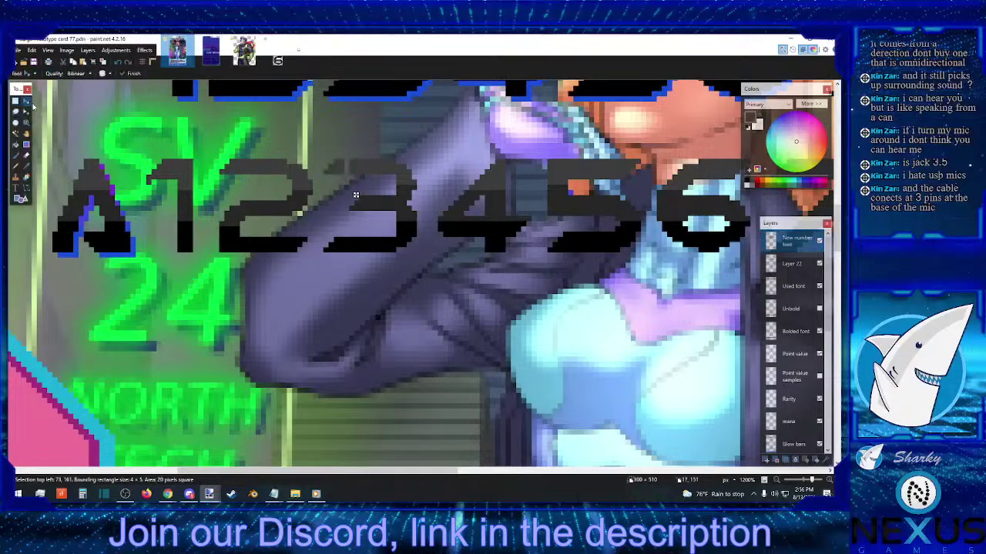
pyautogui.press('Left')
pyautogui.click(15, 101)
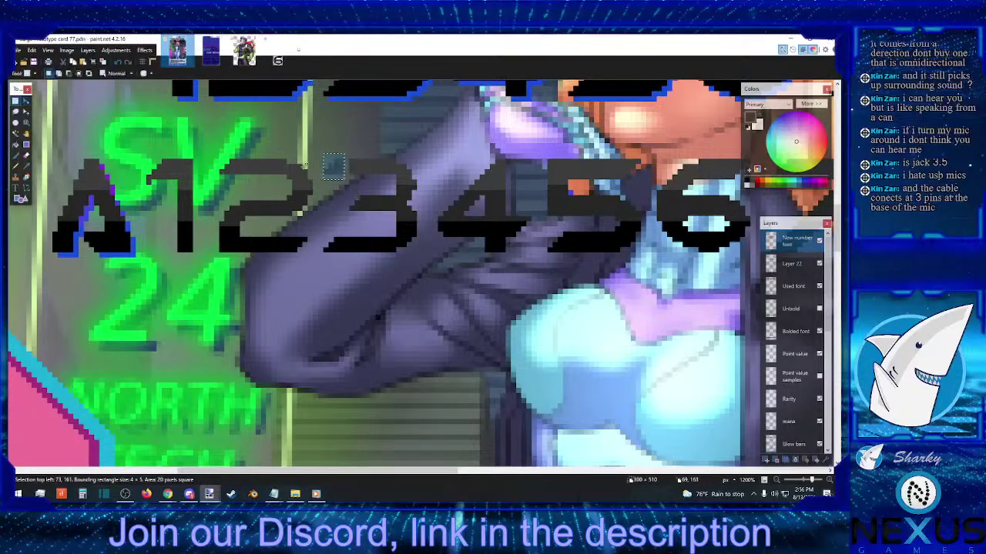
# - Fill the gap in the 3's top bar by stretching a 3 × 6 px section left to 5 px wide
pyautogui.moveTo(356, 150); pyautogui.dragTo(371, 179)
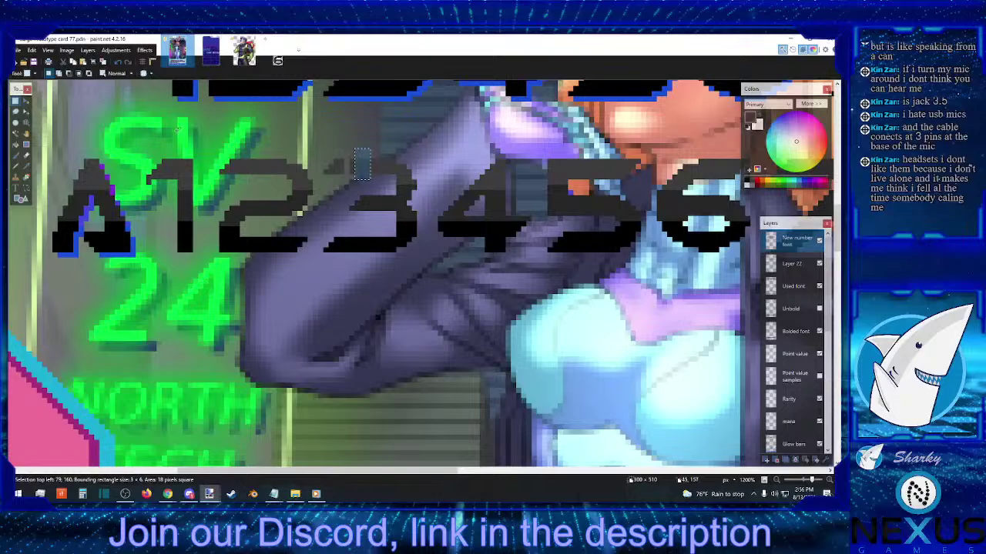
pyautogui.click(26, 100)
pyautogui.moveTo(357, 159); pyautogui.dragTo(345, 163)
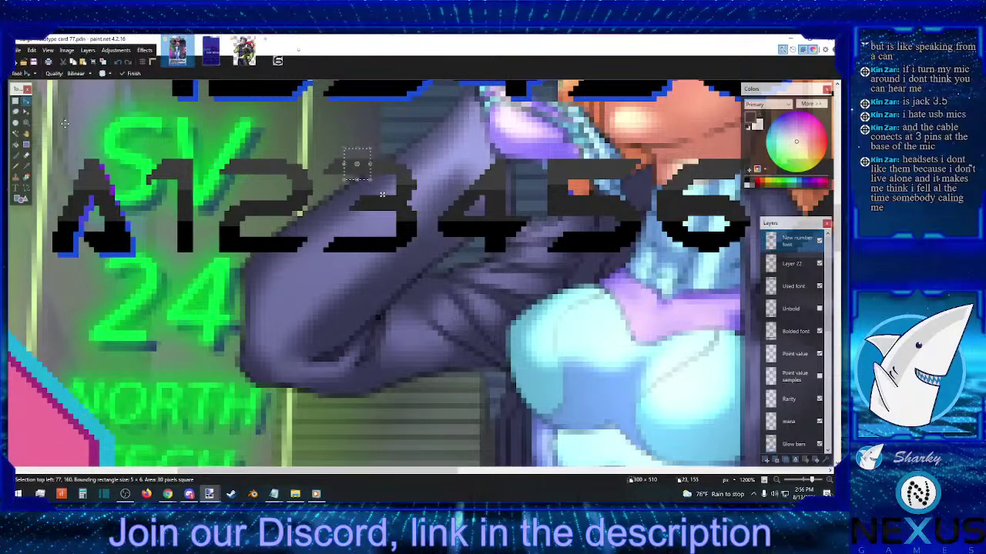
pyautogui.click(16, 101)
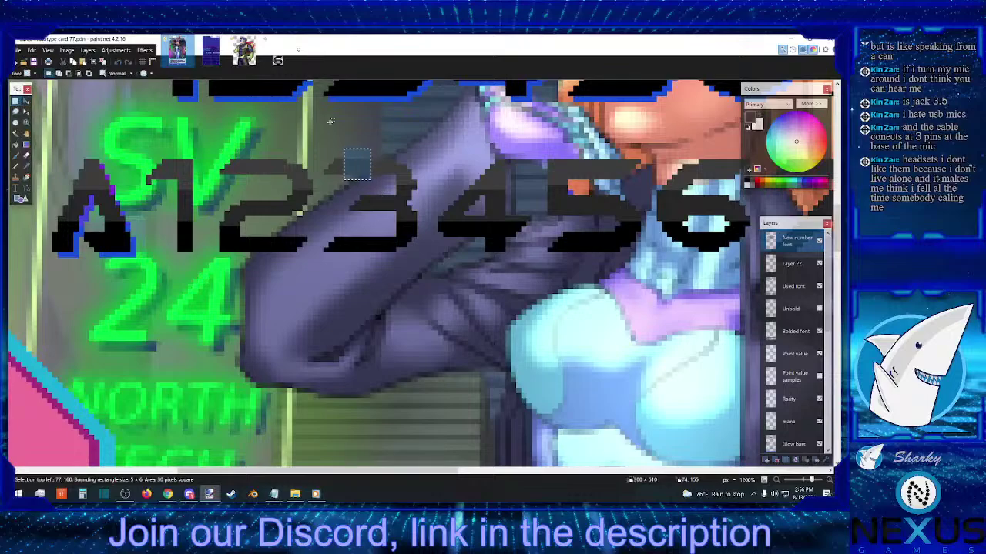
pyautogui.scroll(-15, 330, 122)
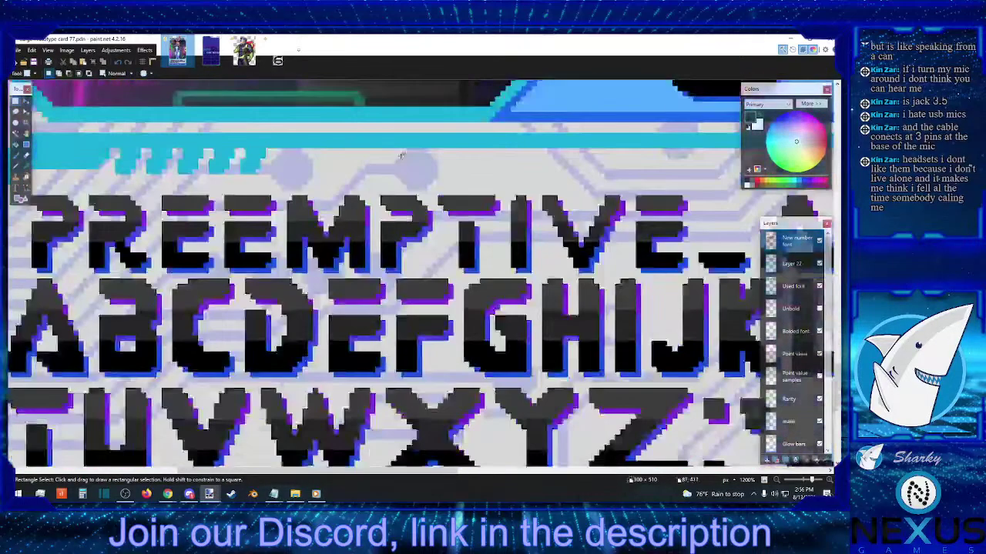
# - Look over the card's lettering, then view the Large Prototype card 71 demo image from the Older versions folder
pyautogui.scroll(-10, 401, 155)
pyautogui.scroll(7, 328, 296)
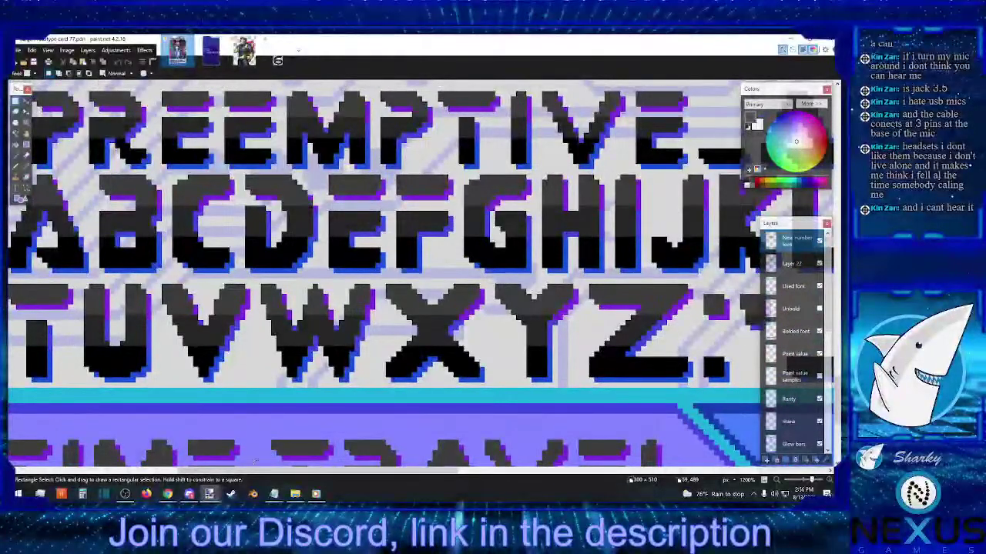
pyautogui.click(293, 495)
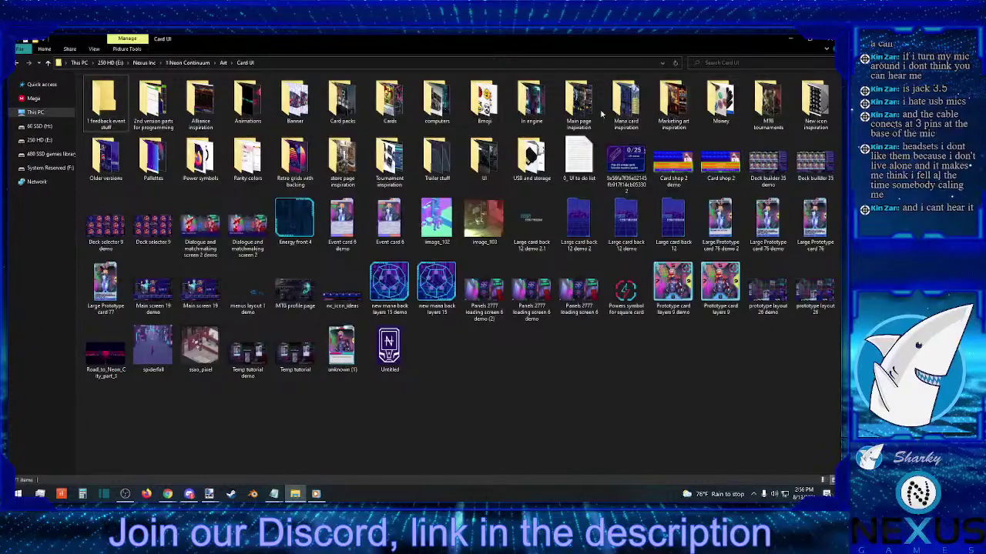
pyautogui.doubleClick(114, 160)
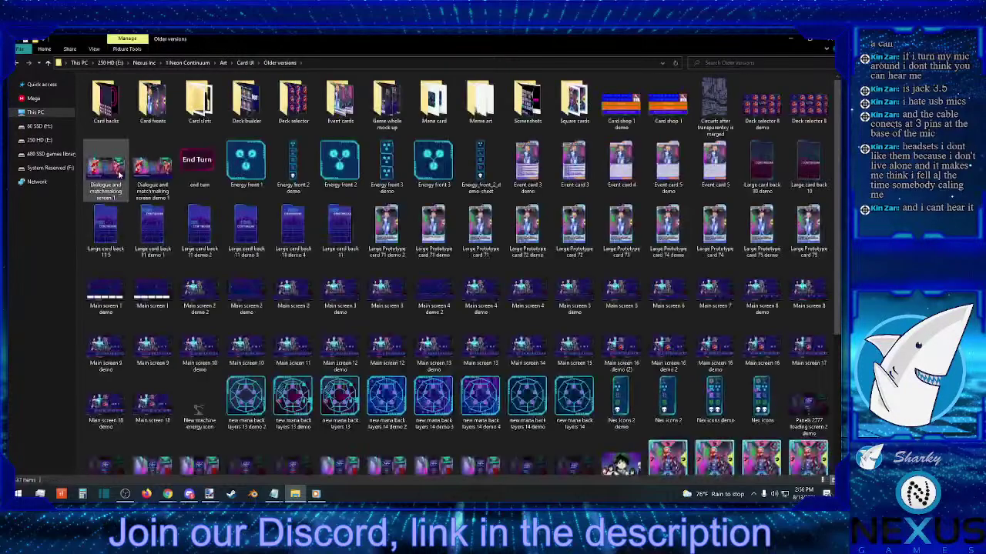
pyautogui.doubleClick(154, 109)
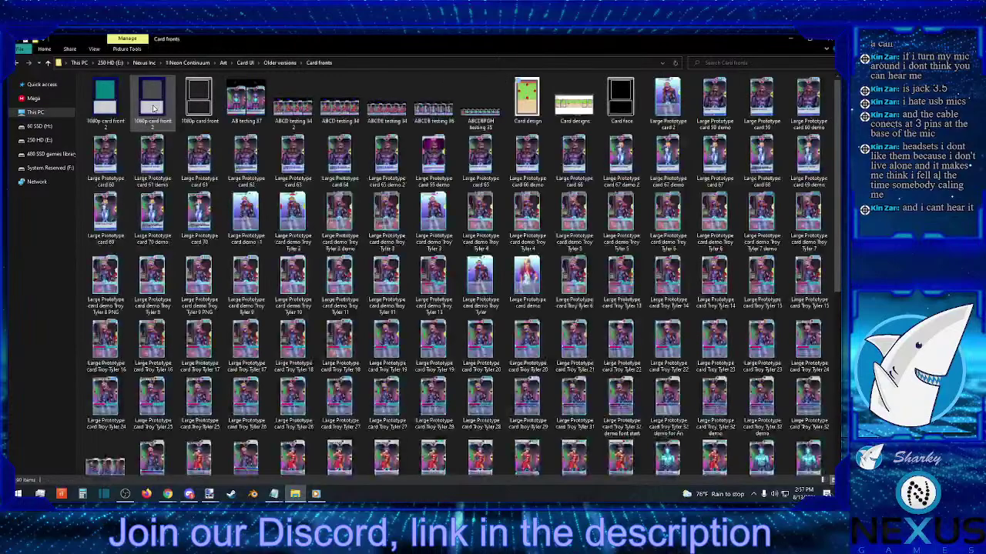
pyautogui.click(279, 62)
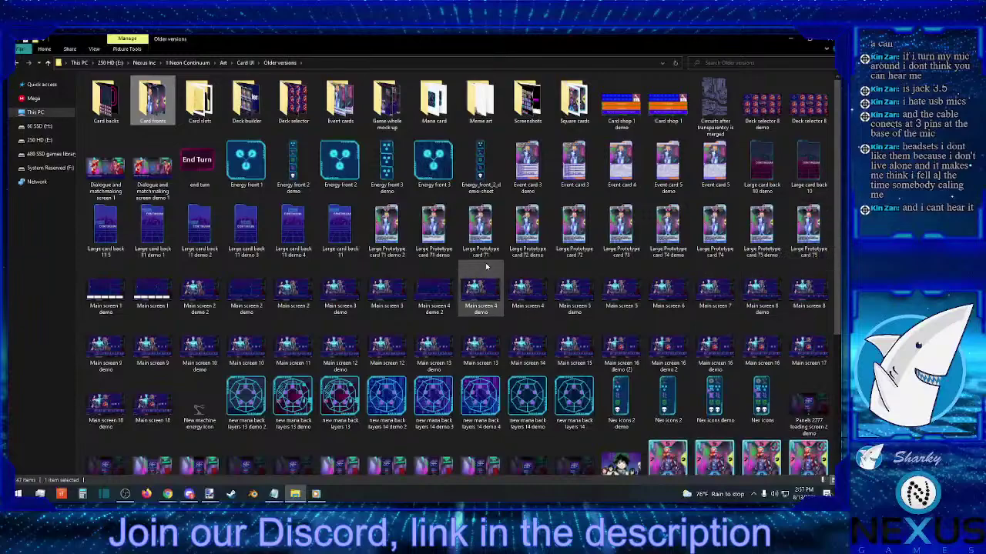
pyautogui.doubleClick(440, 233)
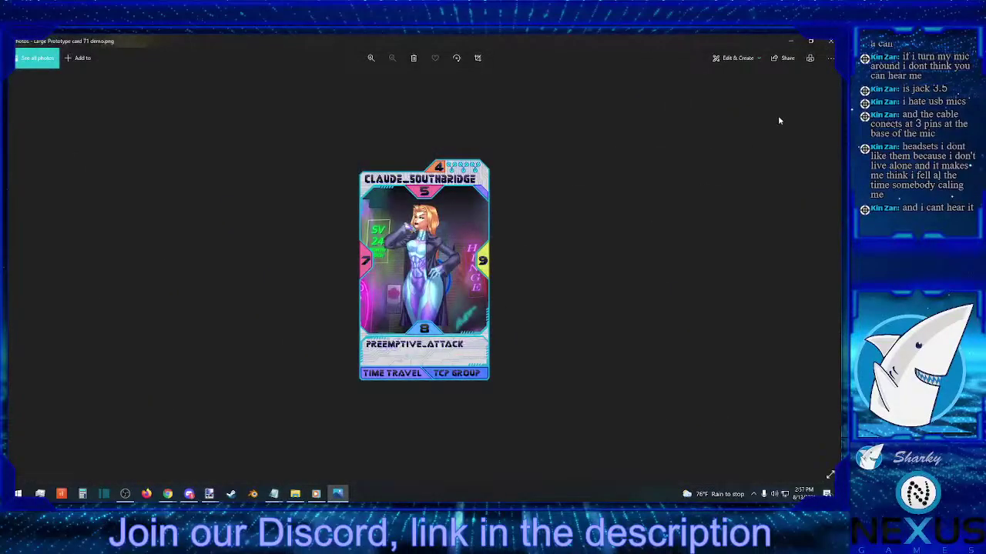
pyautogui.click(828, 42)
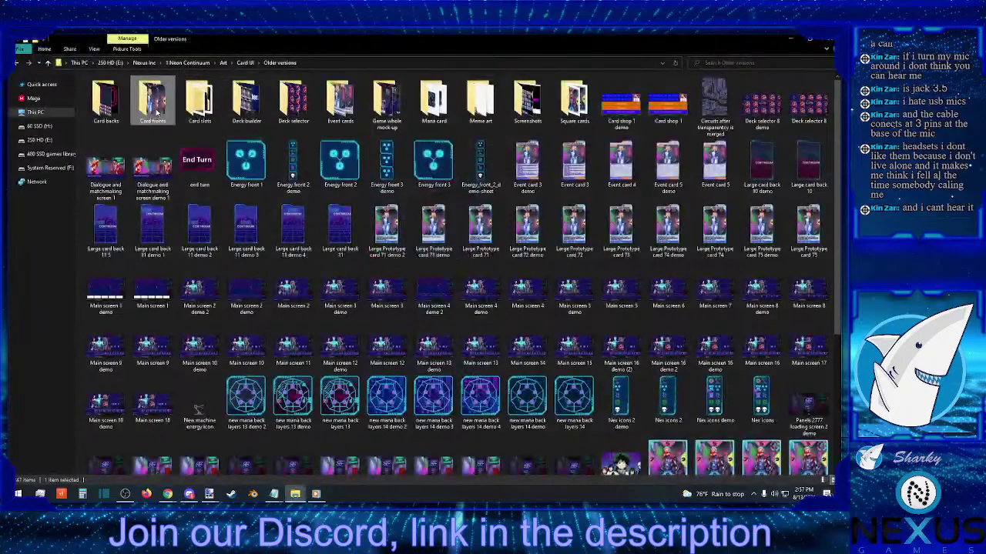
# - Open prototype card version 54 from the Card fronts folder in paint.net and examine its lower lettering at 300% zoom
pyautogui.scroll(-5, 583, 308)
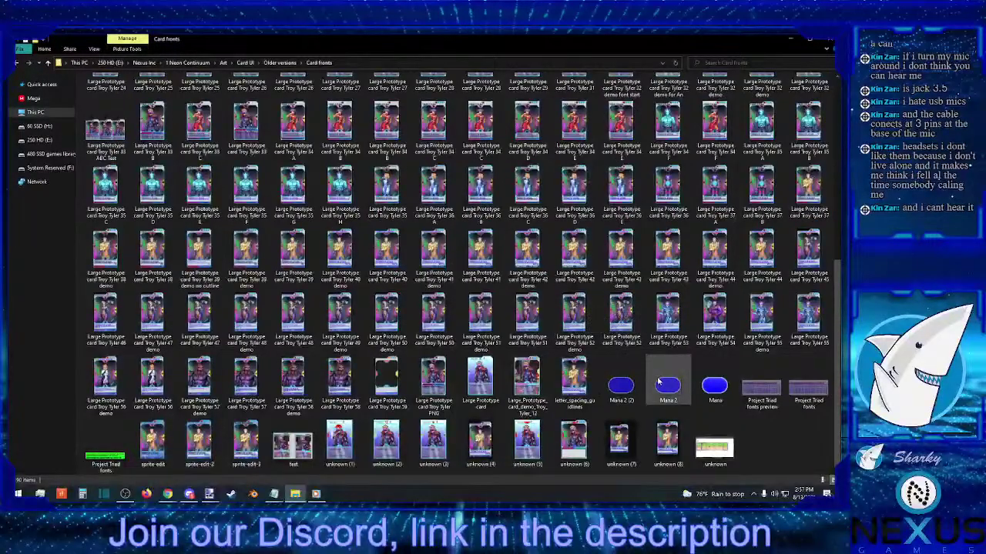
pyautogui.doubleClick(712, 311)
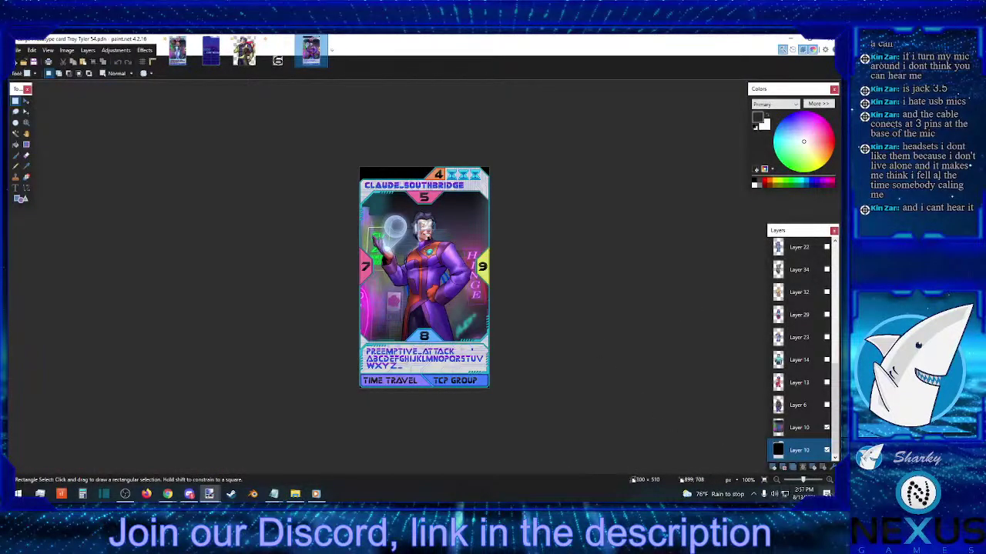
pyautogui.click(829, 479)
pyautogui.click(828, 479)
pyautogui.click(829, 479)
pyautogui.scroll(-5, 419, 308)
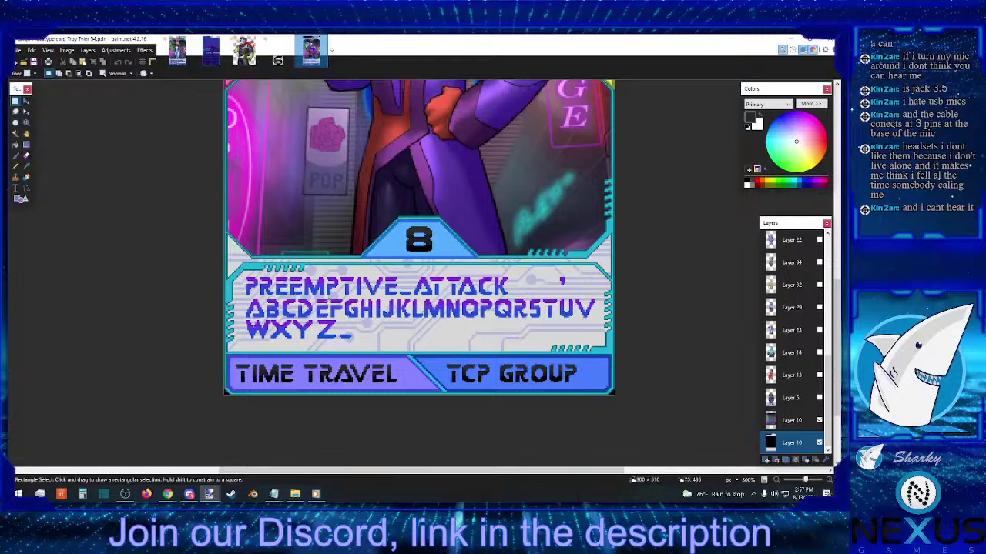
pyautogui.click(781, 42)
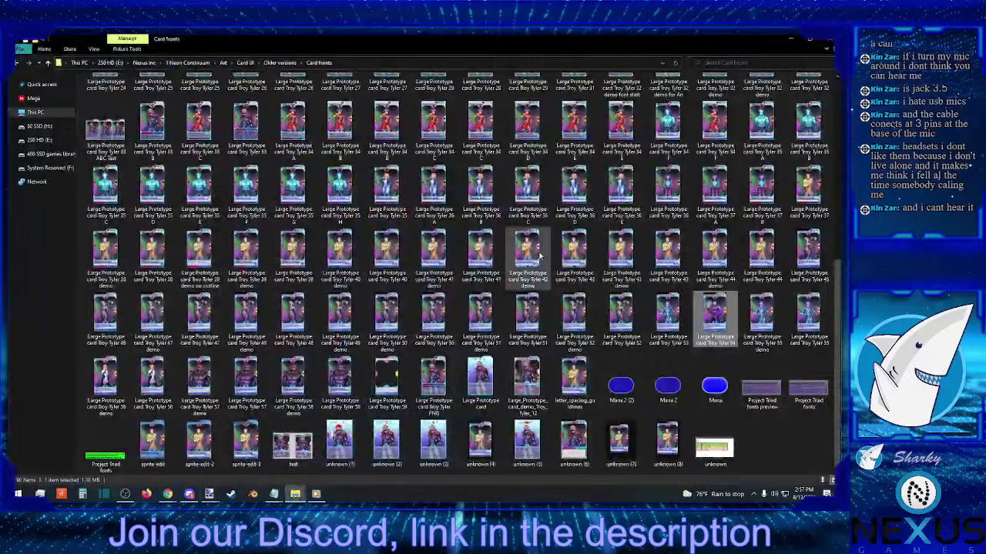
# - Open prototype card version 42 from the Card fronts folder in paint.net and examine its lettering and number at 300% zoom
pyautogui.doubleClick(574, 258)
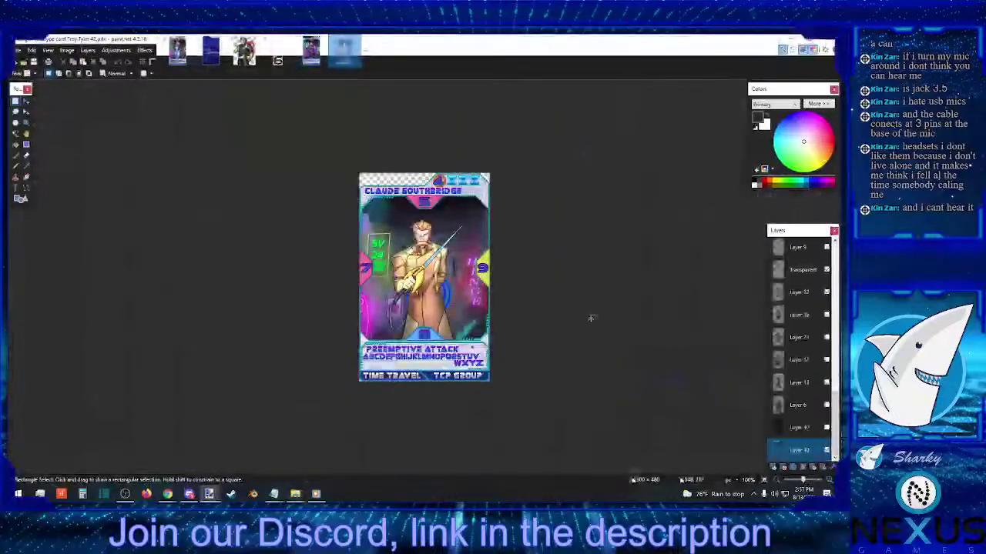
pyautogui.click(830, 481)
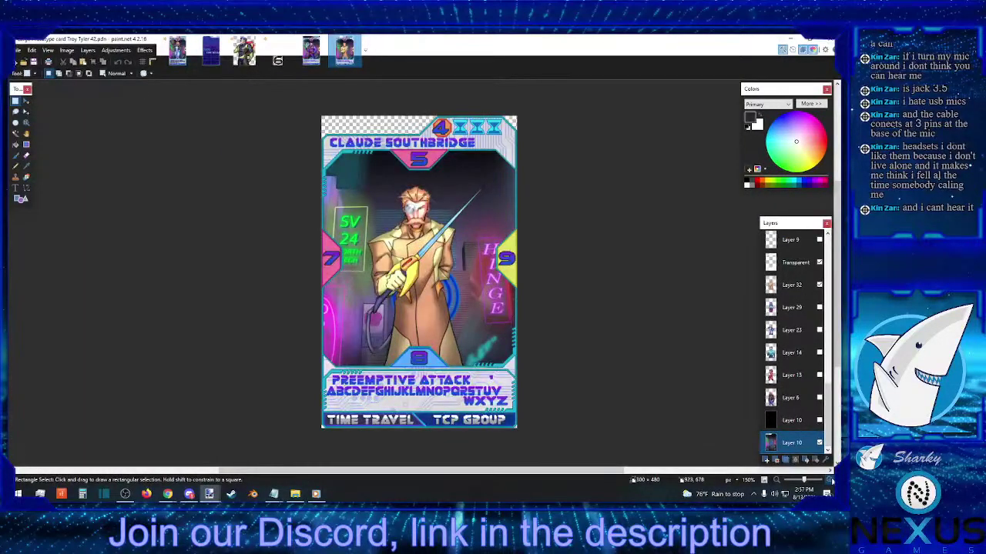
pyautogui.click(830, 481)
pyautogui.scroll(-5, 670, 375)
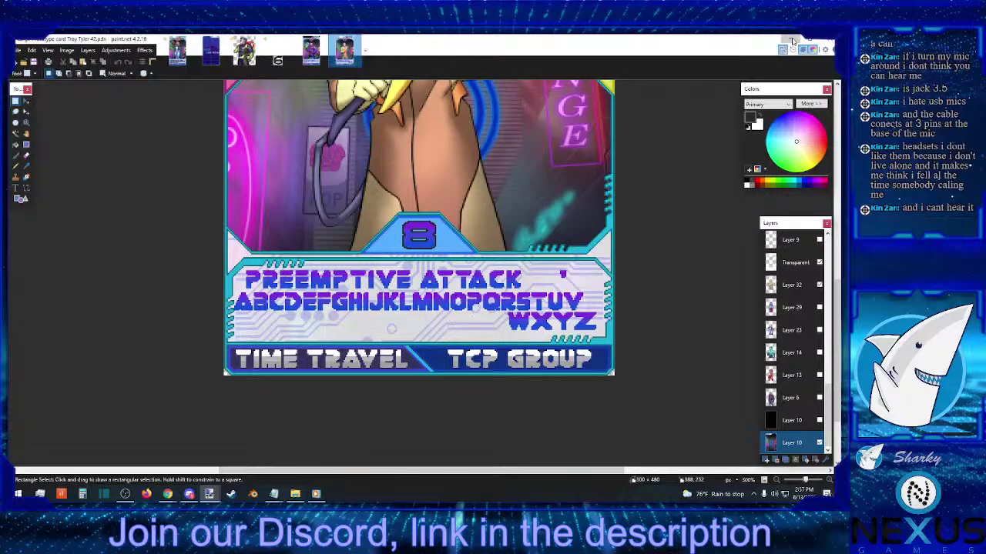
pyautogui.click(791, 39)
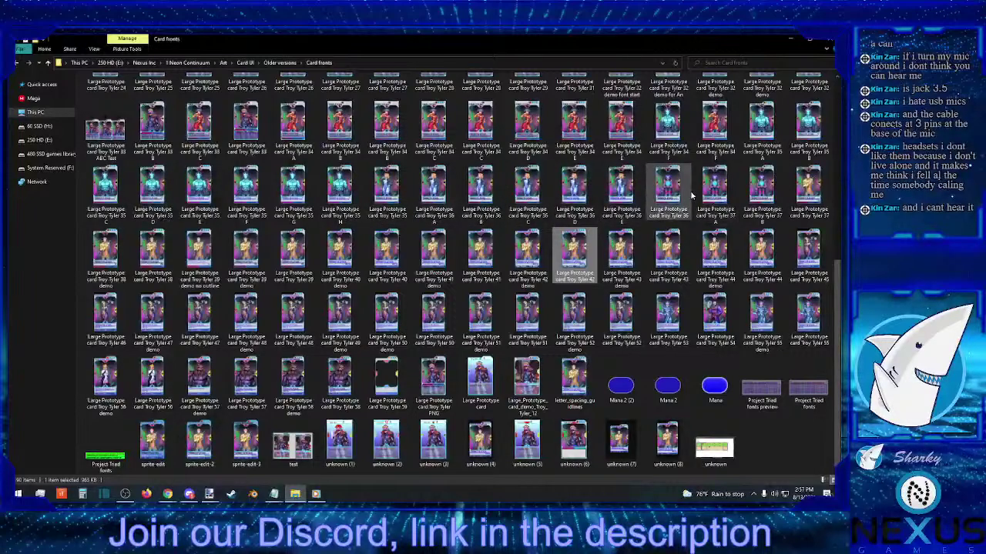
# - View prototype card version 36 D in Photos and browse back through earlier cards to the version 32 demo font start image
pyautogui.doubleClick(620, 189)
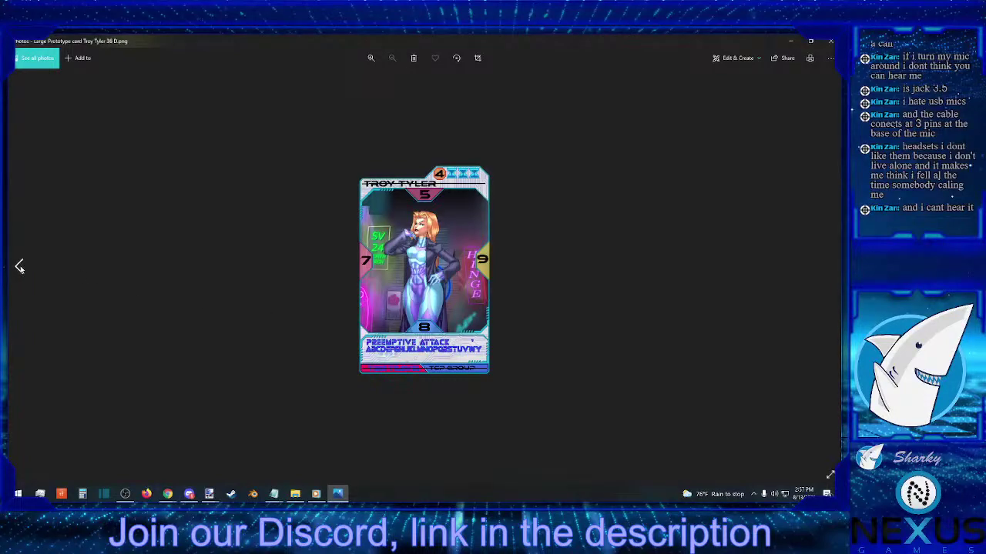
pyautogui.click(20, 267)
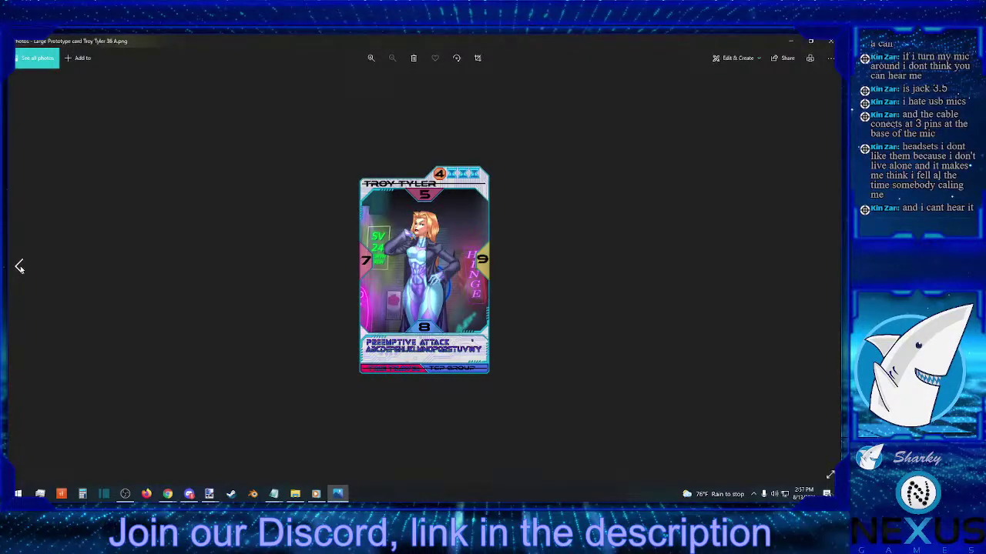
pyautogui.click(20, 266)
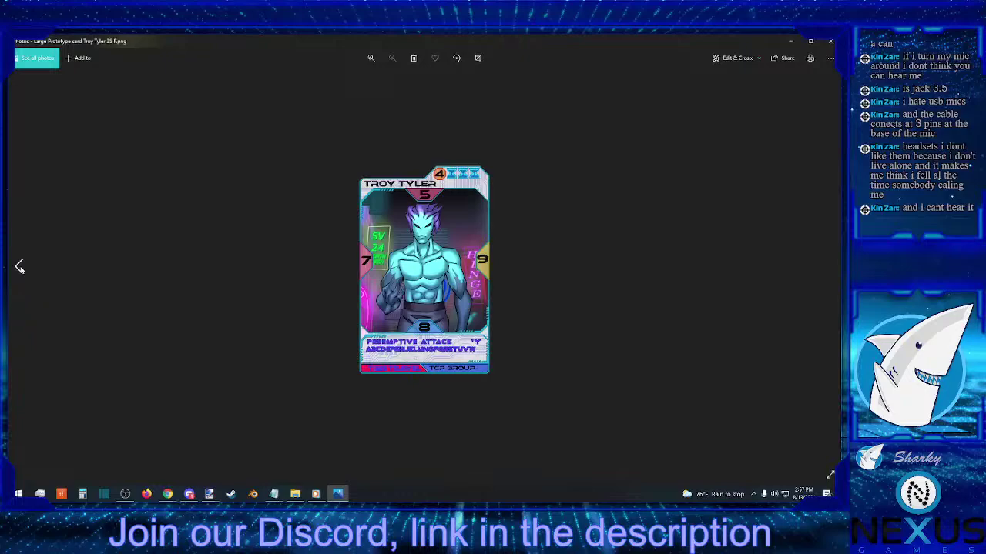
pyautogui.click(20, 266)
pyautogui.click(20, 267)
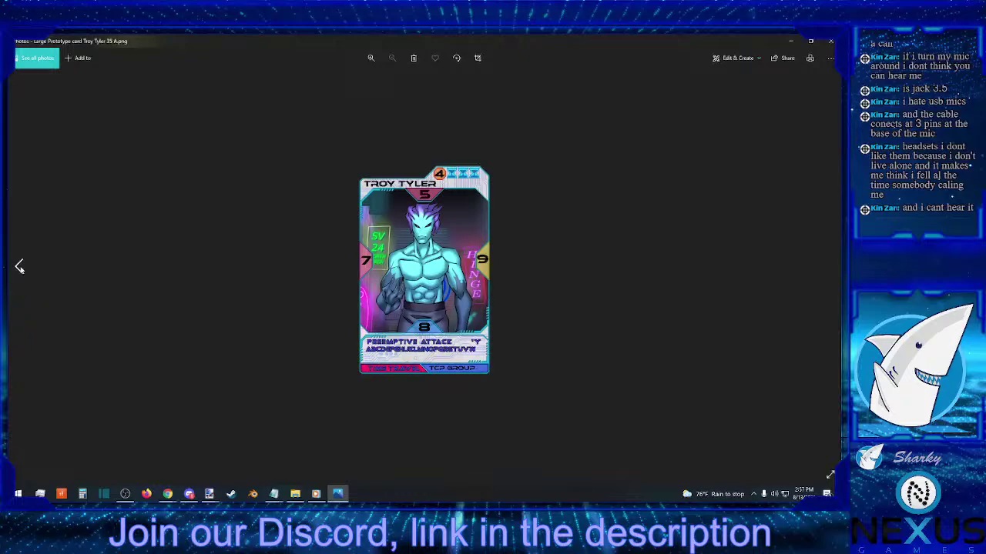
pyautogui.click(20, 267)
pyautogui.click(20, 266)
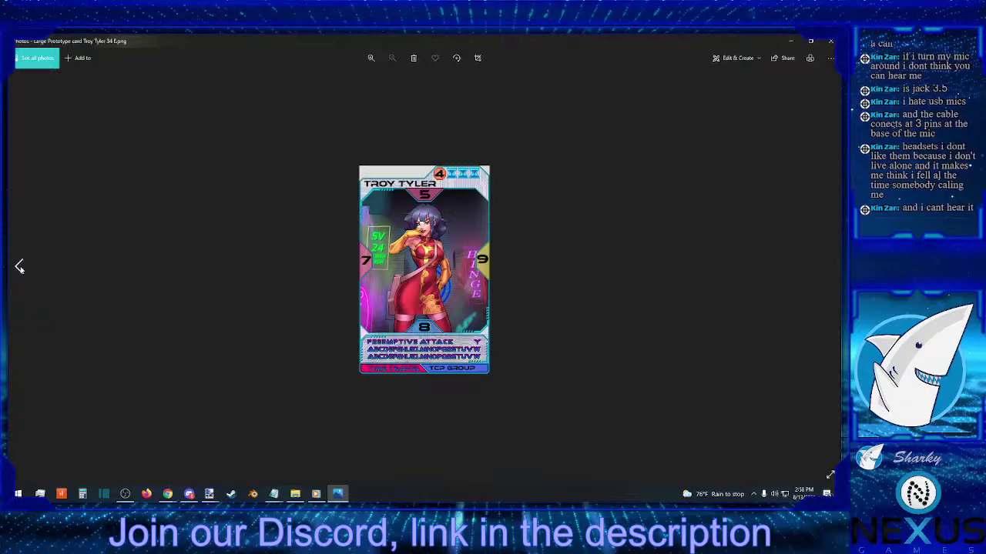
pyautogui.click(20, 266)
pyautogui.click(20, 266)
pyautogui.click(20, 267)
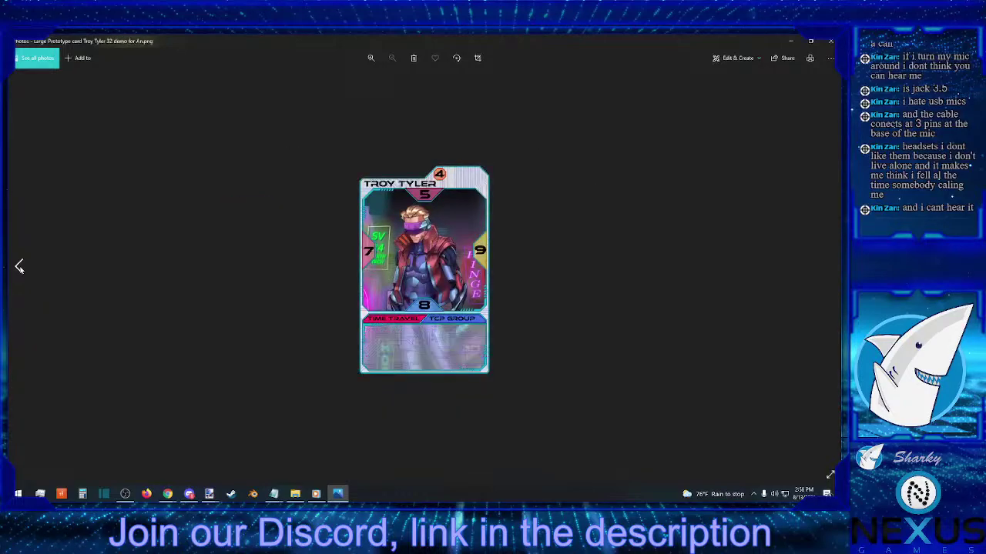
pyautogui.click(19, 267)
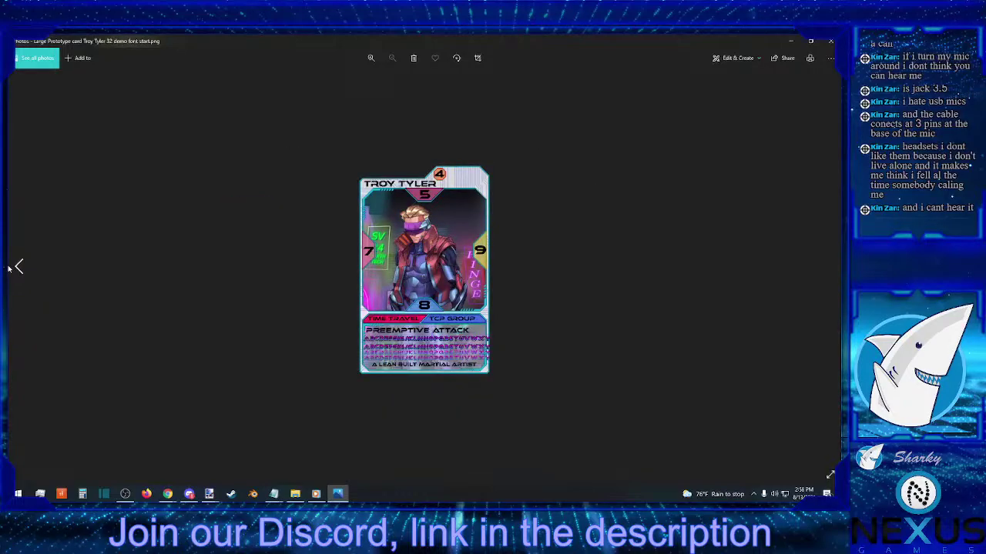
# - Browse further back through the prototype card images to version 19 to review the original typeface
pyautogui.click(10, 267)
pyautogui.click(11, 268)
pyautogui.click(11, 267)
pyautogui.click(11, 267)
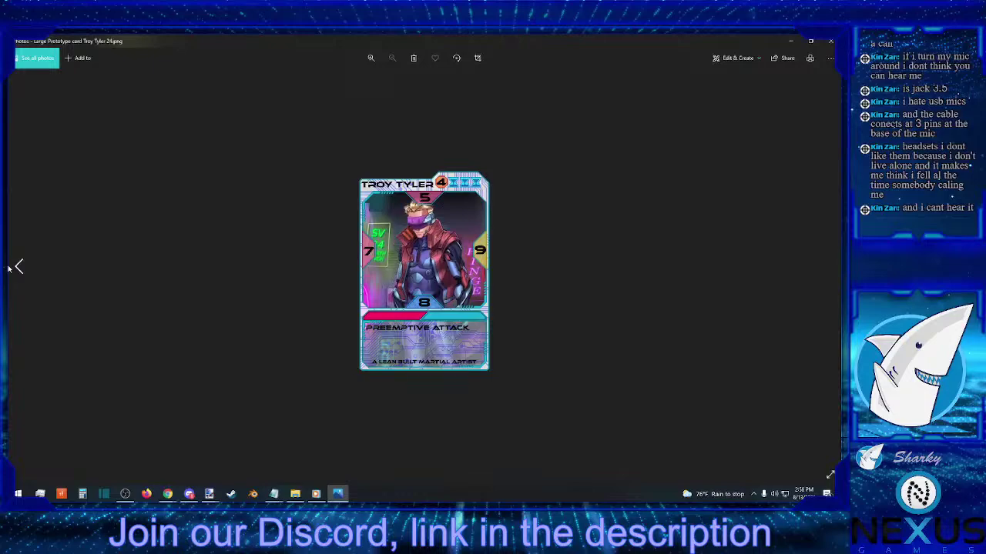
pyautogui.click(11, 268)
pyautogui.click(11, 268)
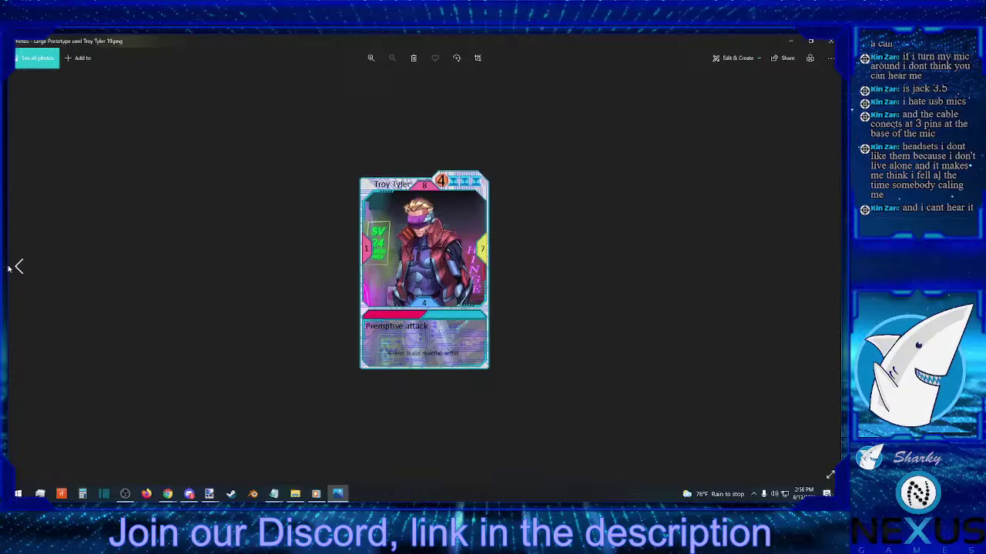
# - Browse forward from version 19 to the version 32 demo font start image, comparing how the card's font develops
pyautogui.click(831, 267)
pyautogui.click(831, 267)
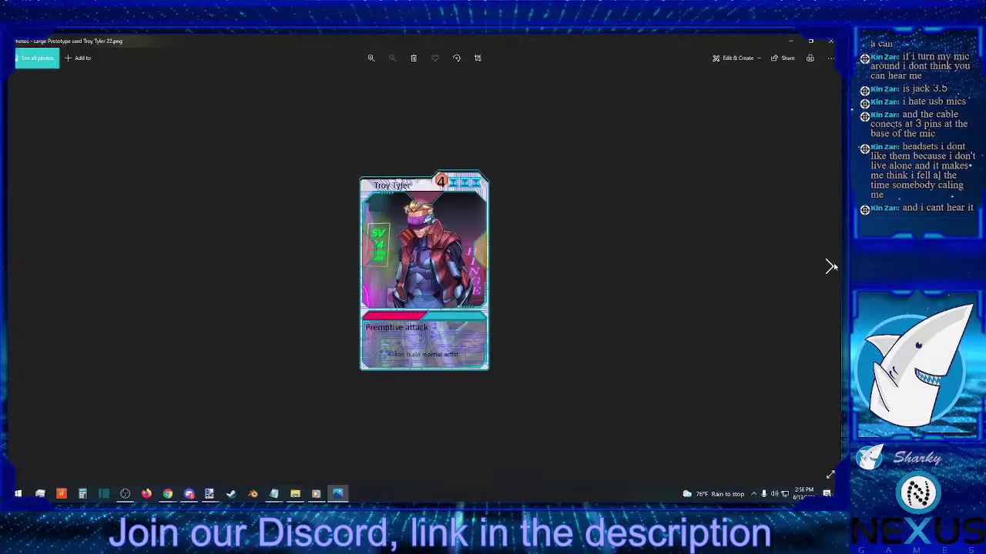
pyautogui.click(831, 266)
pyautogui.click(830, 266)
pyautogui.click(831, 266)
pyautogui.click(831, 266)
pyautogui.click(830, 267)
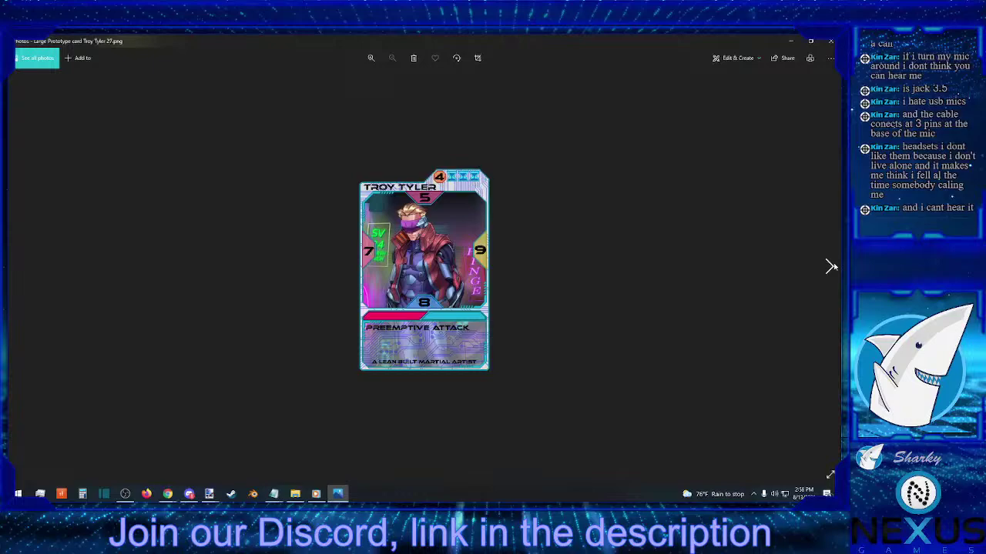
pyautogui.click(831, 267)
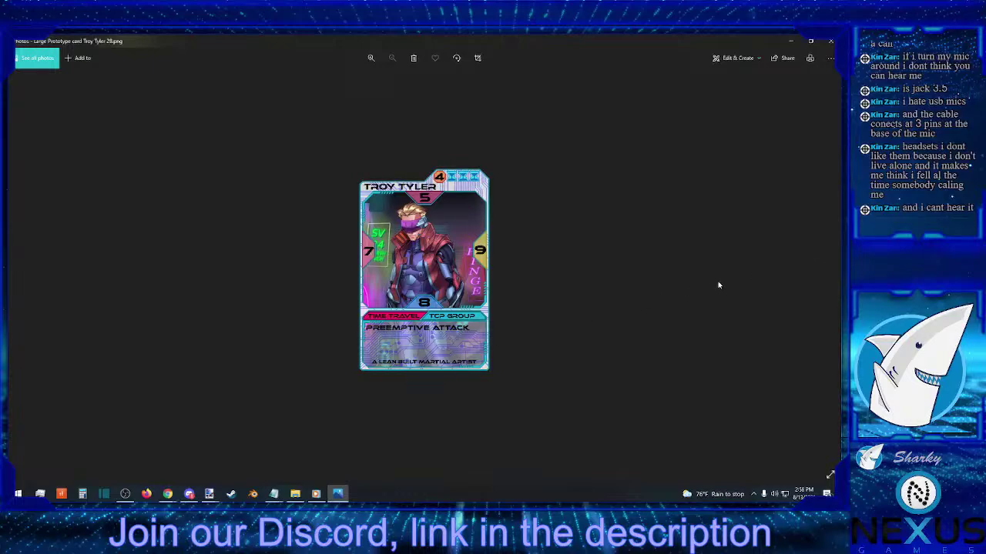
pyautogui.click(831, 267)
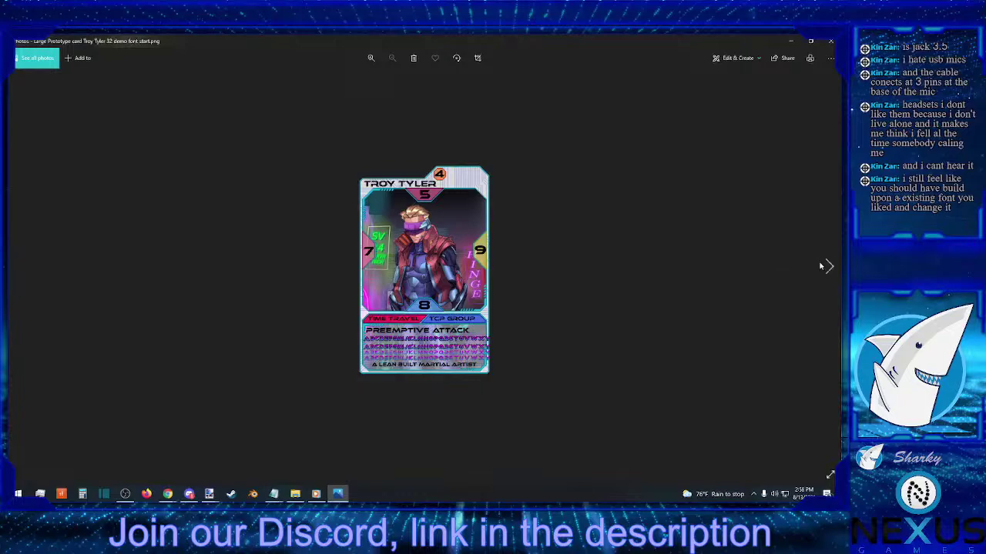
# - Examine the version 33 ABC Test comparison image and the neighbouring version 34 cards
pyautogui.click(825, 266)
pyautogui.click(828, 267)
pyautogui.click(829, 268)
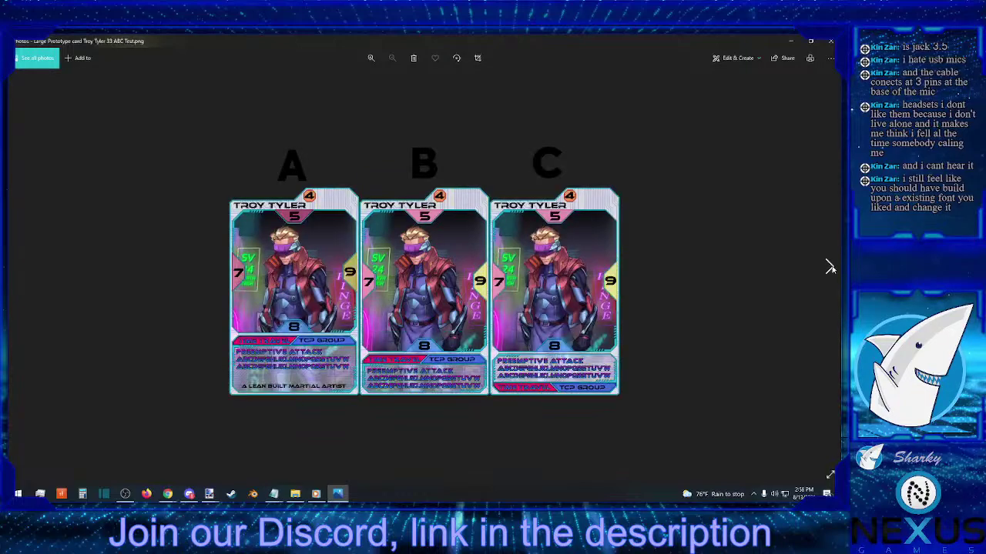
pyautogui.click(829, 267)
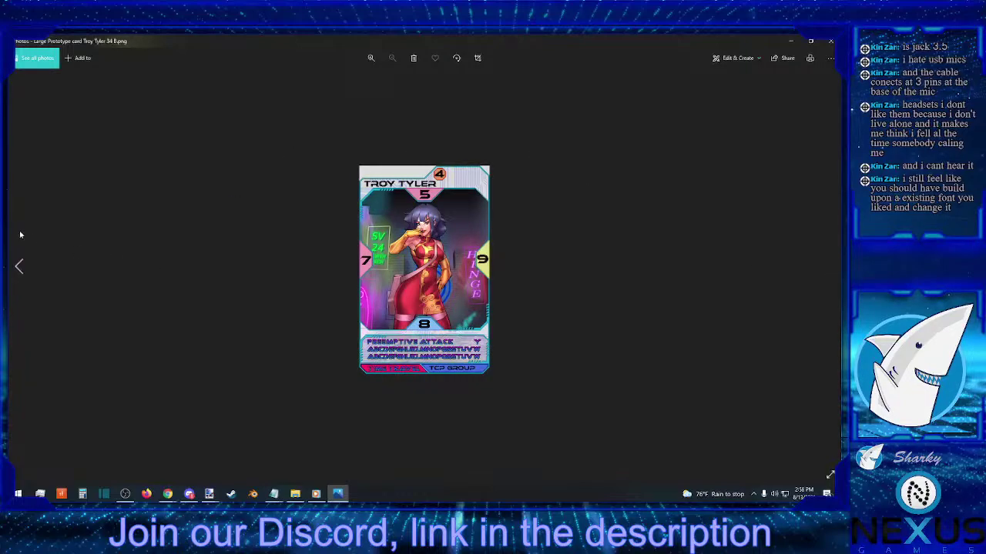
pyautogui.click(18, 267)
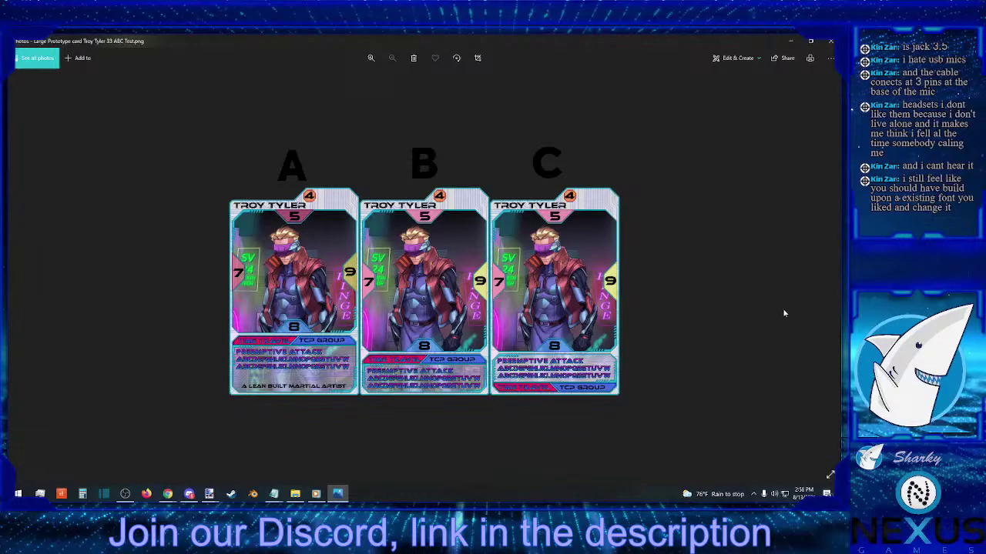
pyautogui.click(833, 270)
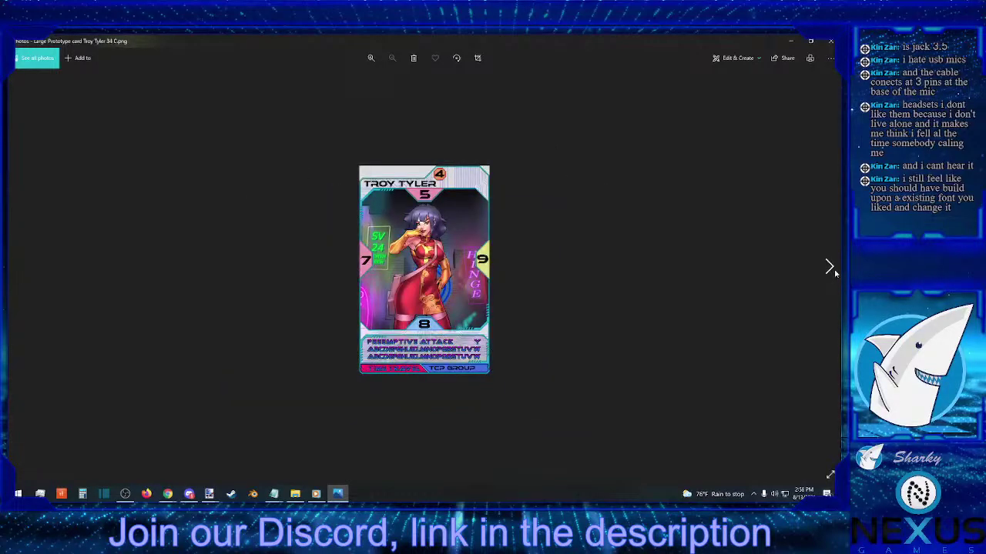
# - Browse forward through the version 35 and 36 cards to the yellow-coated character's demo card to compare the lettering
pyautogui.click(830, 267)
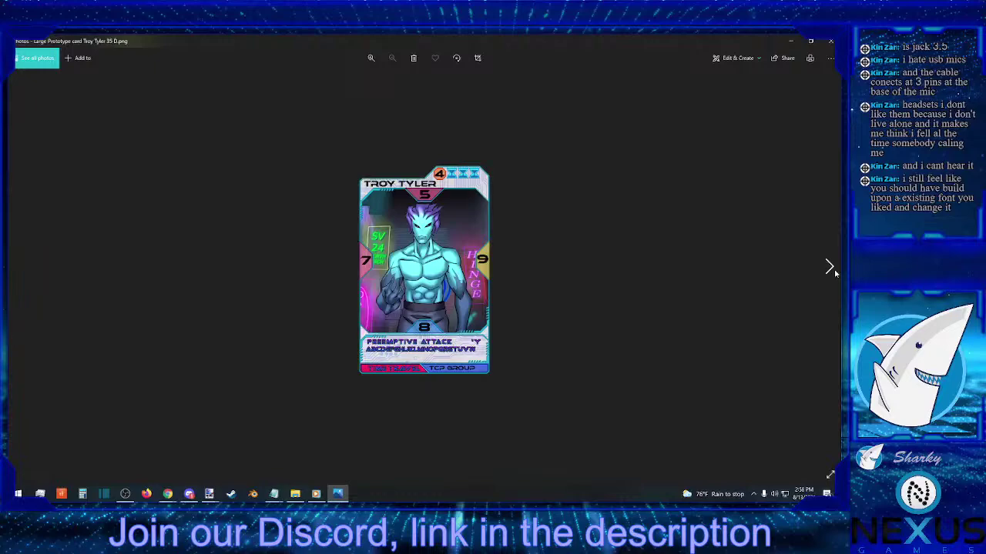
pyautogui.click(830, 267)
pyautogui.click(830, 267)
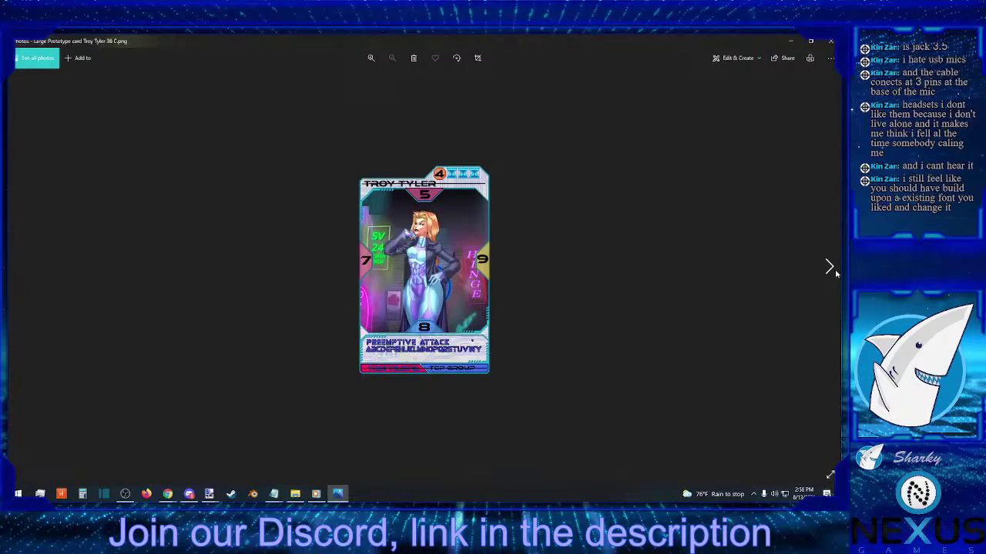
pyautogui.click(835, 271)
pyautogui.click(835, 271)
pyautogui.click(835, 271)
pyautogui.click(836, 272)
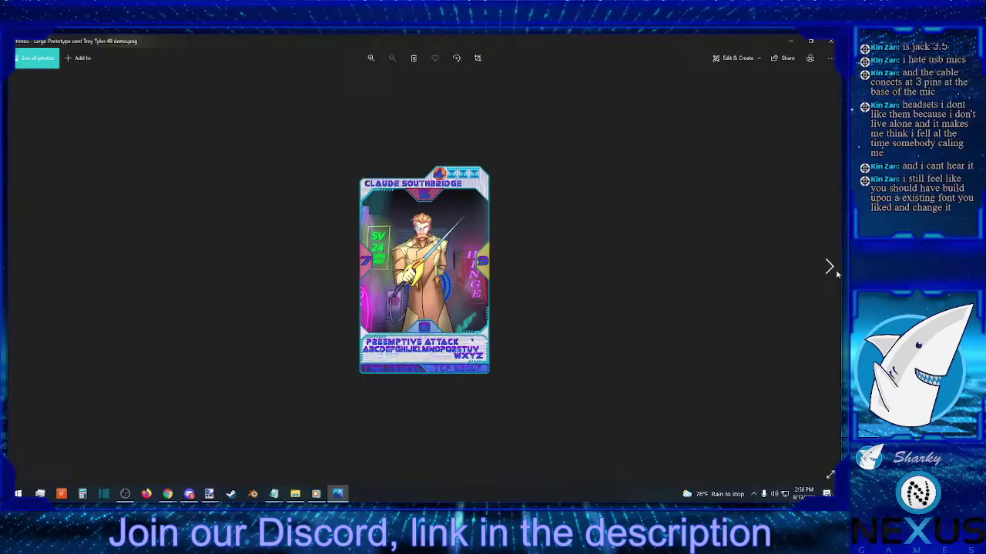
# - Browse forward through the remaining prototype demo cards to the Mana image, comparing their lettering and numbers
pyautogui.click(835, 273)
pyautogui.click(836, 273)
pyautogui.click(836, 272)
pyautogui.click(836, 272)
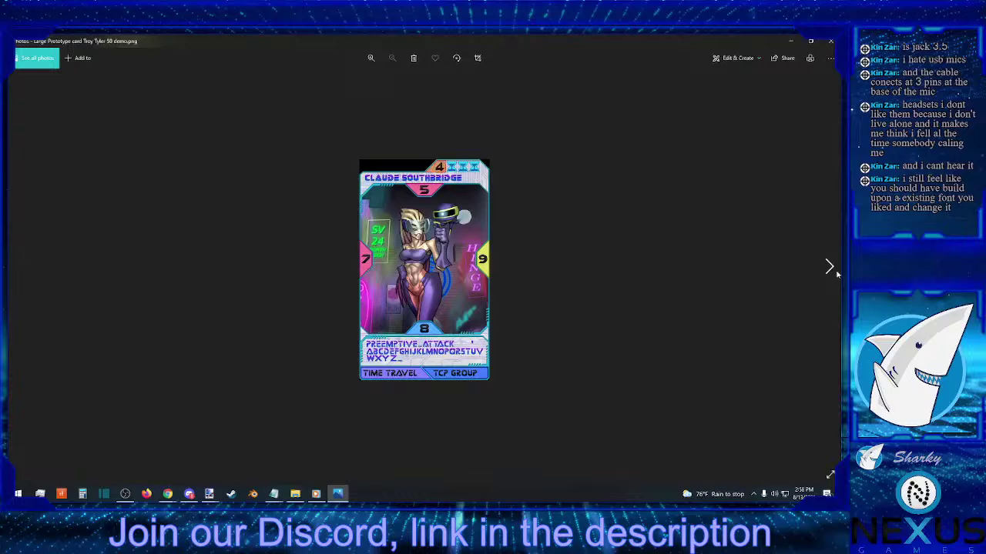
pyautogui.click(837, 273)
pyautogui.click(836, 272)
pyautogui.click(836, 274)
pyautogui.click(837, 275)
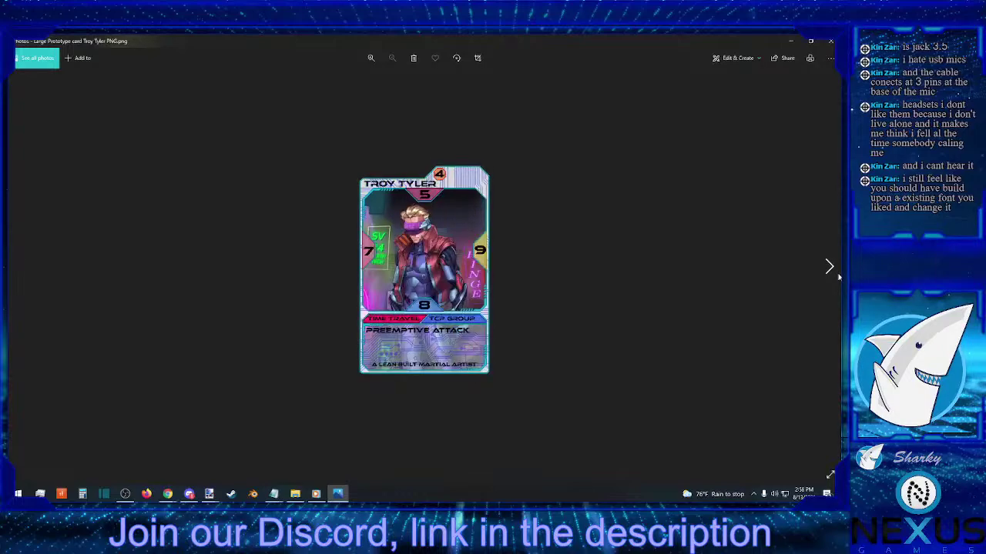
pyautogui.click(838, 276)
pyautogui.click(838, 277)
pyautogui.click(839, 279)
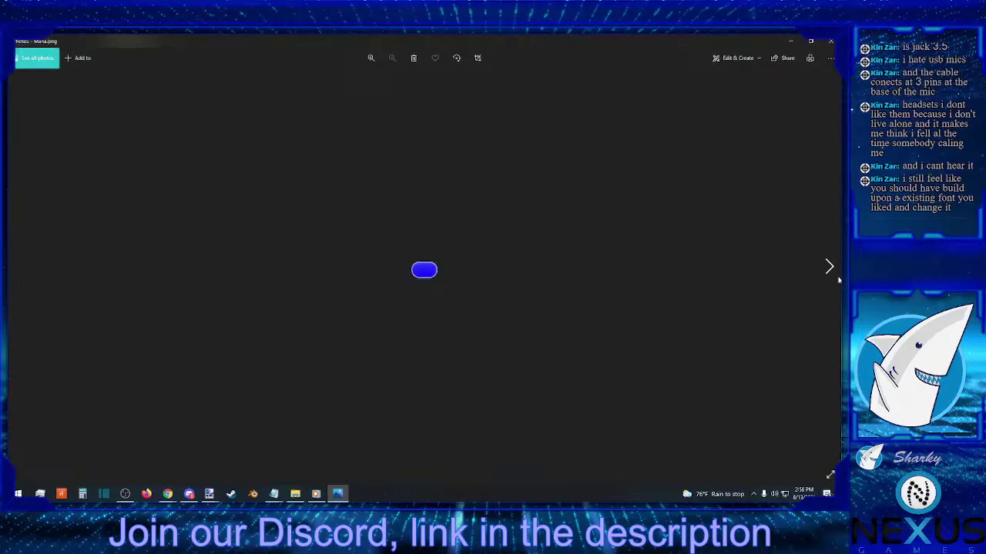
# - Browse through the sprite-edit and unknown card images to the colour-coded card placement diagram, comparing the layouts
pyautogui.click(839, 280)
pyautogui.click(839, 279)
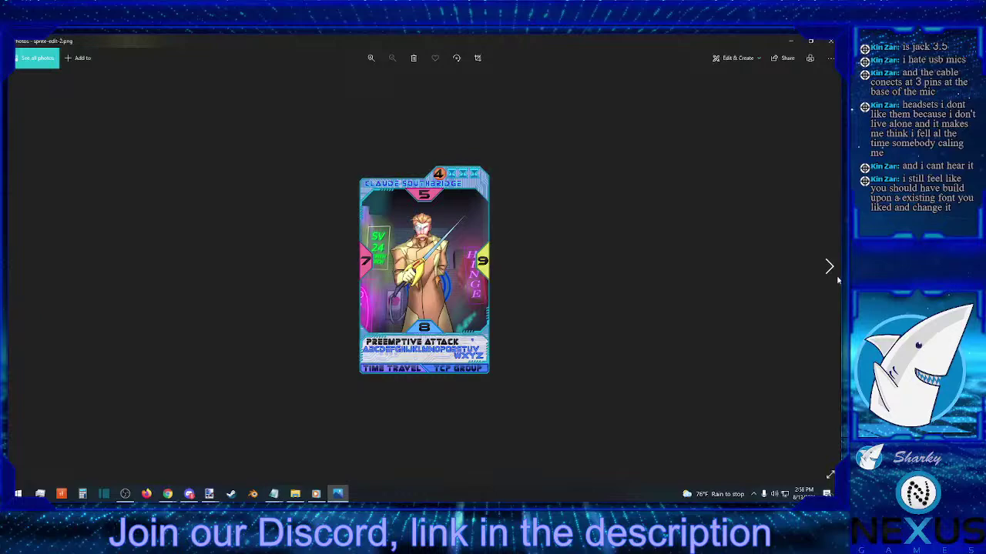
pyautogui.click(837, 279)
pyautogui.click(837, 280)
pyautogui.click(837, 279)
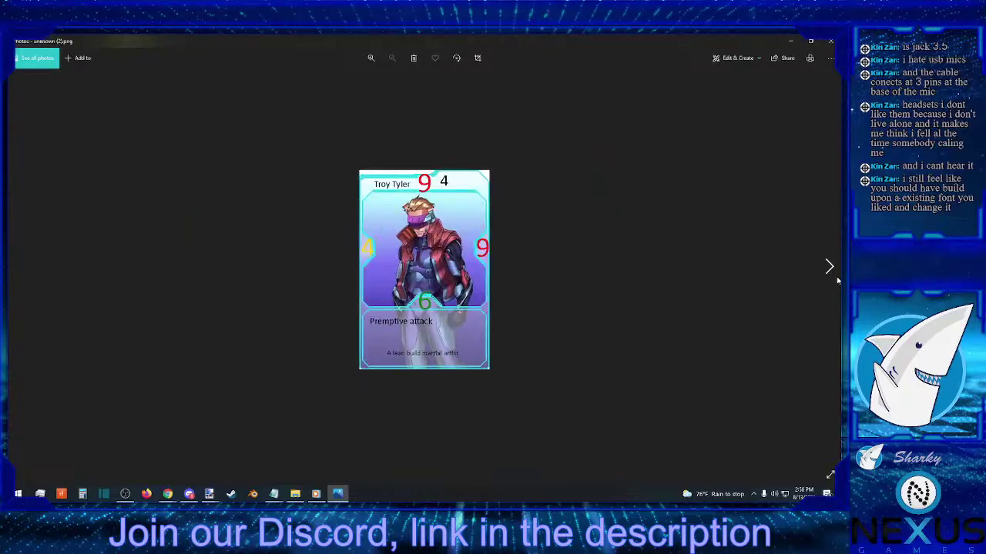
pyautogui.click(837, 279)
pyautogui.click(838, 280)
pyautogui.click(838, 280)
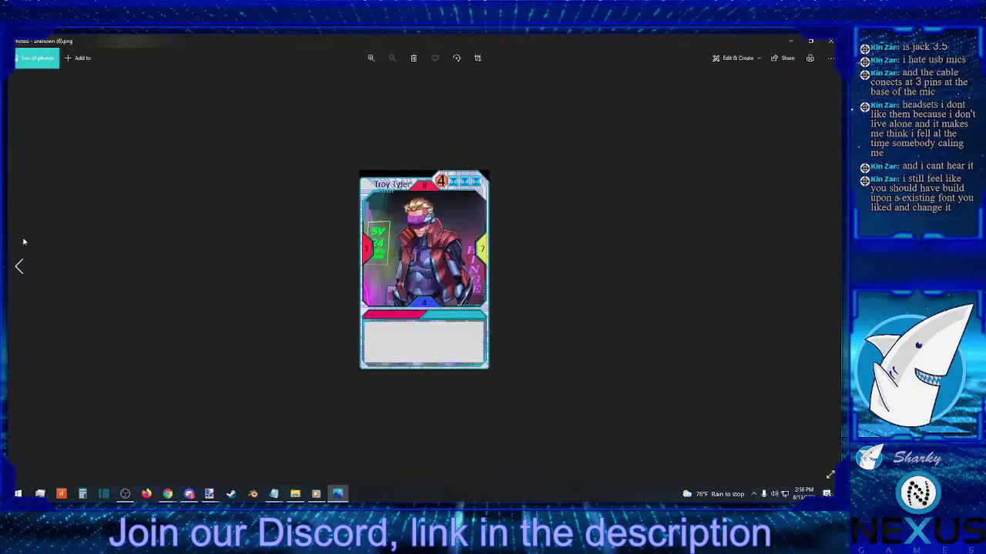
pyautogui.click(23, 267)
pyautogui.click(23, 268)
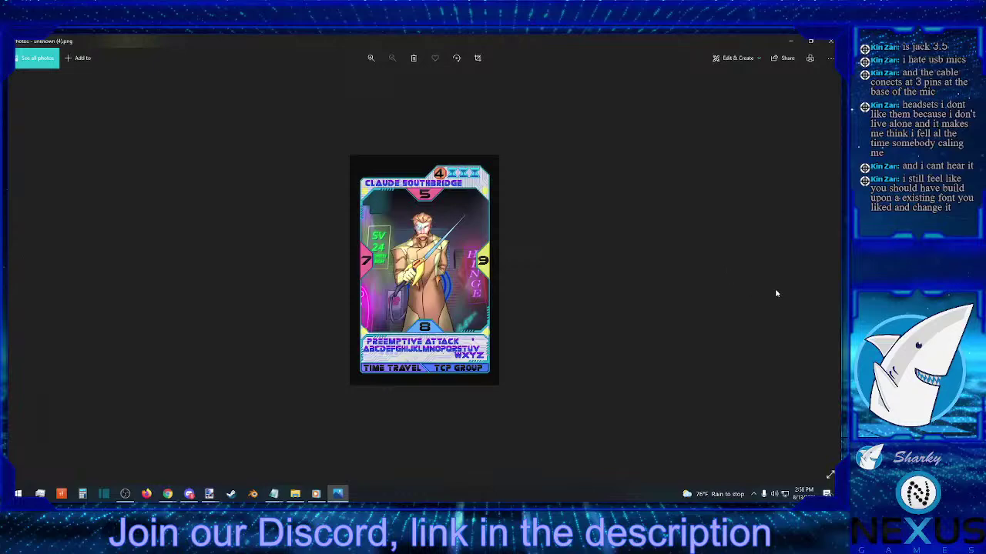
pyautogui.click(834, 278)
pyautogui.click(834, 278)
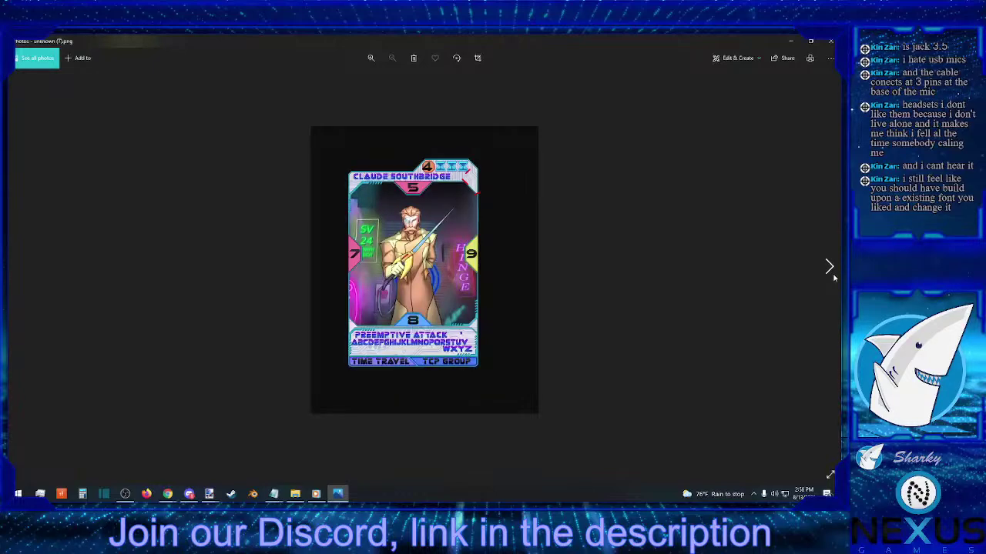
pyautogui.click(834, 278)
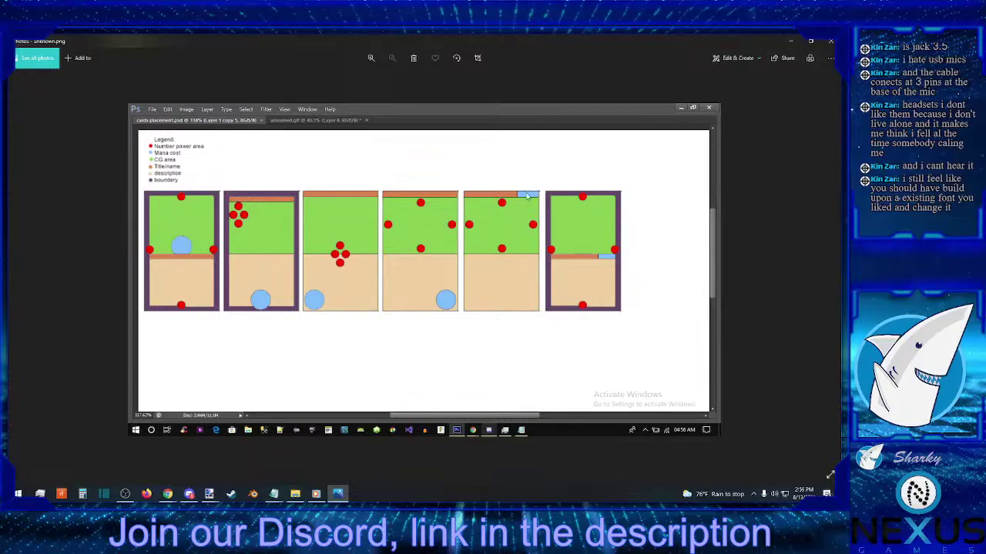
# - Close the image viewer, return from the Card fronts folder to the Card UI folder, and minimise the file window
pyautogui.click(827, 47)
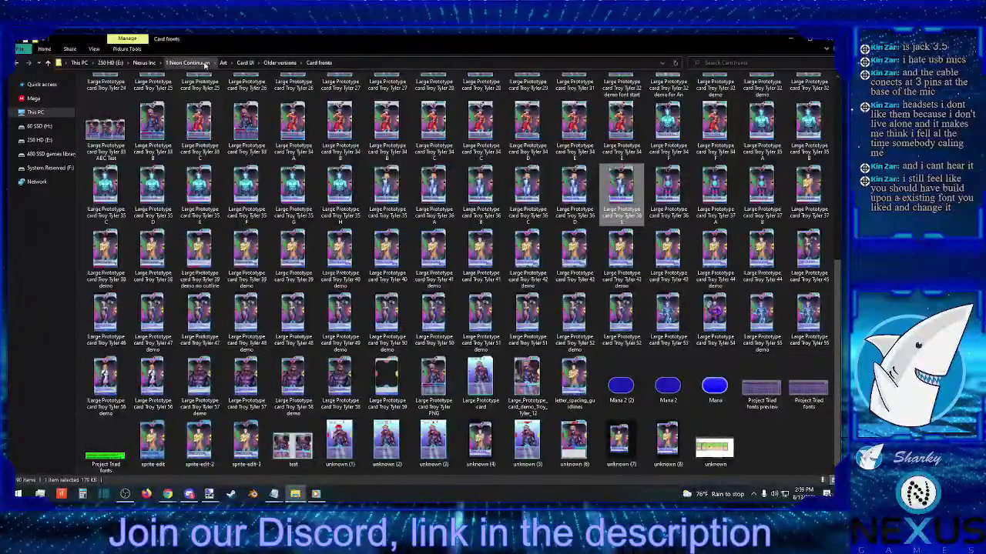
pyautogui.click(279, 62)
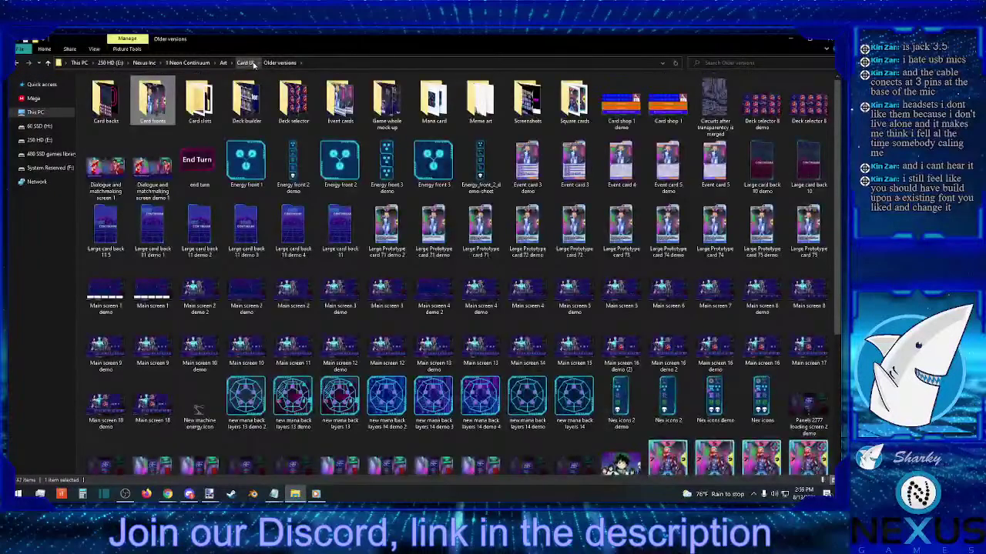
pyautogui.click(250, 64)
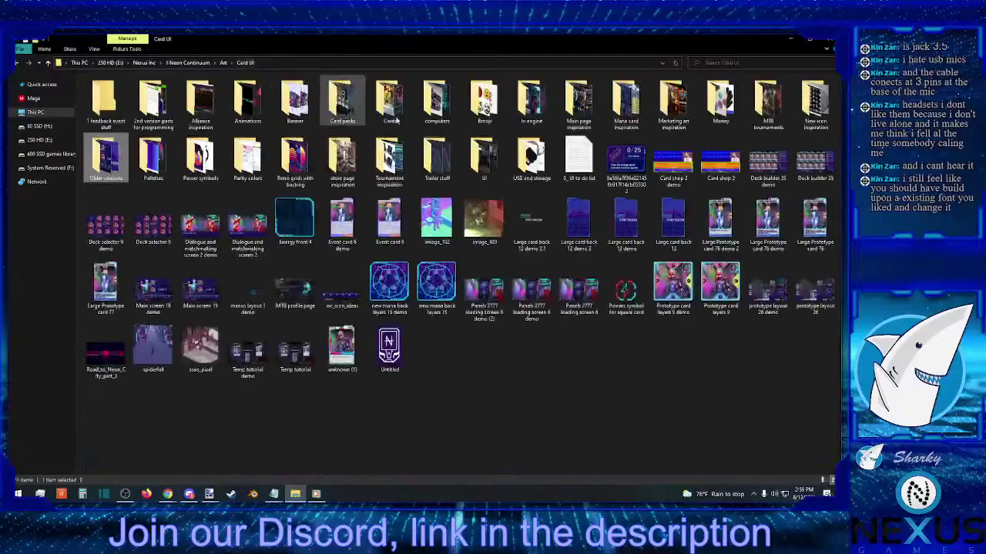
pyautogui.click(790, 39)
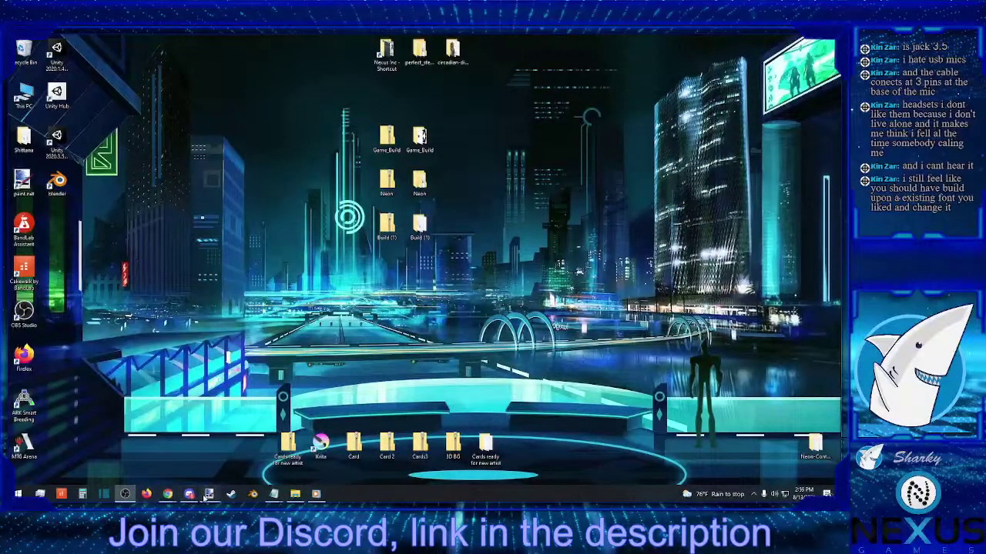
# - Switch to paint.net and close the version 42 card, the version 54 card and the untitled image, discarding its unsaved changes
pyautogui.moveTo(209, 493)
pyautogui.click(381, 453)
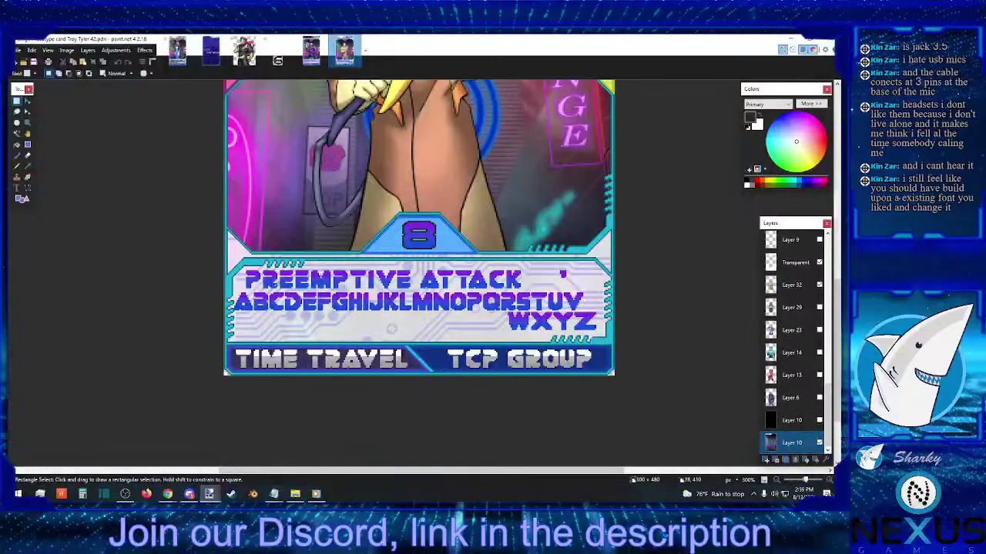
pyautogui.click(356, 39)
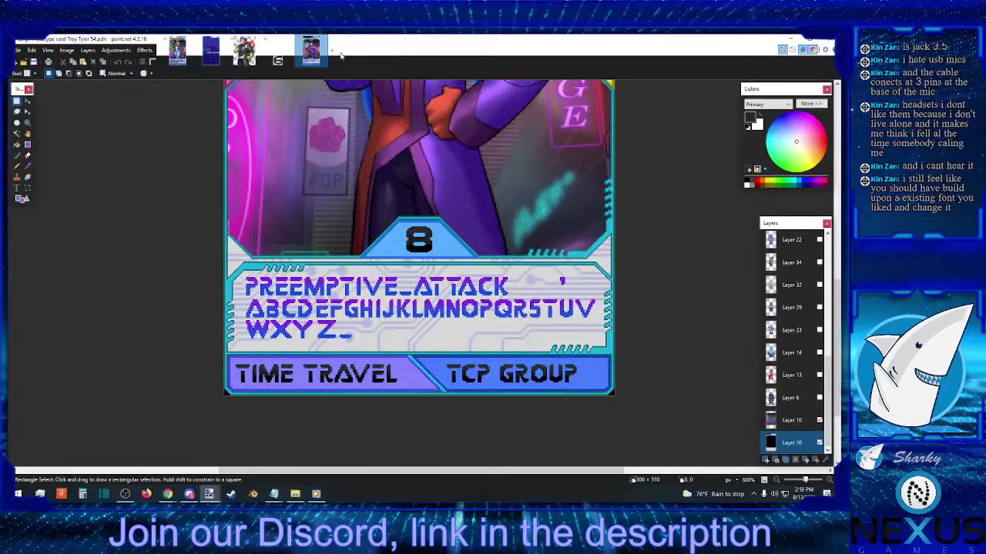
pyautogui.click(326, 41)
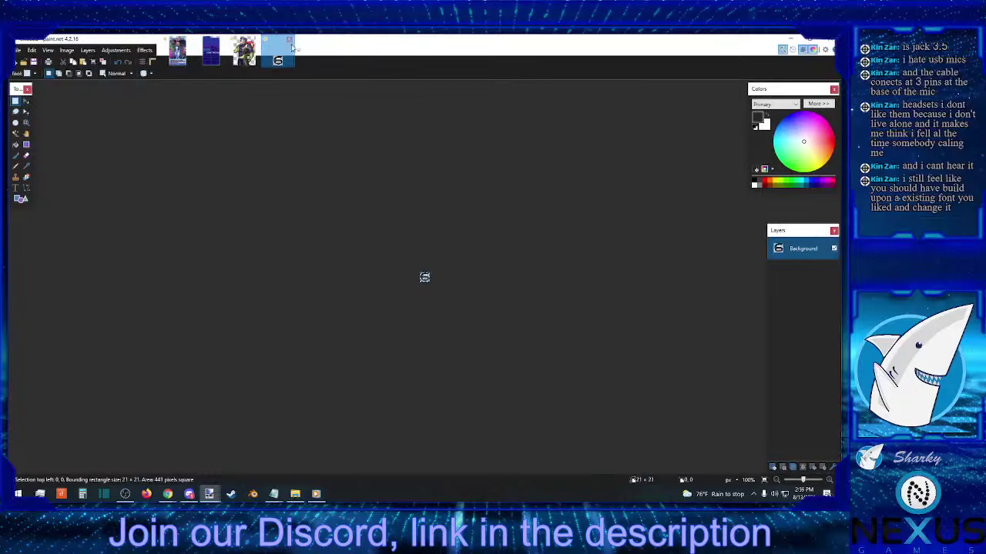
pyautogui.click(290, 40)
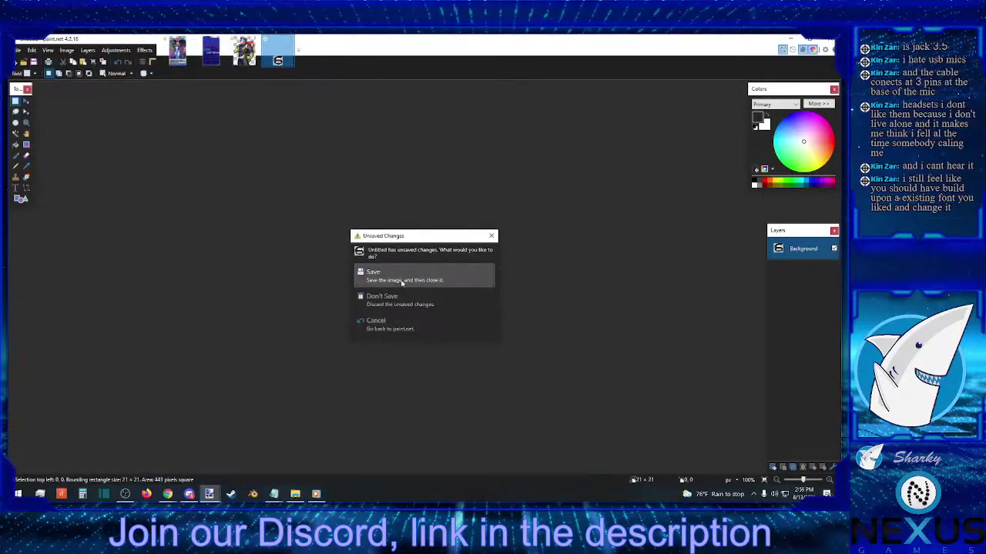
pyautogui.click(393, 300)
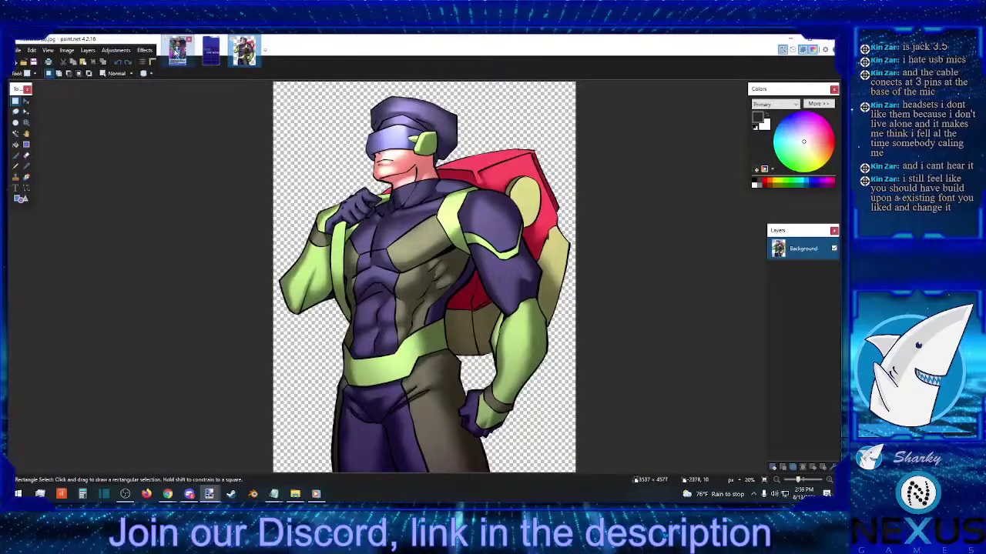
# - In the Prototype card 77 image, delete the letter A in front of the lower row of numbers
pyautogui.click(178, 49)
pyautogui.scroll(2, 541, 348)
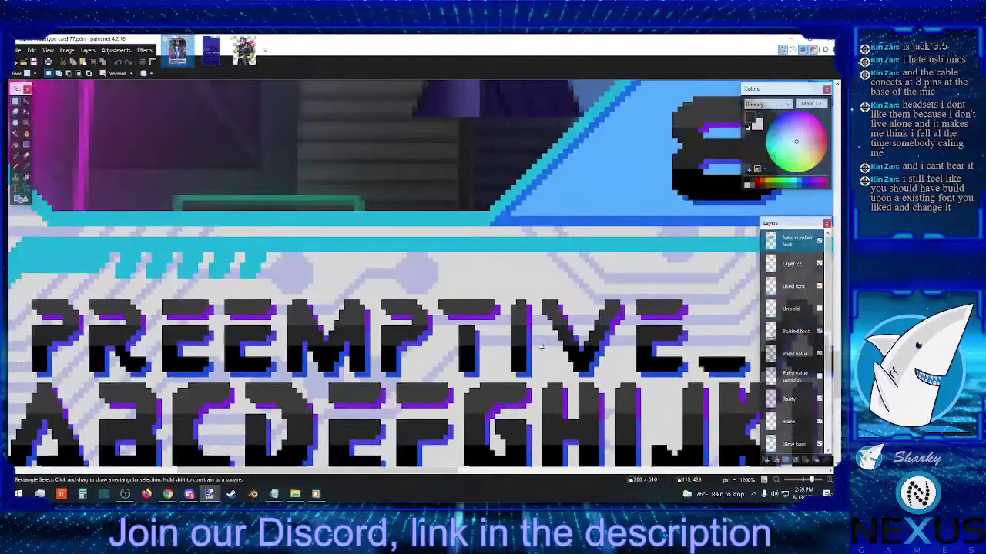
pyautogui.scroll(8, 541, 348)
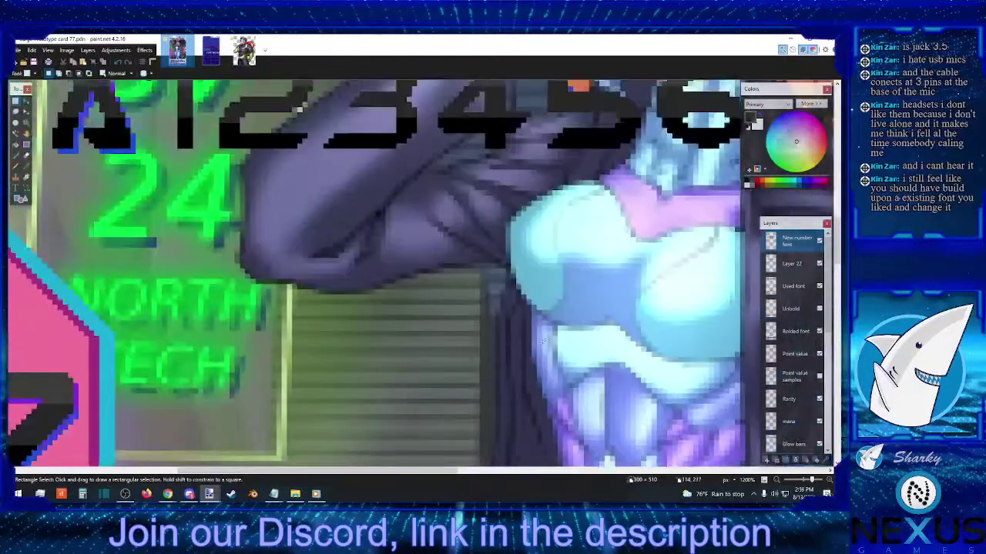
pyautogui.scroll(1, 542, 341)
pyautogui.click(776, 480)
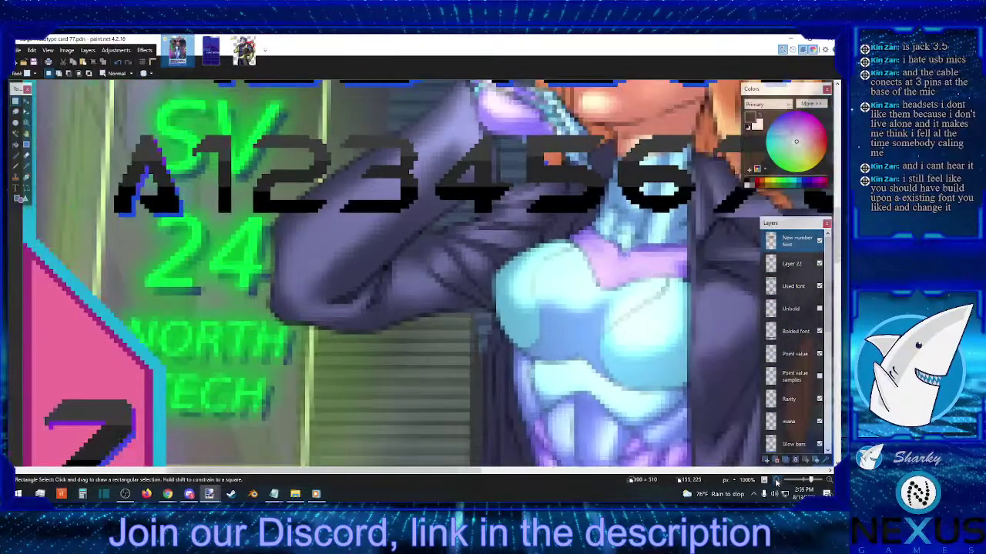
pyautogui.click(776, 481)
pyautogui.click(776, 481)
pyautogui.click(776, 480)
pyautogui.click(776, 480)
pyautogui.click(776, 481)
pyautogui.click(776, 480)
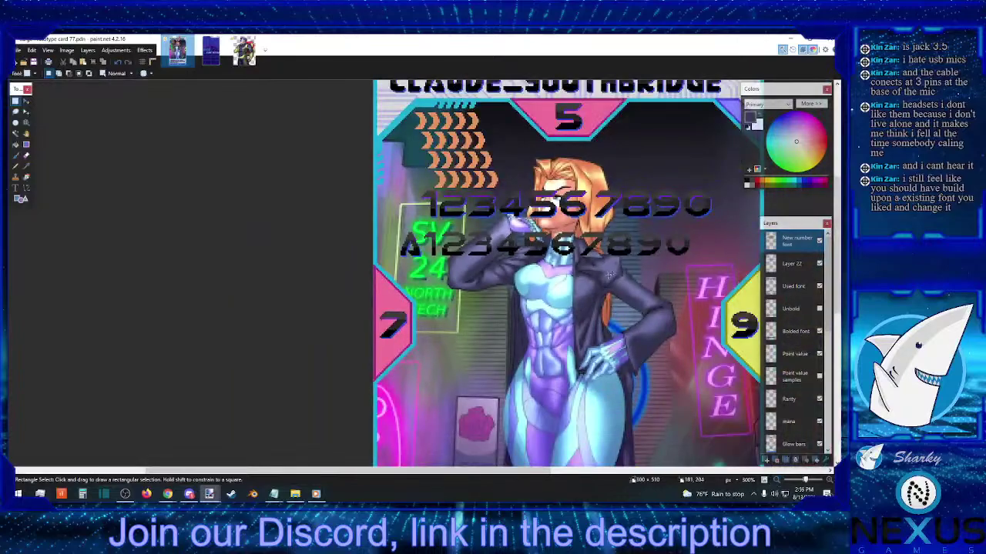
pyautogui.scroll(-1, 605, 271)
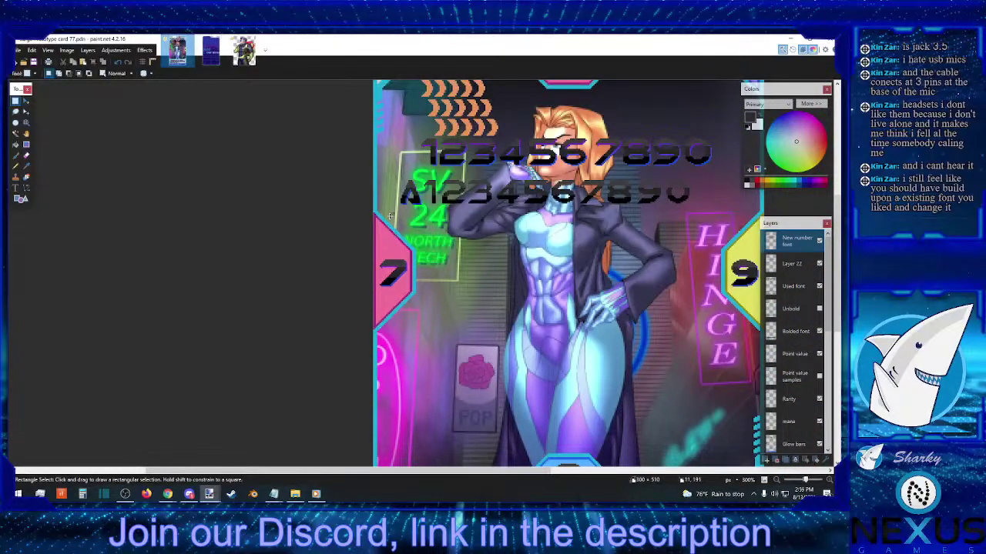
pyautogui.moveTo(399, 206); pyautogui.dragTo(425, 174)
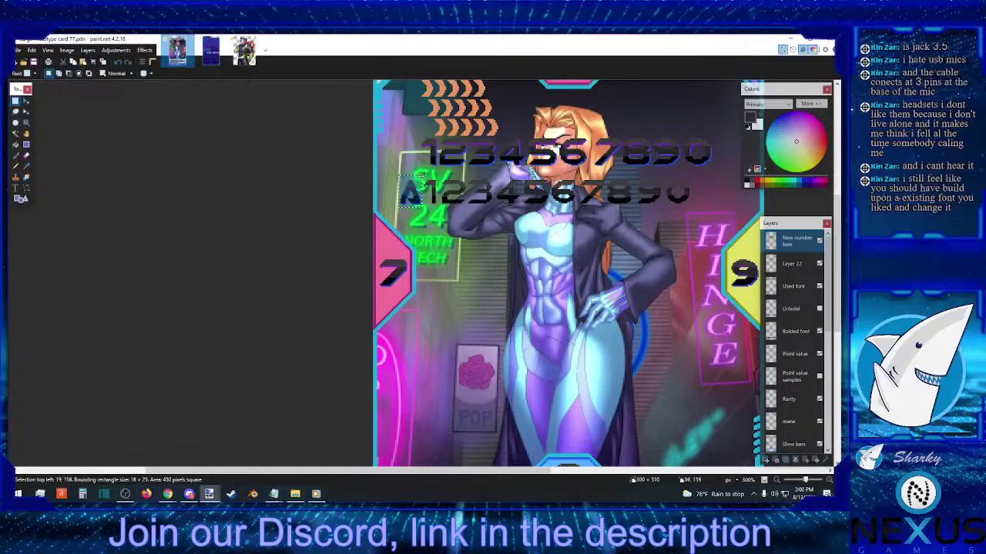
pyautogui.press('Delete')
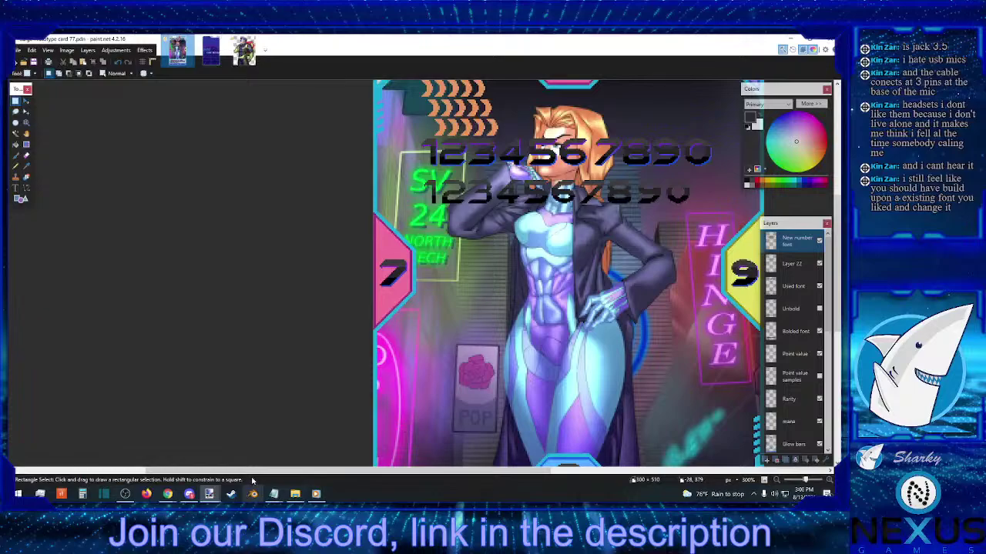
# - Check pixel widths at the 5 in the lower number row using narrow rectangular selections 3 and 2 pixels wide
pyautogui.moveTo(259, 475); pyautogui.dragTo(357, 469)
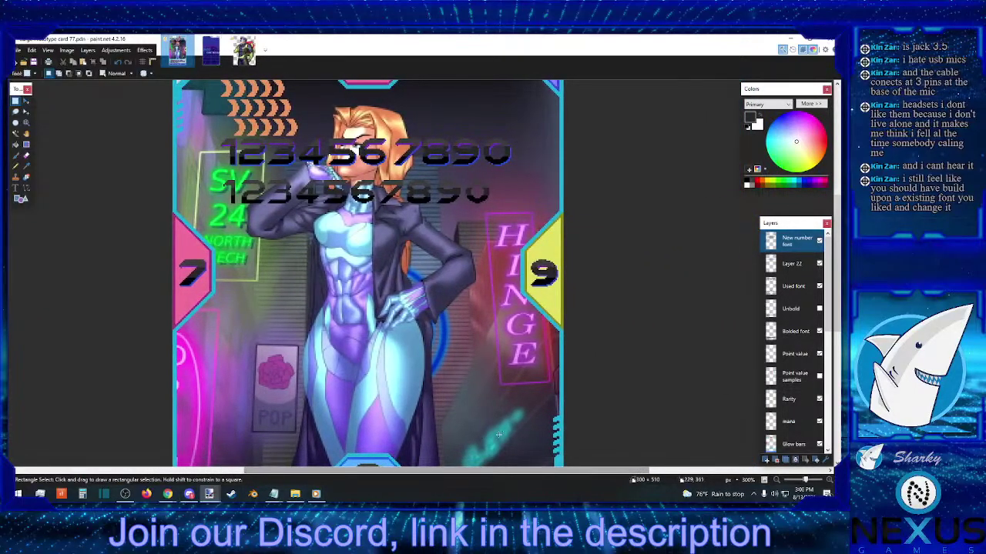
pyautogui.scroll(3, 827, 479)
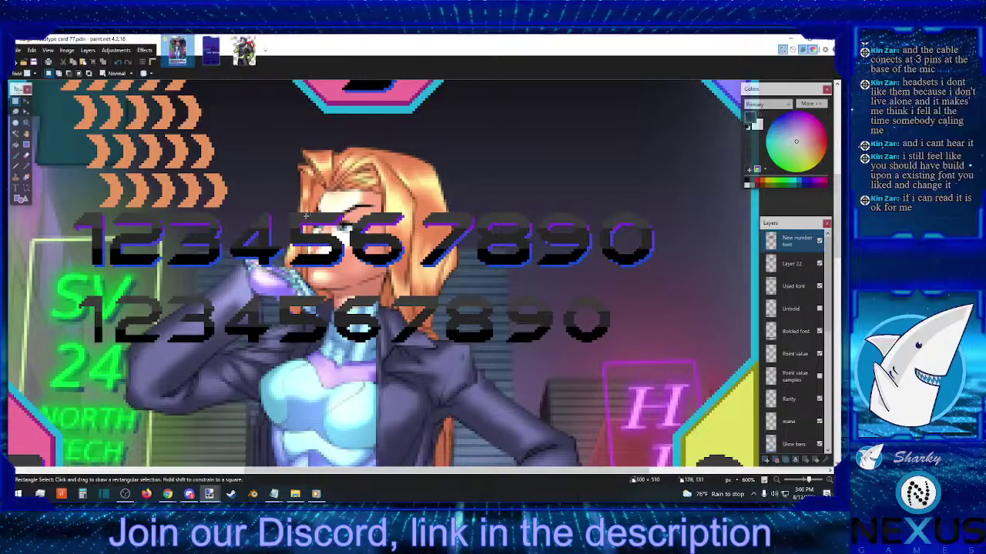
pyautogui.moveTo(284, 302)
pyautogui.mouseDown()
pyautogui.moveTo(286, 346)
pyautogui.moveTo(297, 338)
pyautogui.moveTo(294, 296)
pyautogui.mouseUp()
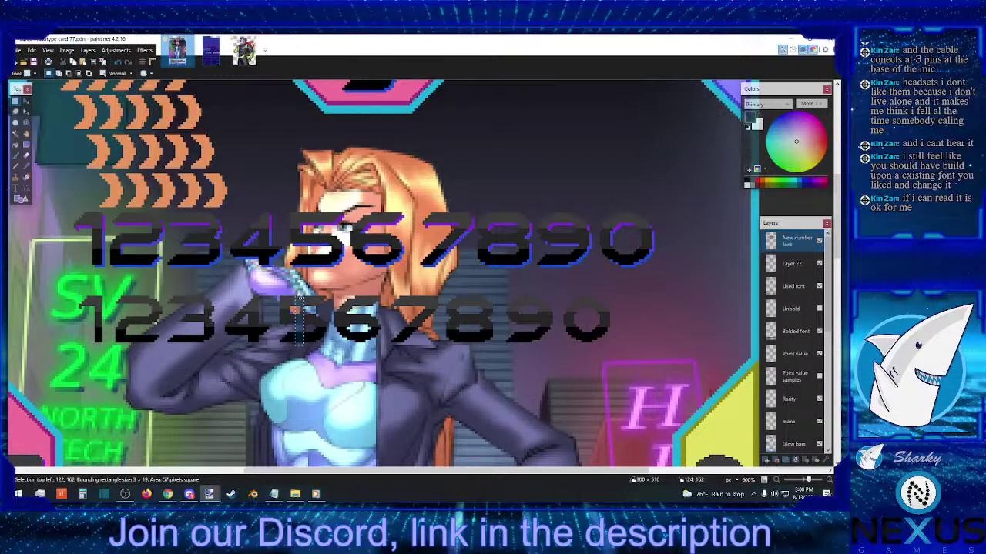
pyautogui.click(299, 295)
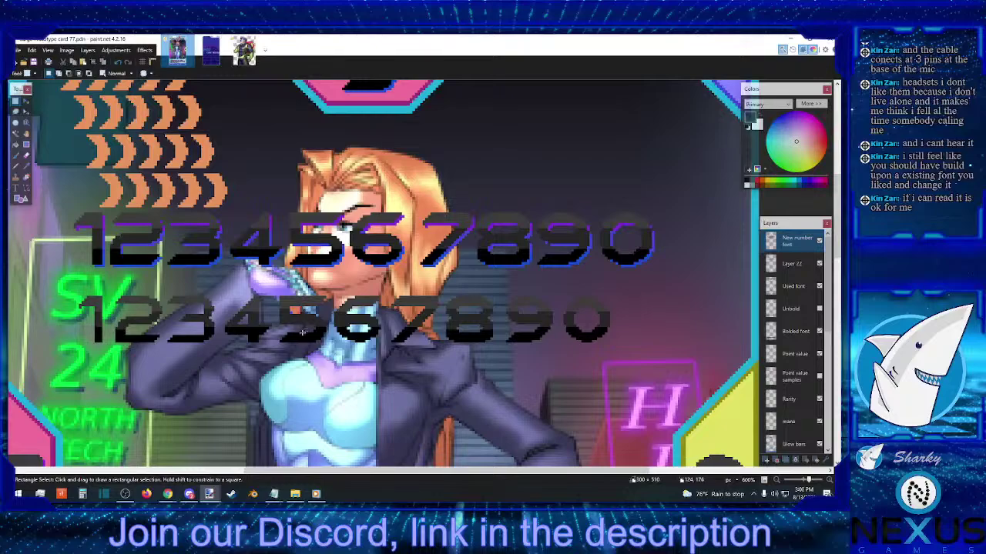
pyautogui.moveTo(302, 333)
pyautogui.mouseDown()
pyautogui.moveTo(299, 345)
pyautogui.moveTo(299, 297)
pyautogui.moveTo(299, 340)
pyautogui.mouseUp()
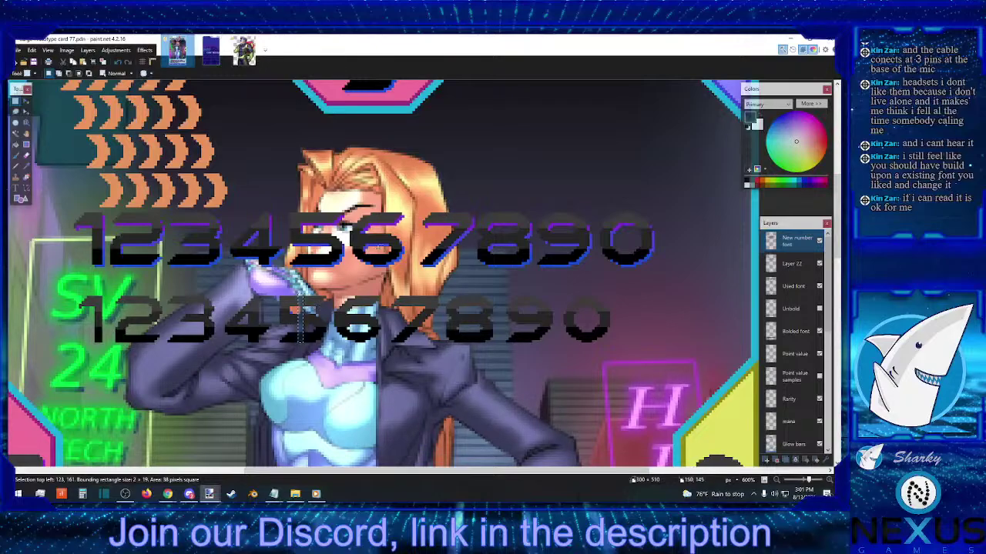
# - Place Layer 22 above the New number font layer and shift its upper number row 2 pixels left and 2 pixels up
pyautogui.click(798, 268)
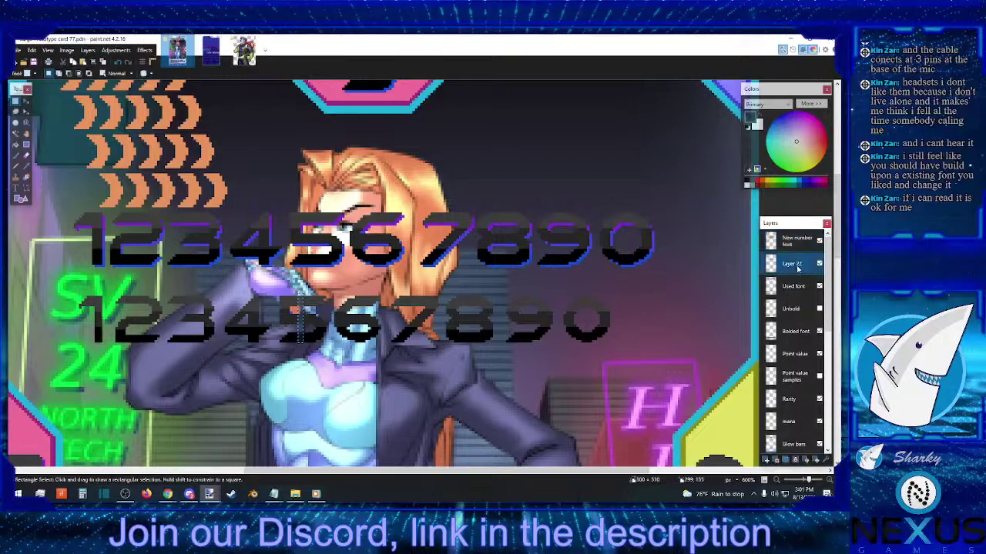
pyautogui.moveTo(688, 275); pyautogui.dragTo(80, 210)
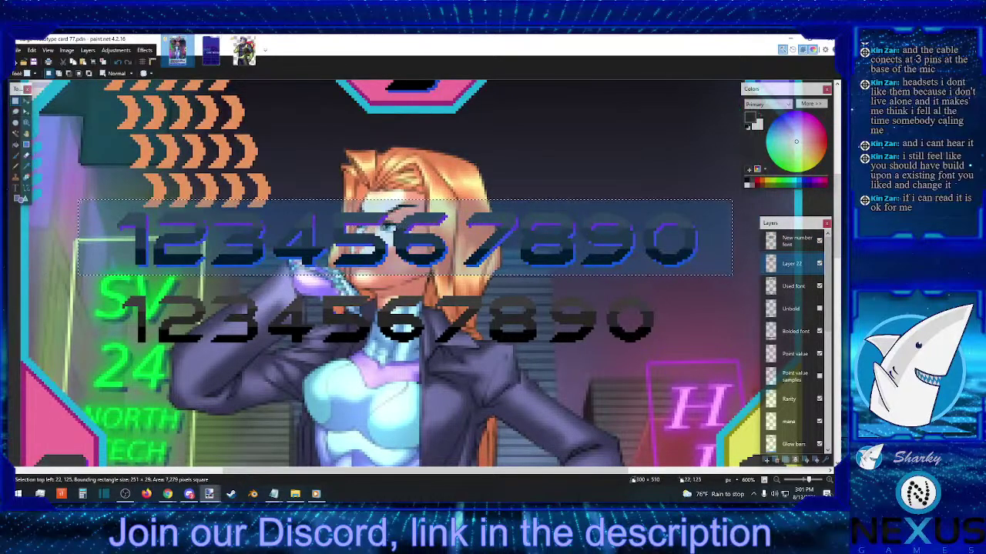
pyautogui.click(24, 101)
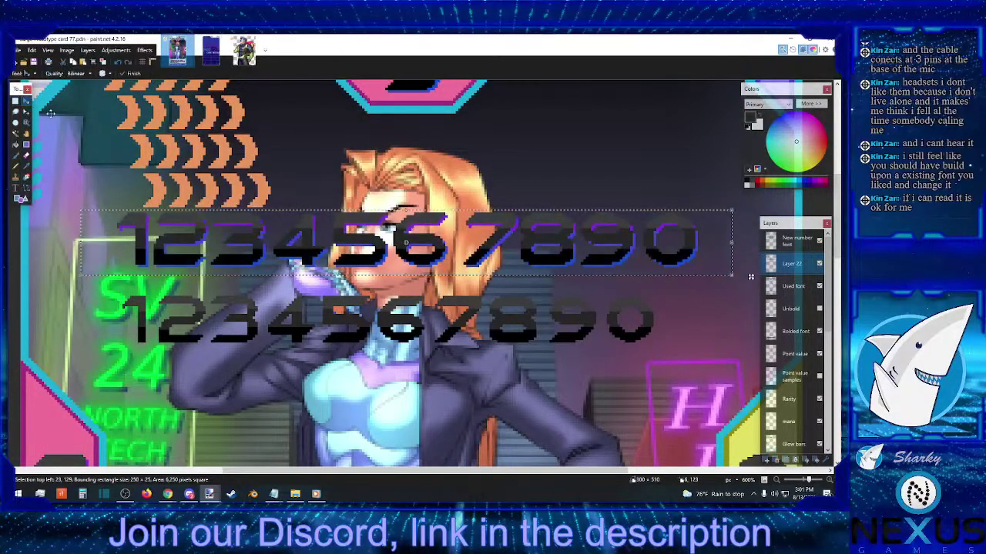
pyautogui.moveTo(798, 263); pyautogui.dragTo(798, 245)
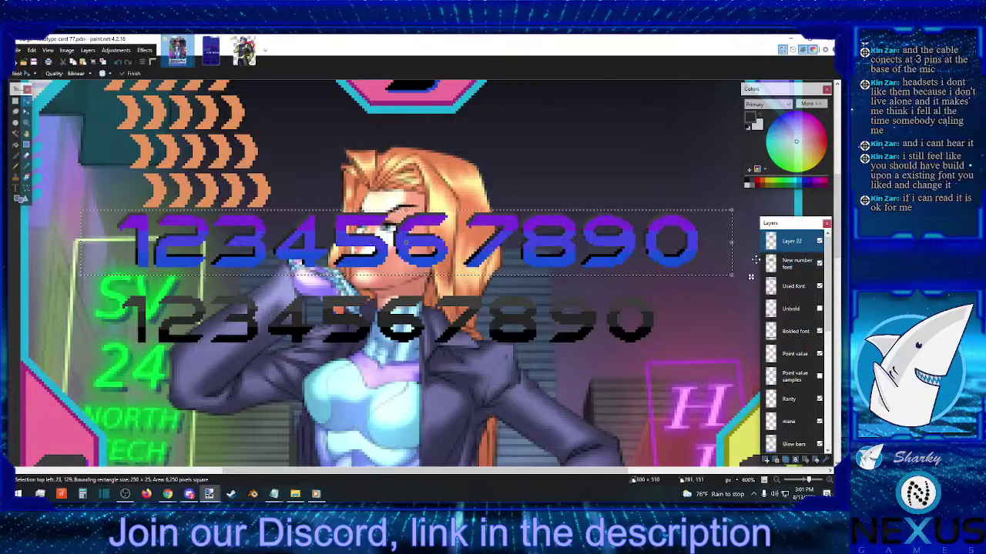
pyautogui.moveTo(751, 278); pyautogui.dragTo(746, 271)
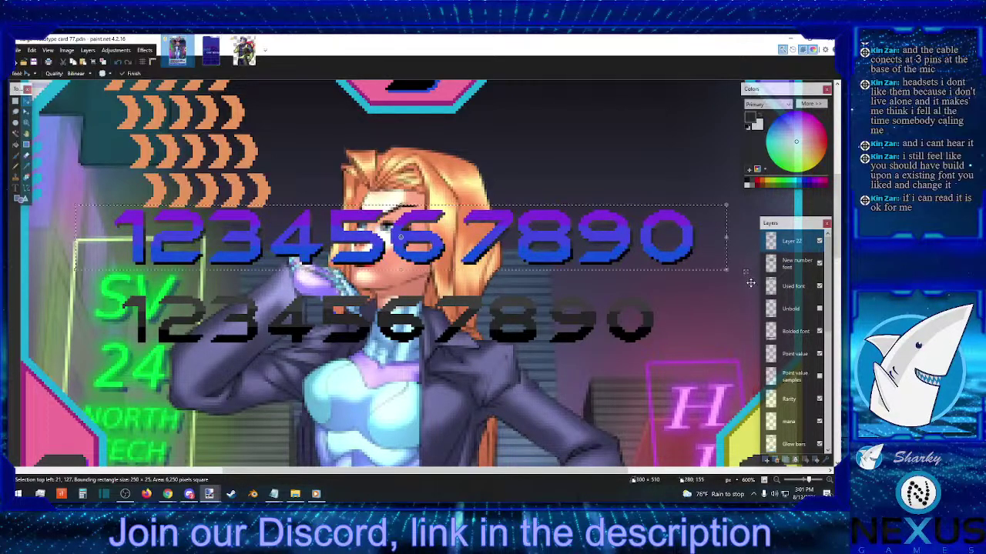
# - Shift the upper number row on Layer 22 by 2 pixels right and 2 pixels down, and place the New number font layer above it
pyautogui.click(779, 481)
pyautogui.click(779, 481)
pyautogui.click(779, 481)
pyautogui.click(779, 481)
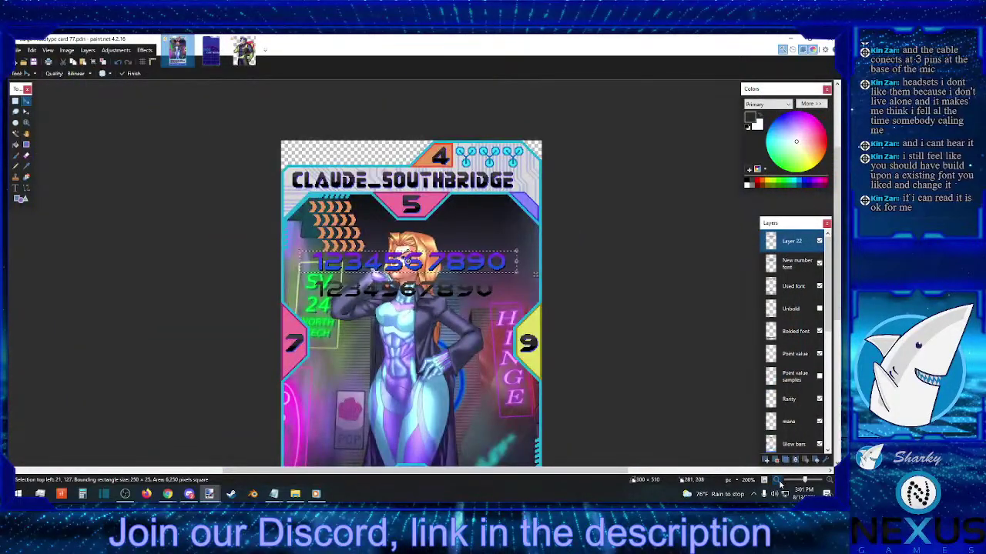
pyautogui.click(828, 481)
pyautogui.click(829, 482)
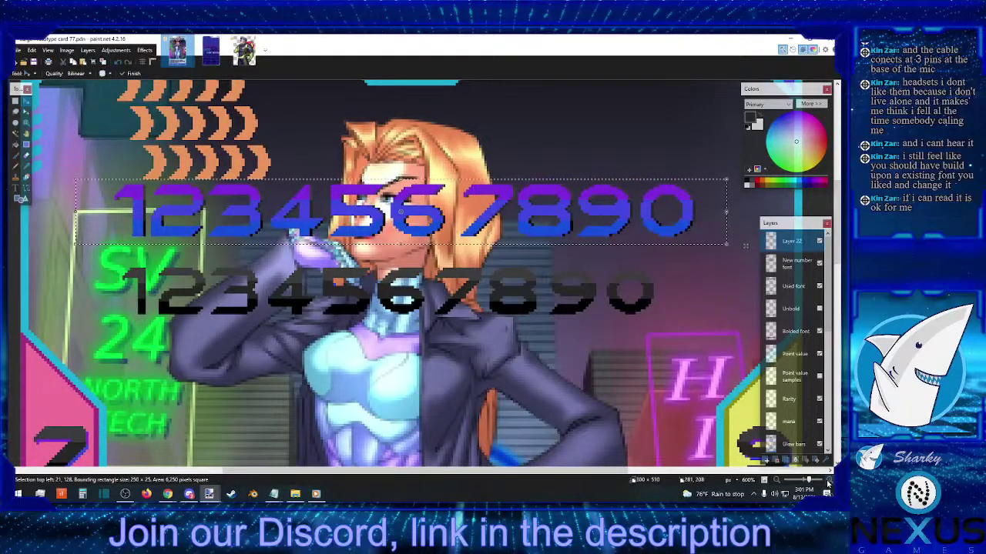
pyautogui.press('Right')
pyautogui.press('Right')
pyautogui.press('Down')
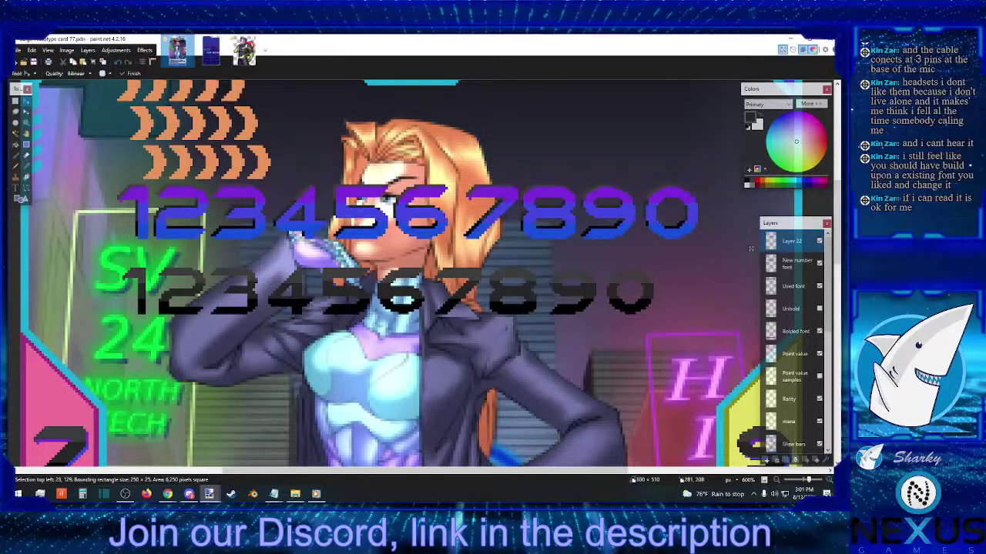
pyautogui.moveTo(797, 262); pyautogui.dragTo(798, 245)
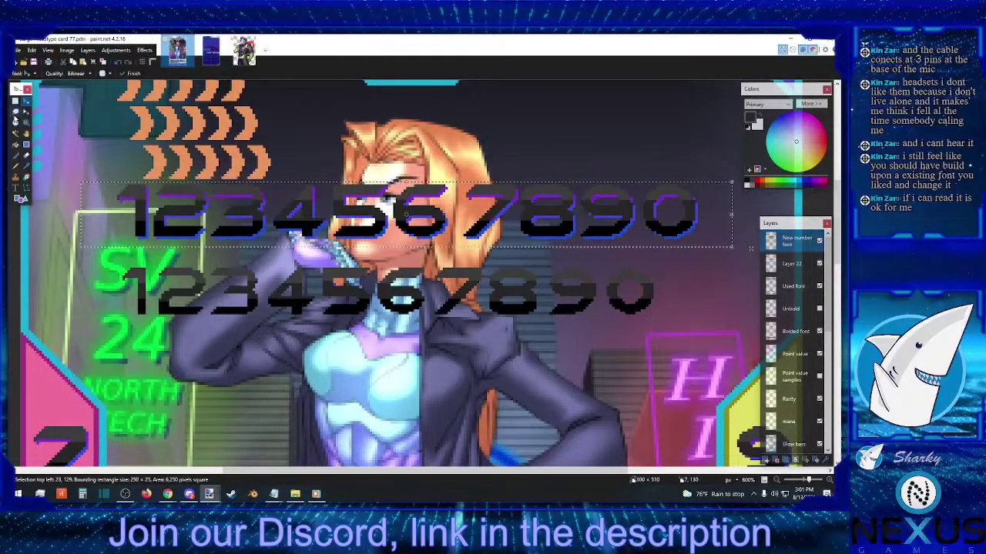
# - Measure the 6 in the upper number row with a 4 by 20 pixel rectangular selection and compare it with the text box lettering
pyautogui.click(16, 101)
pyautogui.click(462, 201)
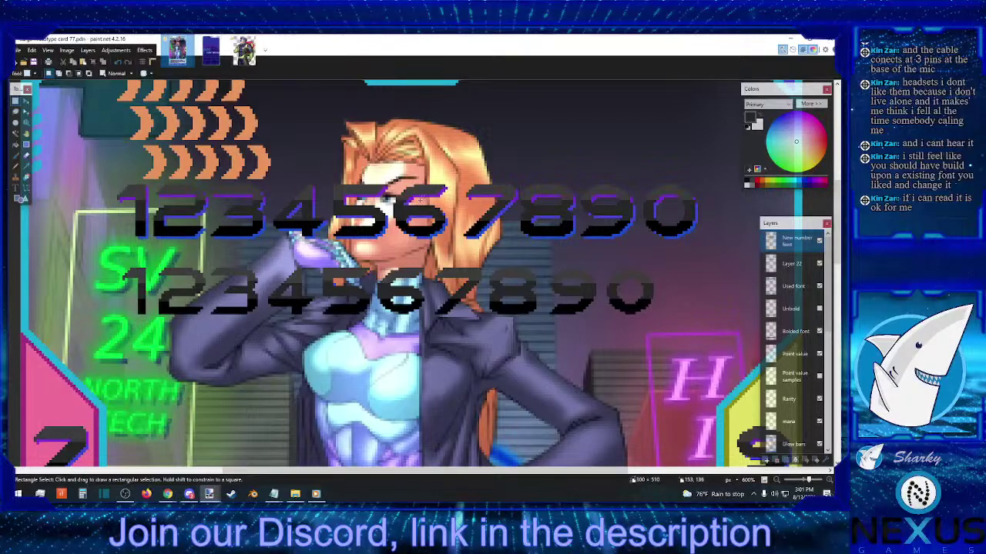
pyautogui.moveTo(421, 186); pyautogui.dragTo(429, 232)
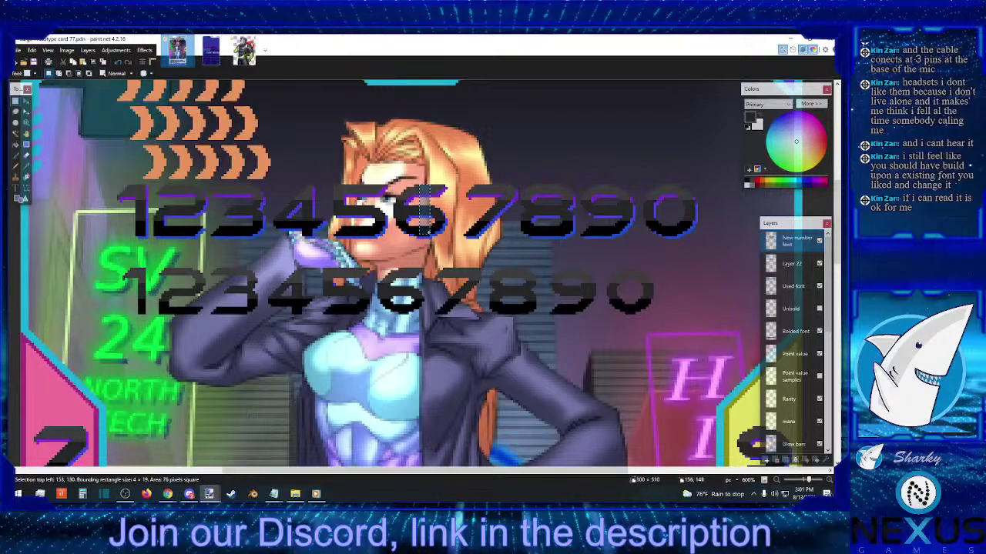
pyautogui.scroll(-5, 417, 233)
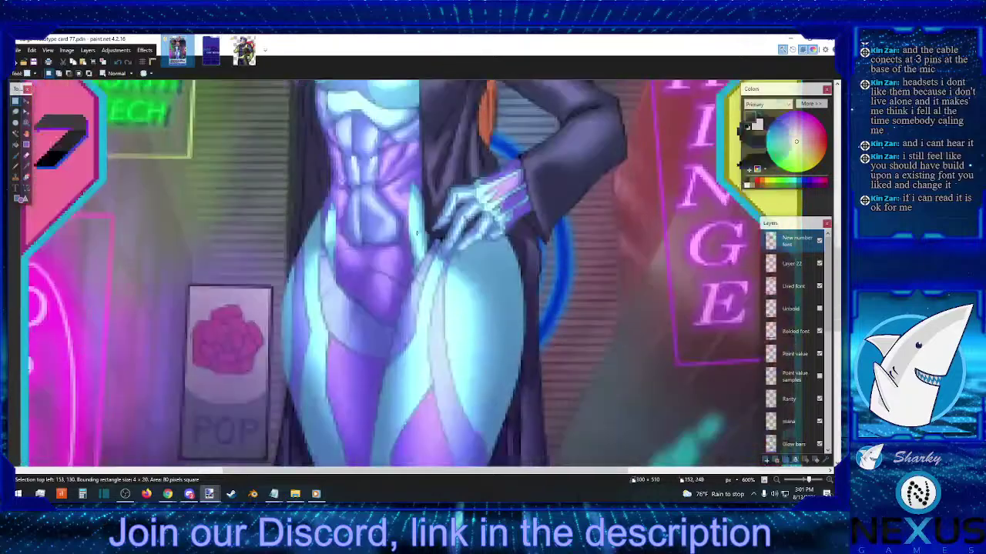
pyautogui.scroll(-10, 417, 233)
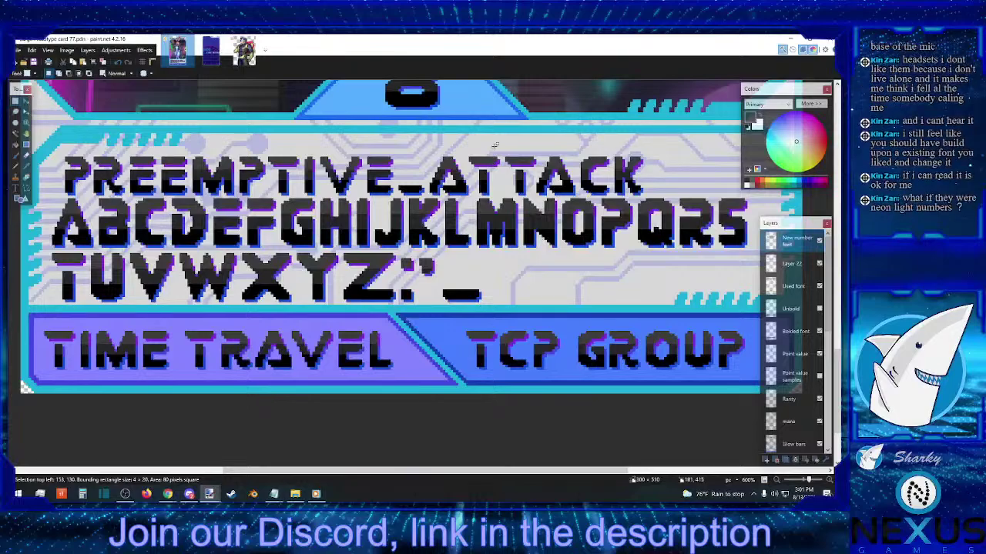
pyautogui.scroll(2, 490, 176)
pyautogui.scroll(8, 490, 177)
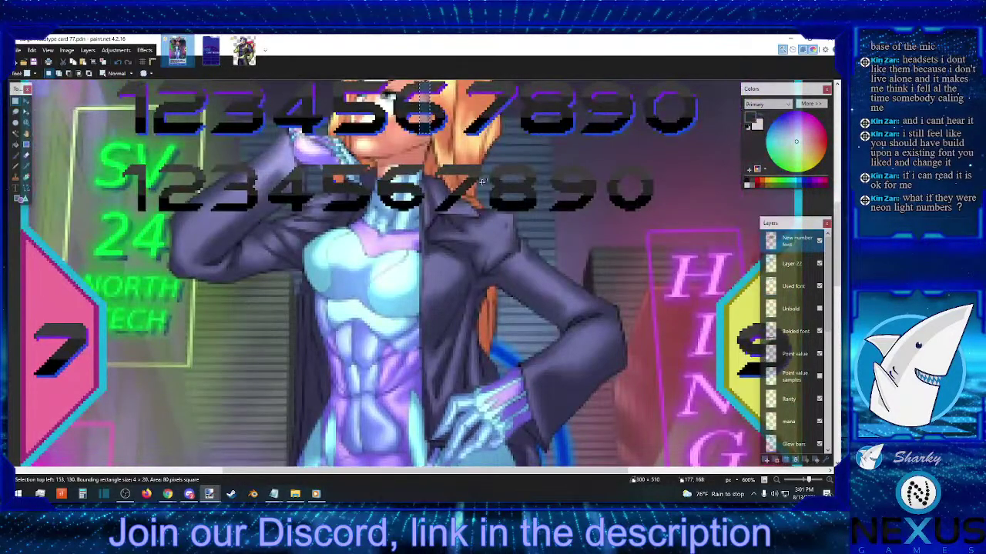
pyautogui.scroll(2, 483, 180)
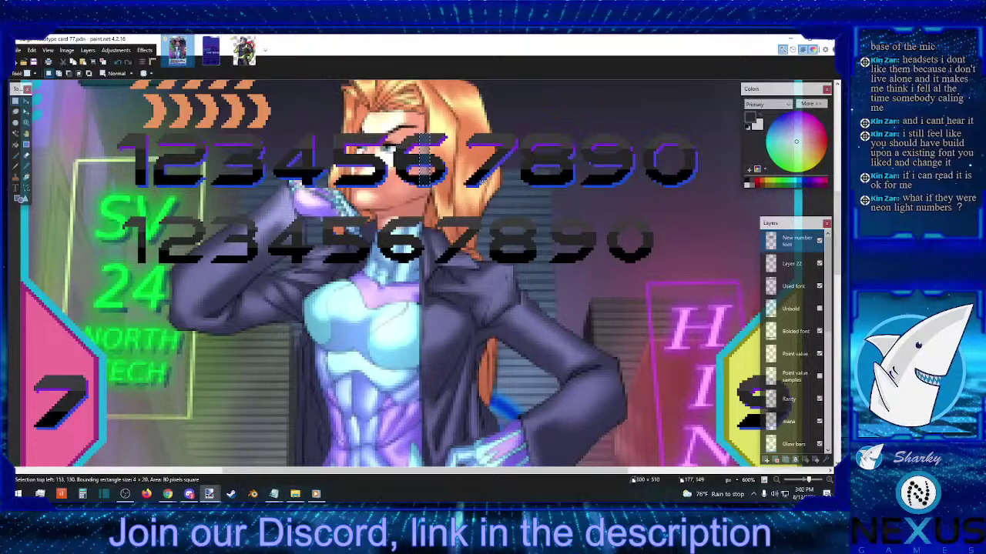
pyautogui.scroll(2, 422, 158)
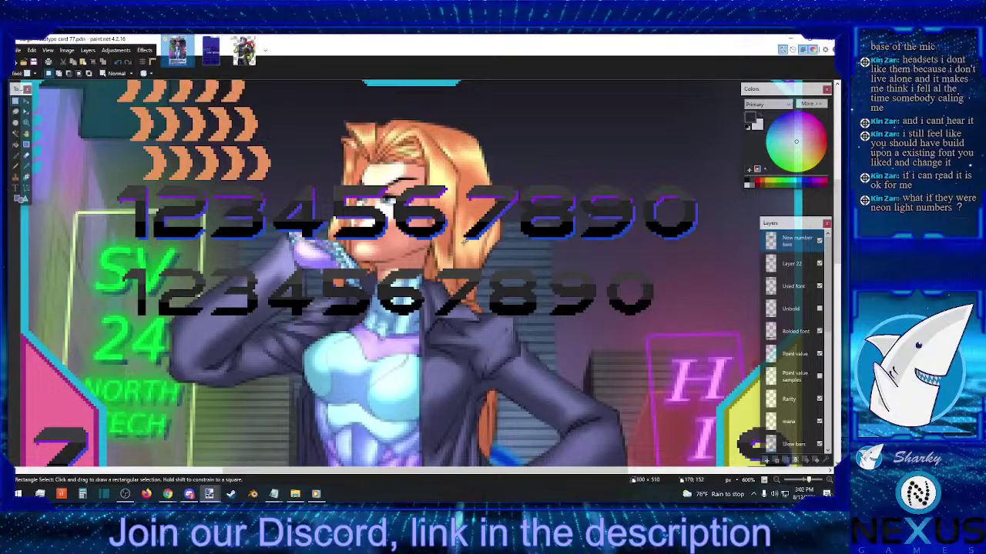
# - Examine the PREEMPTIVE_ATTACK lettering and alphabet in the text box, marking a 26 by 3 pixel area above ATTACK and deselecting
pyautogui.scroll(-12, 464, 241)
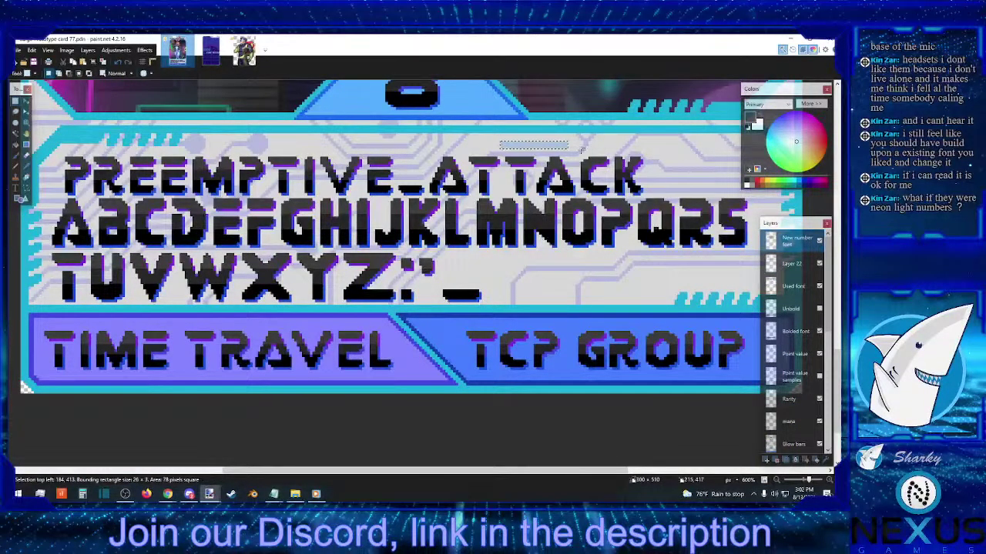
pyautogui.moveTo(581, 154); pyautogui.dragTo(484, 157)
pyautogui.click(592, 154)
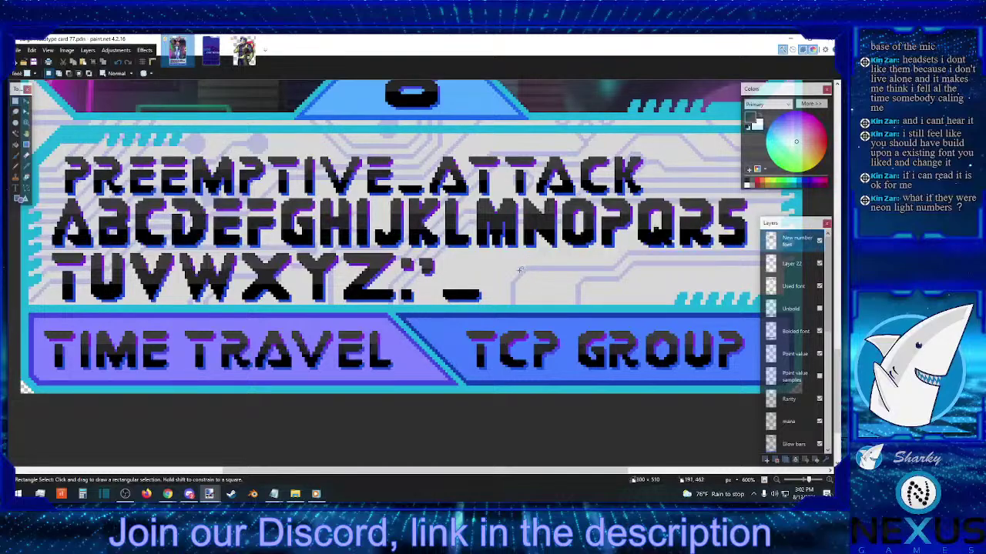
pyautogui.scroll(3, 472, 183)
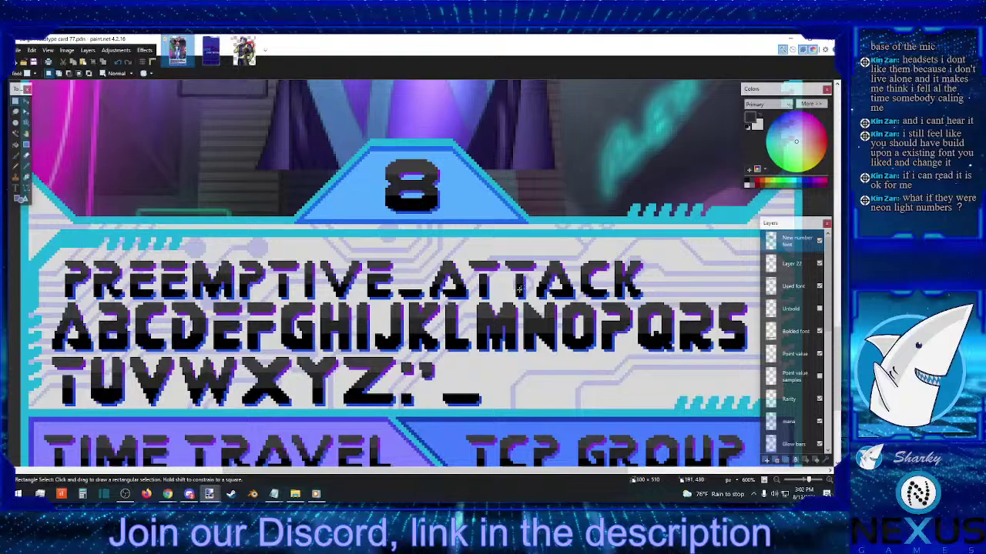
pyautogui.scroll(-3, 521, 289)
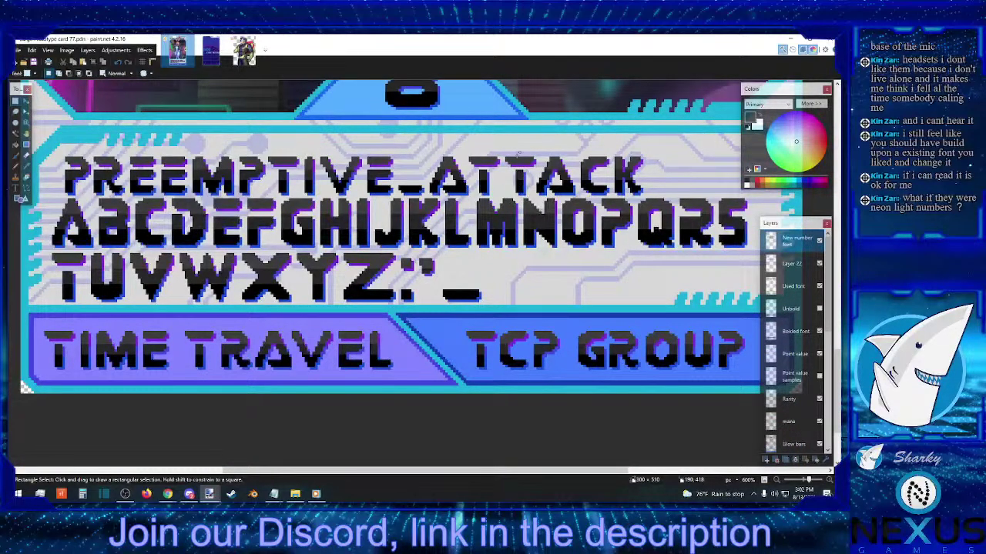
pyautogui.scroll(20, 530, 191)
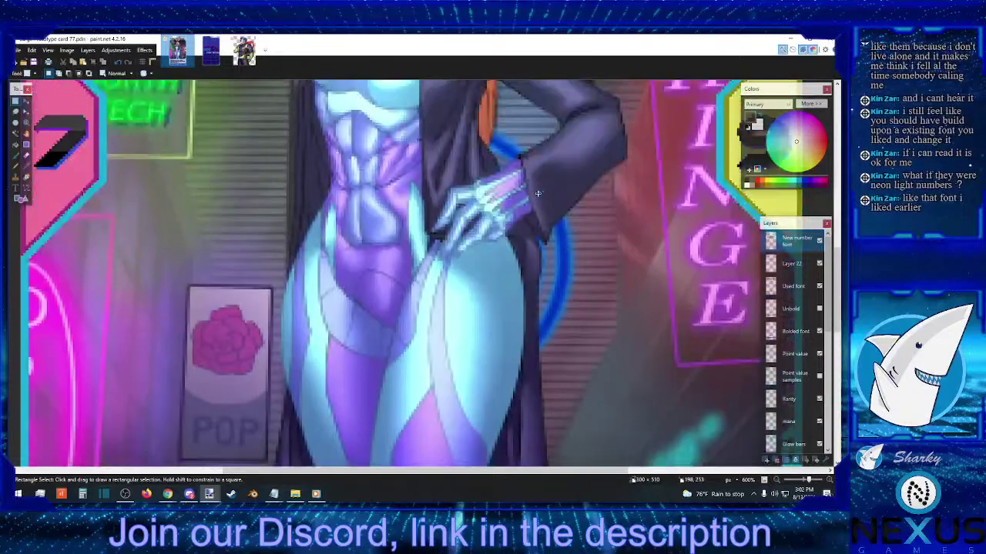
# - Mark the 7 on the card's pink side panel with an 18 by 31 pixel selection and compare the 5 and 8 panel numbers with the number rows
pyautogui.scroll(3, 539, 194)
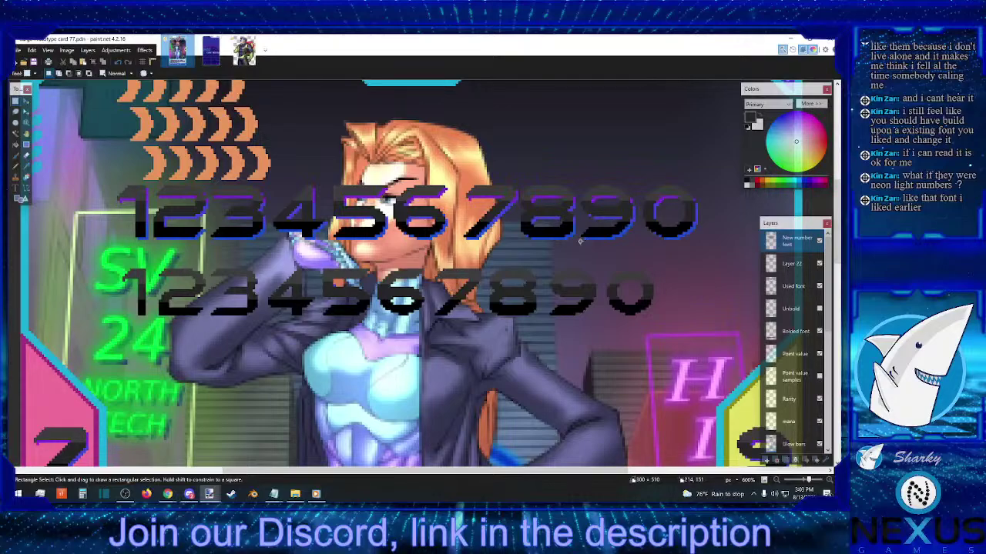
pyautogui.scroll(-5, 532, 196)
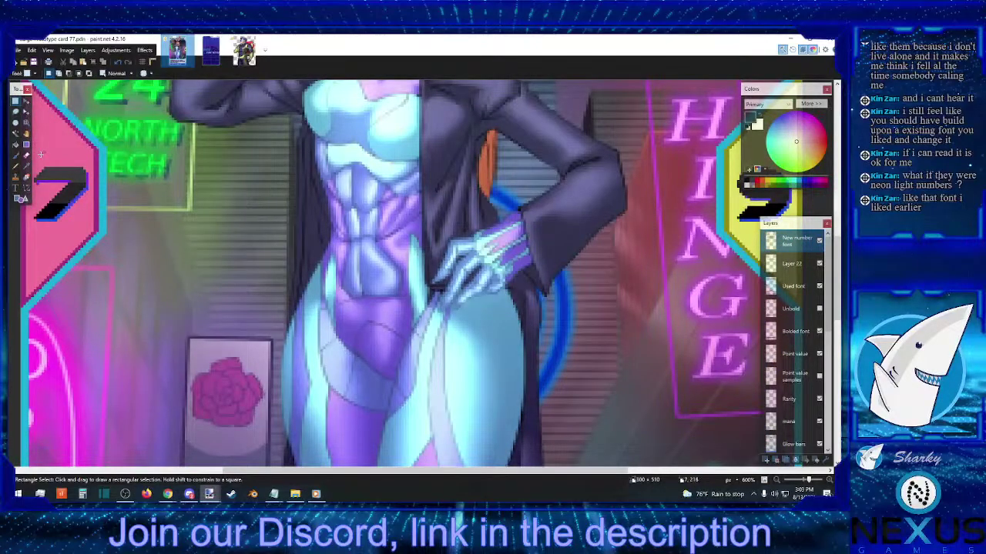
pyautogui.moveTo(37, 151); pyautogui.dragTo(87, 231)
pyautogui.scroll(1, 675, 225)
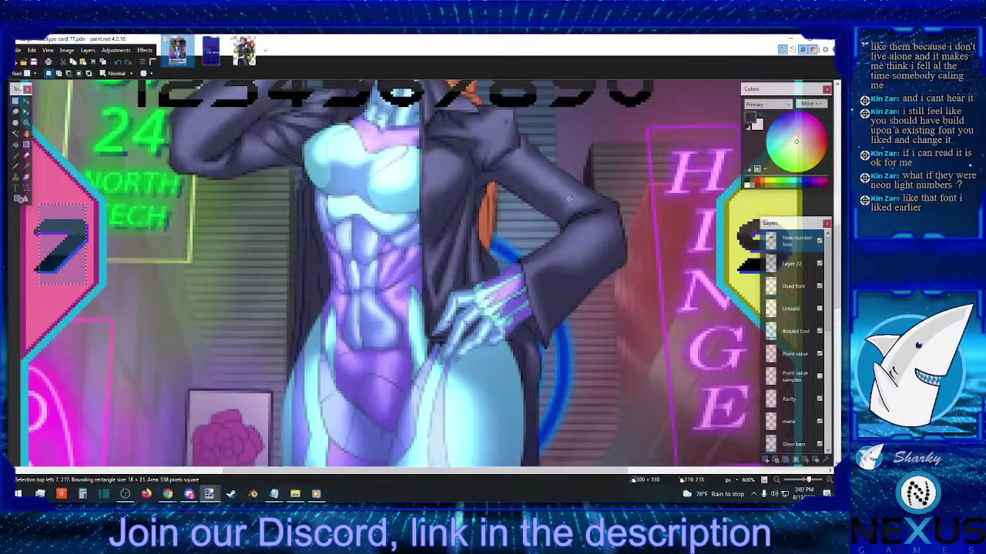
pyautogui.scroll(5, 398, 157)
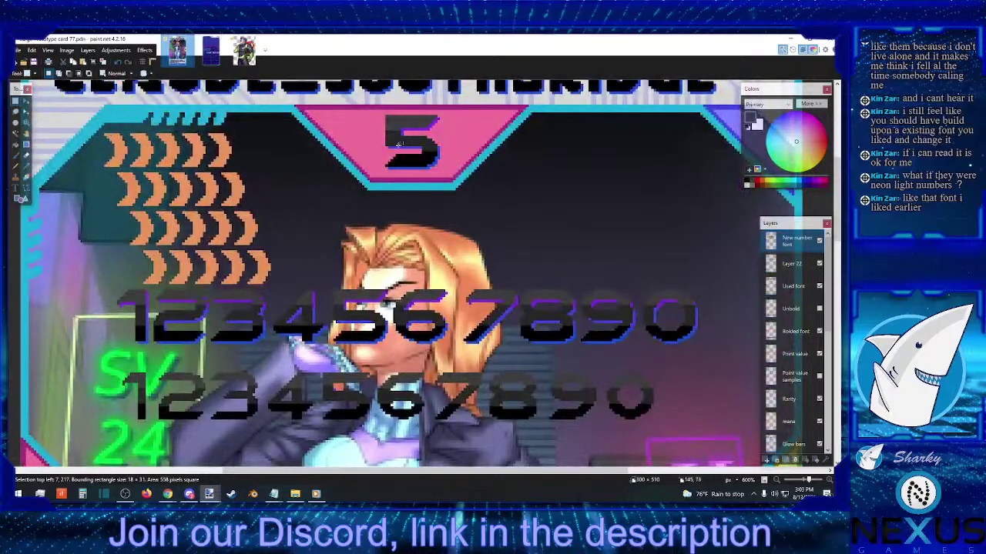
pyautogui.scroll(-10, 397, 157)
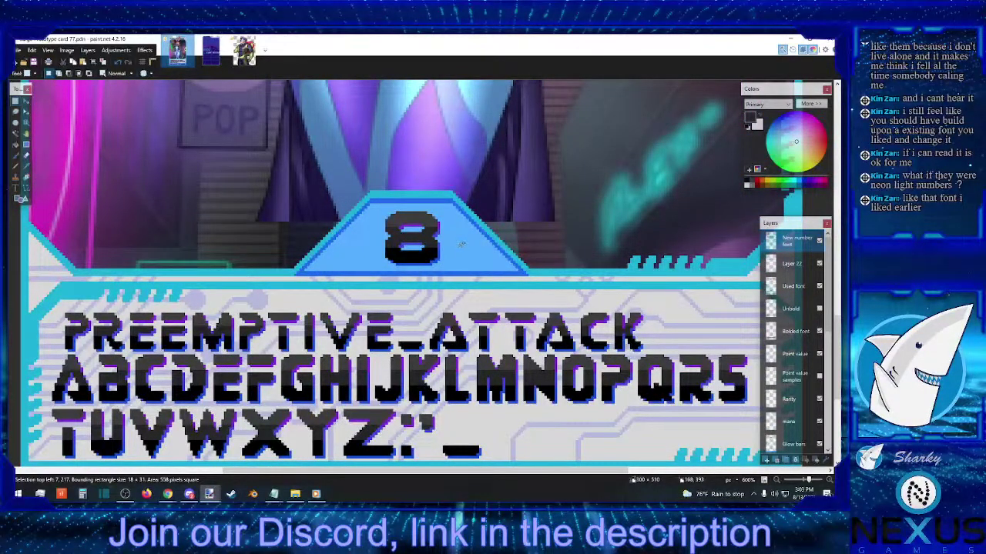
pyautogui.scroll(8, 457, 248)
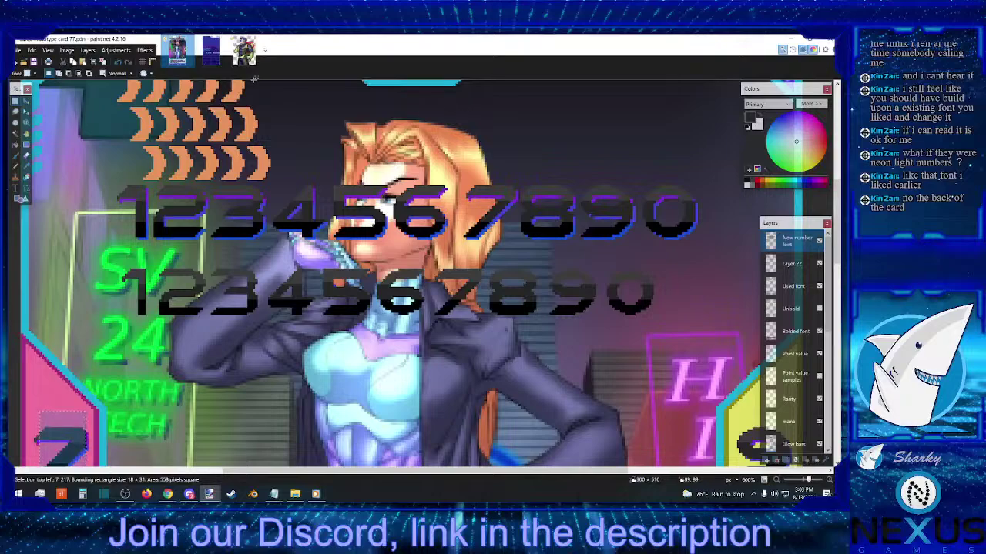
# - In the card back image, select the NEON lettering with a 149 by 66 pixel rectangle and copy it from the Logo side layer
pyautogui.click(211, 53)
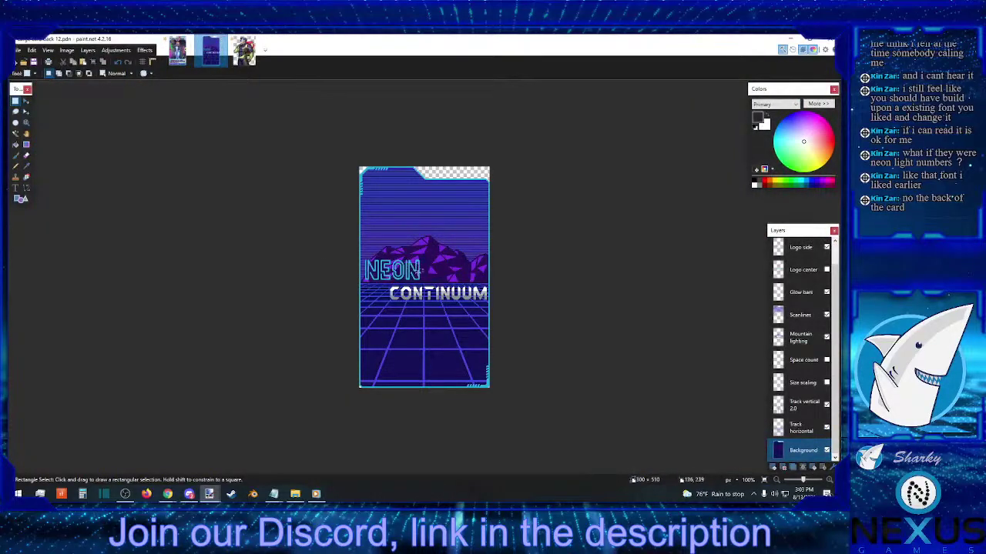
pyautogui.moveTo(426, 283); pyautogui.dragTo(385, 260)
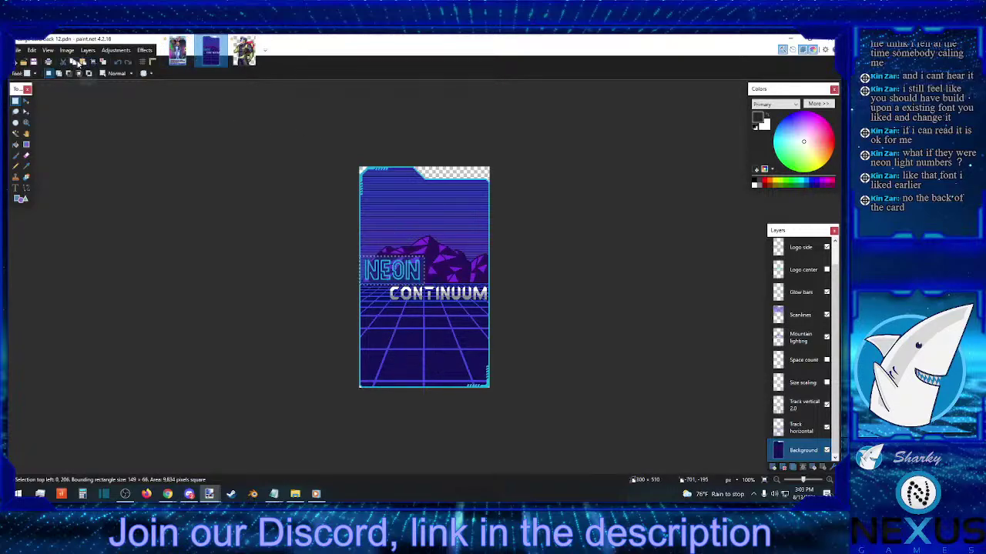
pyautogui.scroll(1, 811, 352)
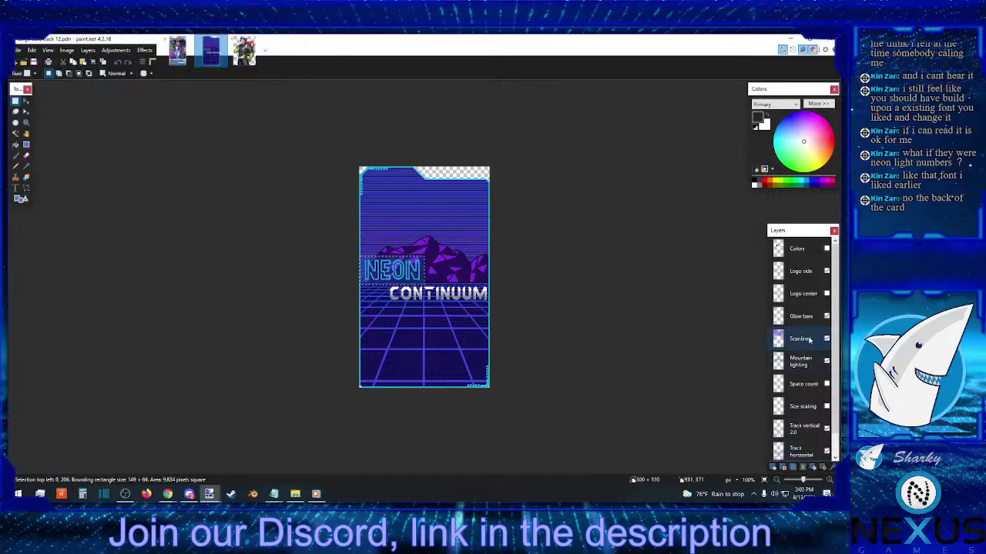
pyautogui.click(804, 274)
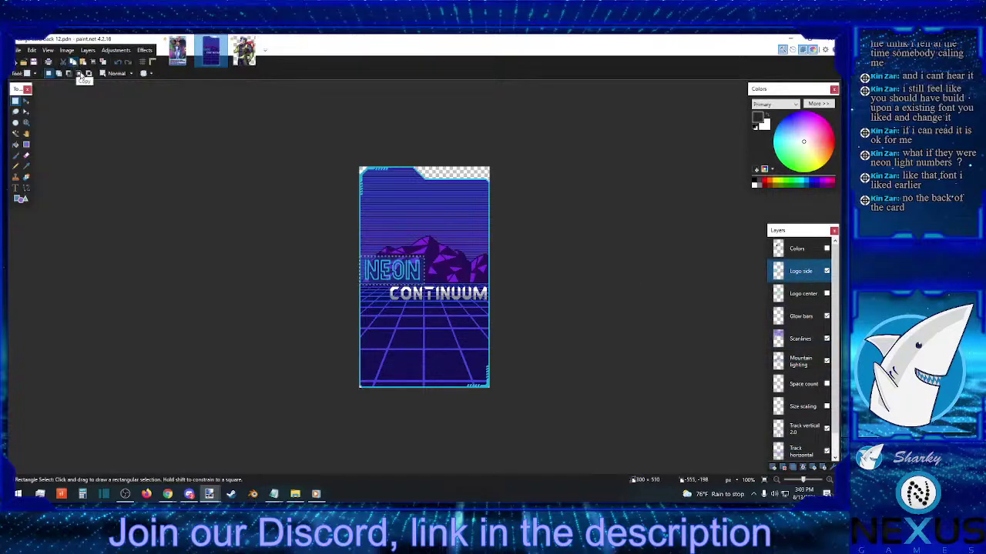
# - Try the copied NEON lettering in the Prototype card 77 image over the panel with the 8, and delete it
pyautogui.click(177, 50)
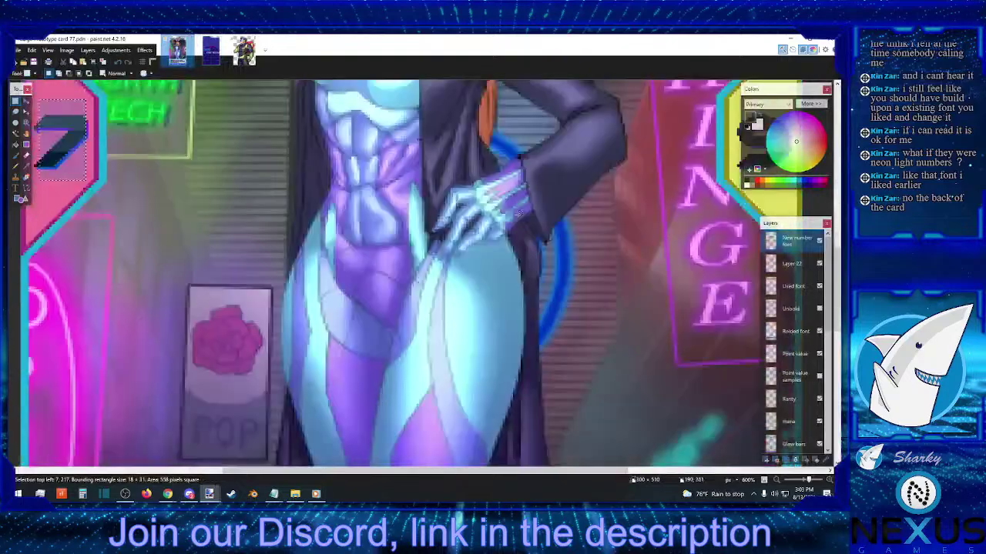
pyautogui.scroll(-4, 154, 269)
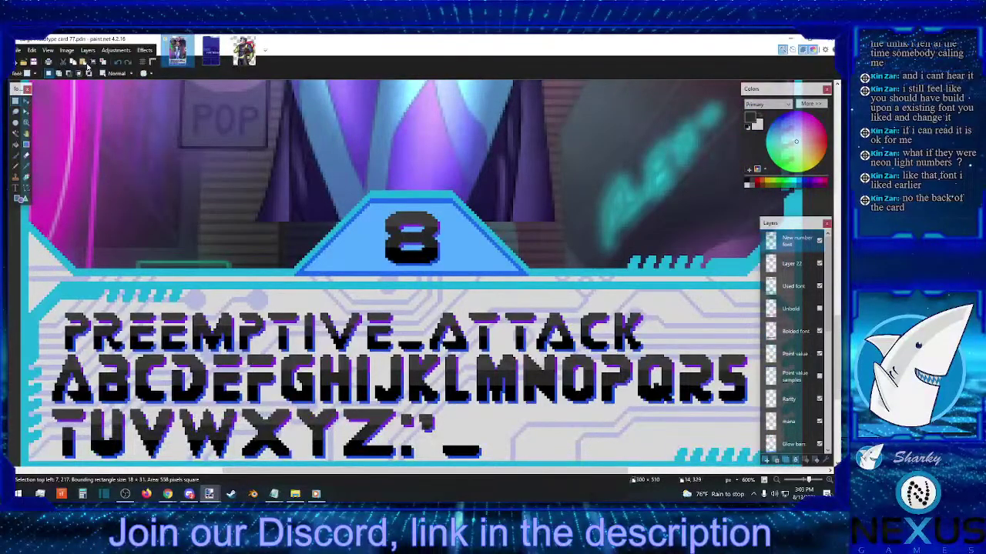
pyautogui.click(87, 68)
pyautogui.moveTo(354, 177); pyautogui.dragTo(630, 226)
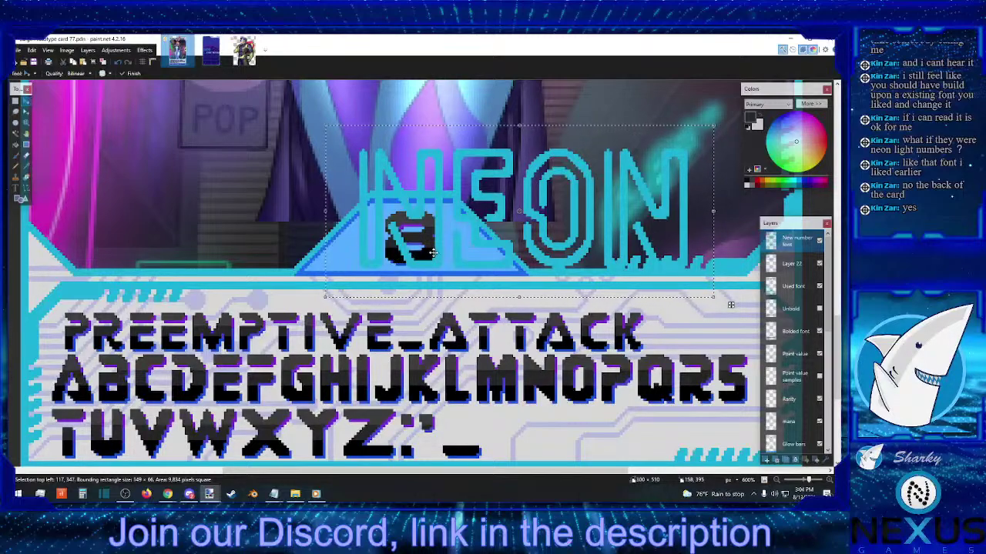
pyautogui.press('Delete')
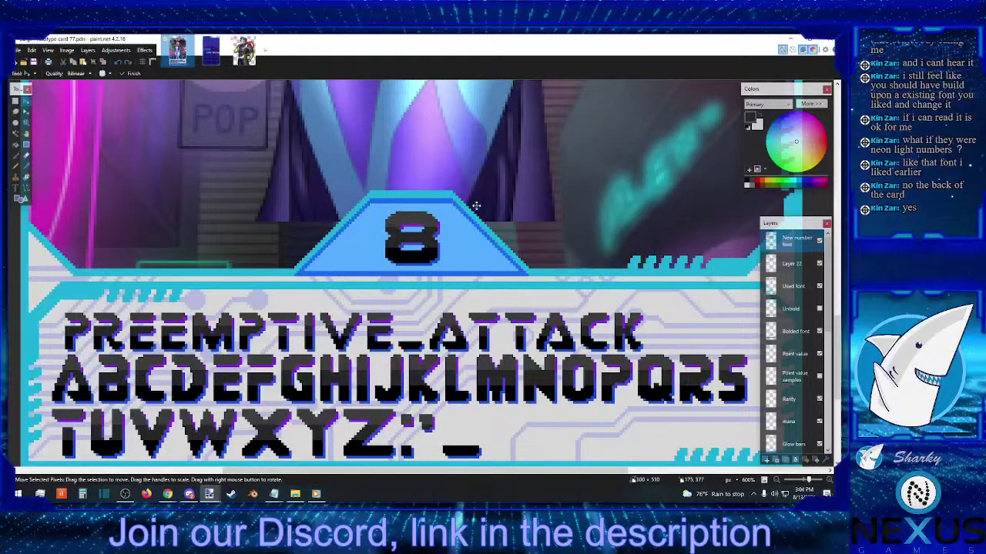
# - Compare the two number rows with the card's panel numbers and text box lettering, and switch to the card back image
pyautogui.scroll(5, 493, 201)
pyautogui.scroll(6, 496, 242)
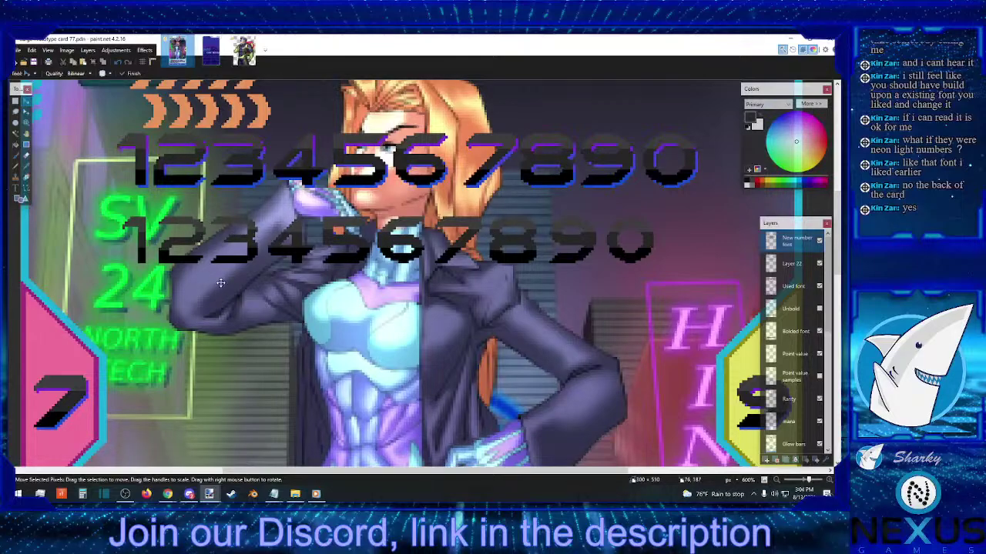
pyautogui.click(17, 101)
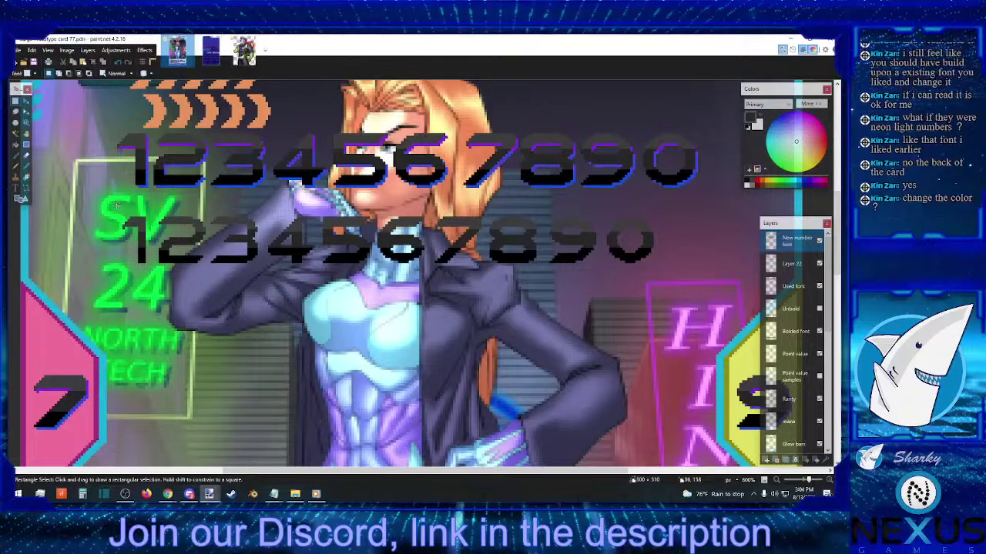
pyautogui.scroll(-15, 266, 241)
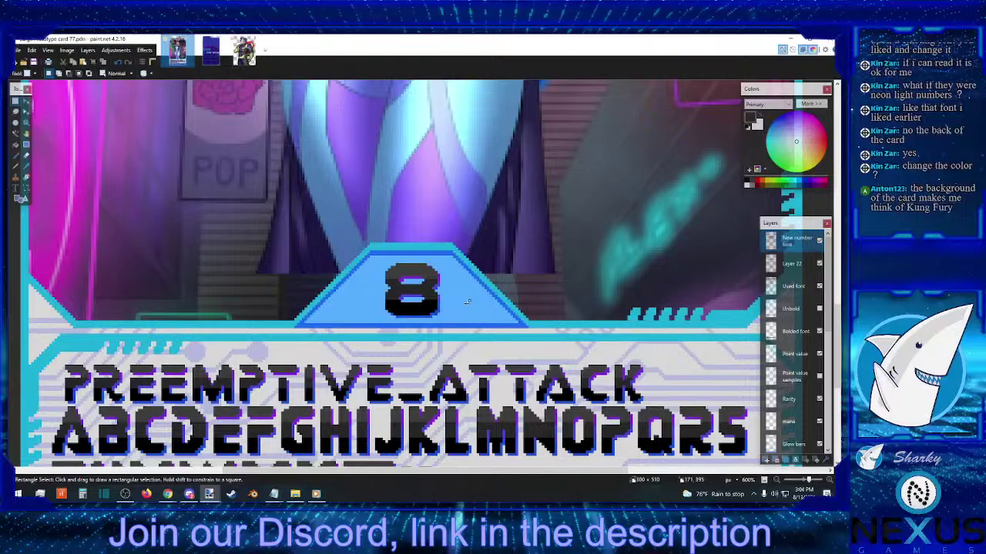
pyautogui.scroll(3, 466, 302)
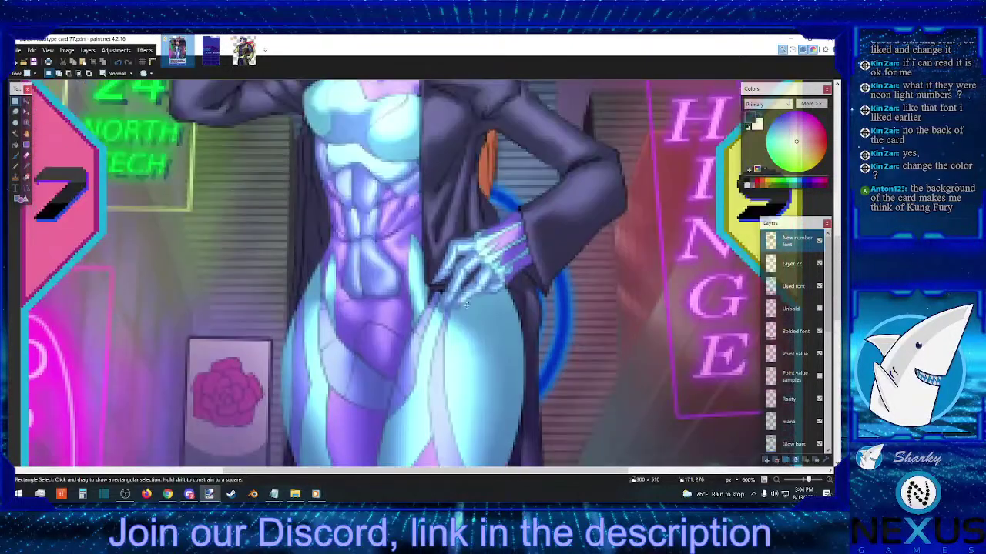
pyautogui.scroll(2, 466, 302)
pyautogui.scroll(3, 466, 304)
pyautogui.scroll(1, 466, 304)
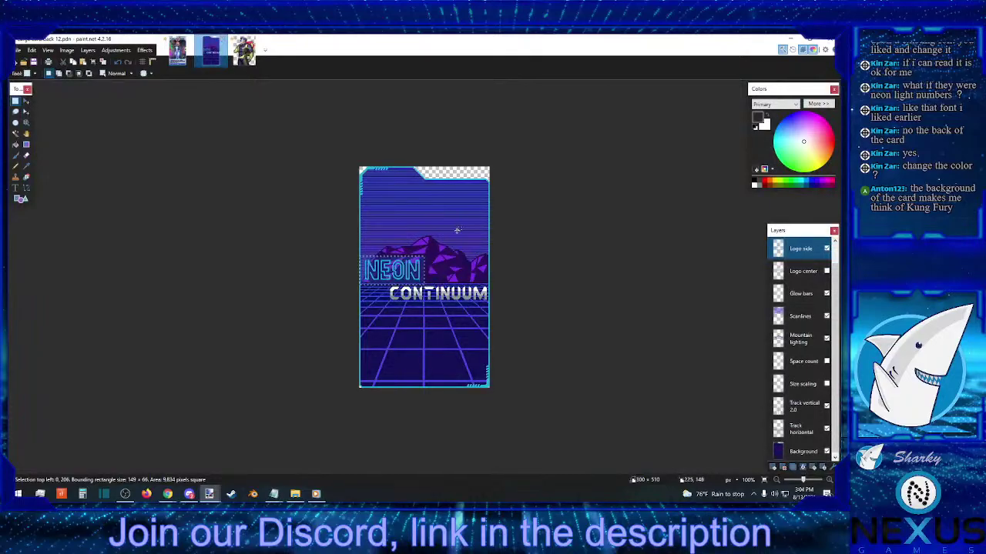
# - Clear the selection on the card back, open the Retro grids with backing folder and view the white perspective grid GIF
pyautogui.click(499, 226)
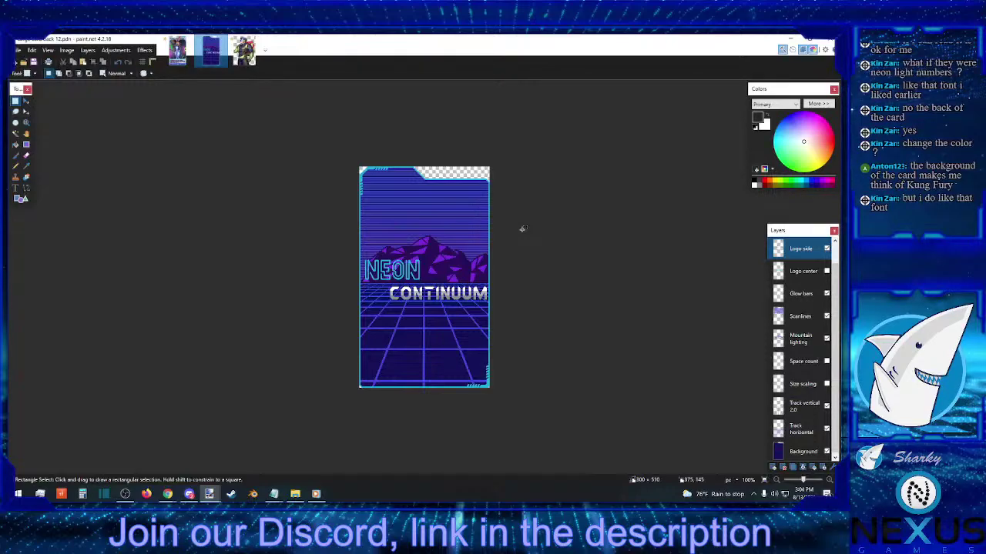
pyautogui.click(295, 493)
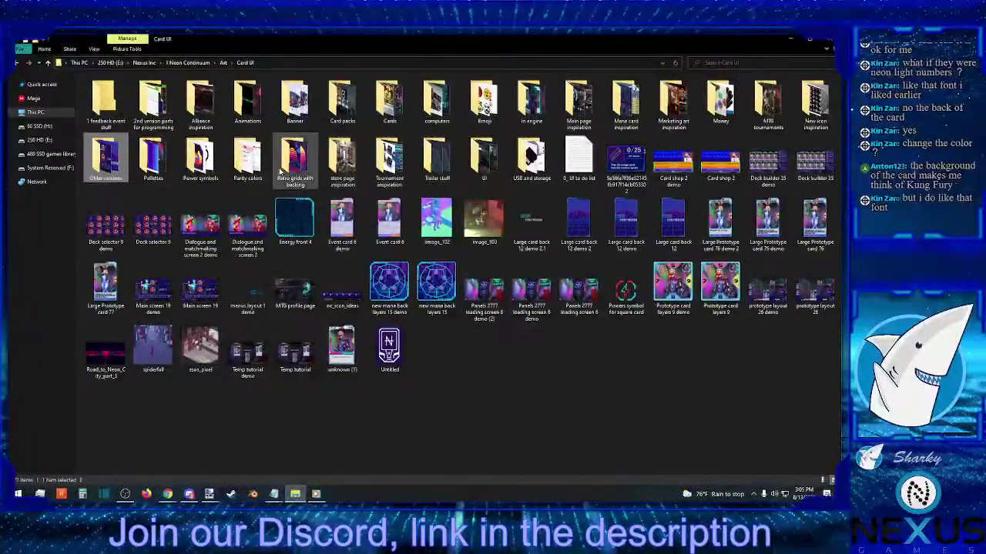
pyautogui.doubleClick(296, 158)
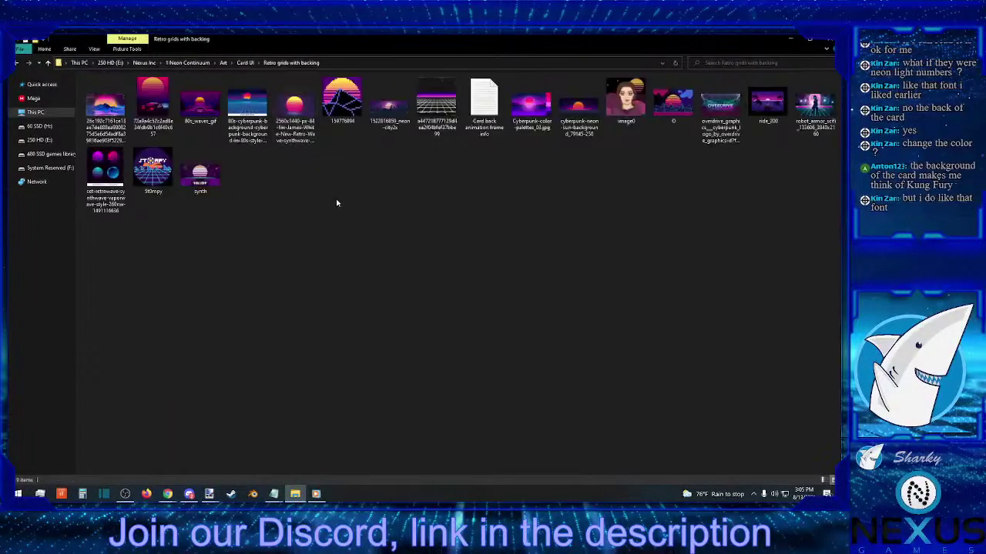
pyautogui.click(437, 100)
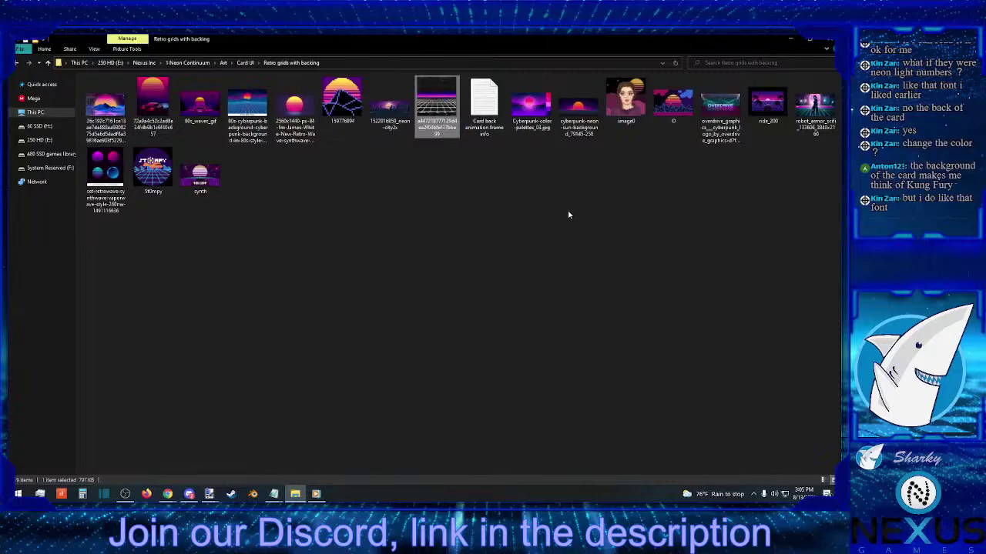
pyautogui.press('Return')
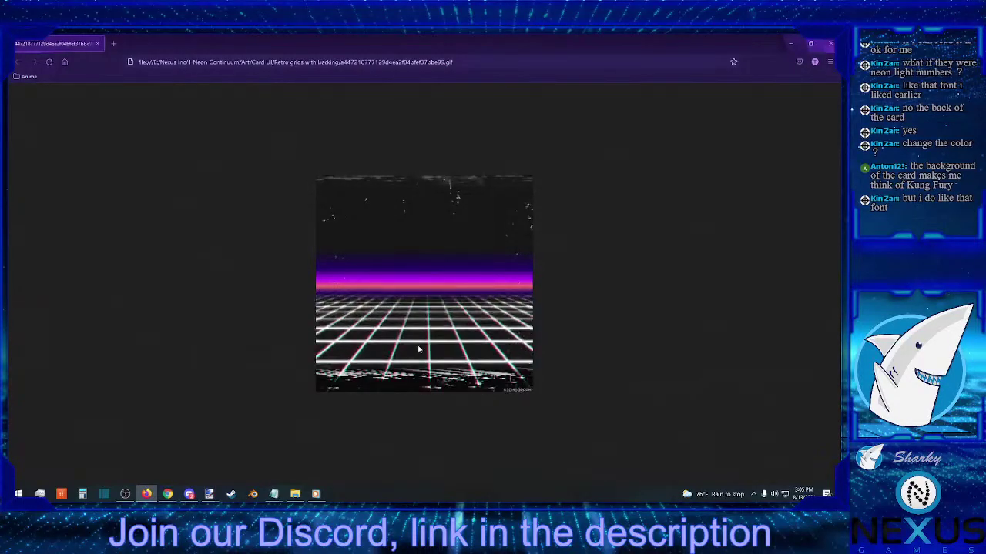
pyautogui.click(830, 44)
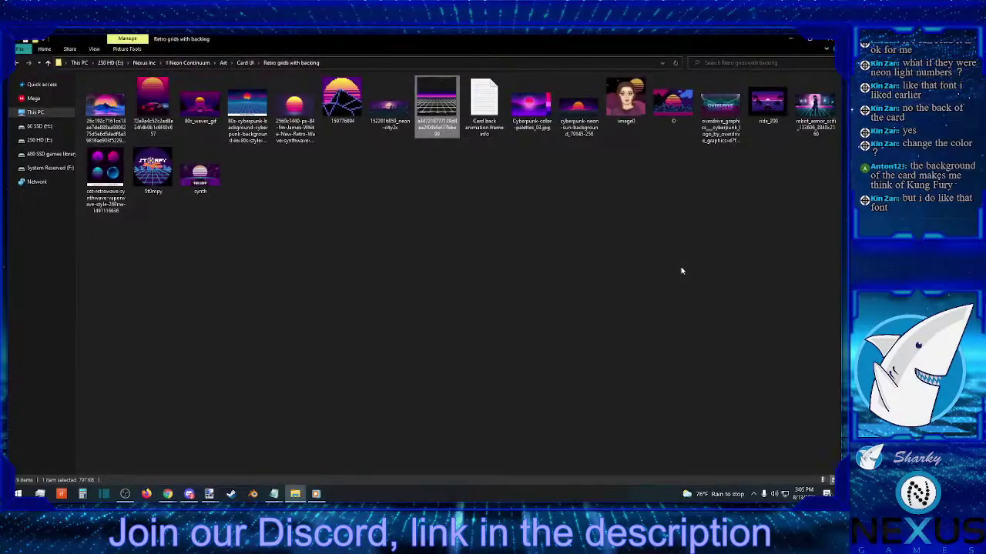
# - View the ride_200 GIF from the retro grids folder and return from the Card UI folder to the card back image
pyautogui.click(774, 106)
pyautogui.doubleClick(774, 105)
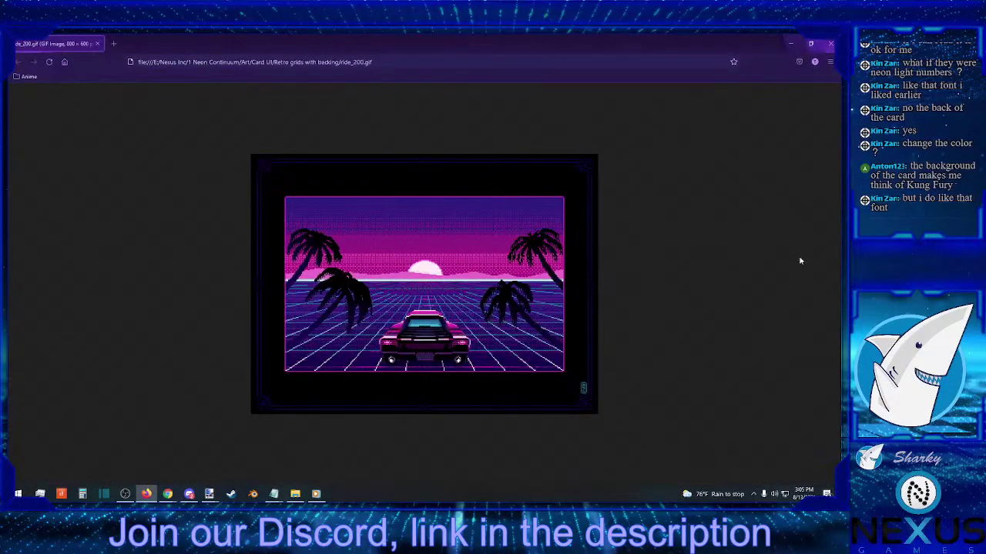
pyautogui.click(831, 47)
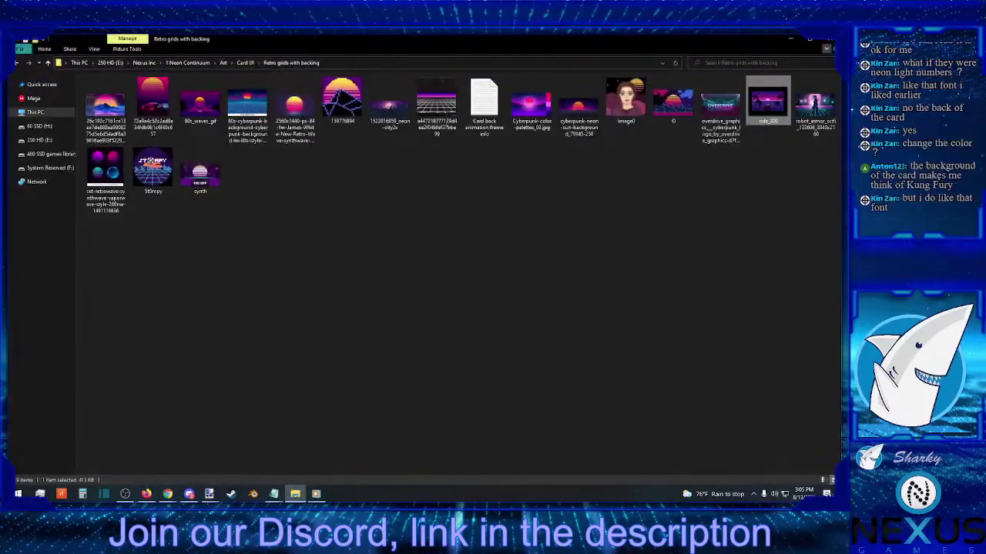
pyautogui.click(245, 63)
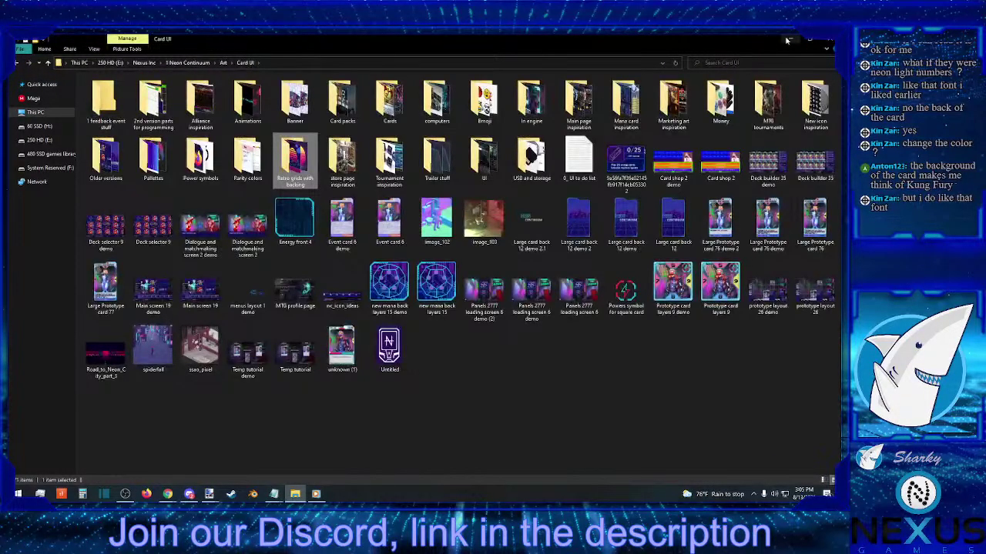
pyautogui.click(787, 40)
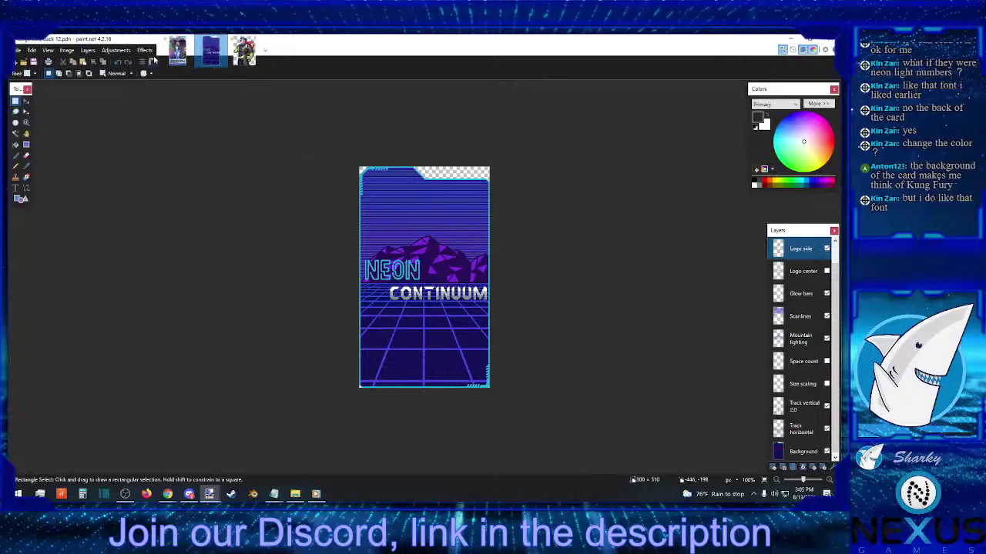
# - In the Prototype card 77 image, select the start of the lower number row with a 50 by 27 pixel rectangle and shift it 2 pixels right
pyautogui.click(177, 49)
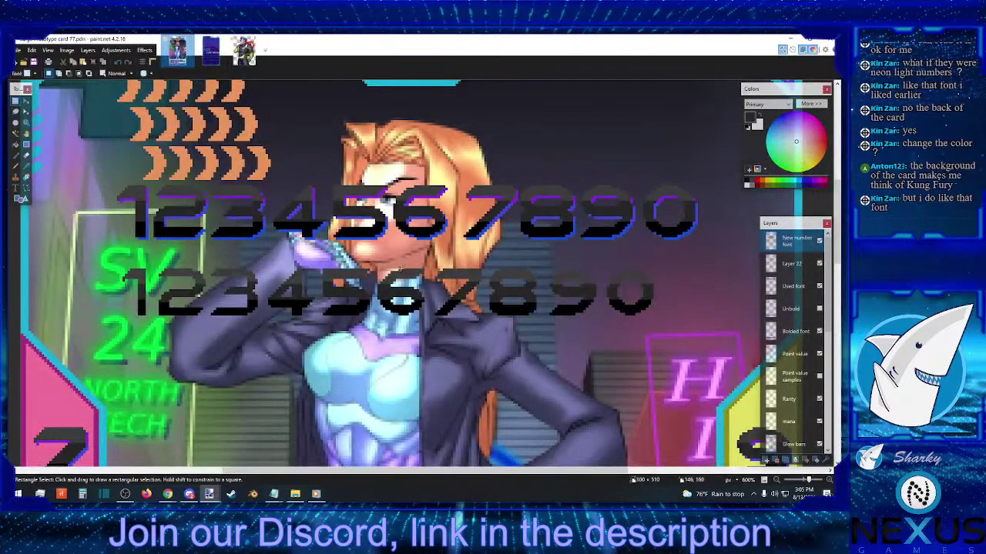
pyautogui.moveTo(105, 257); pyautogui.dragTo(235, 324)
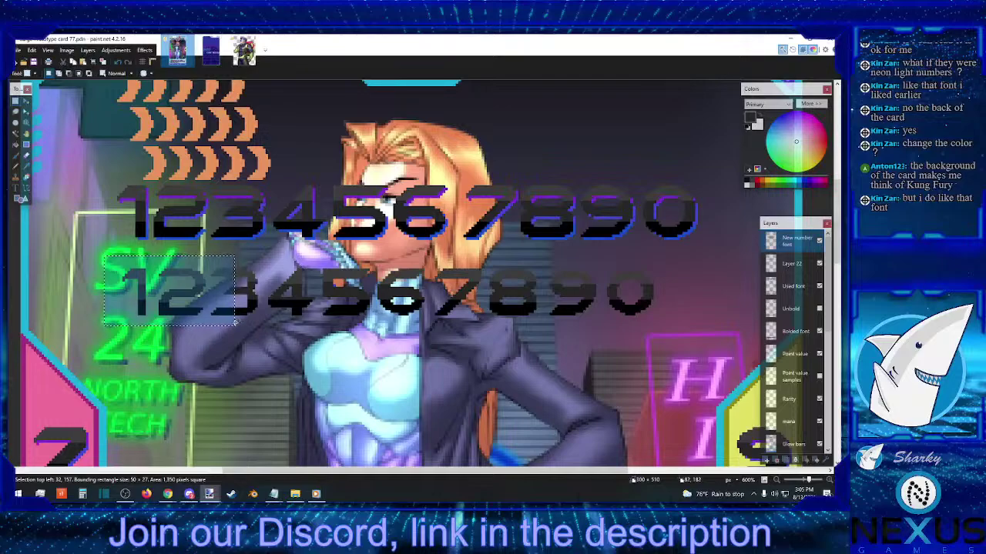
pyautogui.click(25, 102)
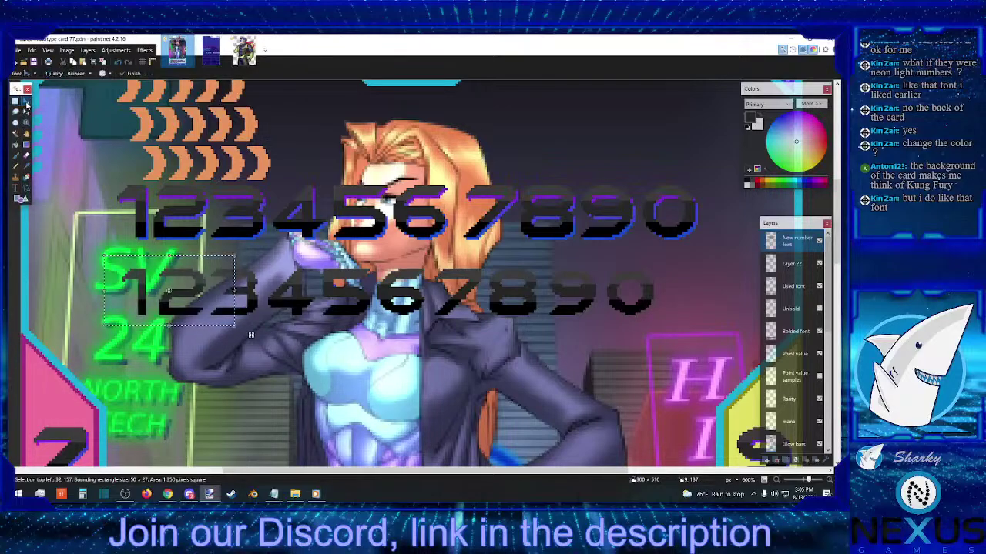
pyautogui.press('Right')
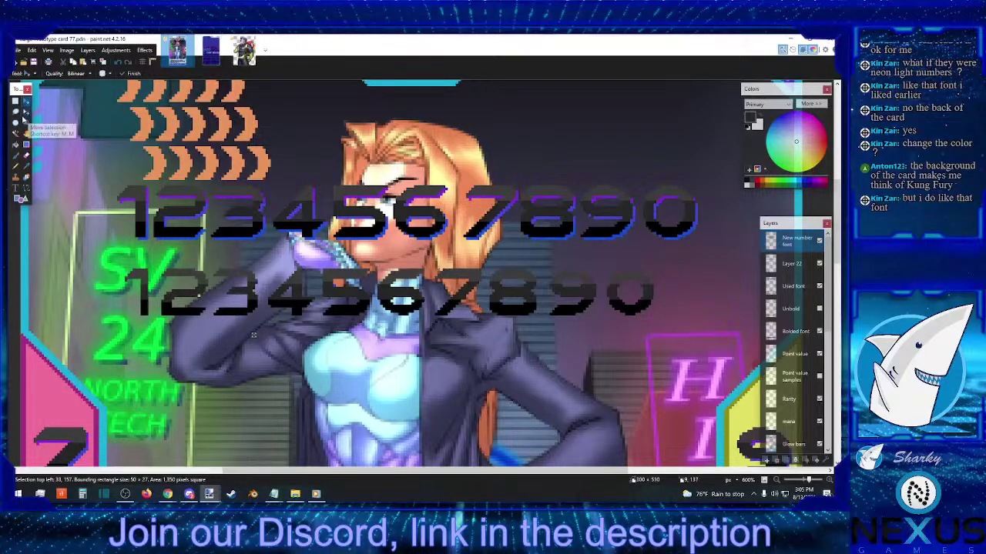
pyautogui.press('Right')
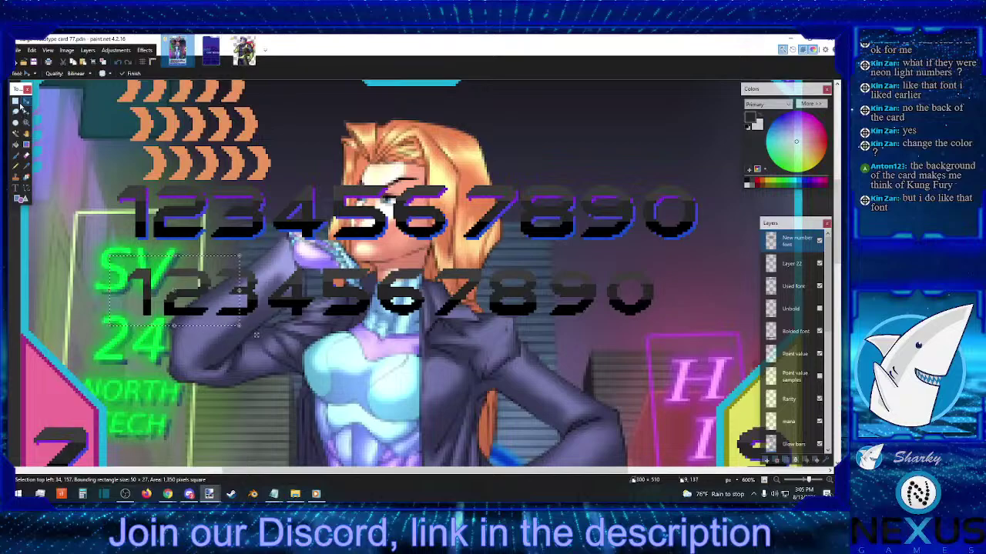
# - Select the 1 of the lower number row with a 30 by 33 pixel rectangle and move it 2 pixels right
pyautogui.click(16, 101)
pyautogui.moveTo(109, 255); pyautogui.dragTo(185, 340)
pyautogui.click(26, 101)
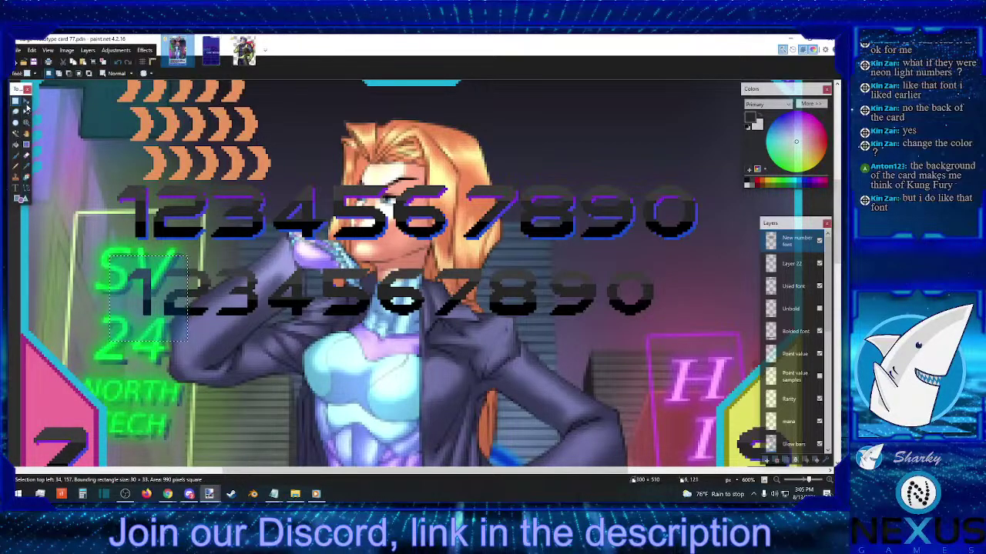
pyautogui.press('Right')
pyautogui.press('Right')
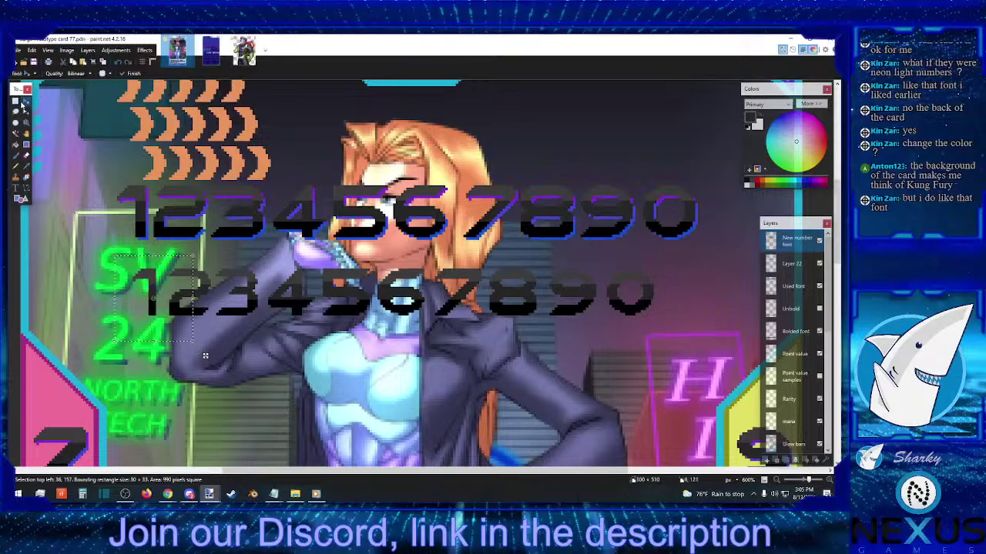
# - Select the lower row's leading digits with an 83 by 33 pixel rectangle, nudge them right and deselect
pyautogui.click(17, 101)
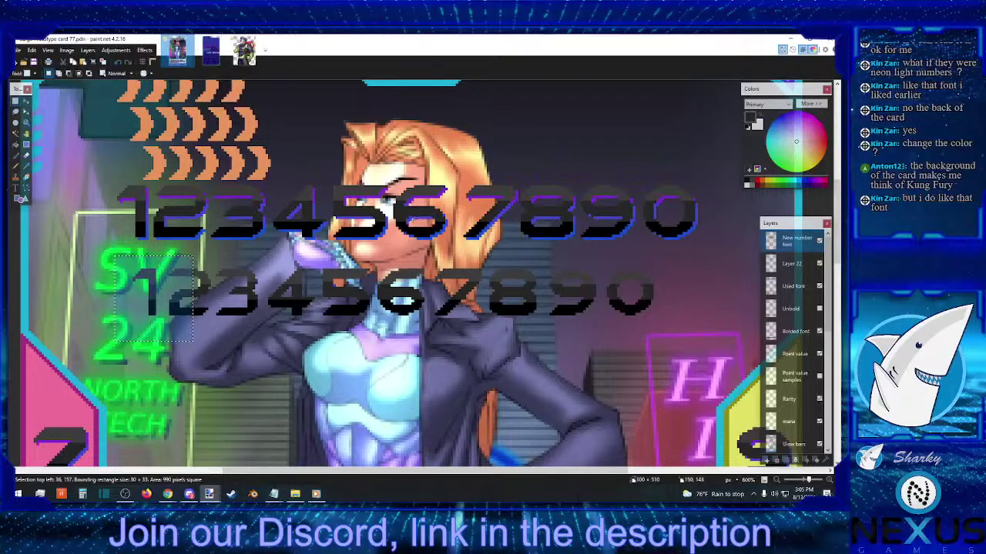
pyautogui.moveTo(129, 259); pyautogui.dragTo(368, 351)
pyautogui.click(26, 100)
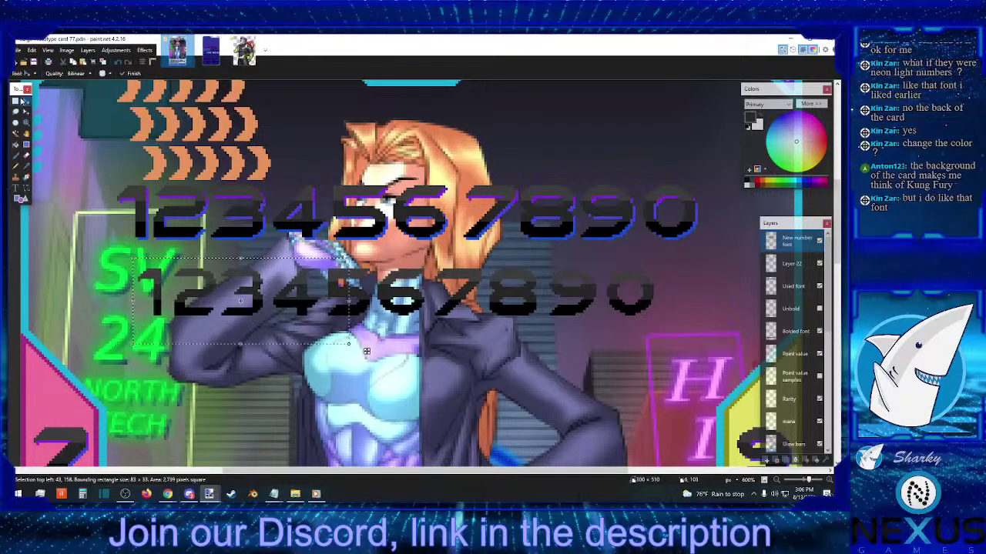
pyautogui.click(15, 101)
pyautogui.click(129, 204)
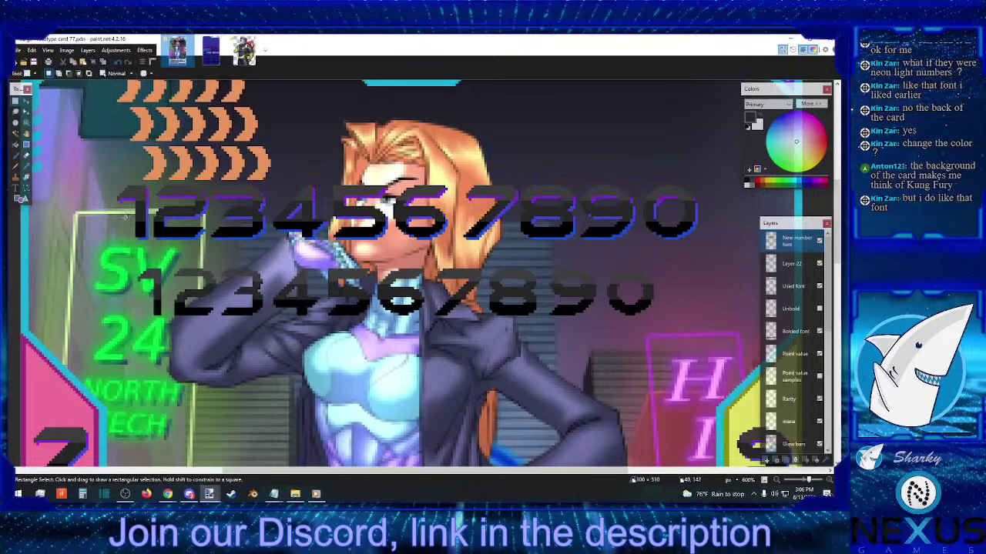
# - Shift a 102 by 30 pixel selection of the lower row's leading digits 1 pixel right and deselect
pyautogui.moveTo(134, 256); pyautogui.dragTo(400, 334)
pyautogui.click(25, 101)
pyautogui.press('Right')
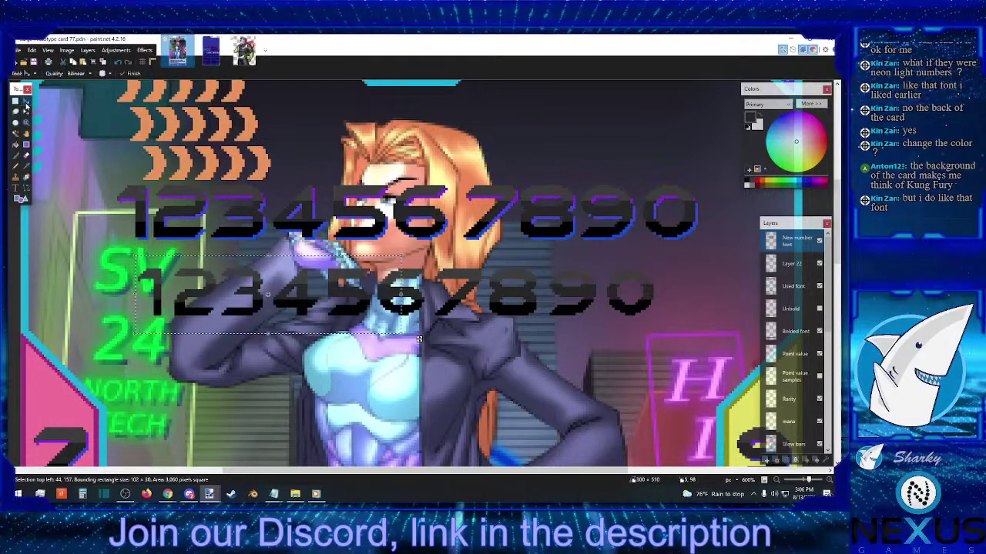
pyautogui.click(15, 101)
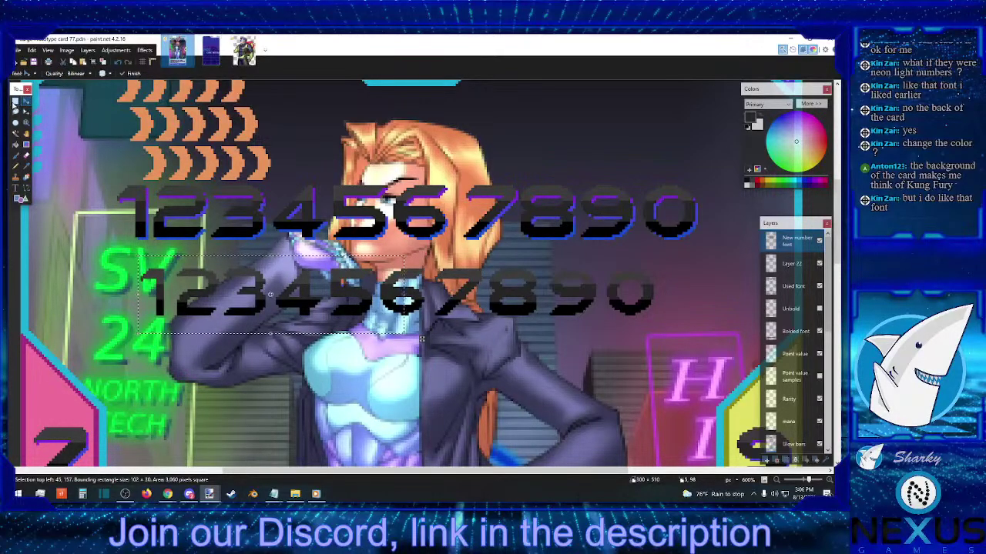
pyautogui.click(265, 245)
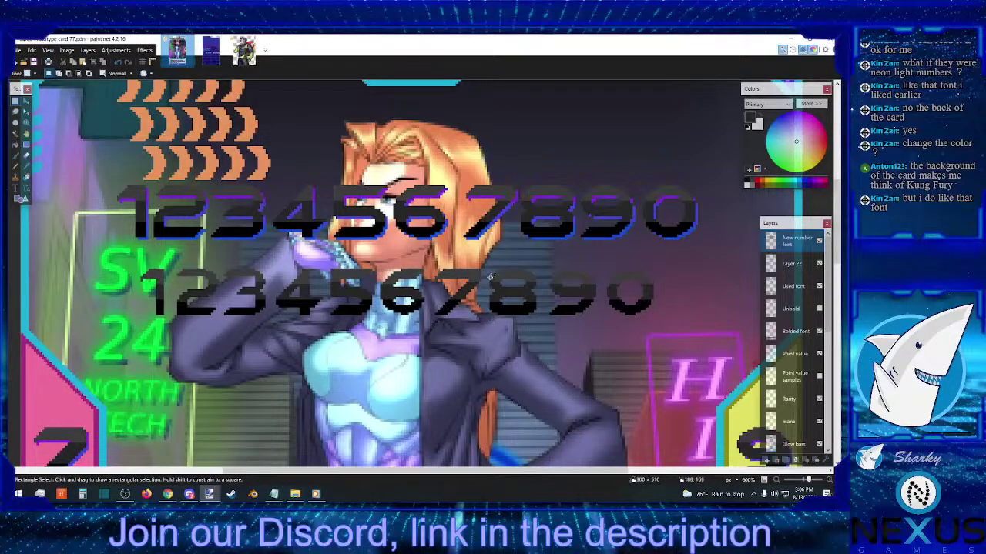
# - Select the 9 and 0 of the lower number row with a 58 by 26 pixel rectangle and move them 1 pixel left
pyautogui.moveTo(668, 262); pyautogui.dragTo(518, 330)
pyautogui.click(26, 100)
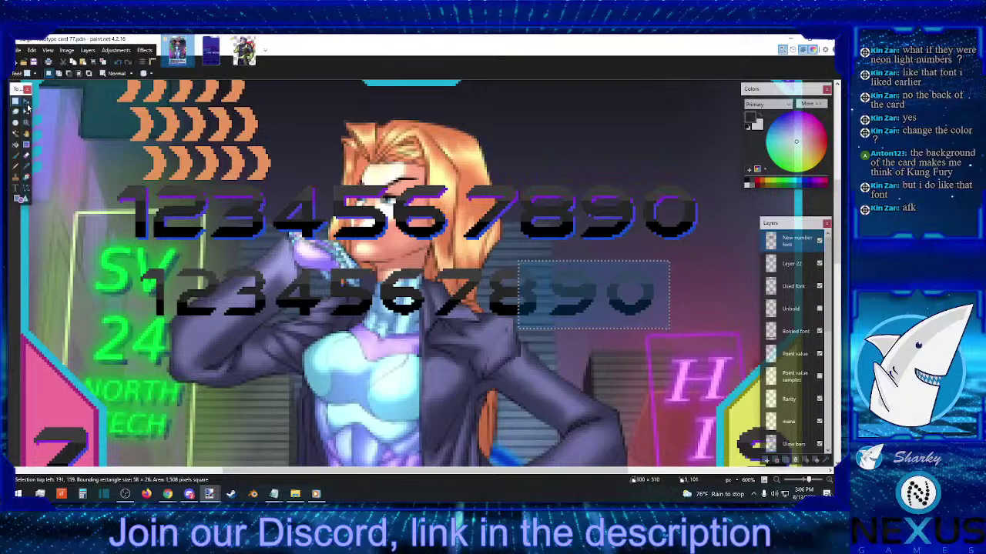
pyautogui.press('Left')
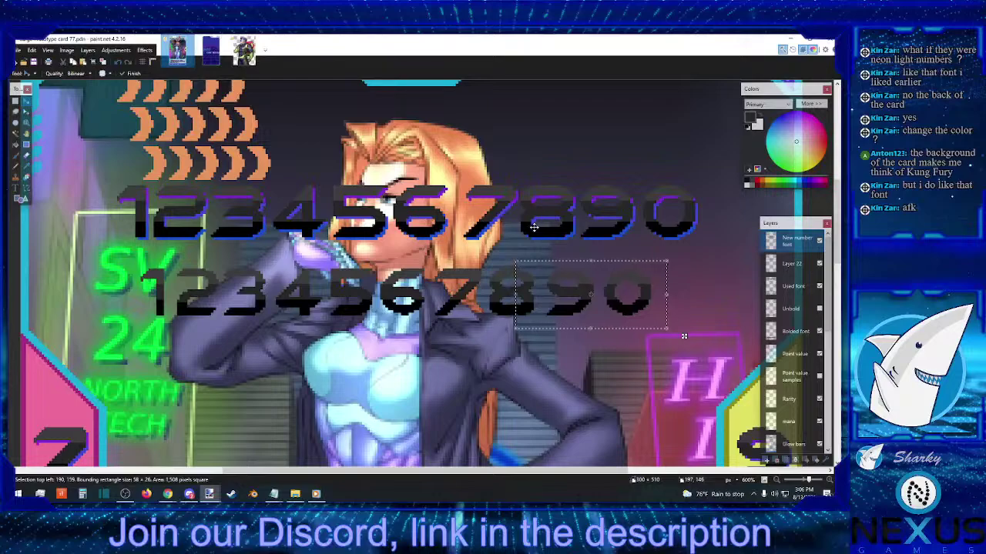
pyautogui.press('Left')
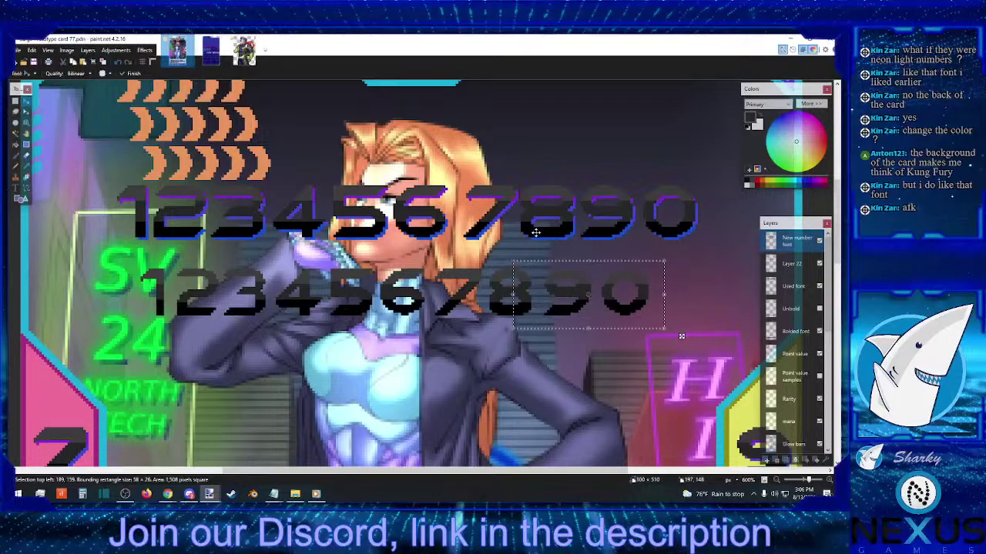
pyautogui.press('Right')
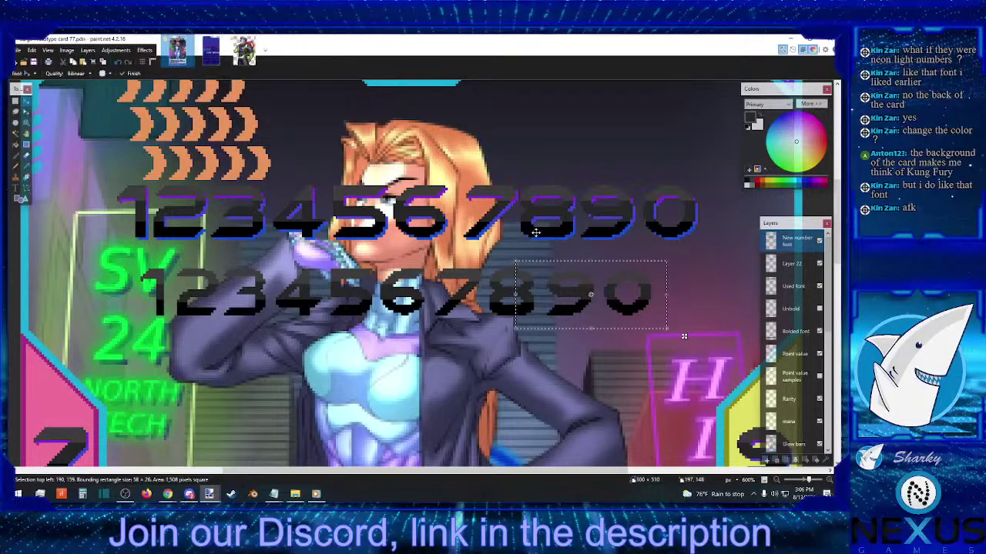
pyautogui.press('s')
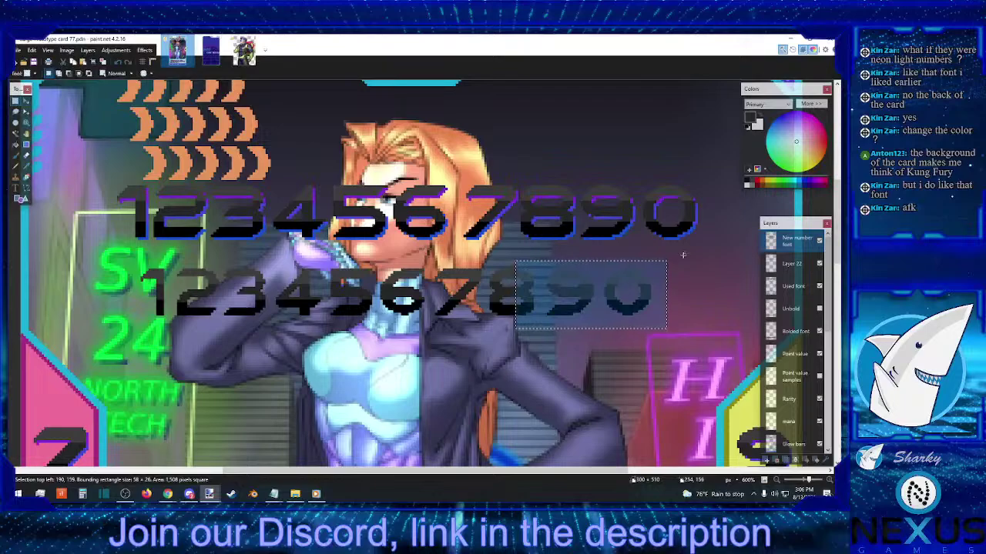
# - Move the 0 of the lower number row 1 pixel left using a 42 by 31 pixel selection, and deselect
pyautogui.moveTo(682, 255); pyautogui.dragTo(606, 319)
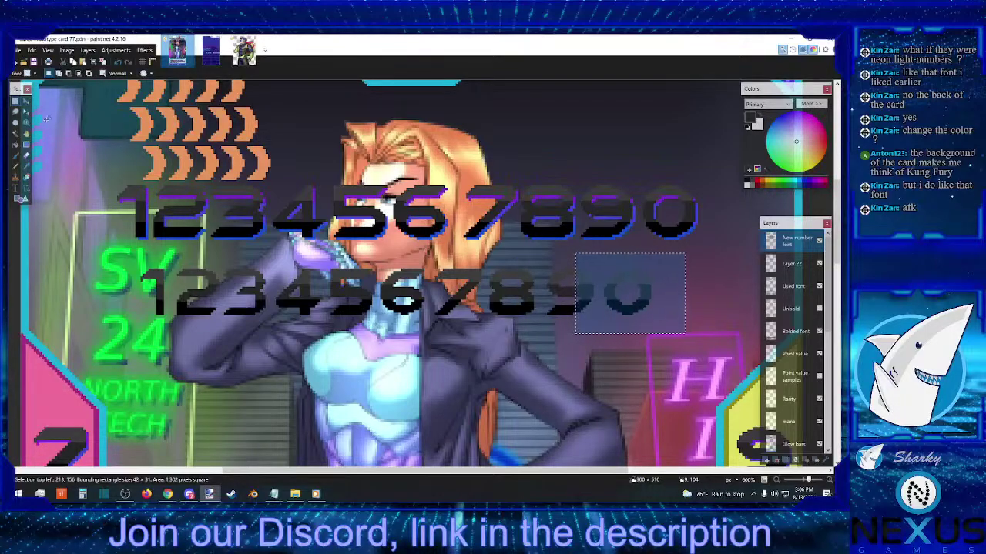
pyautogui.click(25, 100)
pyautogui.press('Left')
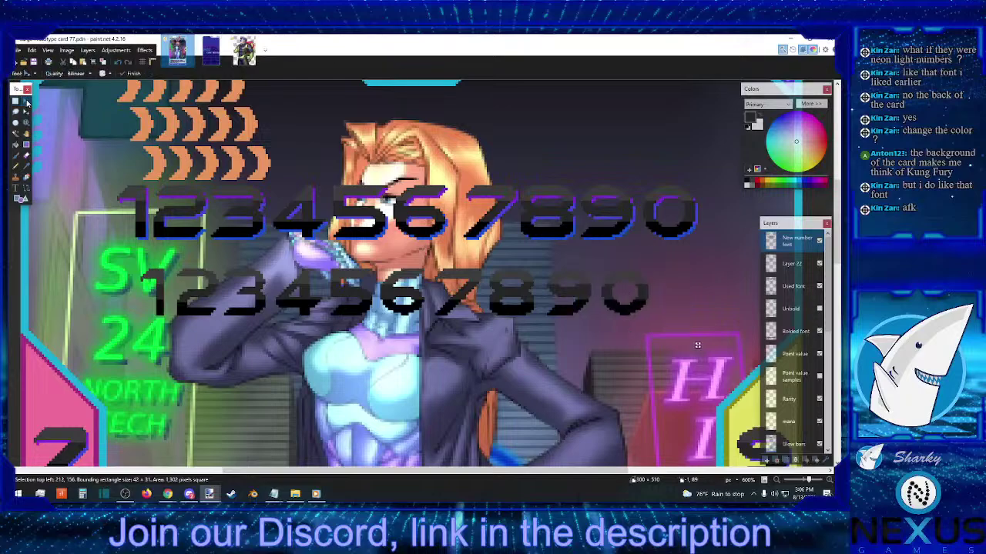
pyautogui.click(16, 101)
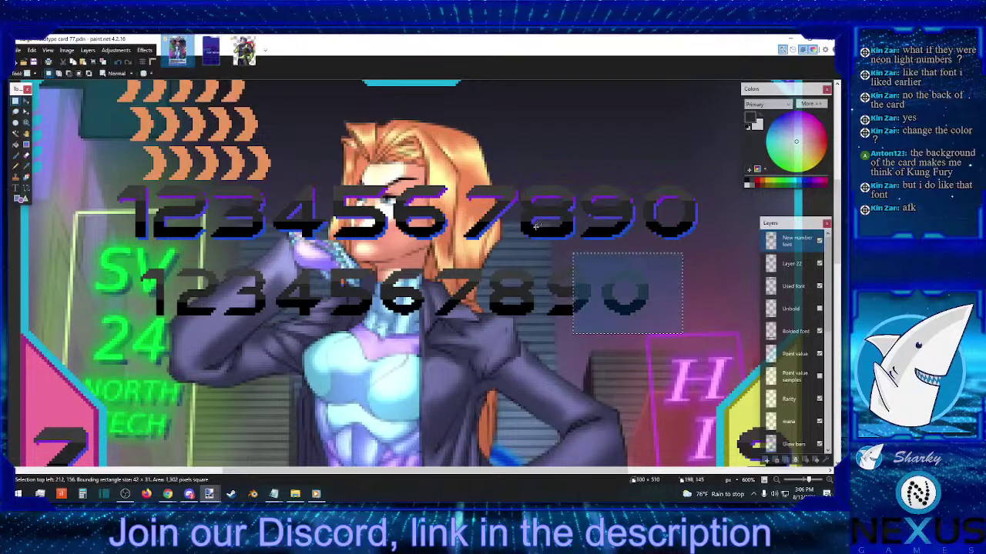
pyautogui.click(666, 269)
pyautogui.click(670, 269)
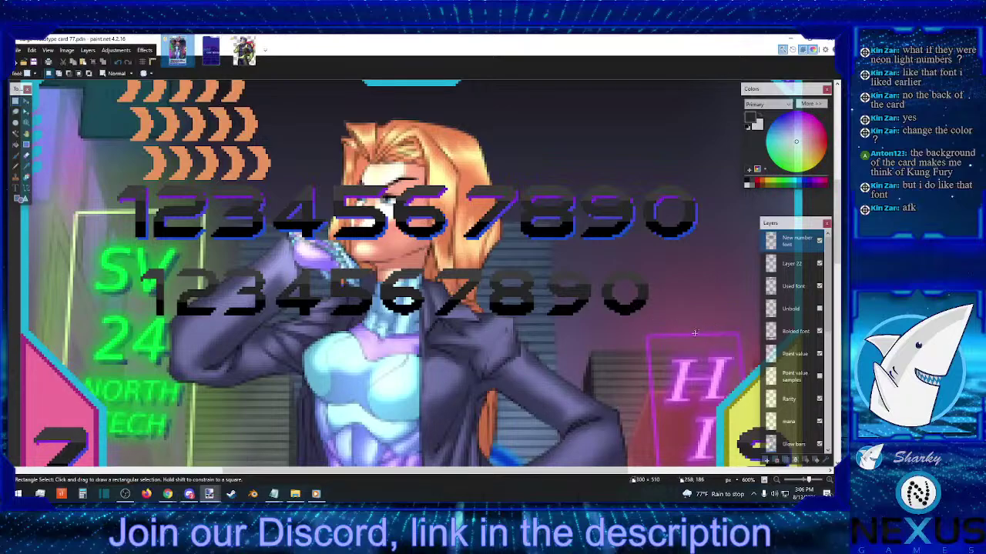
# - Copy the whole lower number row with a 222 by 32 pixel selection and paste it onto Layer 22
pyautogui.moveTo(710, 341); pyautogui.dragTo(134, 258)
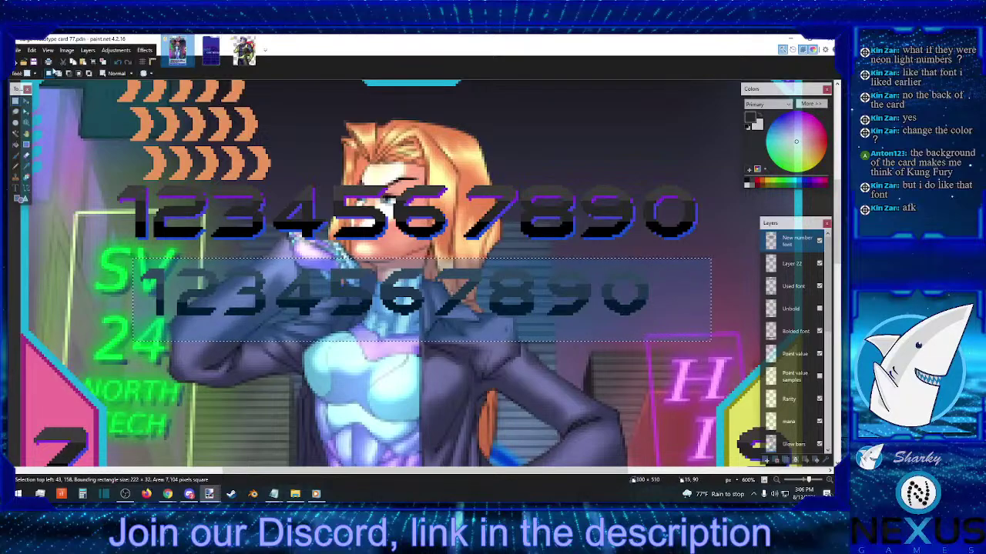
pyautogui.click(792, 263)
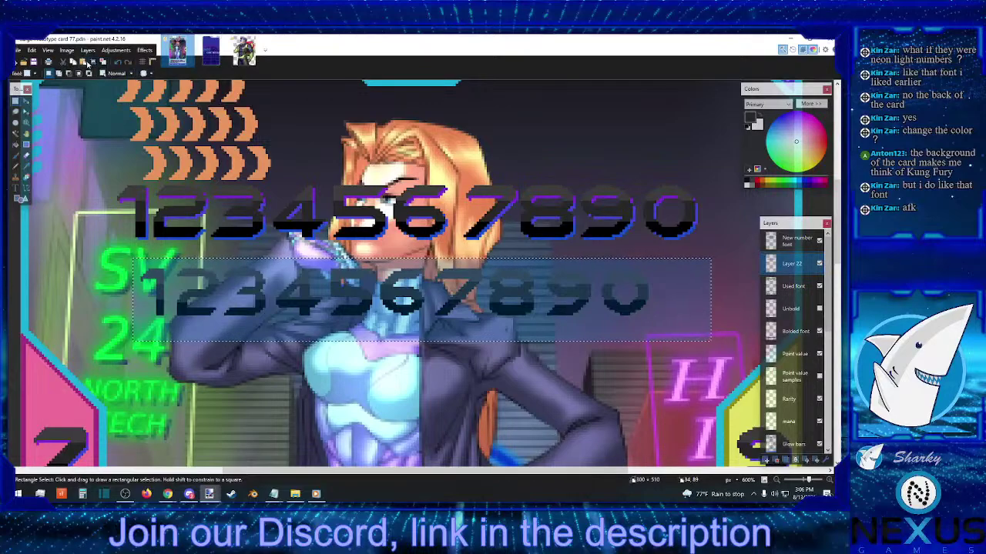
pyautogui.click(88, 62)
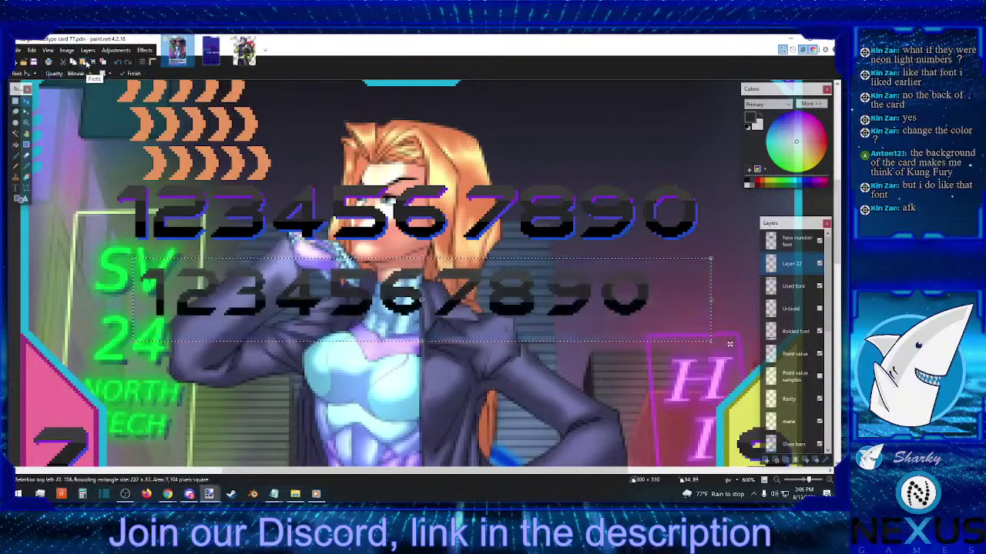
# - Hide the New number font layer, deselect, and fill the top band of the lower digits with the purple sampled from the upper row
pyautogui.click(820, 241)
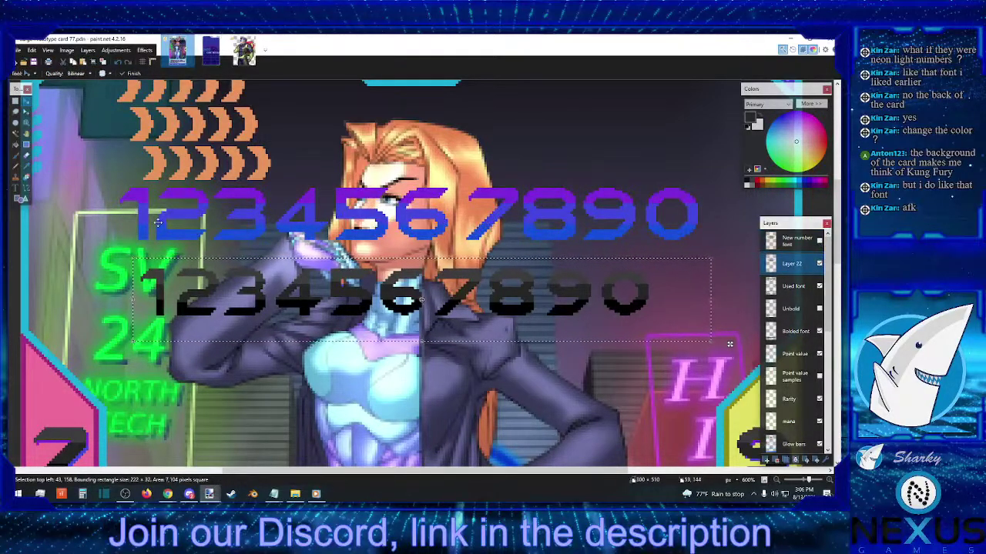
pyautogui.click(26, 166)
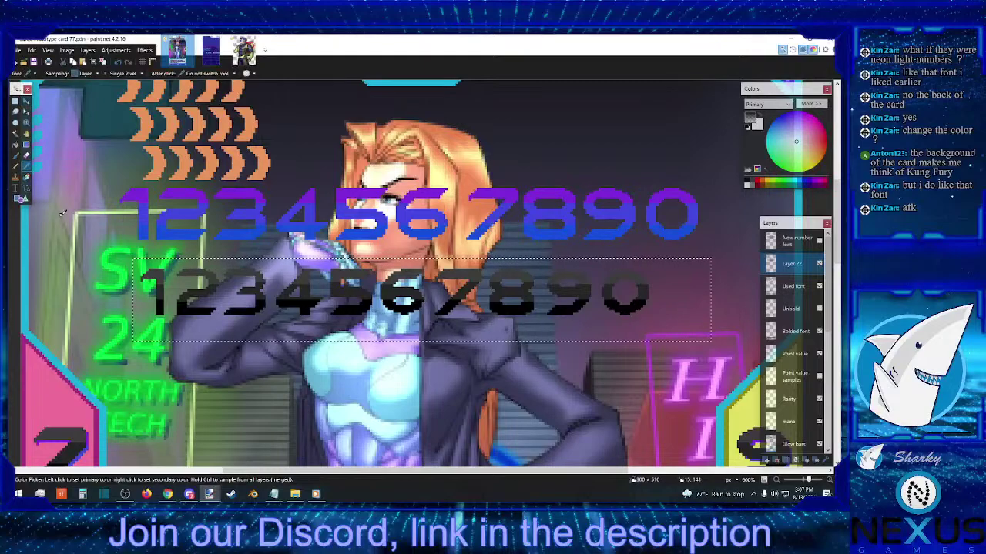
pyautogui.click(15, 101)
pyautogui.hotkey('ctrl', 'd')
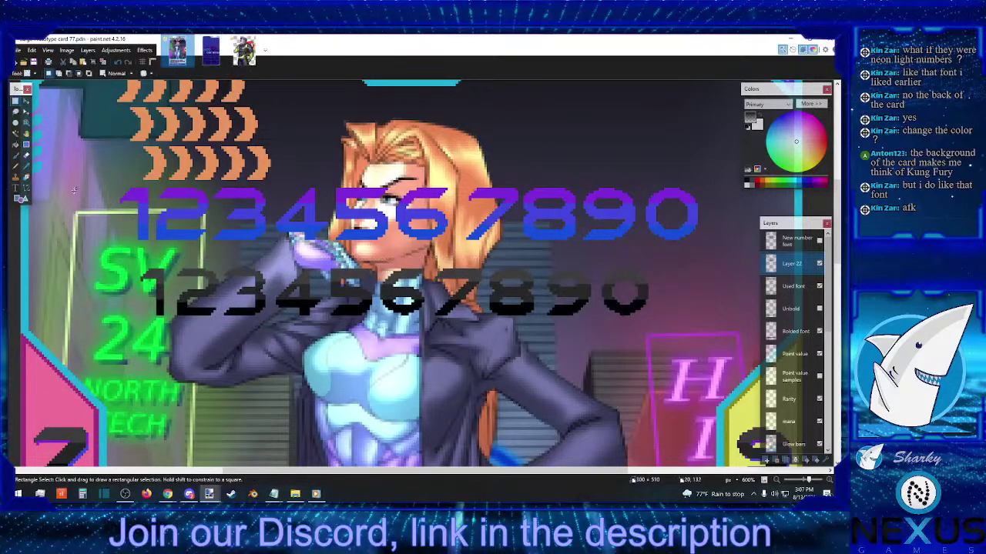
pyautogui.click(26, 171)
pyautogui.click(151, 192)
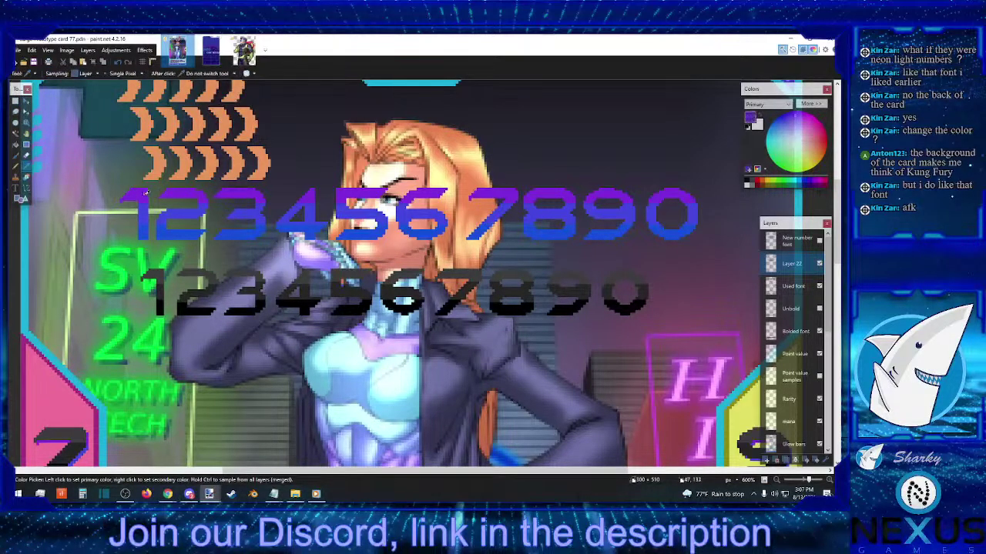
pyautogui.click(15, 144)
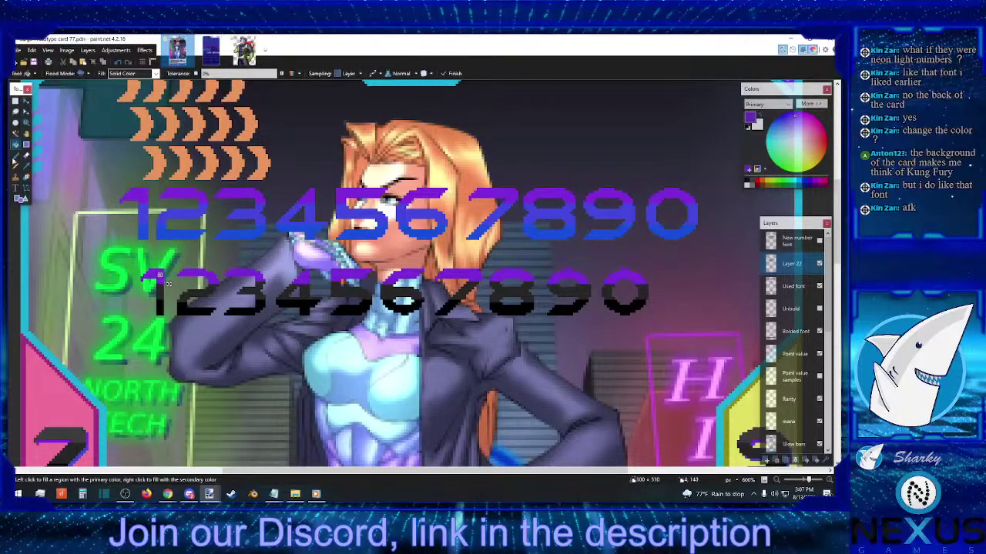
# - Fill the middle and bottom bands of the lower digits with the matching indigo and blue sampled from the upper row
pyautogui.click(26, 170)
pyautogui.click(142, 213)
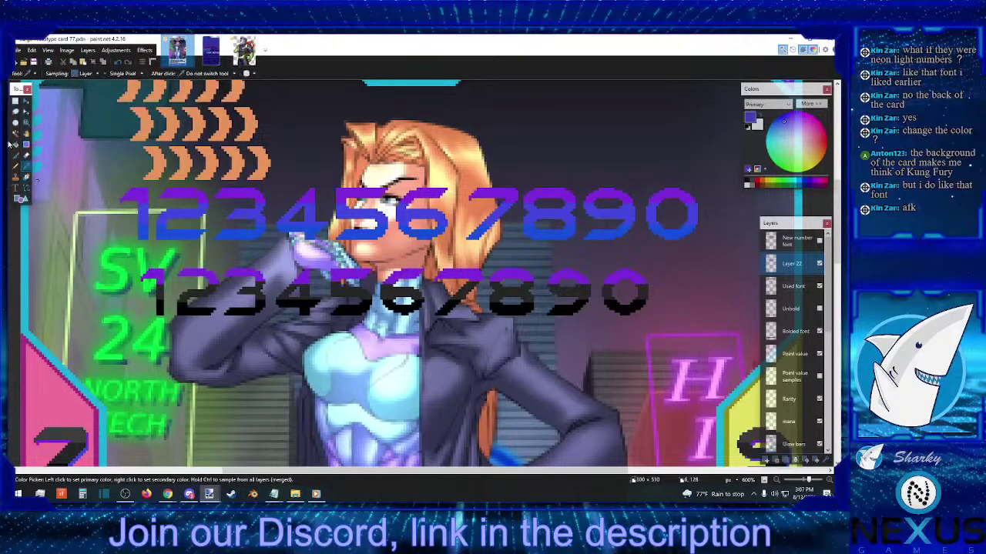
pyautogui.click(15, 144)
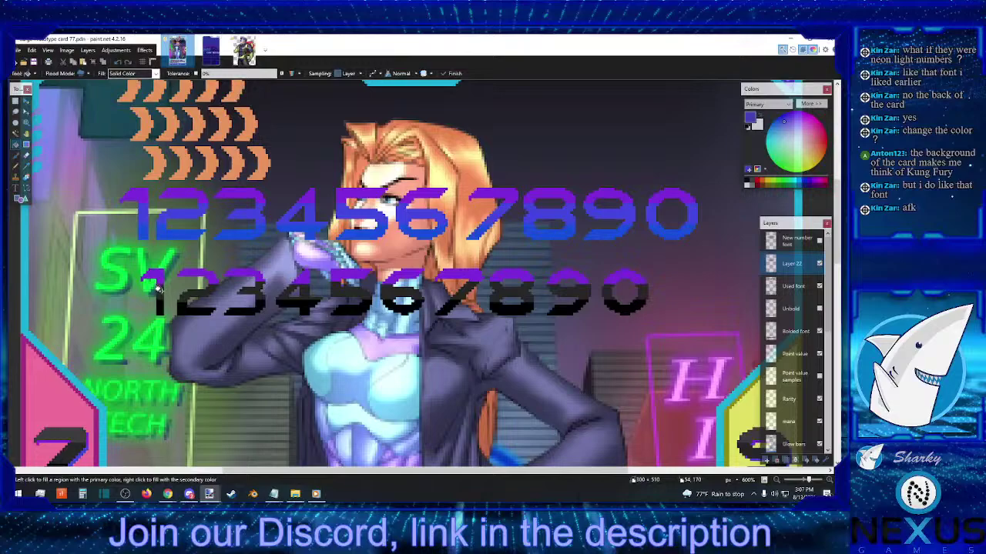
pyautogui.click(157, 289)
pyautogui.click(26, 171)
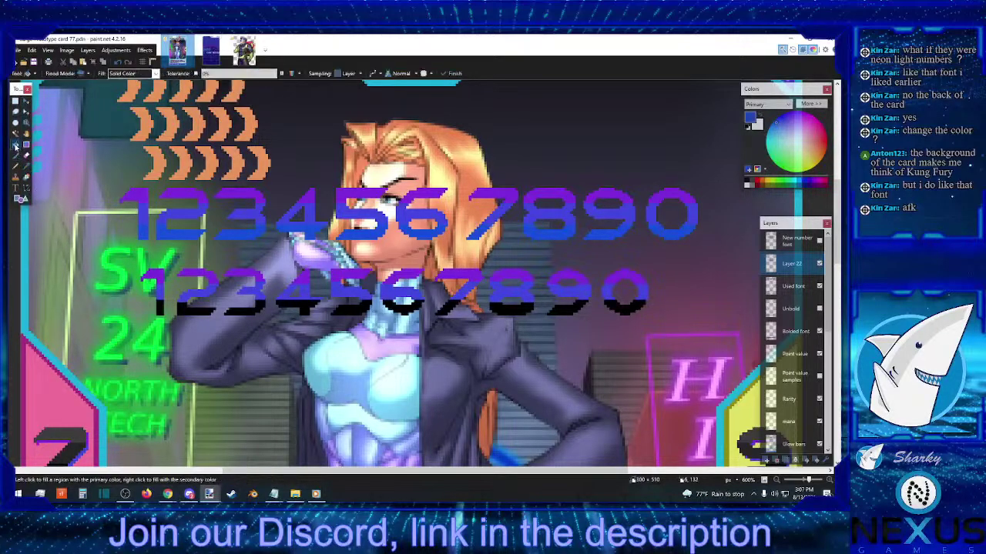
pyautogui.click(16, 144)
pyautogui.click(157, 306)
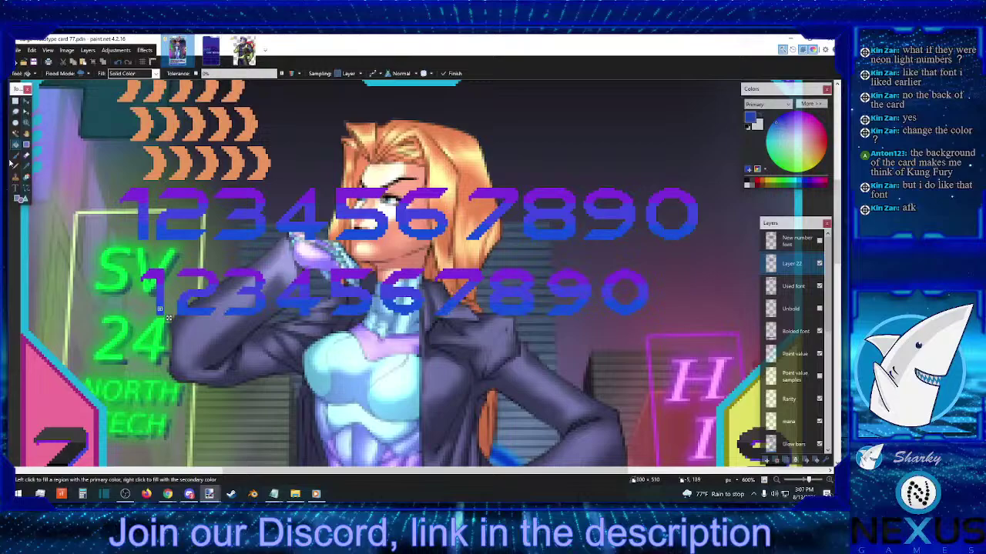
# - Show the New number font layer and offset the coloured lower row 1 pixel right and 1 pixel down using a 206 by 25 pixel selection
pyautogui.click(15, 101)
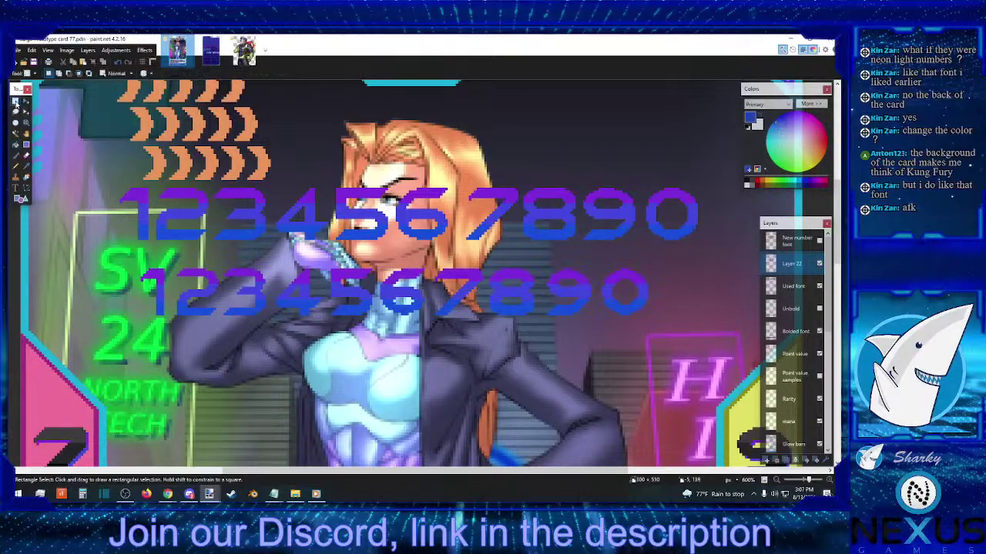
pyautogui.click(819, 241)
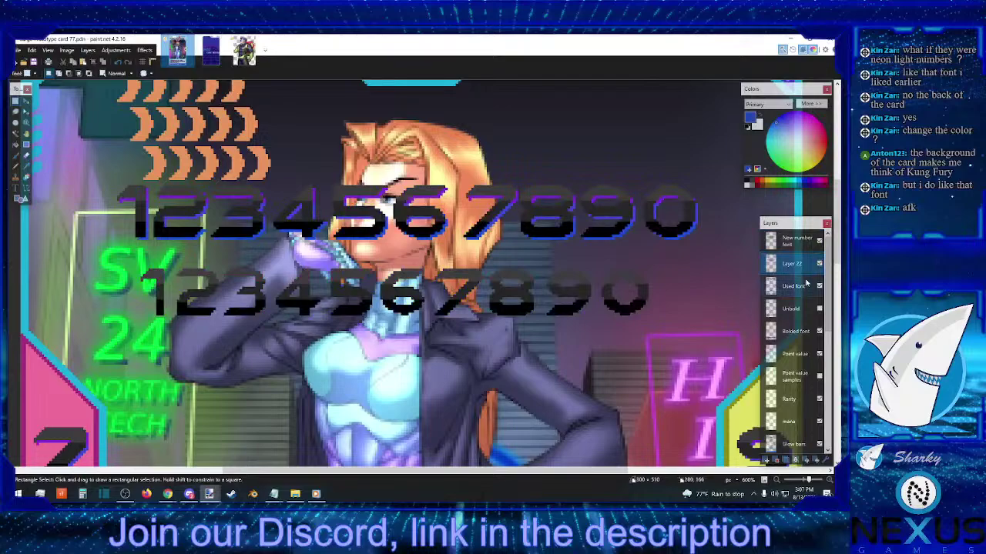
pyautogui.moveTo(129, 262); pyautogui.dragTo(664, 325)
pyautogui.click(26, 101)
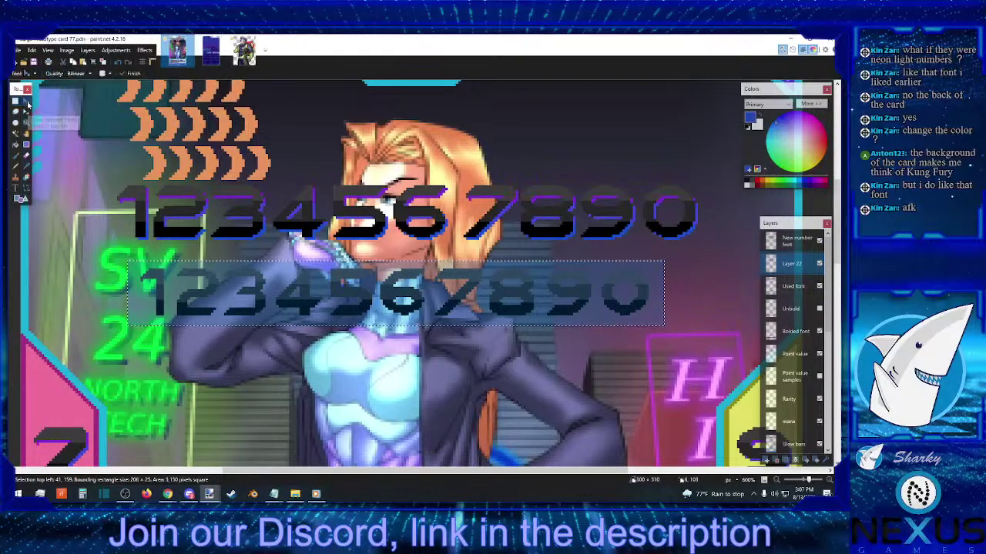
pyautogui.moveTo(682, 328); pyautogui.dragTo(685, 331)
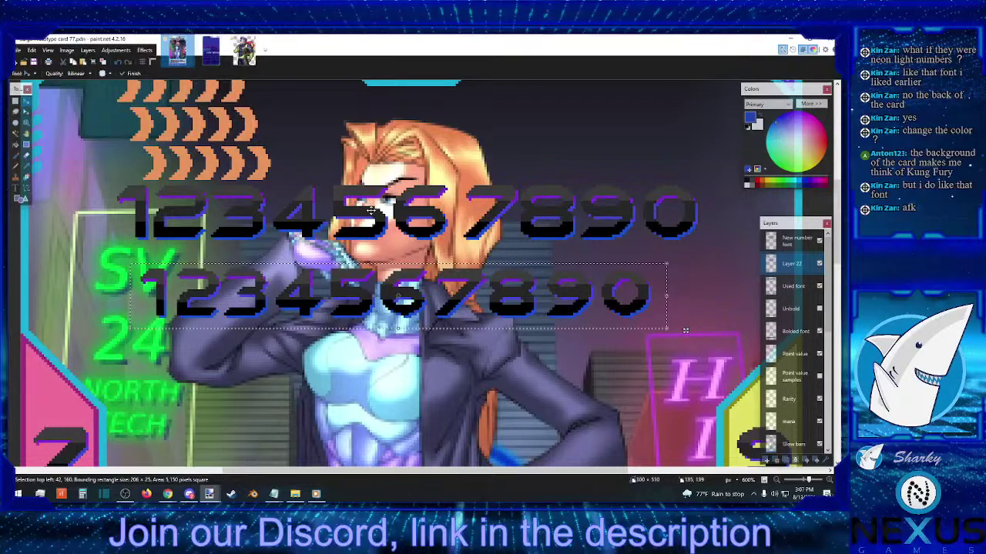
pyautogui.click(16, 101)
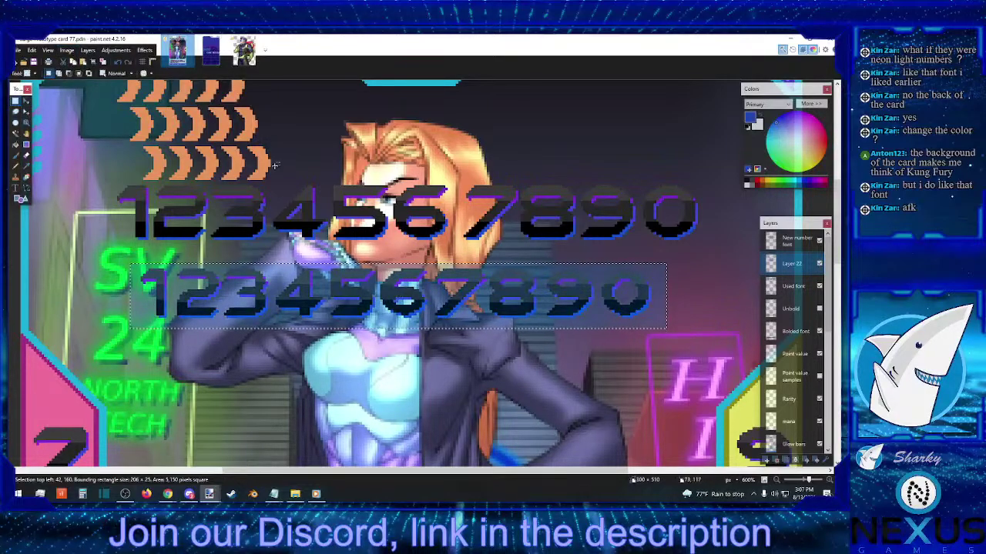
# - Review both number rows on the whole card at 100% and look at the Neon Continuum card back for comparison
pyautogui.click(777, 480)
pyautogui.click(776, 480)
pyautogui.click(776, 480)
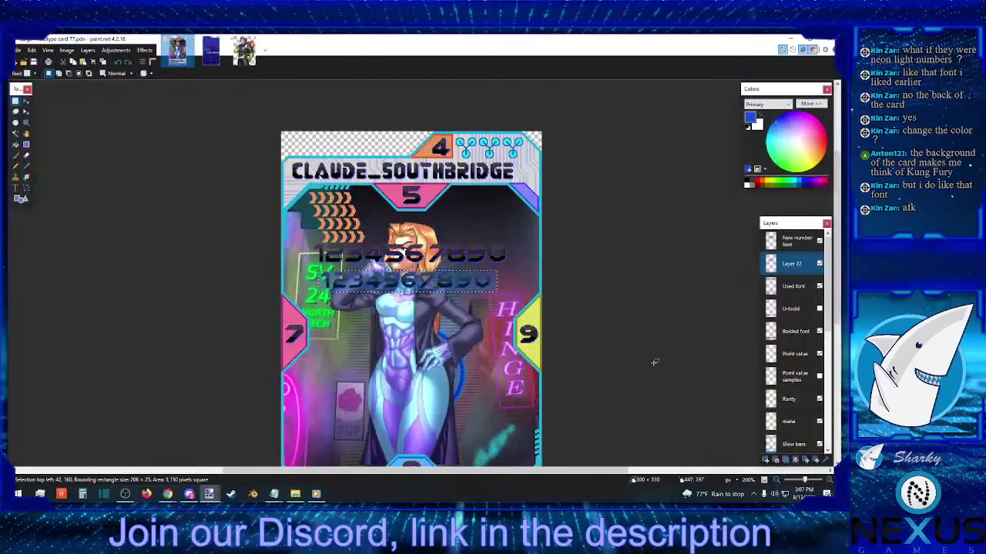
pyautogui.click(776, 480)
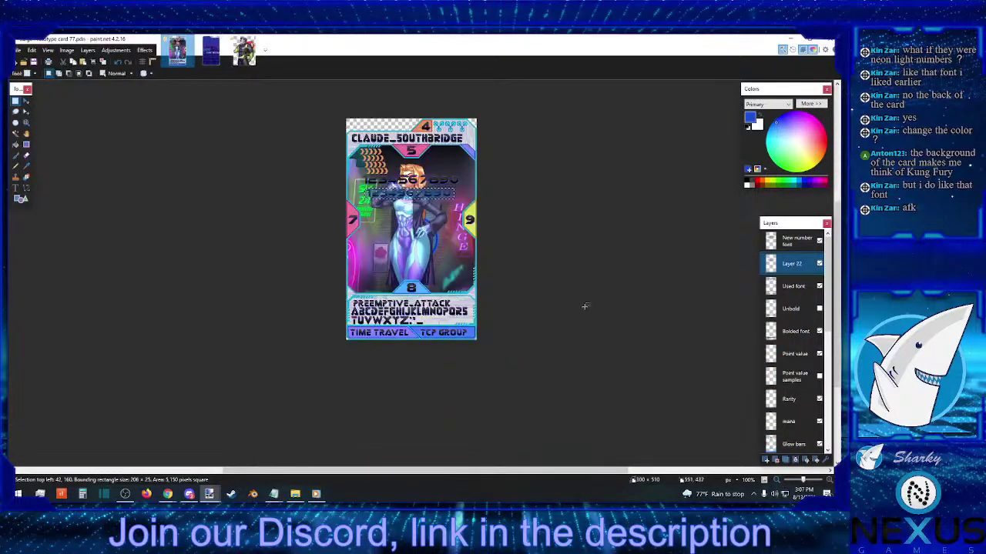
pyautogui.hotkey('ctrl', 'a')
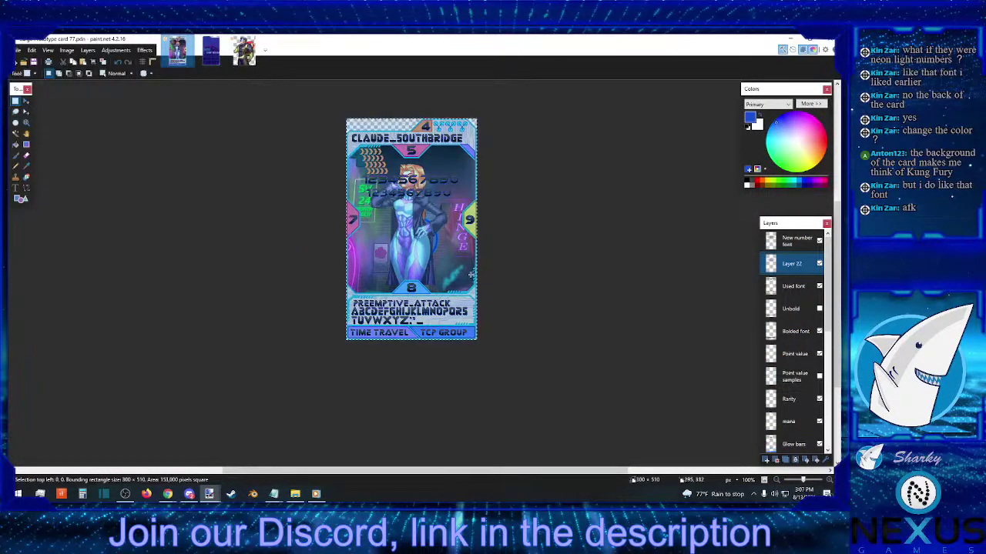
pyautogui.click(210, 50)
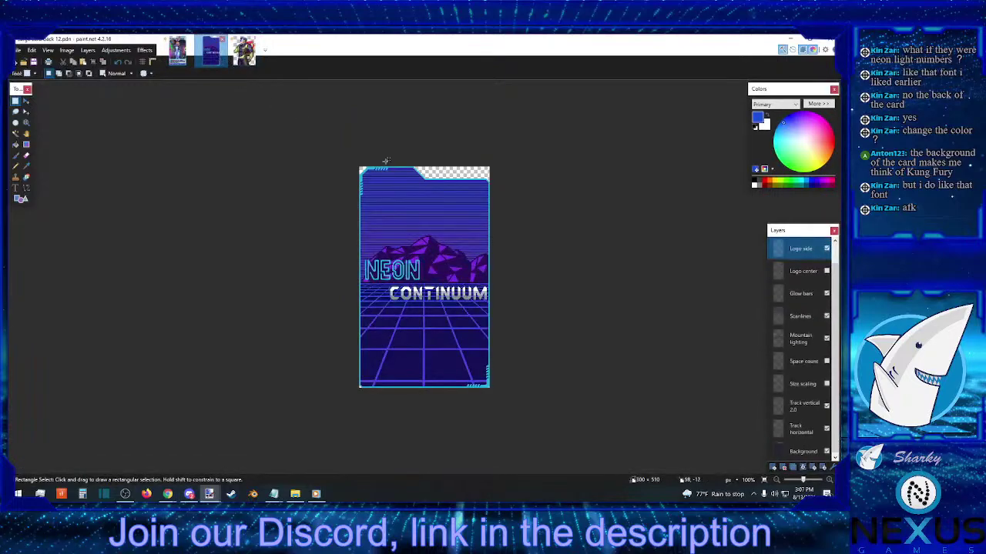
pyautogui.hotkey('ctrl', 'a')
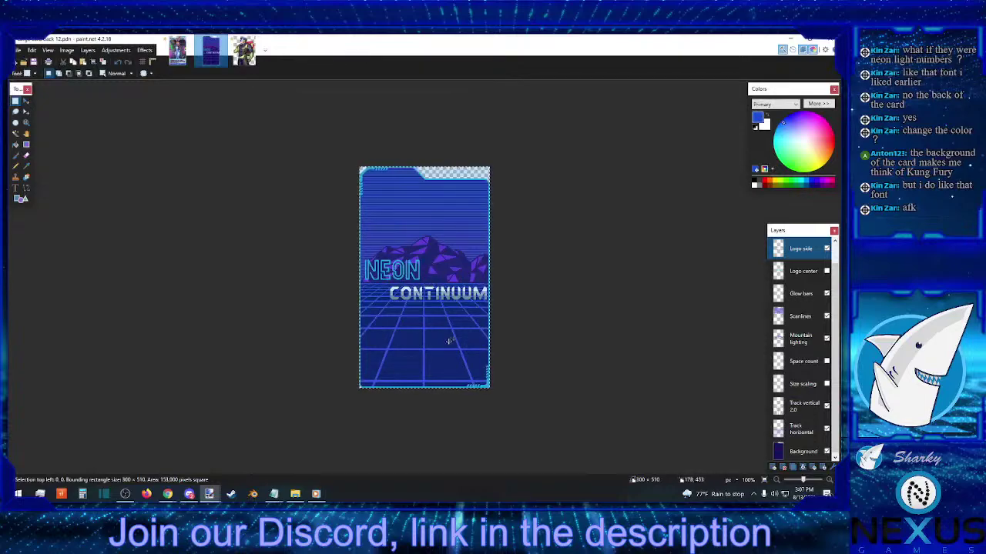
pyautogui.hotkey('ctrl', 'd')
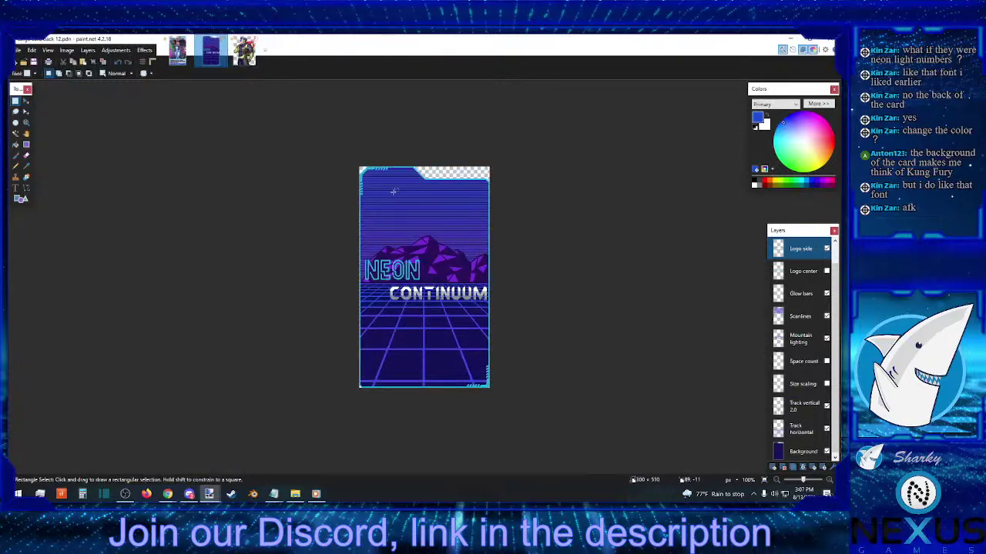
pyautogui.click(177, 50)
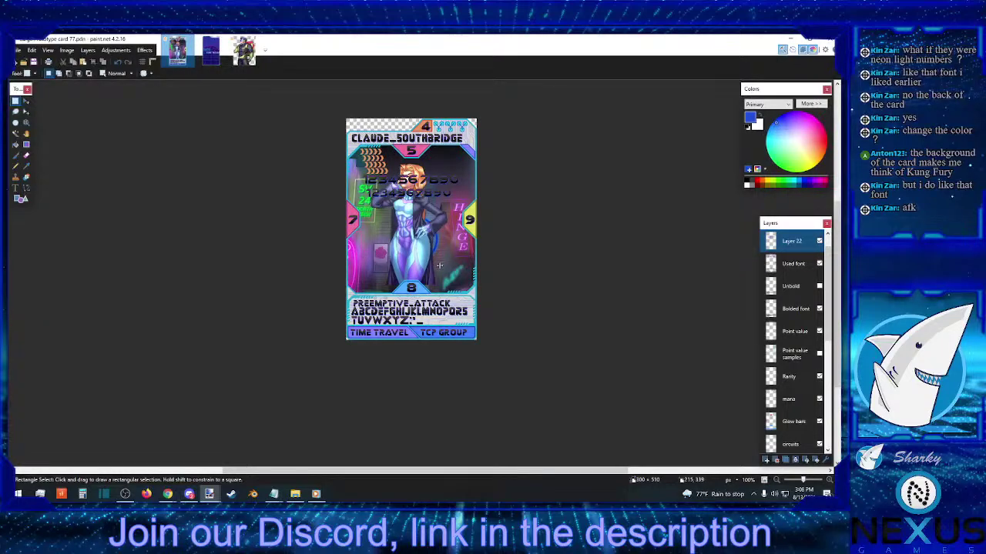
pyautogui.moveTo(465, 208); pyautogui.dragTo(343, 148)
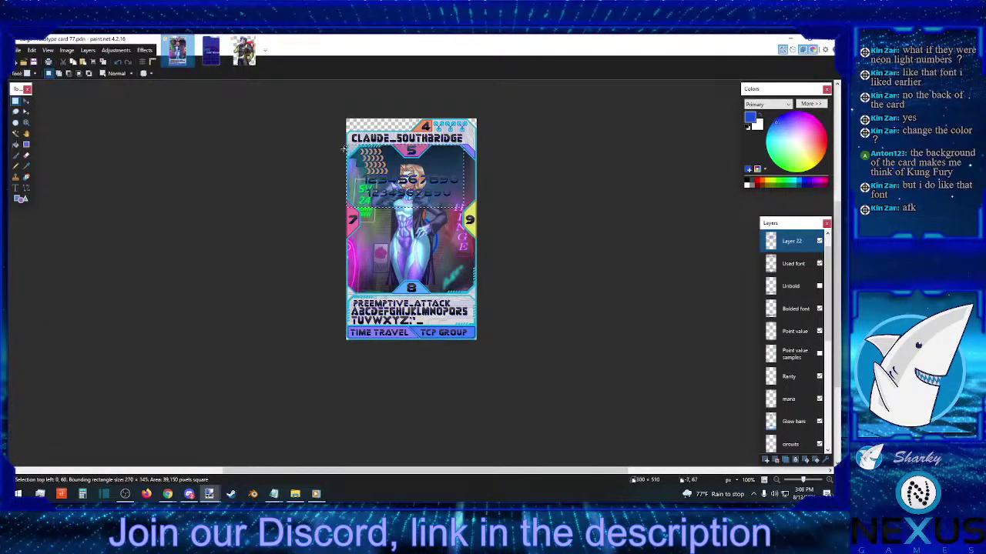
pyautogui.hotkey('ctrl', 'd')
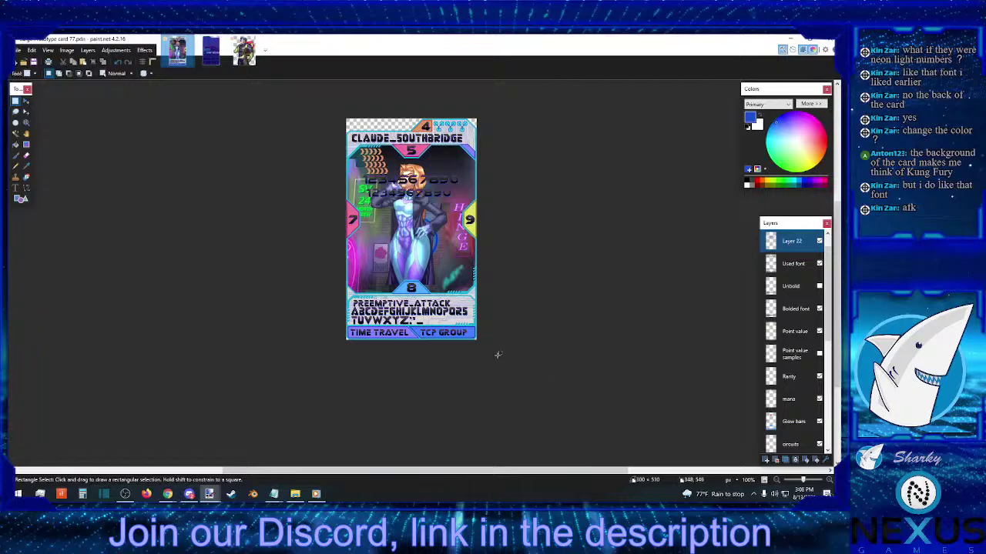
pyautogui.moveTo(498, 355); pyautogui.dragTo(343, 239)
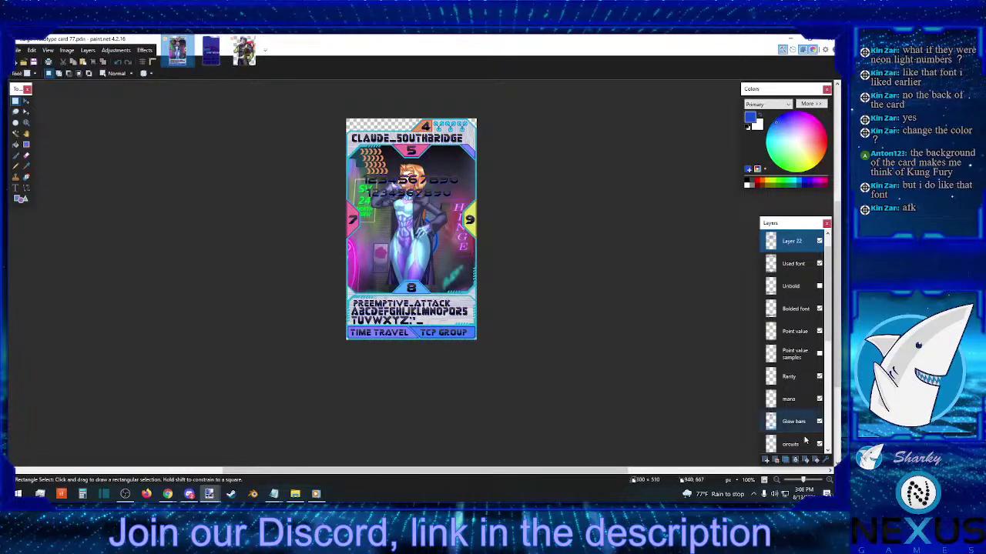
# - Check both number rows at 400% and save the card file
pyautogui.click(829, 480)
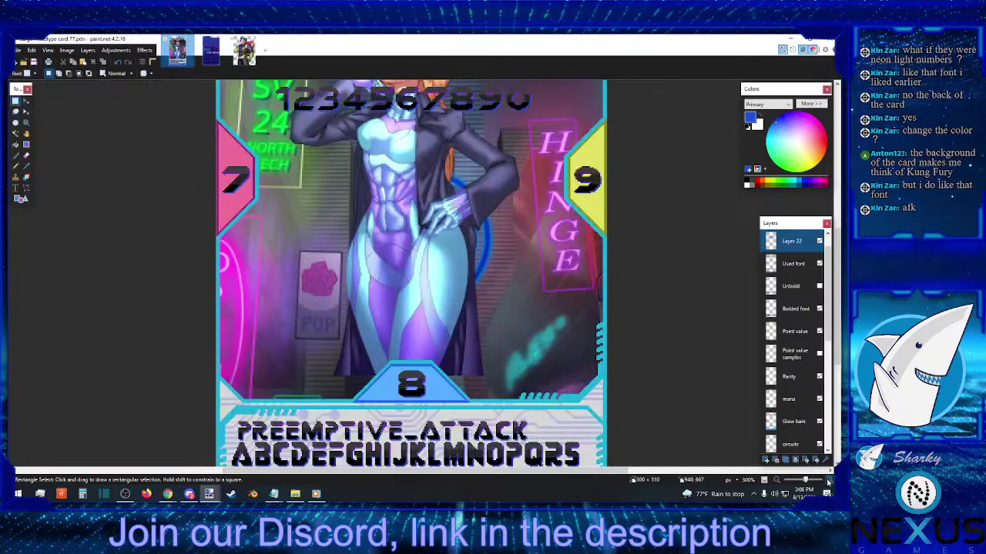
pyautogui.scroll(2, 612, 356)
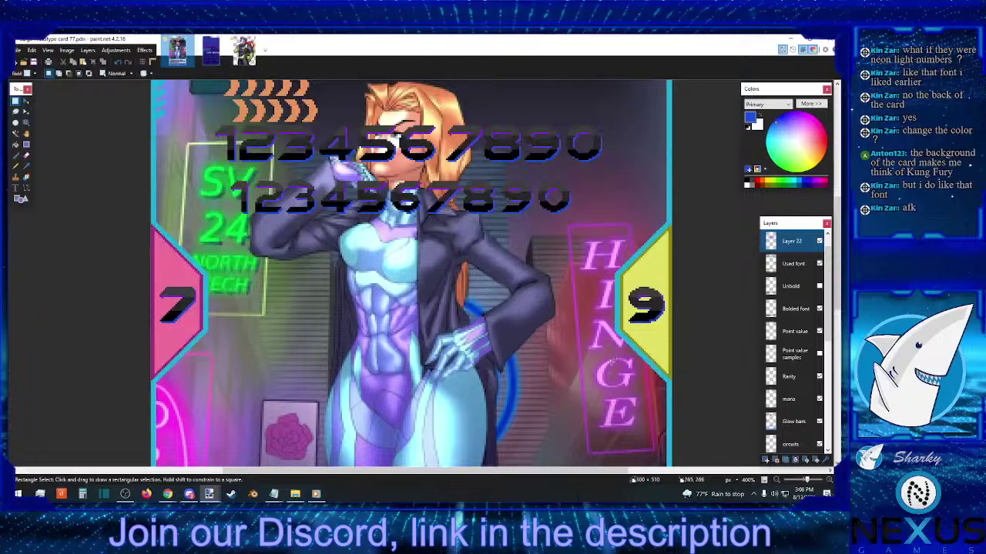
pyautogui.scroll(2, 613, 362)
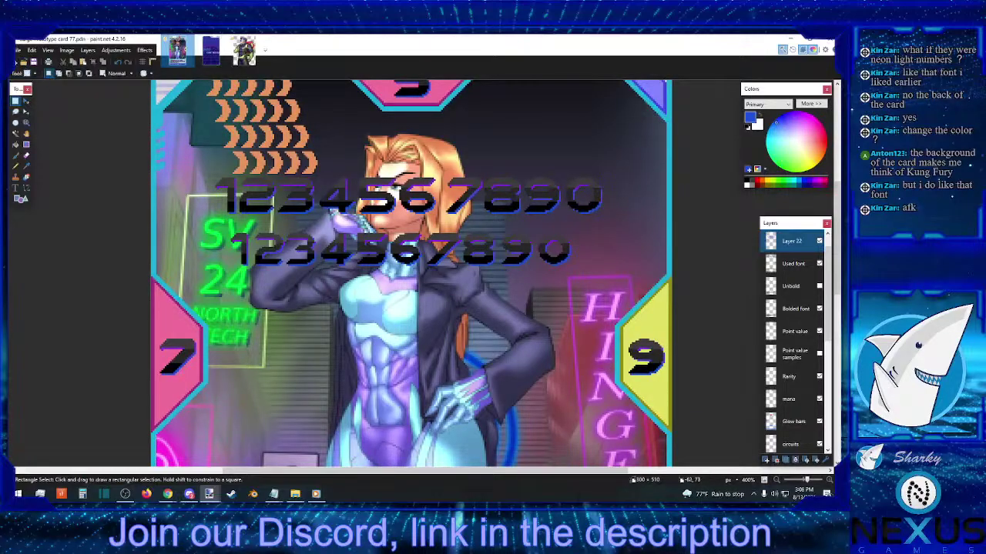
pyautogui.click(20, 49)
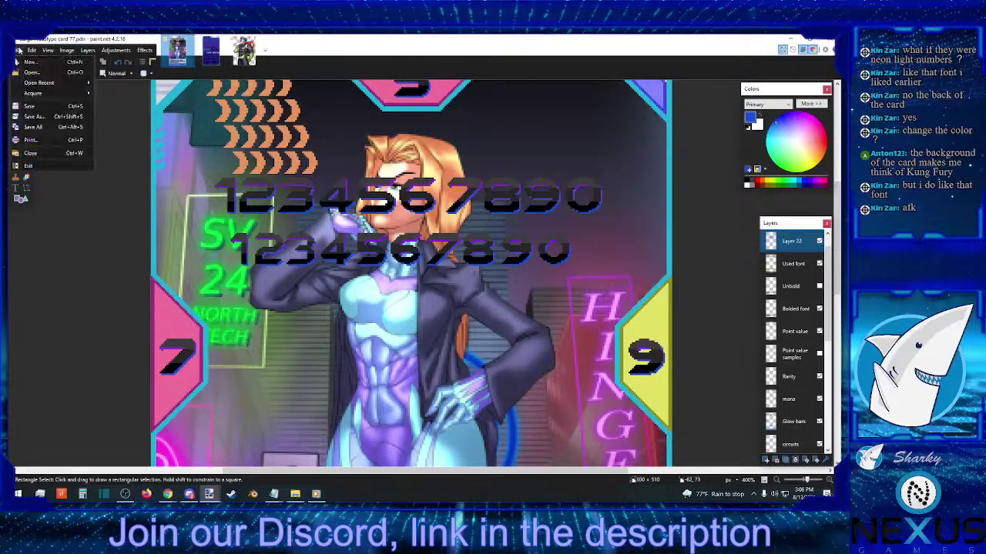
pyautogui.click(40, 109)
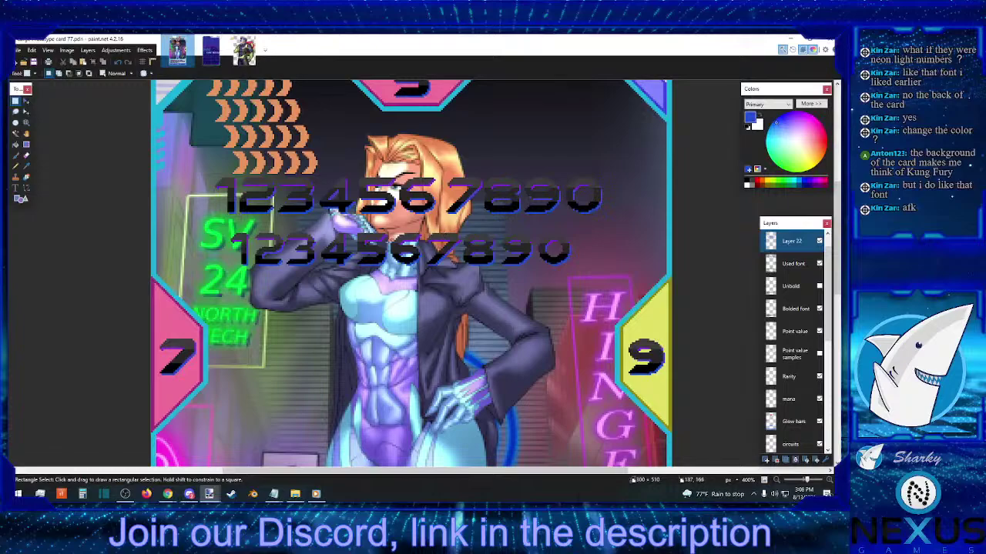
# - Copy the first A of ATTACK from the Used font layer with a 15 by 15 pixel selection and paste it beneath the lower row's 1
pyautogui.scroll(-15, 601, 335)
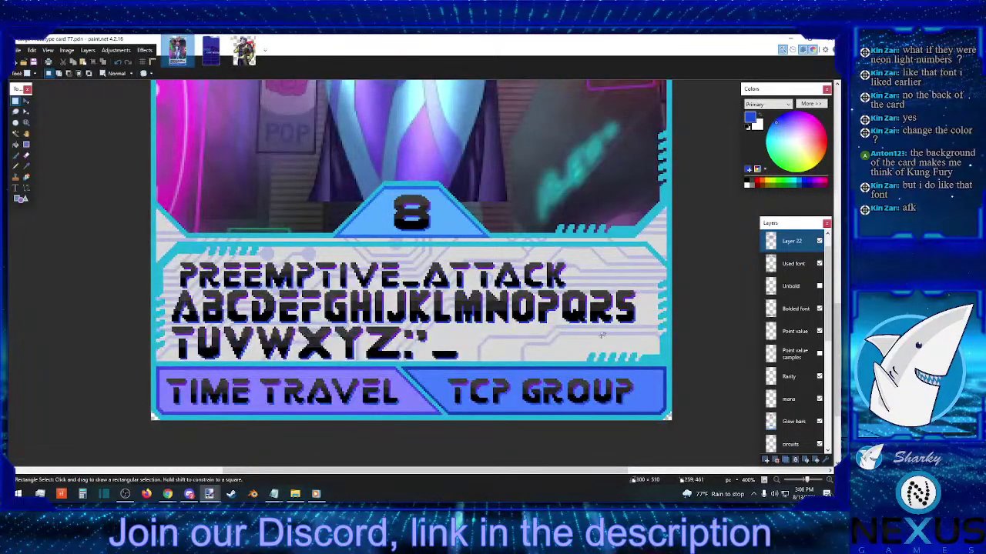
pyautogui.click(790, 265)
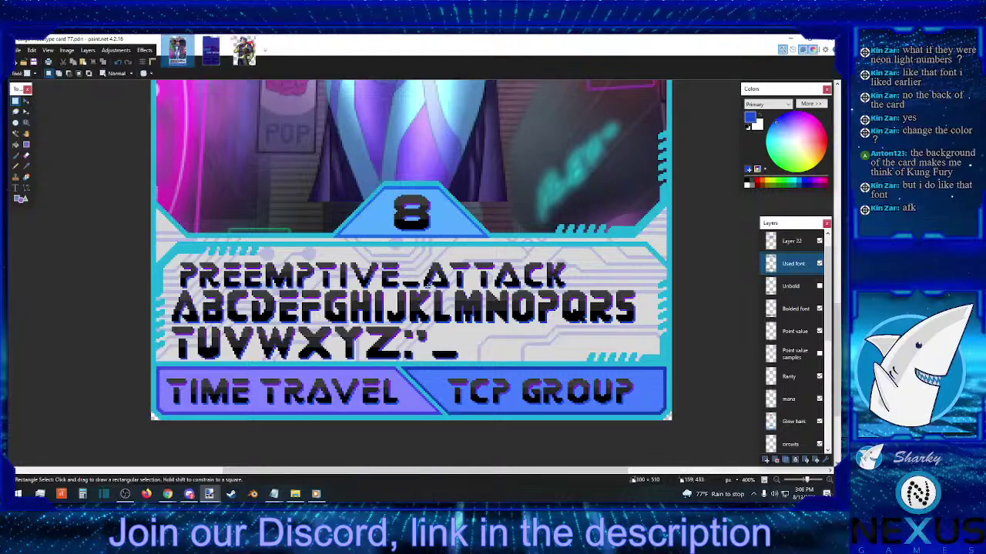
pyautogui.moveTo(423, 289); pyautogui.dragTo(450, 265)
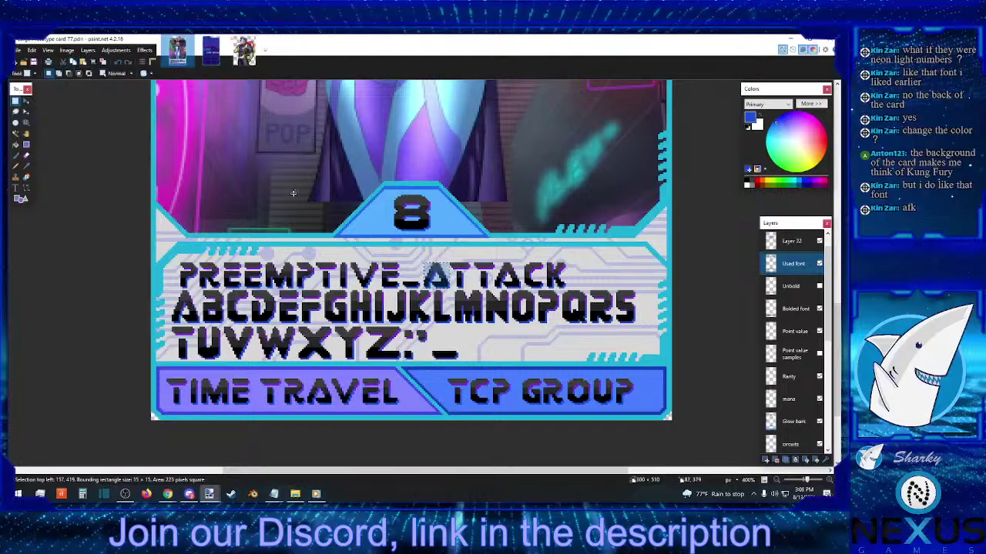
pyautogui.scroll(5, 293, 194)
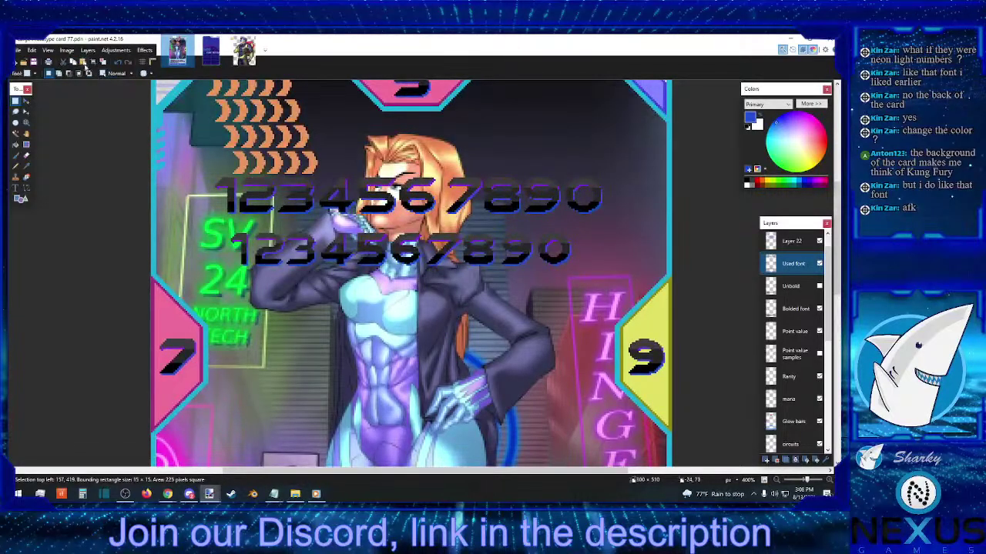
pyautogui.click(85, 62)
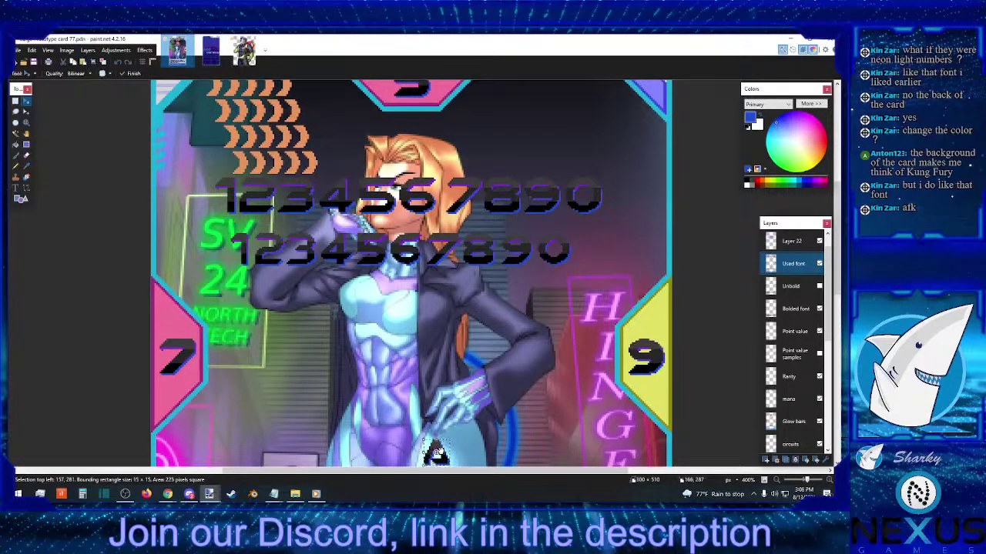
pyautogui.moveTo(436, 452); pyautogui.dragTo(271, 315)
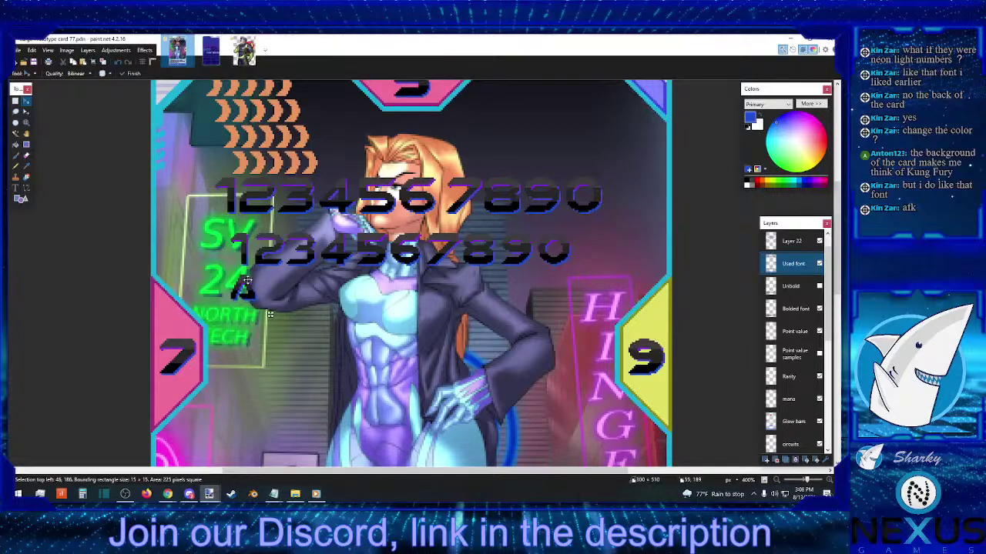
# - Nudge the pasted A 1 pixel right beneath the lower number row's 1
pyautogui.moveTo(248, 280); pyautogui.dragTo(251, 279)
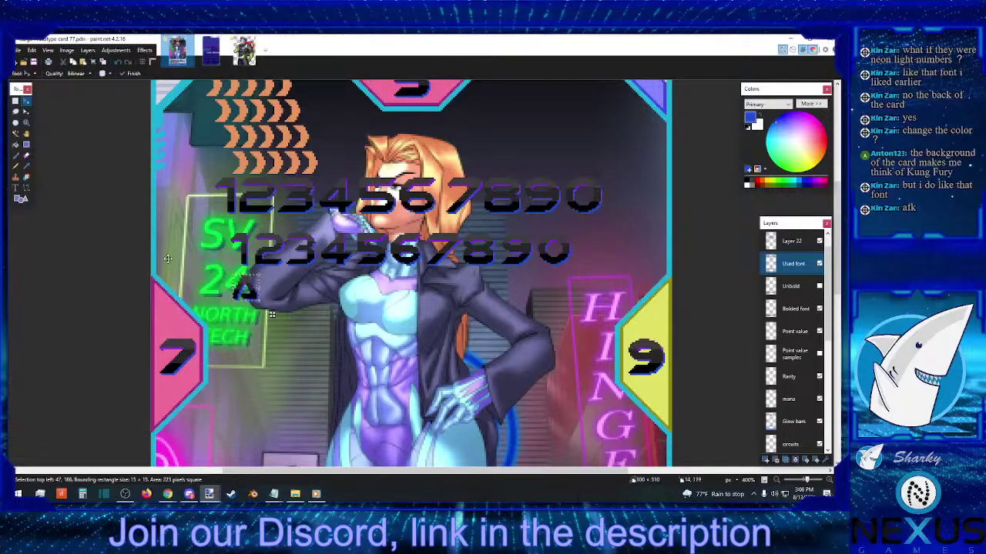
pyautogui.click(15, 101)
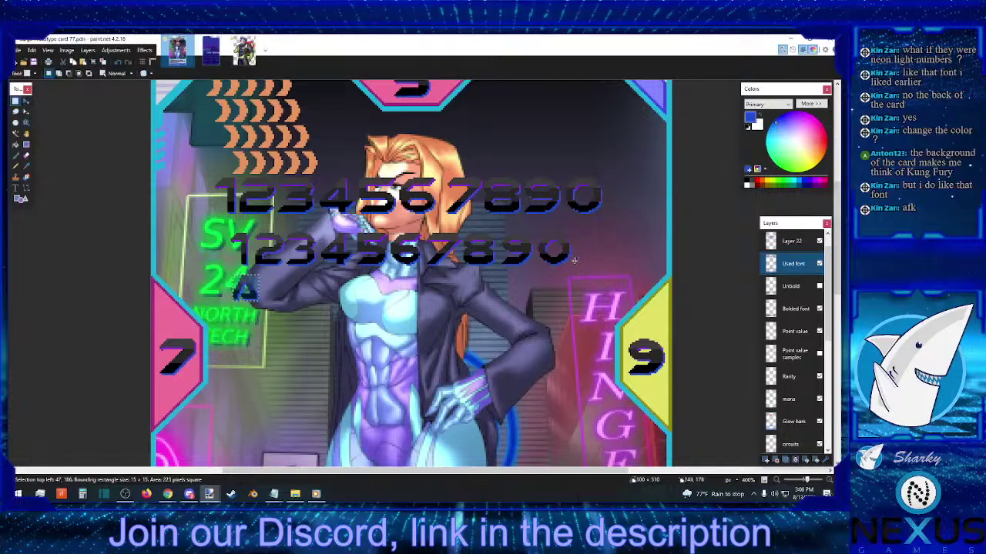
pyautogui.click(214, 264)
pyautogui.moveTo(231, 268); pyautogui.dragTo(579, 227)
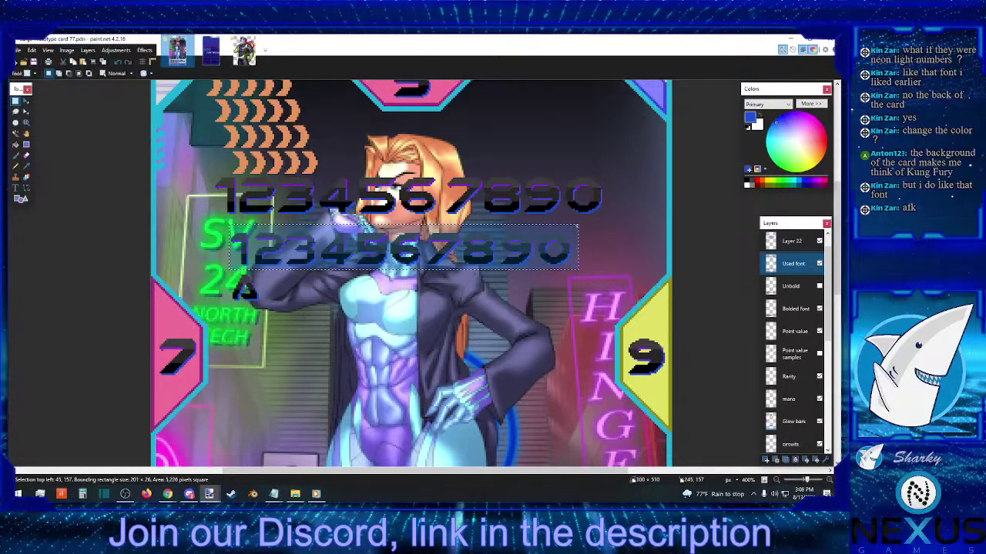
pyautogui.click(276, 295)
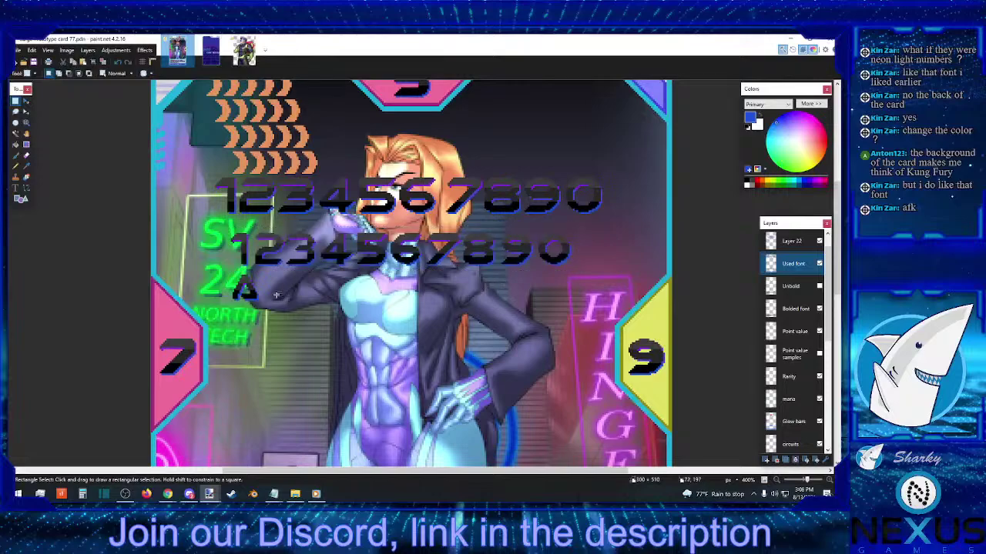
# - Cut the A from the Used font layer with a 25 by 15 pixel selection and paste it onto the New number font layer
pyautogui.moveTo(266, 299); pyautogui.dragTo(229, 271)
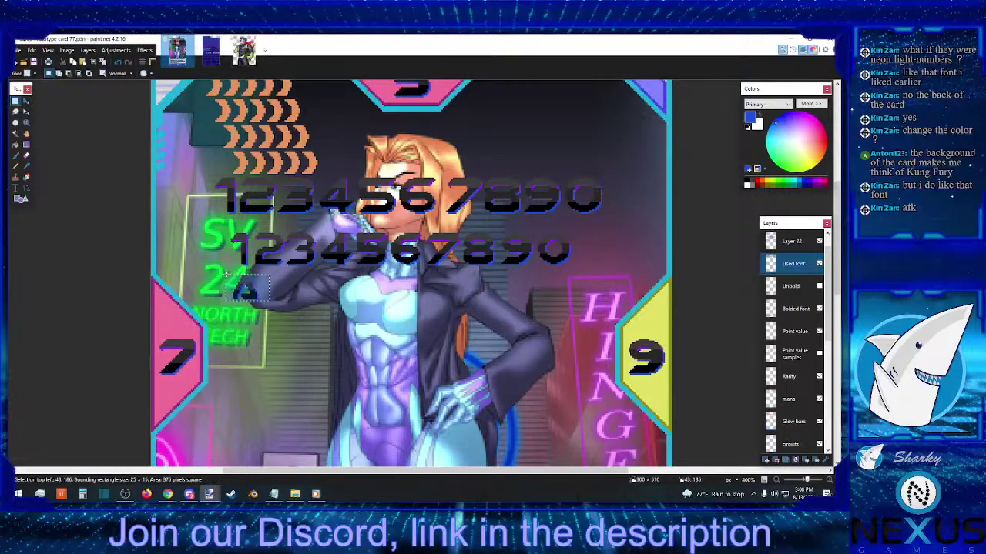
pyautogui.click(63, 63)
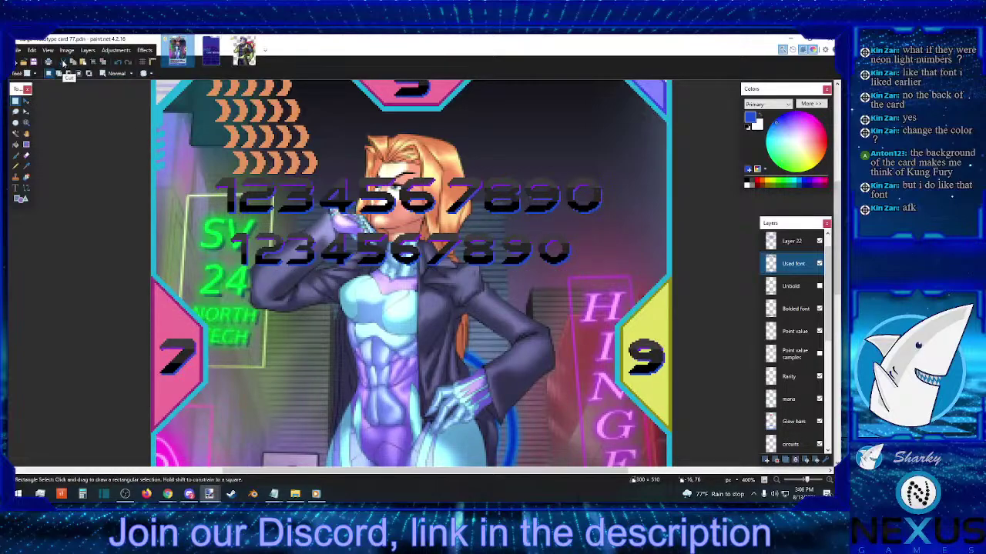
pyautogui.scroll(1, 806, 256)
pyautogui.click(801, 241)
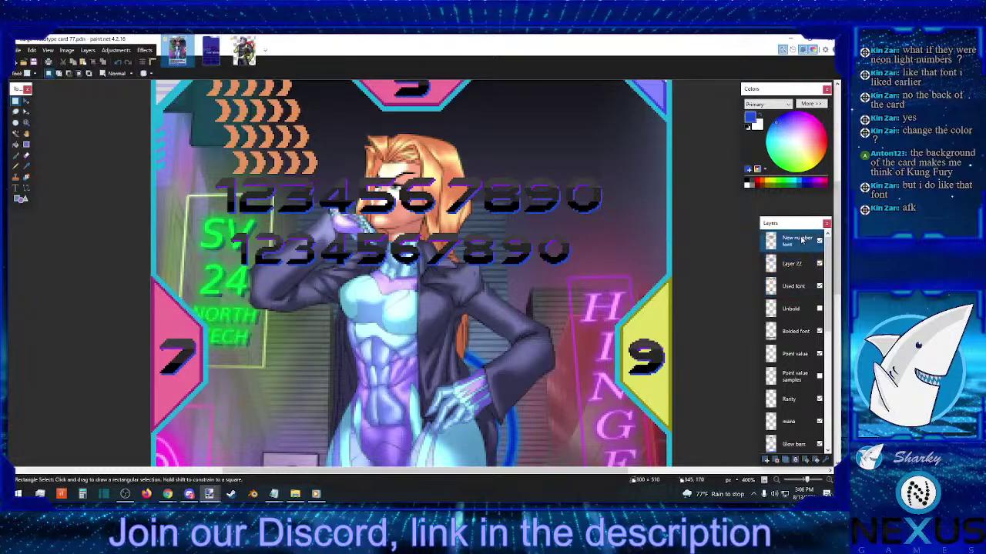
pyautogui.click(82, 63)
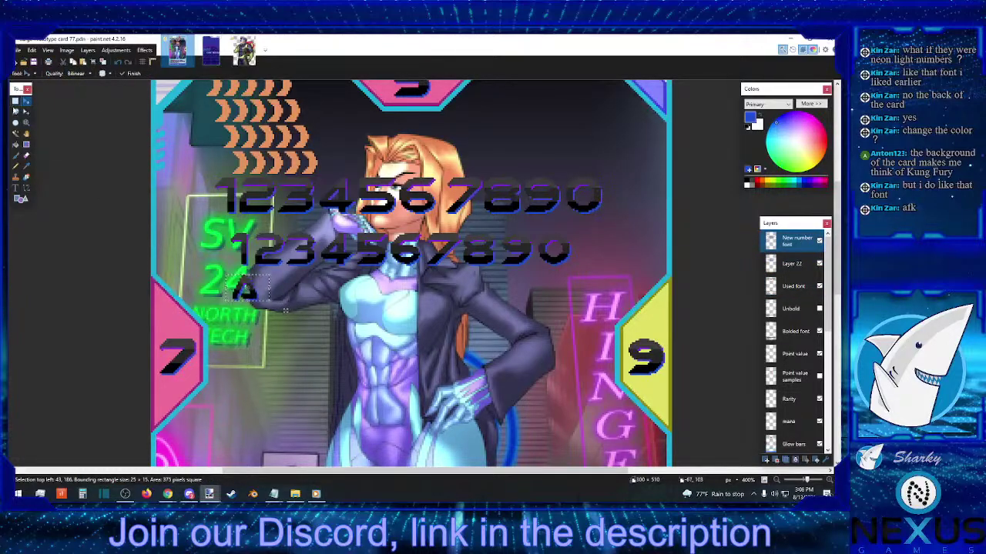
# - Copy the lower number row with a 222 by 23 pixel selection and place the copy beside the A, 22 pixels right and 24 down
pyautogui.click(15, 101)
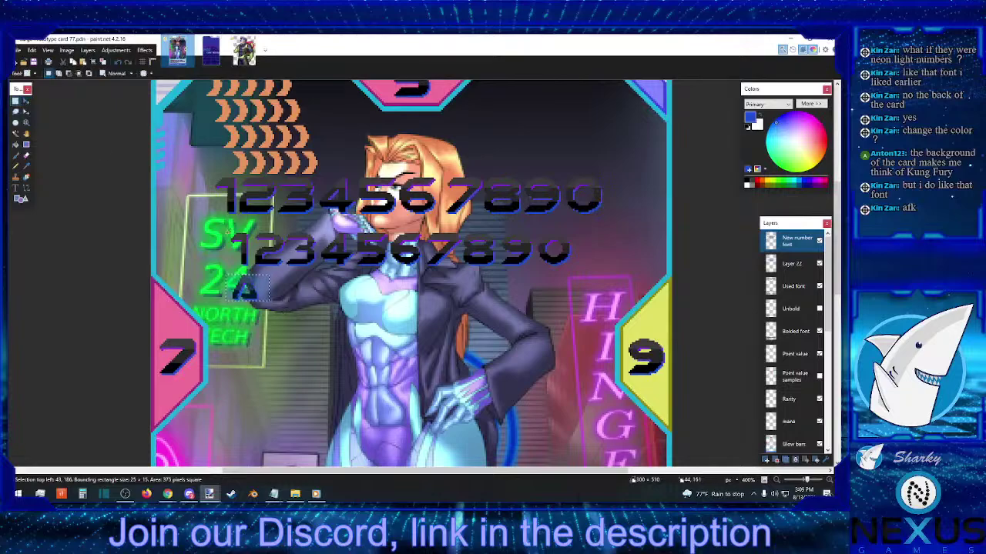
pyautogui.moveTo(227, 229); pyautogui.dragTo(611, 268)
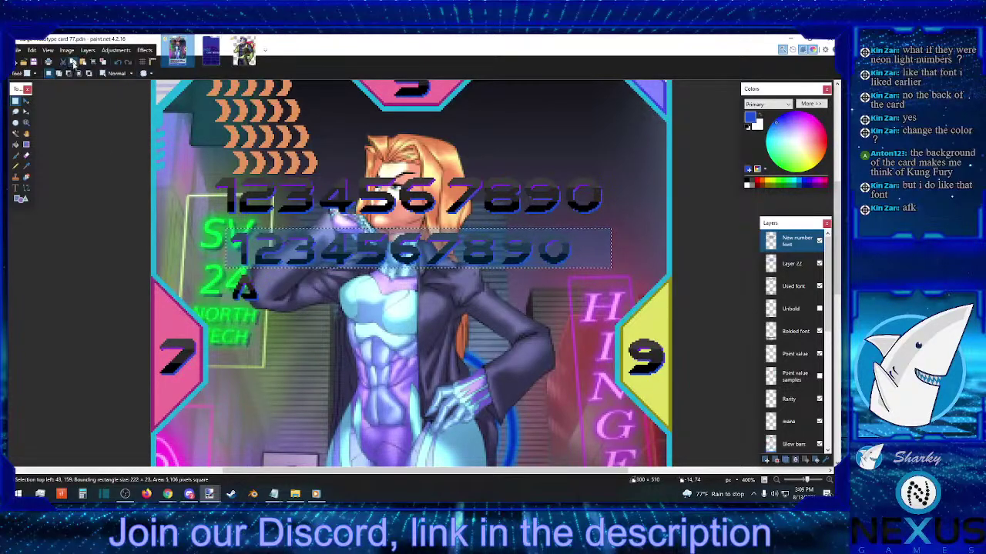
pyautogui.click(83, 63)
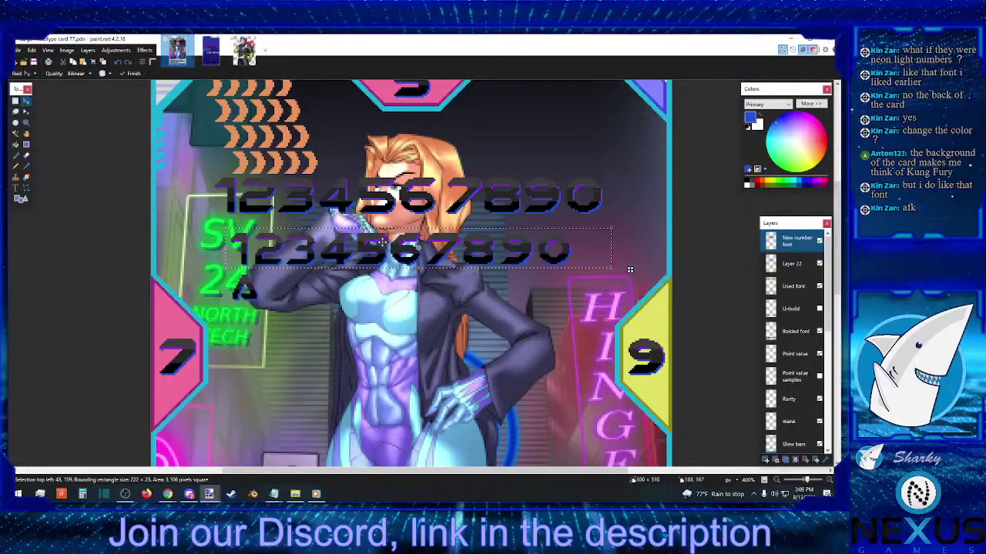
pyautogui.moveTo(388, 239); pyautogui.dragTo(422, 285)
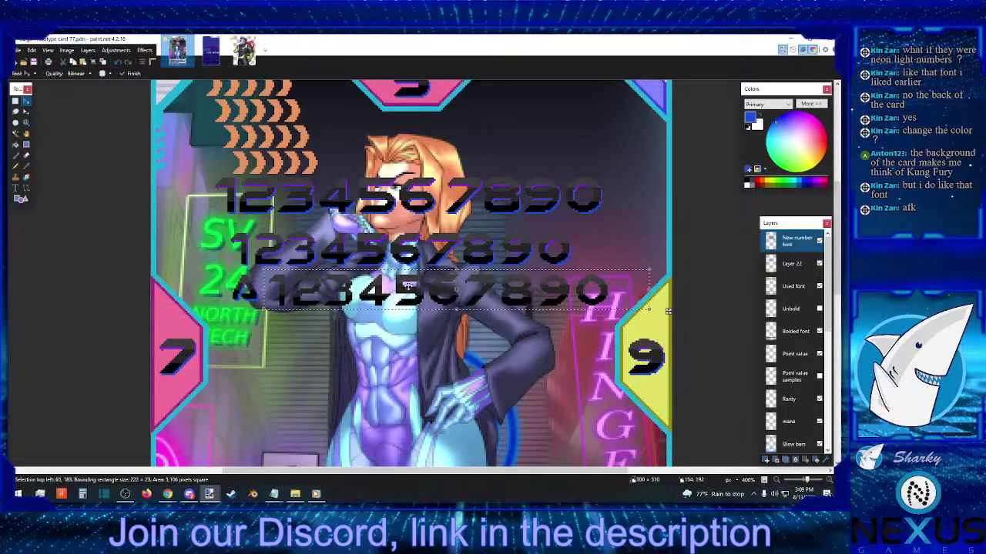
pyautogui.click(16, 101)
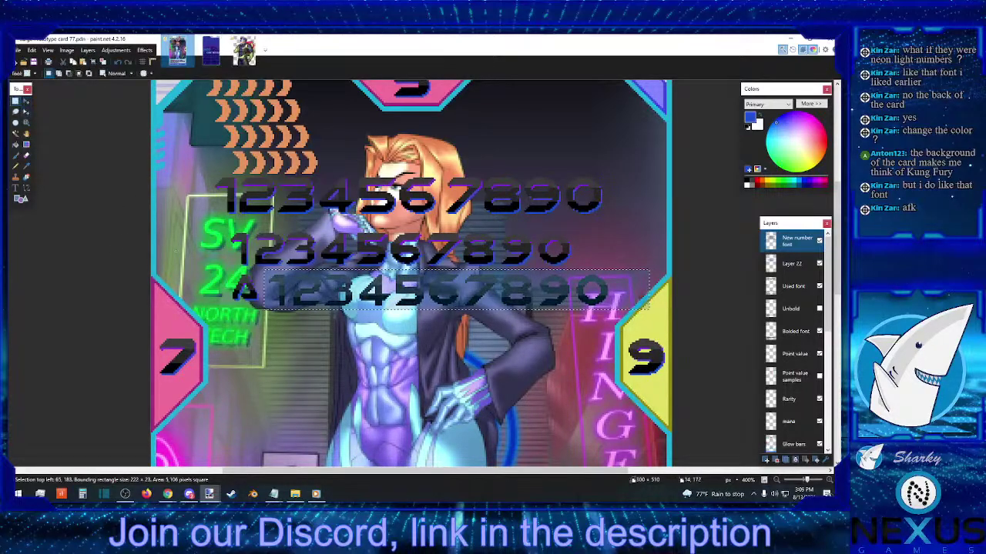
# - Move the A 5 pixels right and 4 pixels down using a 15 by 15 pixel selection, closer to the copied row's 1
pyautogui.scroll(4, 416, 274)
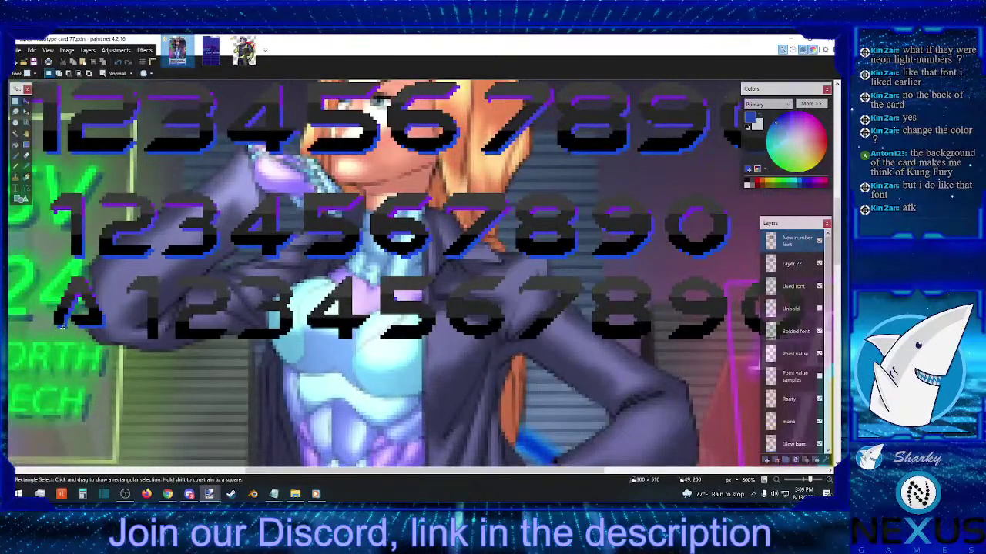
pyautogui.moveTo(56, 327); pyautogui.dragTo(101, 277)
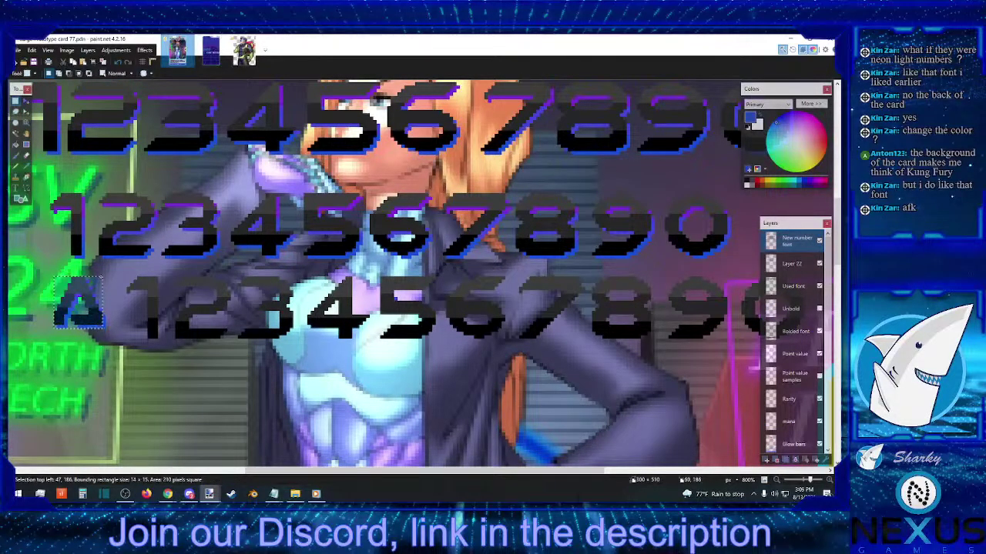
pyautogui.click(26, 102)
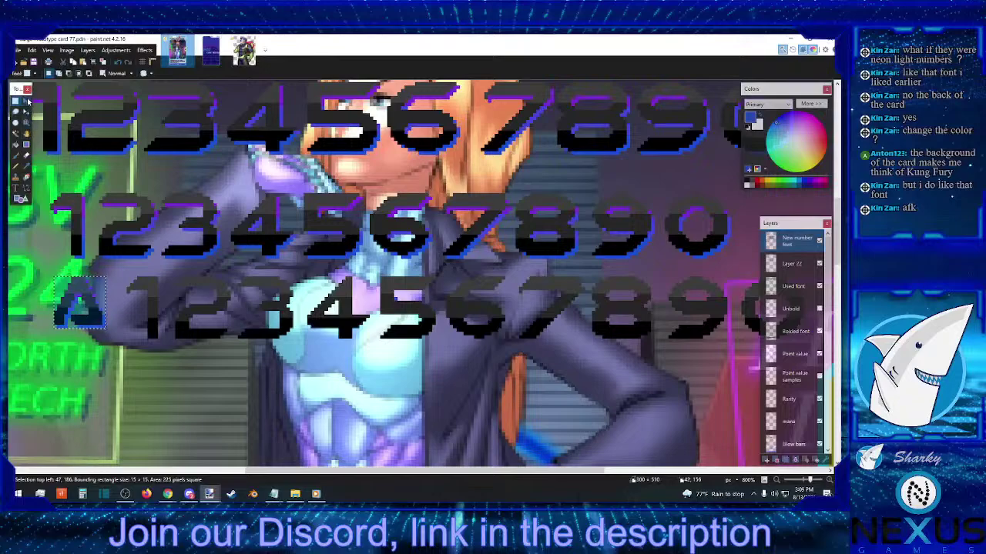
pyautogui.moveTo(119, 341); pyautogui.dragTo(136, 356)
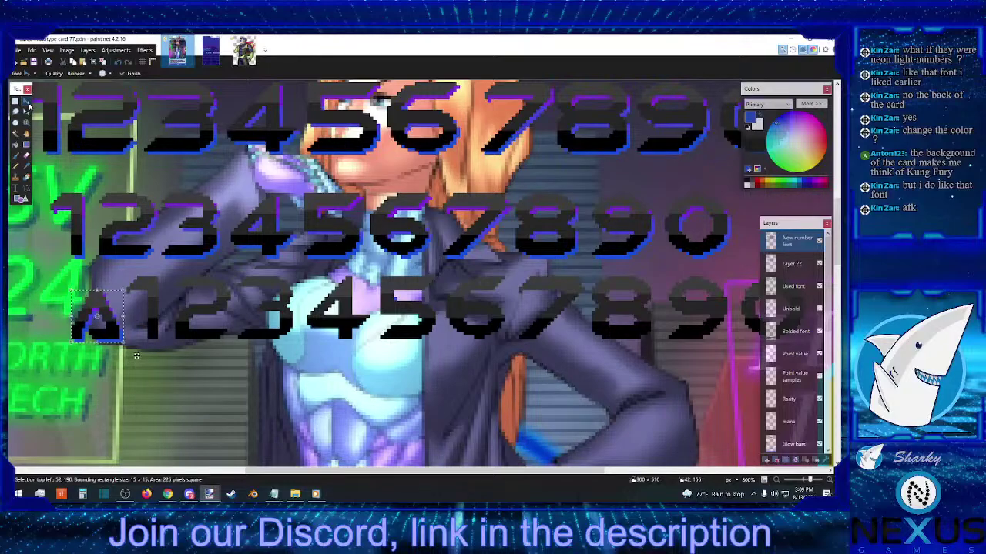
pyautogui.click(16, 101)
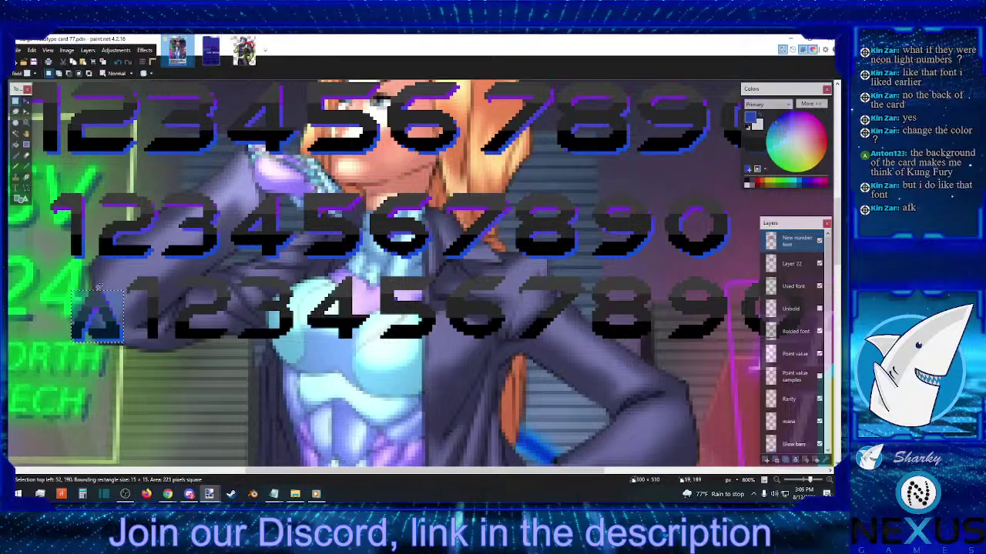
# - Shorten the third row's 1 by moving its top down 4 pixels with a 10 by 8 pixel selection
pyautogui.moveTo(92, 290); pyautogui.dragTo(147, 278)
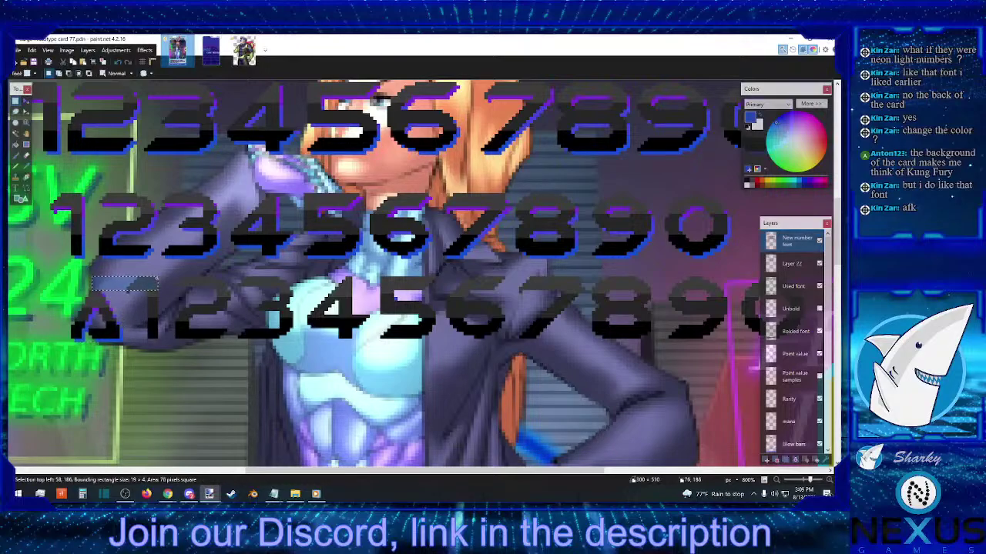
pyautogui.moveTo(158, 339); pyautogui.dragTo(71, 327)
pyautogui.moveTo(125, 274); pyautogui.dragTo(159, 294)
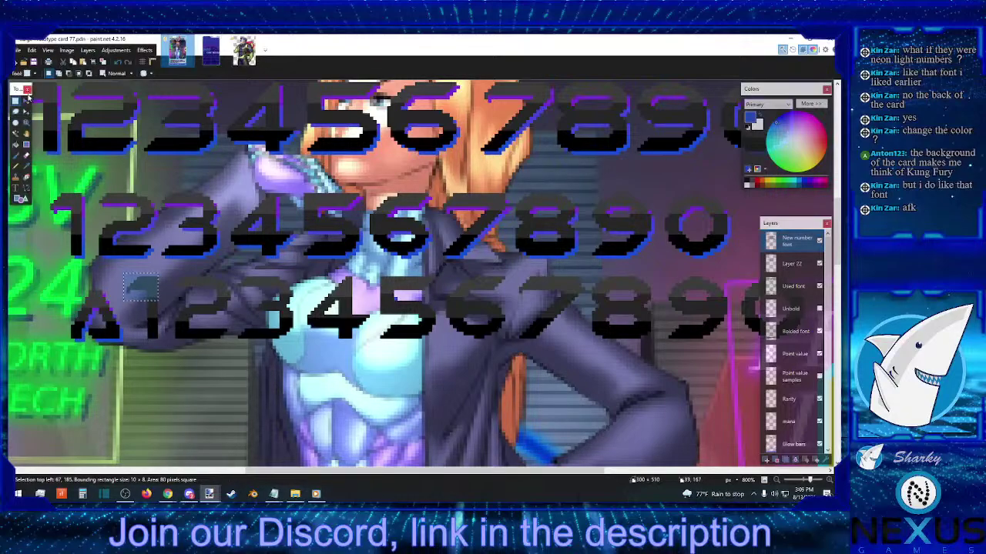
pyautogui.click(27, 99)
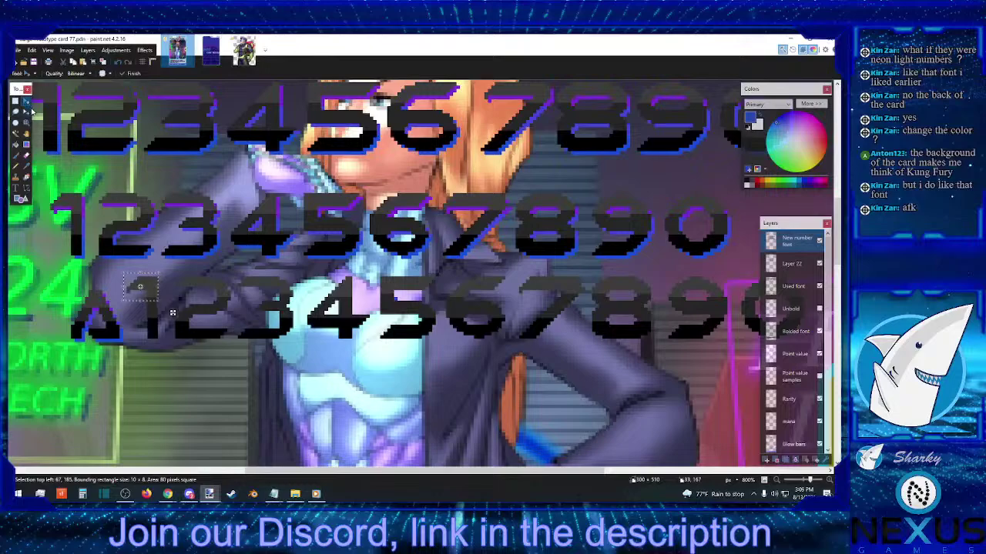
pyautogui.press('Down')
pyautogui.press('Down')
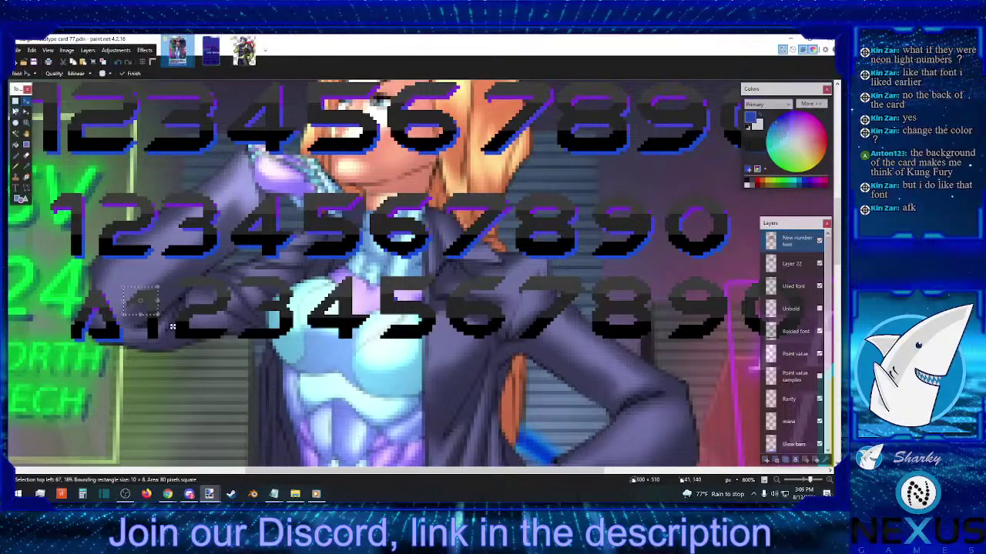
pyautogui.press('s')
# - Move the top of the third row's 2 down 1 pixel using a 20 by 6 pixel selection
pyautogui.moveTo(74, 339); pyautogui.dragTo(243, 291)
pyautogui.click(179, 291)
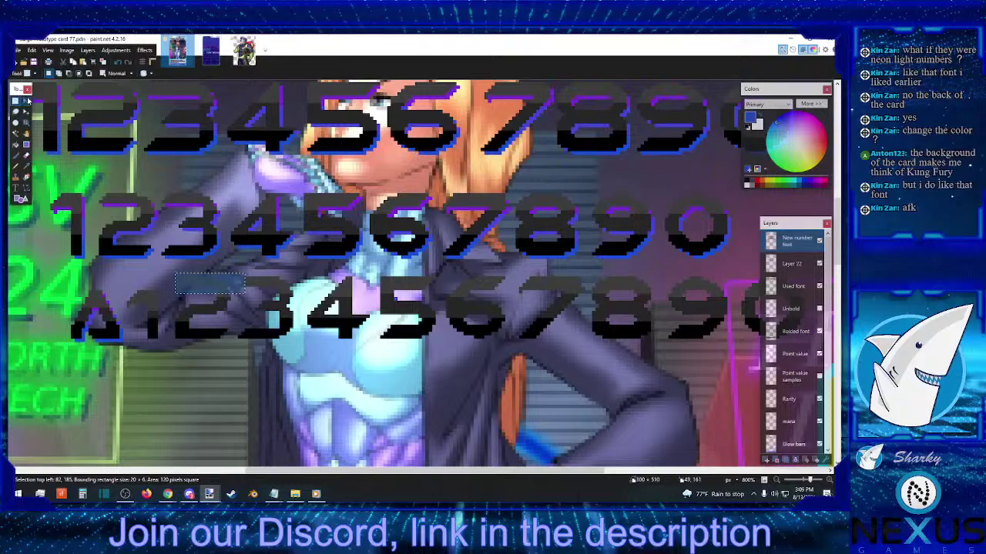
pyautogui.click(27, 101)
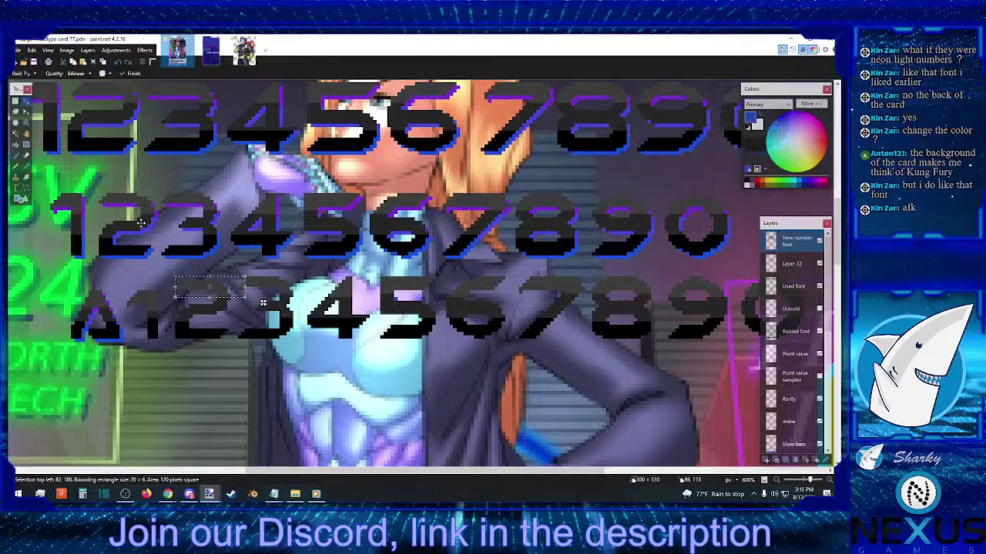
pyautogui.click(16, 100)
pyautogui.click(237, 168)
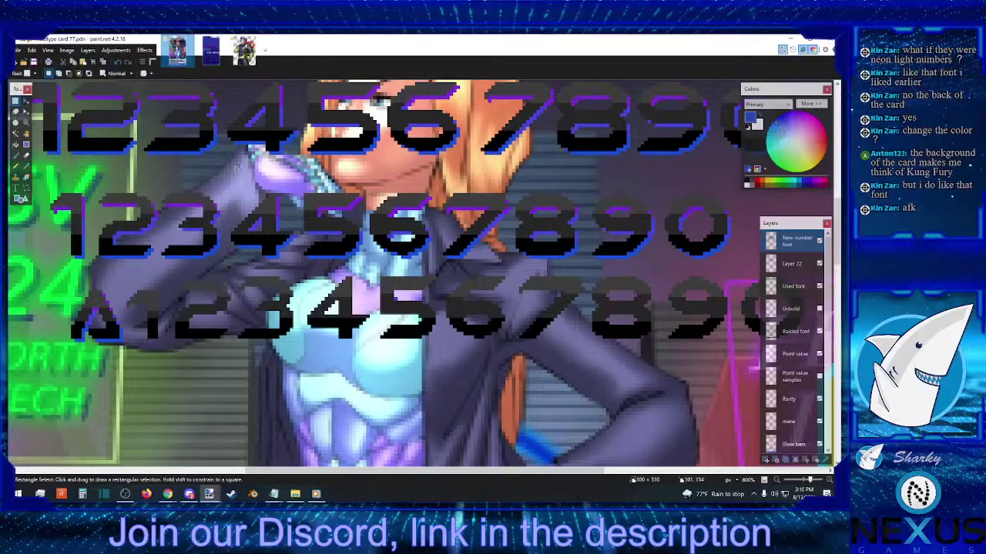
# - Select a 3 by 18 pixel strip of the dark gradient in the stem of the second row's 1
pyautogui.click(27, 166)
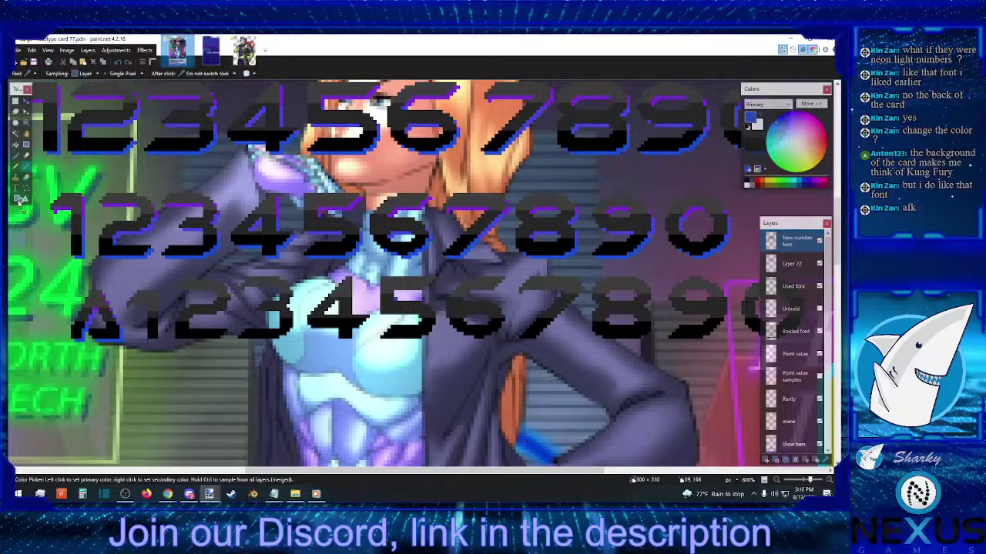
pyautogui.click(15, 100)
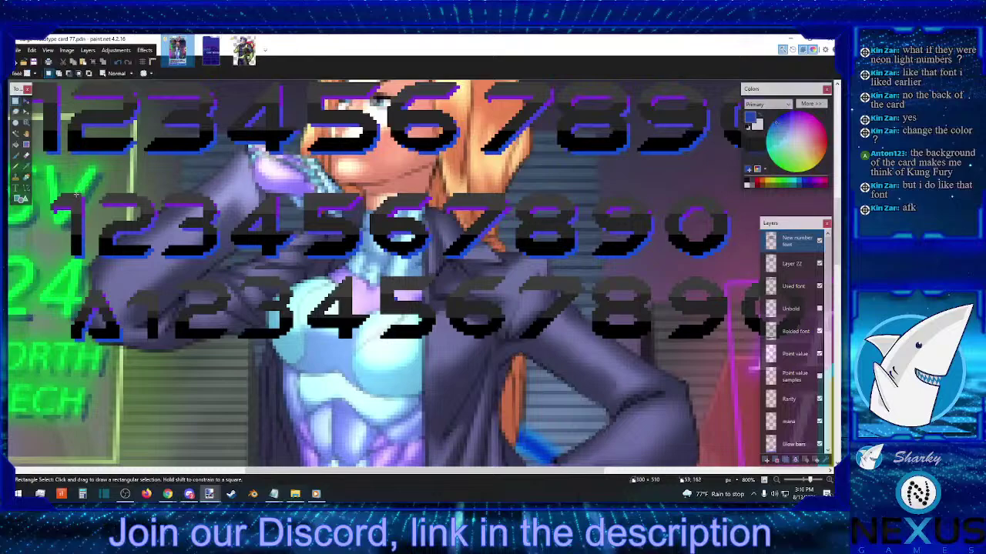
pyautogui.moveTo(76, 195); pyautogui.dragTo(80, 241)
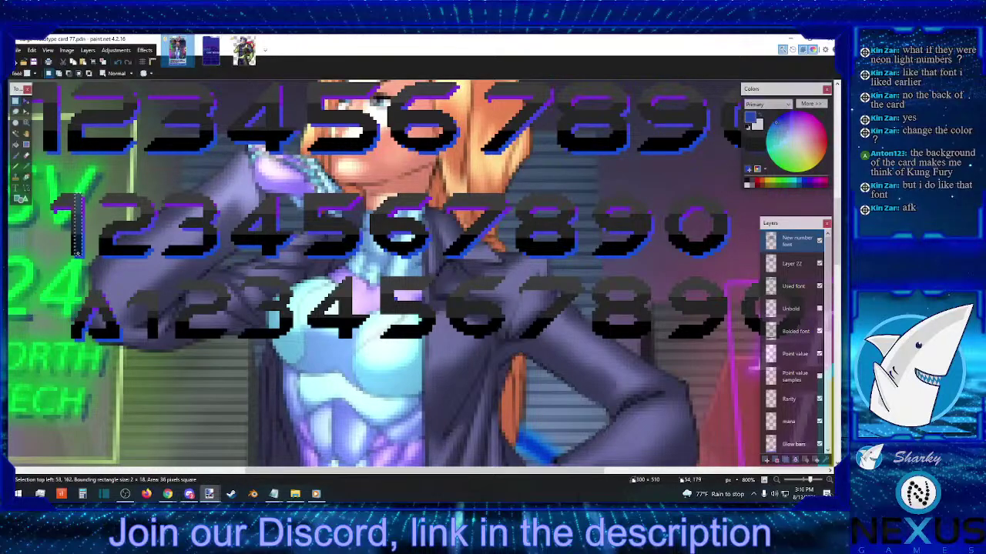
pyautogui.moveTo(77, 230); pyautogui.dragTo(76, 245)
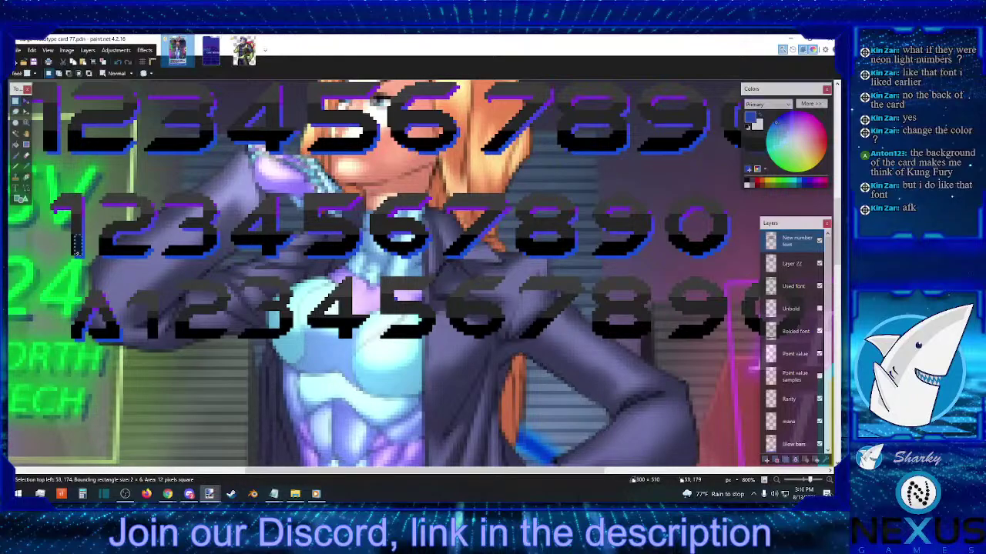
pyautogui.moveTo(78, 216); pyautogui.dragTo(77, 231)
pyautogui.moveTo(75, 204); pyautogui.dragTo(74, 226)
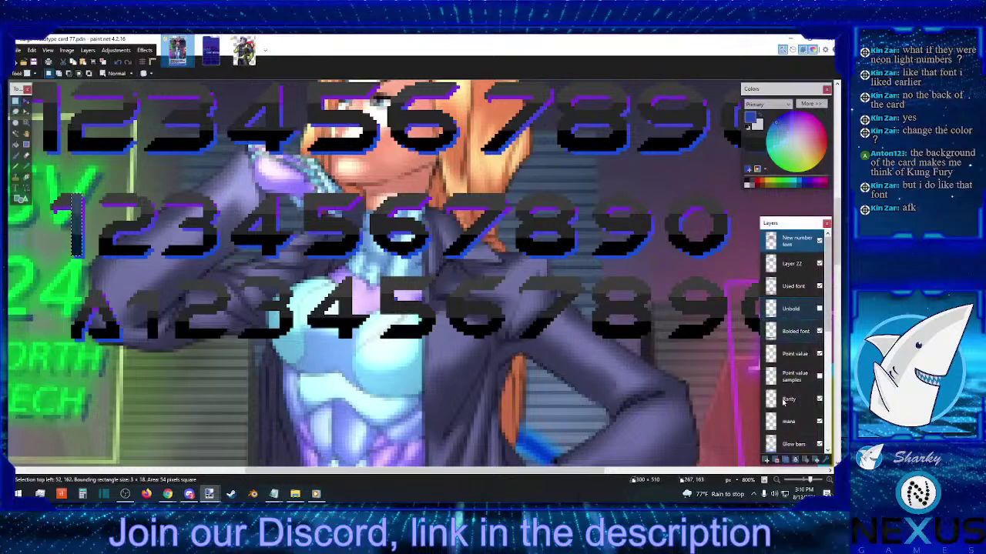
# - Stretch a copy of the gradient strip over the second row to 196 by 18 pixels on a new layer, then return to the New number font layer
pyautogui.click(766, 460)
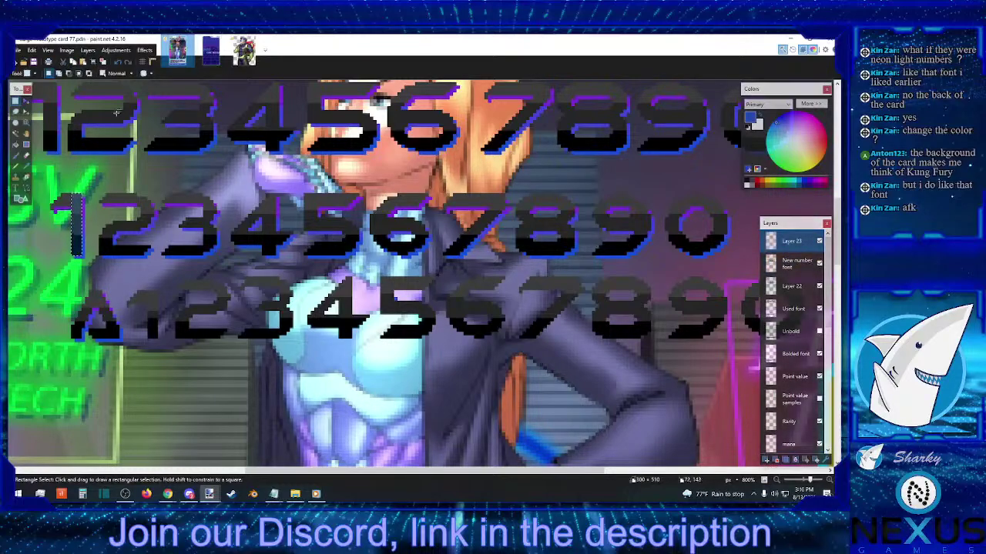
pyautogui.moveTo(75, 204)
pyautogui.mouseDown()
pyautogui.moveTo(80, 246)
pyautogui.moveTo(126, 222)
pyautogui.moveTo(729, 219)
pyautogui.mouseUp()
pyautogui.press('m')
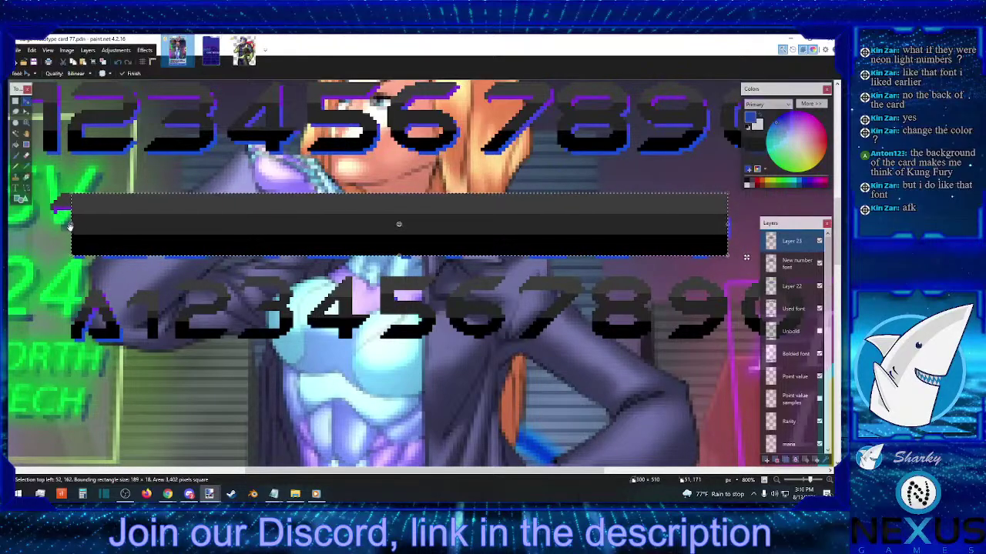
pyautogui.moveTo(69, 226); pyautogui.dragTo(47, 224)
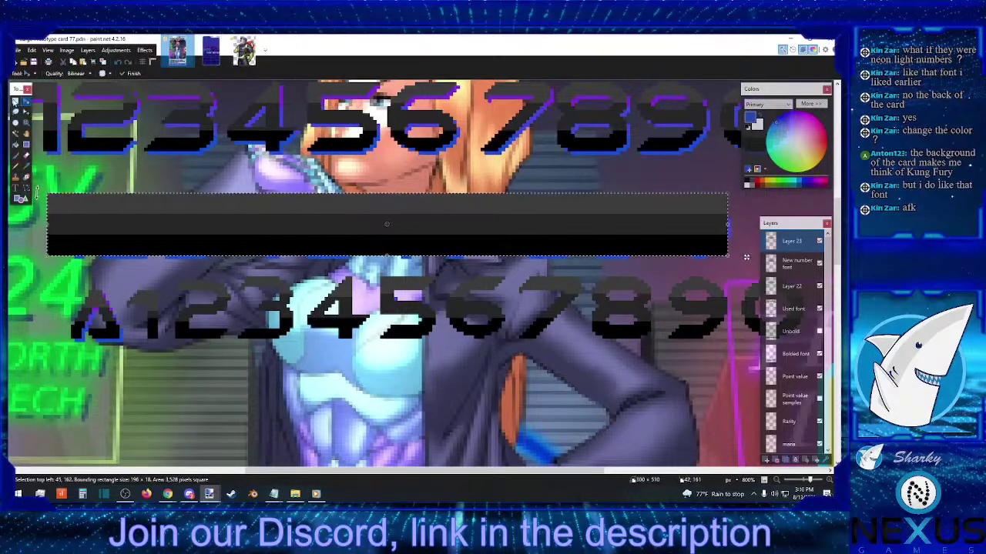
pyautogui.click(16, 101)
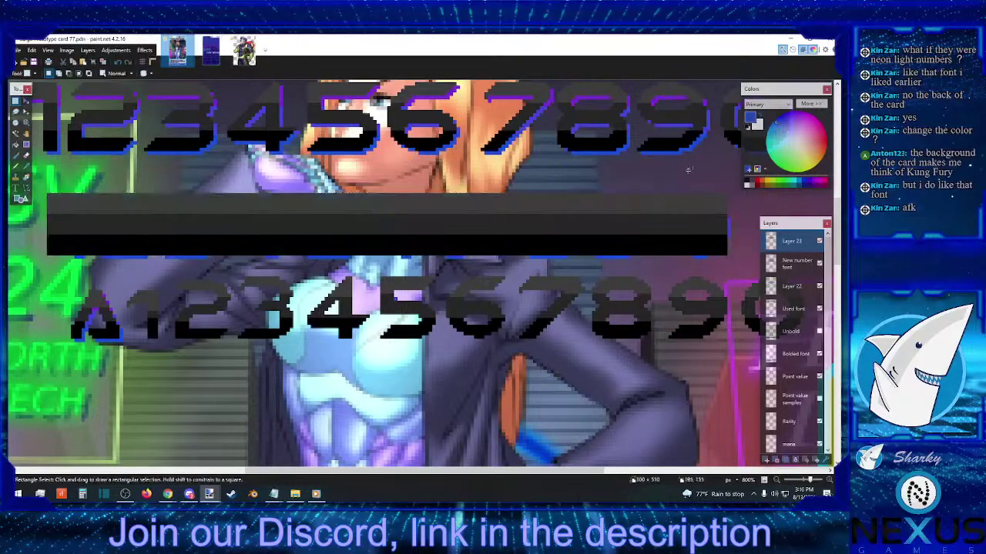
pyautogui.click(801, 264)
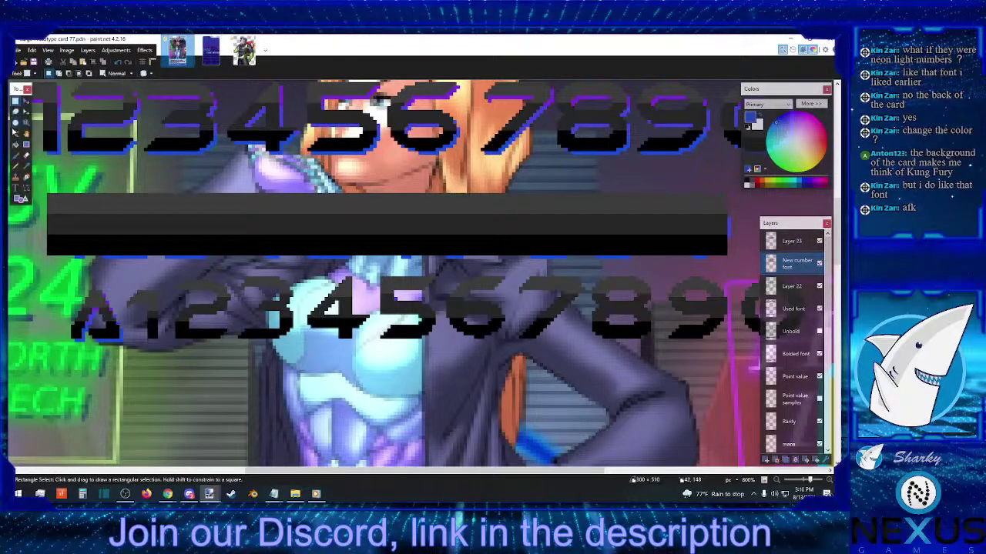
# - Select the dark digit shapes on the New number font layer by colour at 51% tolerance and cut them out of Layer 23's gradient bar
pyautogui.click(14, 133)
pyautogui.click(67, 206)
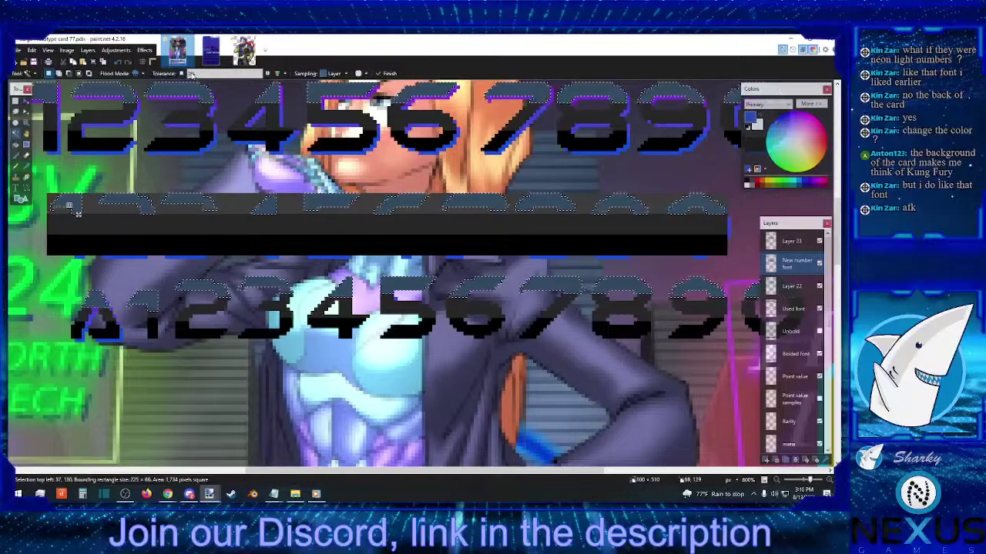
pyautogui.click(228, 74)
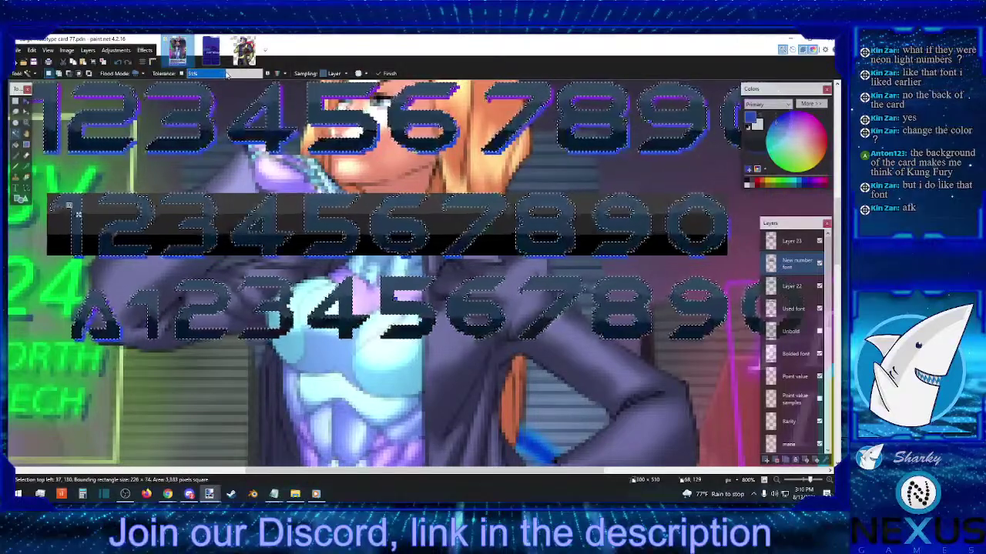
pyautogui.click(793, 241)
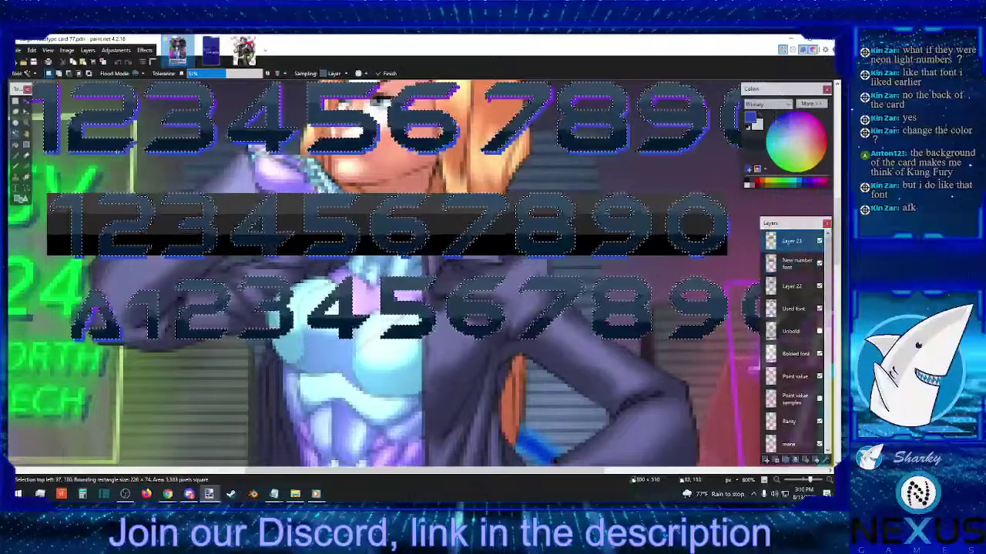
pyautogui.press('Delete')
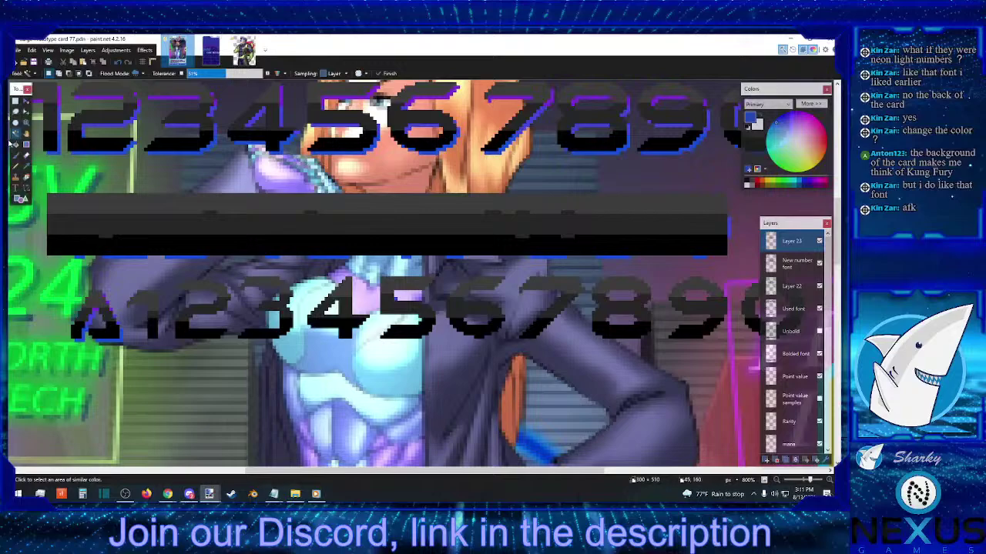
# - Delete the leftover gradient bar over the second number row on Layer 23 and clear the selection
pyautogui.click(15, 100)
pyautogui.moveTo(37, 183); pyautogui.dragTo(762, 259)
pyautogui.press('Delete')
pyautogui.hotkey('ctrl', 'd')
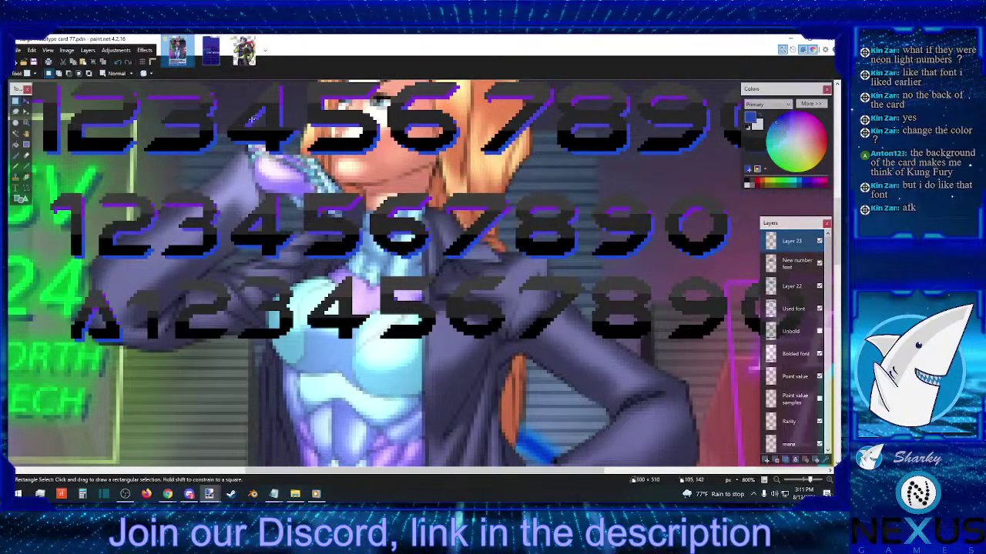
# - Paste the cut gradient digits back in place on Layer 23 and merge it down into the New number font layer
pyautogui.hotkey('ctrl', 'v')
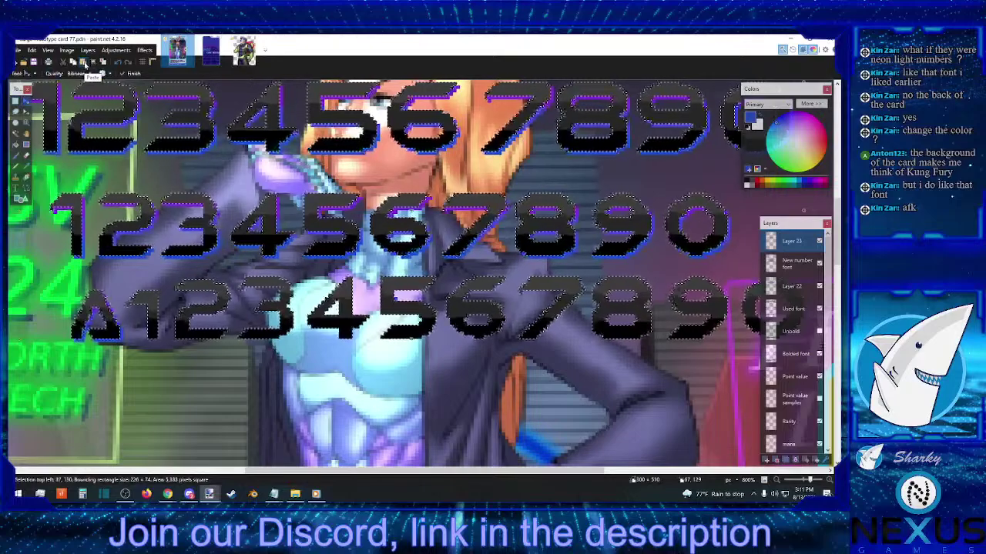
pyautogui.click(16, 101)
pyautogui.hotkey('ctrl', 'd')
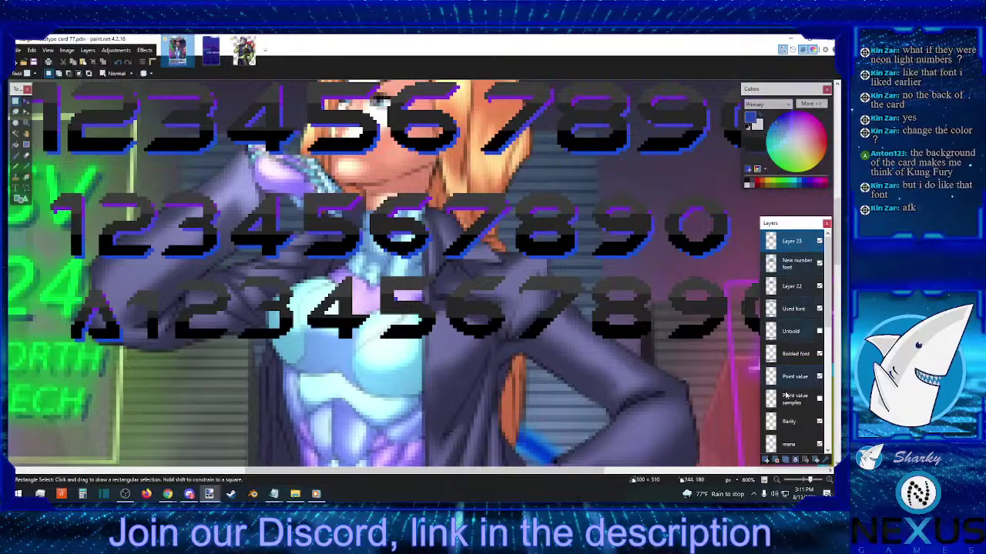
pyautogui.click(796, 460)
pyautogui.click(796, 459)
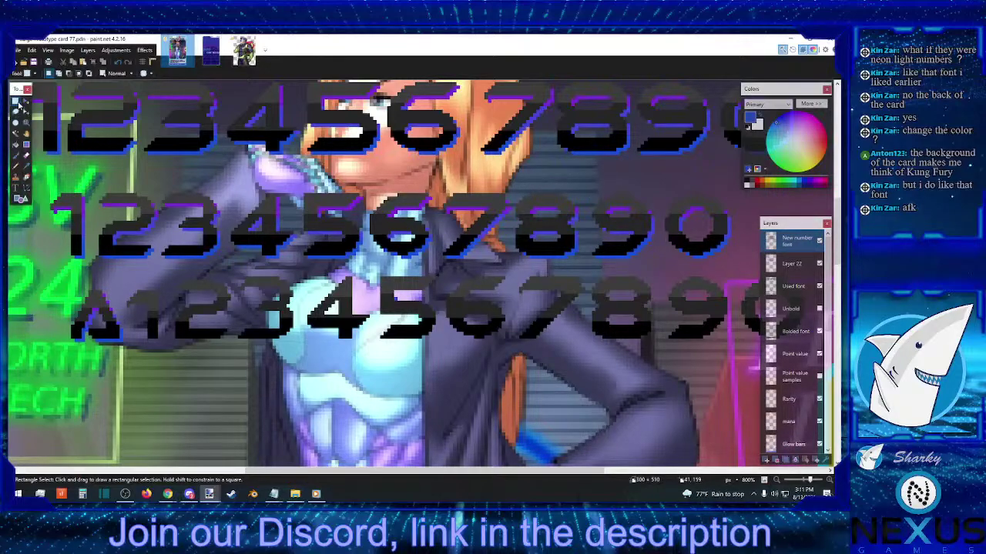
# - Move the top of the third row's 2 down 2 pixels with a 17 by 5 pixel selection
pyautogui.scroll(-2, 180, 294)
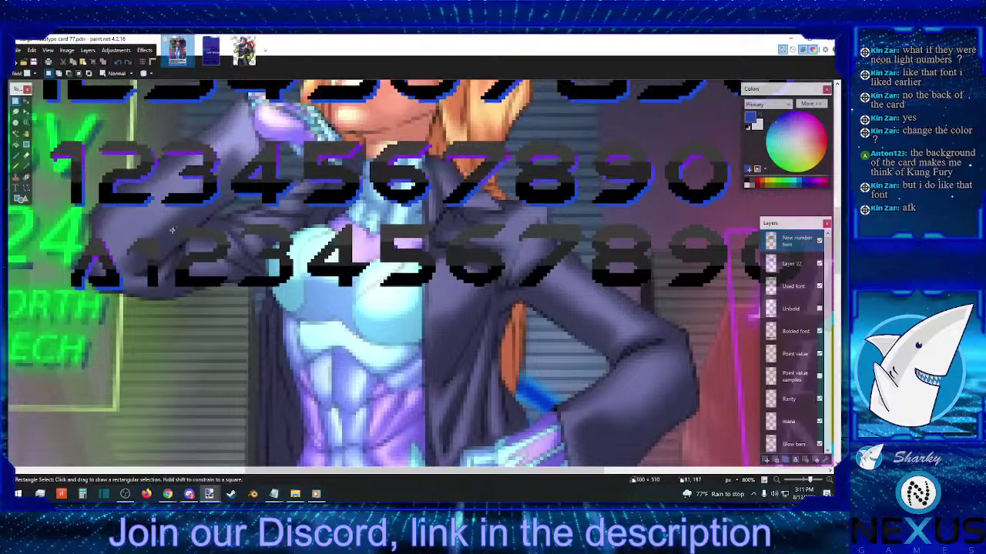
pyautogui.moveTo(172, 226); pyautogui.dragTo(229, 240)
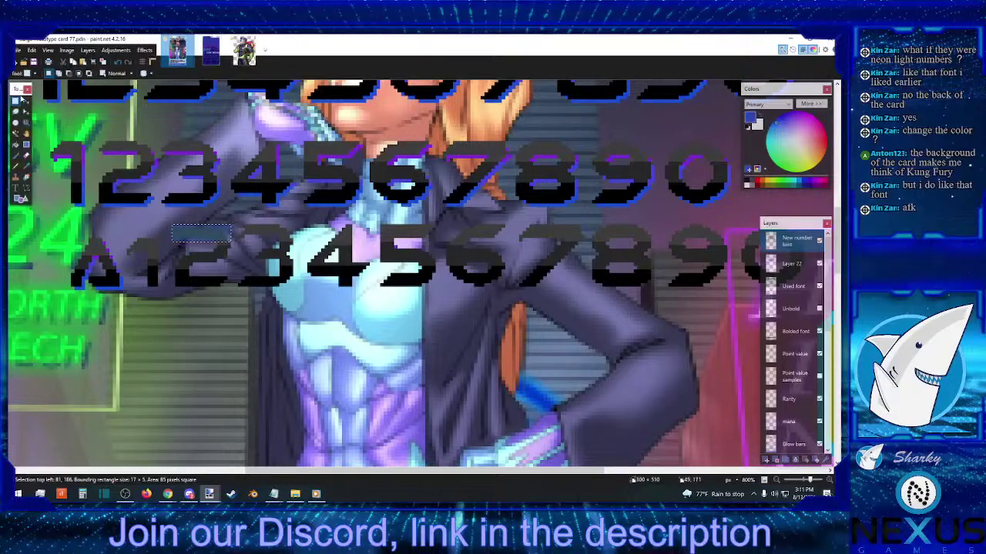
pyautogui.click(26, 102)
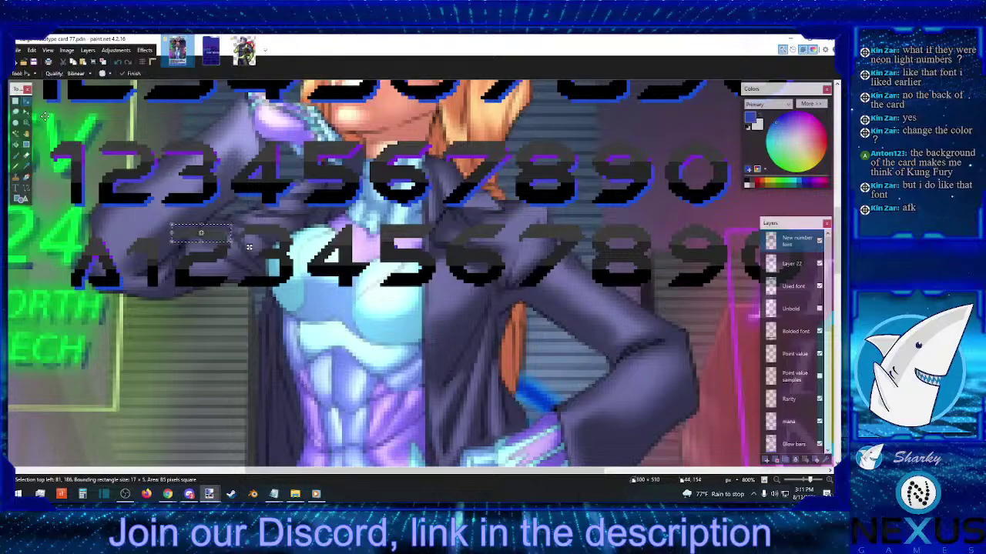
pyautogui.press('Down')
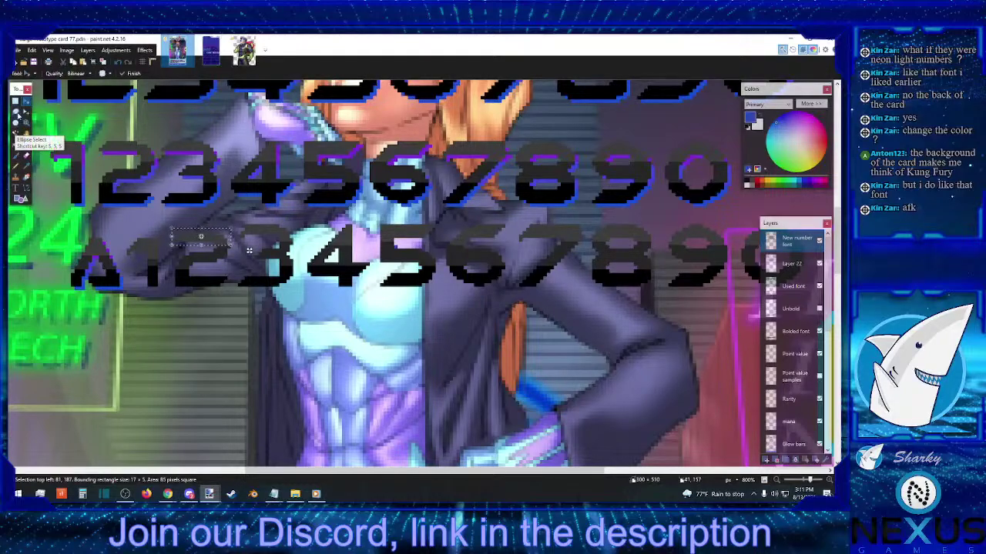
pyautogui.press('Down')
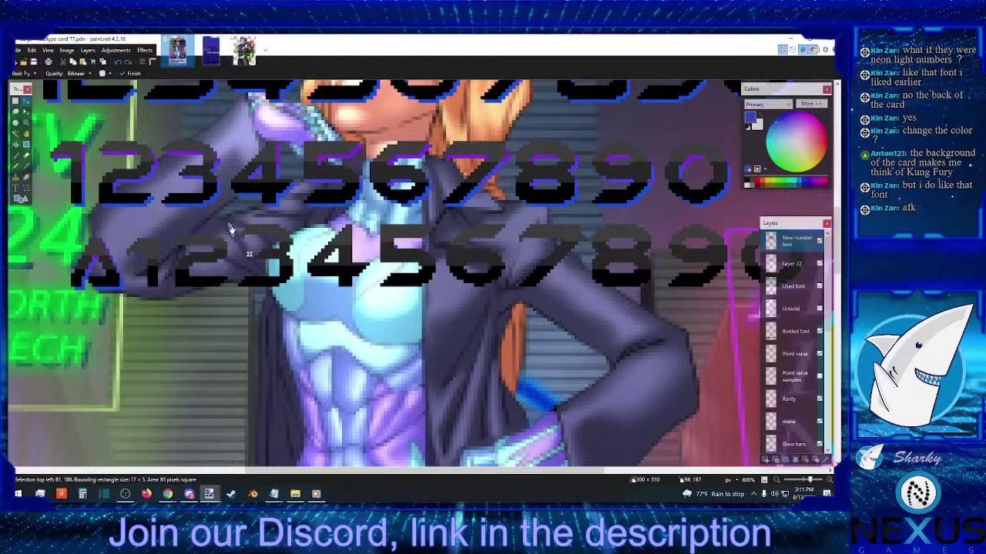
# - Move the upper part of the third row's 2 down 1 pixel with a 20 by 14 pixel selection
pyautogui.click(15, 101)
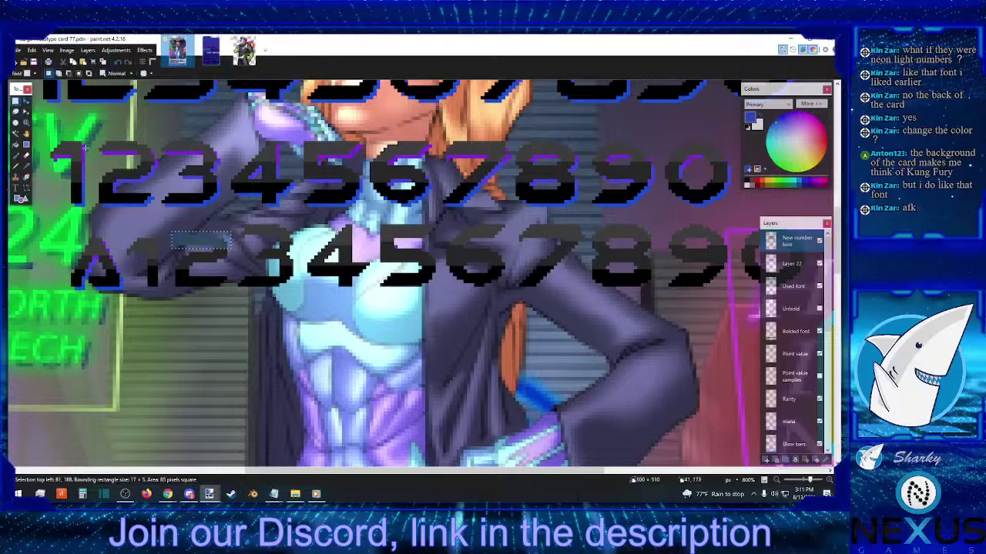
pyautogui.moveTo(157, 222); pyautogui.dragTo(228, 270)
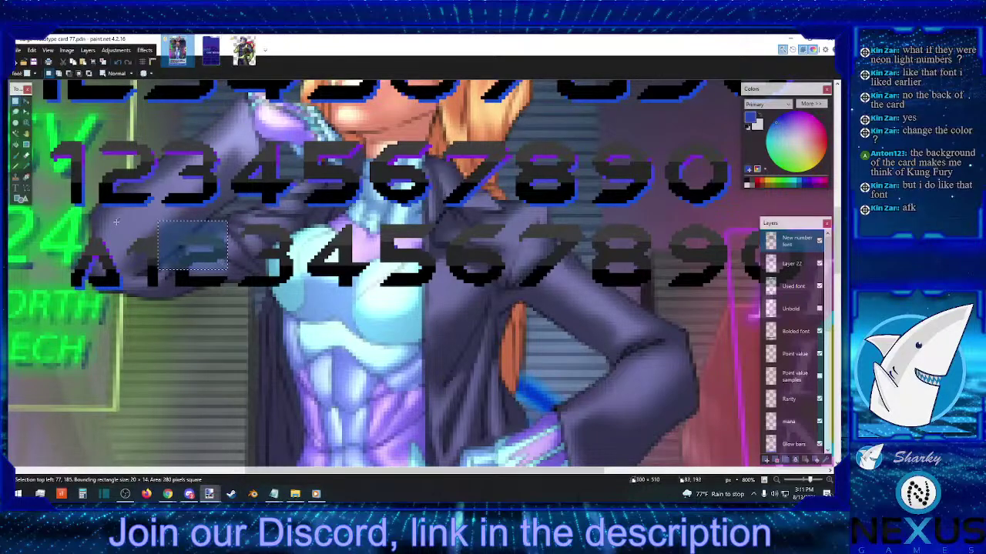
pyautogui.click(25, 100)
pyautogui.press('Down')
pyautogui.press('Down')
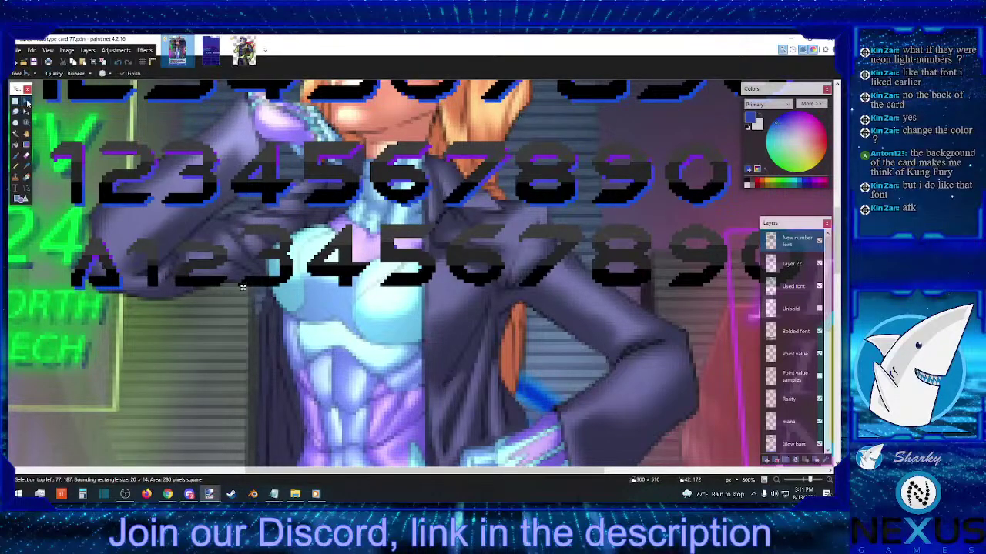
pyautogui.press('Up')
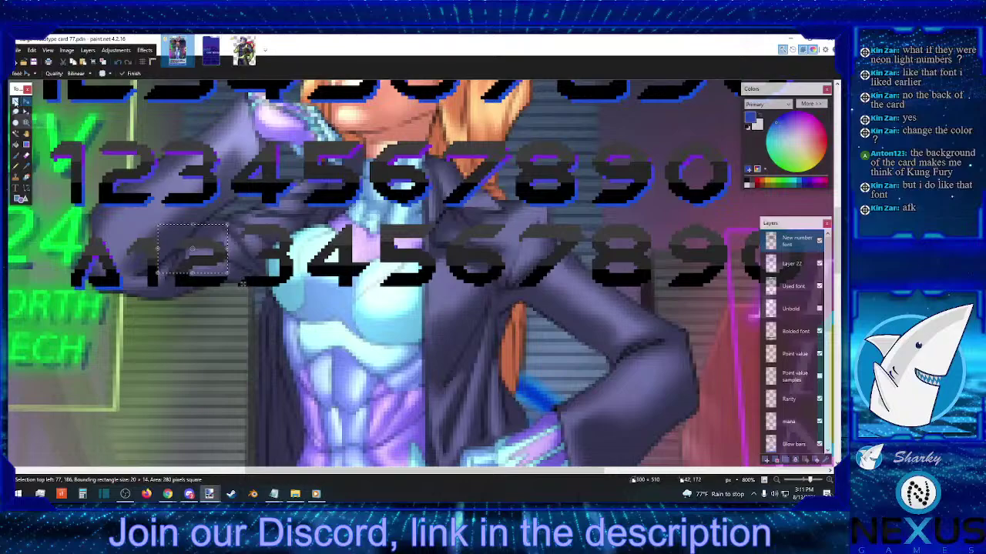
# - Narrow the third row's 2 by moving its left part inward with a 10 by 18 pixel selection, then deselect
pyautogui.click(15, 100)
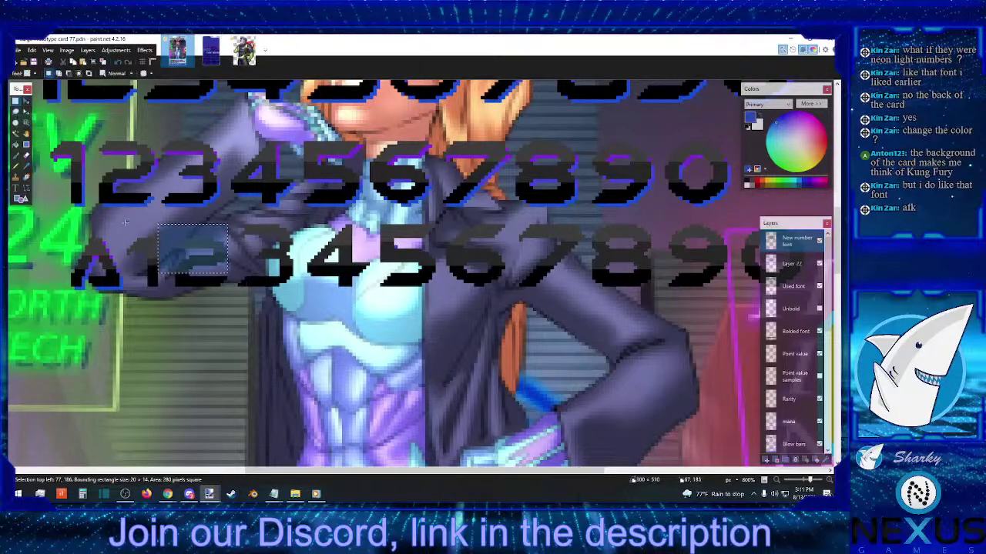
pyautogui.moveTo(144, 240); pyautogui.dragTo(203, 288)
pyautogui.click(234, 292)
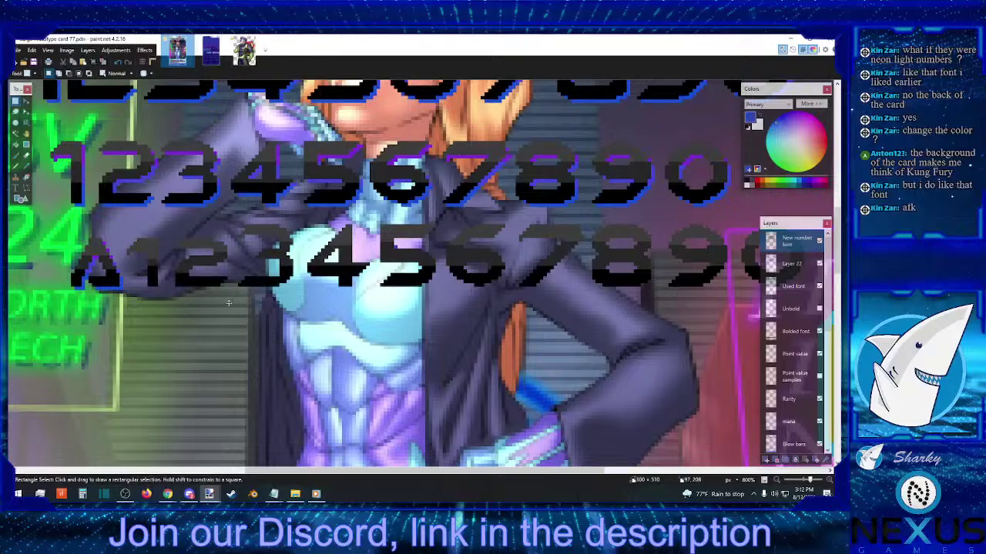
pyautogui.moveTo(164, 235); pyautogui.dragTo(216, 315)
pyautogui.click(26, 101)
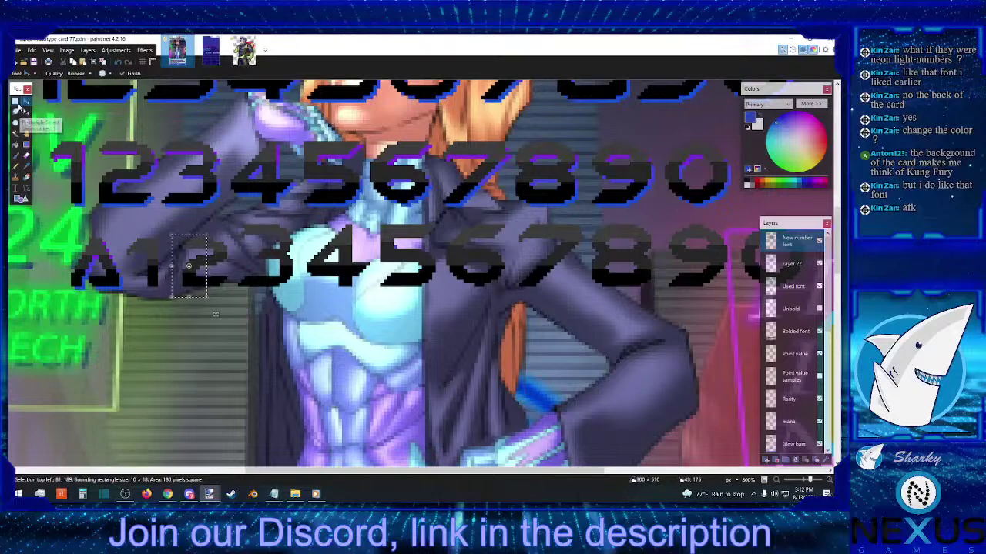
pyautogui.click(16, 102)
pyautogui.click(151, 275)
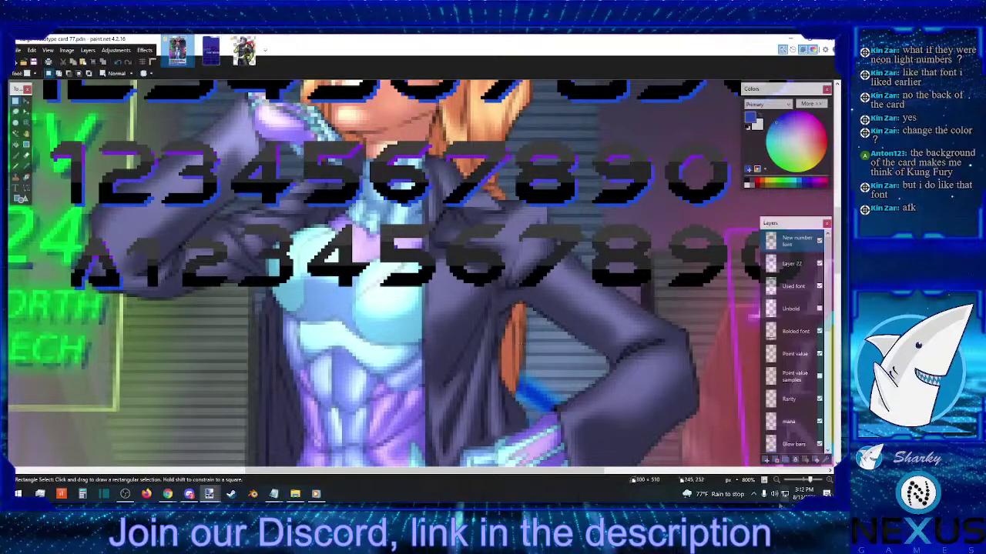
# - Rename Layer 22 as New numbers back drop
pyautogui.click(779, 485)
pyautogui.click(779, 485)
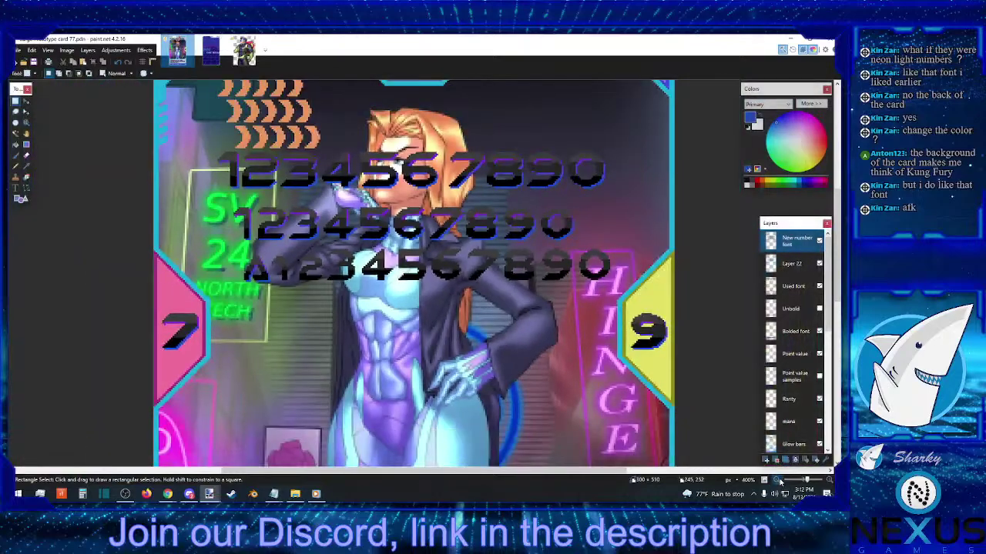
pyautogui.click(779, 486)
pyautogui.scroll(-1, 609, 288)
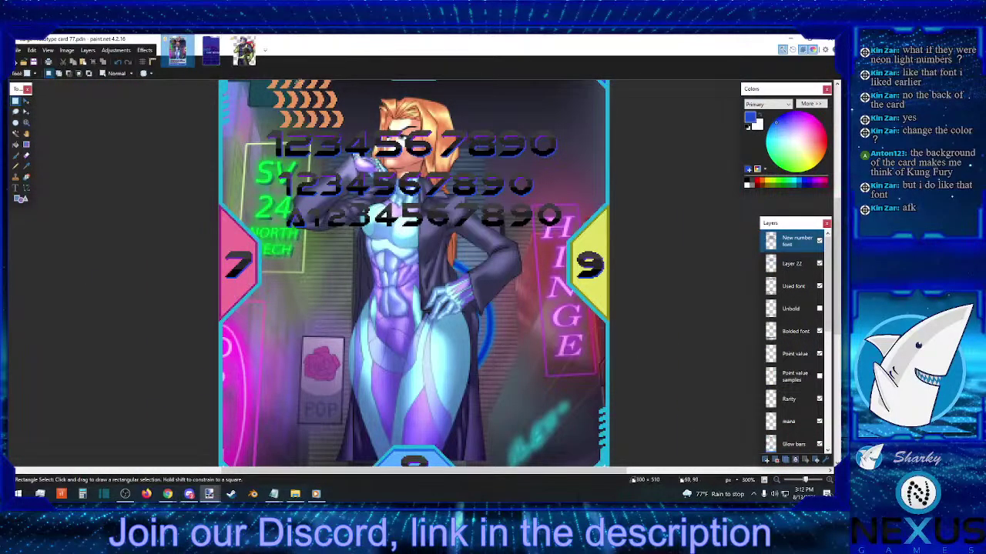
pyautogui.click(786, 264)
pyautogui.doubleClick(786, 263)
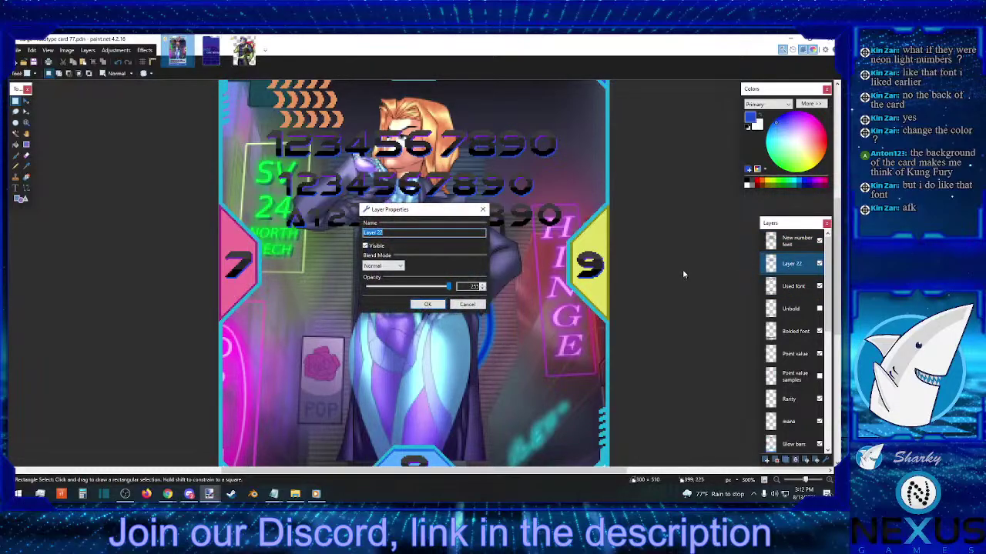
pyautogui.write('New numbers back drop')
pyautogui.press('Return')
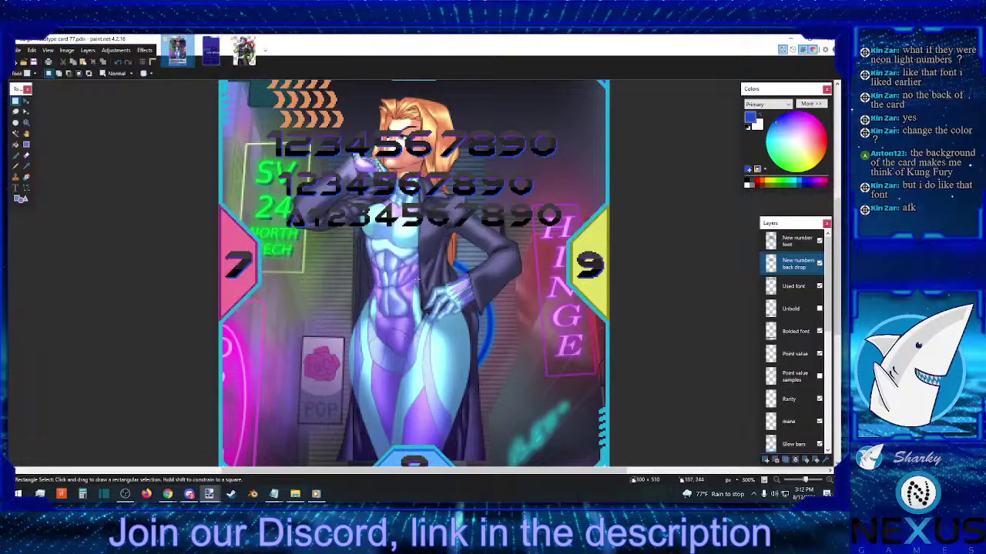
pyautogui.moveTo(346, 236); pyautogui.dragTo(567, 196)
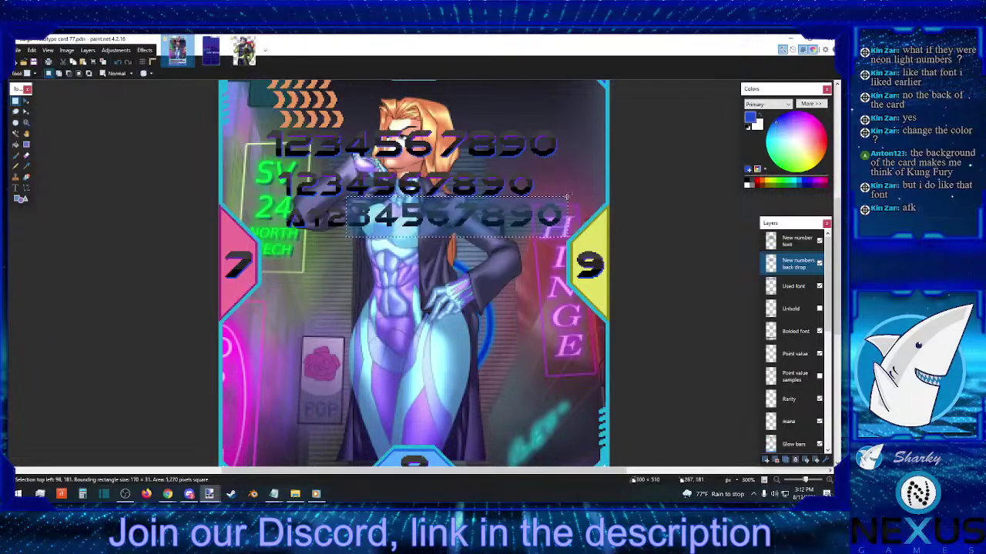
pyautogui.click(567, 197)
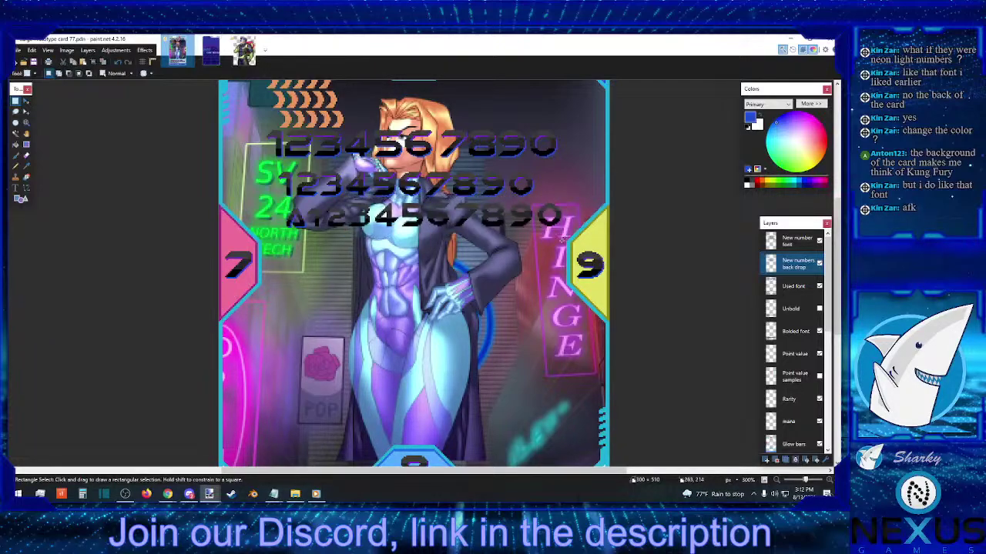
pyautogui.click(211, 51)
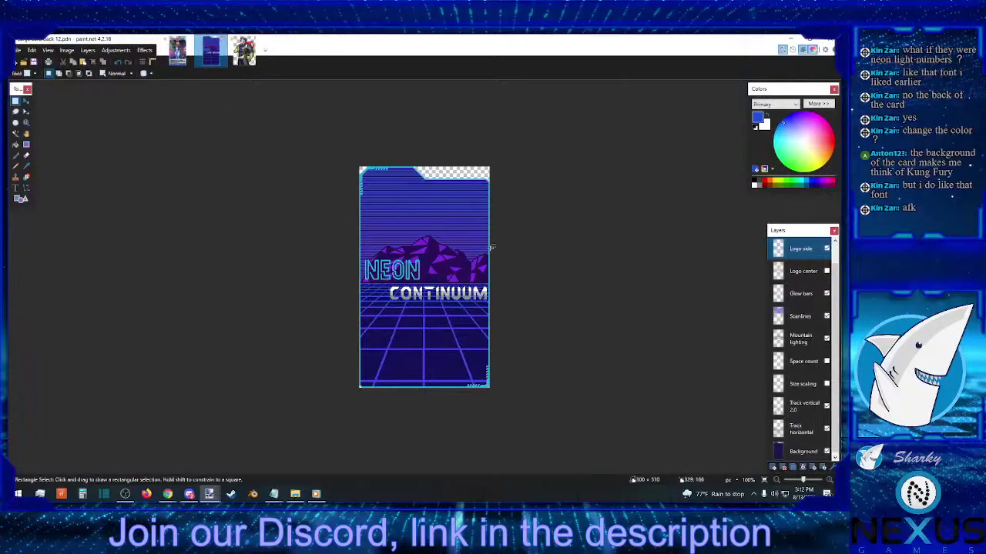
pyautogui.click(185, 60)
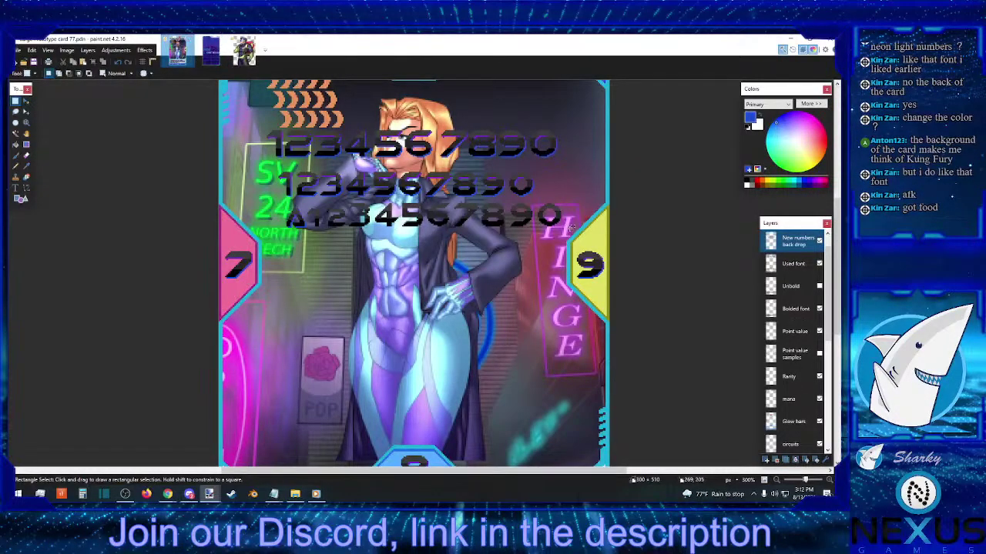